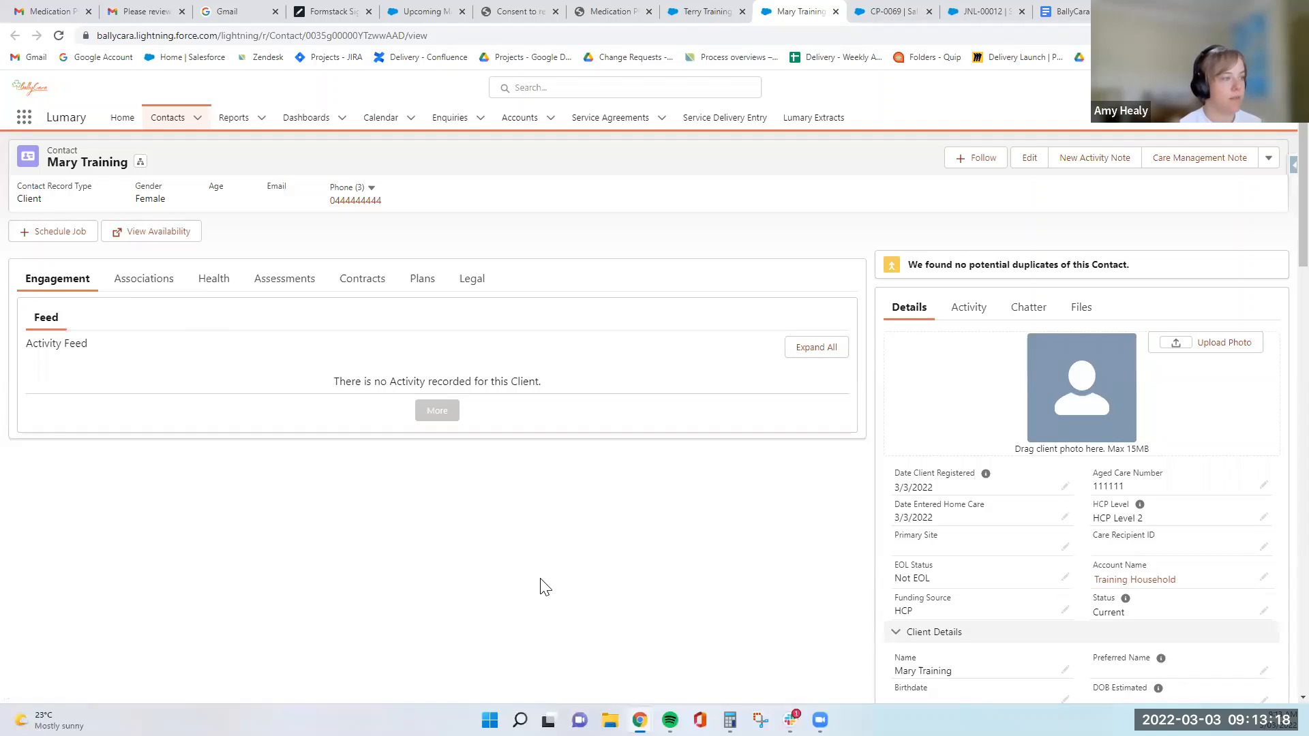
- Create an Onboarding Home Care Package Client process for the client with status In Progress, flagged as transferred from another provider
{"action": "left_click", "coordinate": [143, 279]}
{"action": "left_click", "coordinate": [224, 290]}
{"action": "left_click", "coordinate": [283, 289]}
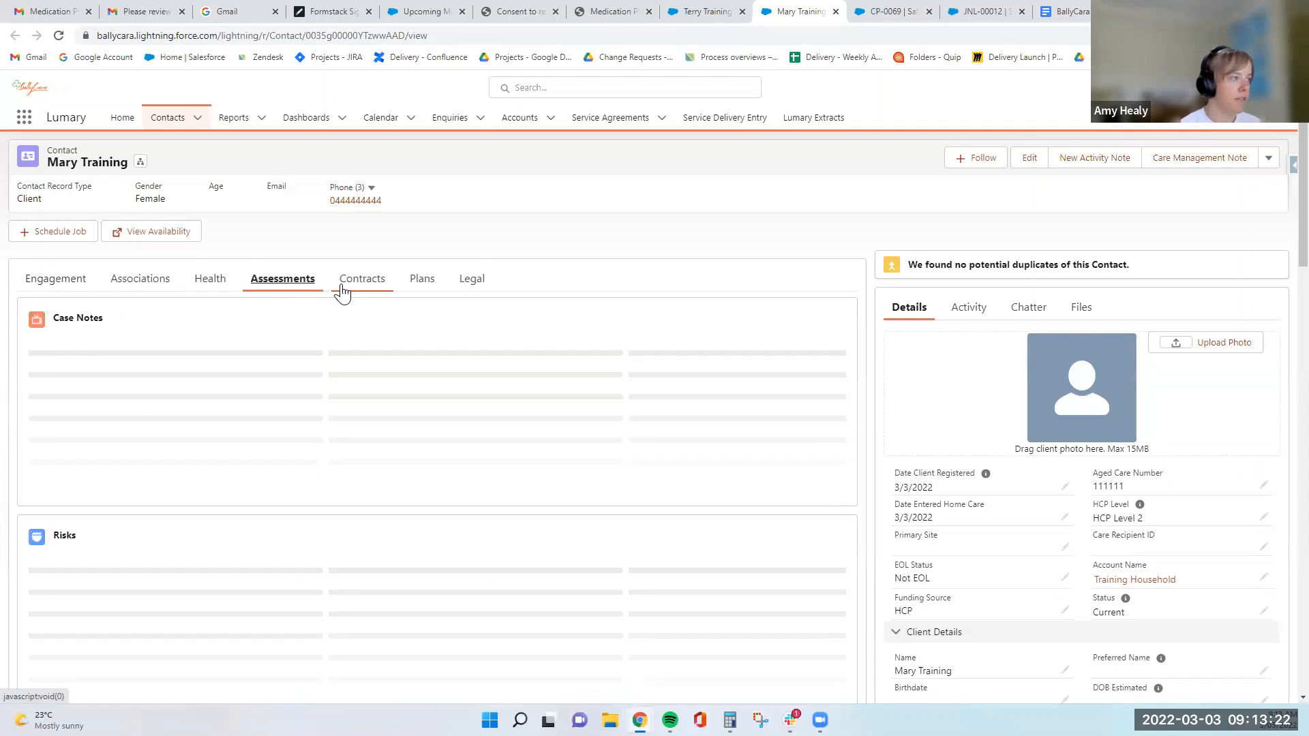
{"action": "left_click", "coordinate": [349, 288]}
{"action": "left_click", "coordinate": [428, 276]}
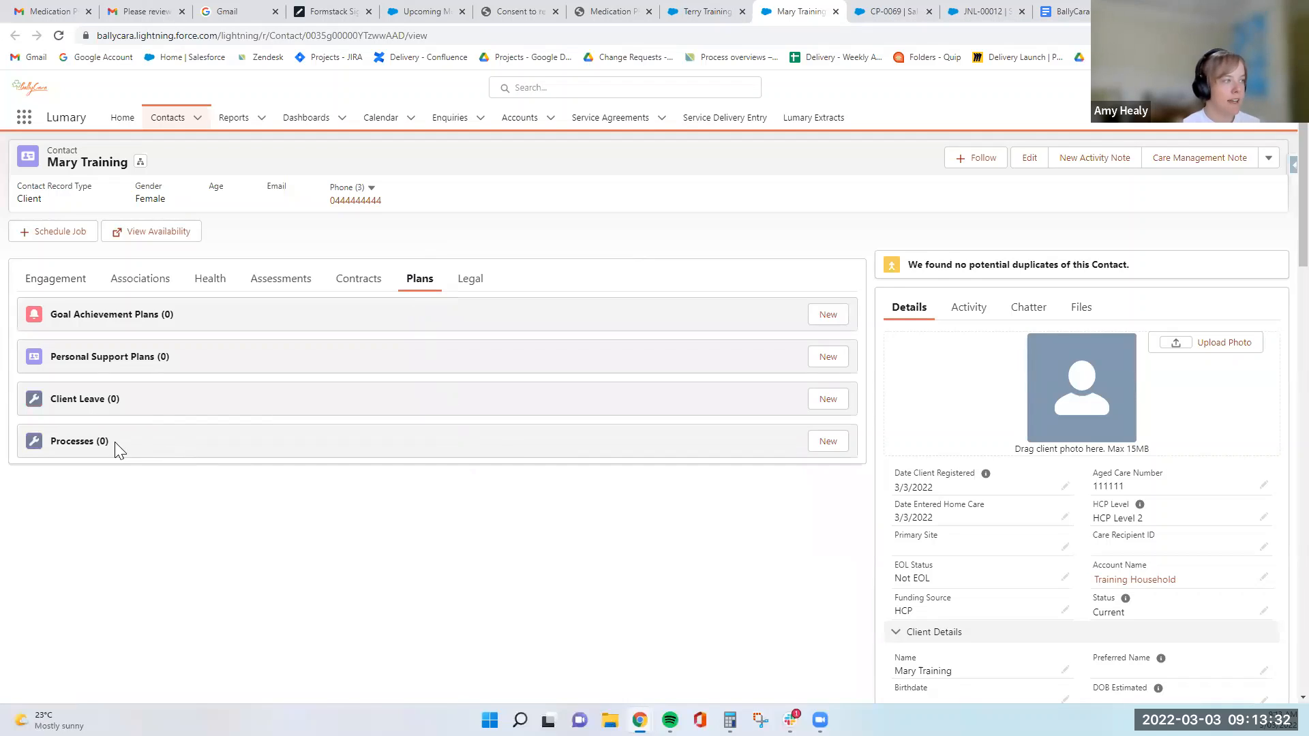
{"action": "left_click", "coordinate": [832, 443]}
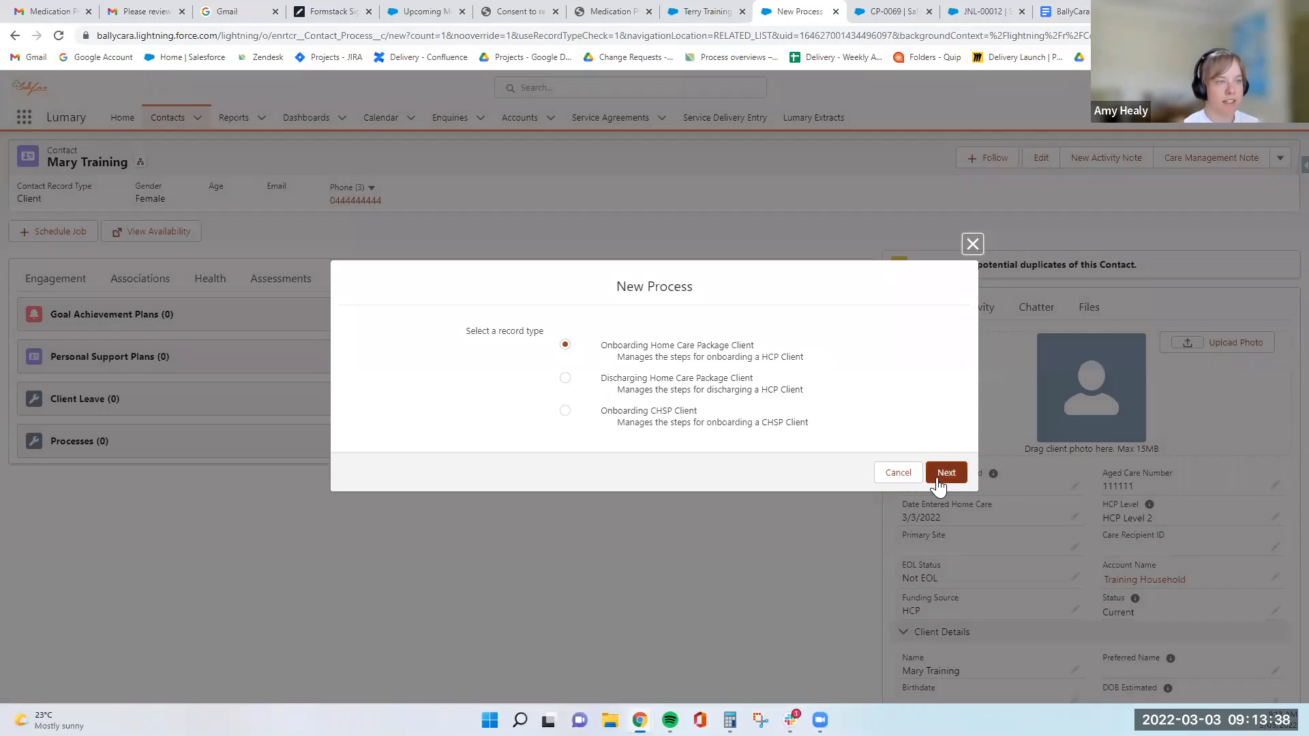
{"action": "left_click", "coordinate": [940, 479]}
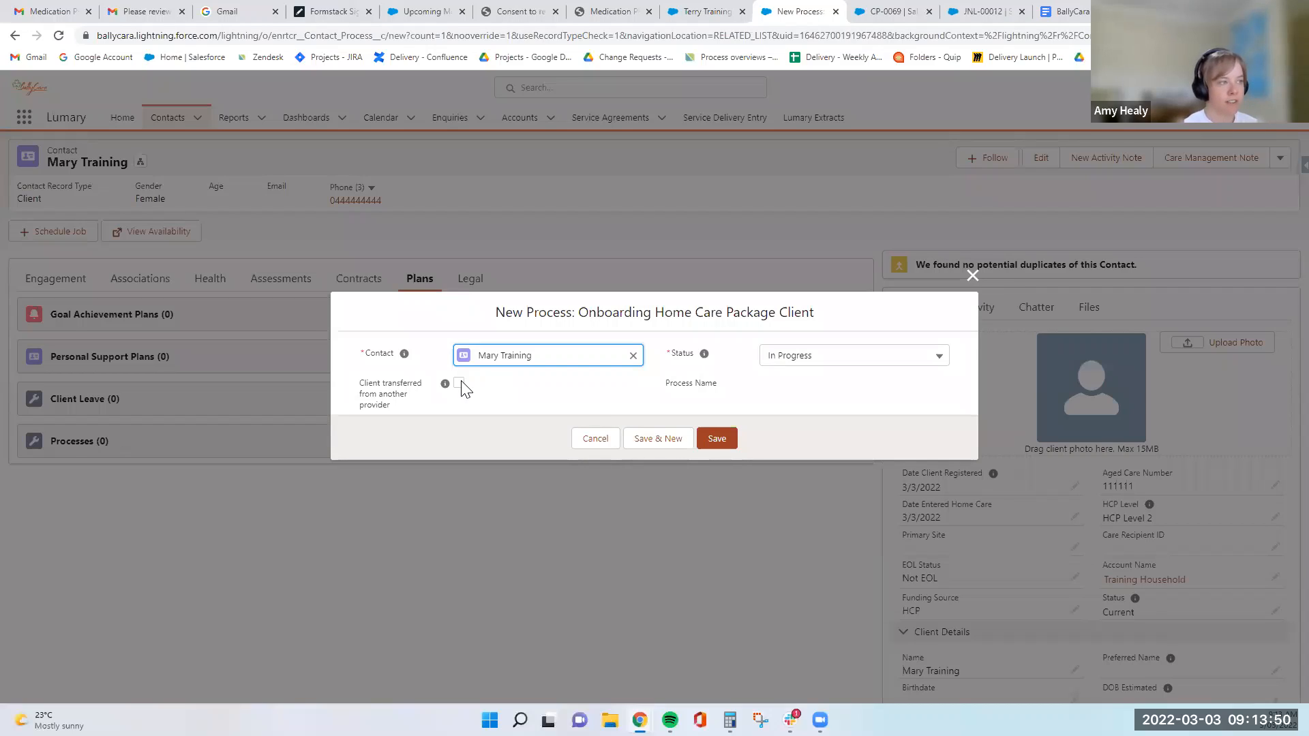
{"action": "left_click", "coordinate": [459, 384]}
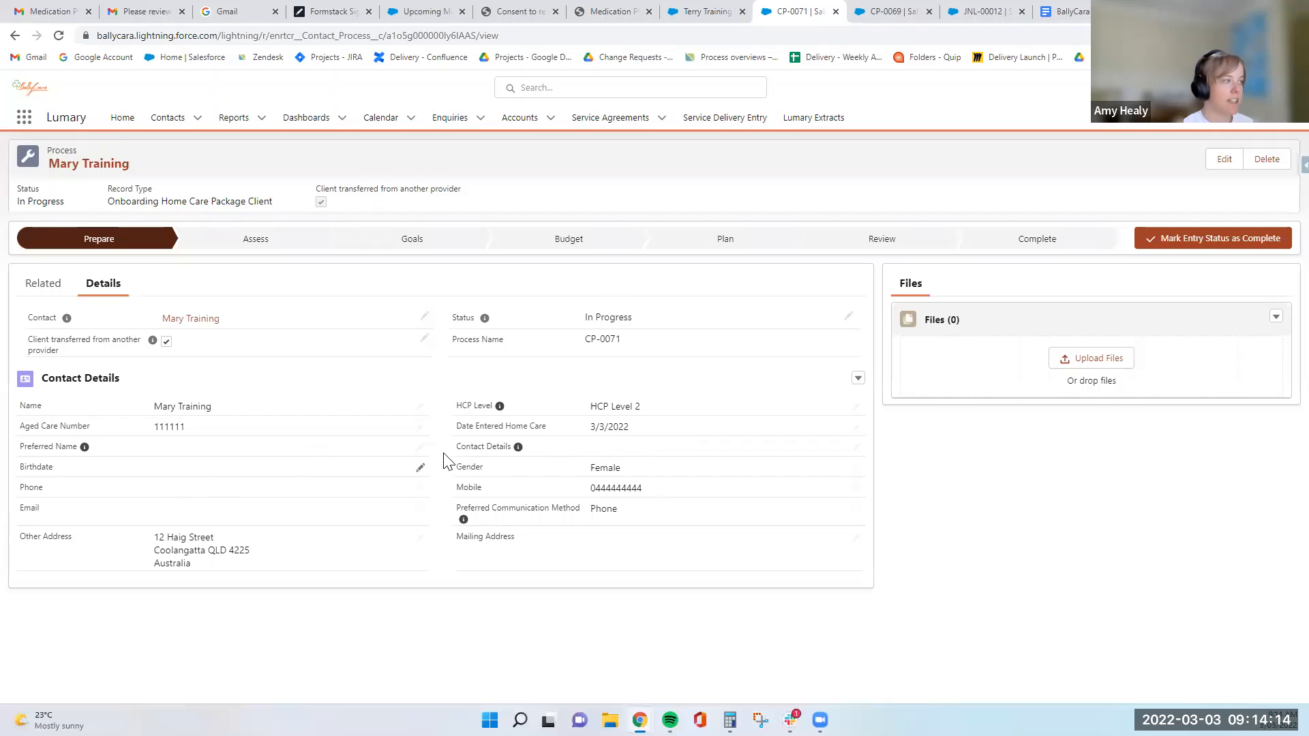
- Fill in the client's birthdate in the contact details of the onboarding process
{"action": "double_click", "coordinate": [231, 477]}
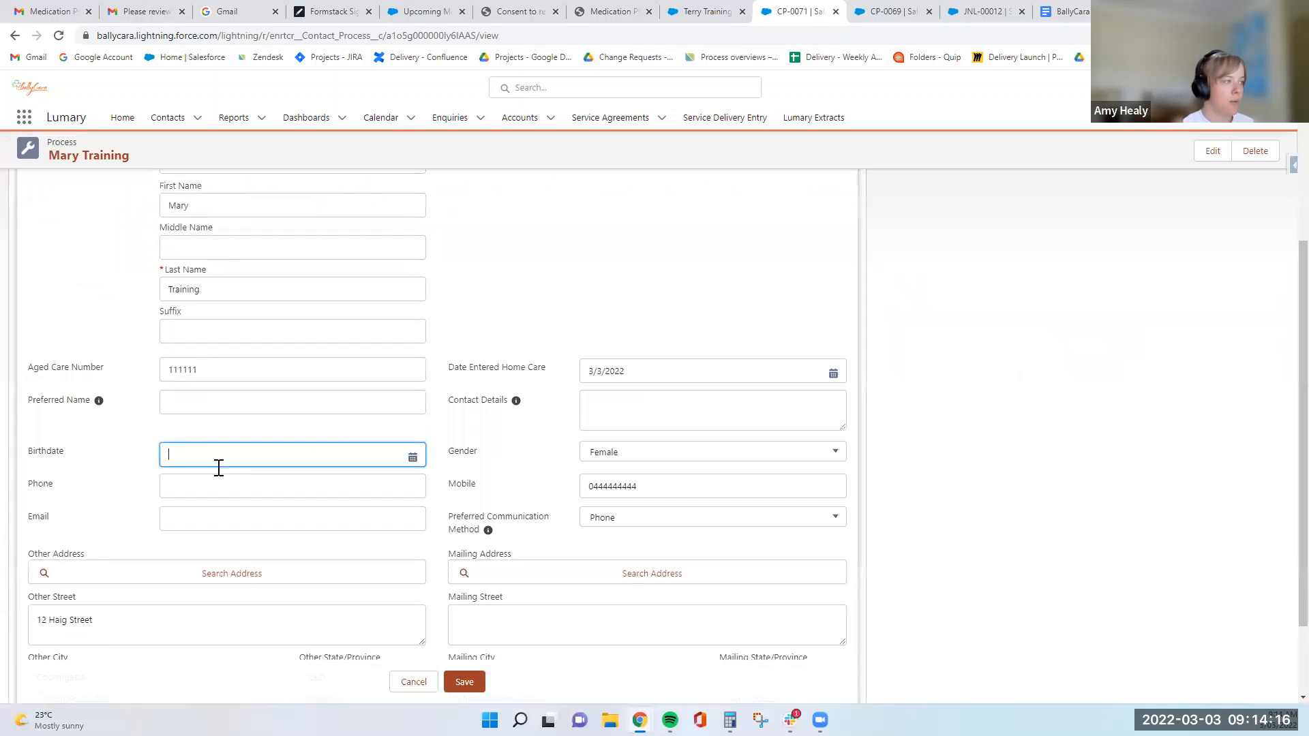
{"action": "left_click", "coordinate": [368, 455]}
{"action": "left_click", "coordinate": [318, 214]}
{"action": "scroll", "coordinate": [319, 263], "scroll_direction": "up", "scroll_amount": 10}
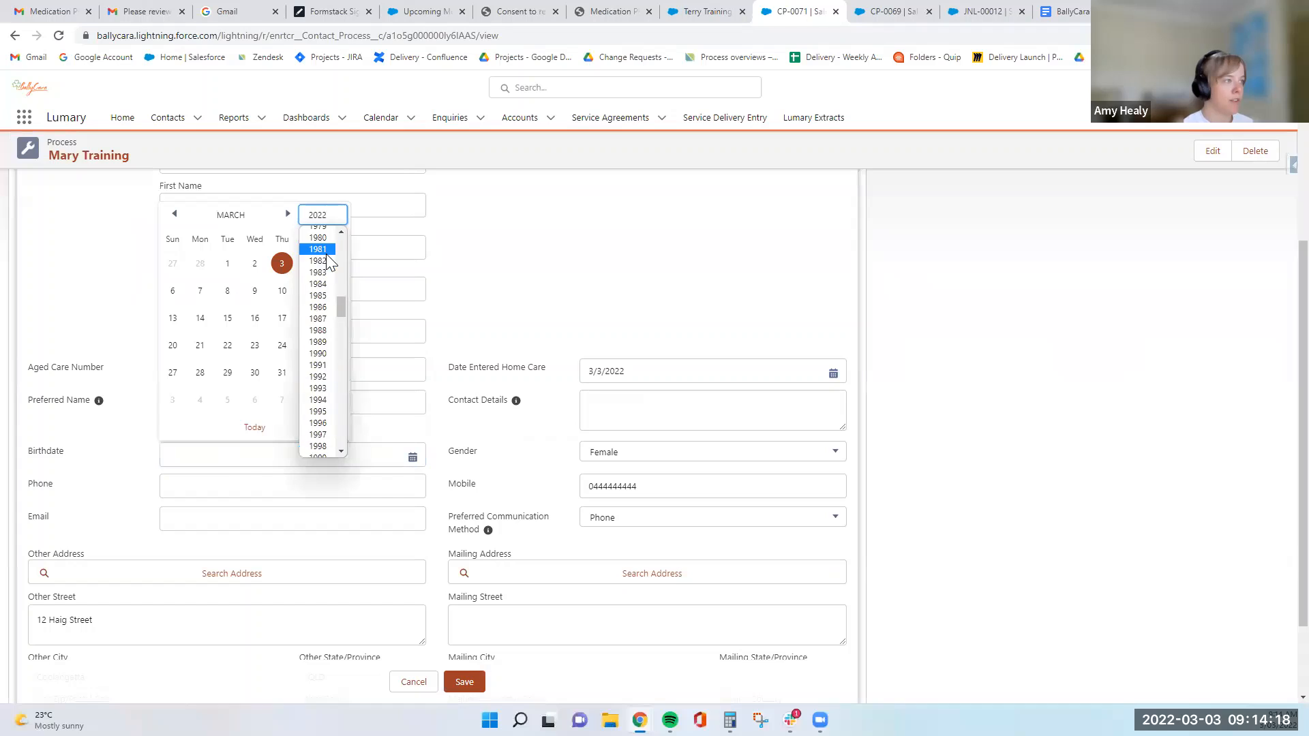
{"action": "left_click", "coordinate": [318, 257]}
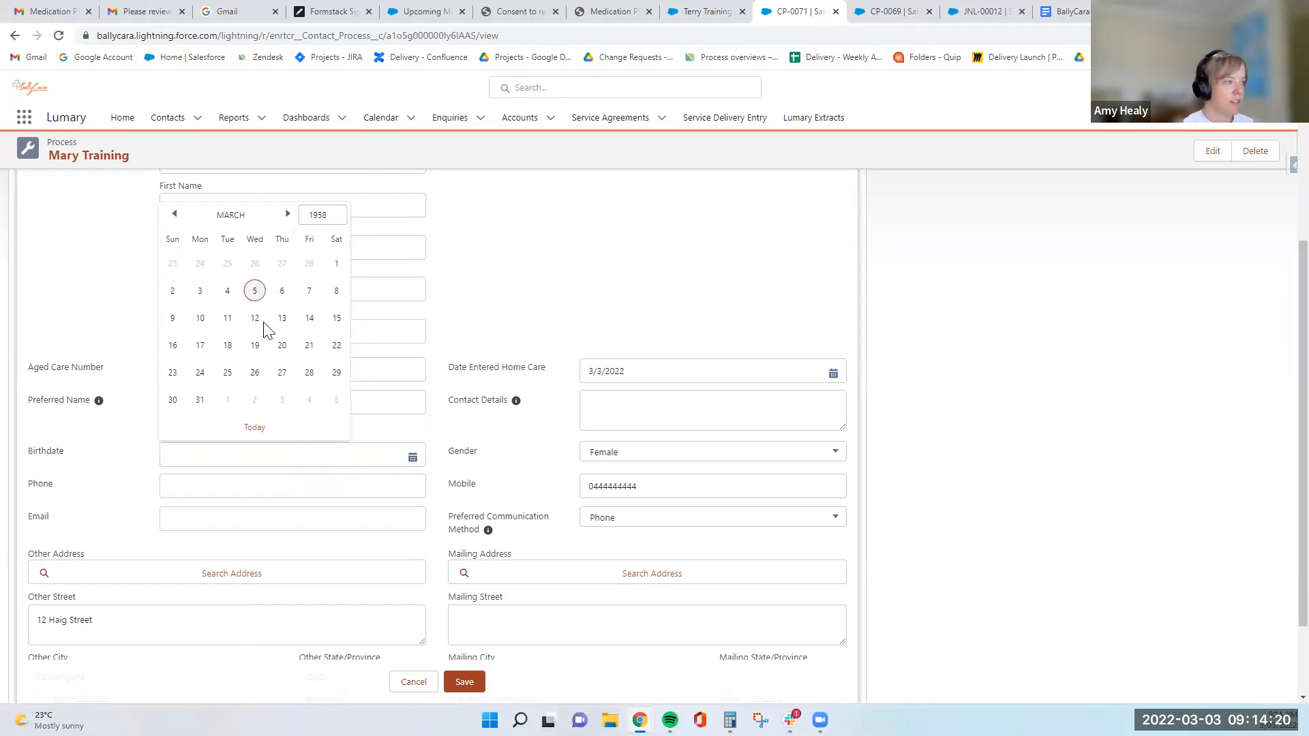
{"action": "left_click", "coordinate": [255, 290]}
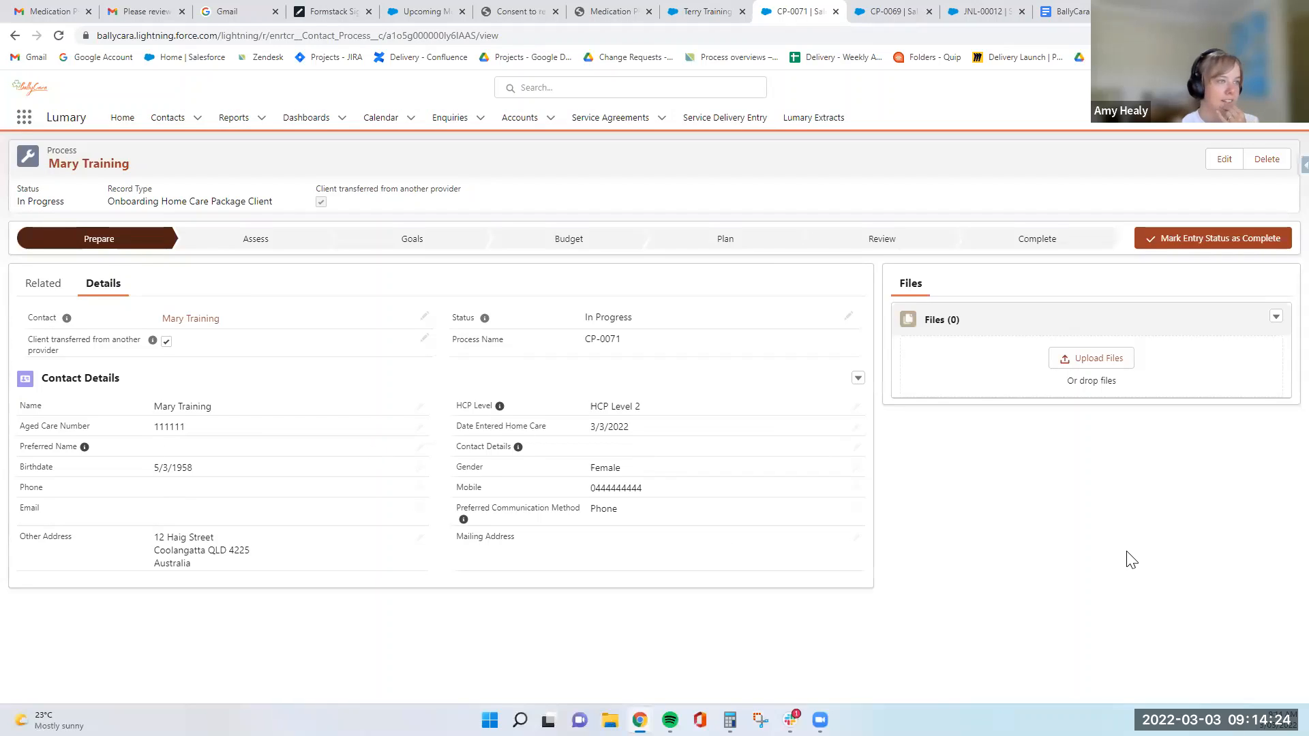
- Add a client contact to the onboarding process, linking an existing recent contact as the Primary Contact, and save it
{"action": "left_click", "coordinate": [44, 283]}
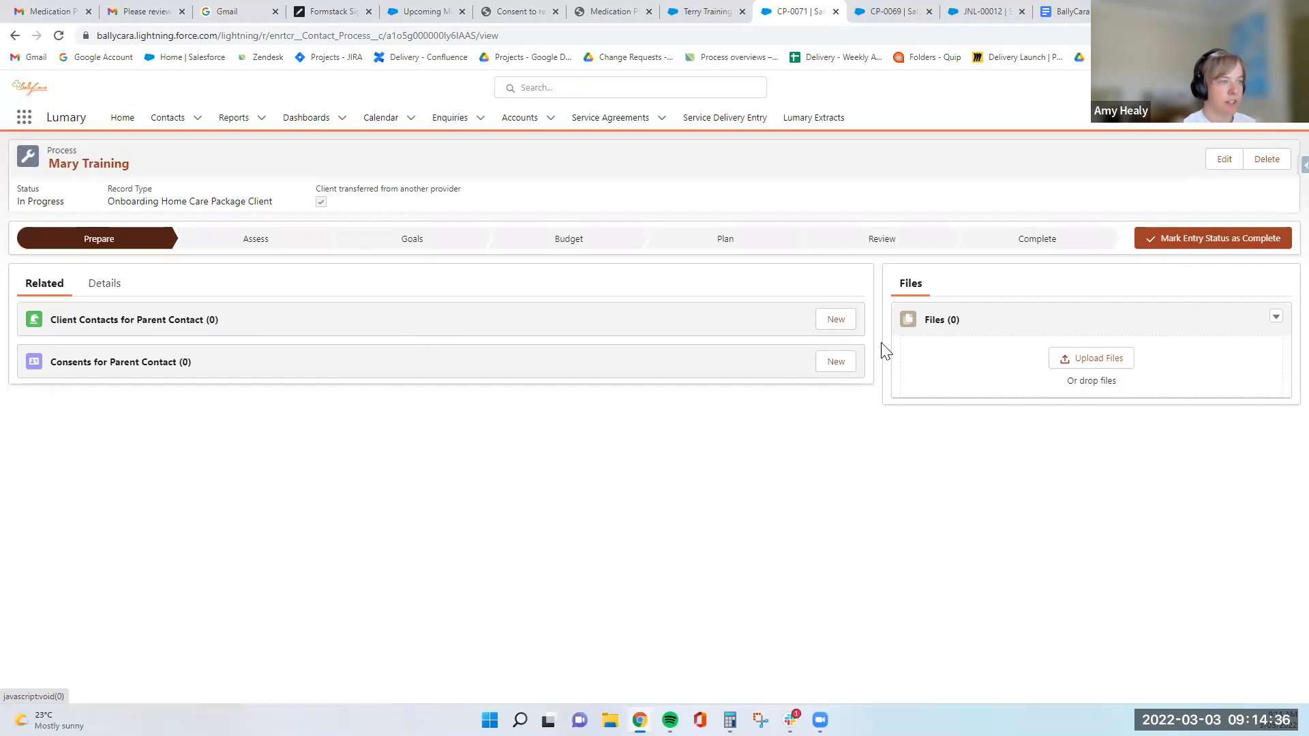
{"action": "left_click", "coordinate": [839, 321]}
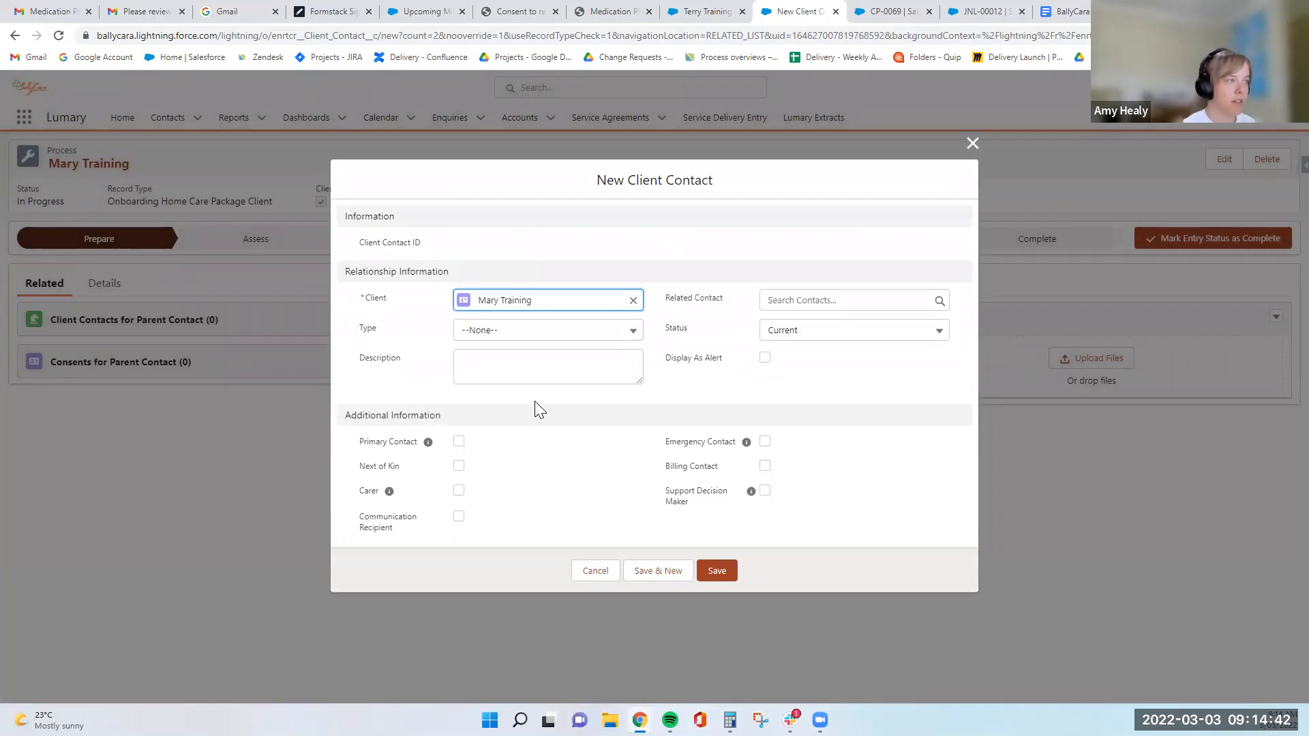
{"action": "right_click", "coordinate": [536, 403]}
{"action": "key", "text": "Escape"}
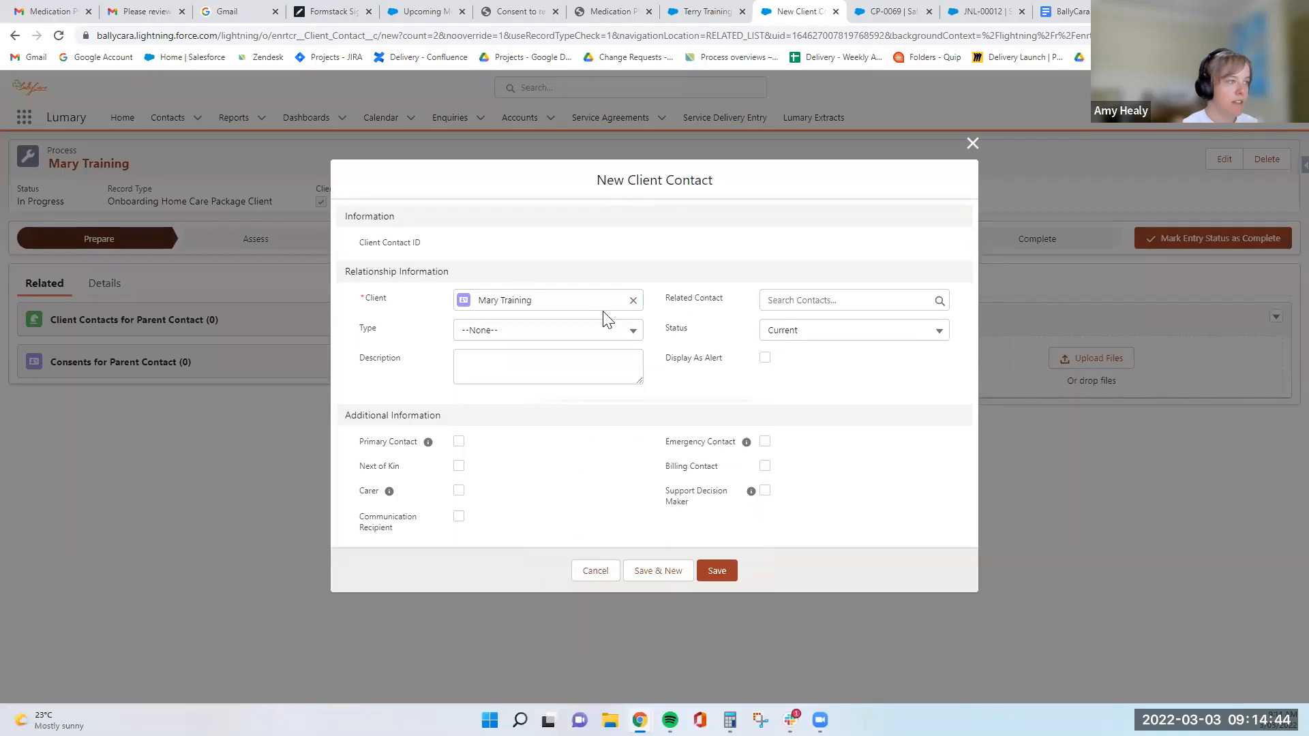
{"action": "left_click", "coordinate": [832, 298]}
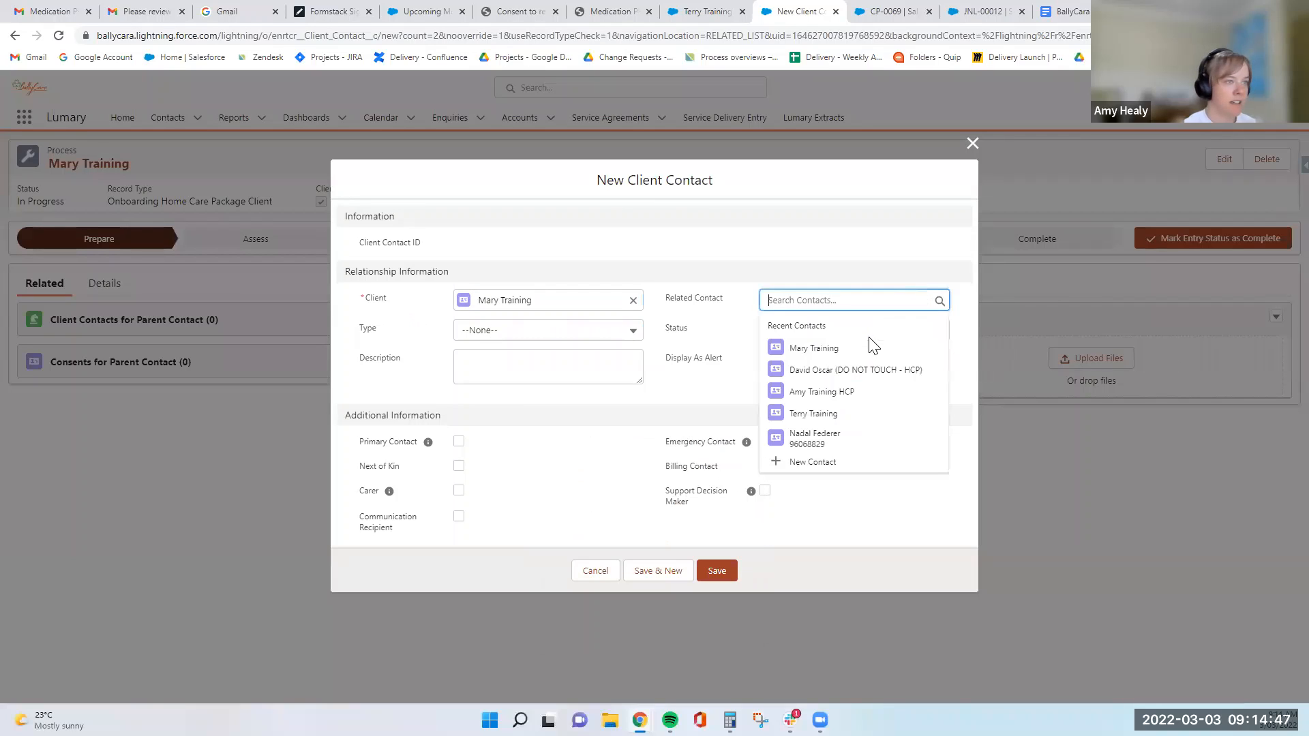
{"action": "left_click", "coordinate": [868, 415]}
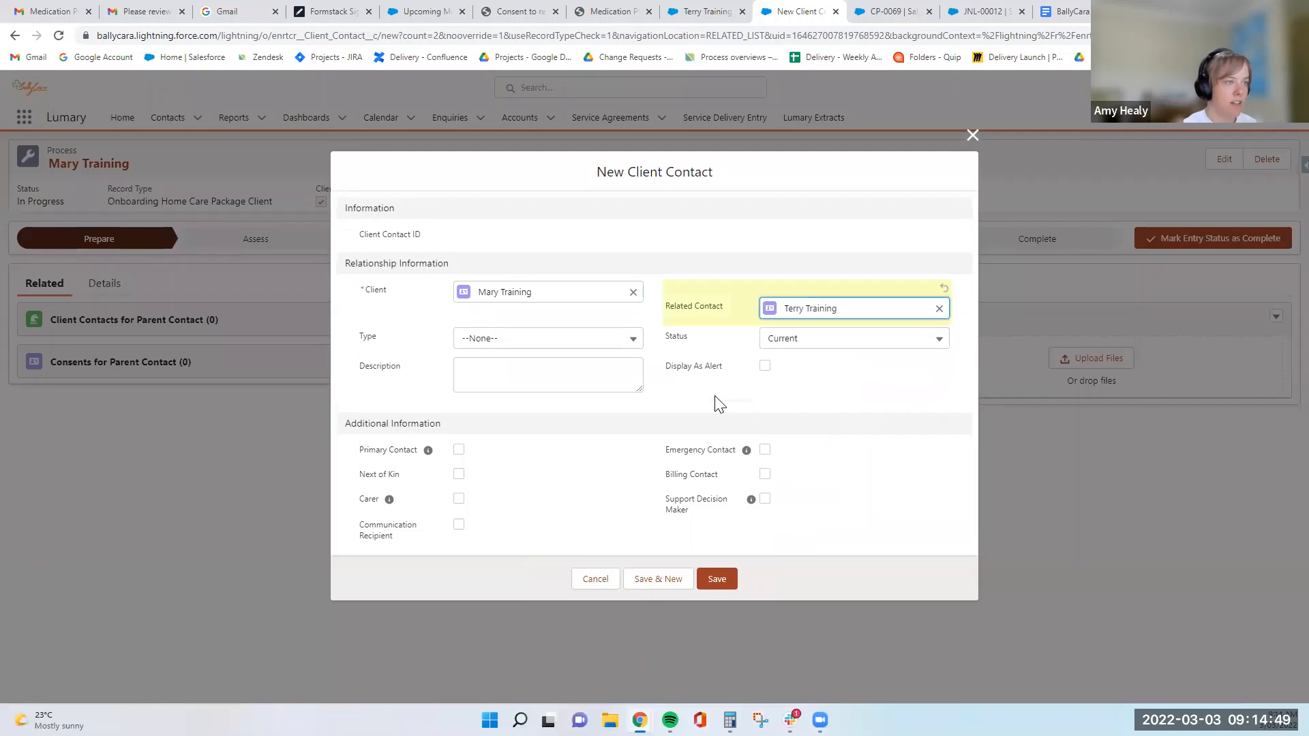
{"action": "left_click", "coordinate": [459, 449]}
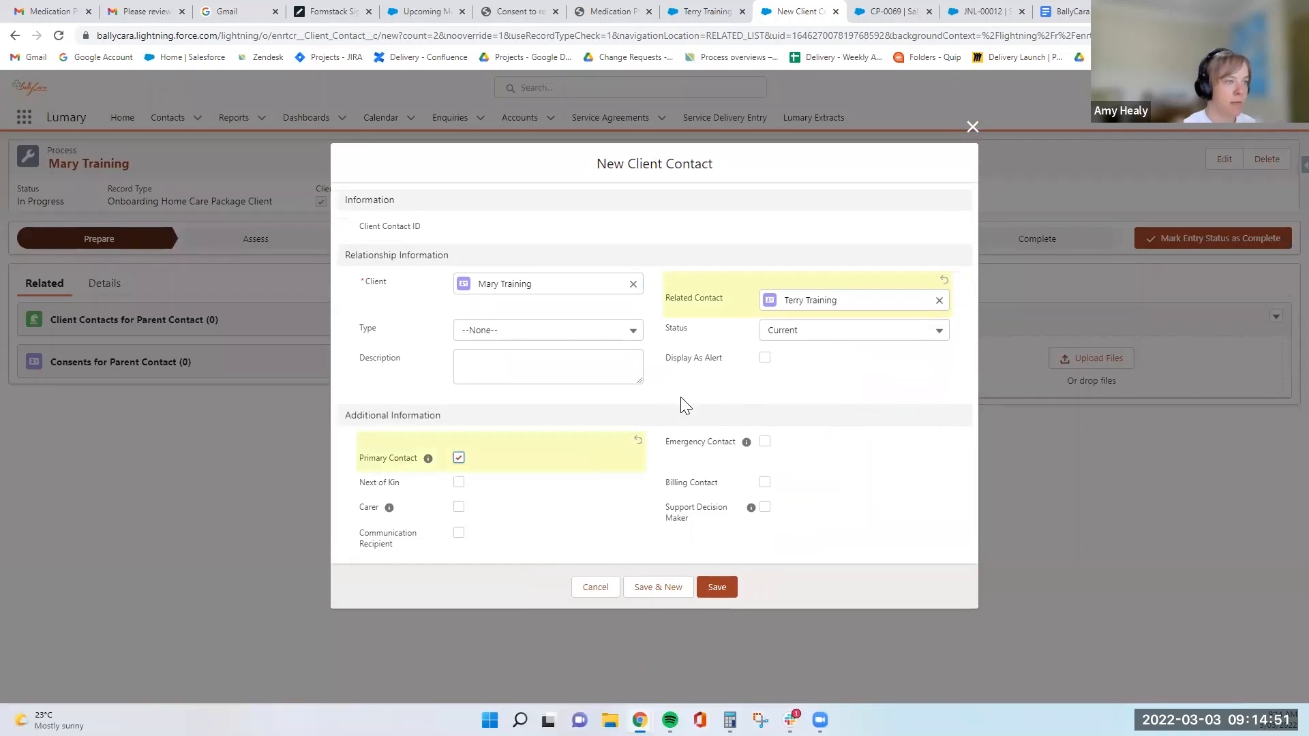
{"action": "left_click", "coordinate": [719, 590]}
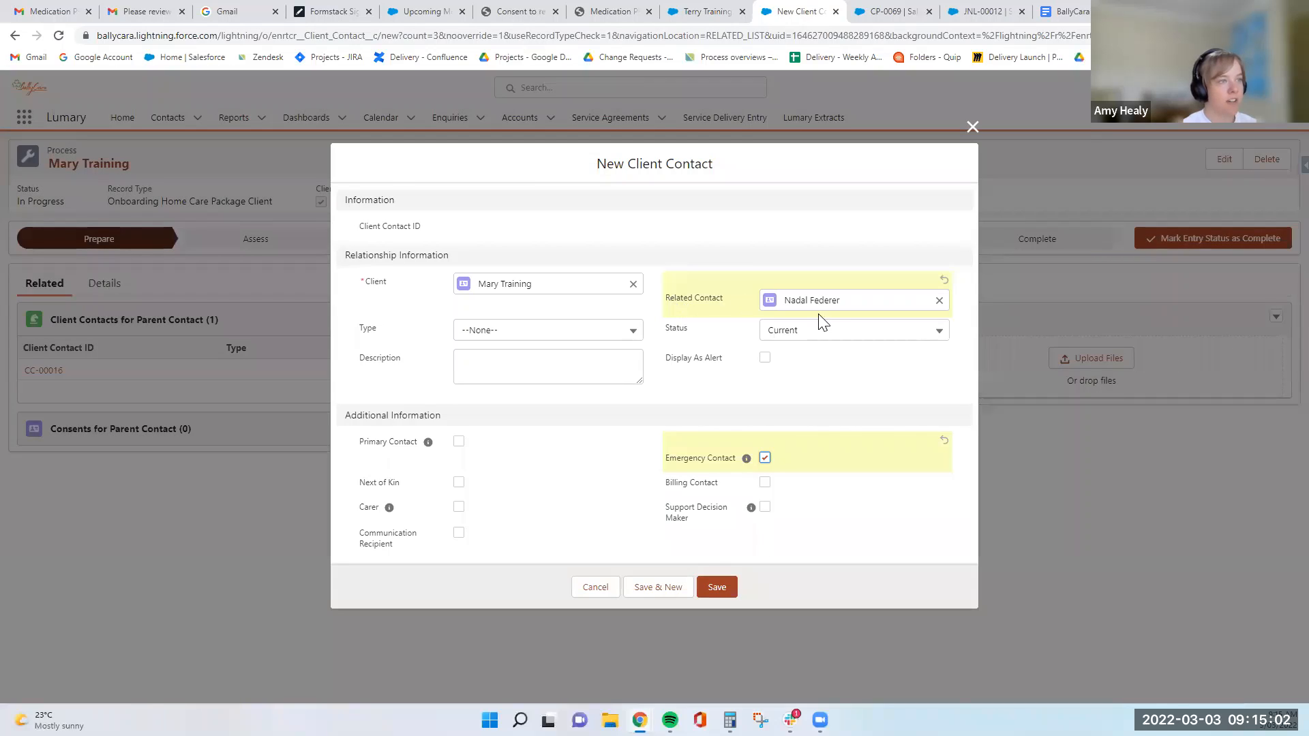
{"action": "left_click", "coordinate": [911, 300]}
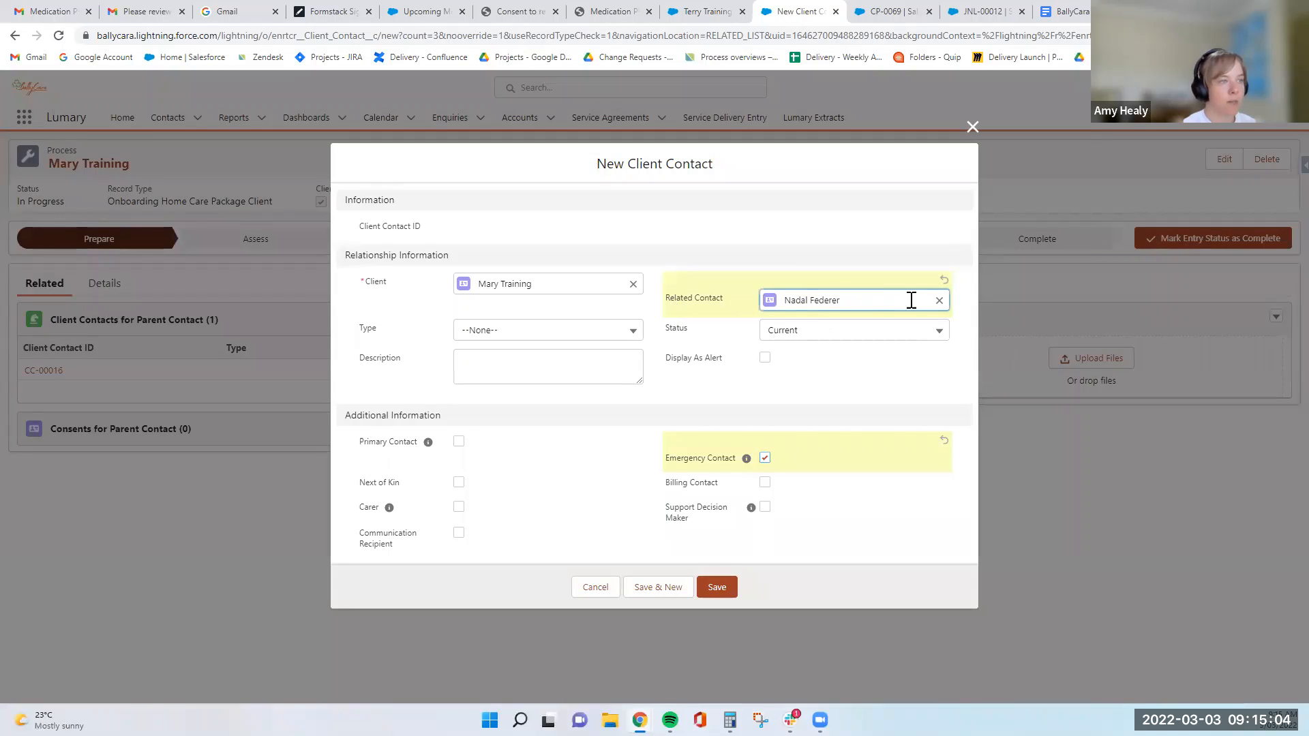
{"action": "left_click", "coordinate": [939, 301]}
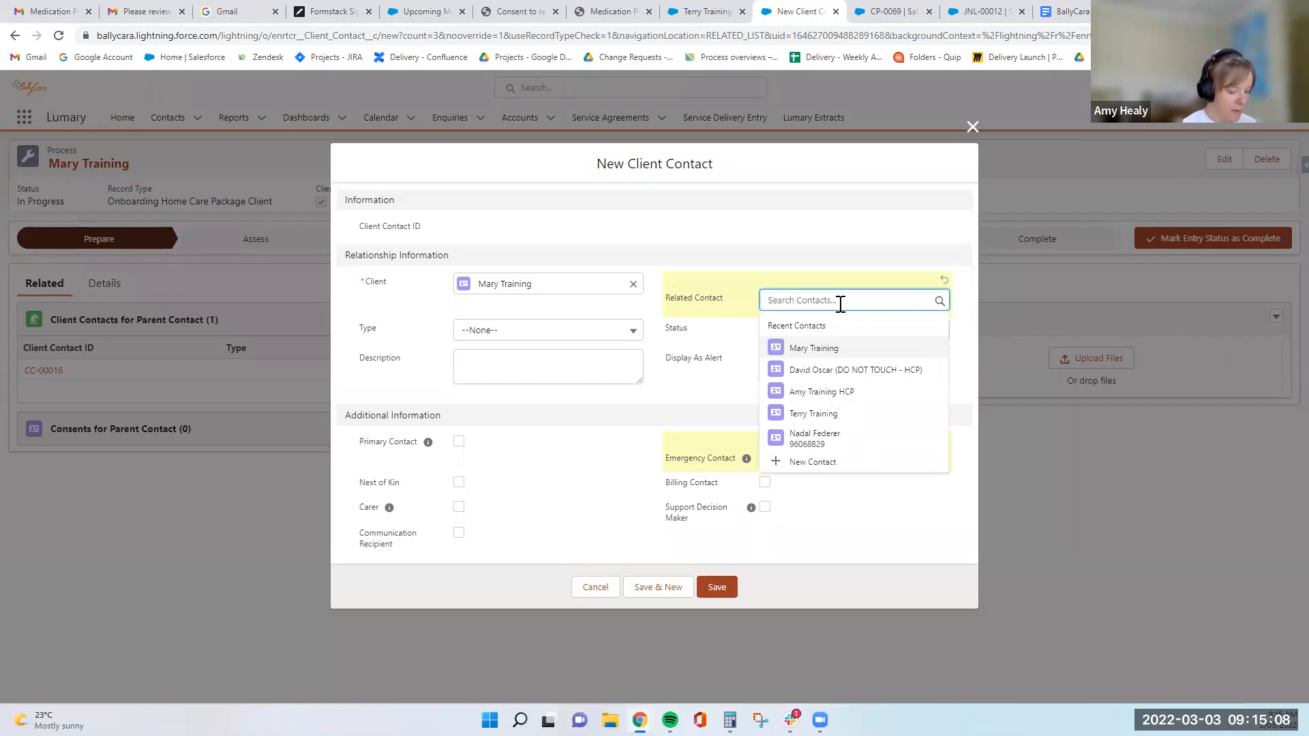
{"action": "type", "text": "Fred"}
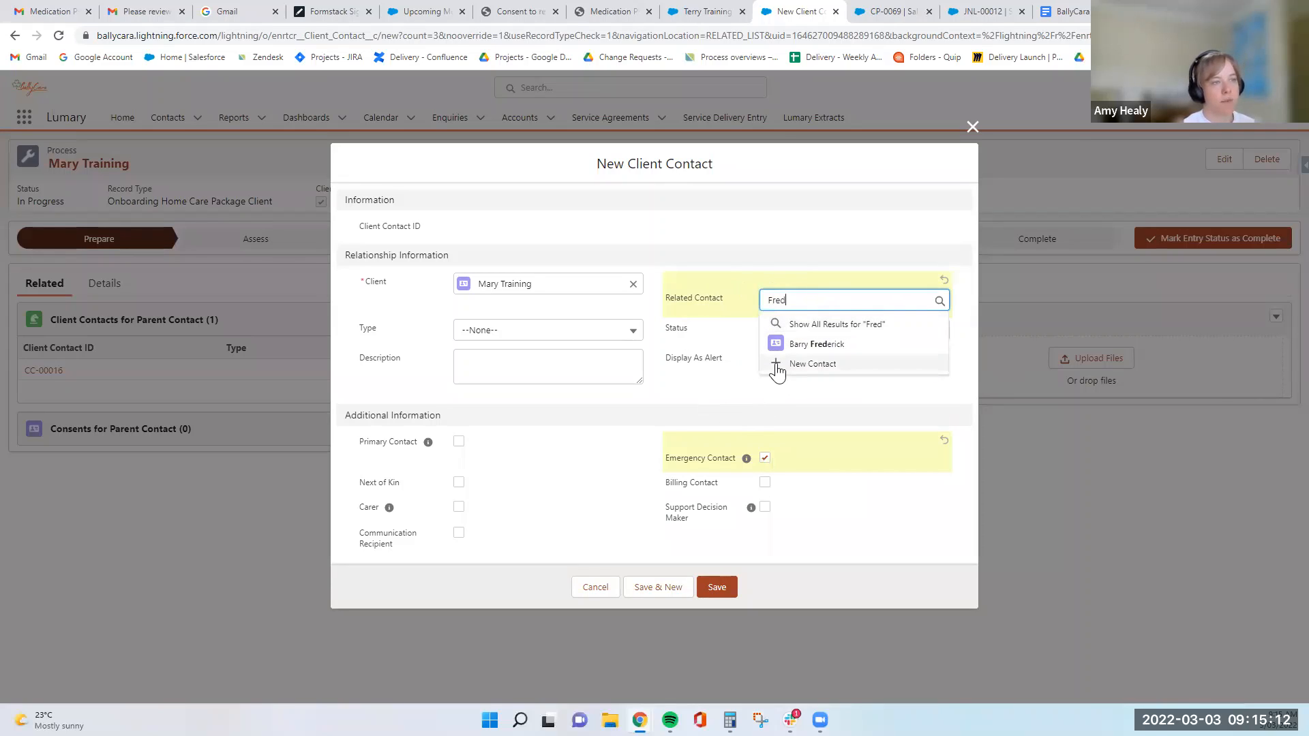
{"action": "left_click", "coordinate": [775, 365]}
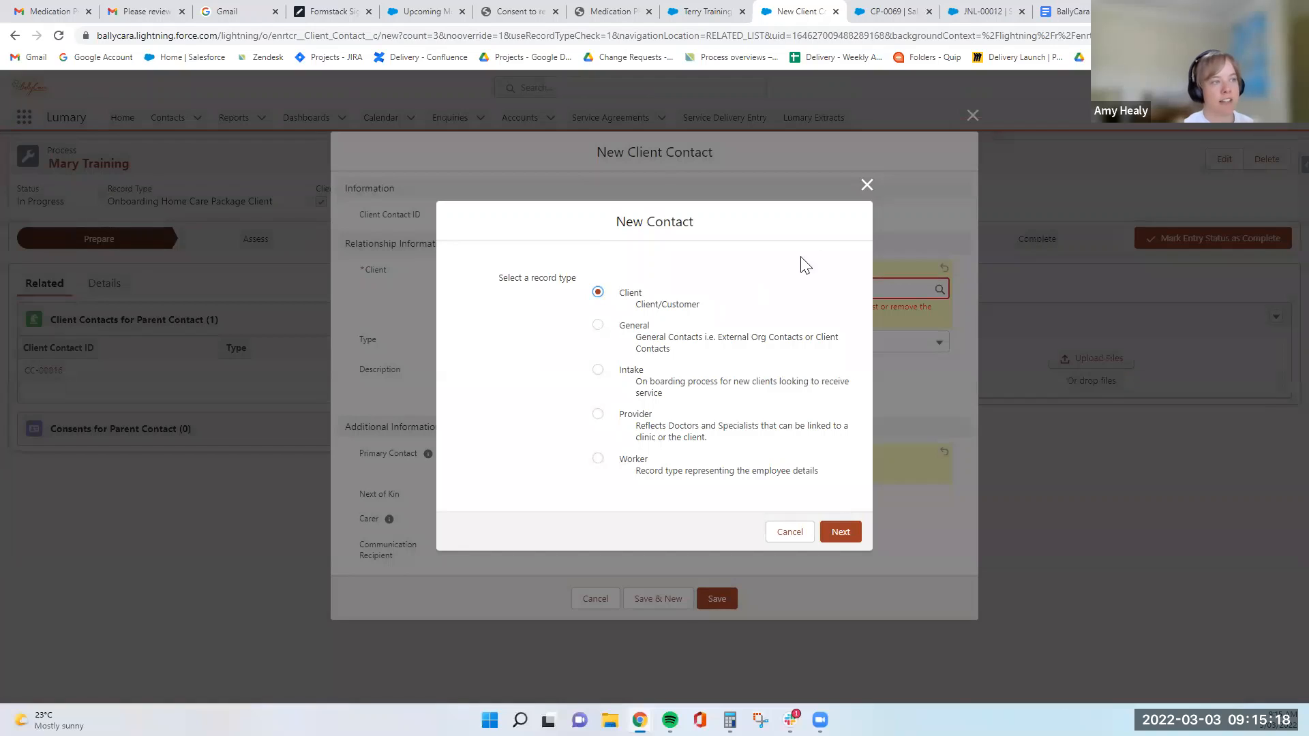
{"action": "left_click", "coordinate": [864, 187]}
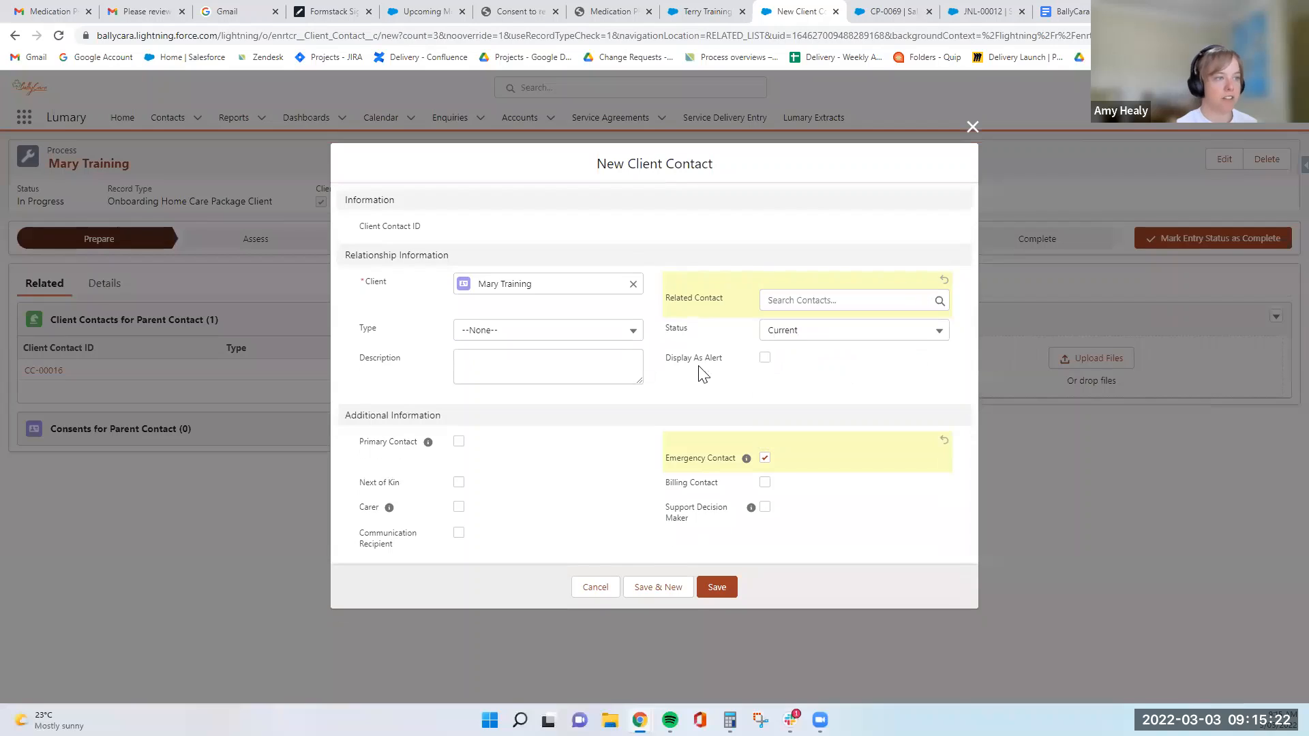
{"action": "left_click", "coordinate": [972, 127]}
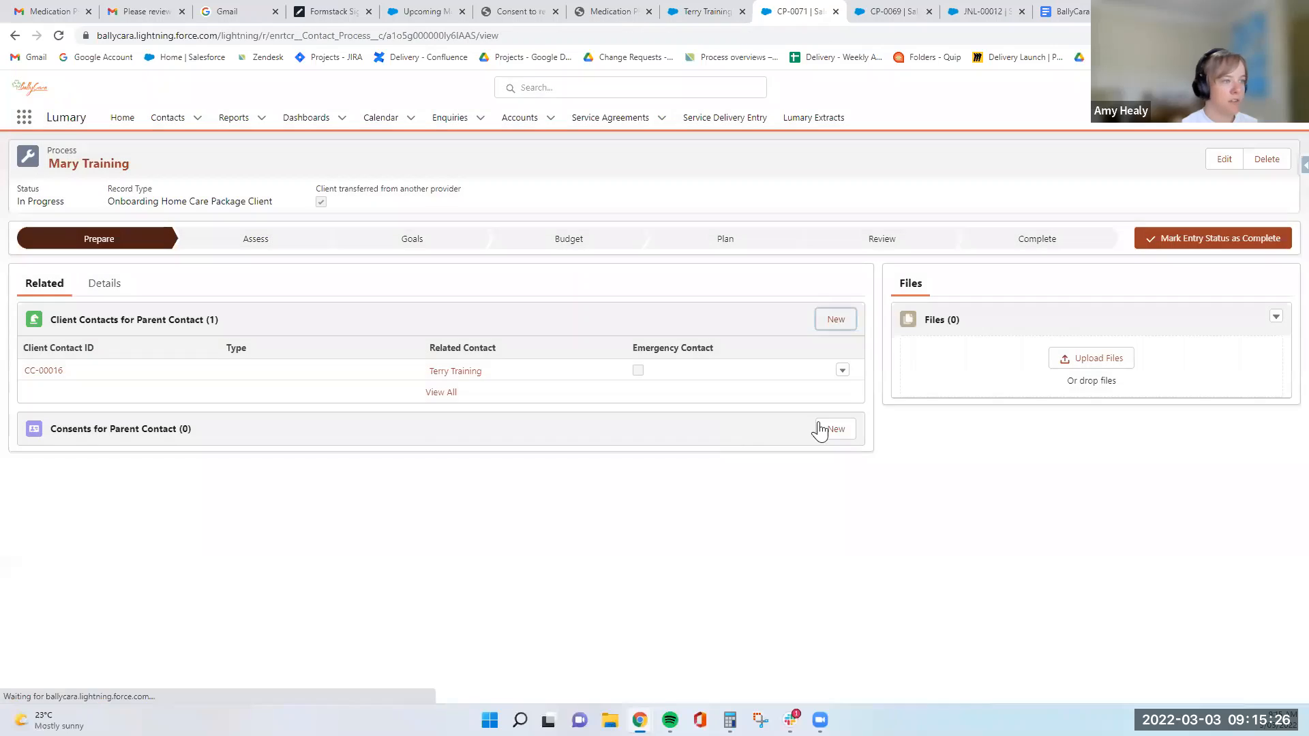
- Create and save a Medication Prompt Consent for the client with the consent date 3/3/2022
{"action": "left_click", "coordinate": [834, 430]}
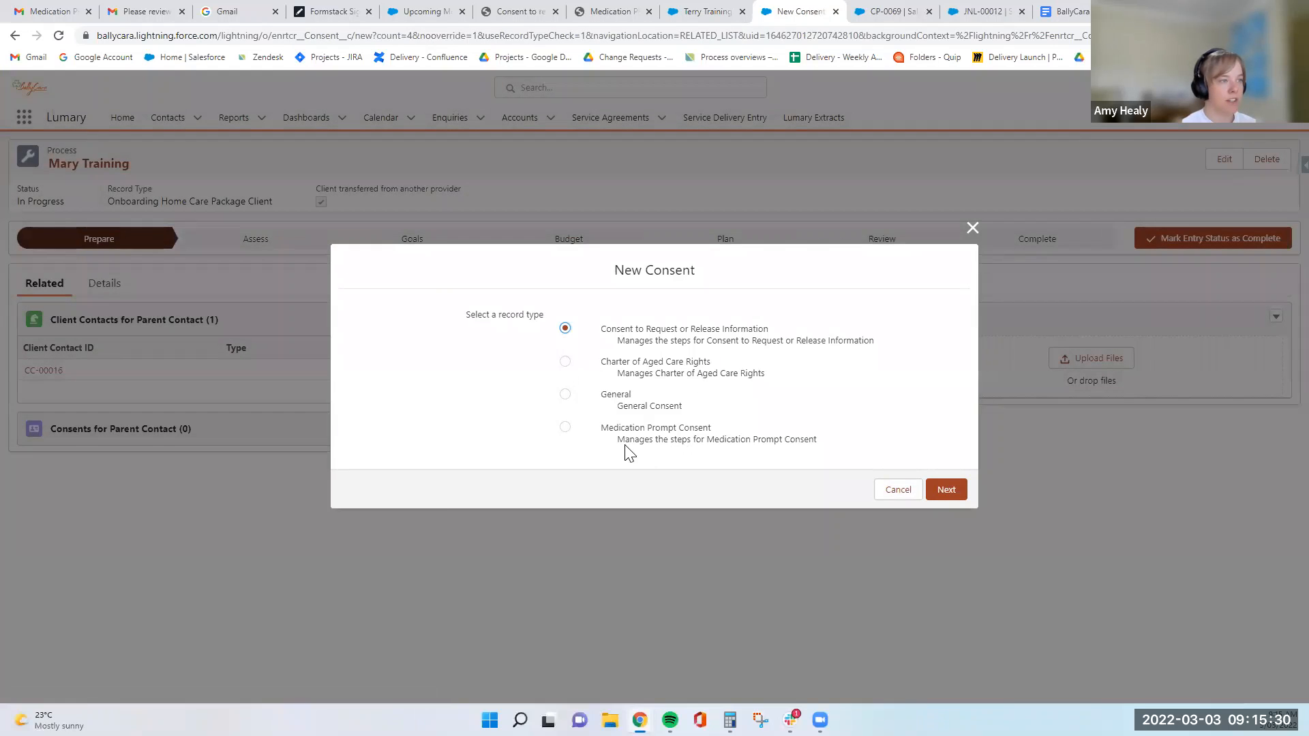
{"action": "left_click", "coordinate": [620, 428]}
{"action": "left_click", "coordinate": [946, 489]}
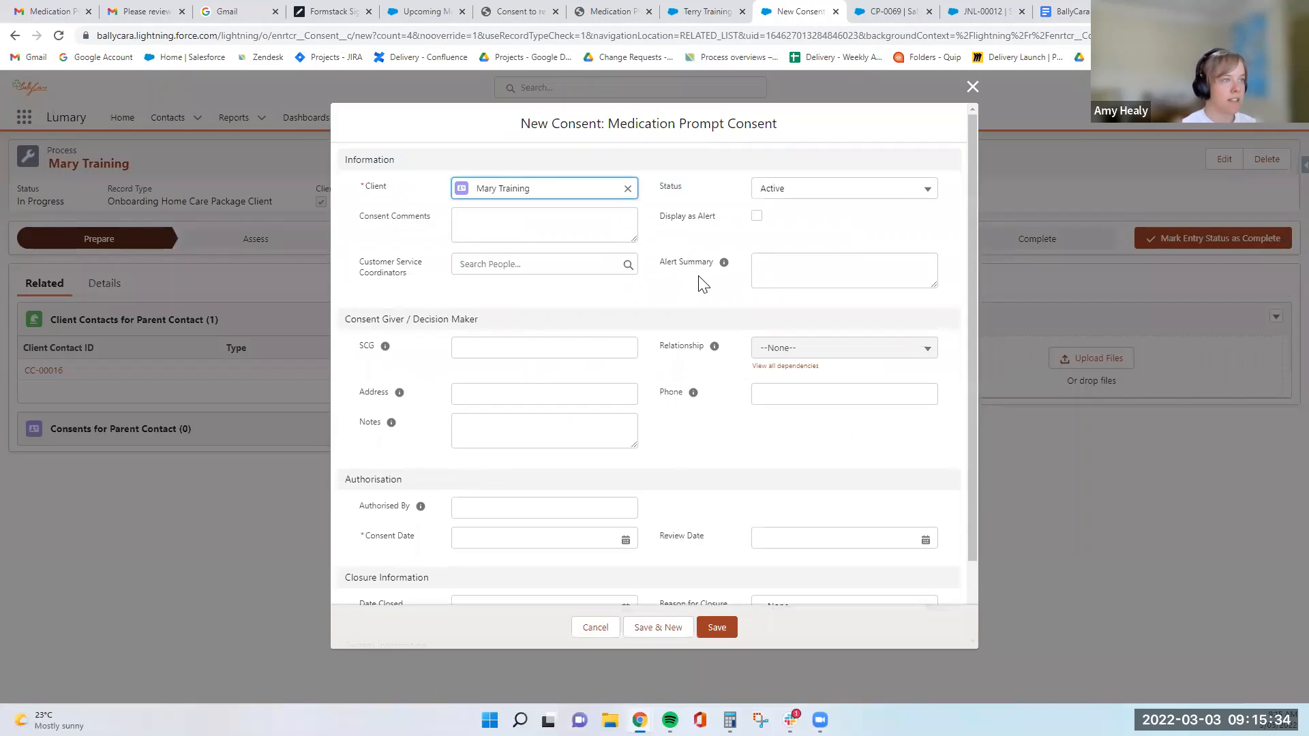
{"action": "scroll", "coordinate": [525, 354], "scroll_direction": "down", "scroll_amount": 2}
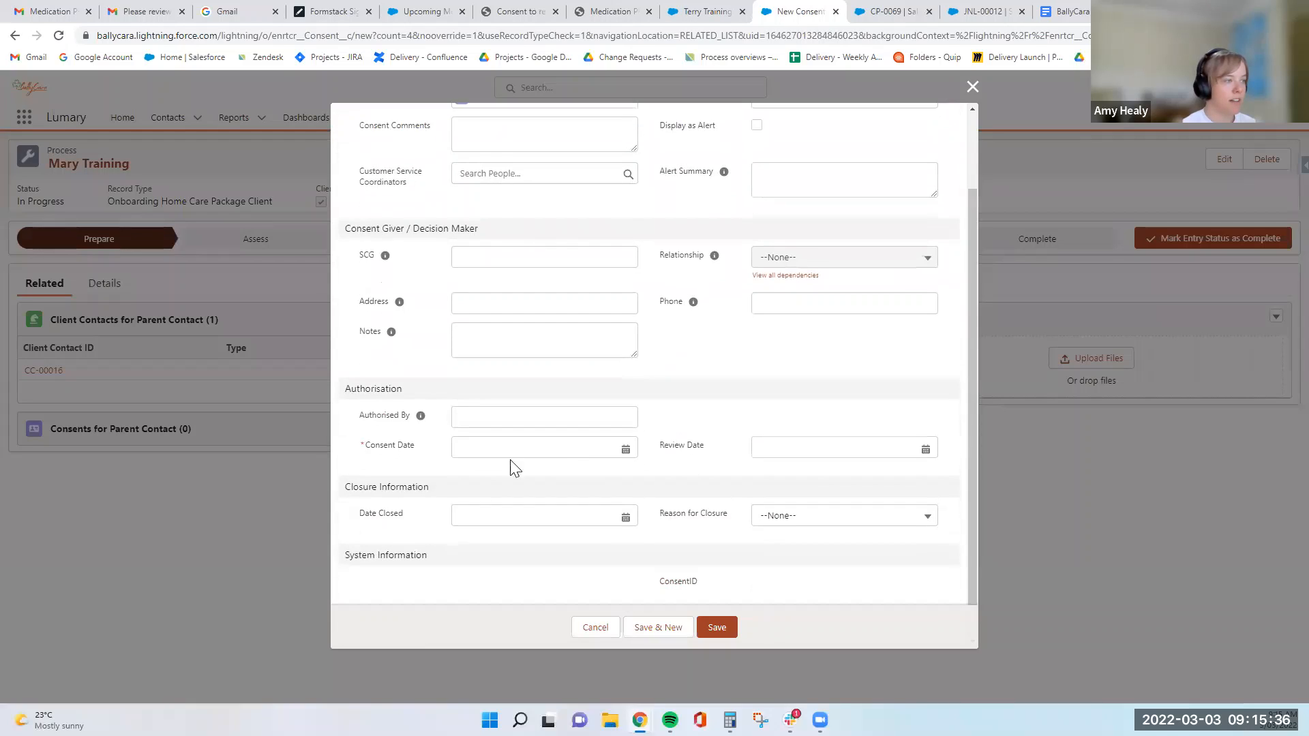
{"action": "left_click", "coordinate": [579, 453]}
{"action": "left_click", "coordinate": [578, 528]}
{"action": "left_click", "coordinate": [715, 627]}
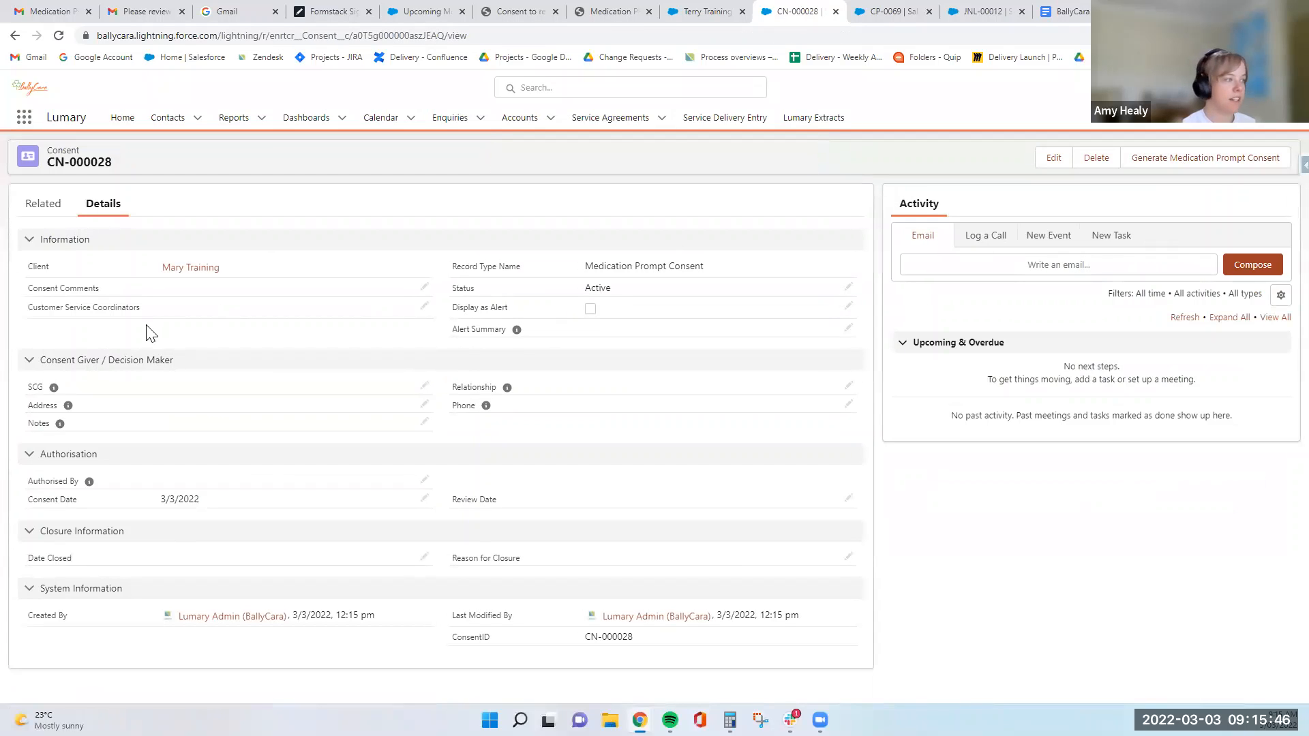
- Reopen the client's onboarding process from the contact record and make Assess its current entry status
{"action": "left_click", "coordinate": [191, 267]}
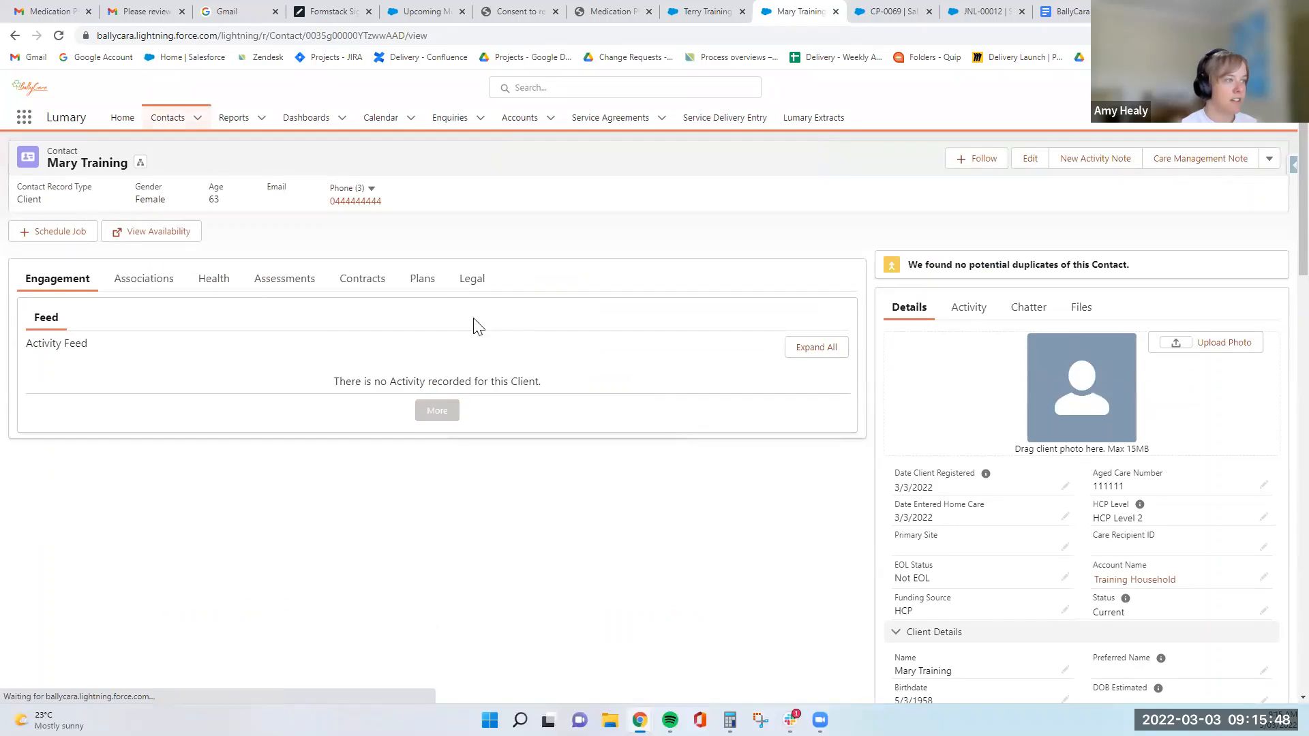
{"action": "left_click", "coordinate": [422, 292]}
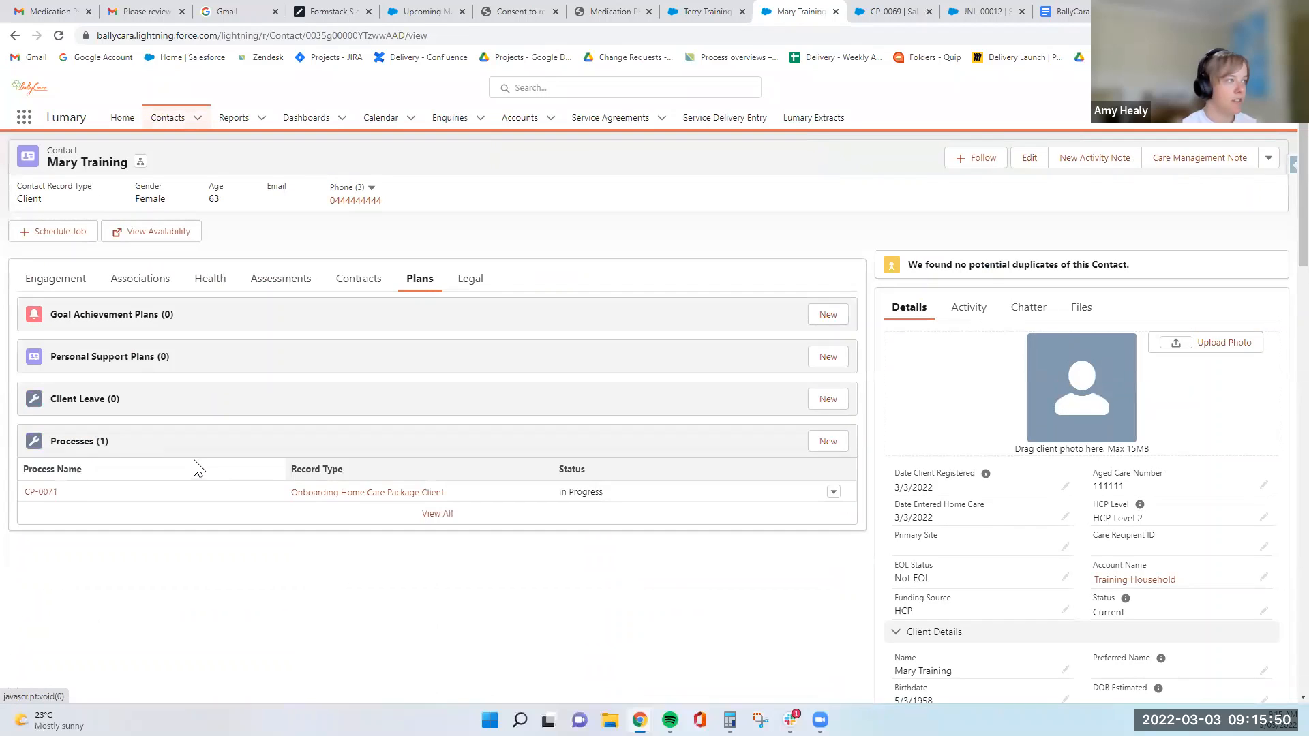
{"action": "left_click", "coordinate": [47, 494]}
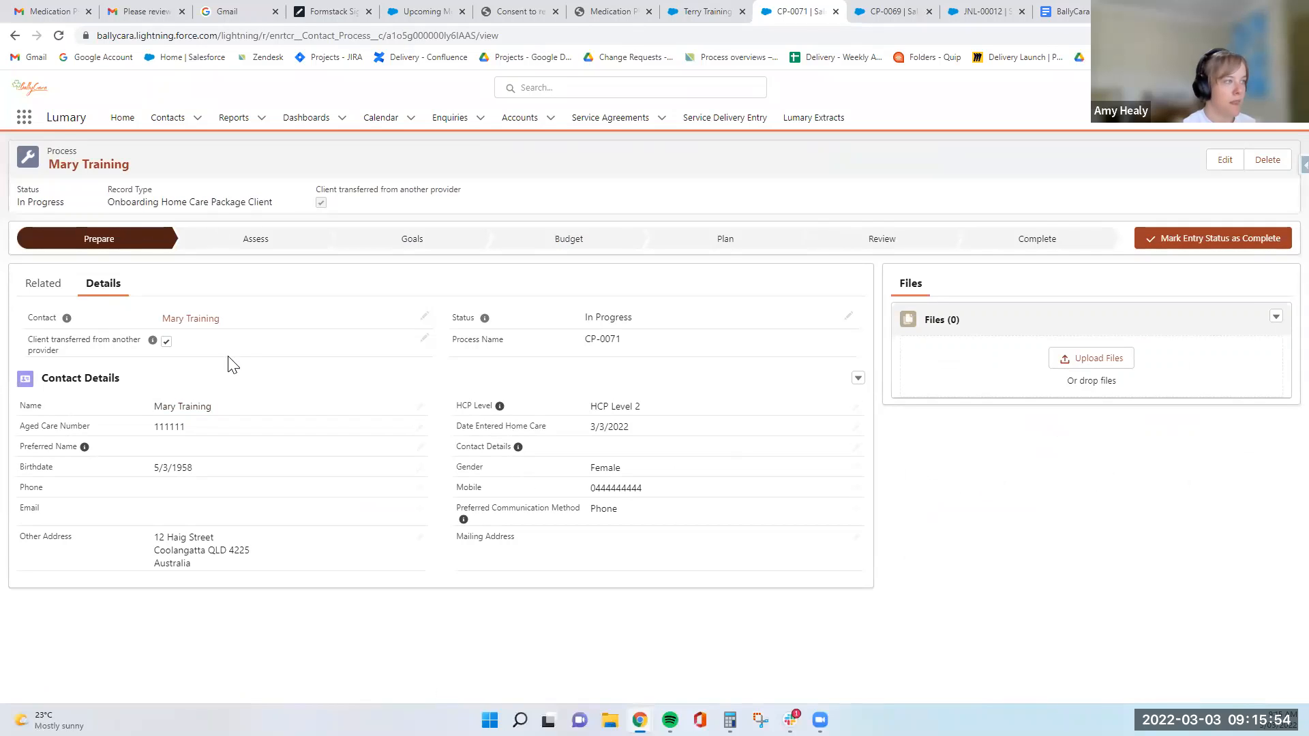
{"action": "left_click", "coordinate": [43, 283]}
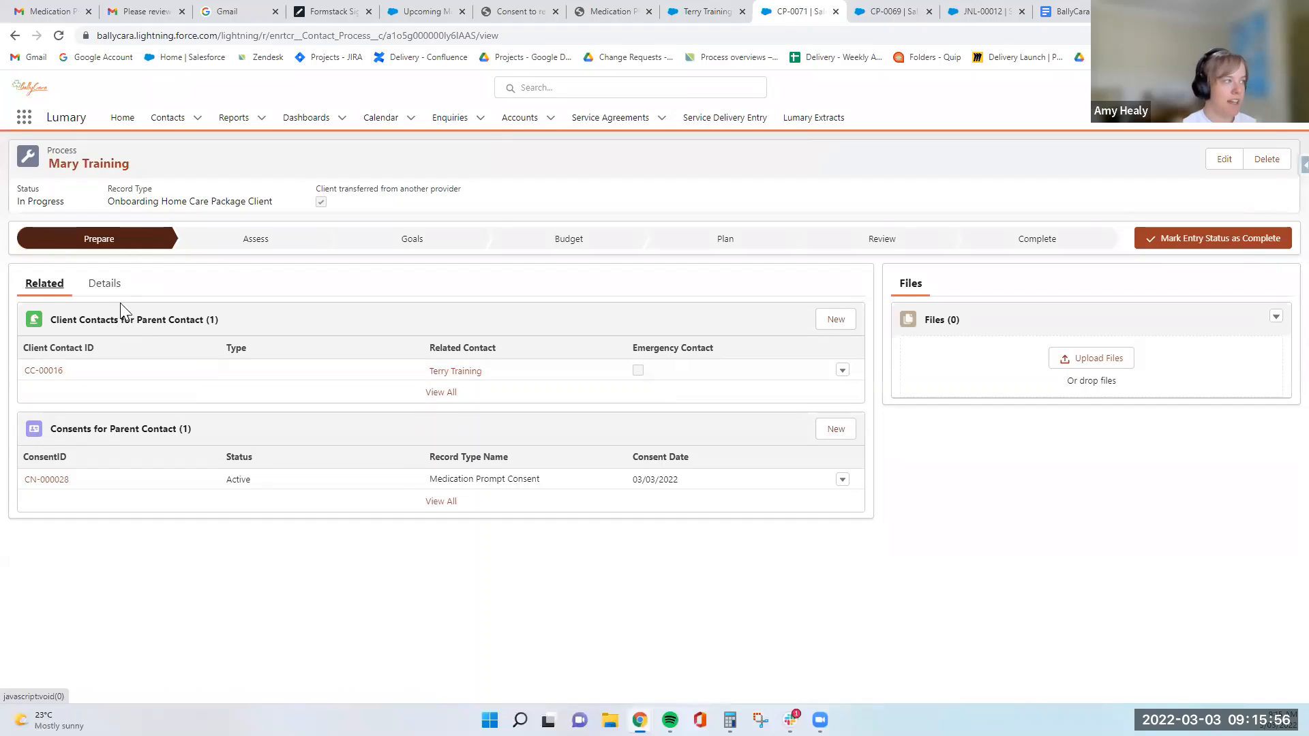
{"action": "left_click", "coordinate": [118, 299]}
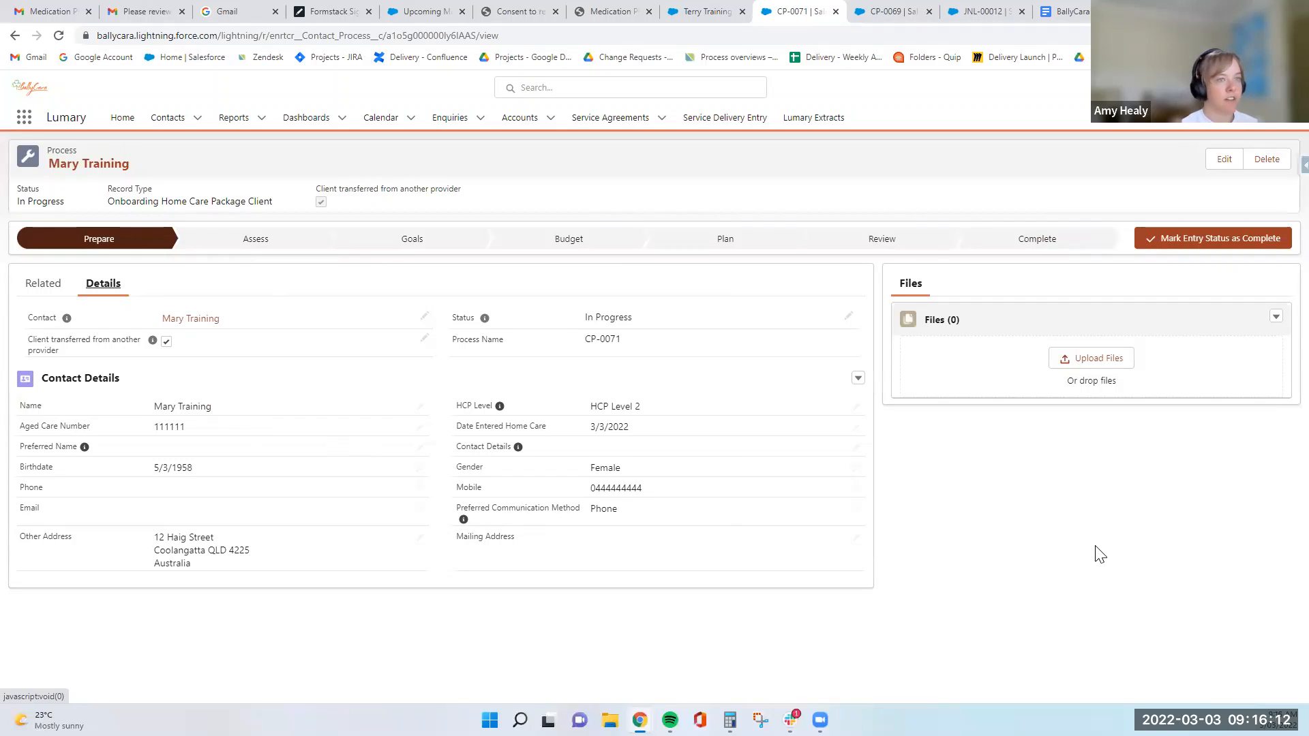
{"action": "left_click", "coordinate": [1192, 246]}
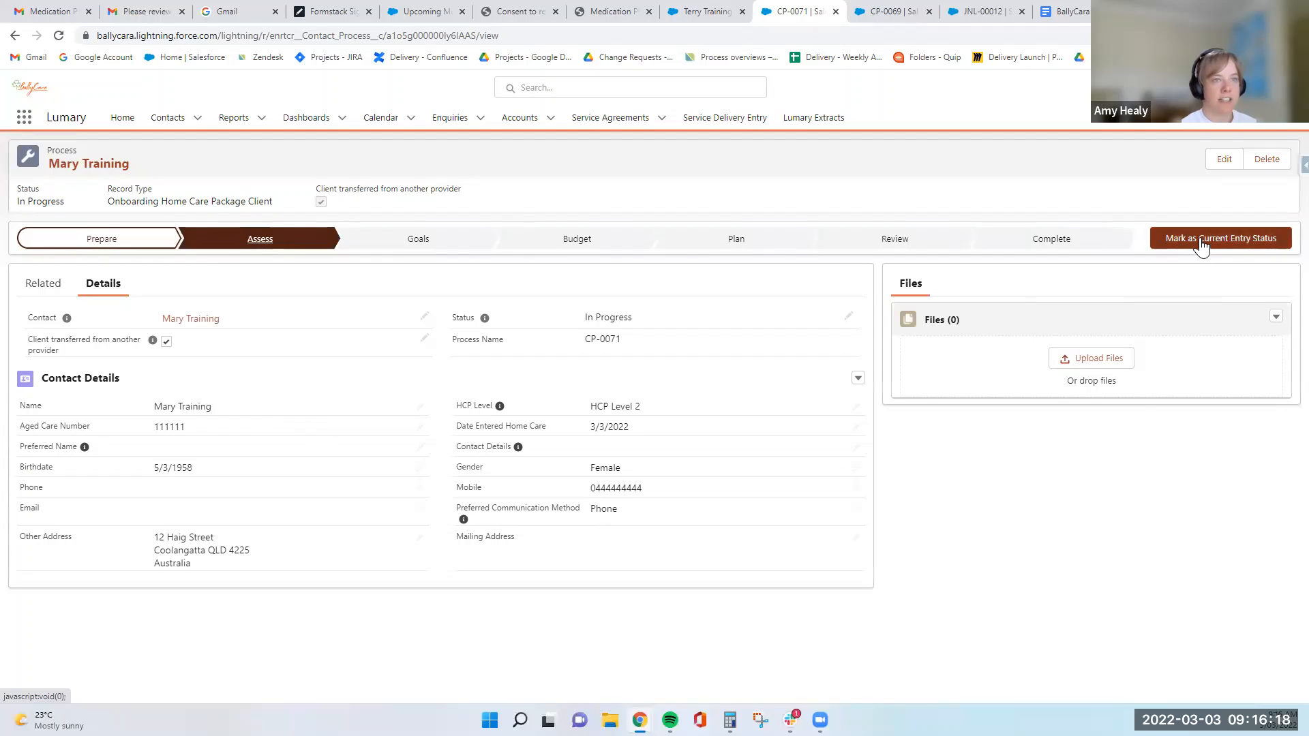
{"action": "left_click", "coordinate": [1198, 242]}
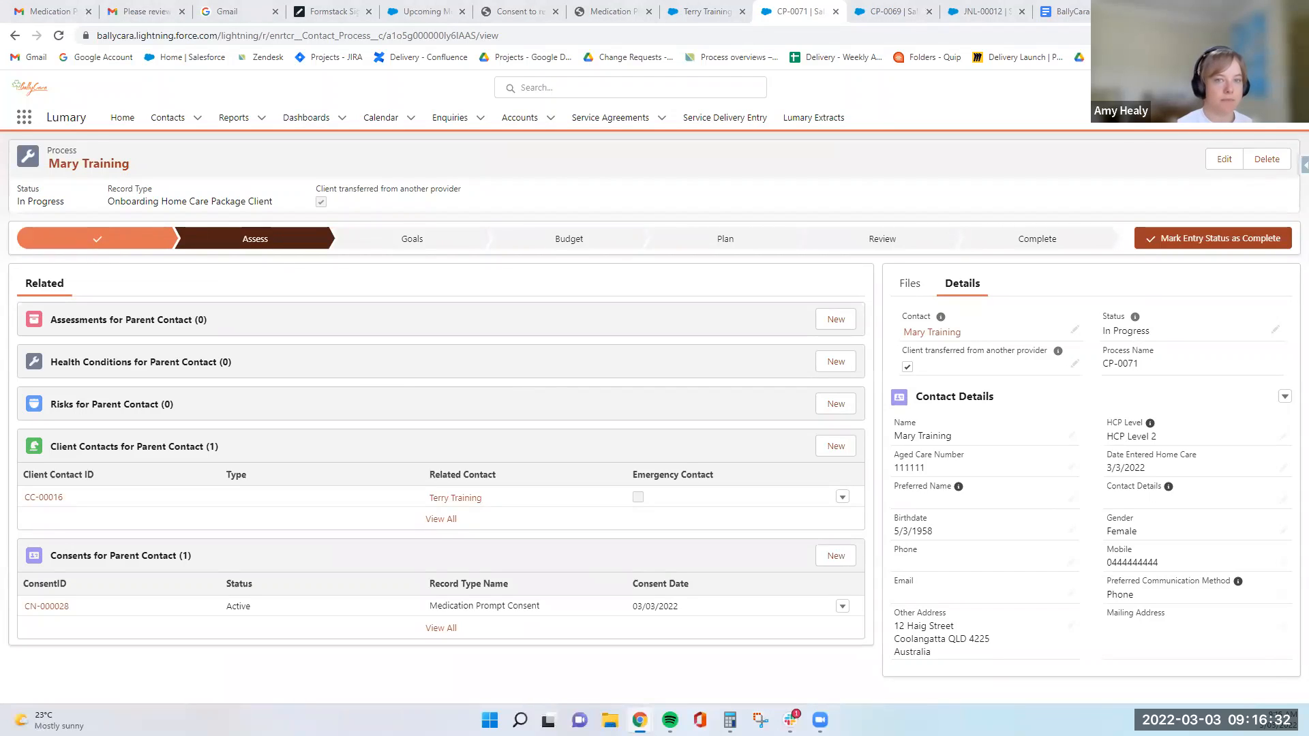
- Start a new Aged Care assessment for the client from the onboarding process
{"action": "left_click", "coordinate": [831, 328]}
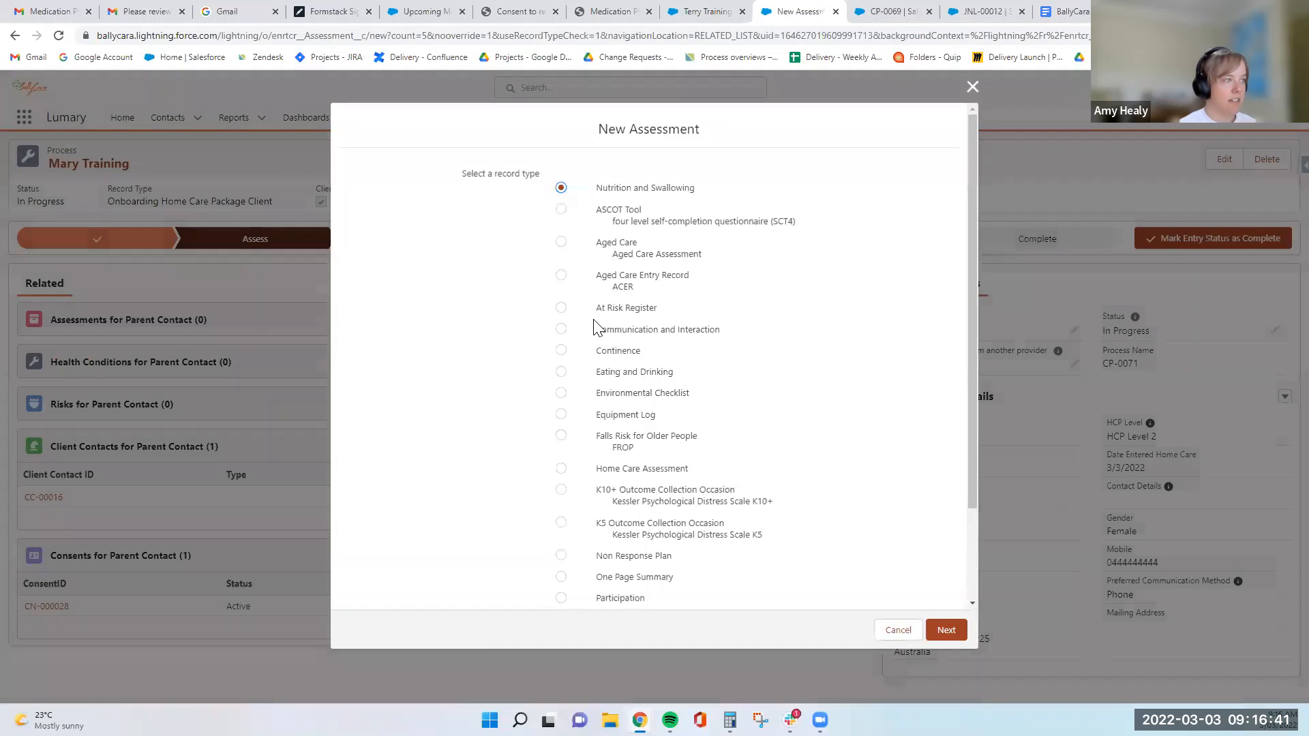
{"action": "left_click", "coordinate": [561, 243]}
{"action": "left_click", "coordinate": [946, 629]}
- Record the client's left-ear hearing as Normal, right-ear hearing as Mild Loss and vision as Mild Loss
{"action": "left_click", "coordinate": [584, 303]}
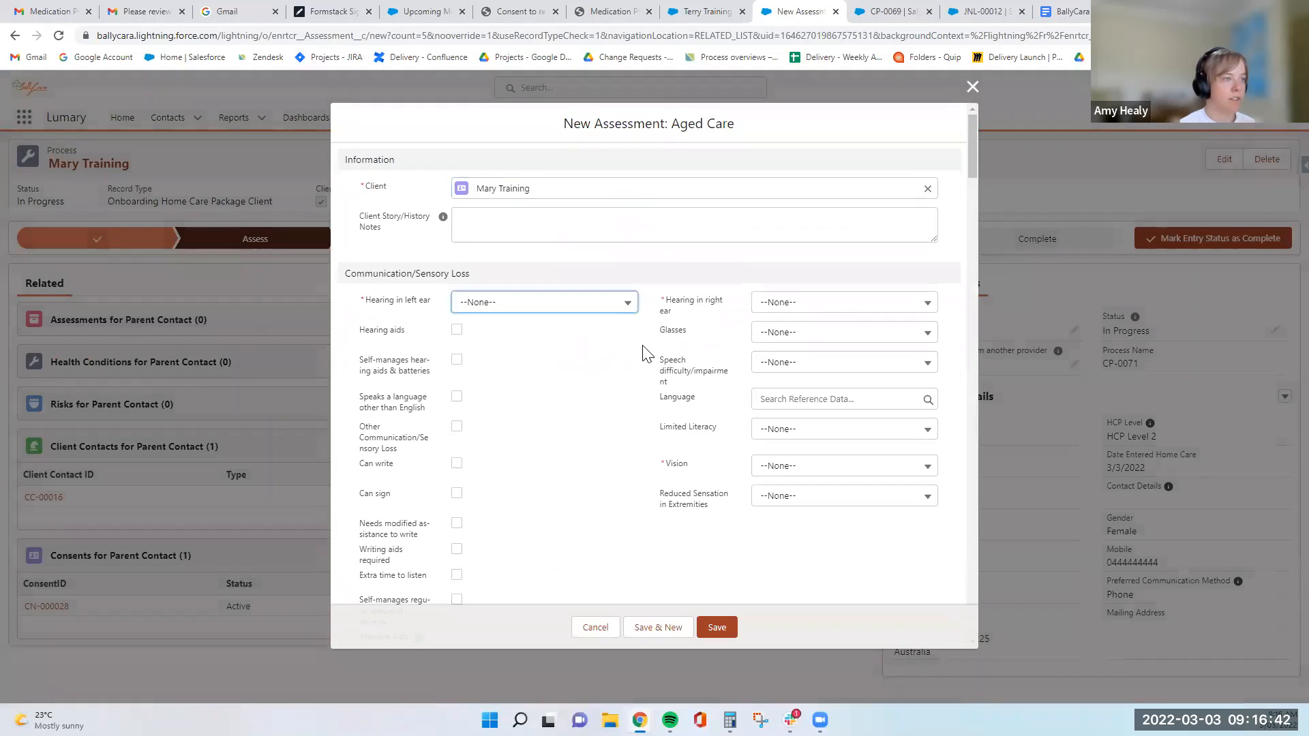
{"action": "left_click", "coordinate": [587, 347]}
{"action": "left_click", "coordinate": [844, 302]}
{"action": "left_click", "coordinate": [838, 373]}
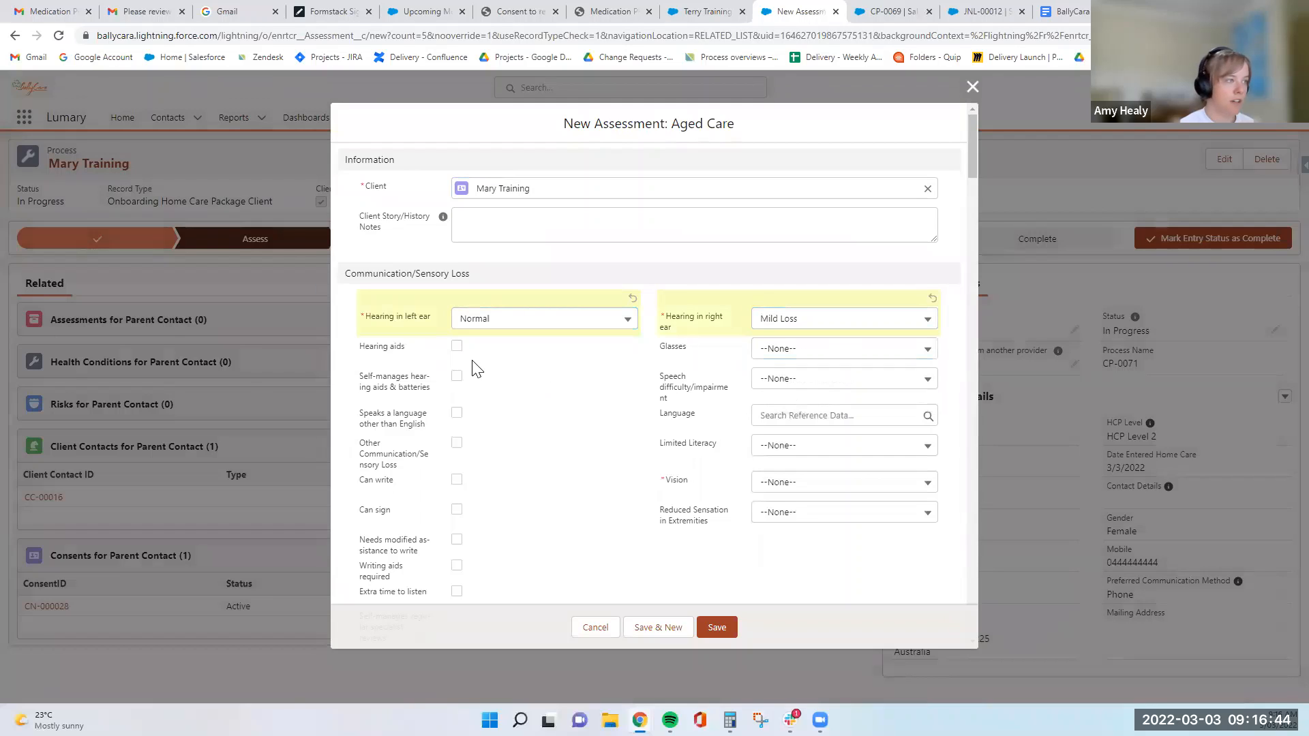
{"action": "scroll", "coordinate": [542, 389], "scroll_direction": "down", "scroll_amount": 2}
{"action": "left_click", "coordinate": [803, 346]}
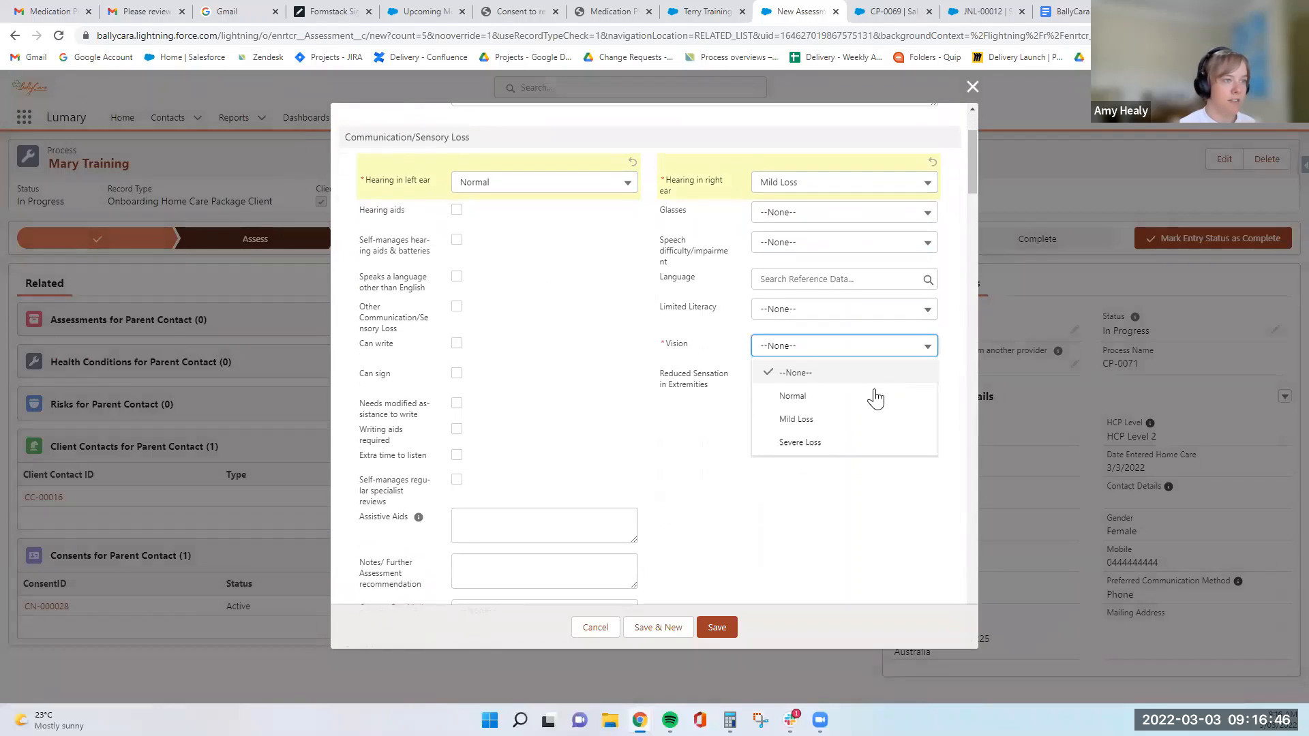
{"action": "left_click", "coordinate": [839, 418]}
- Mark Managing Pain under Pain Management and Self manages under Medication in the assessment
{"action": "scroll", "coordinate": [736, 426], "scroll_direction": "down", "scroll_amount": 6}
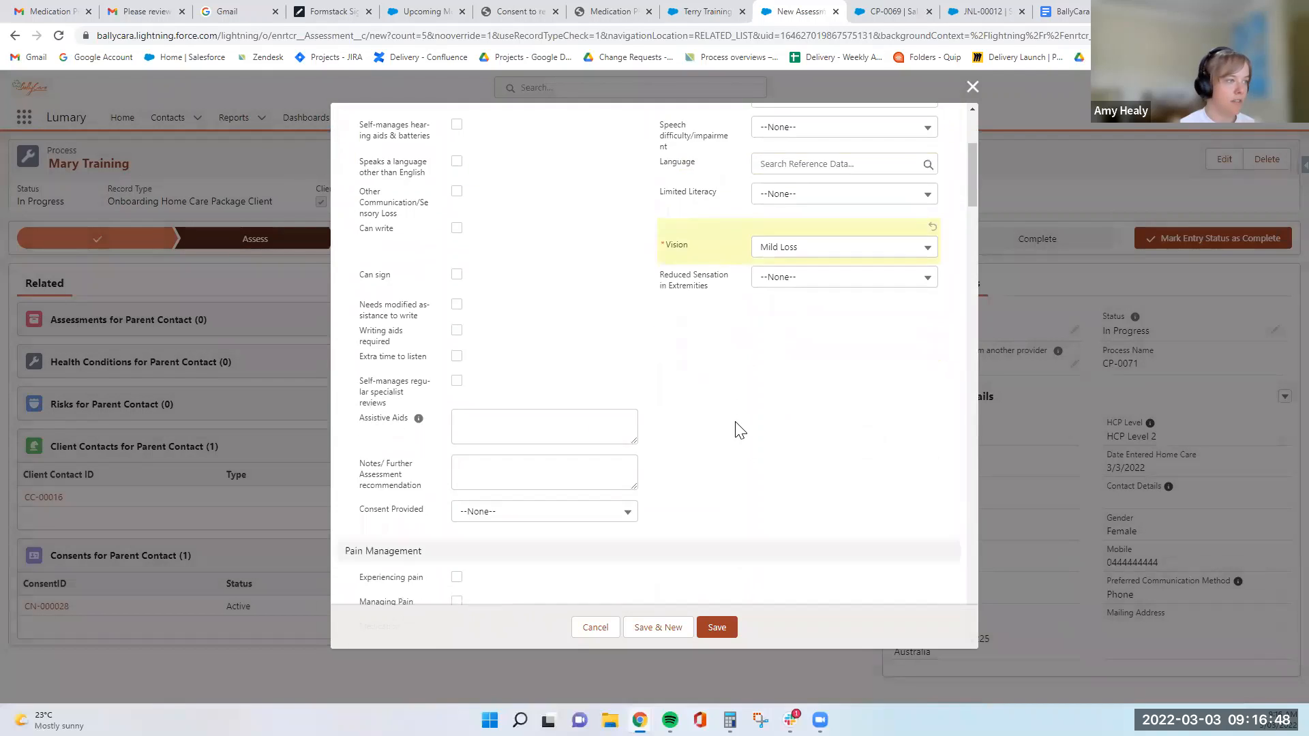
{"action": "scroll", "coordinate": [518, 386], "scroll_direction": "up", "scroll_amount": 1}
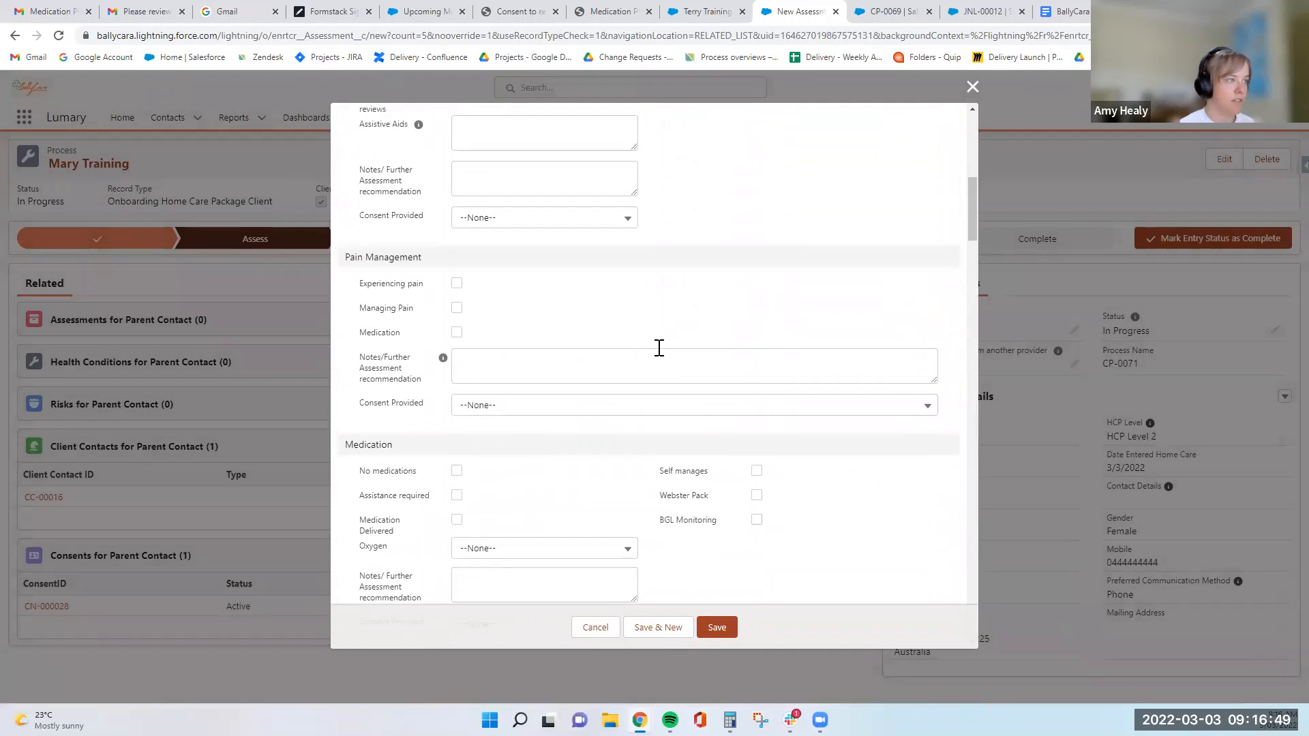
{"action": "left_click", "coordinate": [456, 308]}
{"action": "scroll", "coordinate": [456, 438], "scroll_direction": "down", "scroll_amount": 2}
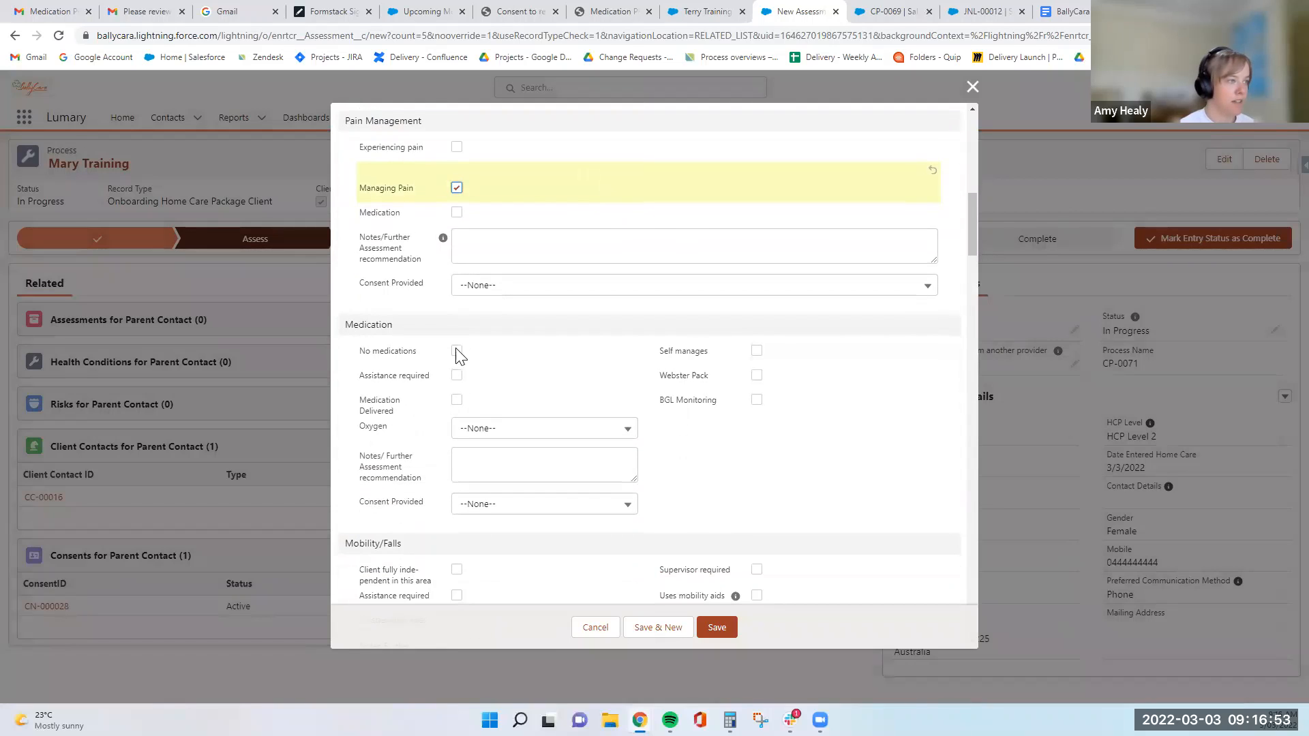
{"action": "left_click", "coordinate": [757, 350]}
- Set the client's independence under Cognition to "Manages independently with assistance from carer"
{"action": "scroll", "coordinate": [490, 444], "scroll_direction": "down", "scroll_amount": 4}
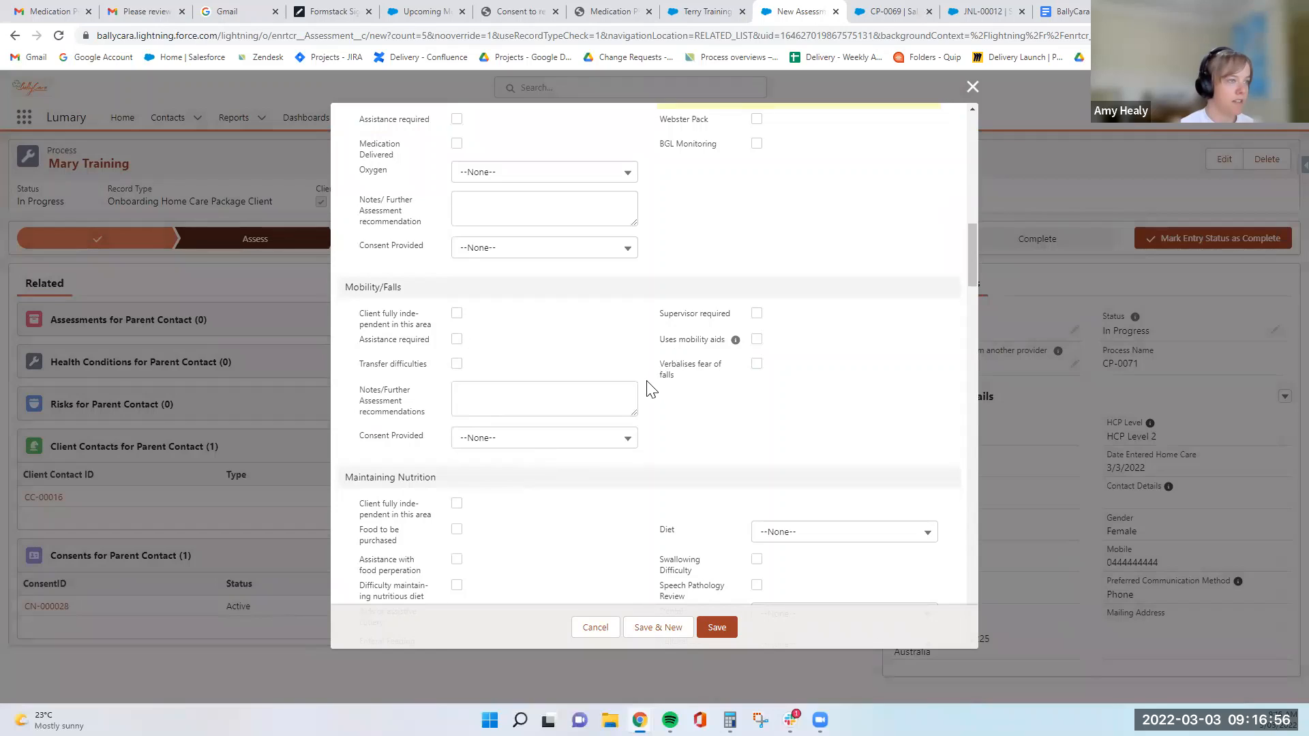
{"action": "scroll", "coordinate": [614, 389], "scroll_direction": "down", "scroll_amount": 3}
{"action": "scroll", "coordinate": [566, 399], "scroll_direction": "down", "scroll_amount": 5}
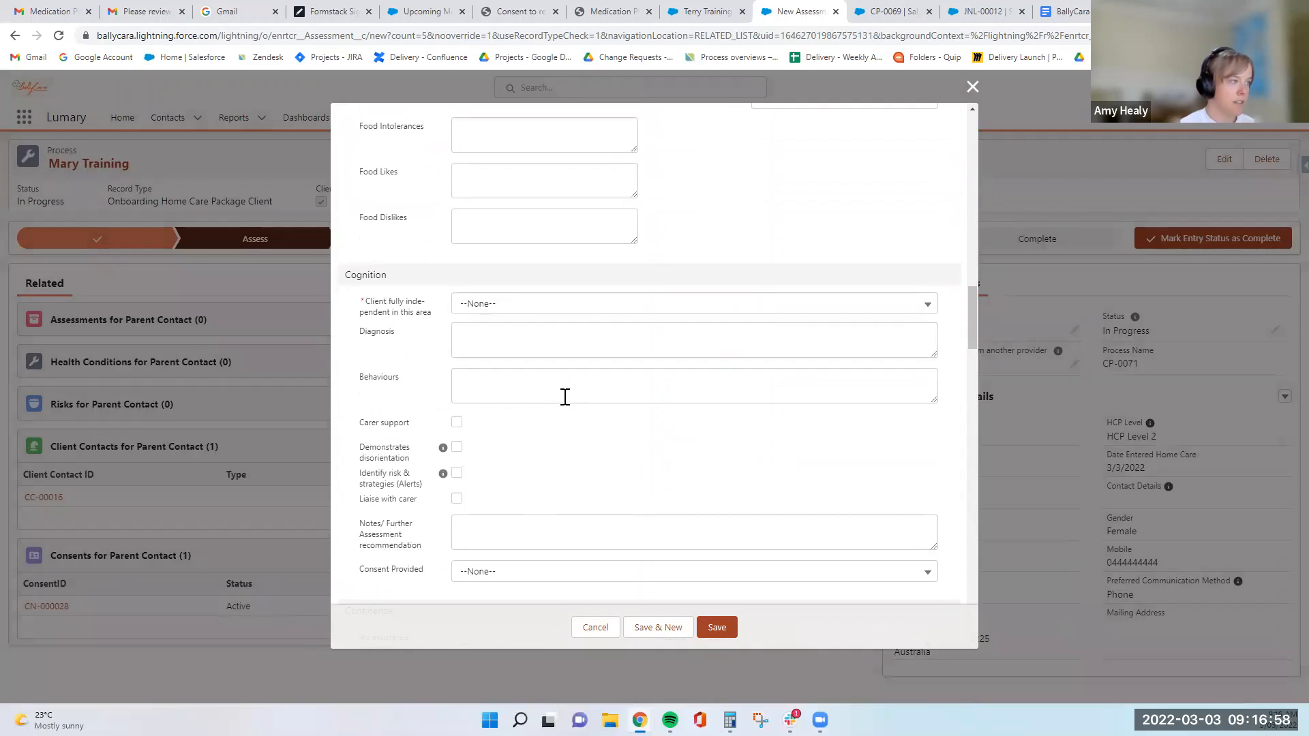
{"action": "left_click", "coordinate": [511, 305]}
{"action": "left_click", "coordinate": [620, 374]}
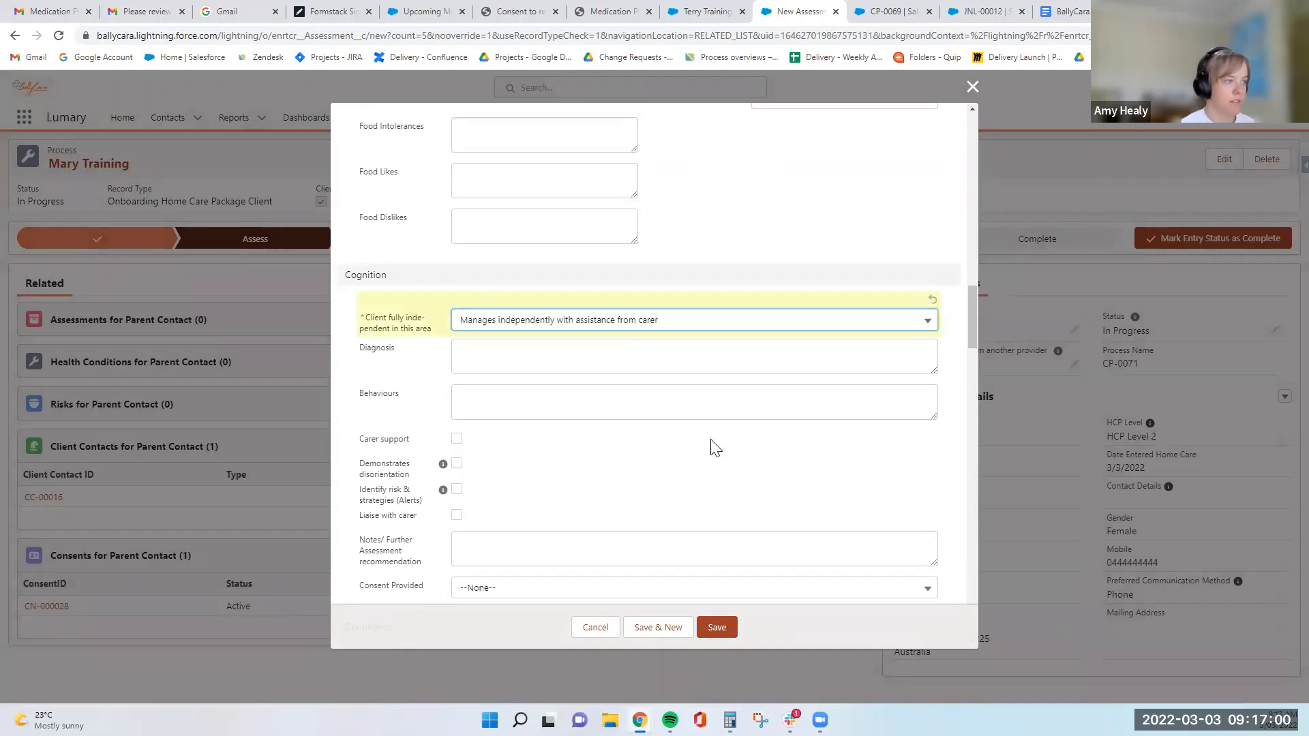
- Mark the client as self-managing in both the Personal Care and Domestic Assistance sections
{"action": "scroll", "coordinate": [714, 448], "scroll_direction": "down", "scroll_amount": 5}
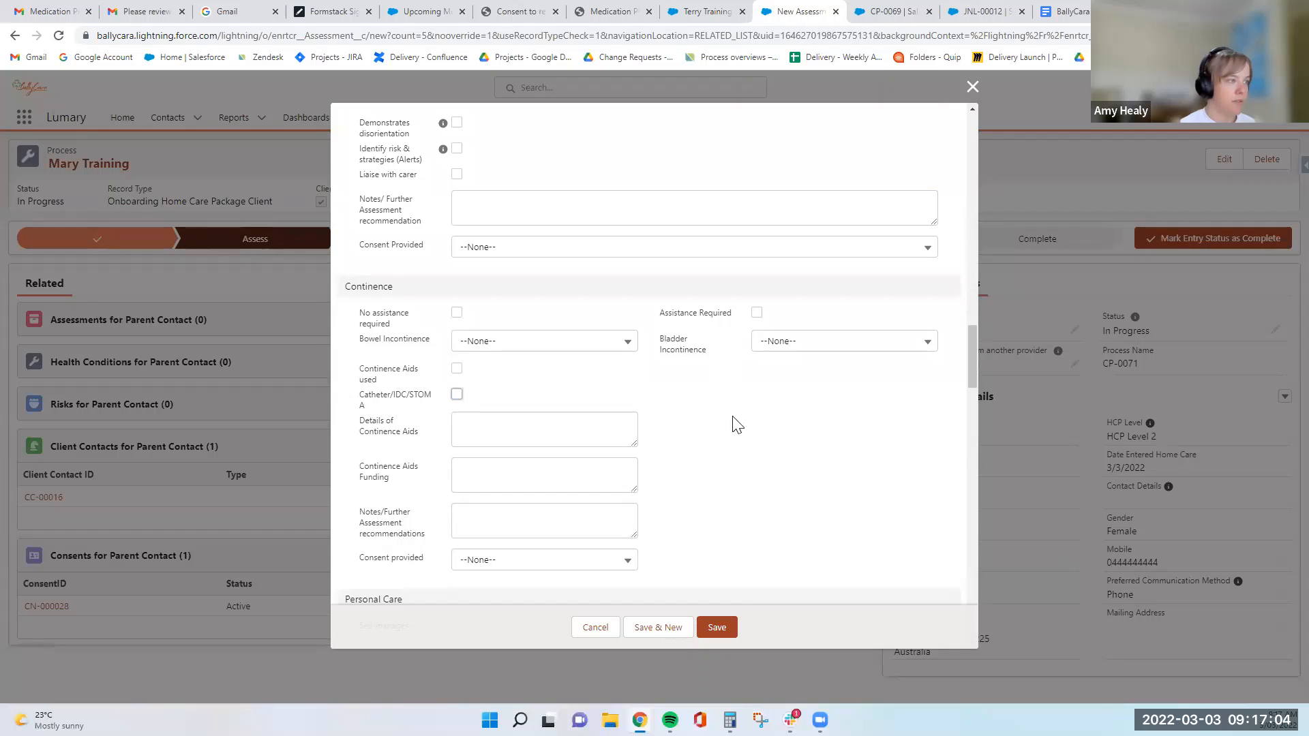
{"action": "scroll", "coordinate": [666, 441], "scroll_direction": "down", "scroll_amount": 6}
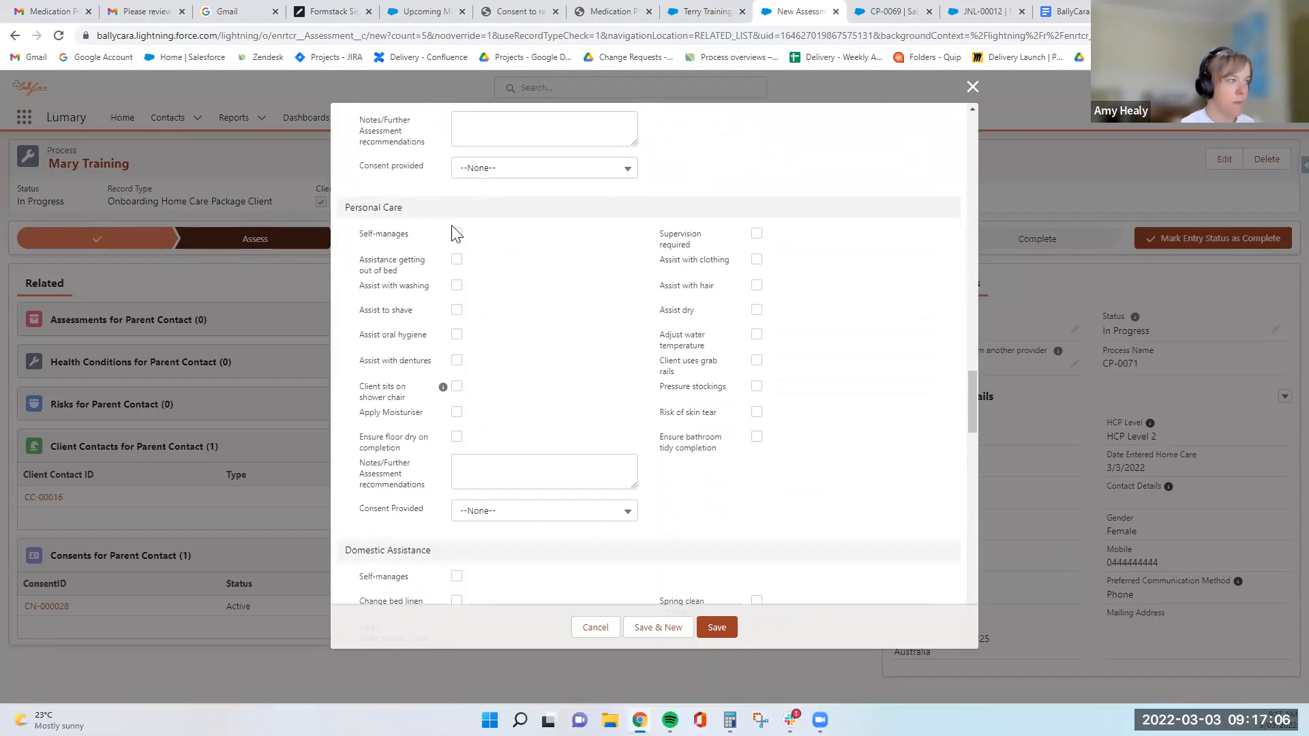
{"action": "left_click", "coordinate": [456, 233]}
{"action": "scroll", "coordinate": [593, 330], "scroll_direction": "down", "scroll_amount": 3}
{"action": "left_click", "coordinate": [456, 394]}
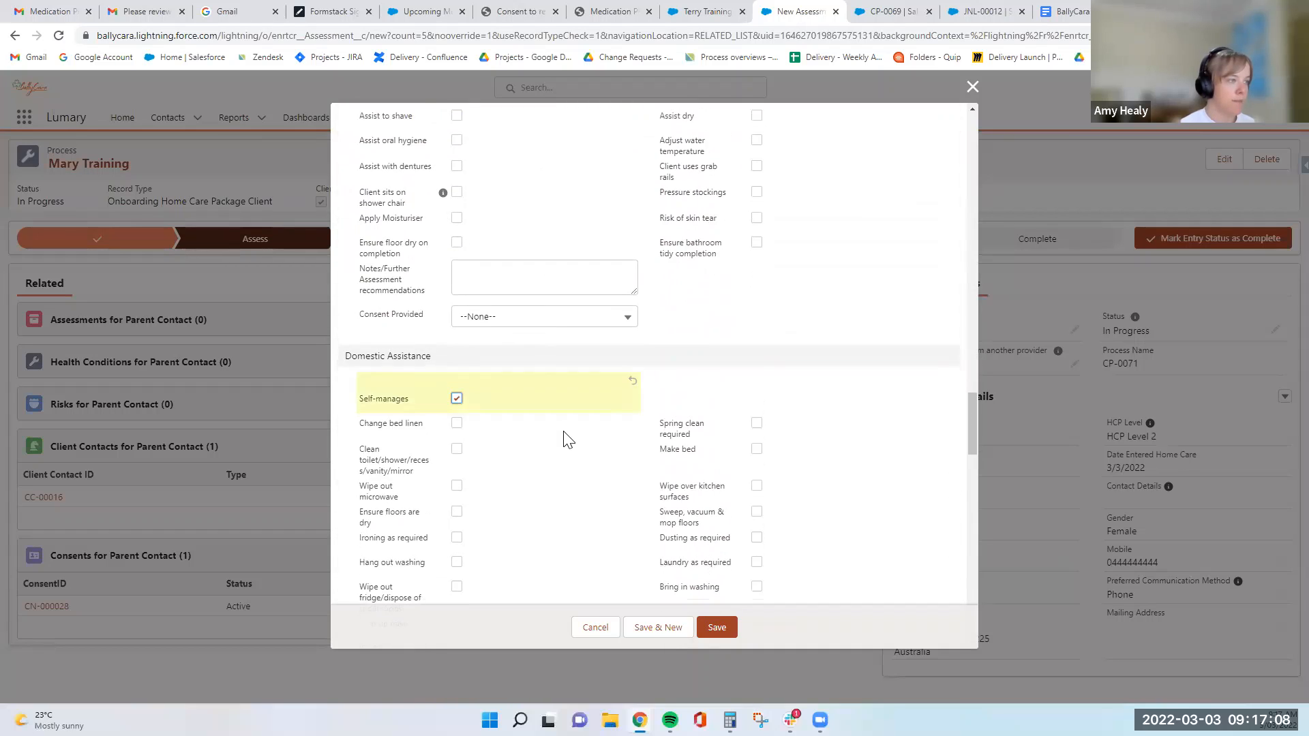
- Flag the assessment as requiring clinical escalation
{"action": "scroll", "coordinate": [565, 440], "scroll_direction": "down", "scroll_amount": 9}
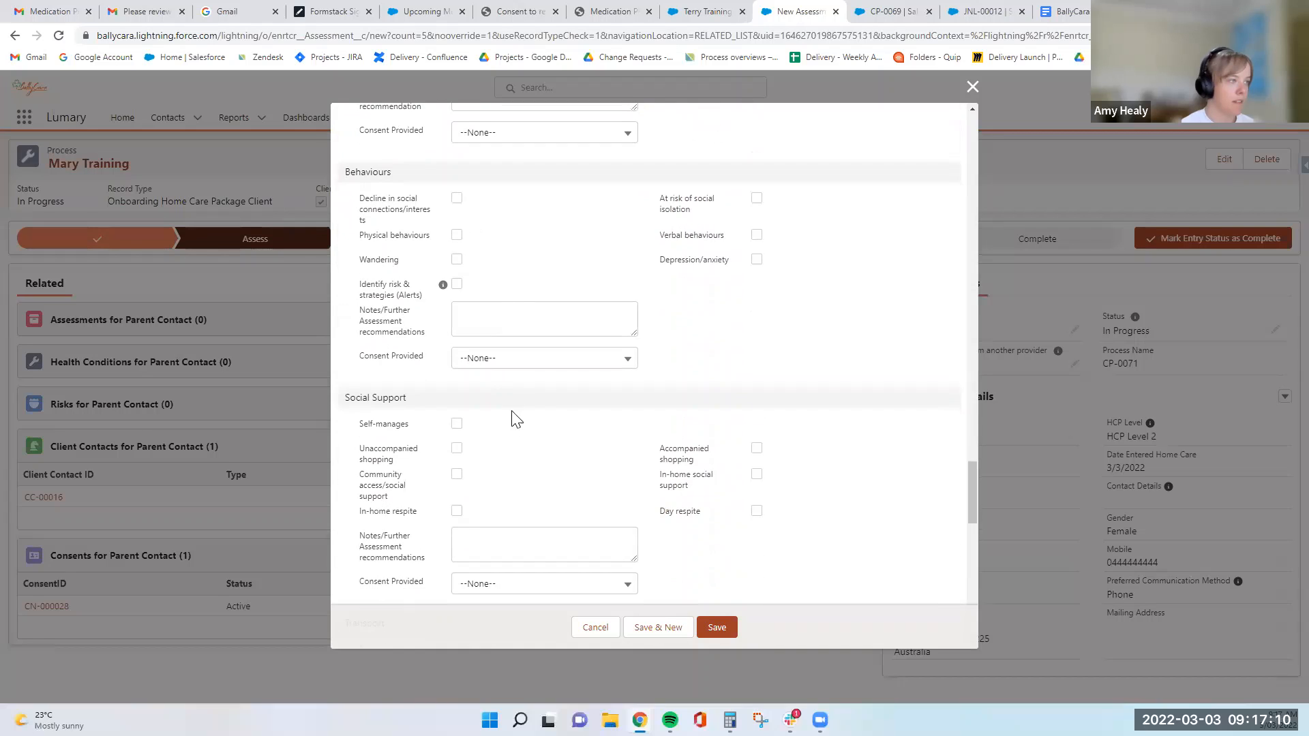
{"action": "scroll", "coordinate": [516, 419], "scroll_direction": "down", "scroll_amount": 4}
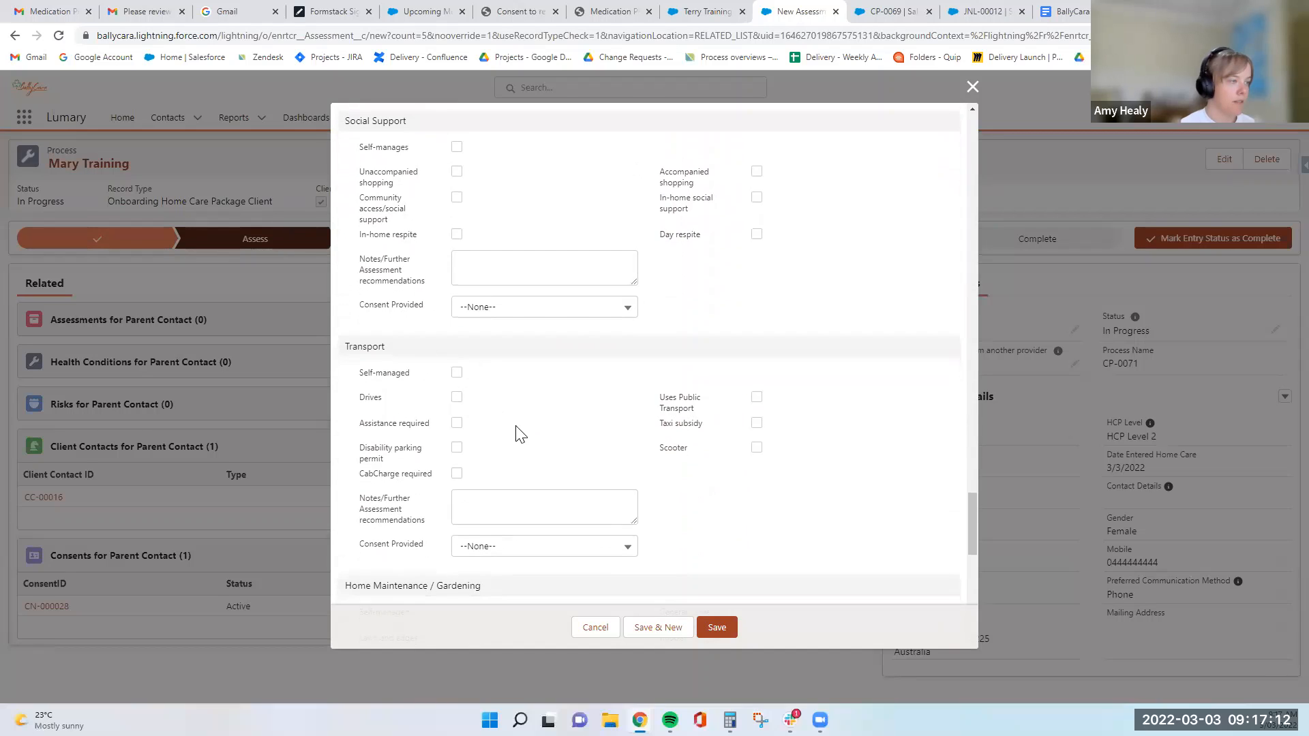
{"action": "scroll", "coordinate": [516, 433], "scroll_direction": "down", "scroll_amount": 10}
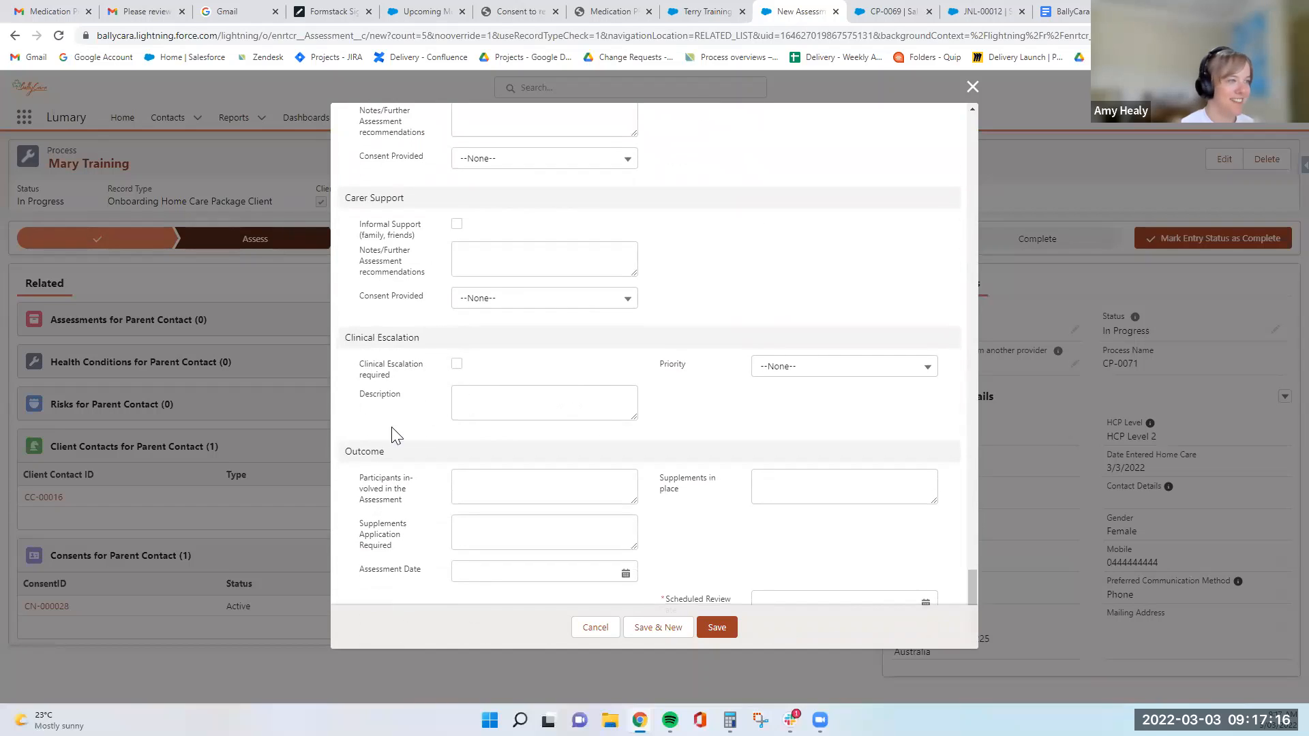
{"action": "left_click", "coordinate": [456, 364]}
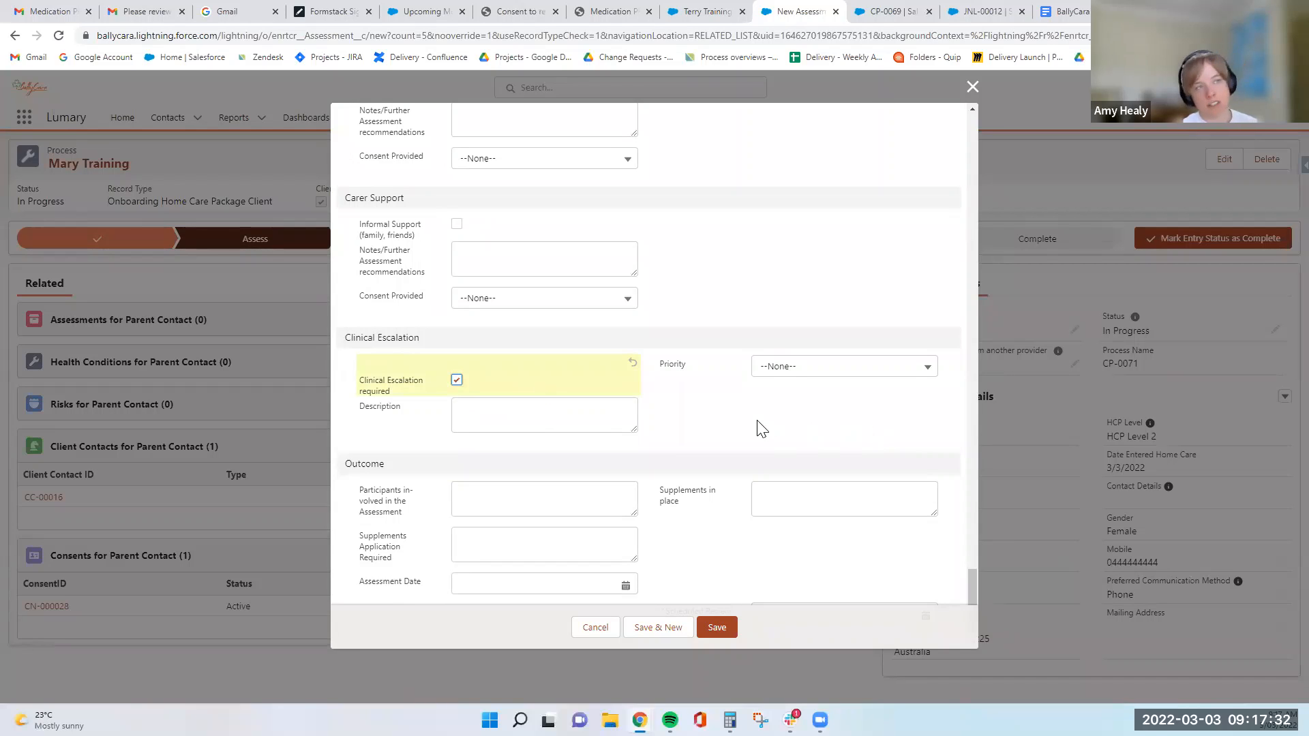
- Set the Scheduled Review Date to 9/3/2023 and save the Aged Care assessment
{"action": "scroll", "coordinate": [735, 414], "scroll_direction": "down", "scroll_amount": 1}
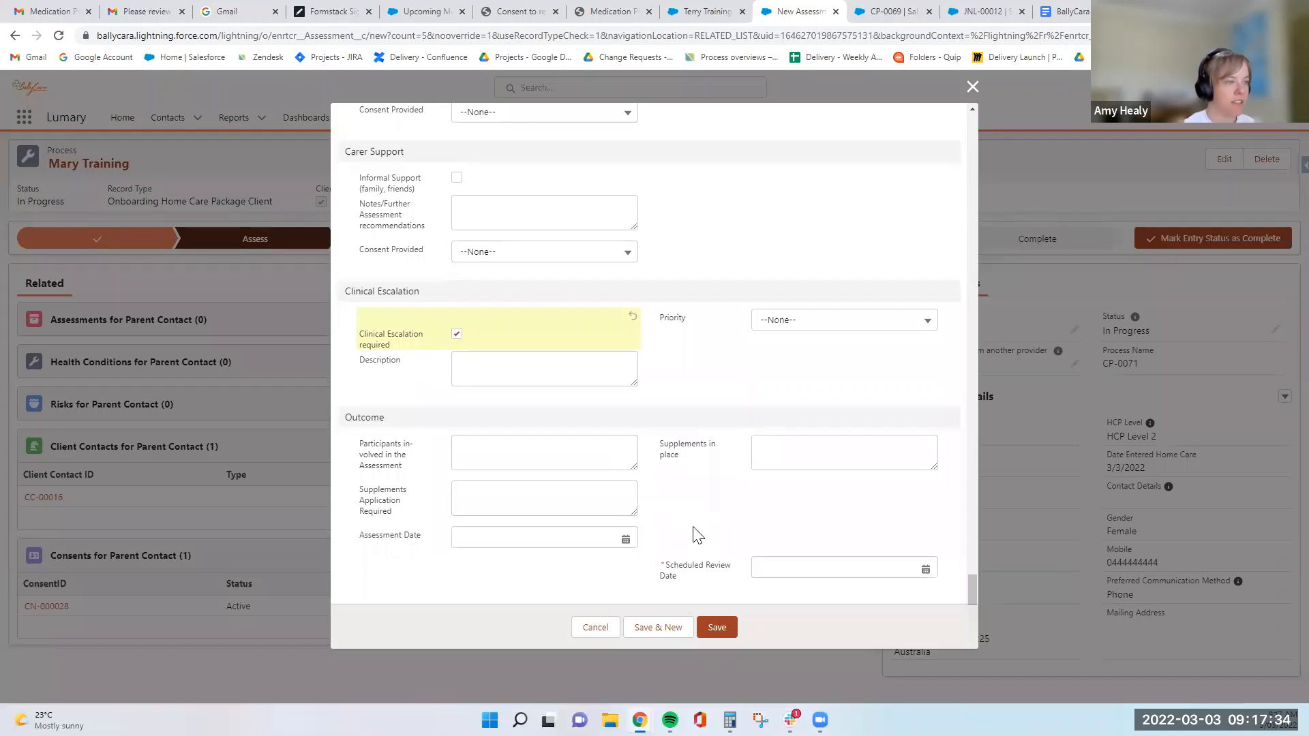
{"action": "left_click", "coordinate": [925, 569]}
{"action": "left_click", "coordinate": [919, 335]}
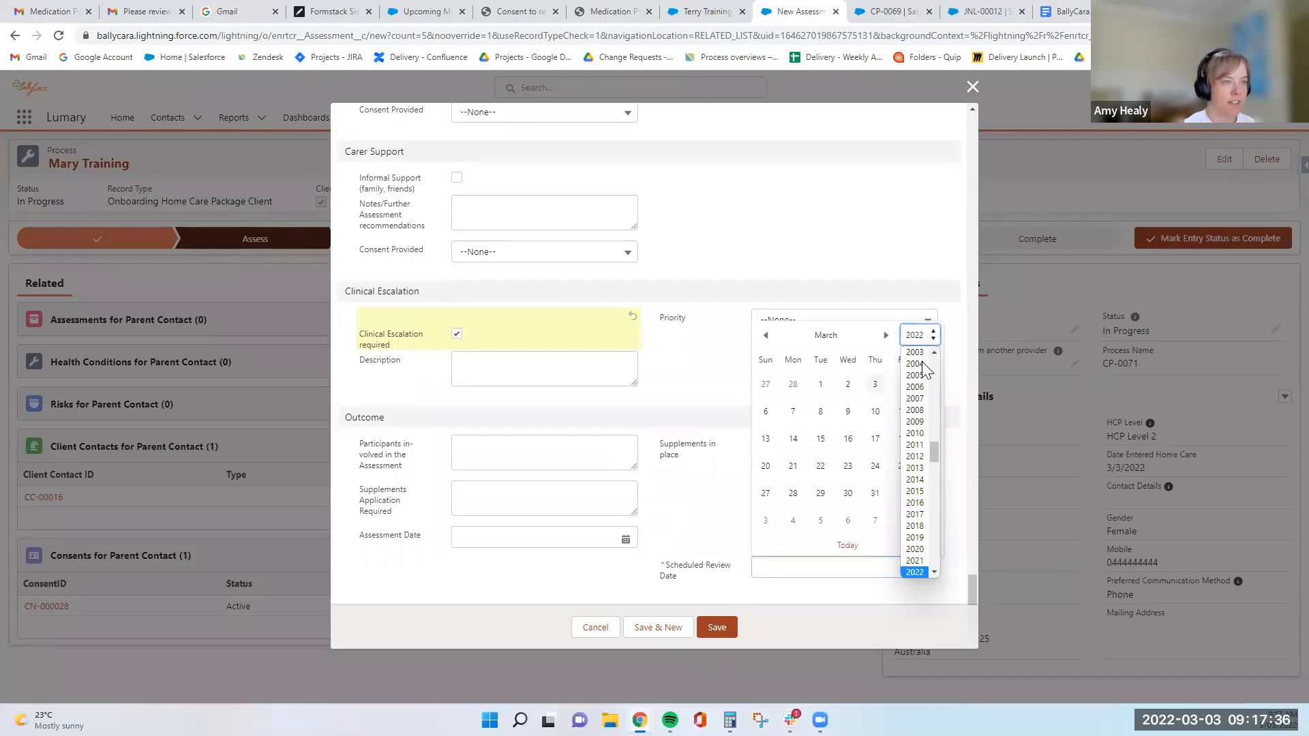
{"action": "left_click", "coordinate": [847, 411]}
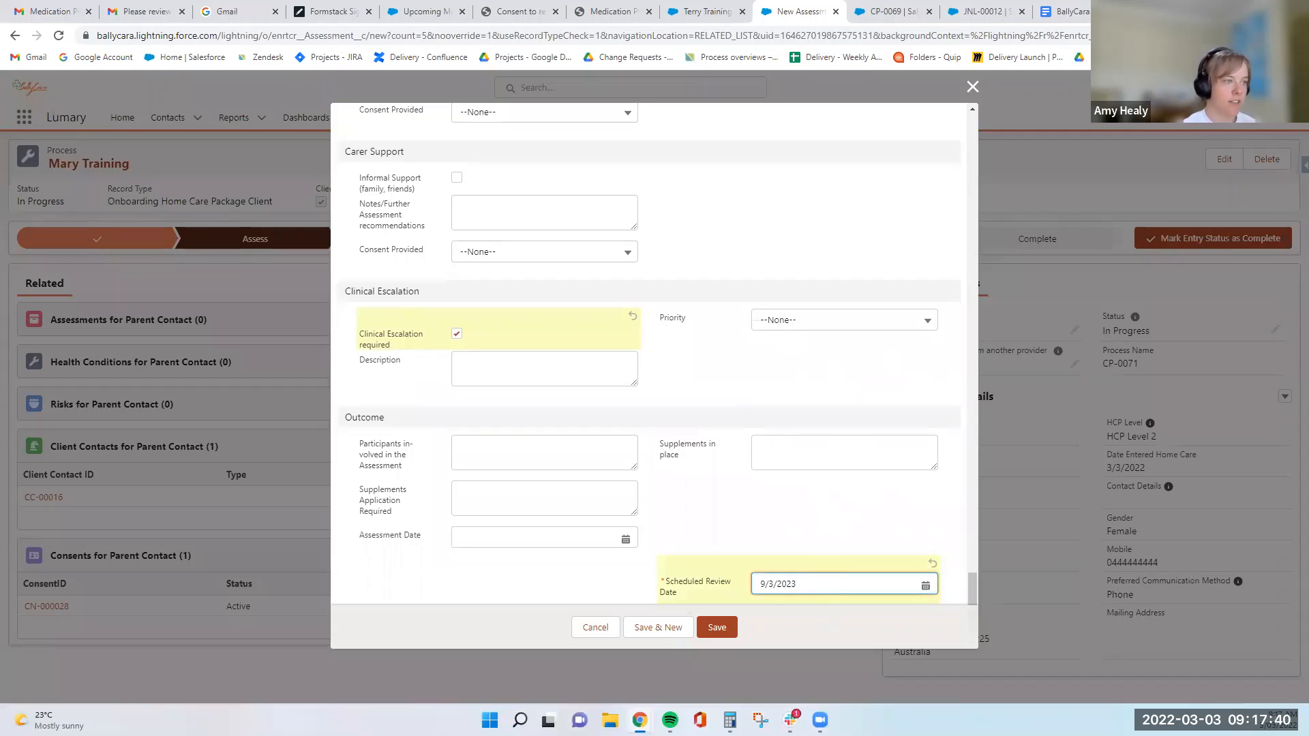
{"action": "left_click", "coordinate": [713, 604]}
{"action": "left_click", "coordinate": [715, 627]}
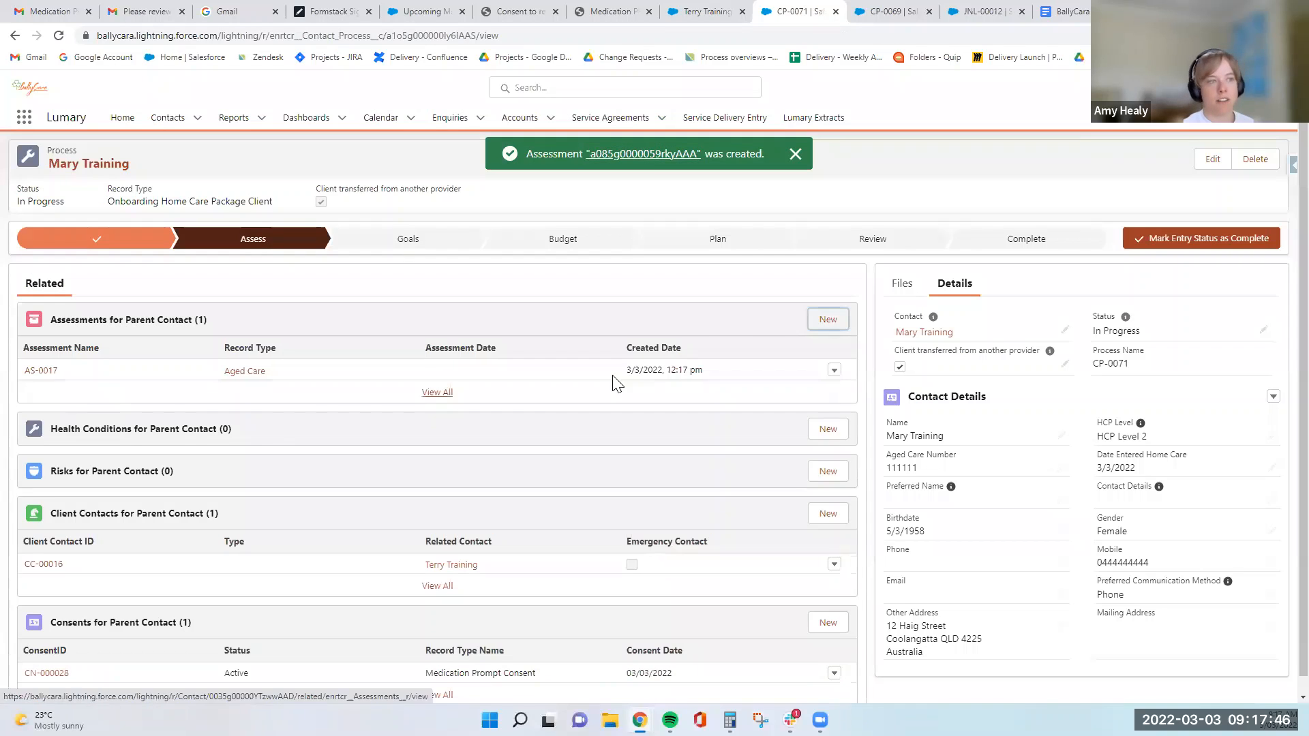
- Review the record types for another new assessment and start an Environmental Checklist for the client
{"action": "left_click", "coordinate": [828, 319]}
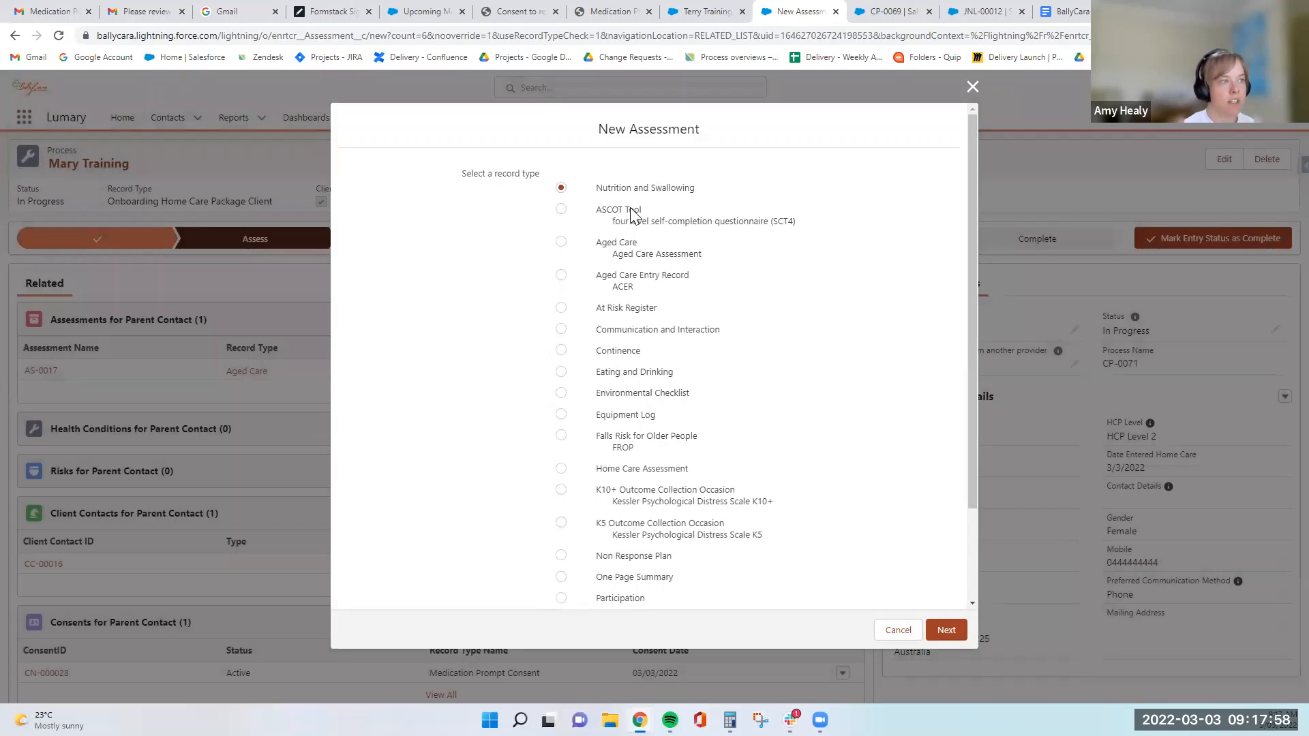
{"action": "left_click", "coordinate": [624, 243]}
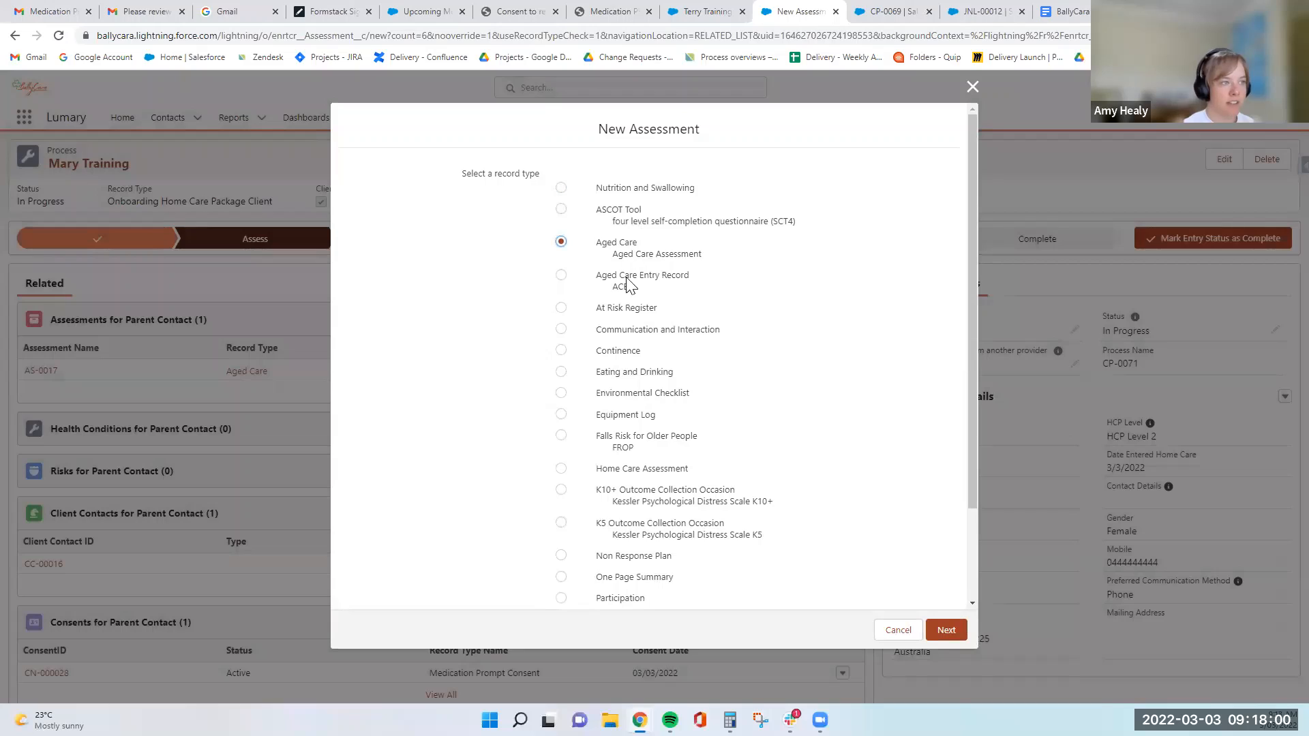
{"action": "left_click", "coordinate": [633, 310]}
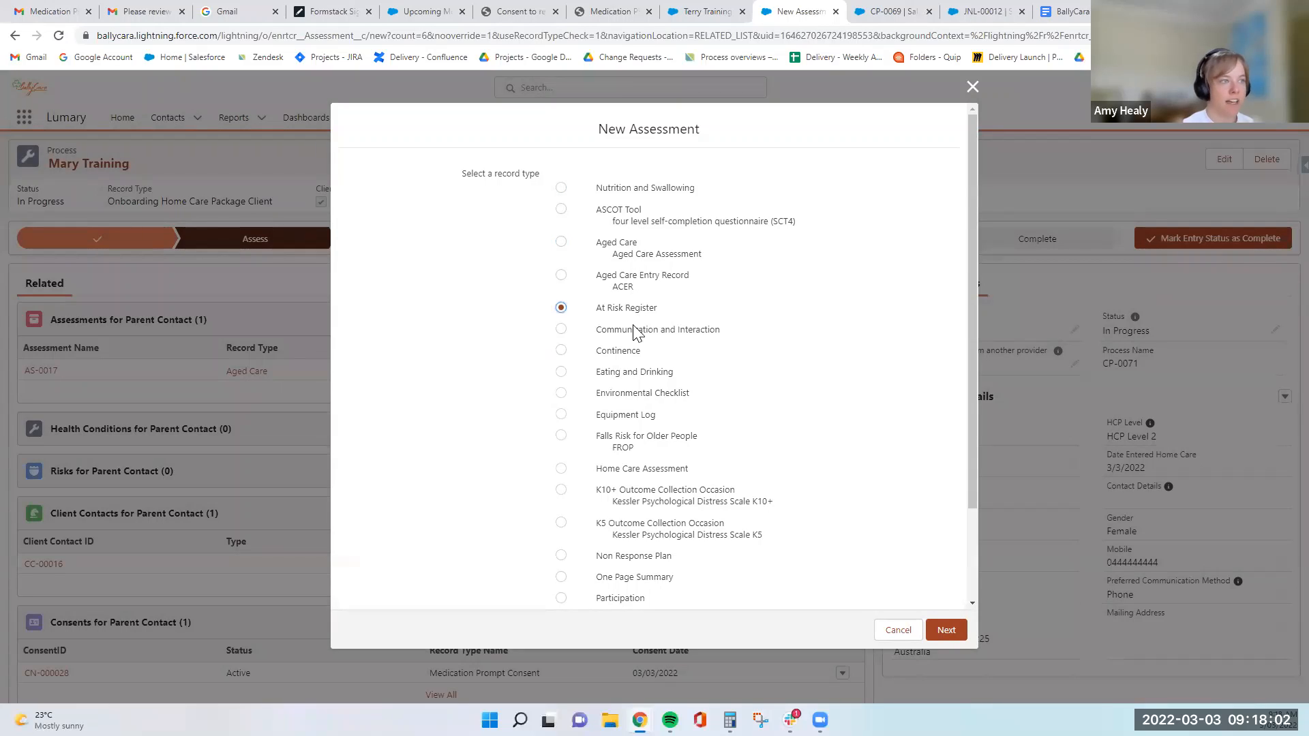
{"action": "left_click", "coordinate": [628, 418]}
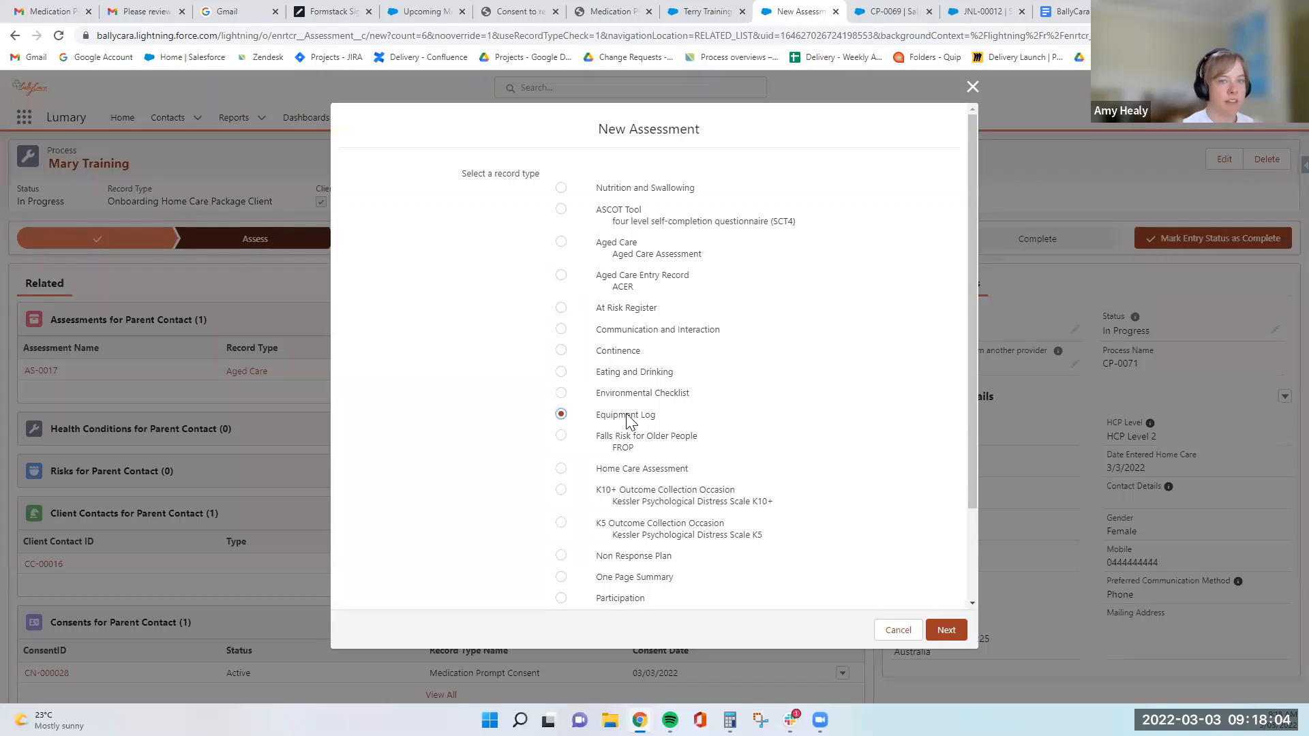
{"action": "scroll", "coordinate": [658, 423], "scroll_direction": "down", "scroll_amount": 1}
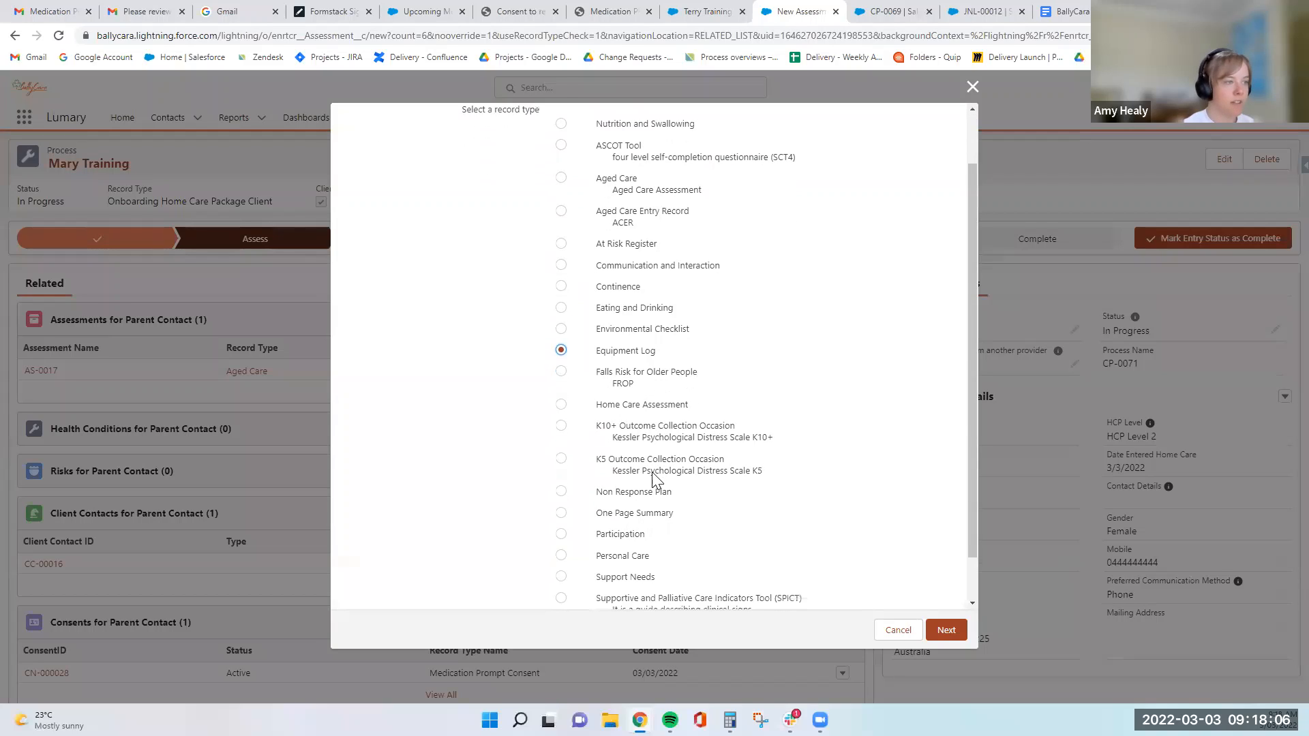
{"action": "left_click", "coordinate": [634, 508]}
{"action": "left_click", "coordinate": [634, 487]}
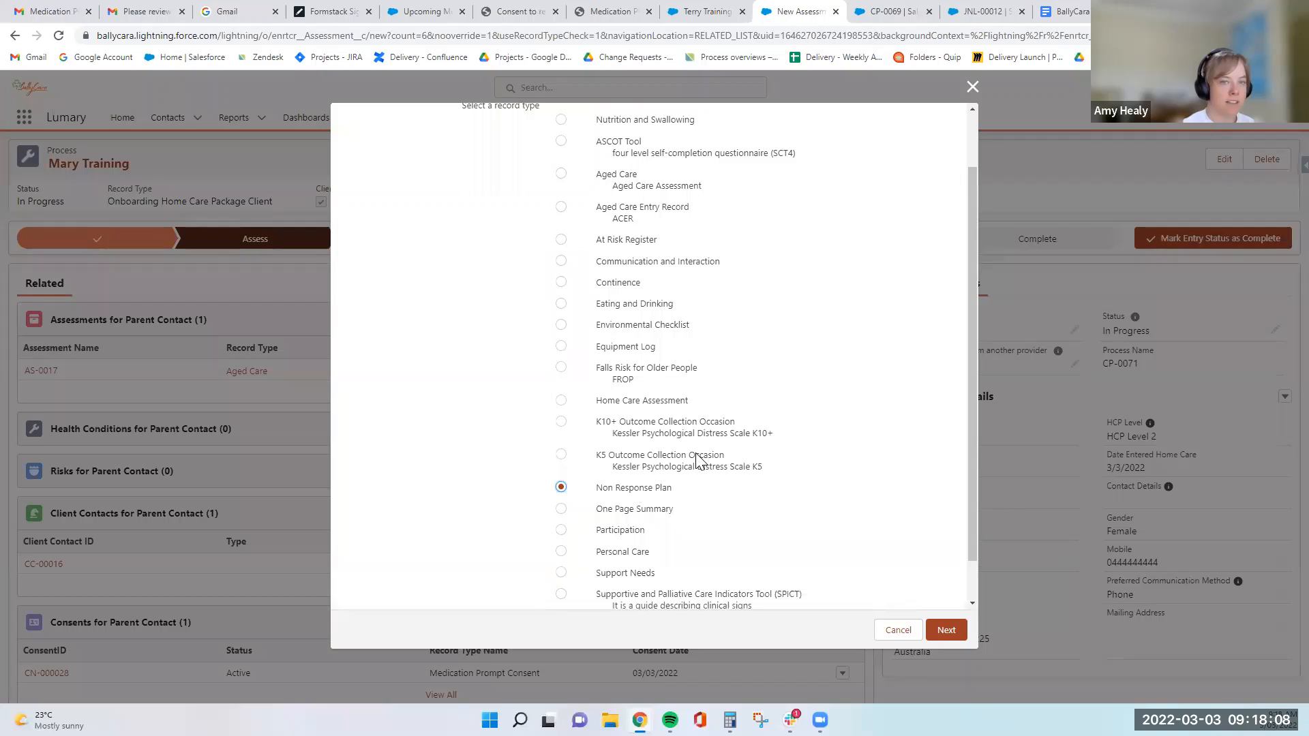
{"action": "scroll", "coordinate": [776, 423], "scroll_direction": "up", "scroll_amount": 1}
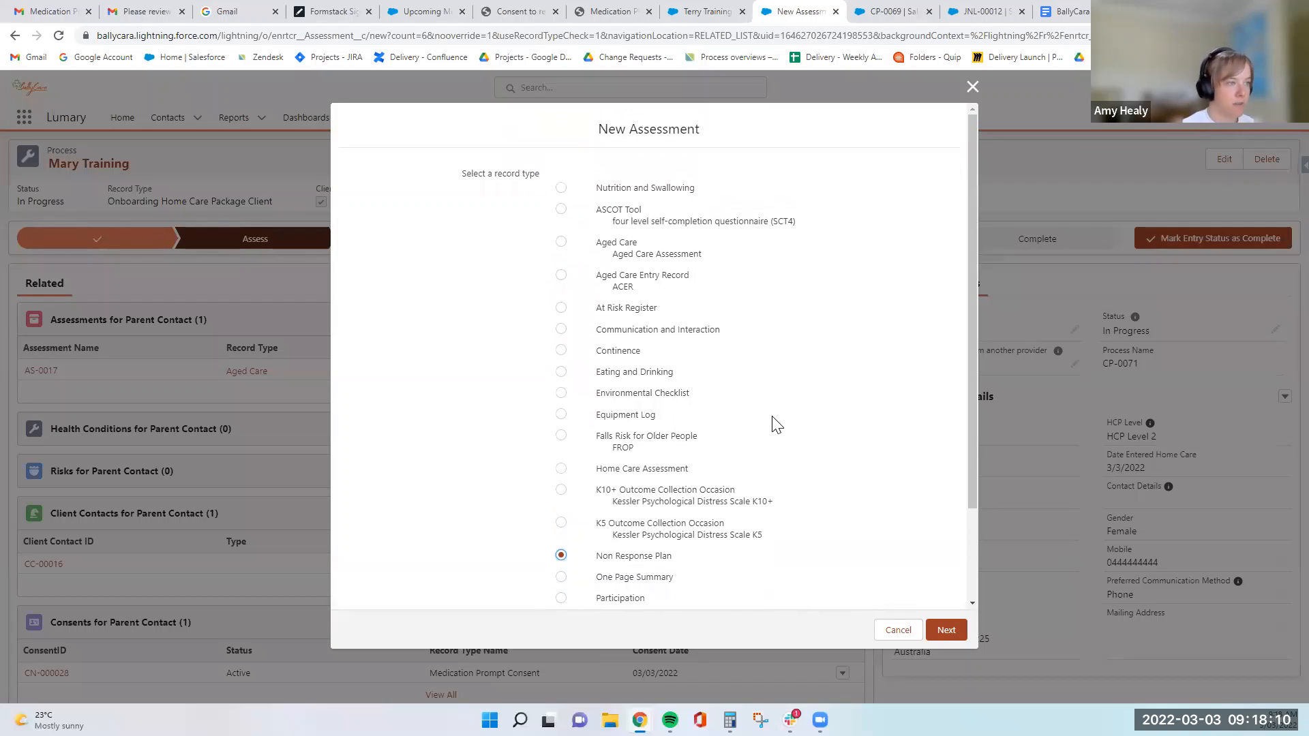
{"action": "left_click", "coordinate": [644, 393]}
{"action": "left_click", "coordinate": [951, 629]}
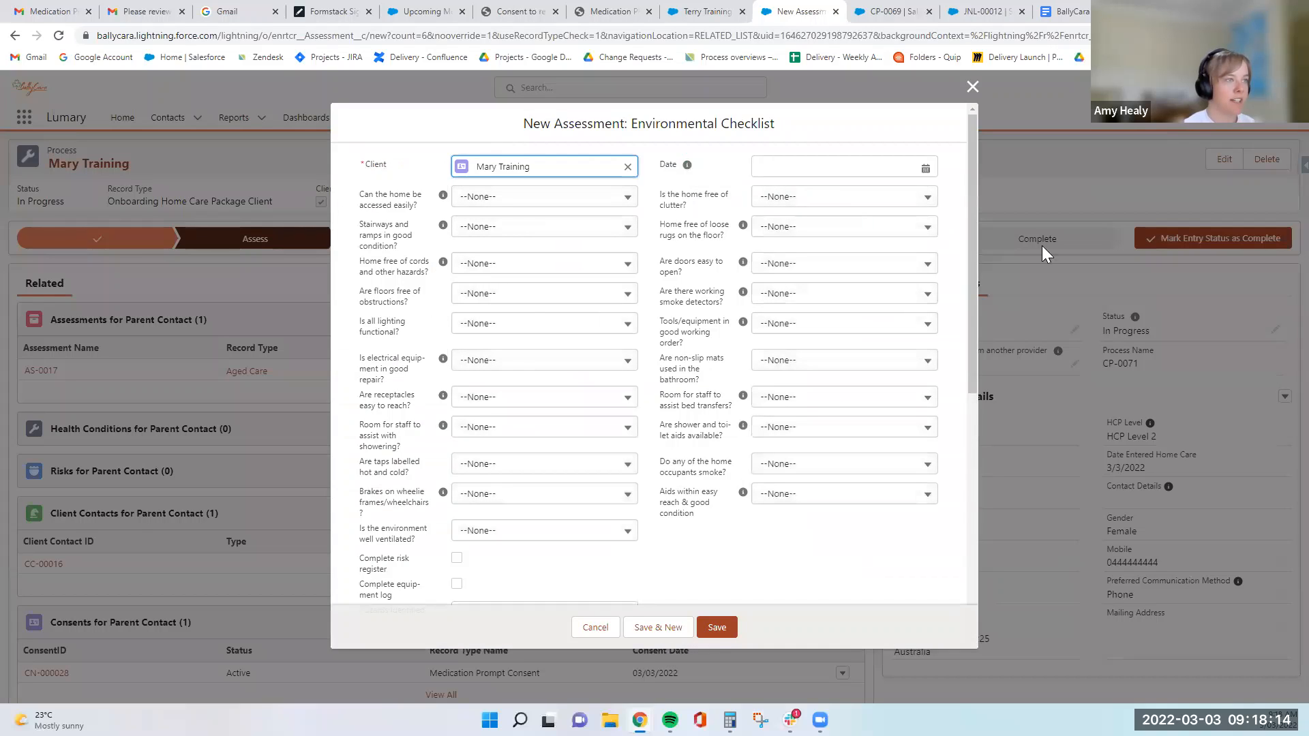
- Answer YES to easy home access and NO to floors being free of obstructions in the Environmental Checklist
{"action": "scroll", "coordinate": [701, 378], "scroll_direction": "down", "scroll_amount": 3}
{"action": "scroll", "coordinate": [700, 378], "scroll_direction": "up", "scroll_amount": 3}
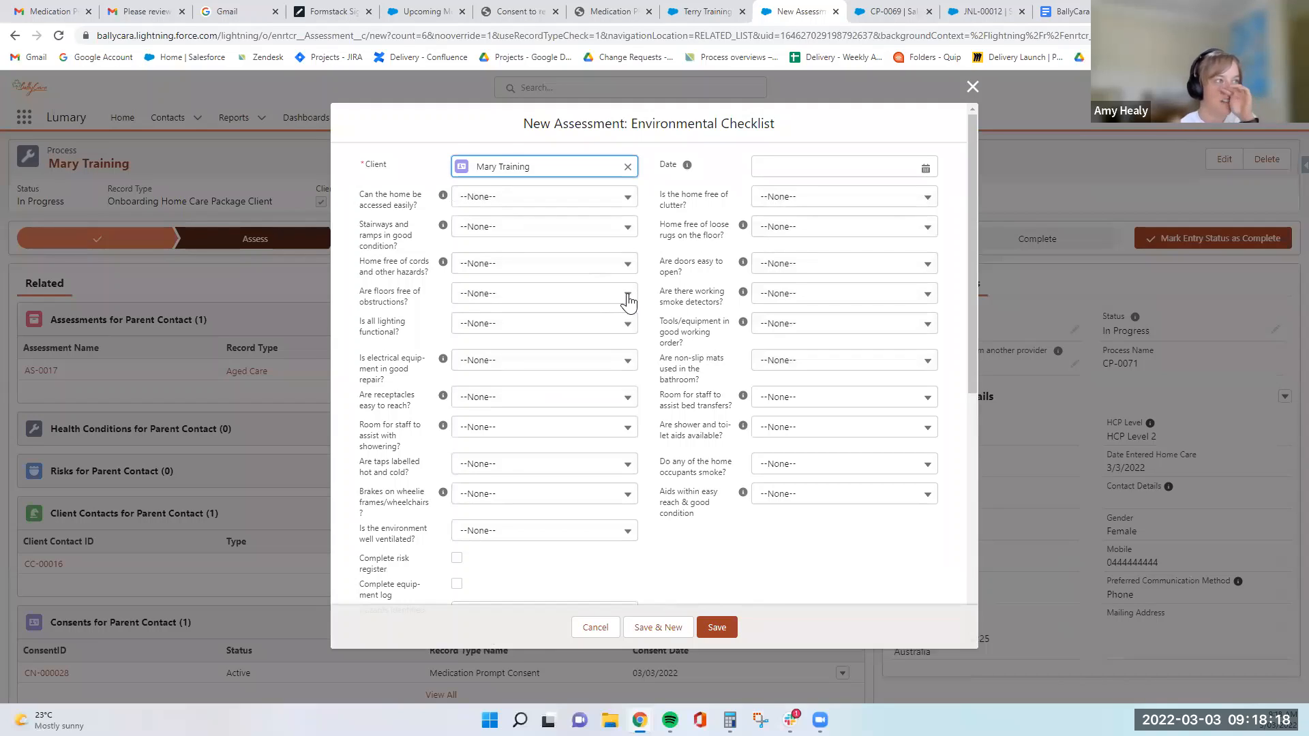
{"action": "left_click", "coordinate": [621, 199]}
{"action": "left_click", "coordinate": [590, 246]}
{"action": "left_click", "coordinate": [593, 311]}
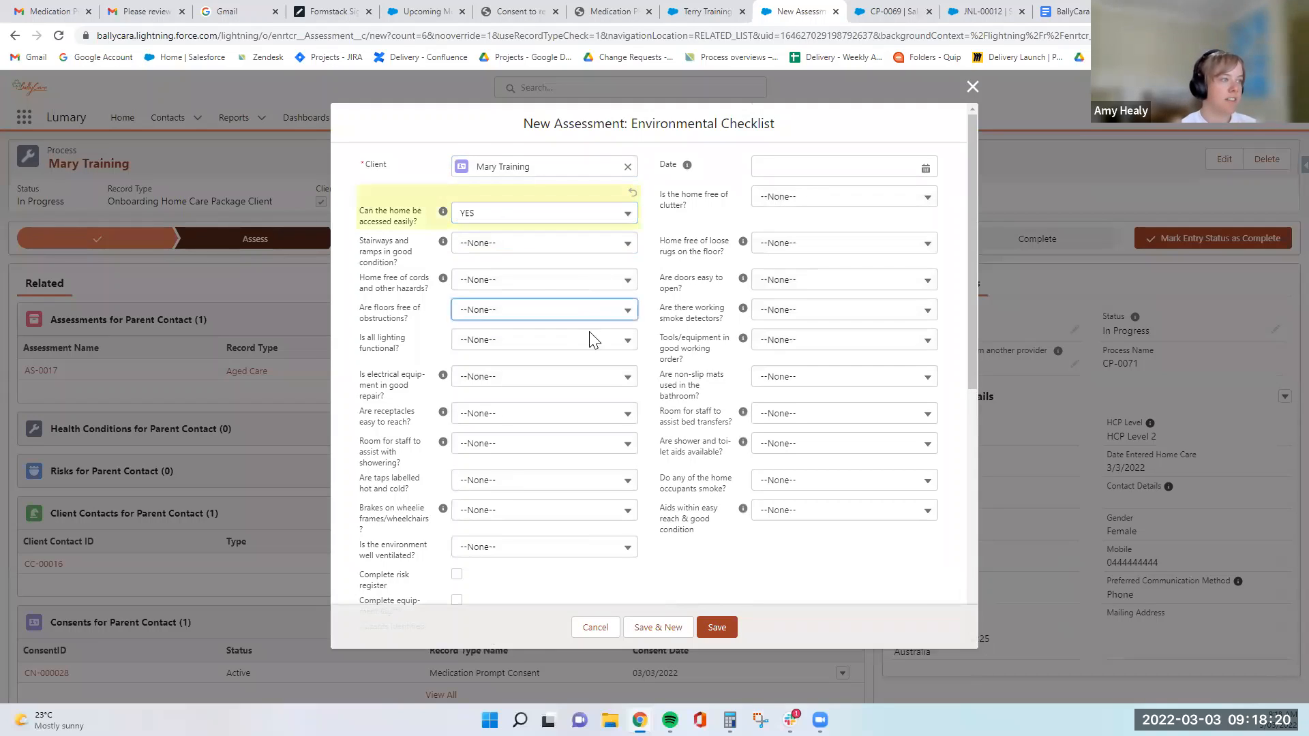
{"action": "left_click", "coordinate": [600, 382]}
- Answer YES for tools and equipment in good working order and YES for shower and toilet aids being available
{"action": "left_click", "coordinate": [818, 356]}
{"action": "left_click", "coordinate": [824, 404]}
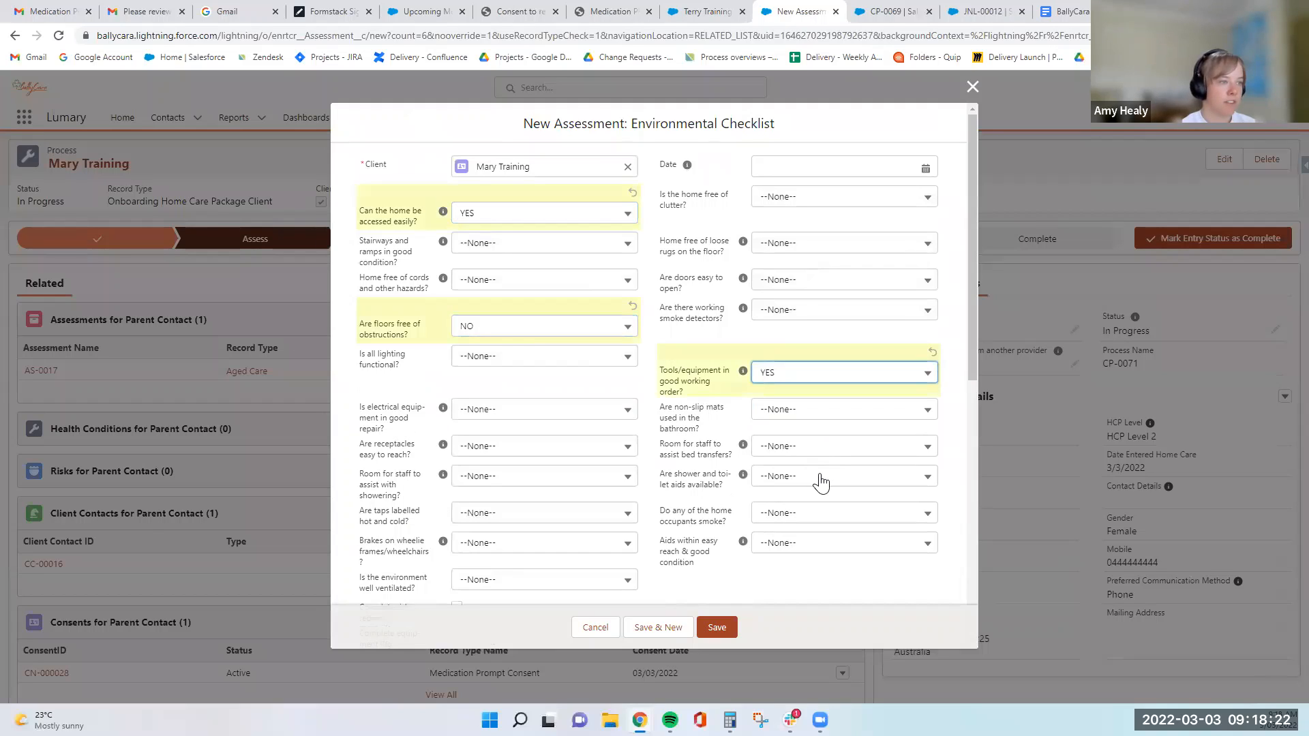
{"action": "left_click", "coordinate": [821, 476]}
{"action": "left_click", "coordinate": [830, 529]}
- Answer YES to safe parking being available in the Parking section of the Environmental Checklist
{"action": "scroll", "coordinate": [691, 533], "scroll_direction": "down", "scroll_amount": 3}
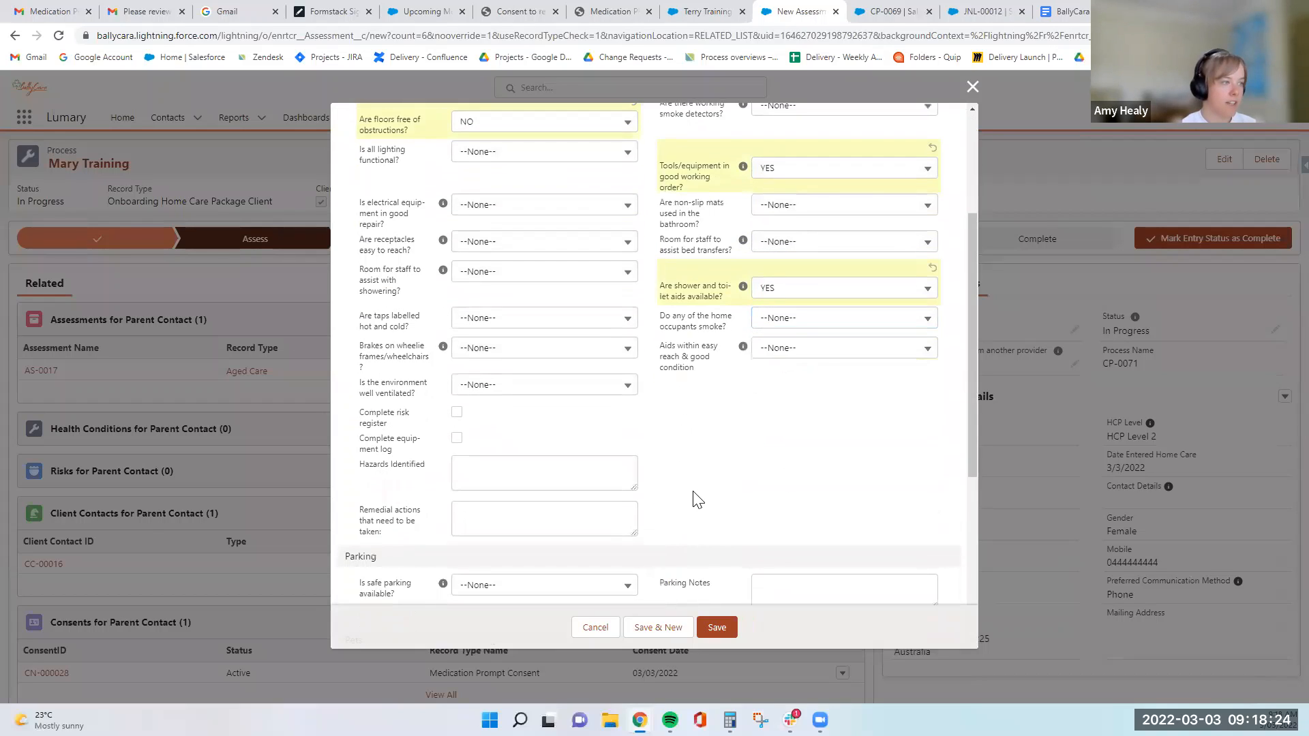
{"action": "scroll", "coordinate": [782, 481], "scroll_direction": "down", "scroll_amount": 3}
{"action": "scroll", "coordinate": [754, 473], "scroll_direction": "up", "scroll_amount": 3}
{"action": "scroll", "coordinate": [649, 468], "scroll_direction": "down", "scroll_amount": 4}
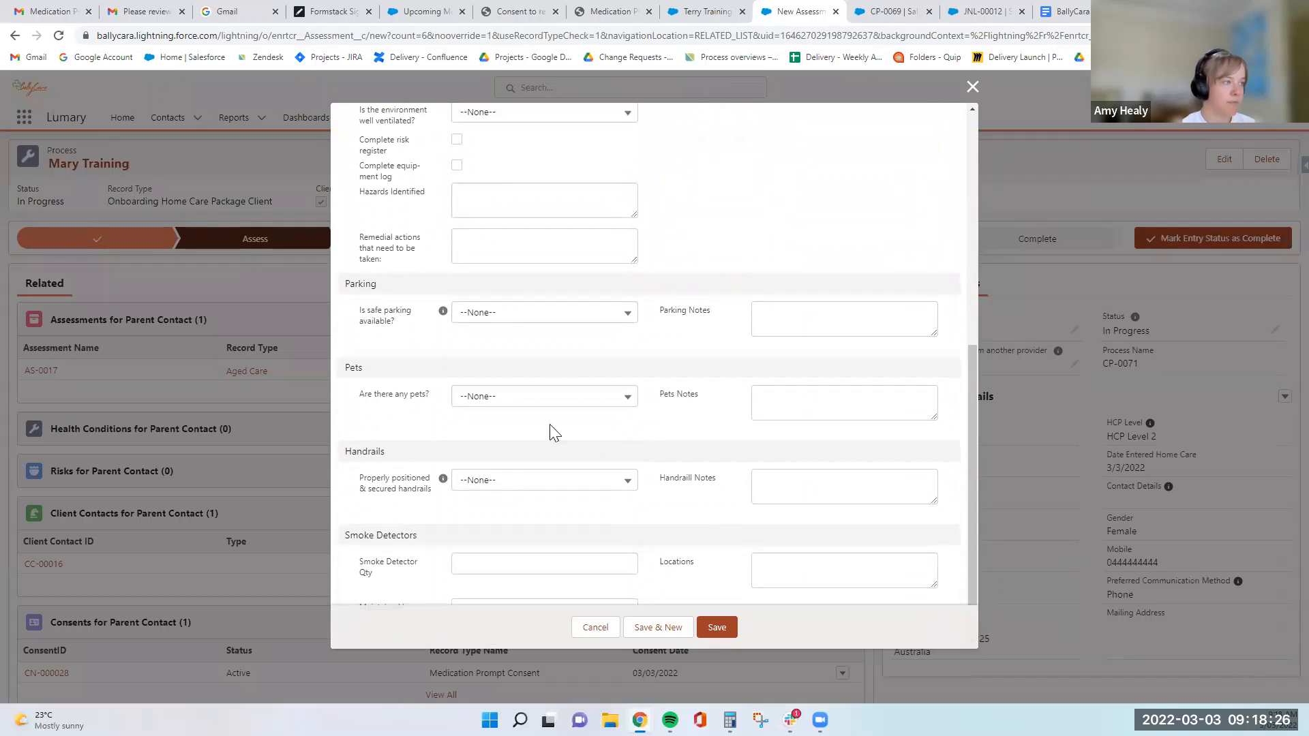
{"action": "left_click", "coordinate": [620, 362]}
- Answer YES to having pets, add the pets note "Has a dog but its friendly", and save the Environmental Checklist
{"action": "left_click", "coordinate": [540, 398]}
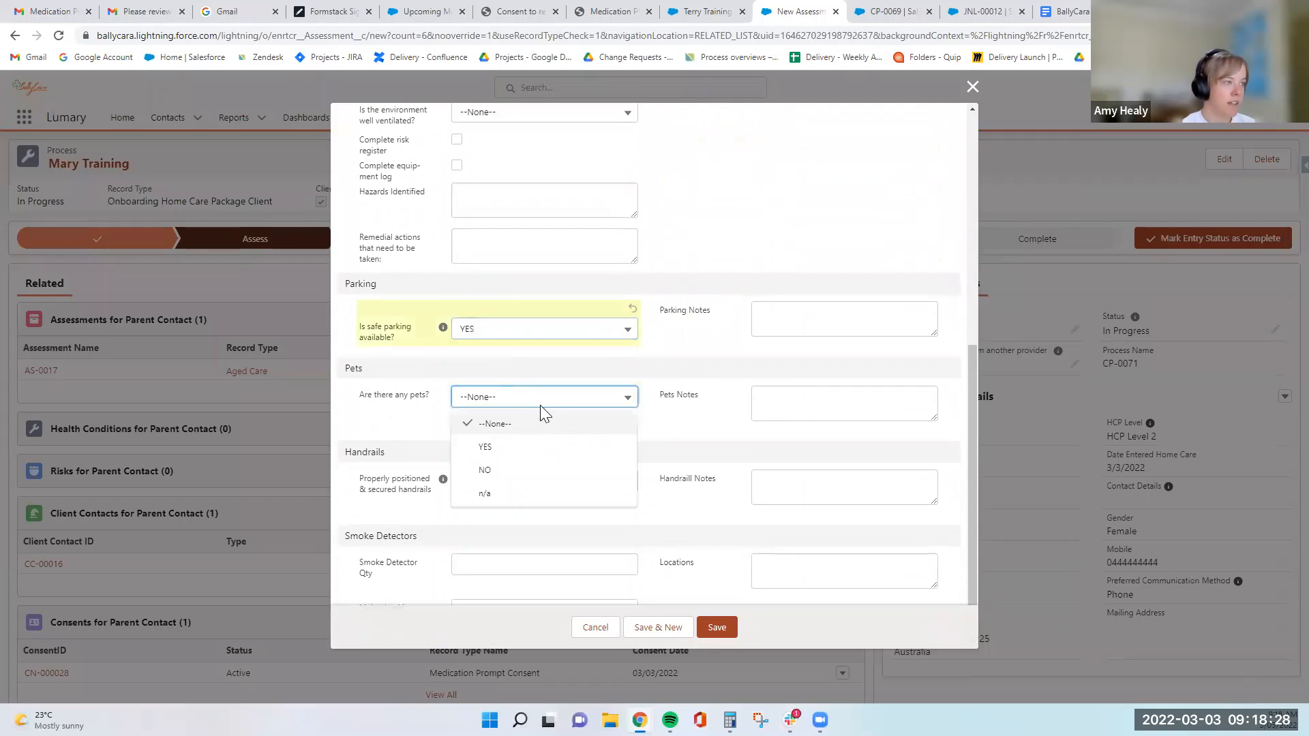
{"action": "left_click", "coordinate": [566, 444]}
{"action": "left_click", "coordinate": [813, 408]}
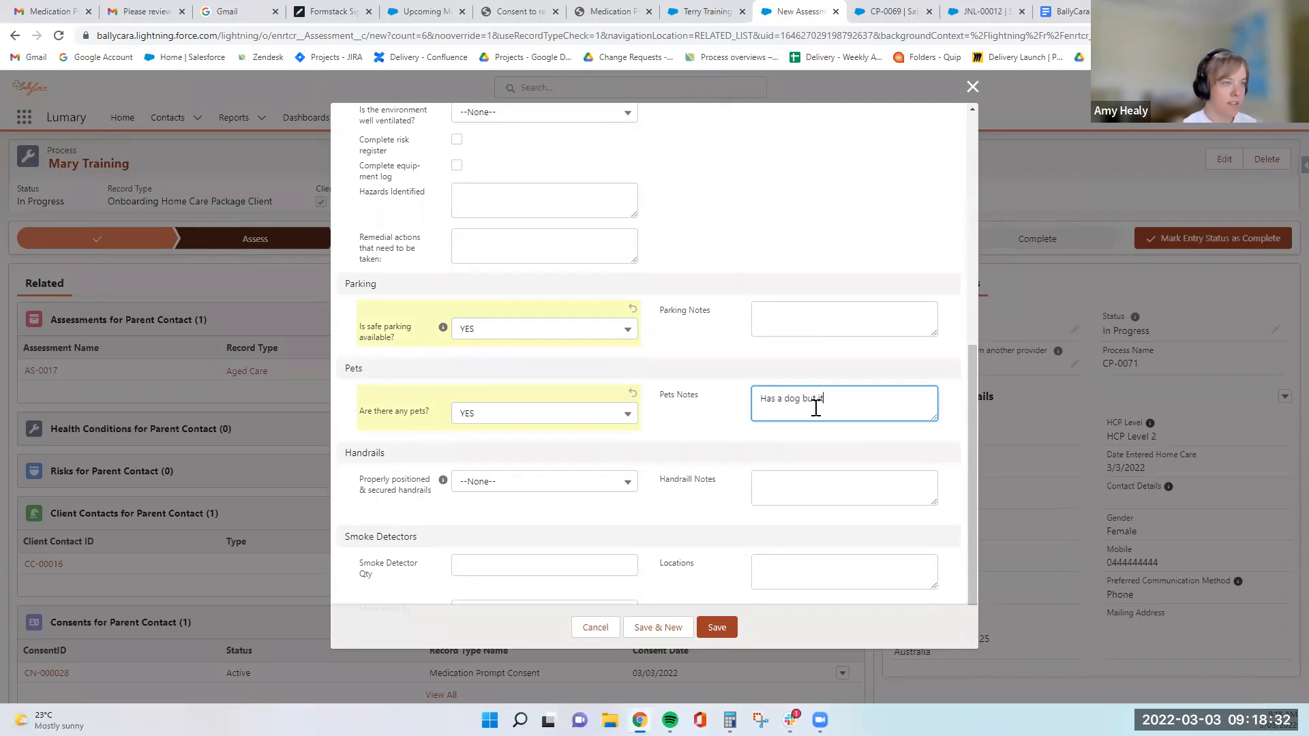
{"action": "left_click", "coordinate": [724, 431]}
{"action": "scroll", "coordinate": [675, 431], "scroll_direction": "down", "scroll_amount": 1}
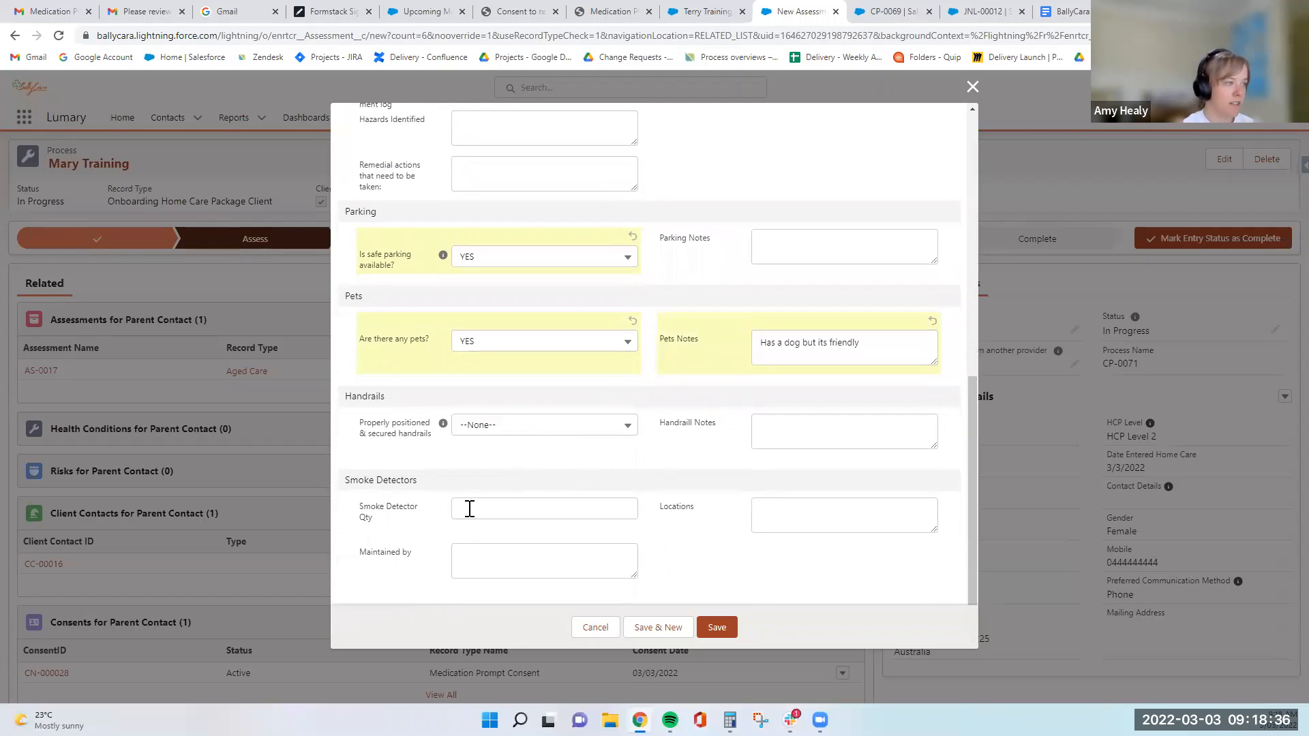
{"action": "left_click", "coordinate": [717, 626]}
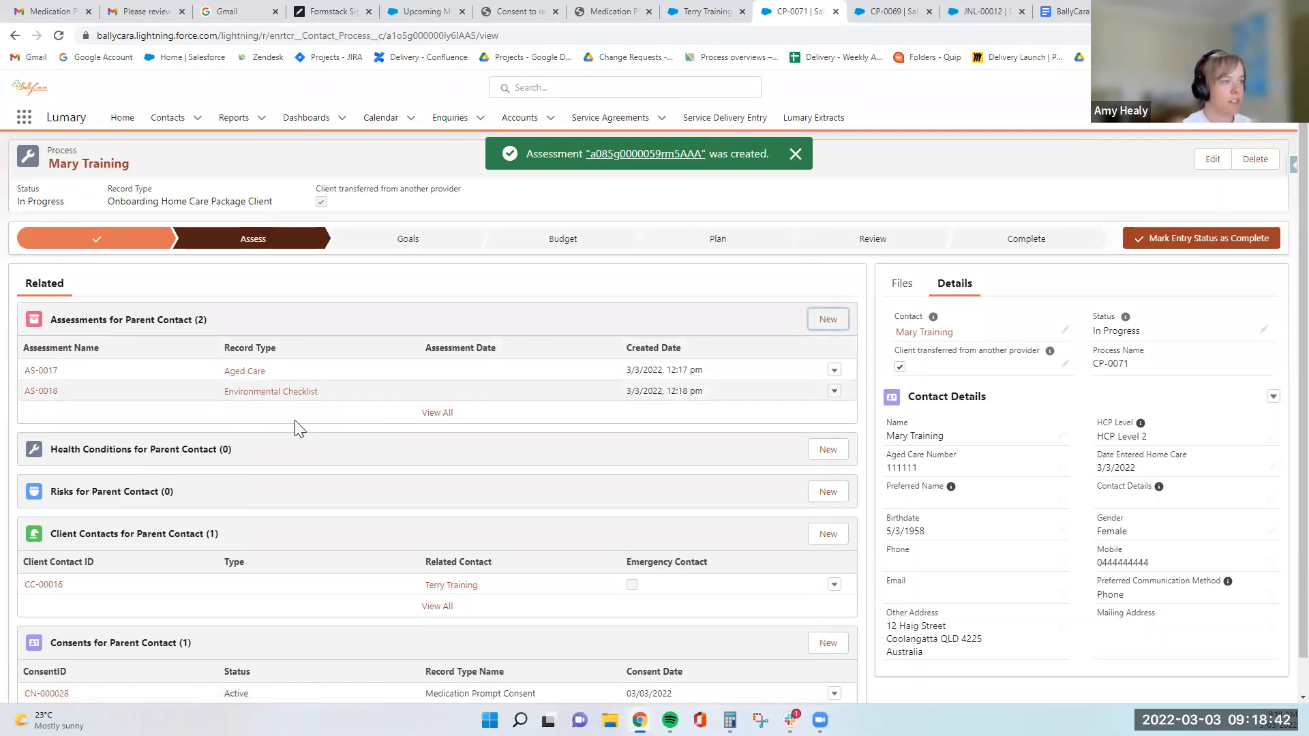
- Start a new health condition for the client with the Allergies record type
{"action": "left_click", "coordinate": [276, 427]}
{"action": "left_click", "coordinate": [17, 36]}
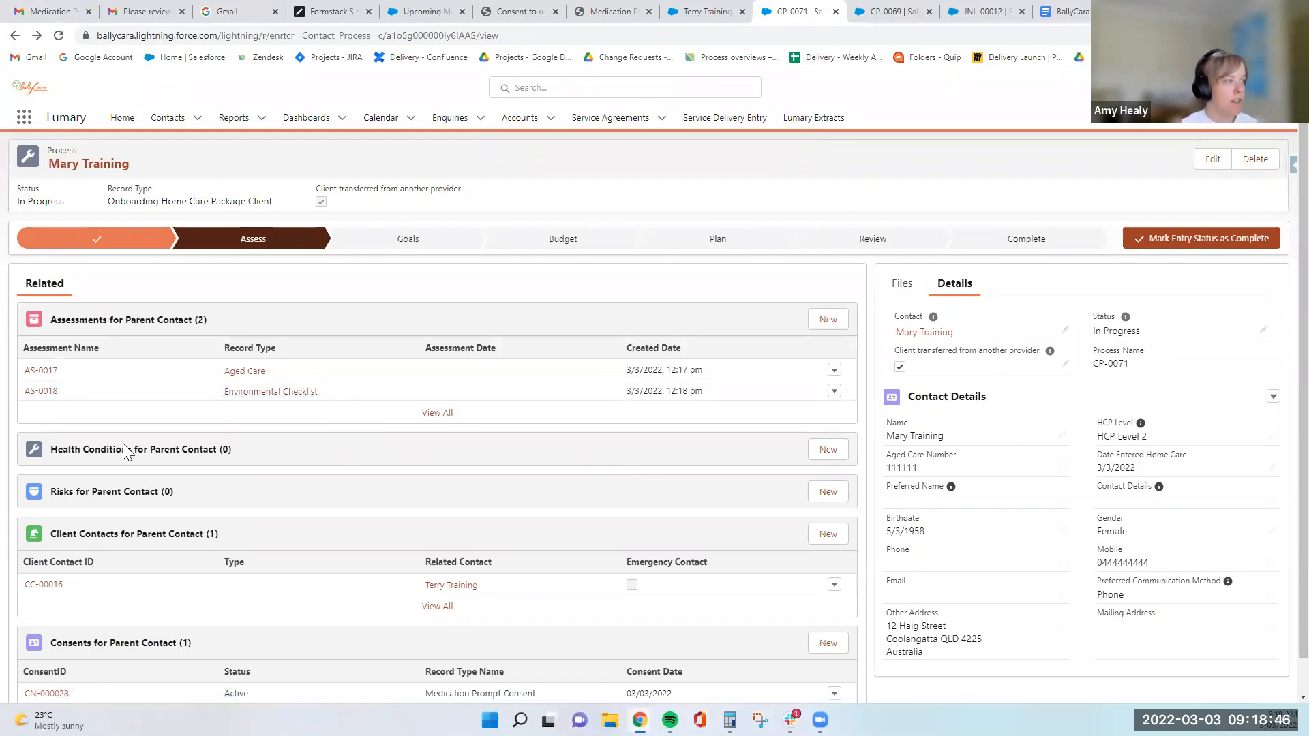
{"action": "scroll", "coordinate": [126, 446], "scroll_direction": "down", "scroll_amount": 1}
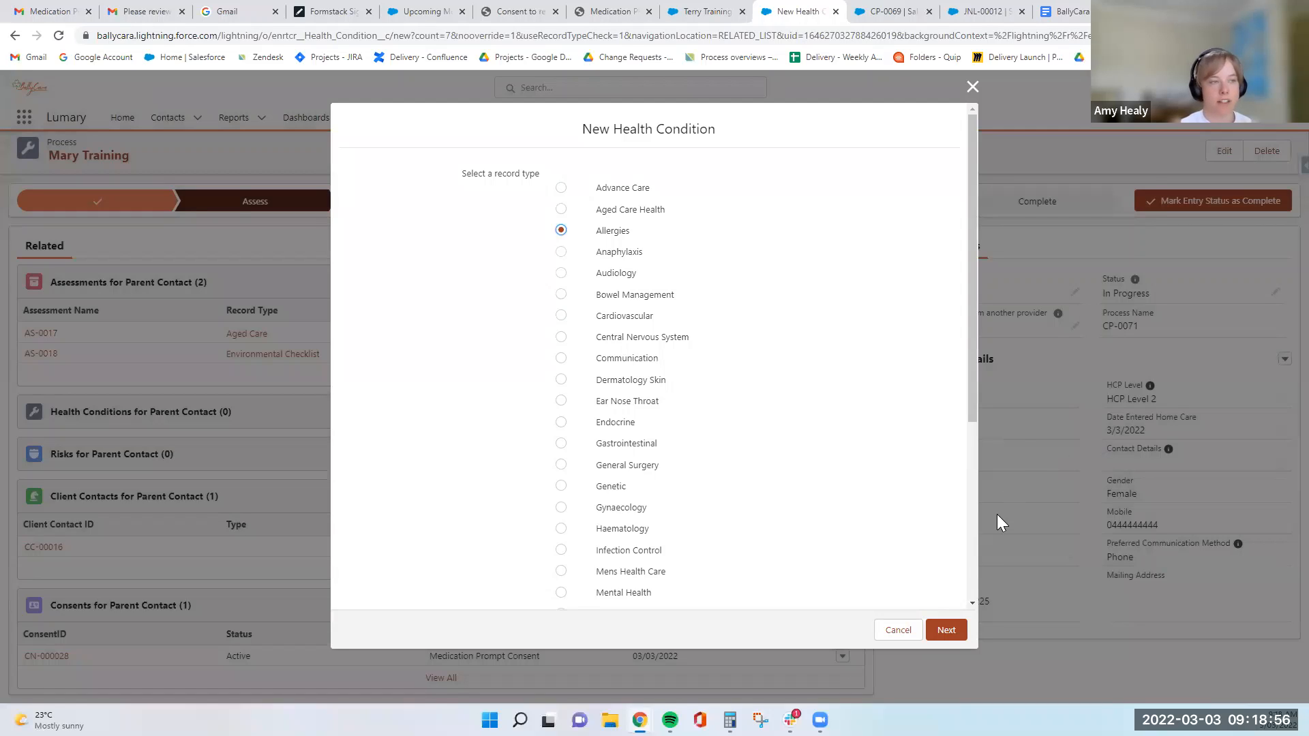
{"action": "left_click", "coordinate": [946, 630]}
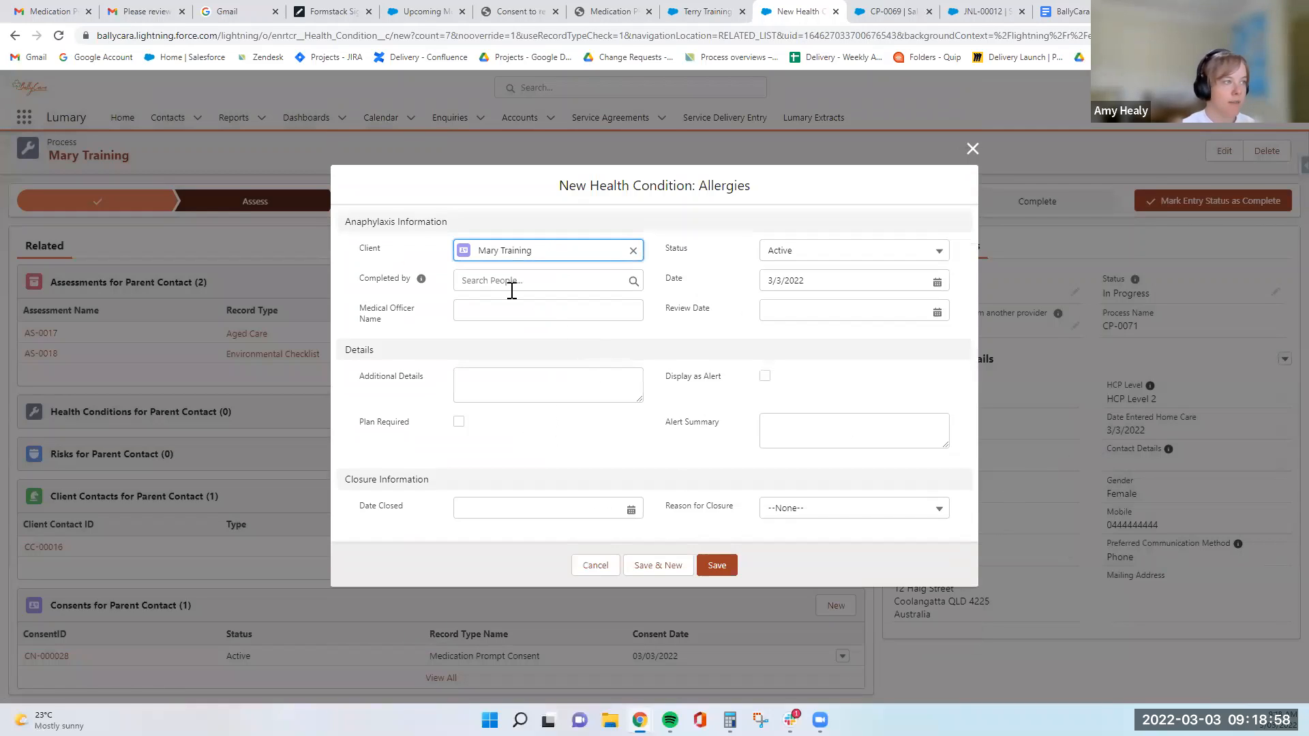
- Set Completed by to Lumary Admin (BallyCara) and enable Display as Alert for the Allergies health condition
{"action": "left_click", "coordinate": [515, 280]}
{"action": "type", "text": "L"}
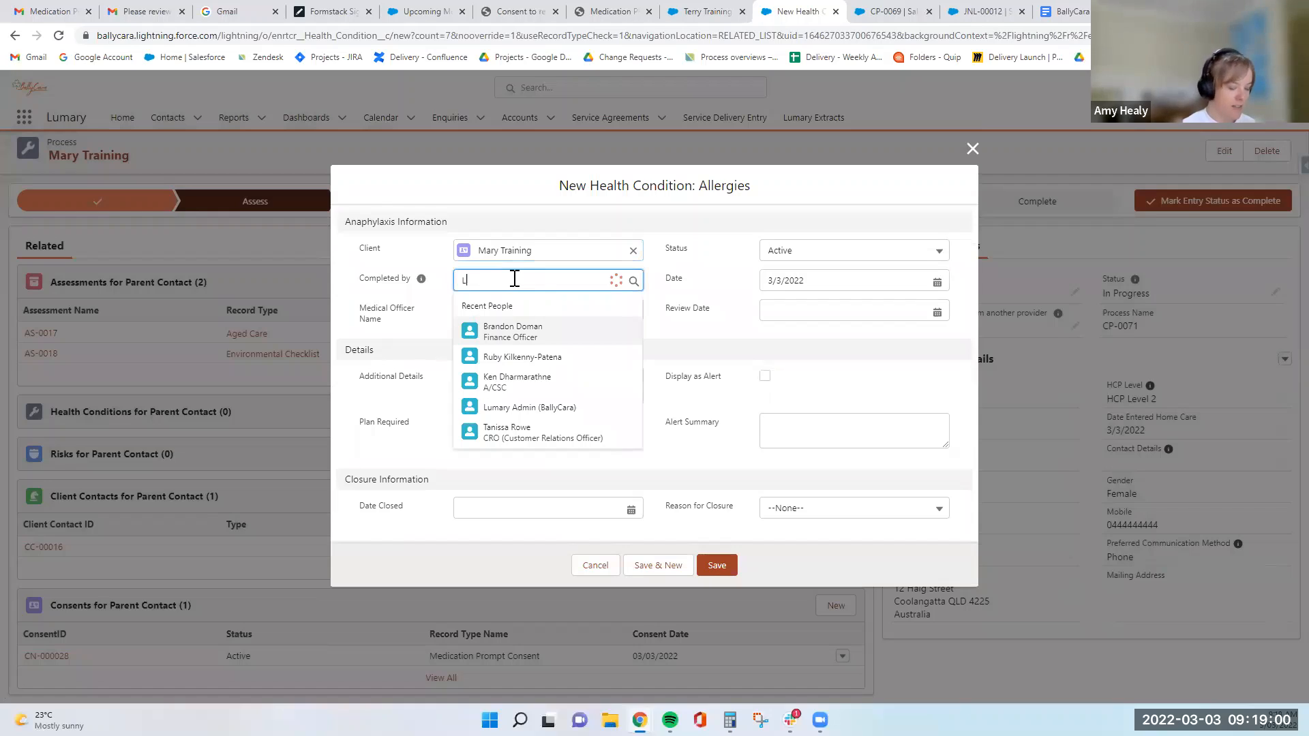
{"action": "type", "text": "umary"}
{"action": "left_click", "coordinate": [533, 351]}
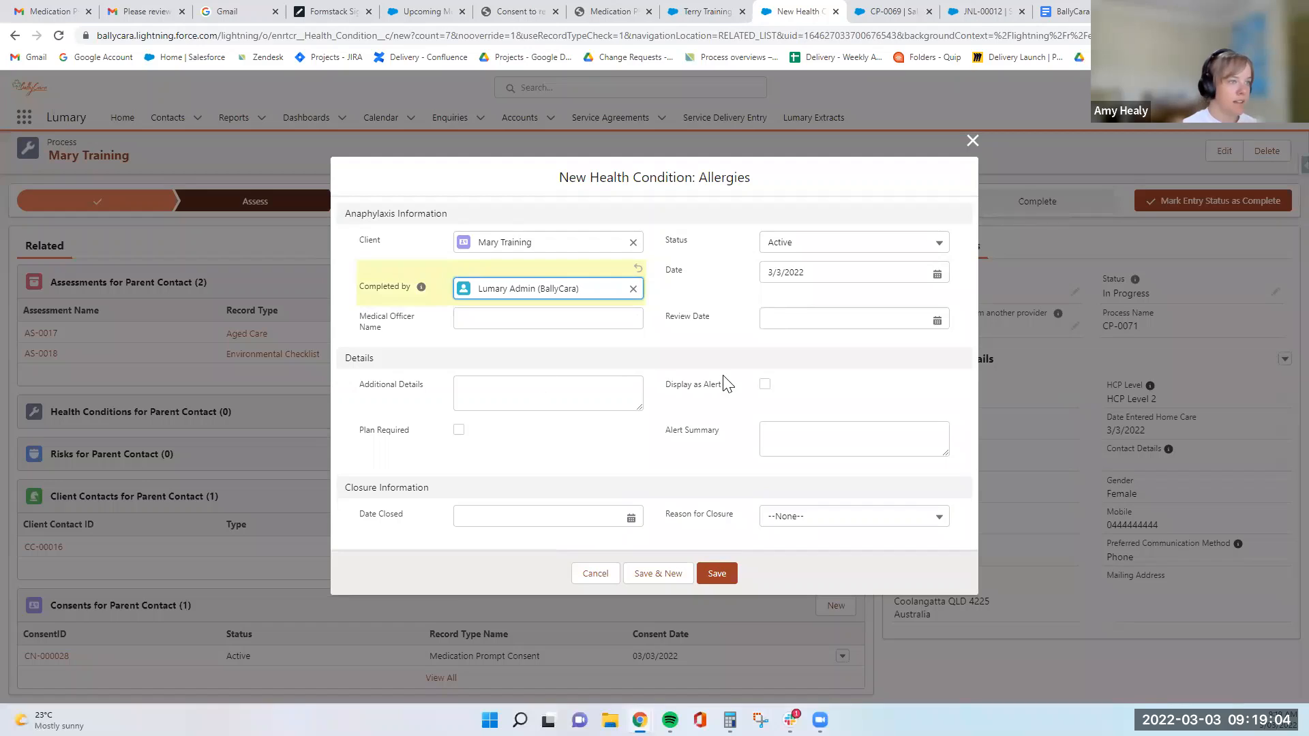
{"action": "left_click", "coordinate": [765, 385]}
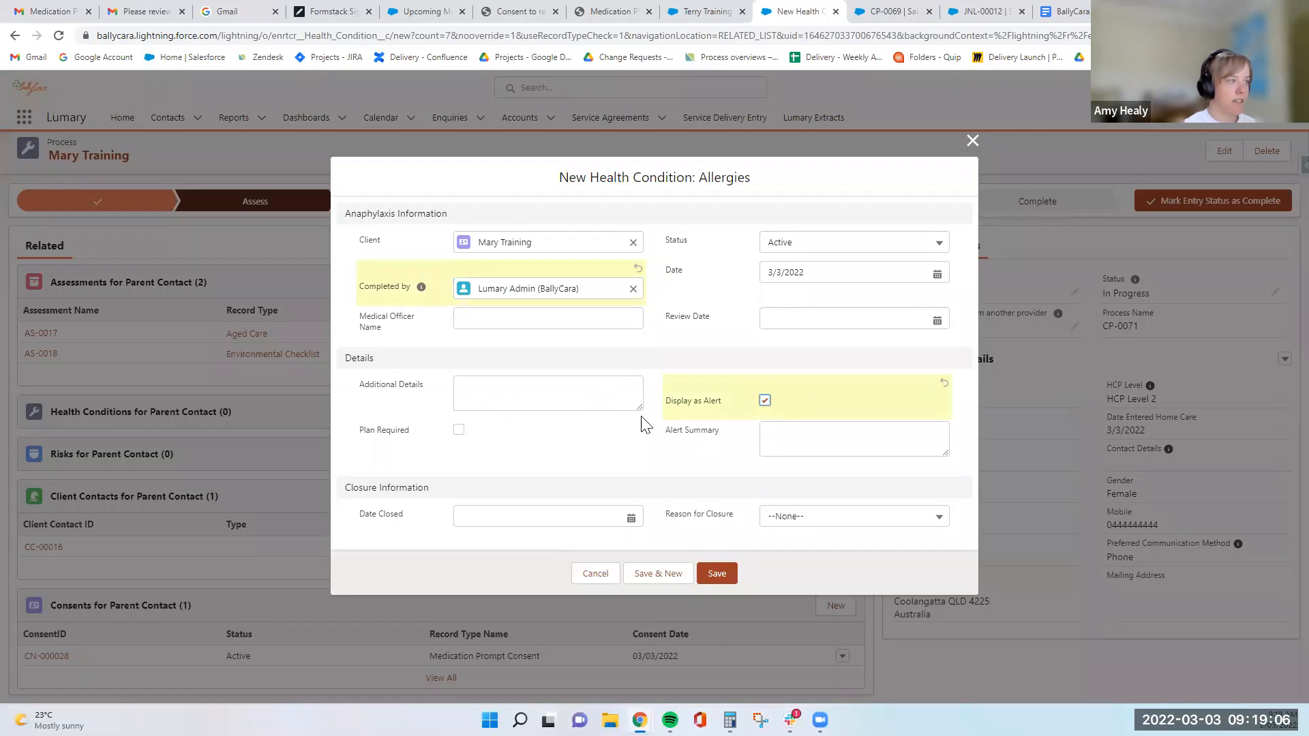
- Enter additional details stating that the client is allergic to bees
{"action": "left_click", "coordinate": [534, 387]}
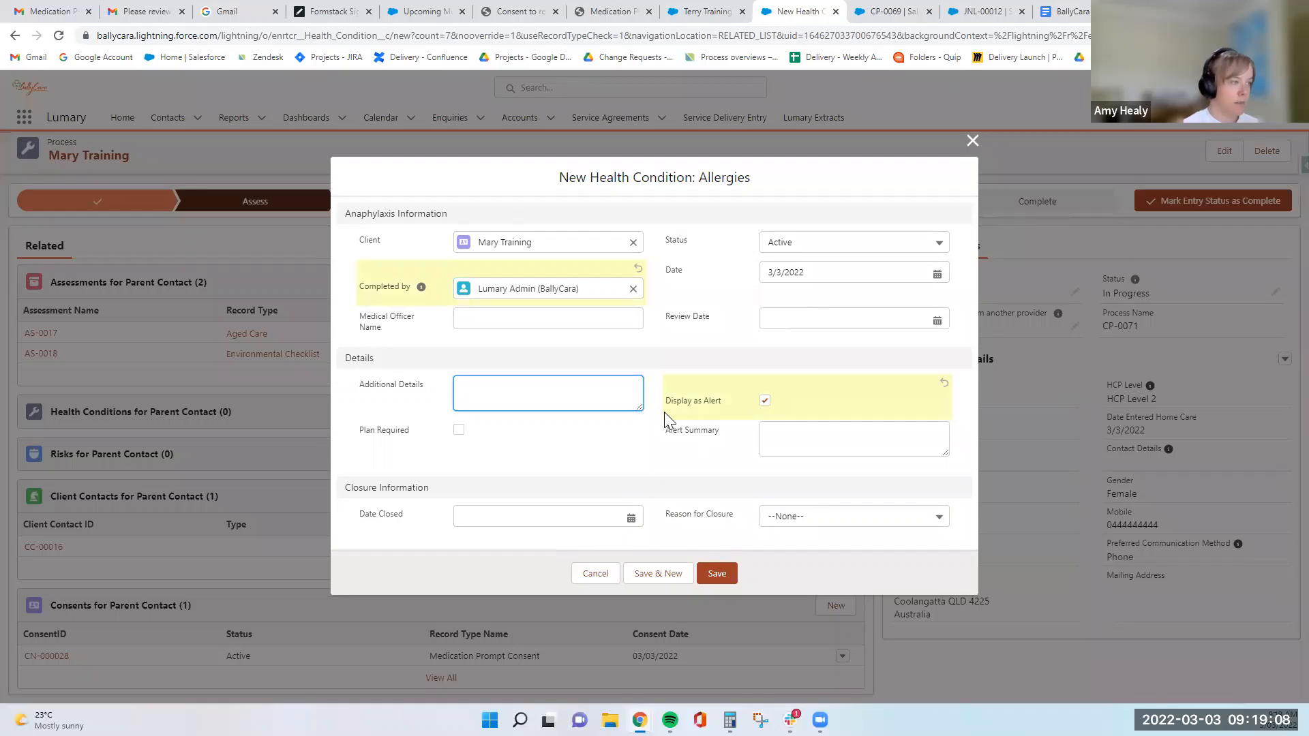
{"action": "type", "text": "Mary is aller"}
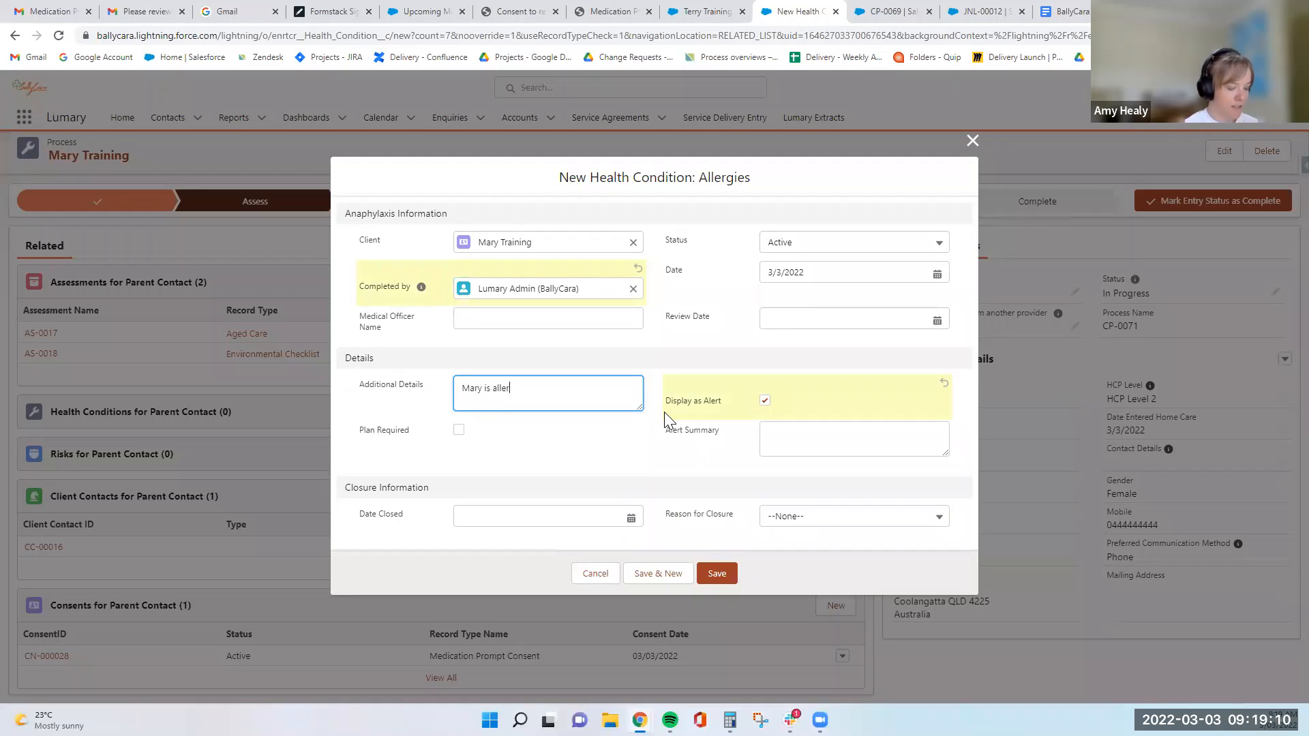
{"action": "type", "text": "gic to b"}
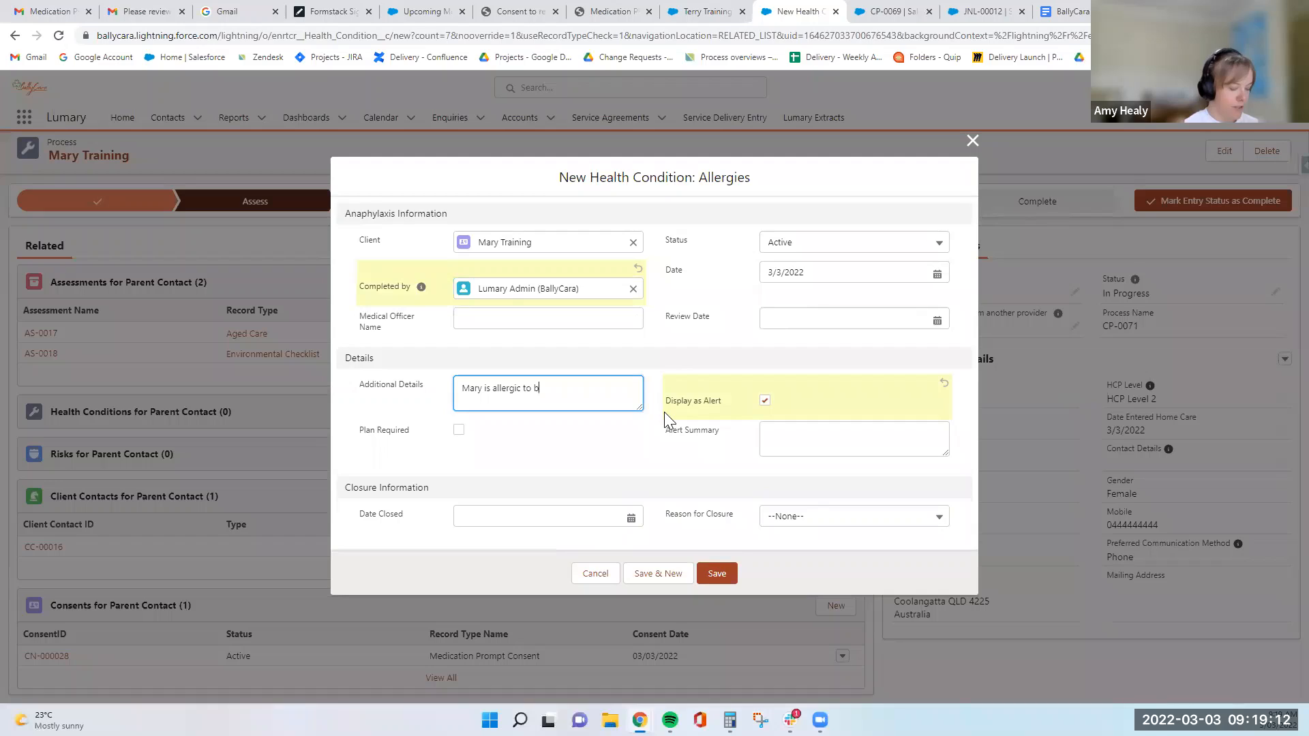
{"action": "type", "text": "ees"}
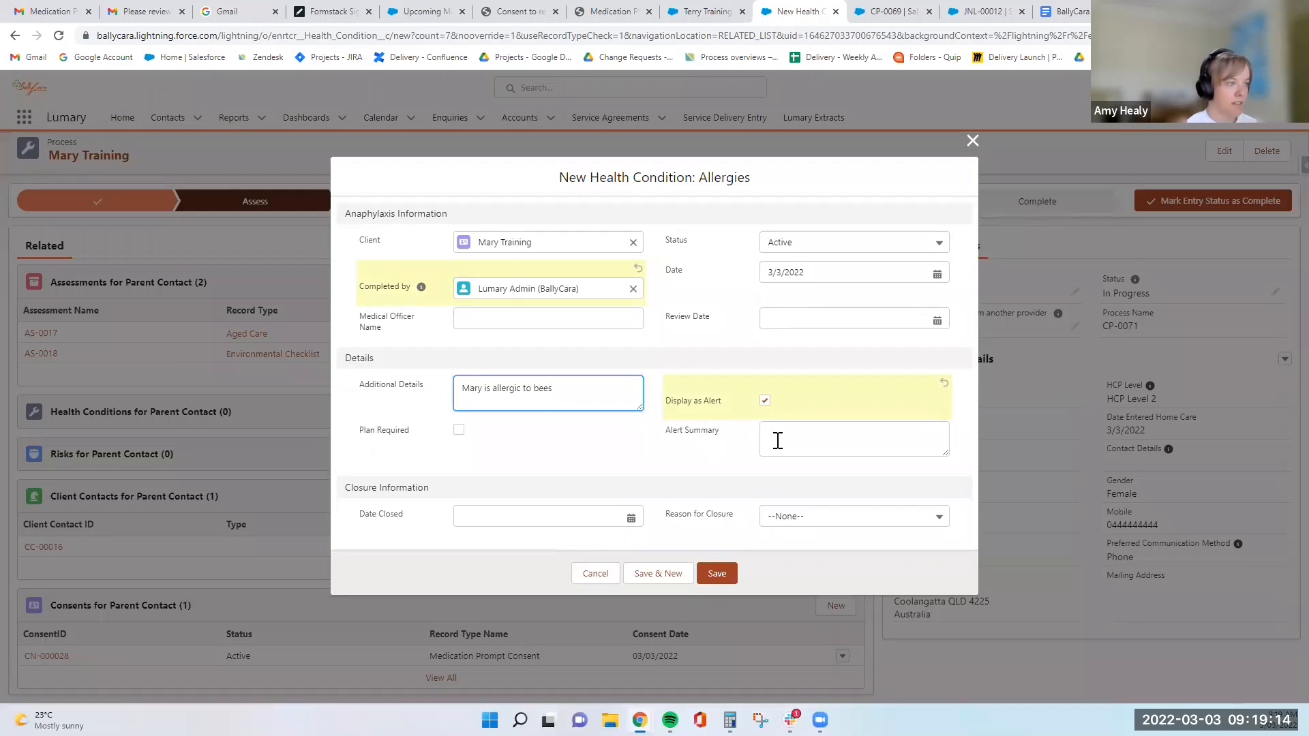
- Copy the allergy details into the Alert Summary, add ", has Epi Pen on her person", and save the health condition
{"action": "left_click_drag", "start_coordinate": [572, 390], "coordinate": [468, 401]}
{"action": "key", "text": "ctrl+c"}
{"action": "left_click", "coordinate": [818, 440]}
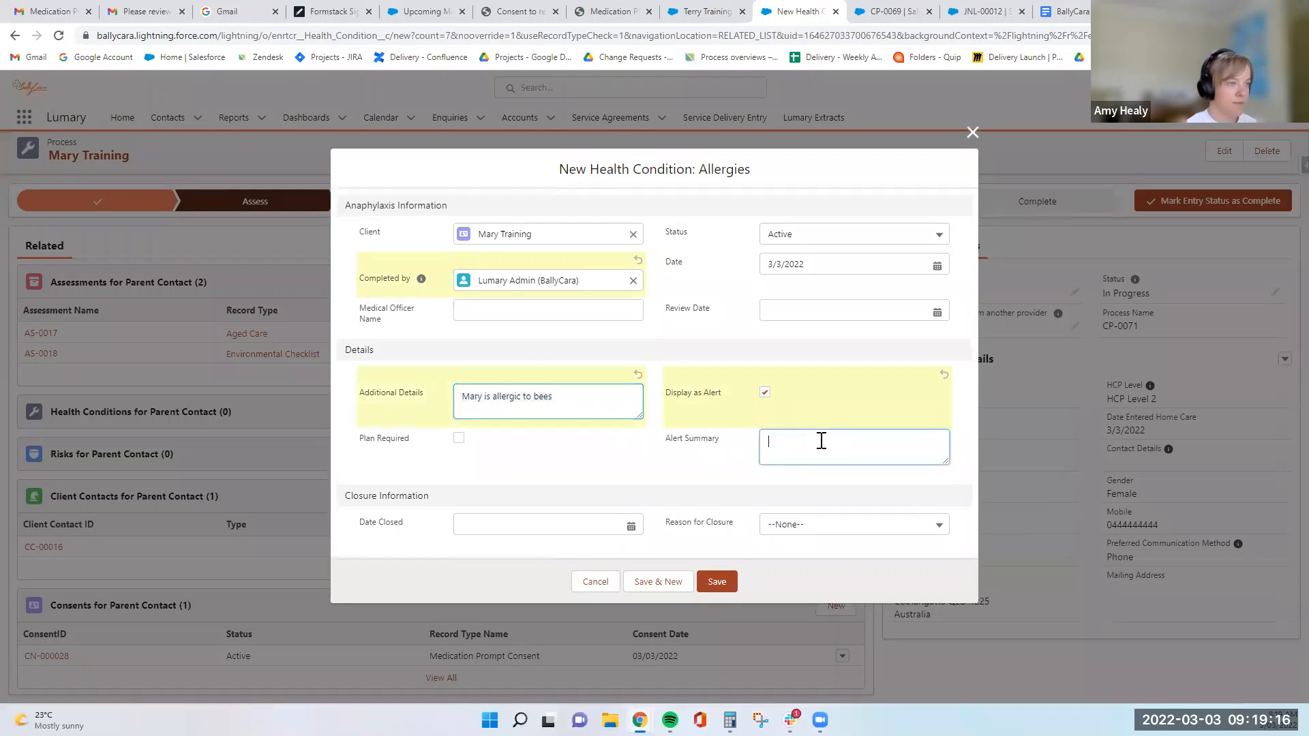
{"action": "key", "text": "ctrl+v"}
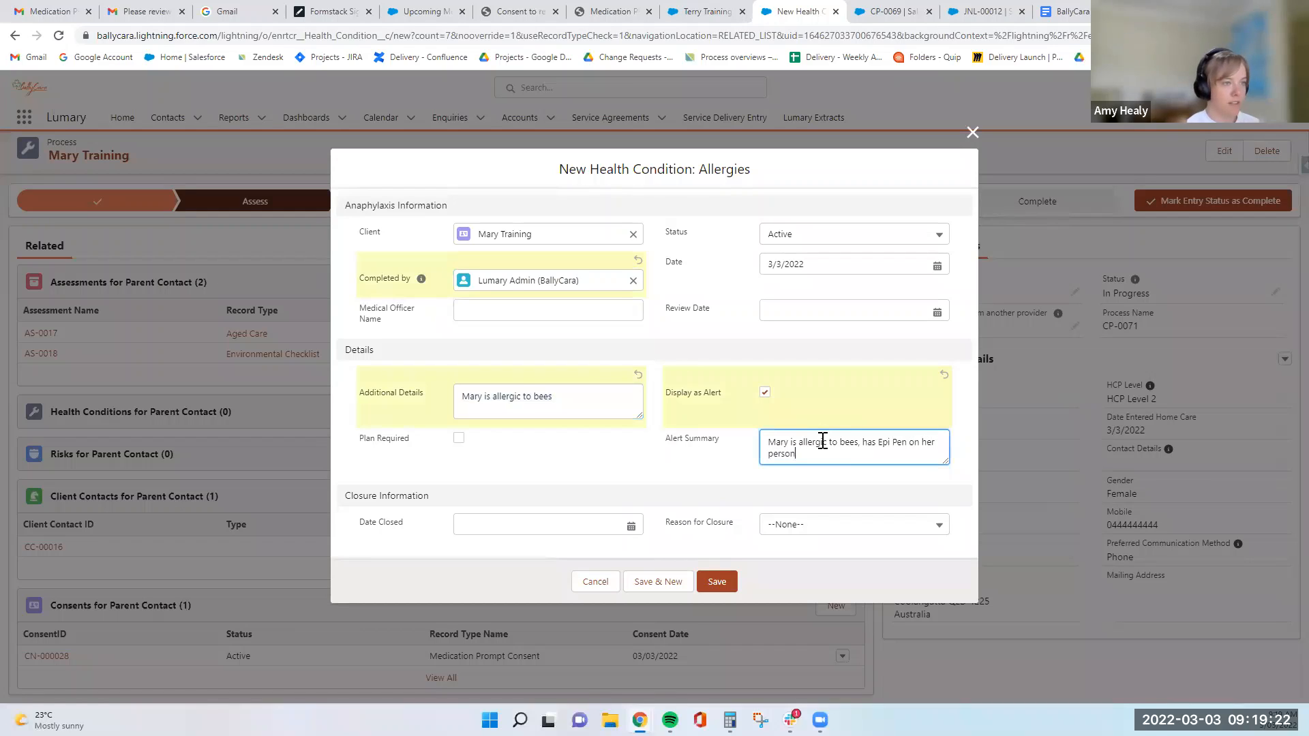
{"action": "left_click", "coordinate": [741, 457]}
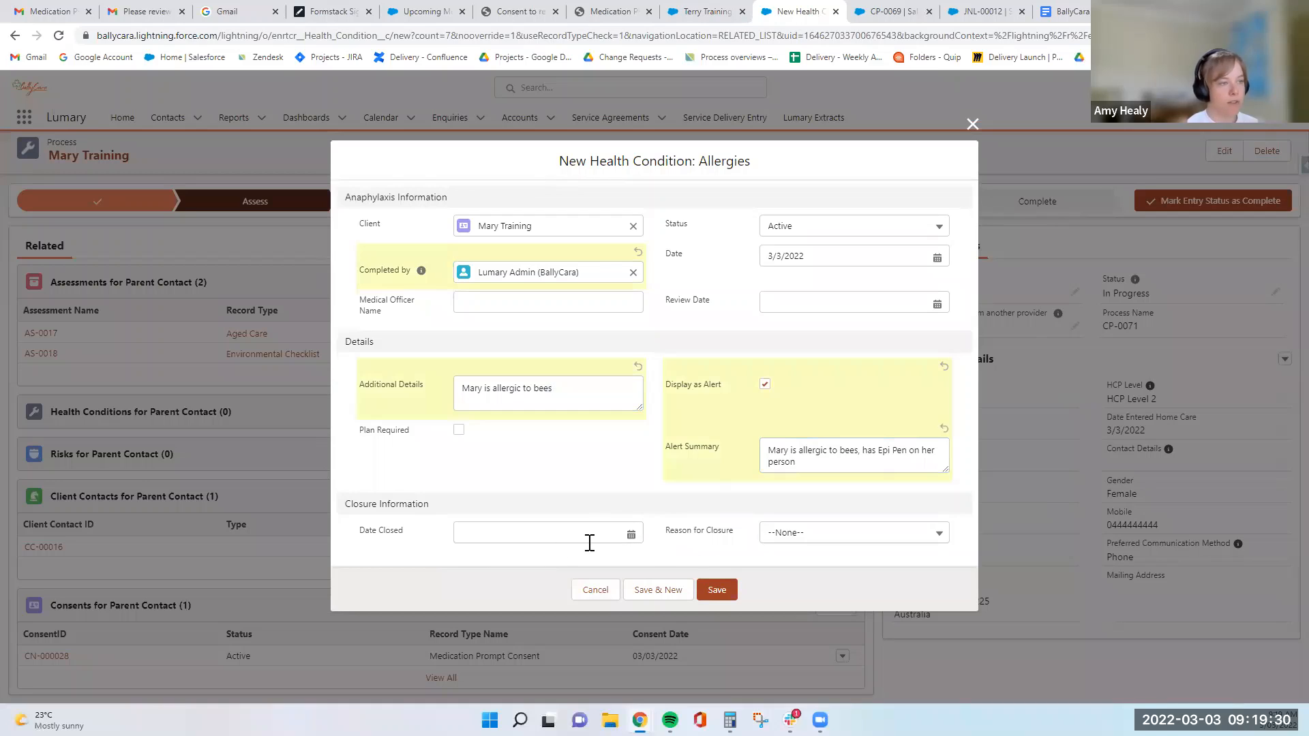
{"action": "left_click", "coordinate": [733, 594]}
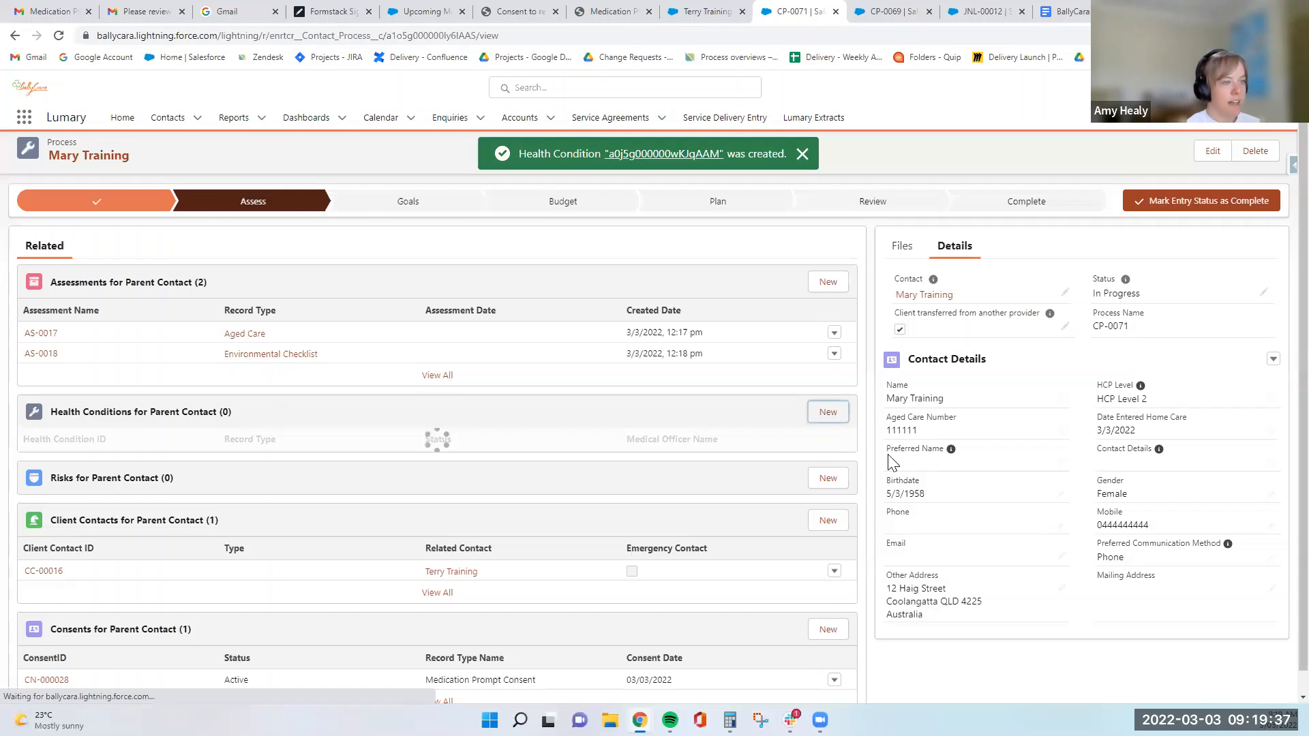
- Open a new risk record for the client, review its domain, likelihood, consequence and alert fields, and close it without saving
{"action": "scroll", "coordinate": [475, 458], "scroll_direction": "down", "scroll_amount": 1}
{"action": "left_click", "coordinate": [836, 453]}
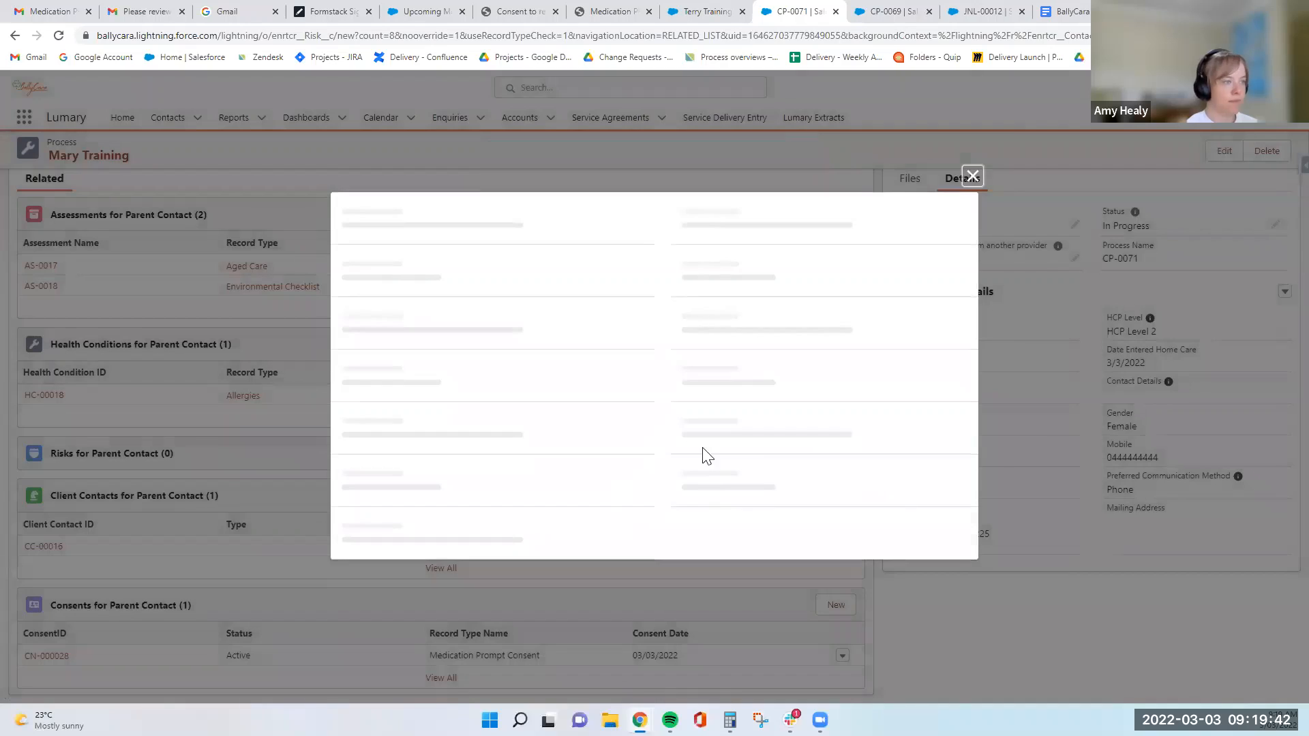
{"action": "scroll", "coordinate": [367, 315], "scroll_direction": "down", "scroll_amount": 5}
{"action": "scroll", "coordinate": [751, 371], "scroll_direction": "down", "scroll_amount": 1}
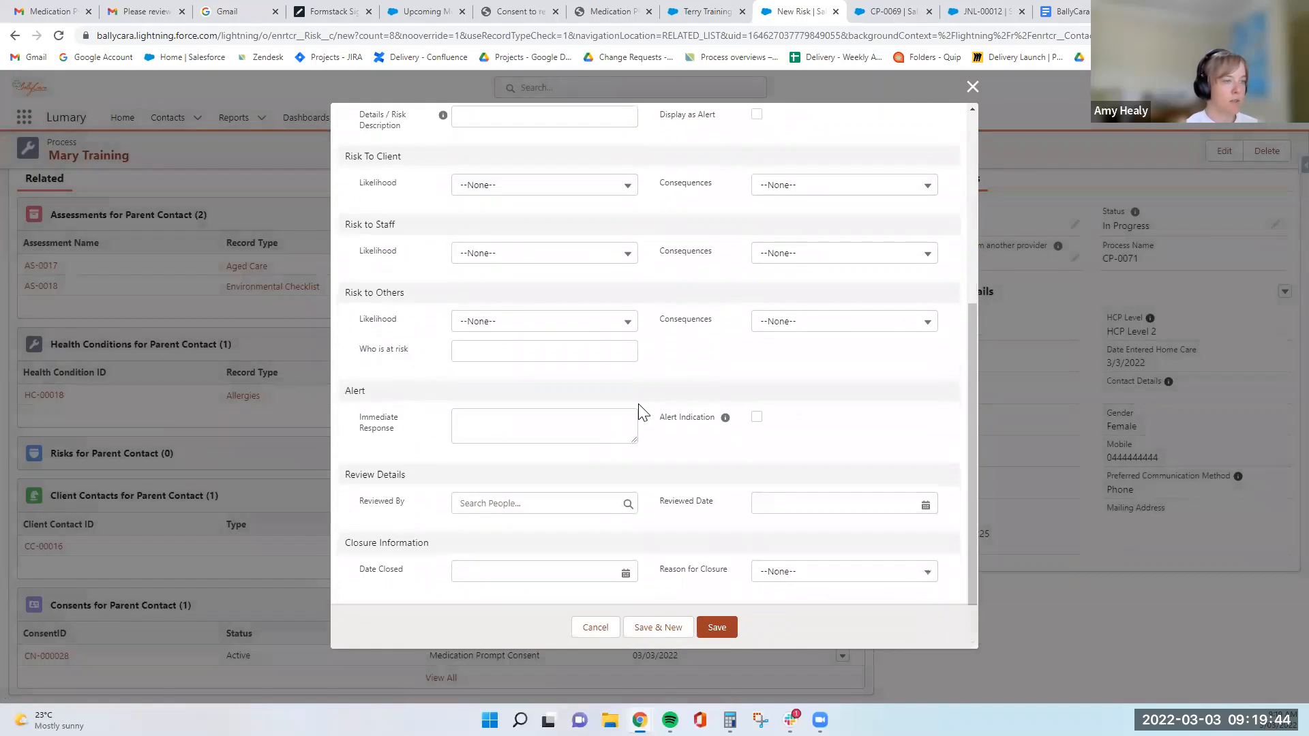
{"action": "scroll", "coordinate": [725, 462], "scroll_direction": "up", "scroll_amount": 3}
{"action": "scroll", "coordinate": [725, 462], "scroll_direction": "up", "scroll_amount": 3}
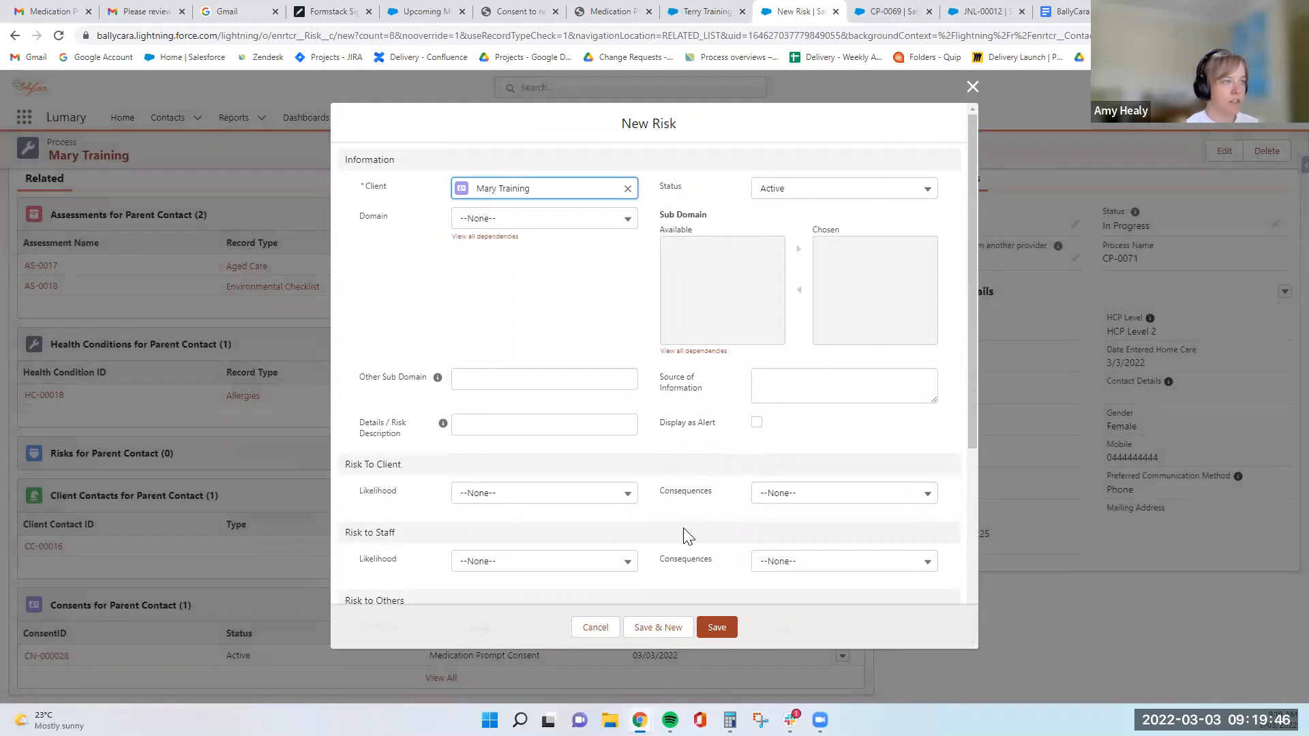
{"action": "left_click", "coordinate": [973, 87]}
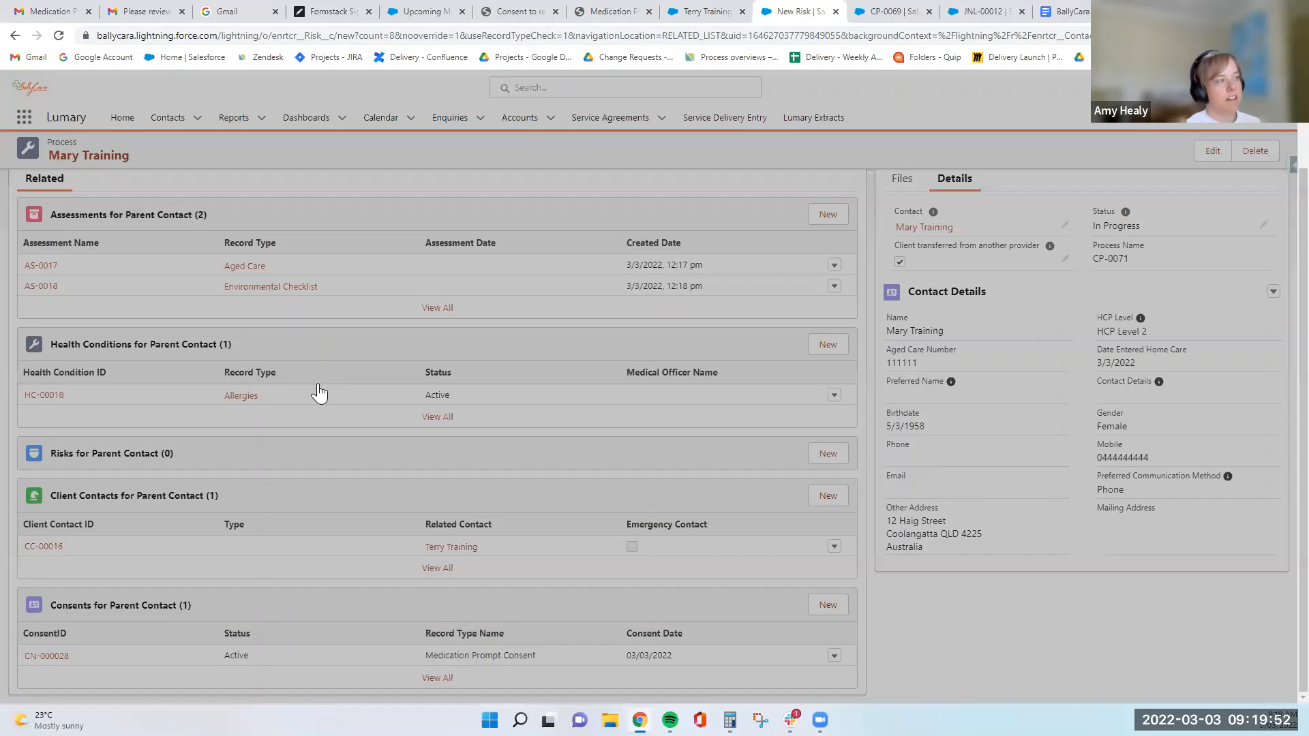
- Mark the Assess stage of the onboarding process as complete
{"action": "scroll", "coordinate": [292, 516], "scroll_direction": "up", "scroll_amount": 1}
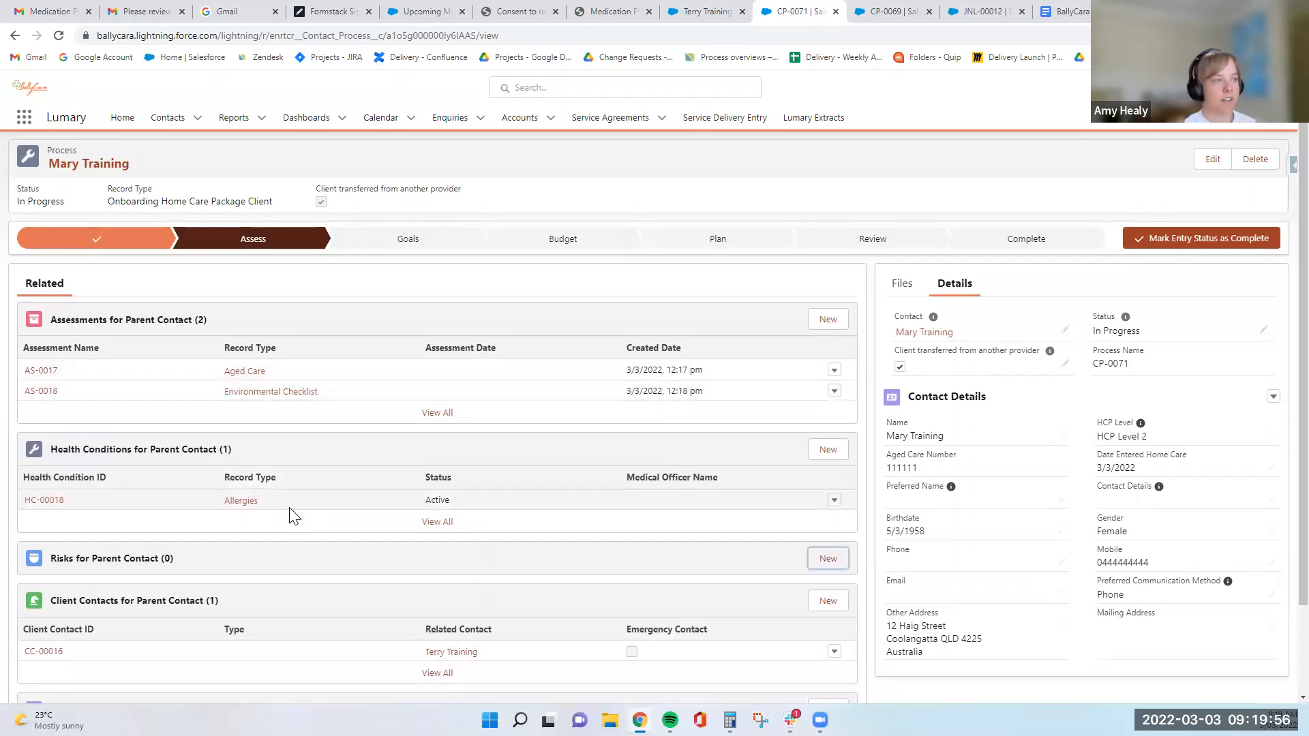
{"action": "scroll", "coordinate": [357, 513], "scroll_direction": "down", "scroll_amount": 2}
{"action": "scroll", "coordinate": [357, 514], "scroll_direction": "up", "scroll_amount": 2}
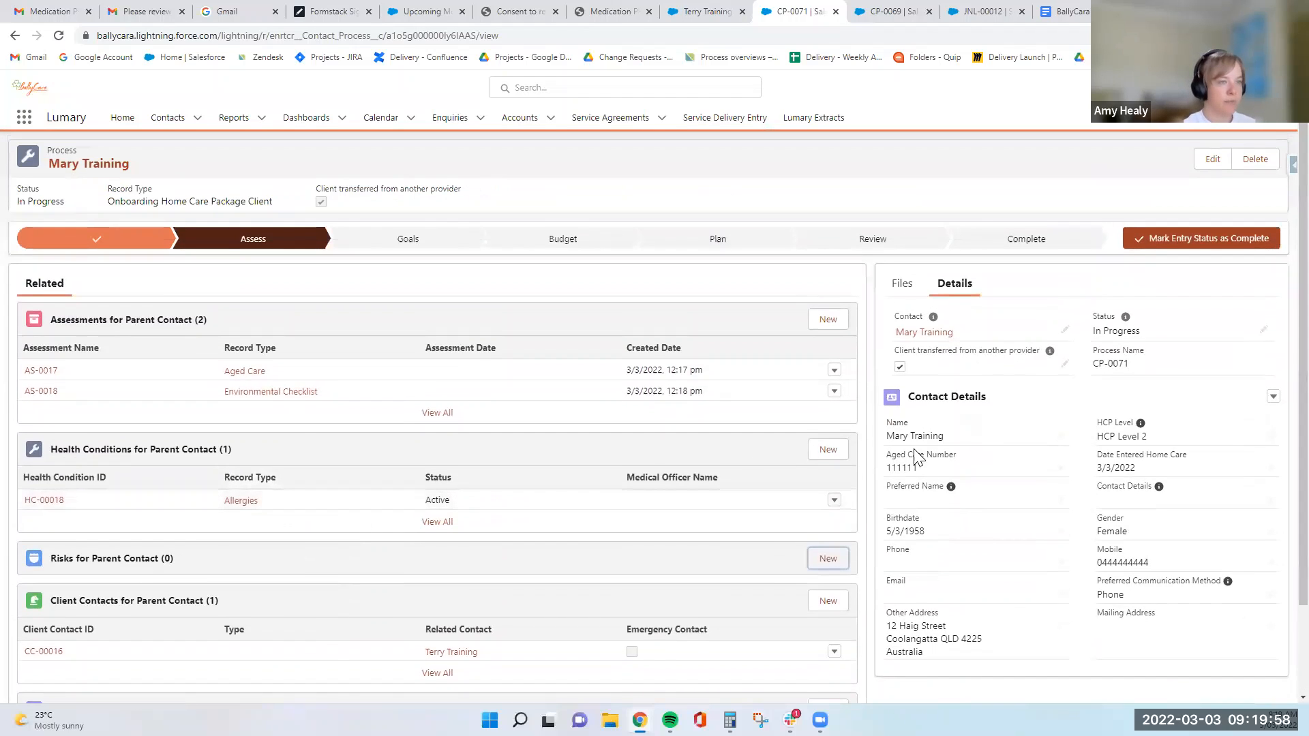
{"action": "scroll", "coordinate": [154, 414], "scroll_direction": "down", "scroll_amount": 2}
{"action": "scroll", "coordinate": [112, 358], "scroll_direction": "up", "scroll_amount": 2}
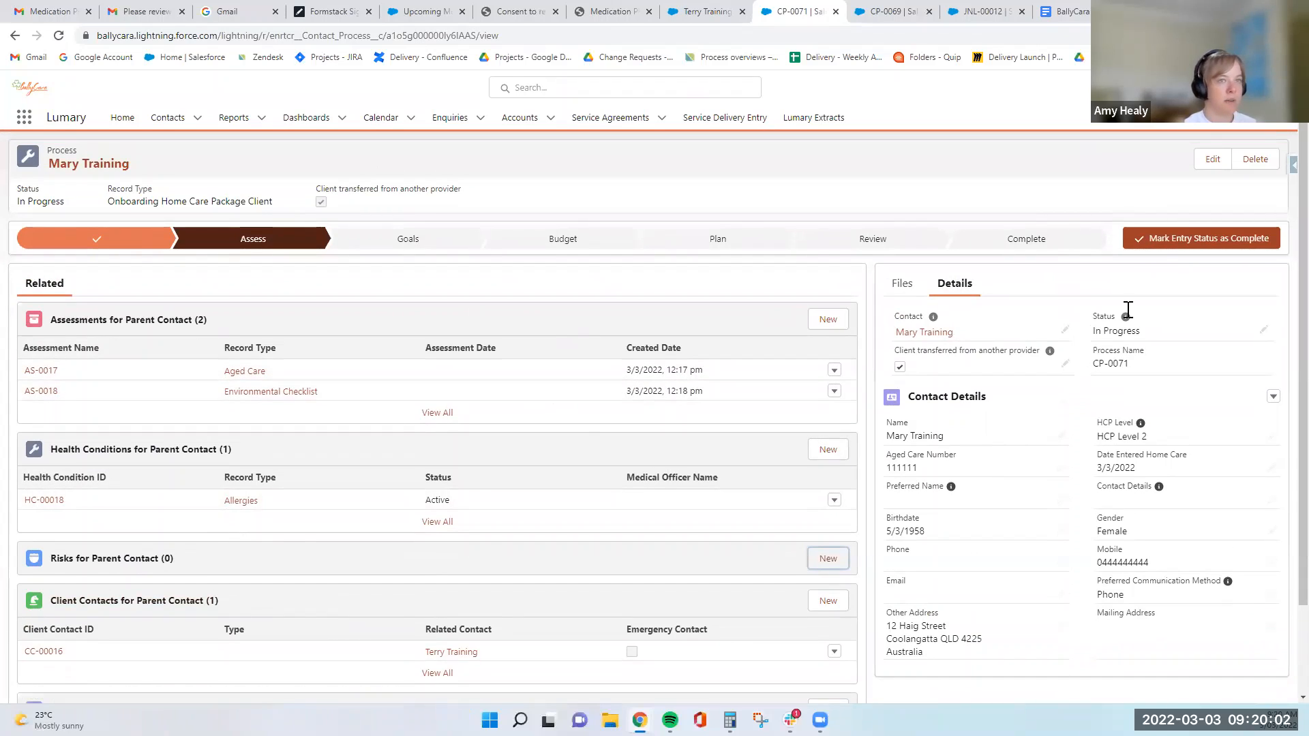
{"action": "left_click", "coordinate": [1175, 240]}
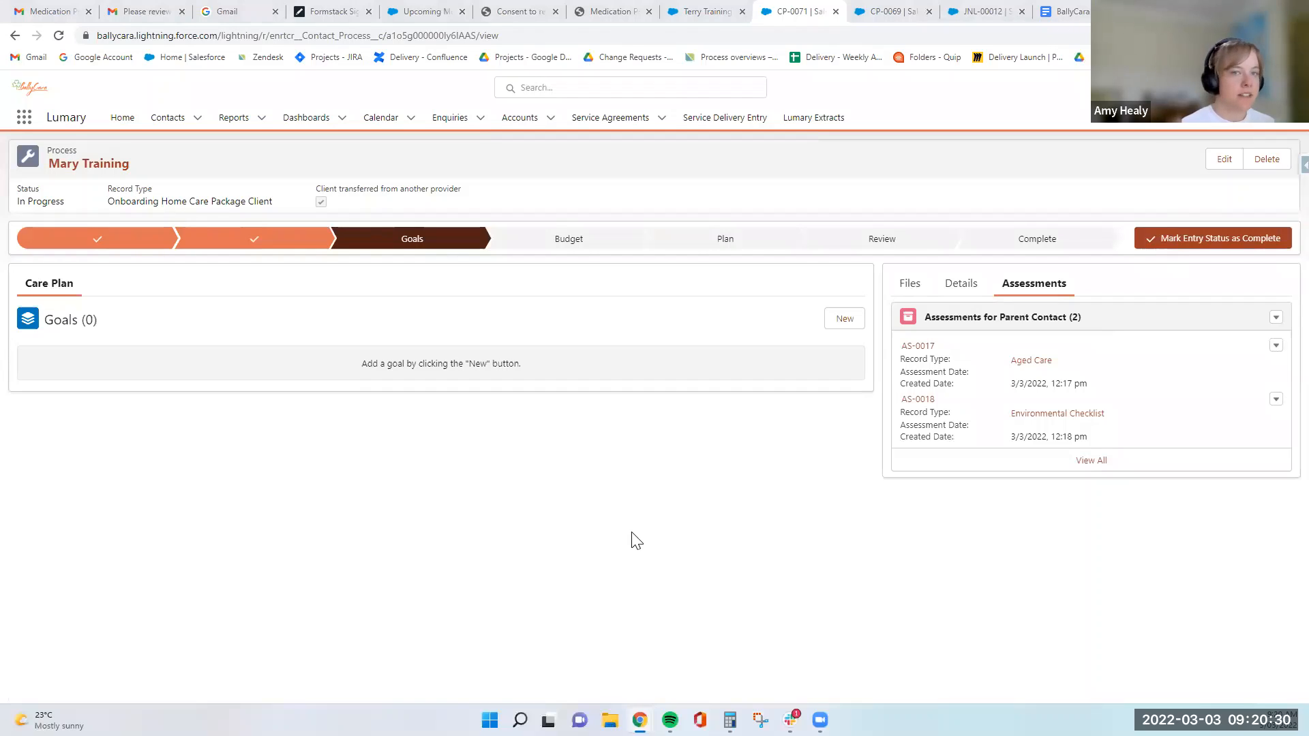
- Start a new care plan goal and name it "Walking Dog"
{"action": "left_click", "coordinate": [841, 320]}
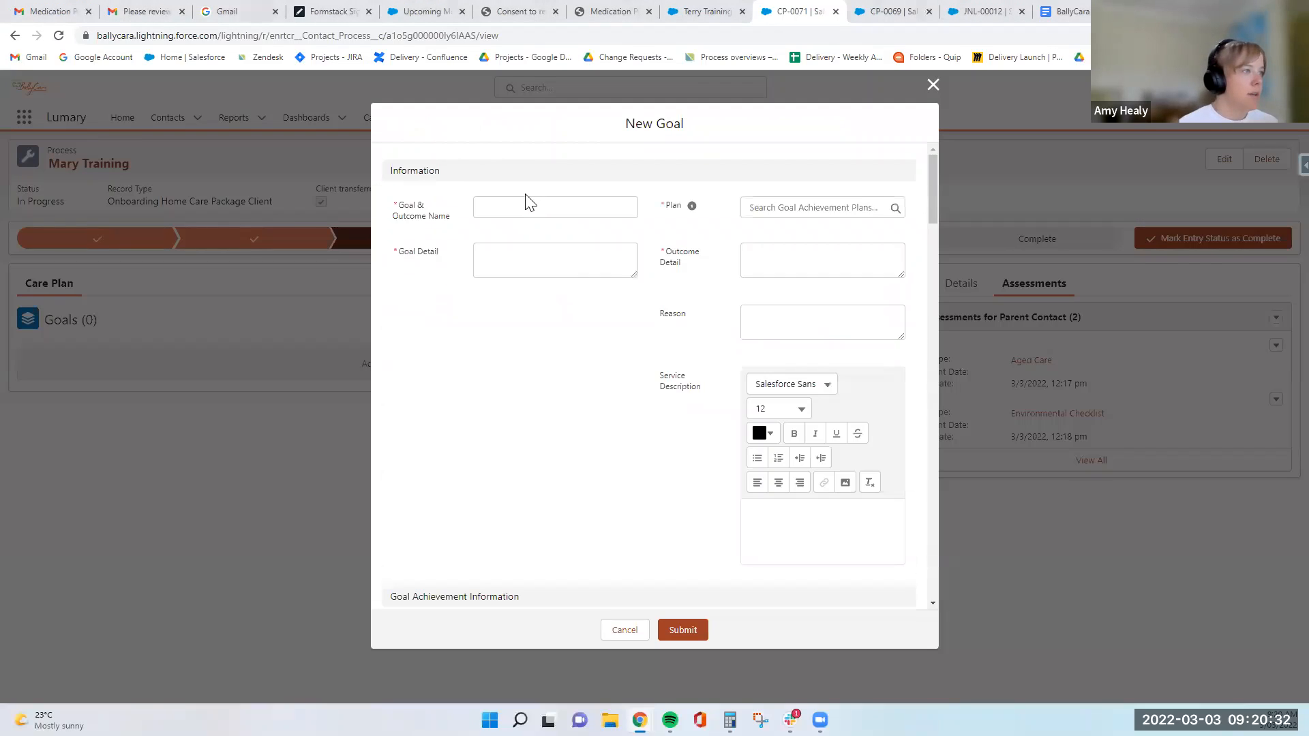
{"action": "left_click", "coordinate": [516, 206]}
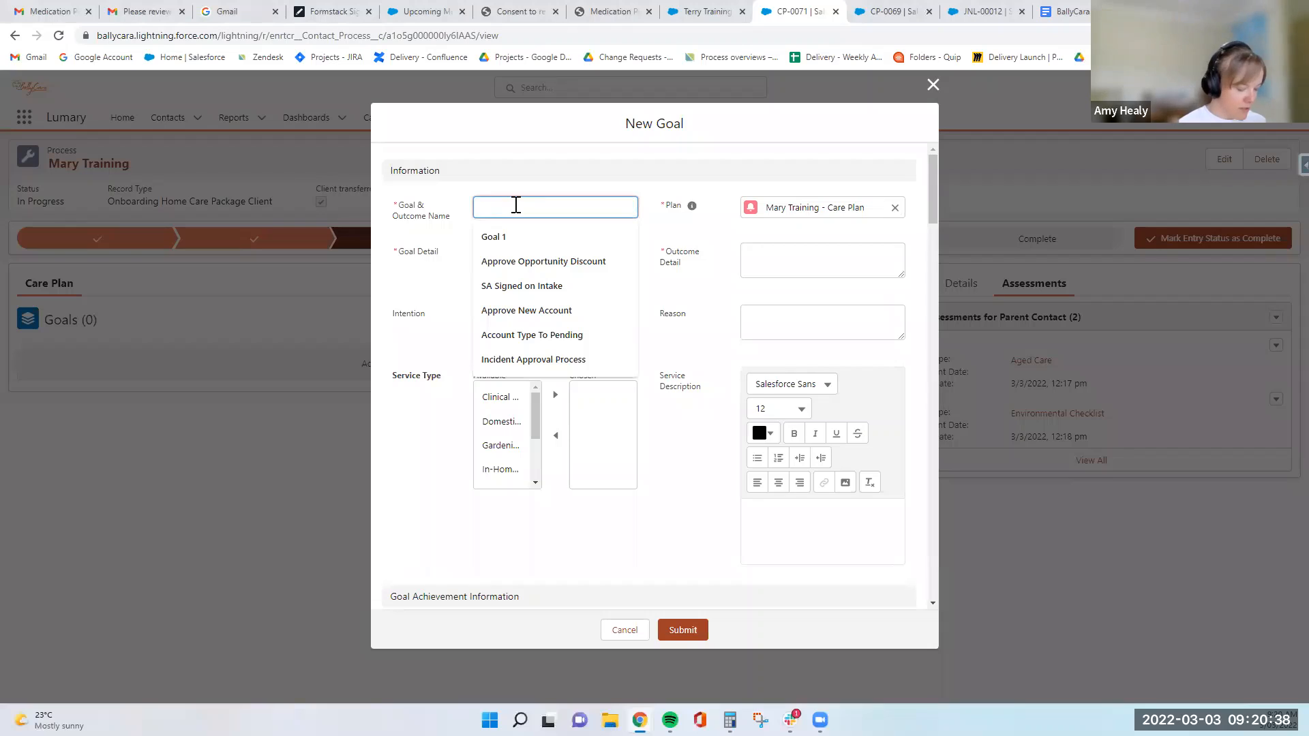
{"action": "type", "text": "Walking Dog"}
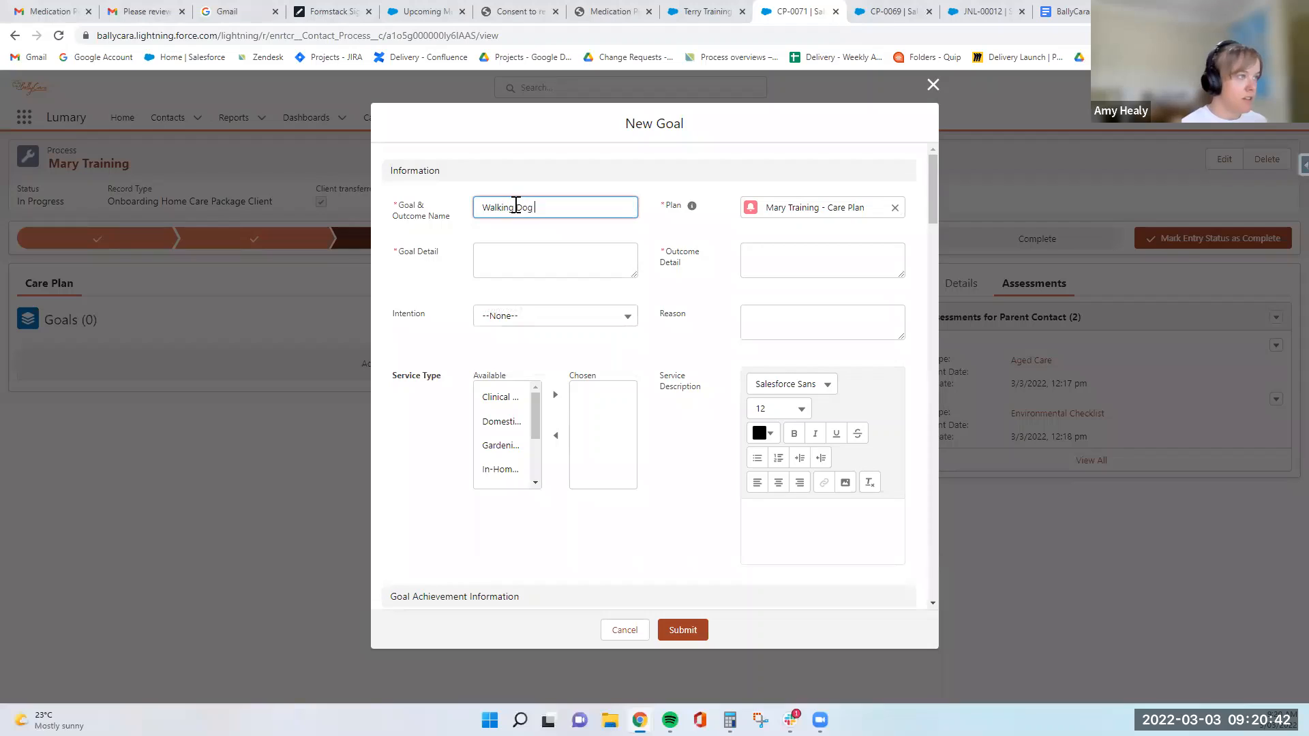
- Enter a goal detail stating that the client would like to continue to walk her dog, 3 times a week
{"action": "left_click", "coordinate": [516, 251]}
{"action": "type", "text": "Mary wou"}
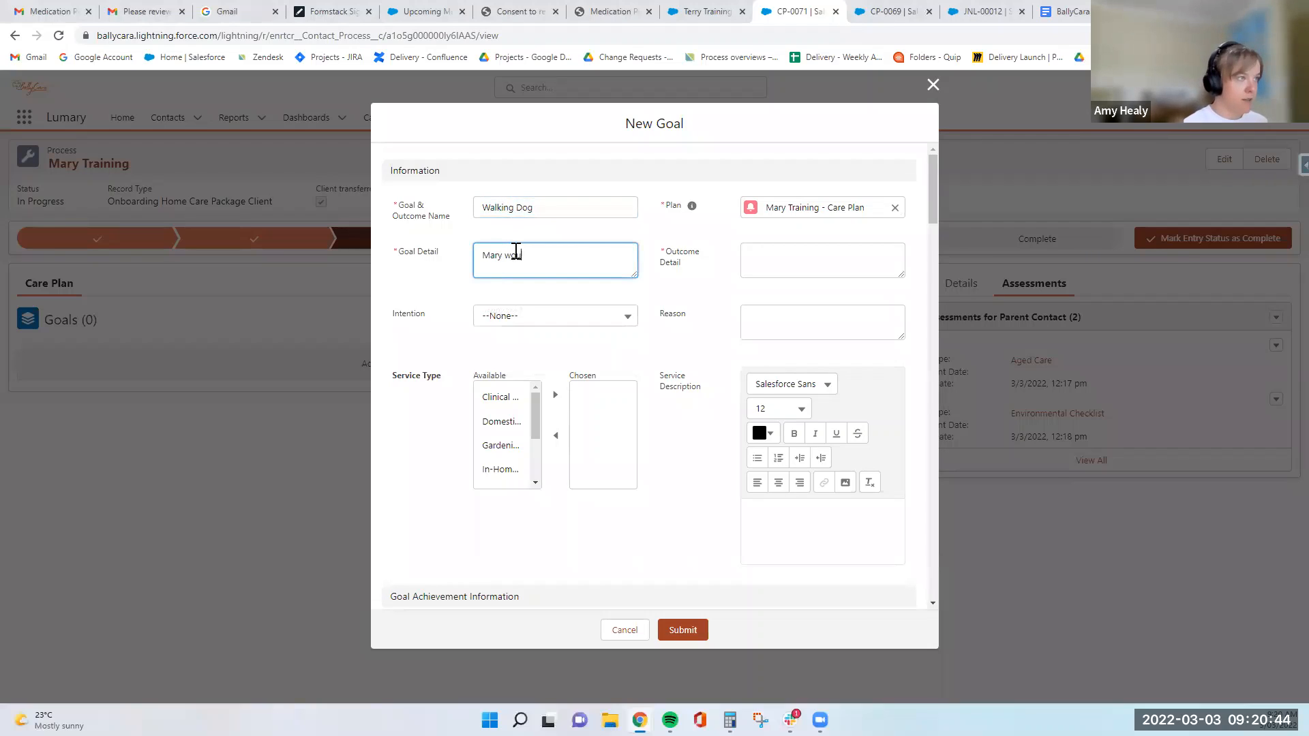
{"action": "type", "text": "ld like to continu"}
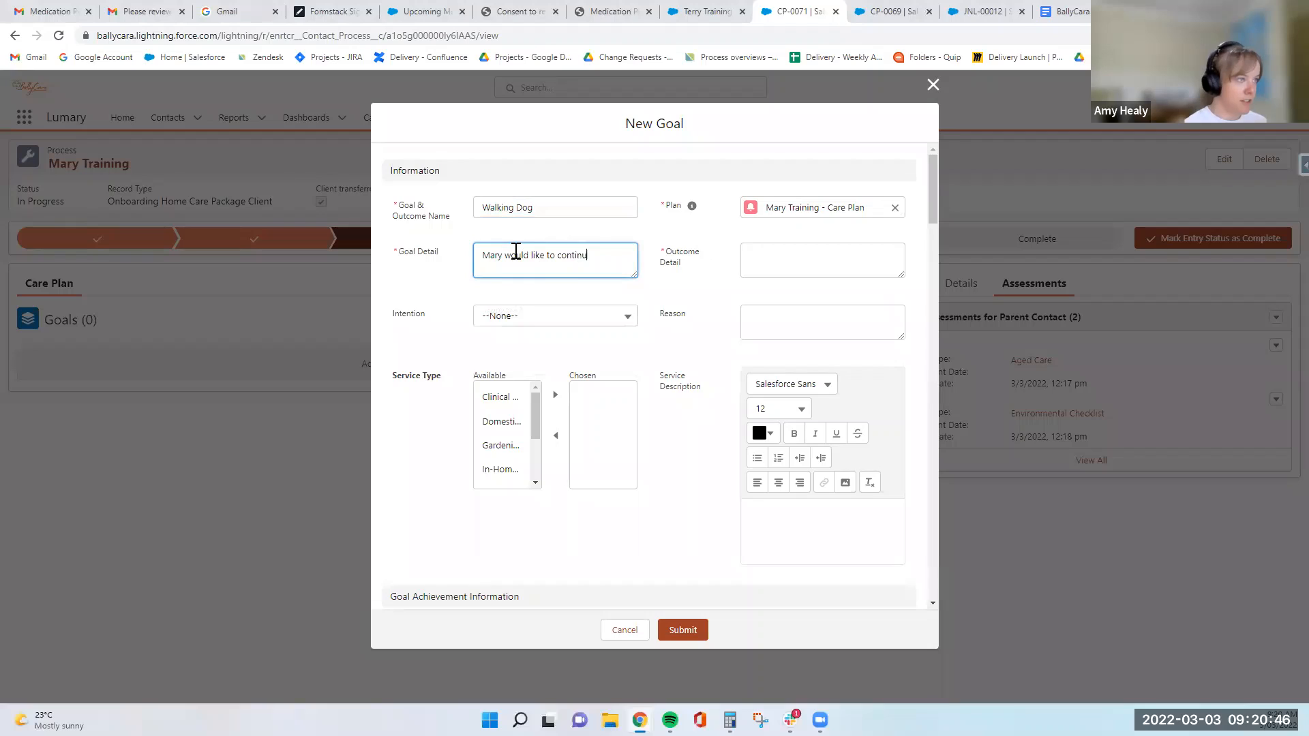
{"action": "type", "text": "e to walk her dog"}
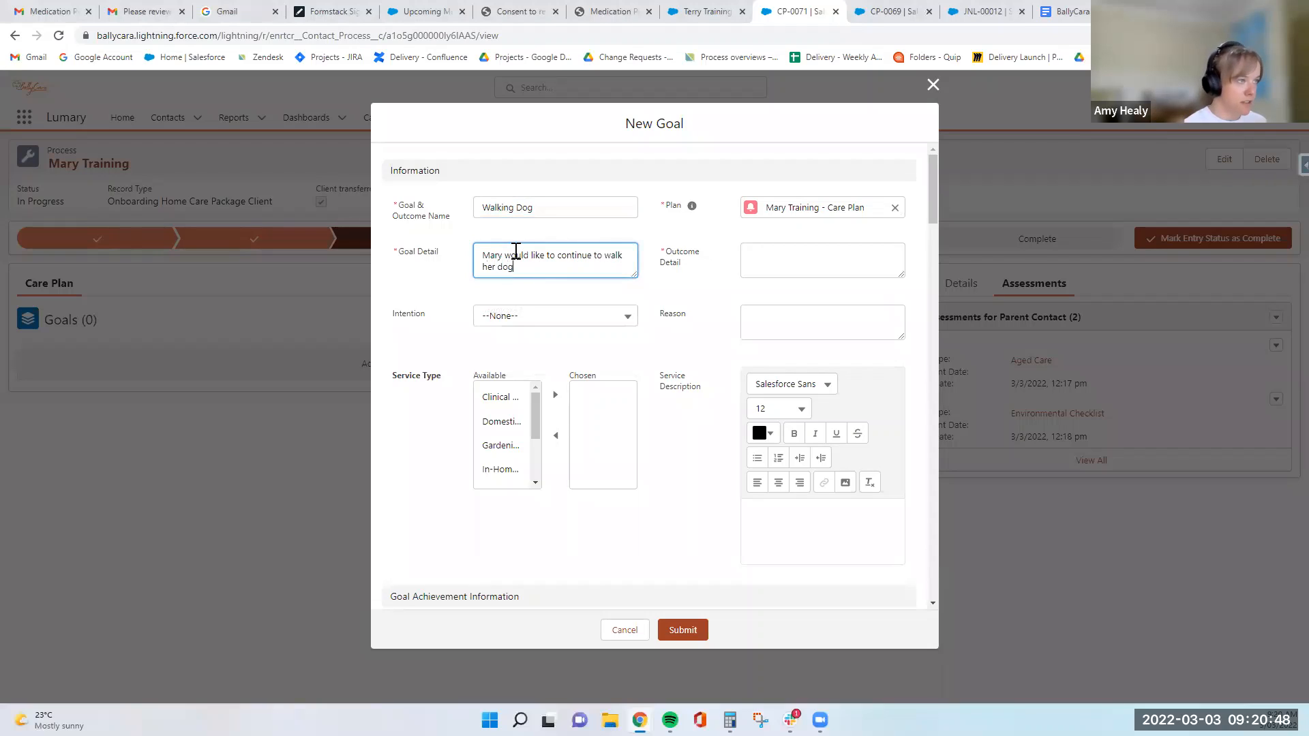
{"action": "type", "text": ", 3 times a we"}
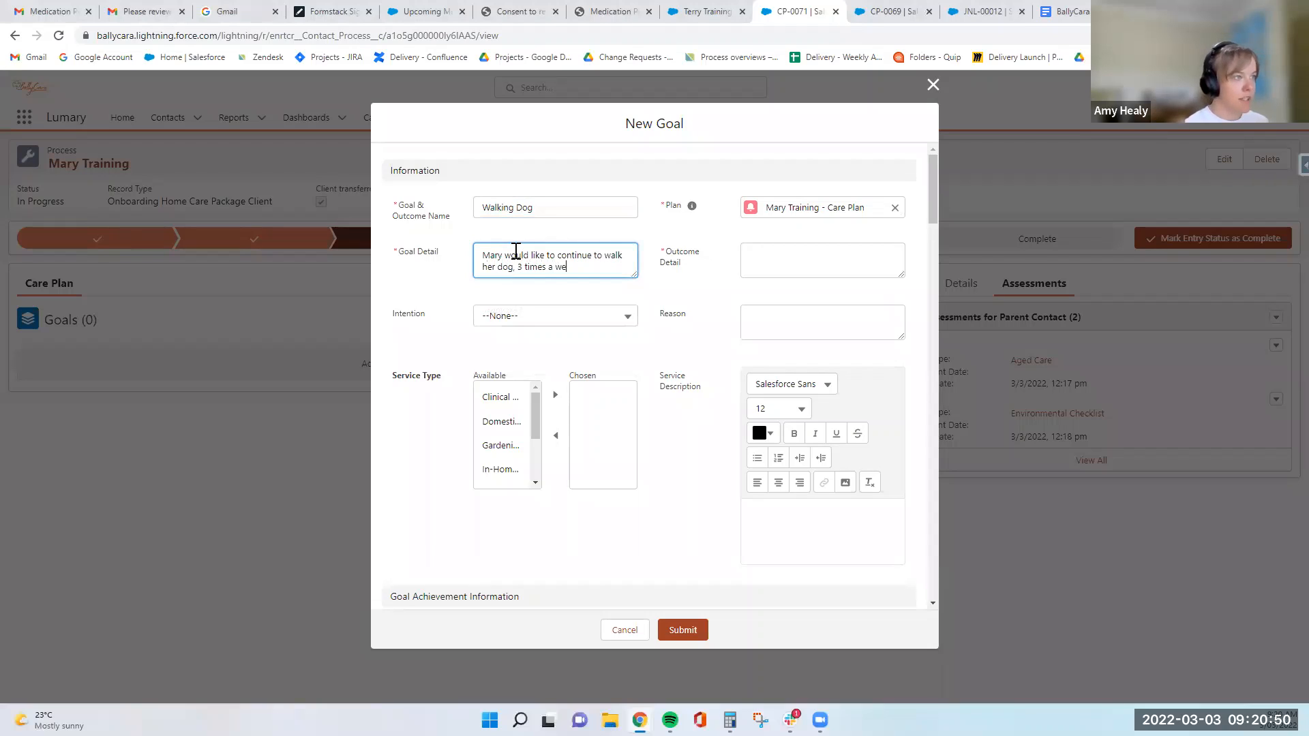
{"action": "type", "text": "rek"}
{"action": "key", "text": "BackSpace"}
{"action": "type", "text": "ek"}
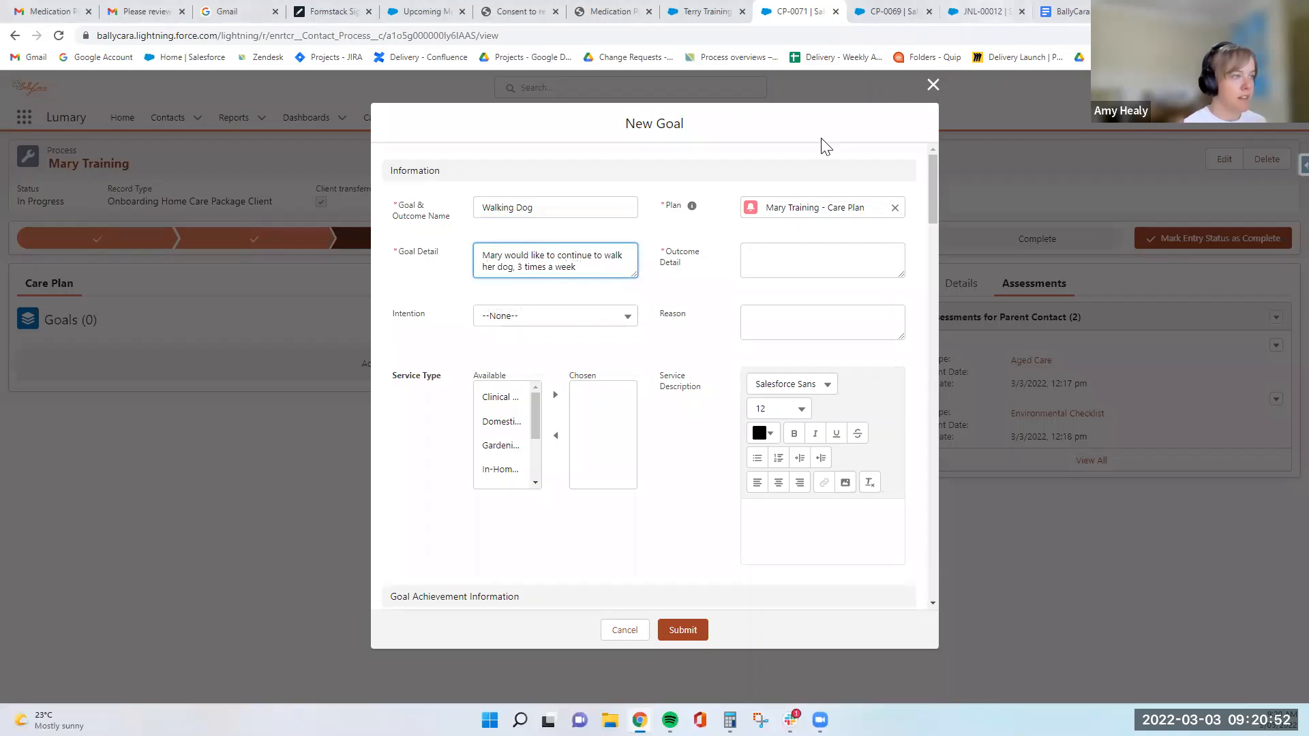
- Copy the full goal detail text into the Outcome Detail of the Walking Dog goal
{"action": "left_click_drag", "start_coordinate": [609, 266], "coordinate": [436, 235]}
{"action": "key", "text": "ctrl+c"}
{"action": "key", "text": "Tab"}
{"action": "key", "text": "ctrl+v"}
{"action": "key", "text": "Tab"}
{"action": "key", "text": "Tab"}
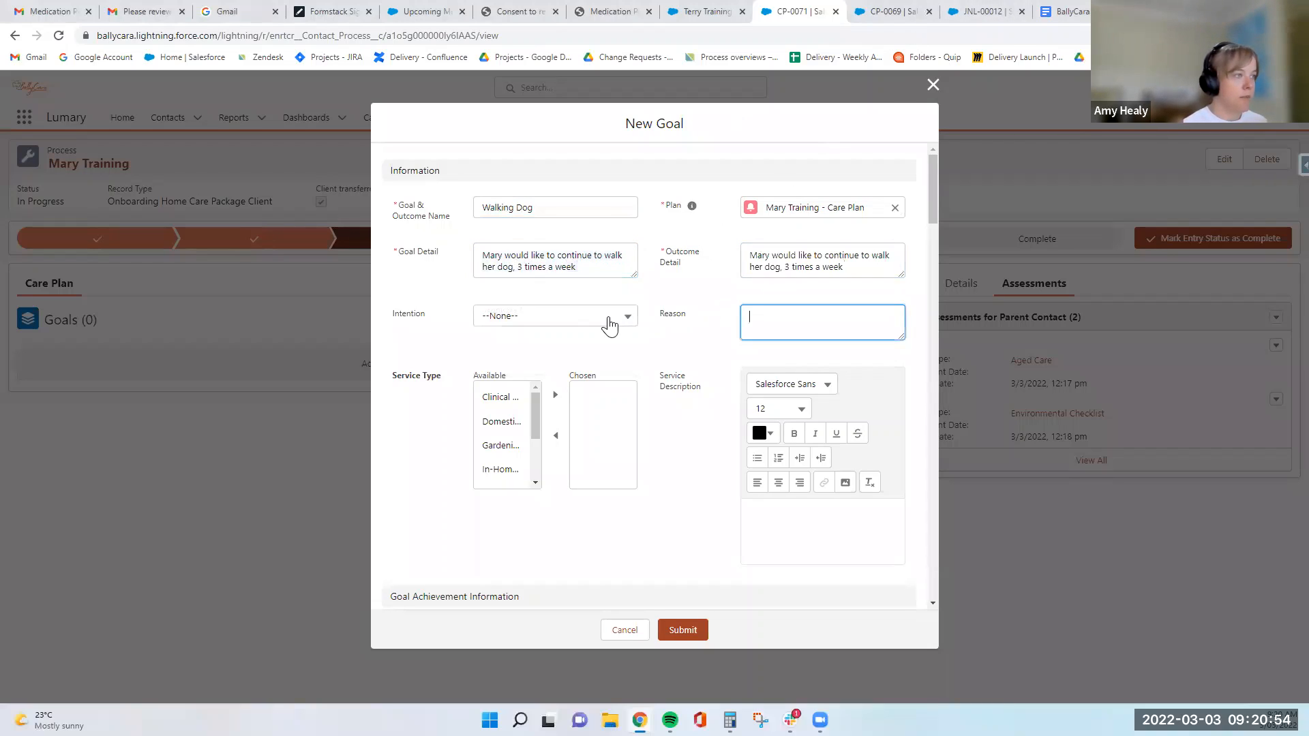
- Check the Intention options without choosing one, and add Clinical Care and the Domestic service type to the goal's chosen service types
{"action": "left_click", "coordinate": [609, 319]}
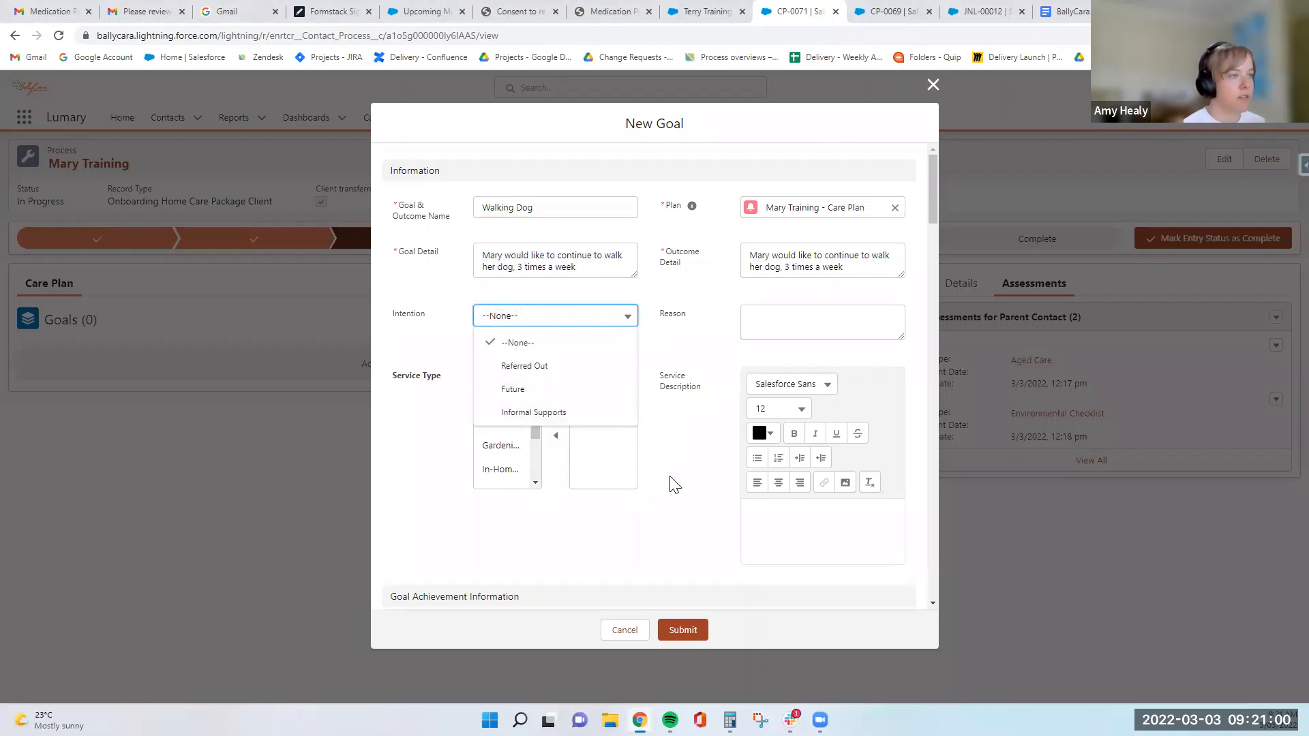
{"action": "left_click", "coordinate": [688, 456]}
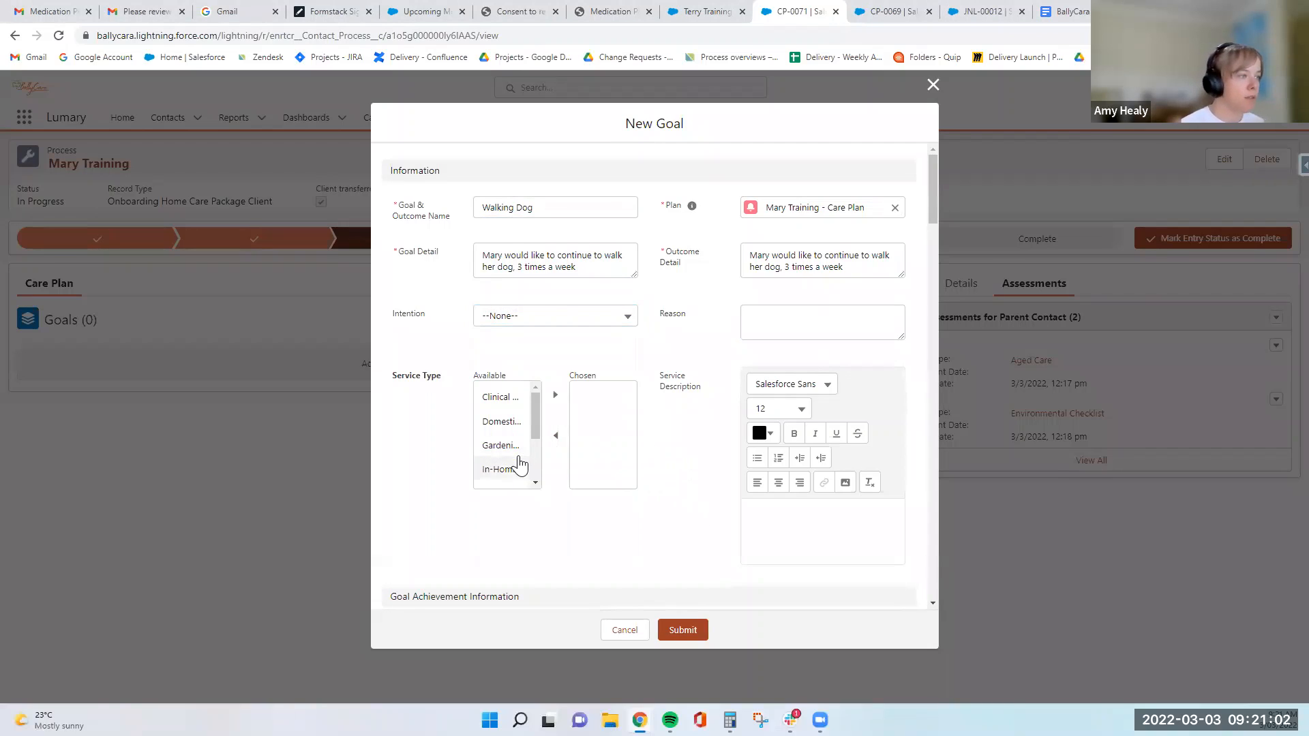
{"action": "scroll", "coordinate": [673, 415], "scroll_direction": "down", "scroll_amount": 1}
{"action": "scroll", "coordinate": [673, 414], "scroll_direction": "up", "scroll_amount": 1}
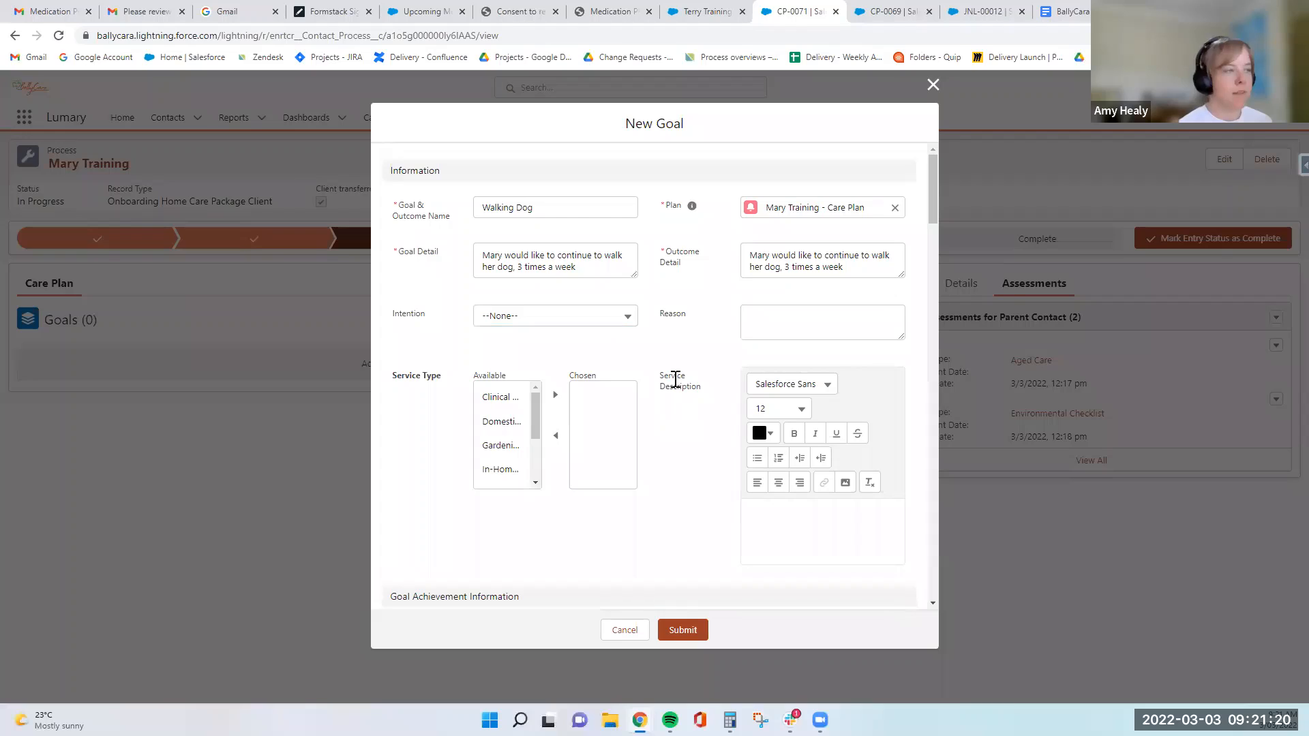
{"action": "left_click", "coordinate": [505, 399]}
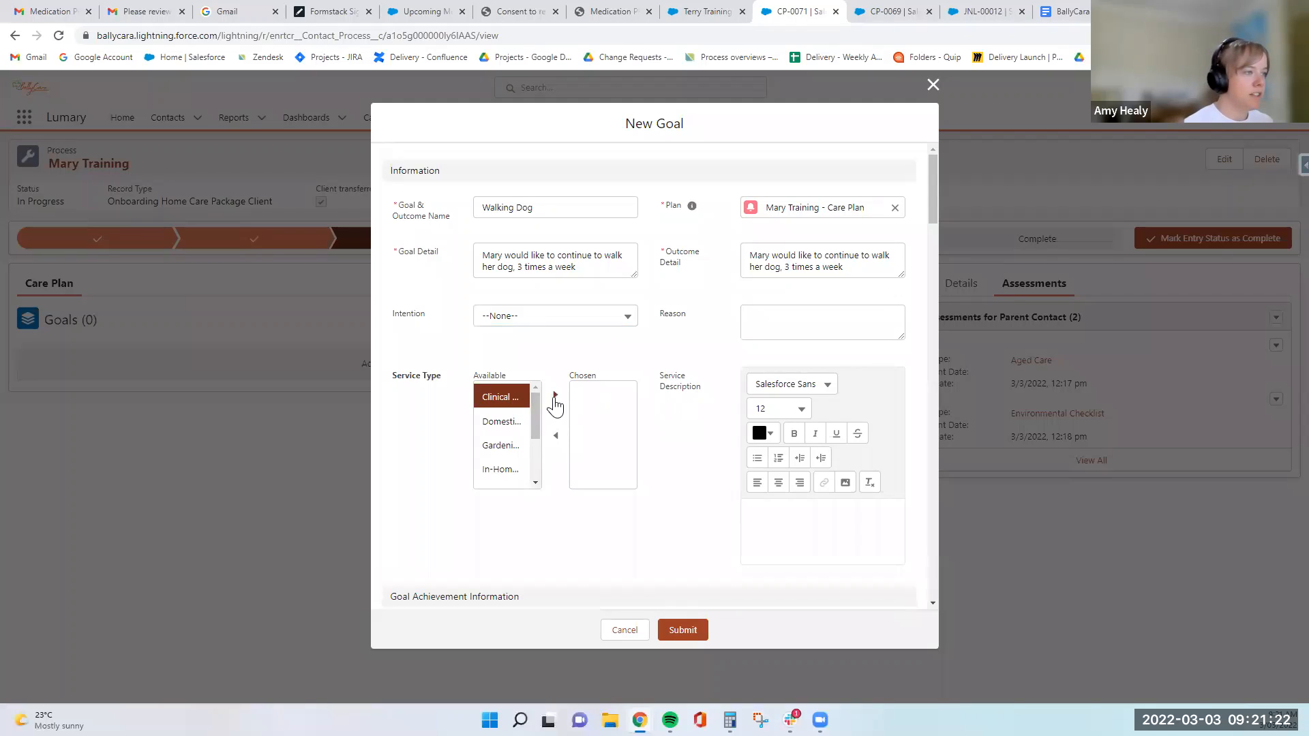
{"action": "left_click", "coordinate": [554, 402]}
{"action": "left_click", "coordinate": [503, 398]}
{"action": "left_click", "coordinate": [554, 397]}
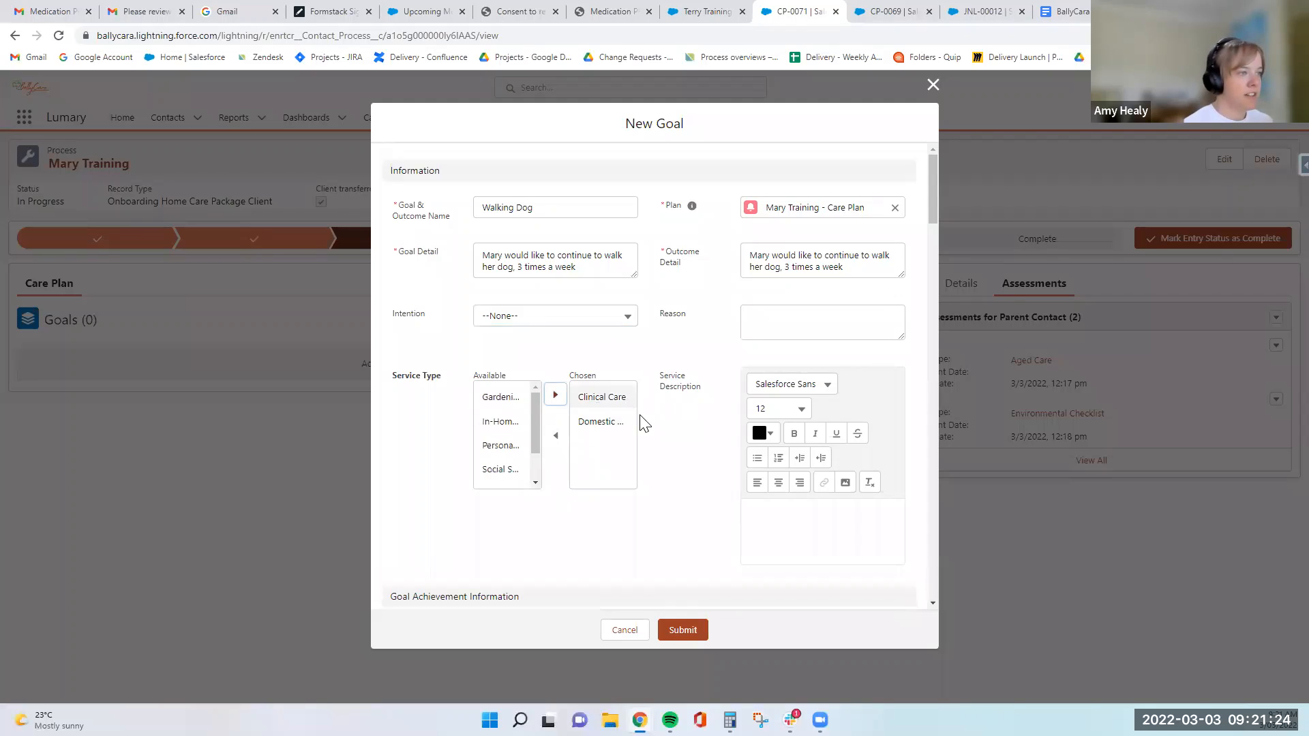
- Review the goal's achievement, CHSP Clients Only and step sections without filling them in, and submit the goal
{"action": "scroll", "coordinate": [678, 426], "scroll_direction": "down", "scroll_amount": 3}
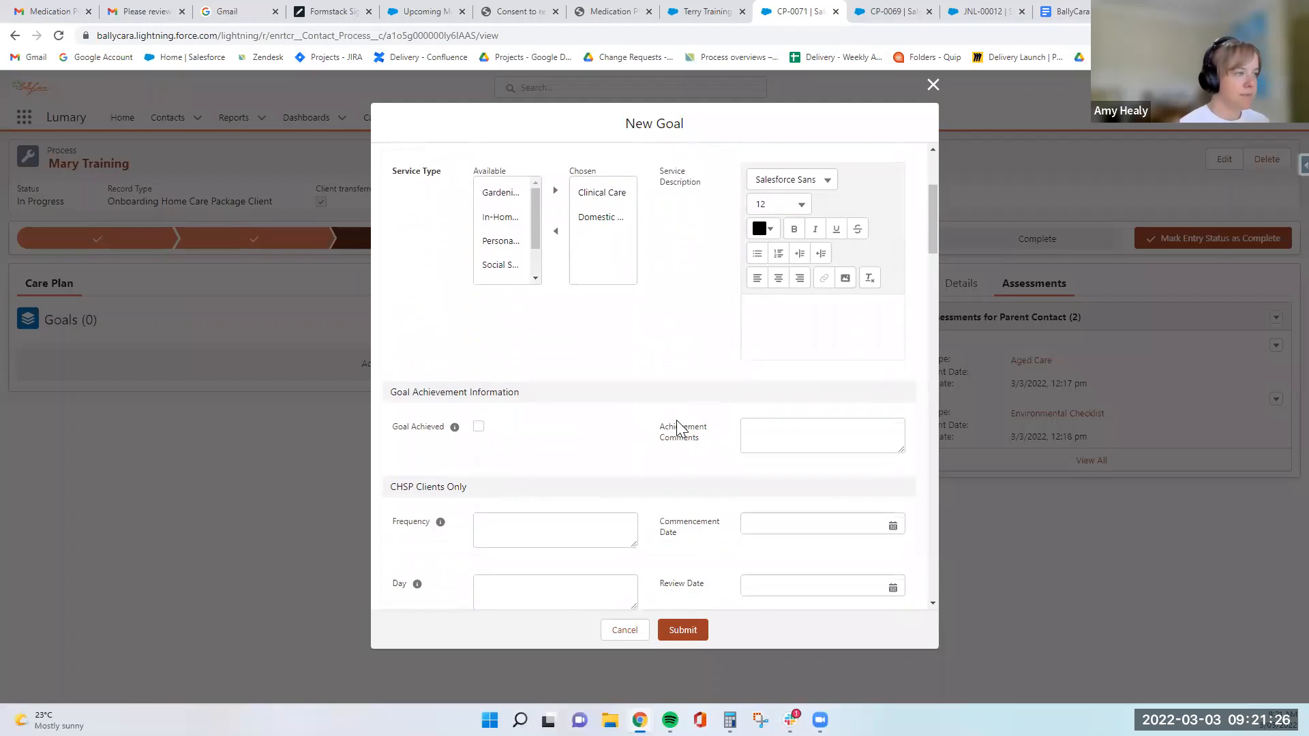
{"action": "scroll", "coordinate": [678, 426], "scroll_direction": "down", "scroll_amount": 3}
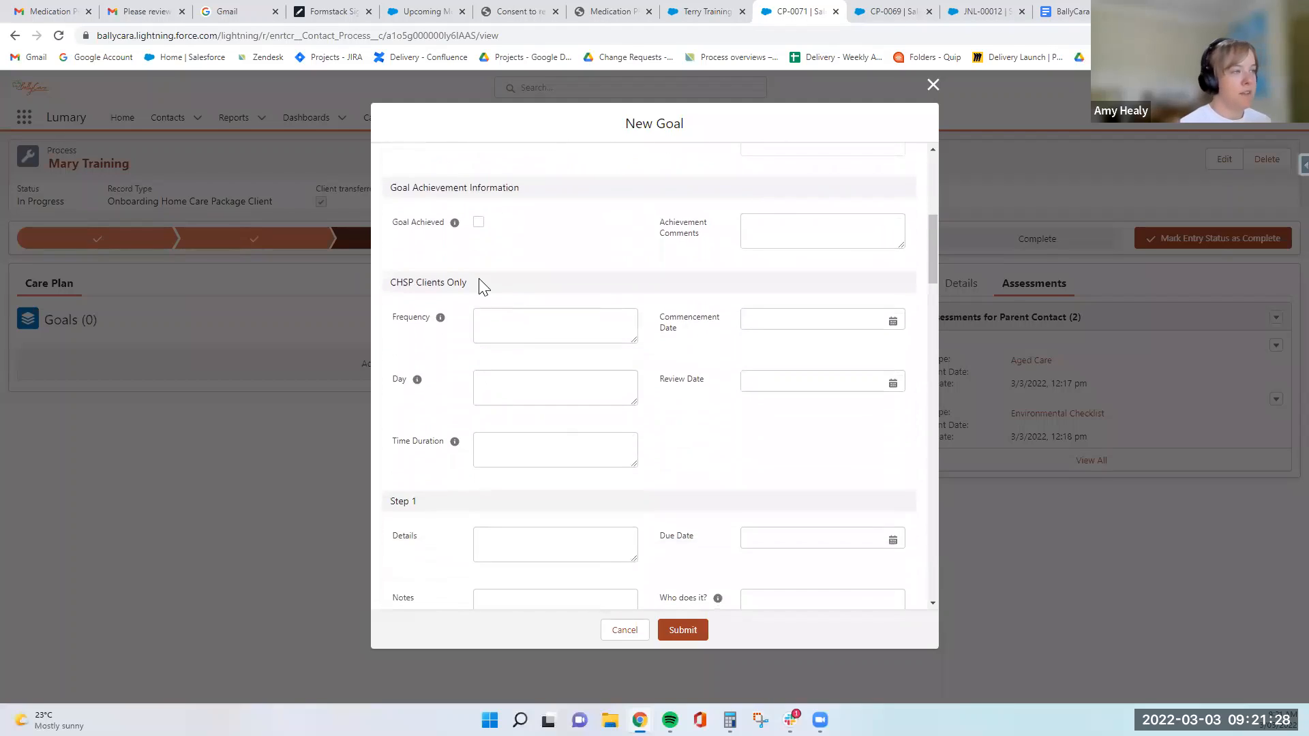
{"action": "left_click_drag", "start_coordinate": [469, 281], "coordinate": [392, 284]}
{"action": "left_click", "coordinate": [456, 355]}
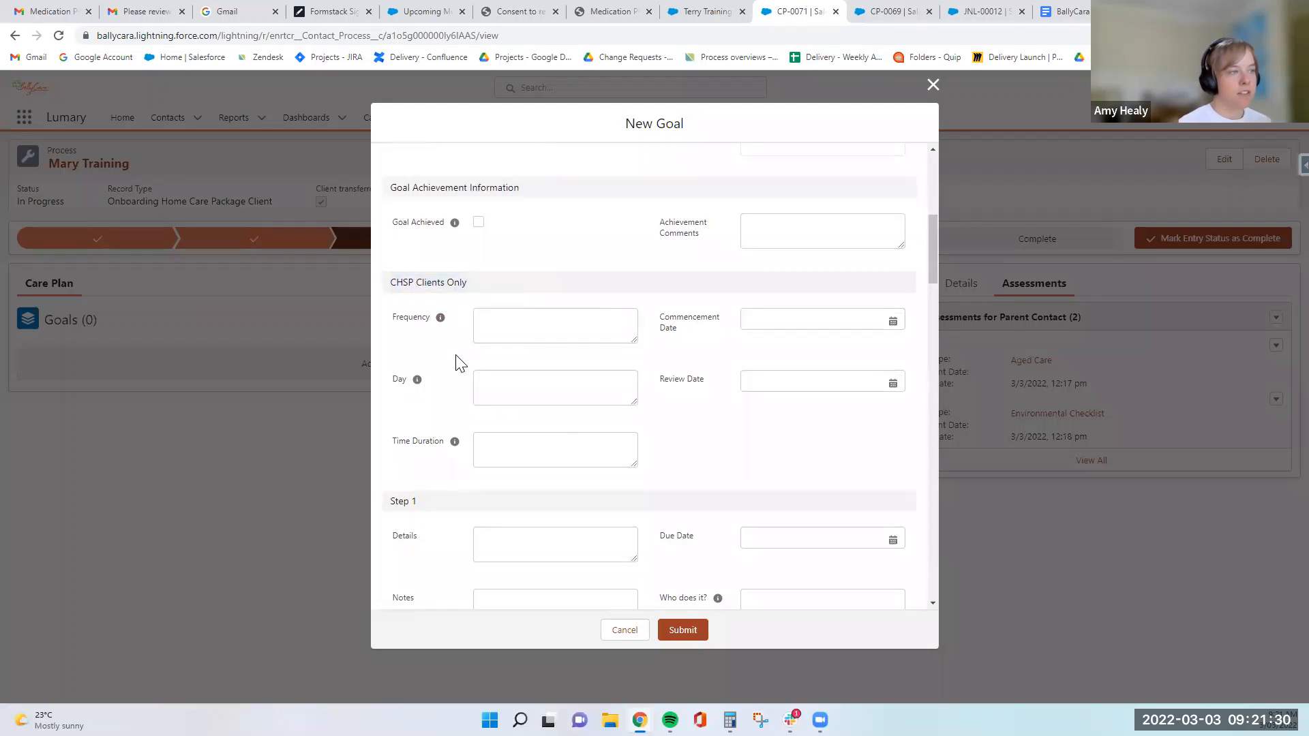
{"action": "scroll", "coordinate": [515, 383], "scroll_direction": "up", "scroll_amount": 6}
{"action": "scroll", "coordinate": [707, 424], "scroll_direction": "down", "scroll_amount": 5}
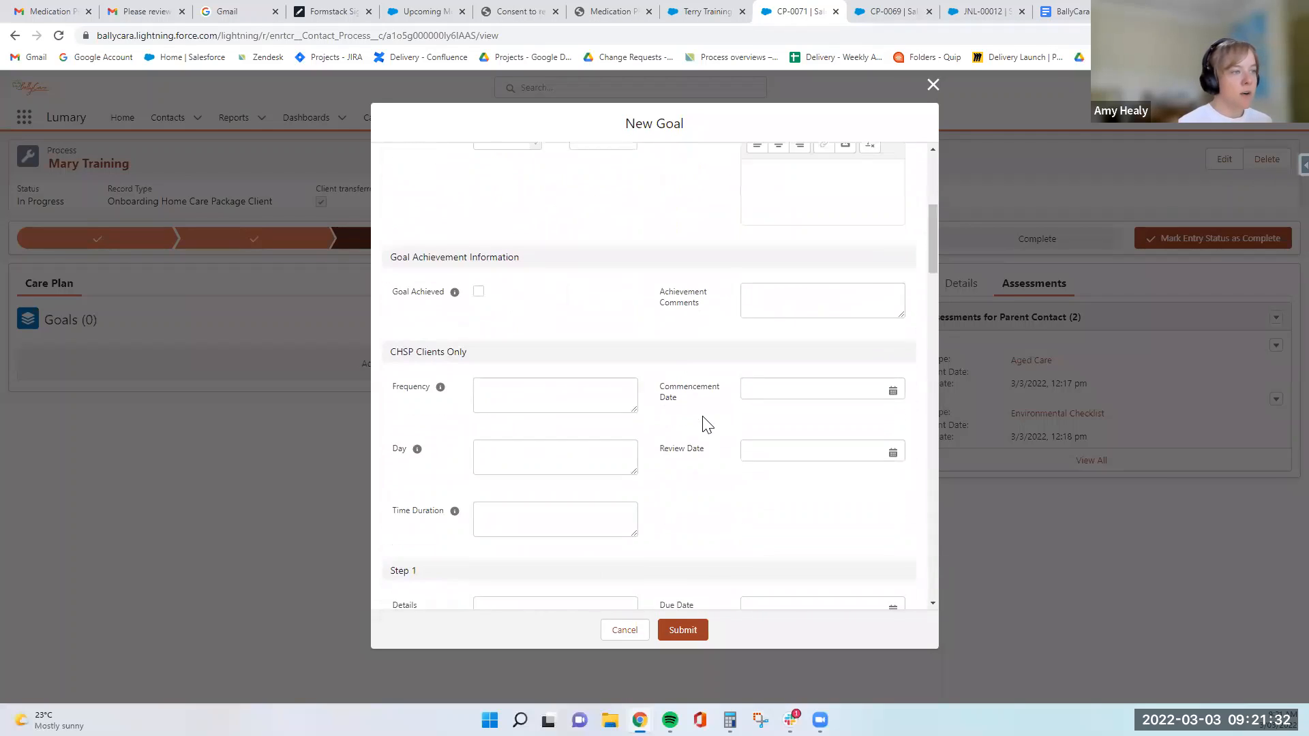
{"action": "scroll", "coordinate": [707, 424], "scroll_direction": "down", "scroll_amount": 5}
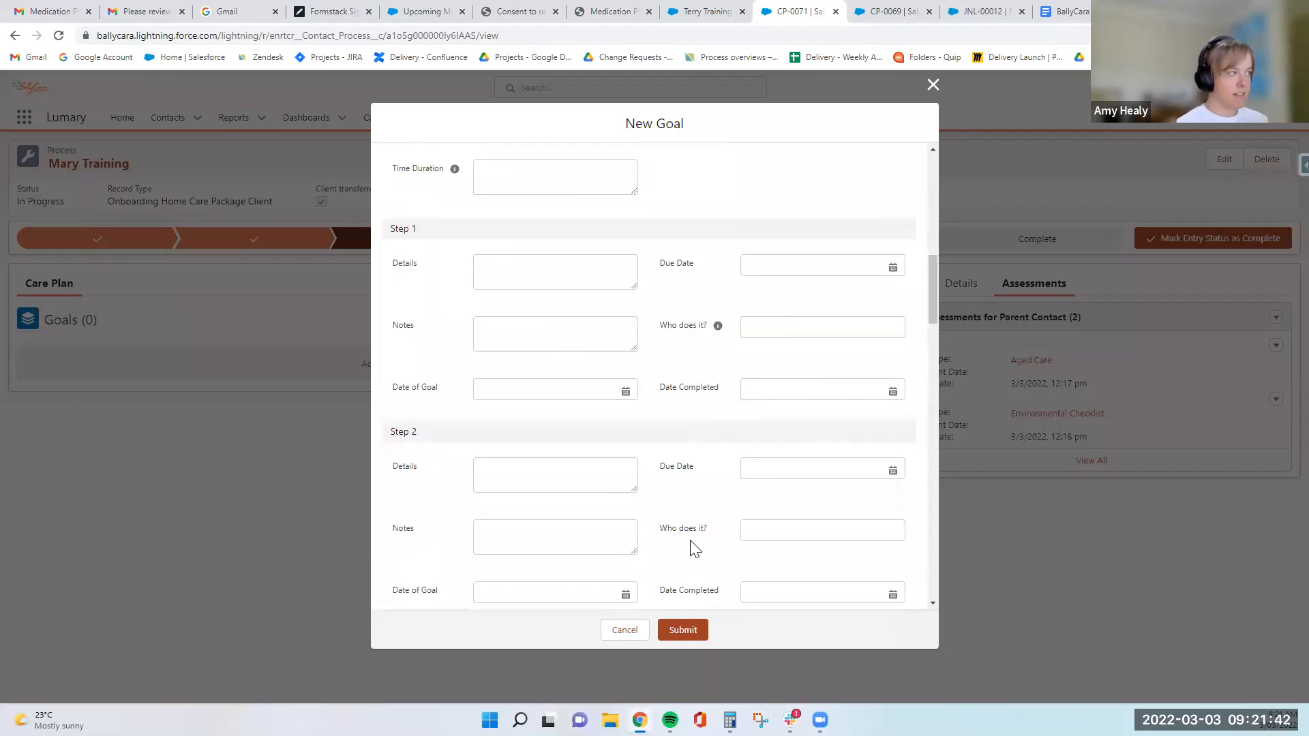
{"action": "scroll", "coordinate": [692, 543], "scroll_direction": "up", "scroll_amount": 10}
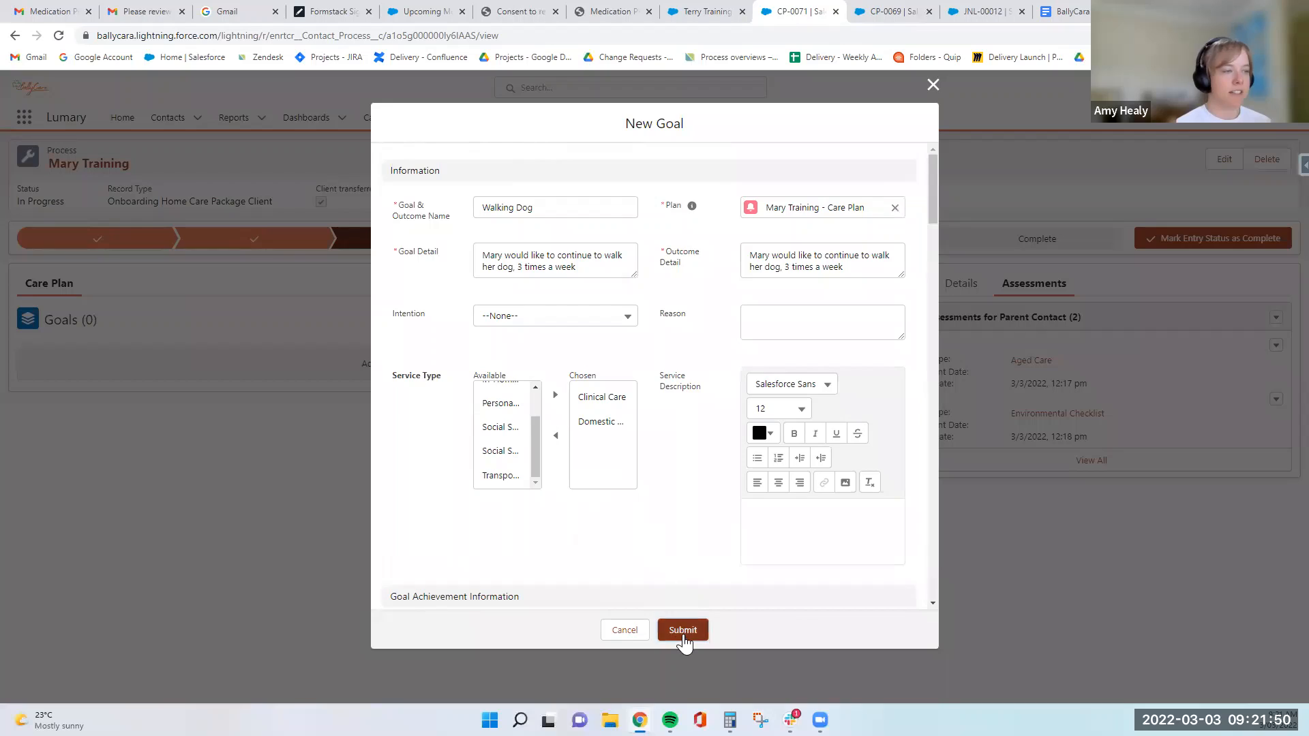
{"action": "left_click", "coordinate": [681, 631]}
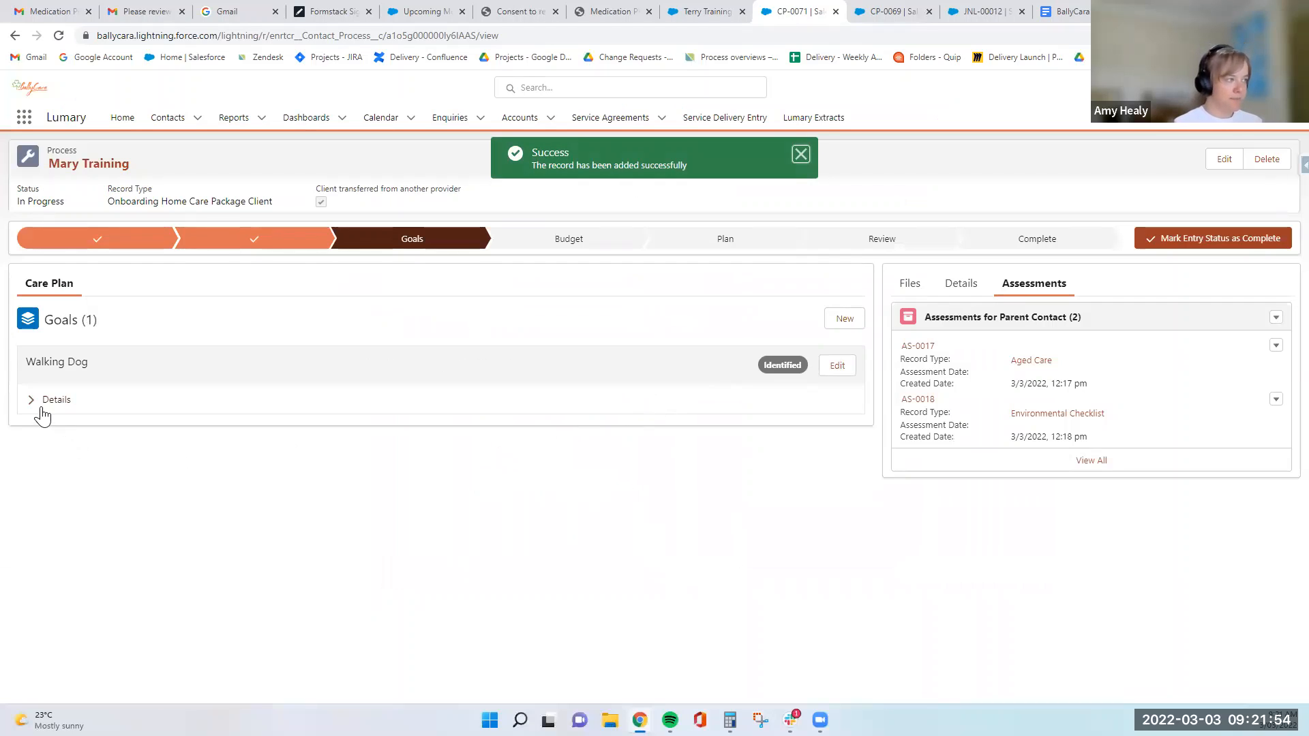
- Examine the Walking Dog goal's details, followed by the process's files, details and assessments
{"action": "left_click", "coordinate": [32, 401]}
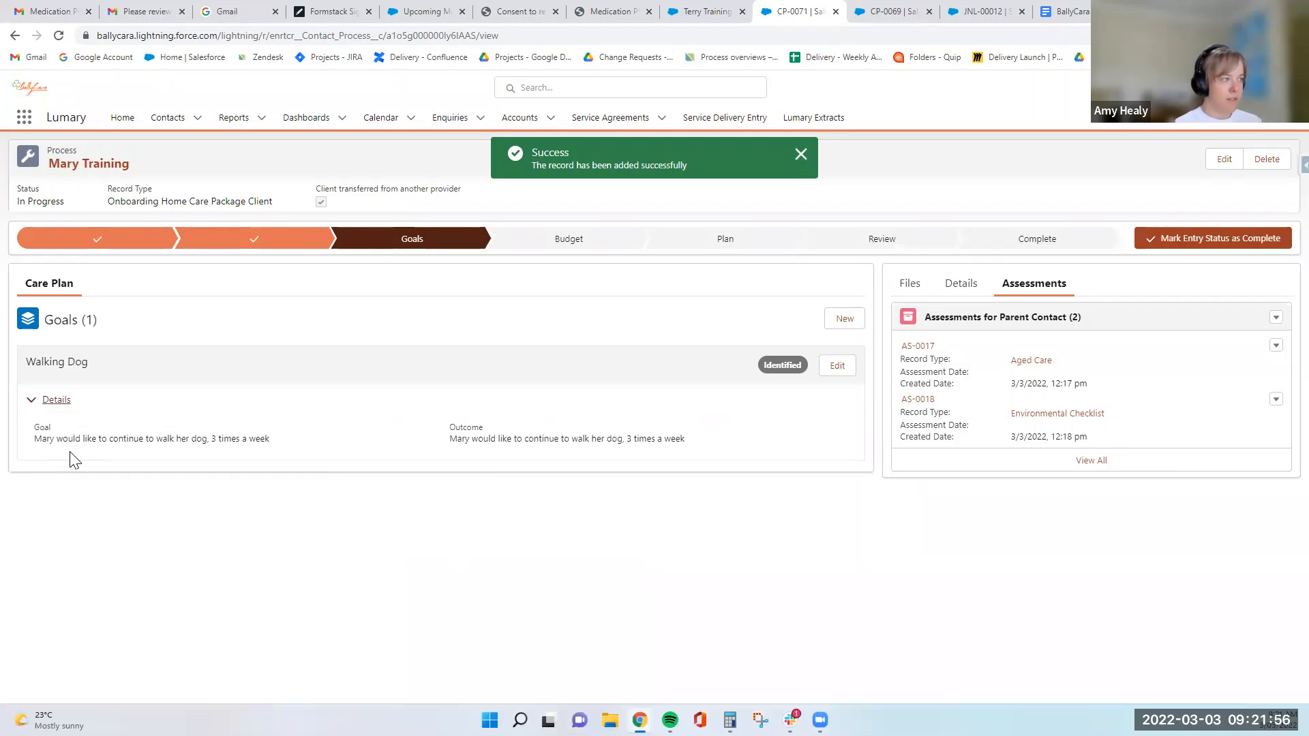
{"action": "left_click_drag", "start_coordinate": [34, 440], "coordinate": [727, 514]}
{"action": "left_click", "coordinate": [713, 524]}
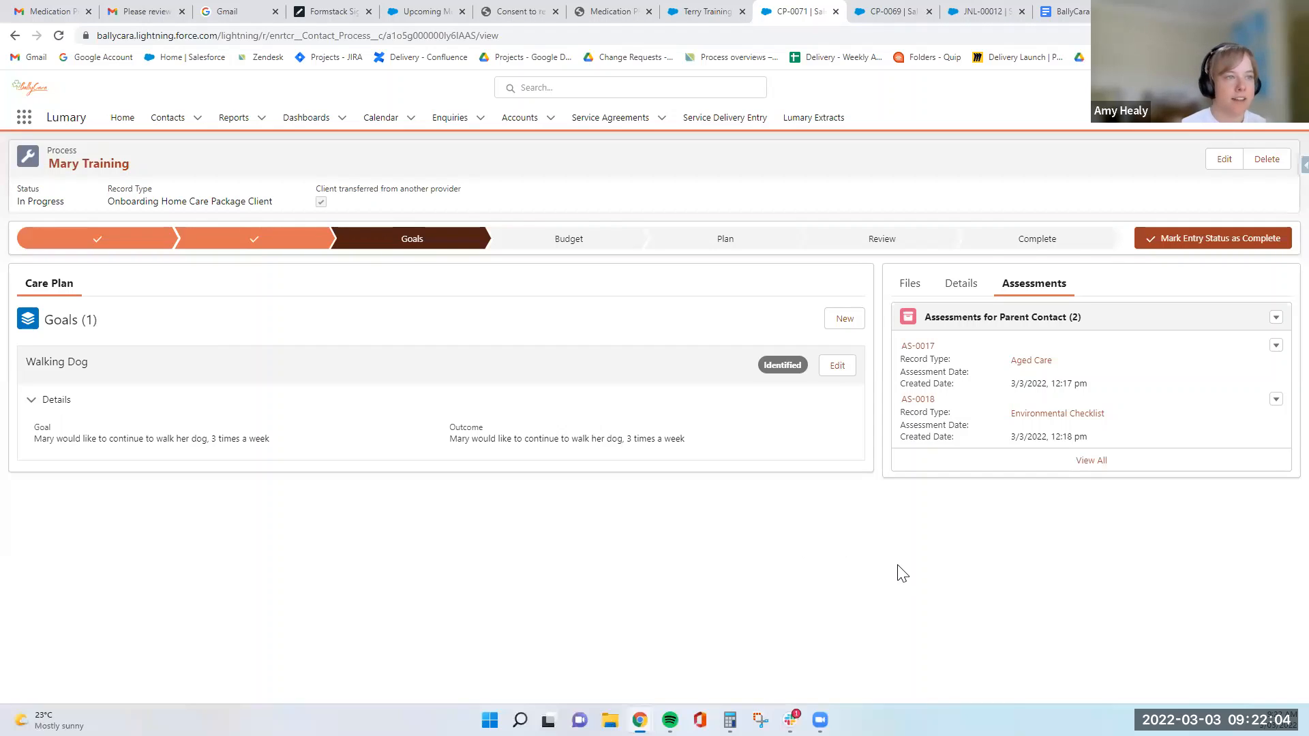
{"action": "left_click", "coordinate": [906, 287]}
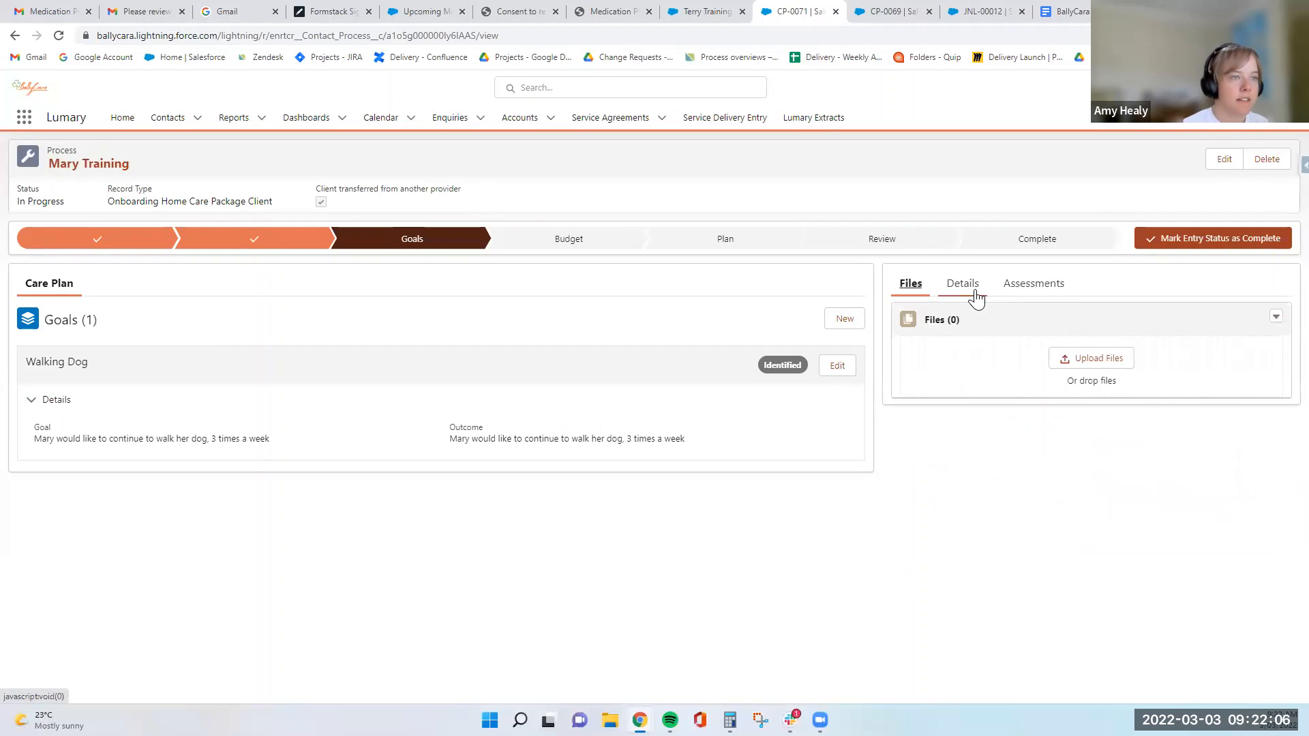
{"action": "left_click", "coordinate": [973, 291]}
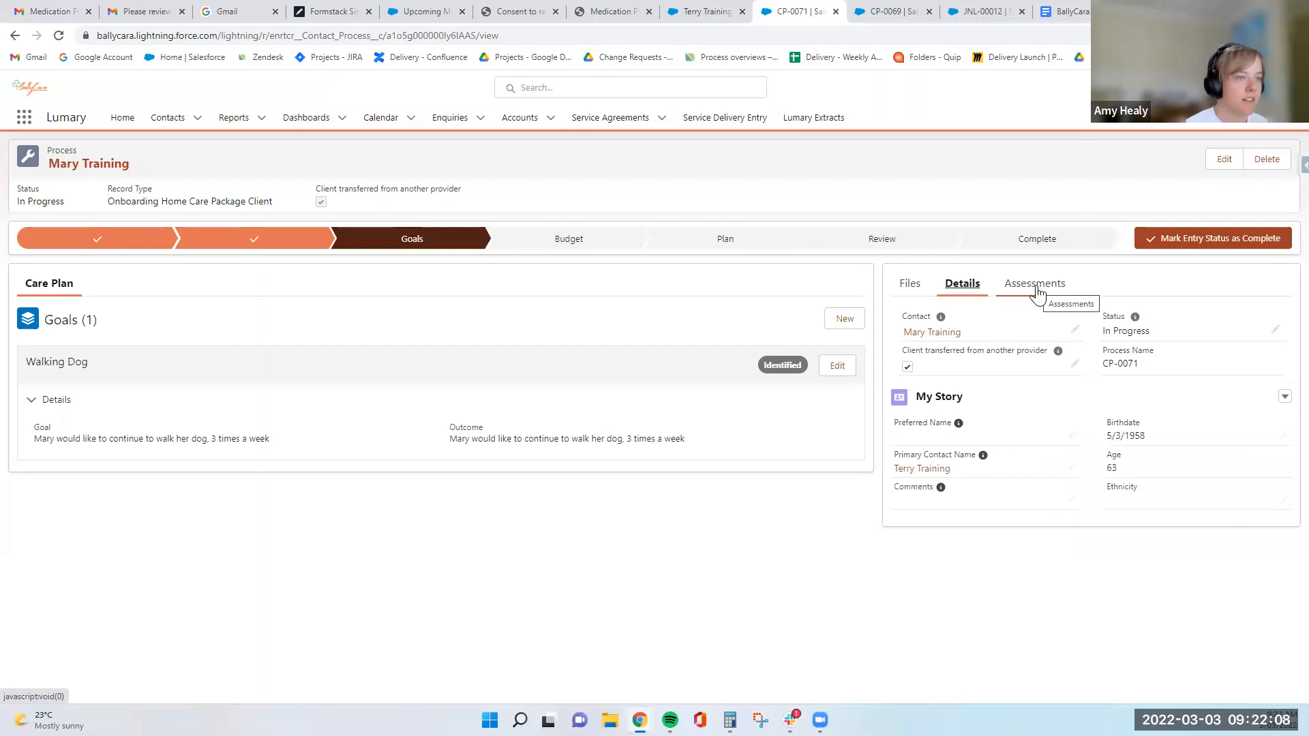
{"action": "left_click", "coordinate": [1037, 293]}
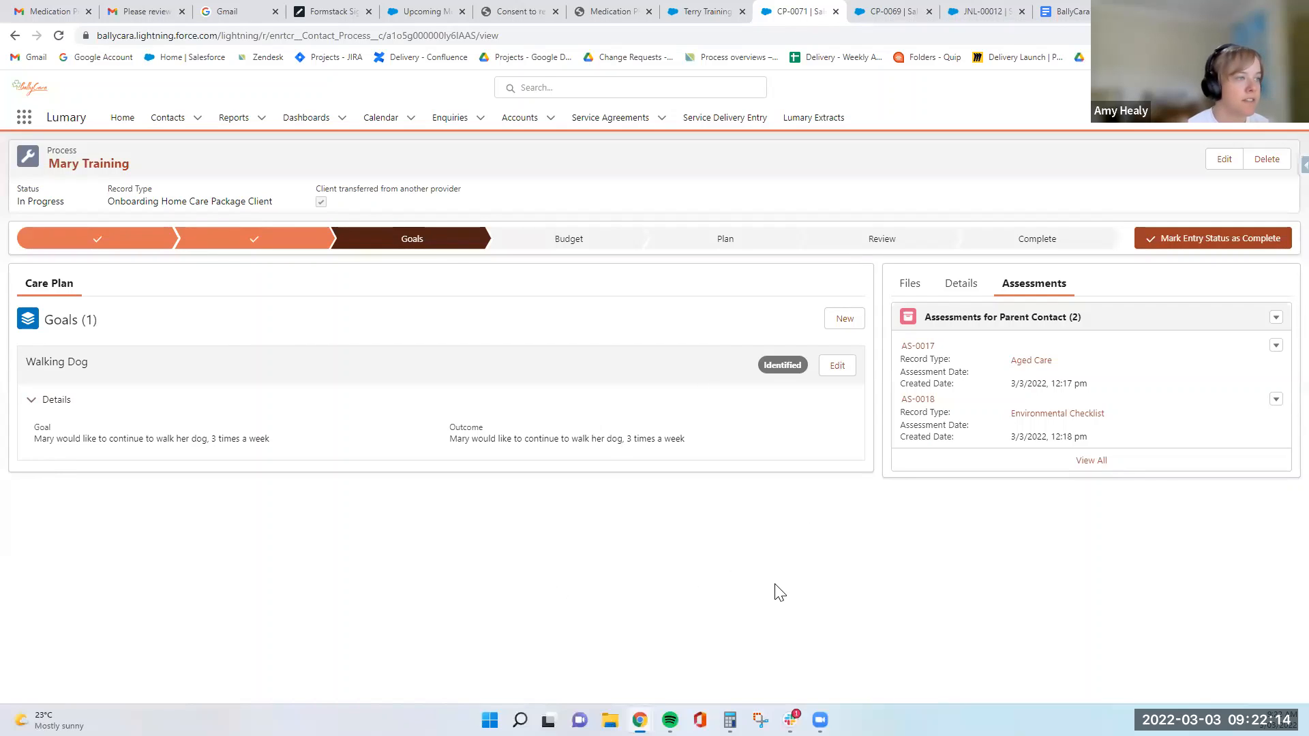
- Mark the Goals stage of the onboarding process as complete
{"action": "left_click", "coordinate": [1215, 250]}
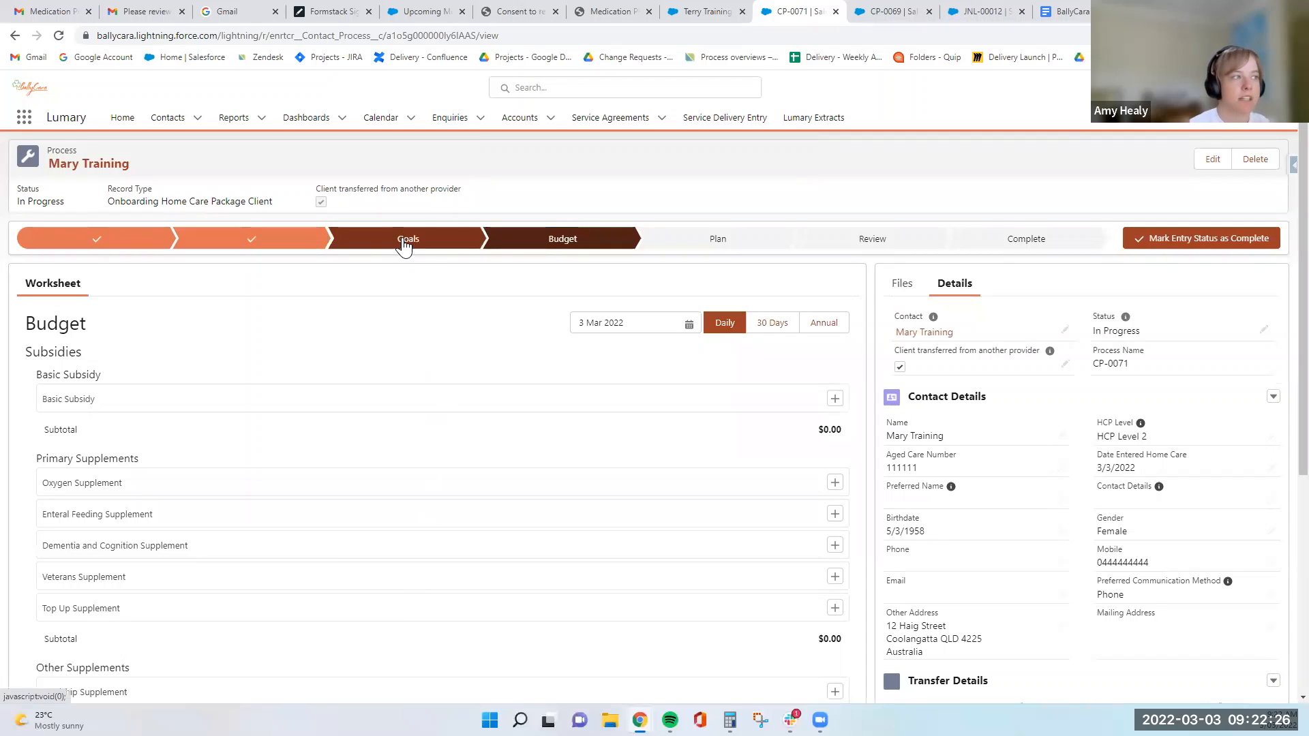
- Set Goals back as the current stage of the process, and return the current stage to Budget
{"action": "left_click", "coordinate": [404, 244]}
{"action": "left_click", "coordinate": [1227, 239]}
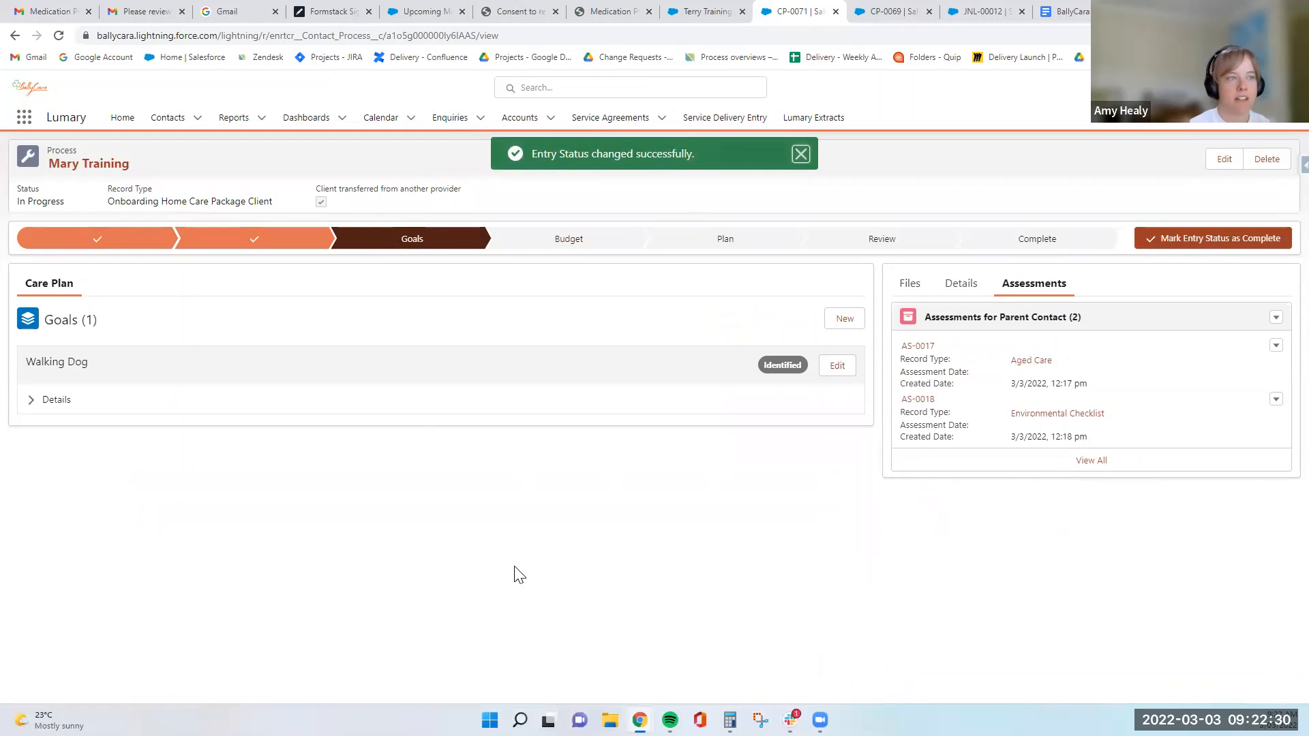
{"action": "left_click", "coordinate": [565, 242]}
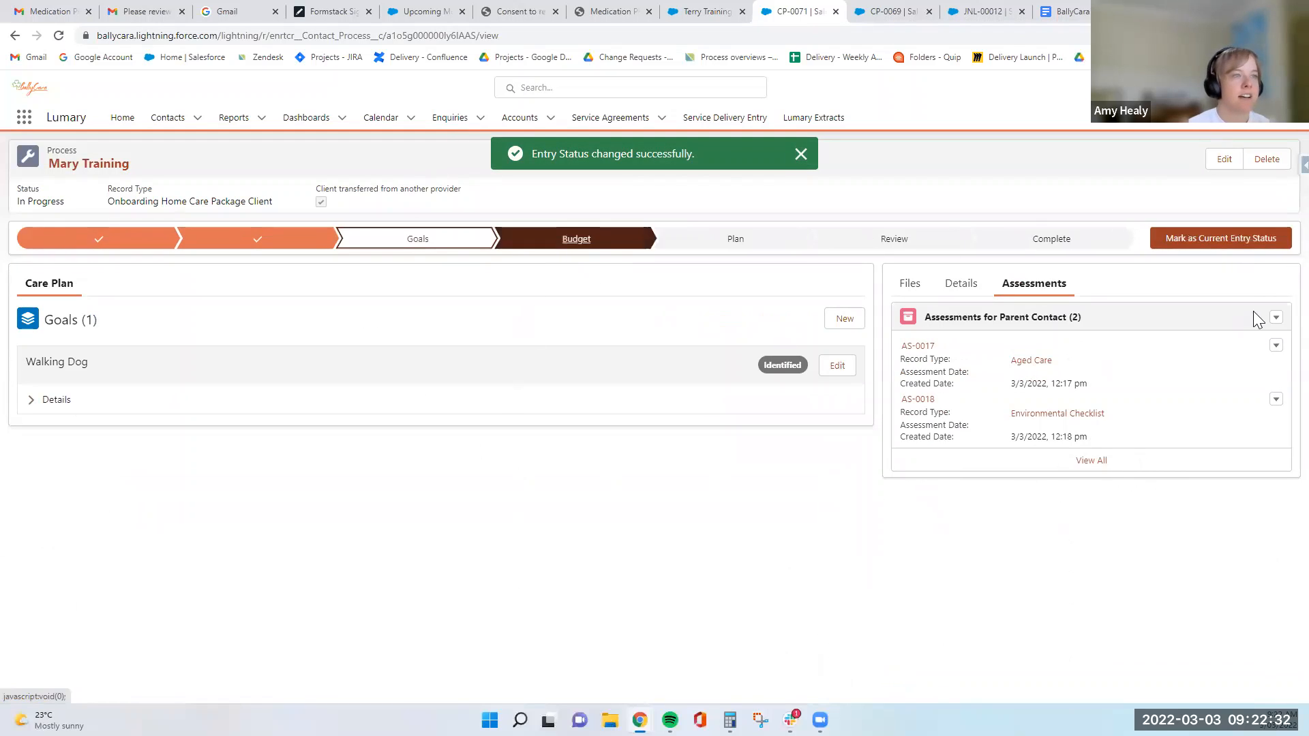
{"action": "left_click", "coordinate": [1235, 243]}
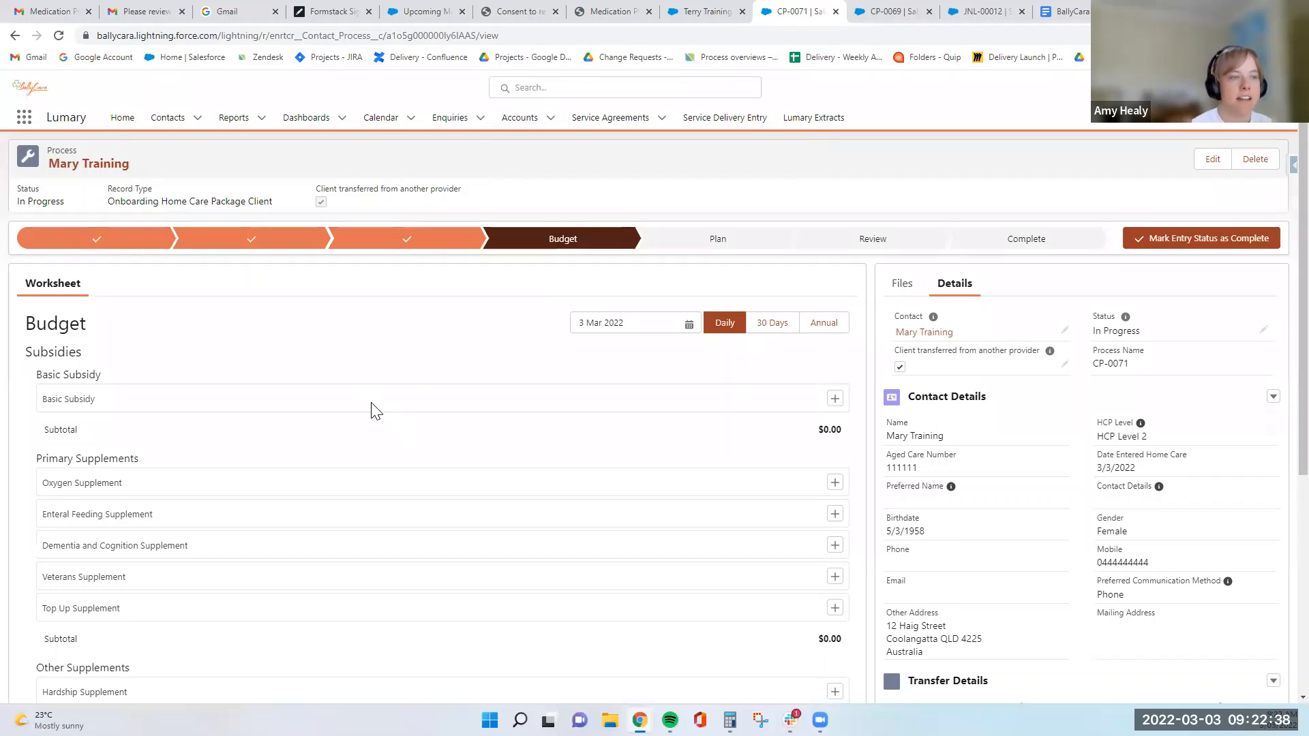
- Review the budget worksheet's subsidies and supplements, and add a basic subsidy at the Package Level 2 rate
{"action": "scroll", "coordinate": [343, 424], "scroll_direction": "down", "scroll_amount": 1}
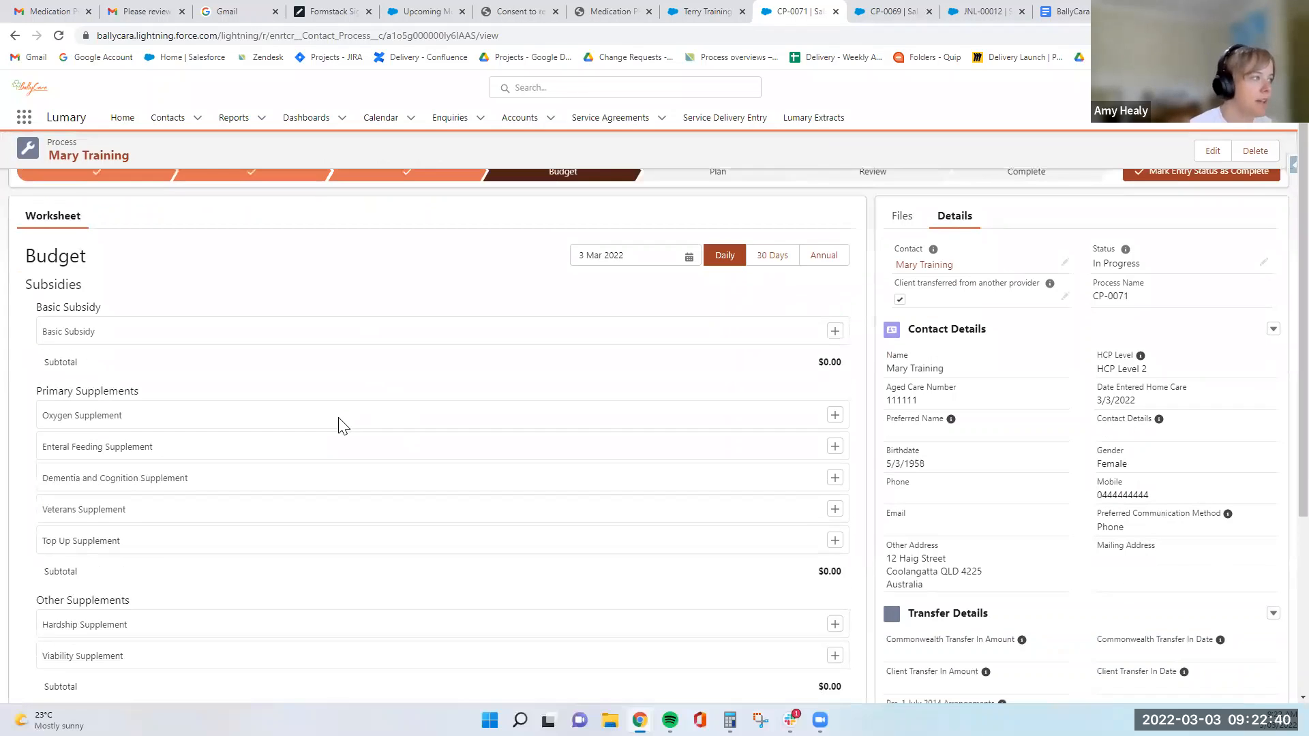
{"action": "scroll", "coordinate": [375, 355], "scroll_direction": "up", "scroll_amount": 1}
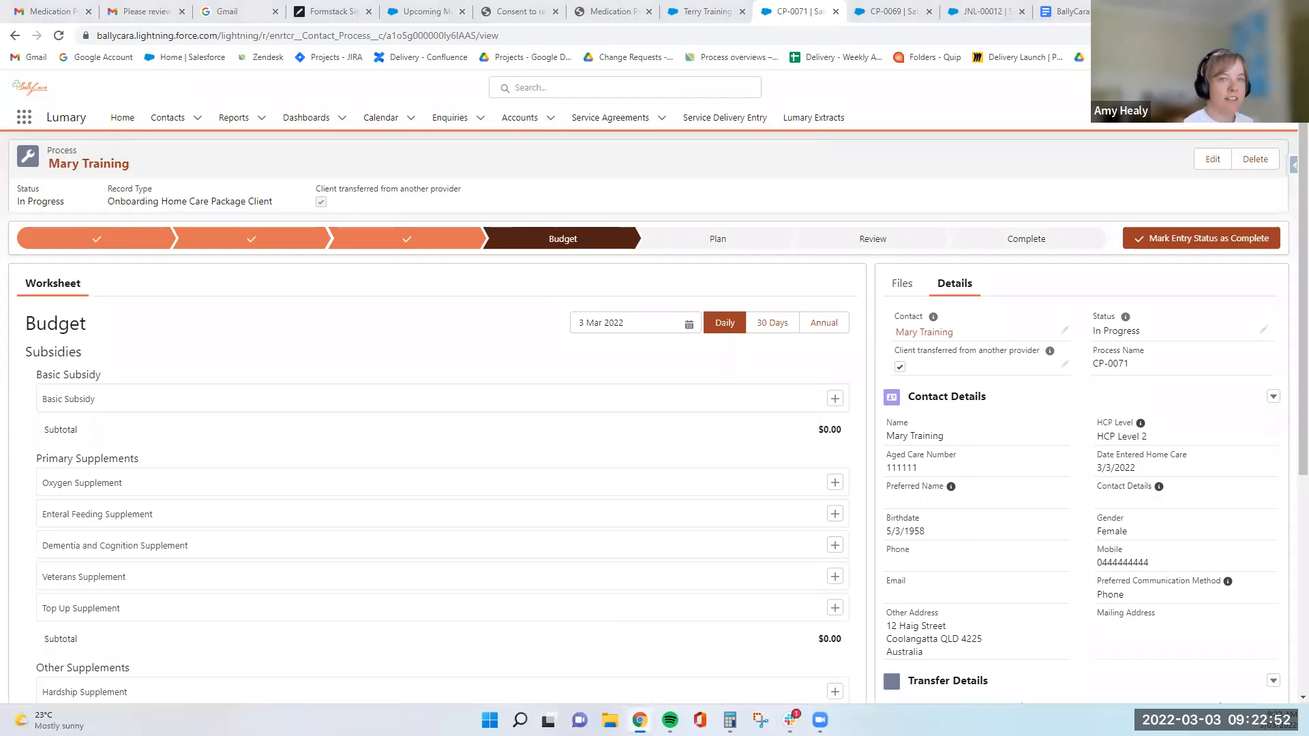
{"action": "scroll", "coordinate": [380, 383], "scroll_direction": "down", "scroll_amount": 1}
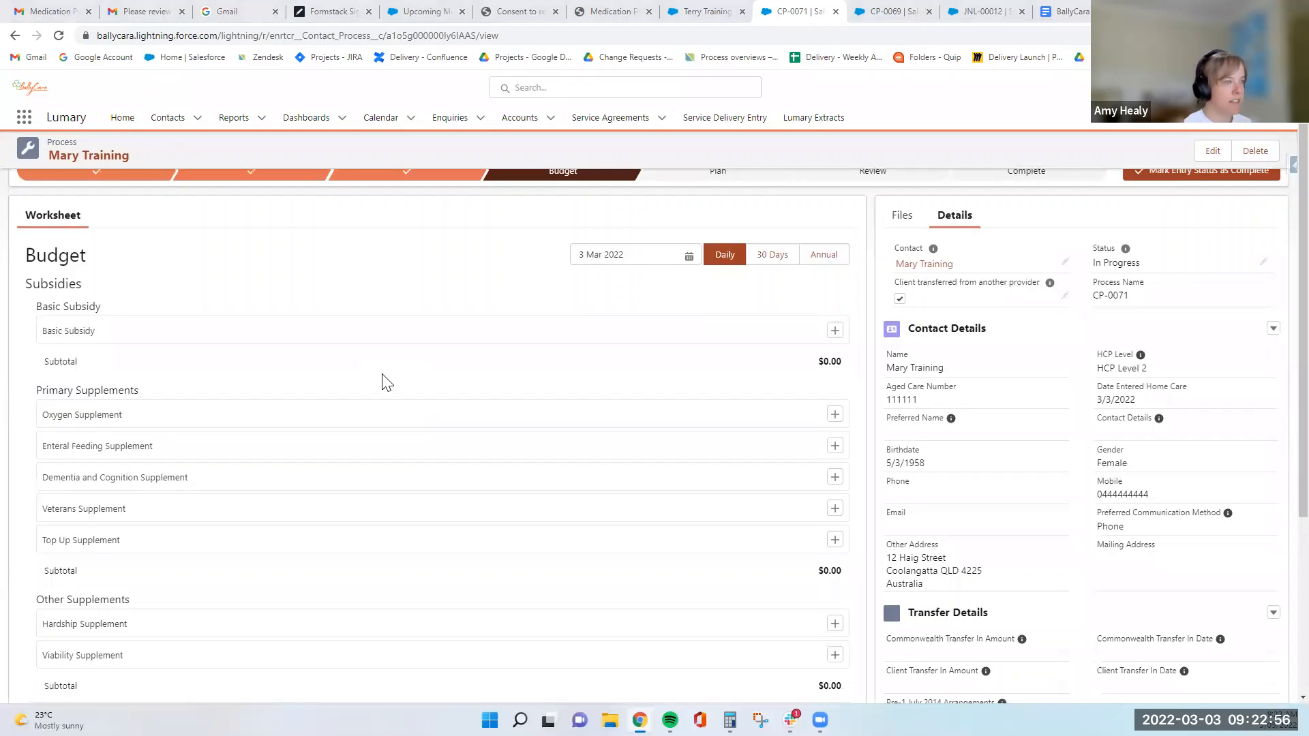
{"action": "scroll", "coordinate": [520, 476], "scroll_direction": "down", "scroll_amount": 5}
{"action": "scroll", "coordinate": [517, 484], "scroll_direction": "up", "scroll_amount": 5}
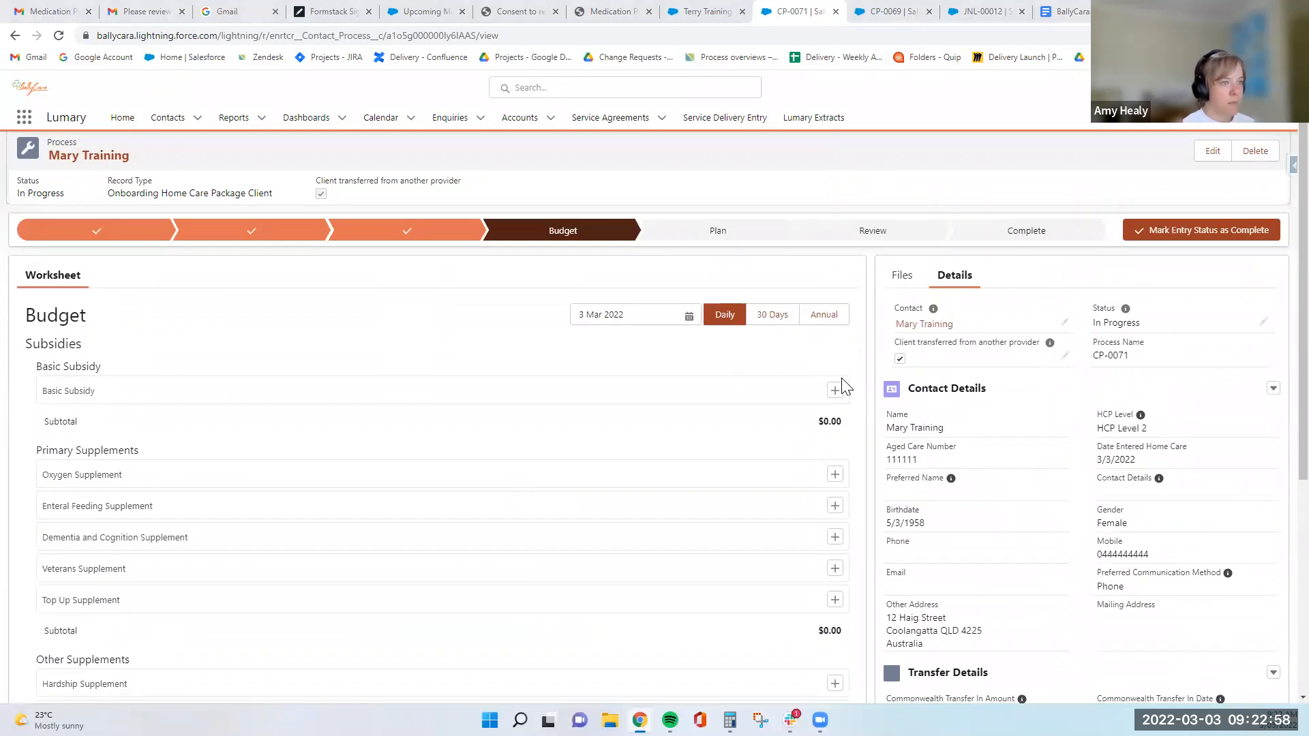
{"action": "left_click", "coordinate": [836, 390]}
{"action": "left_click", "coordinate": [557, 216]}
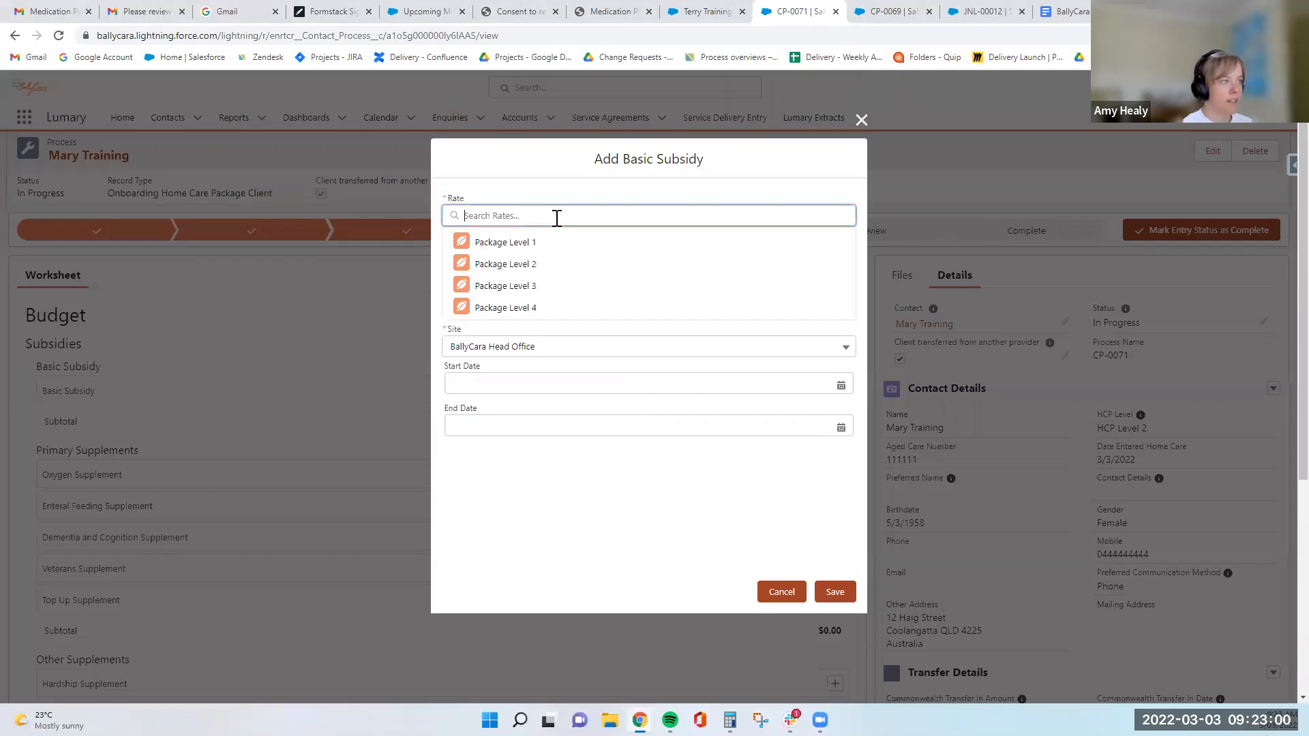
{"action": "left_click", "coordinate": [541, 266]}
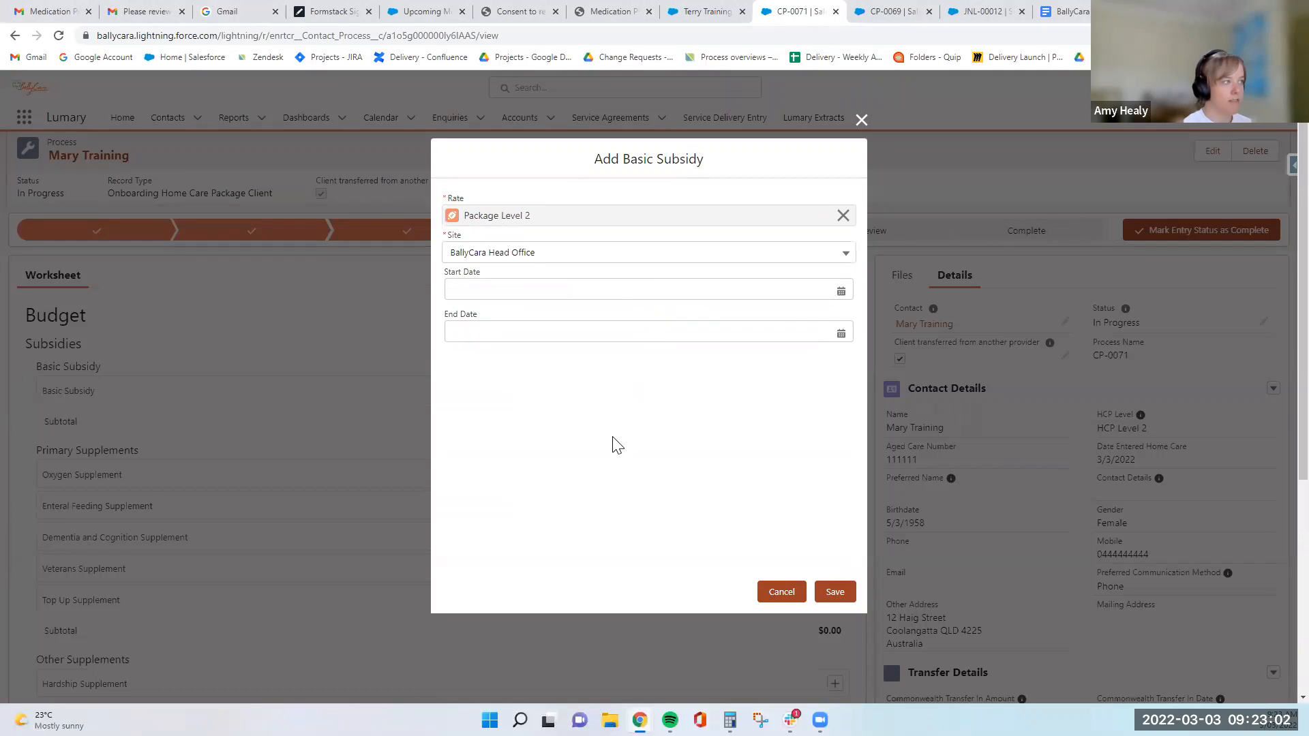
{"action": "left_click", "coordinate": [836, 592]}
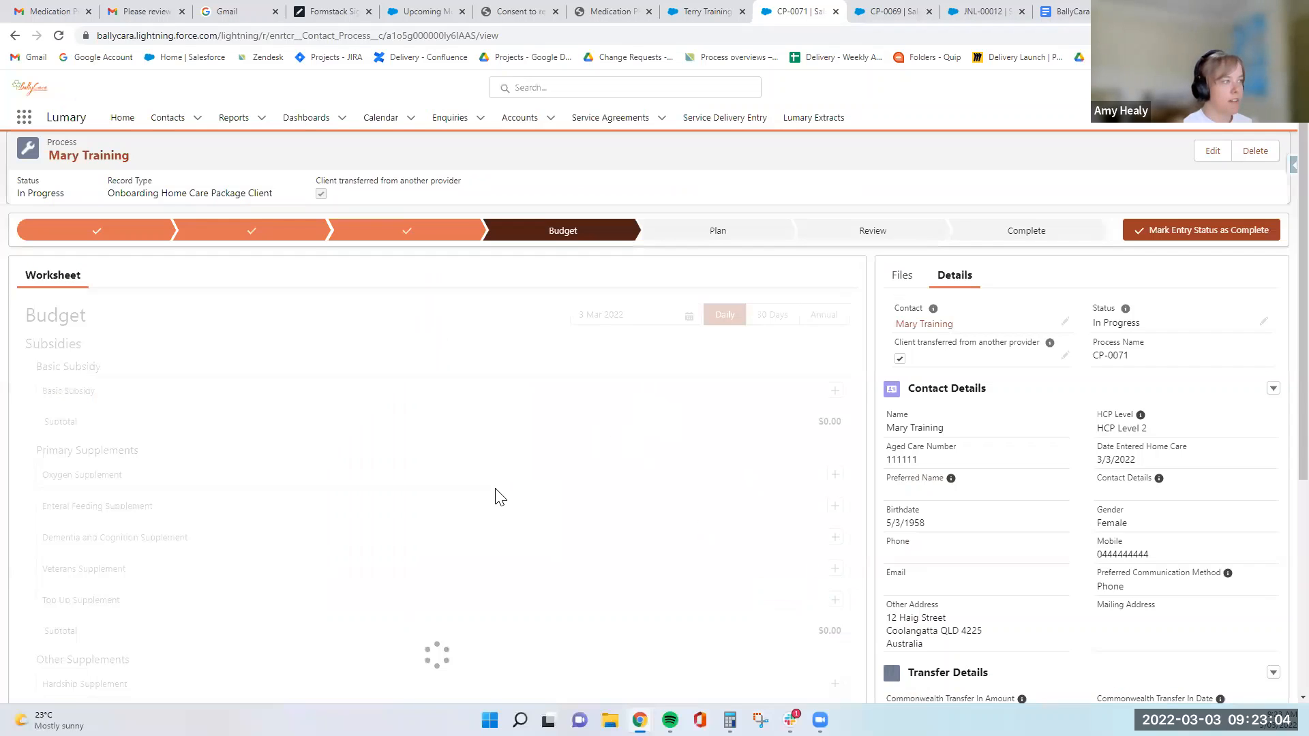
{"action": "scroll", "coordinate": [458, 381], "scroll_direction": "down", "scroll_amount": 1}
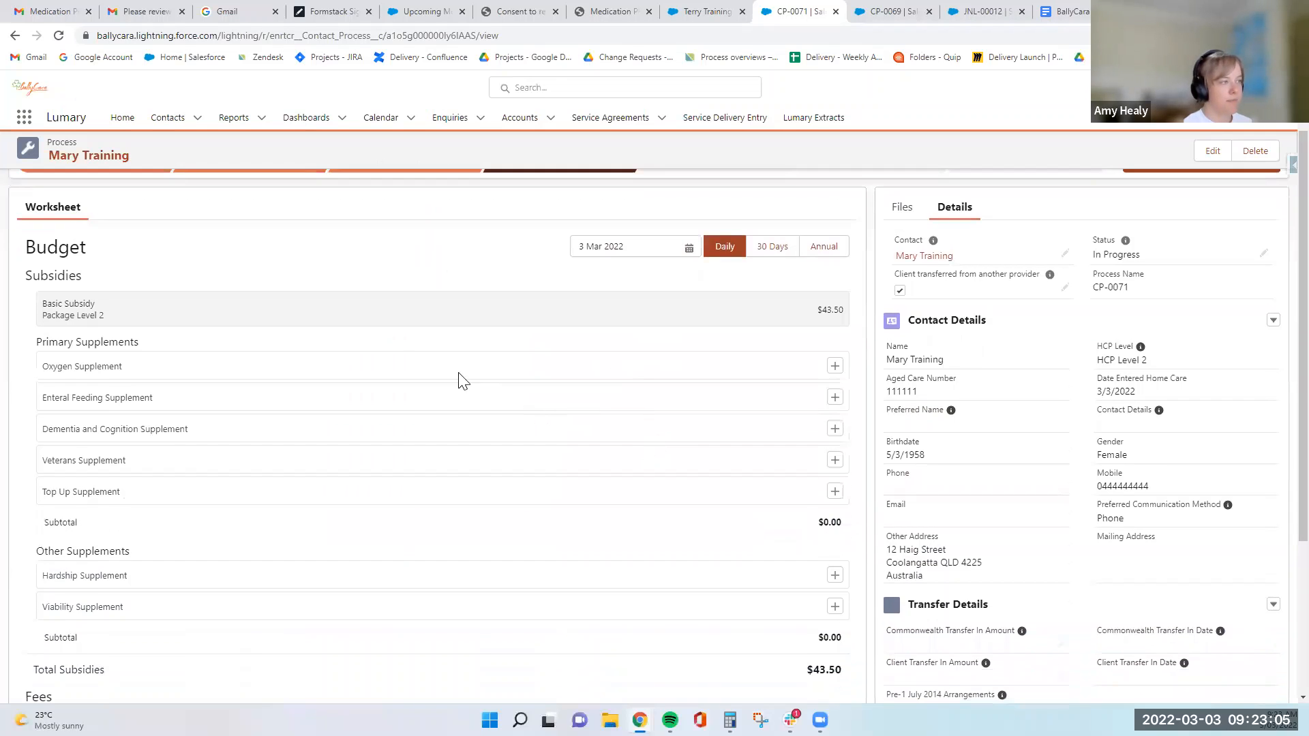
- Add the Oxygen Supplement to the budget for the BallyCara Head Office site, leaving the start and end dates blank
{"action": "left_click", "coordinate": [835, 366]}
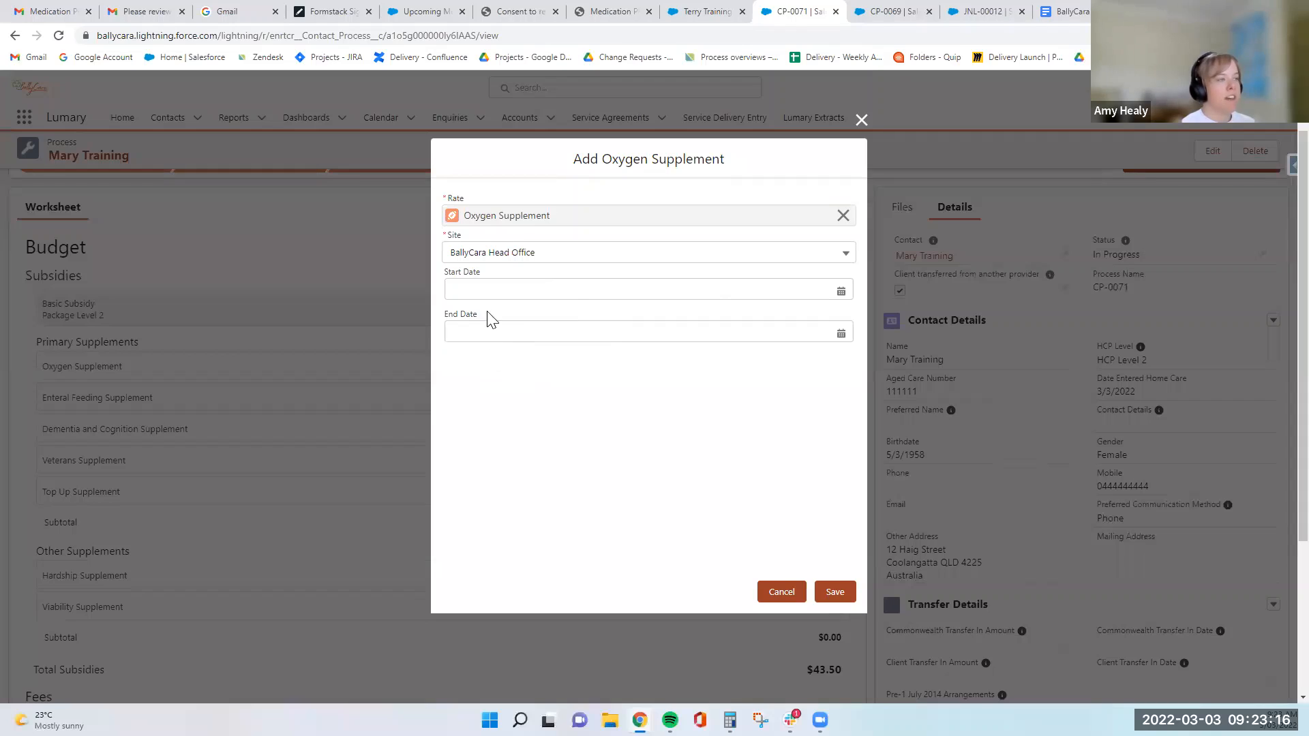
{"action": "left_click", "coordinate": [477, 294]}
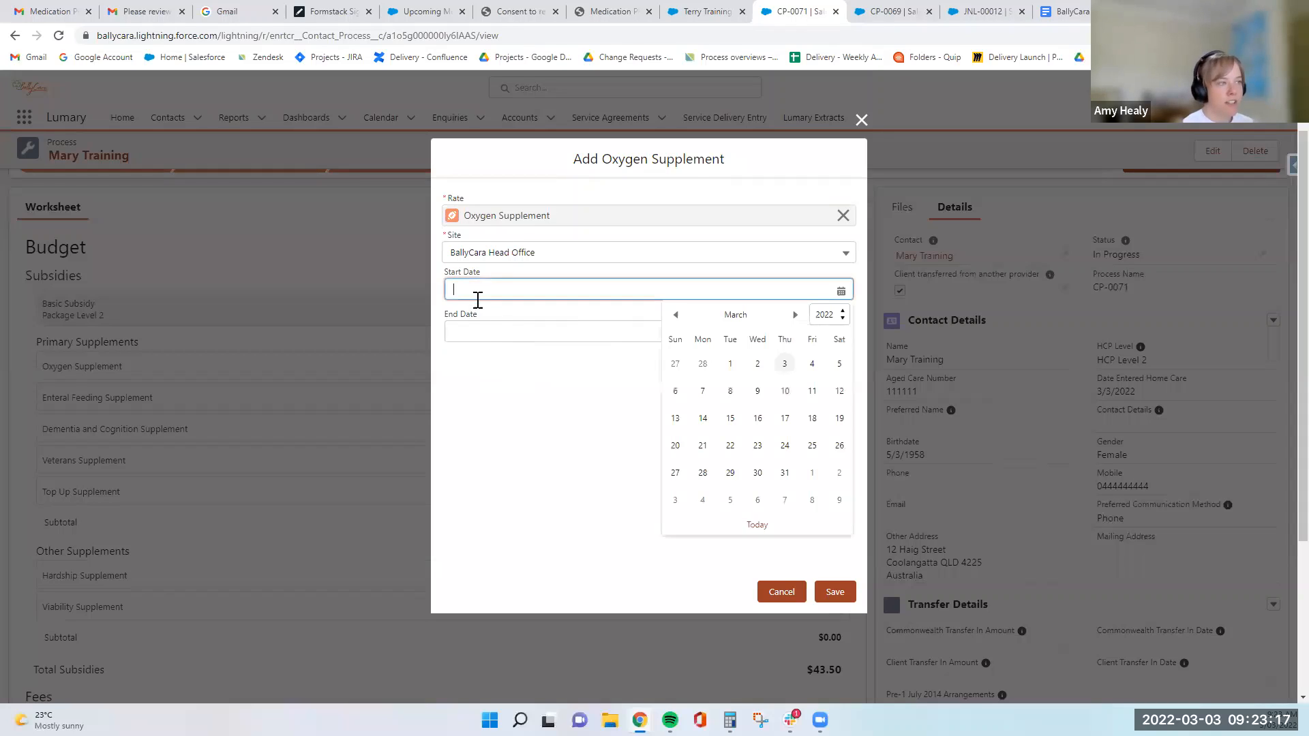
{"action": "left_click", "coordinate": [496, 395]}
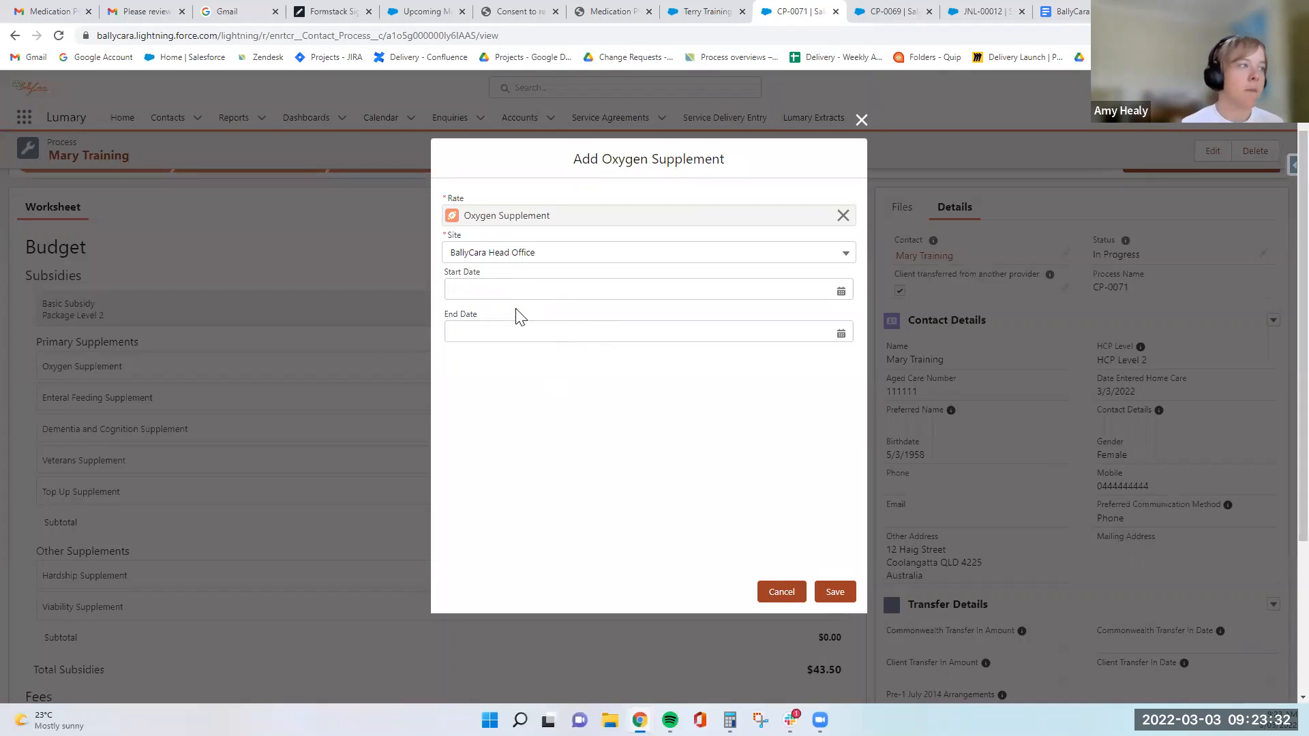
{"action": "left_click_drag", "start_coordinate": [487, 272], "coordinate": [443, 277]}
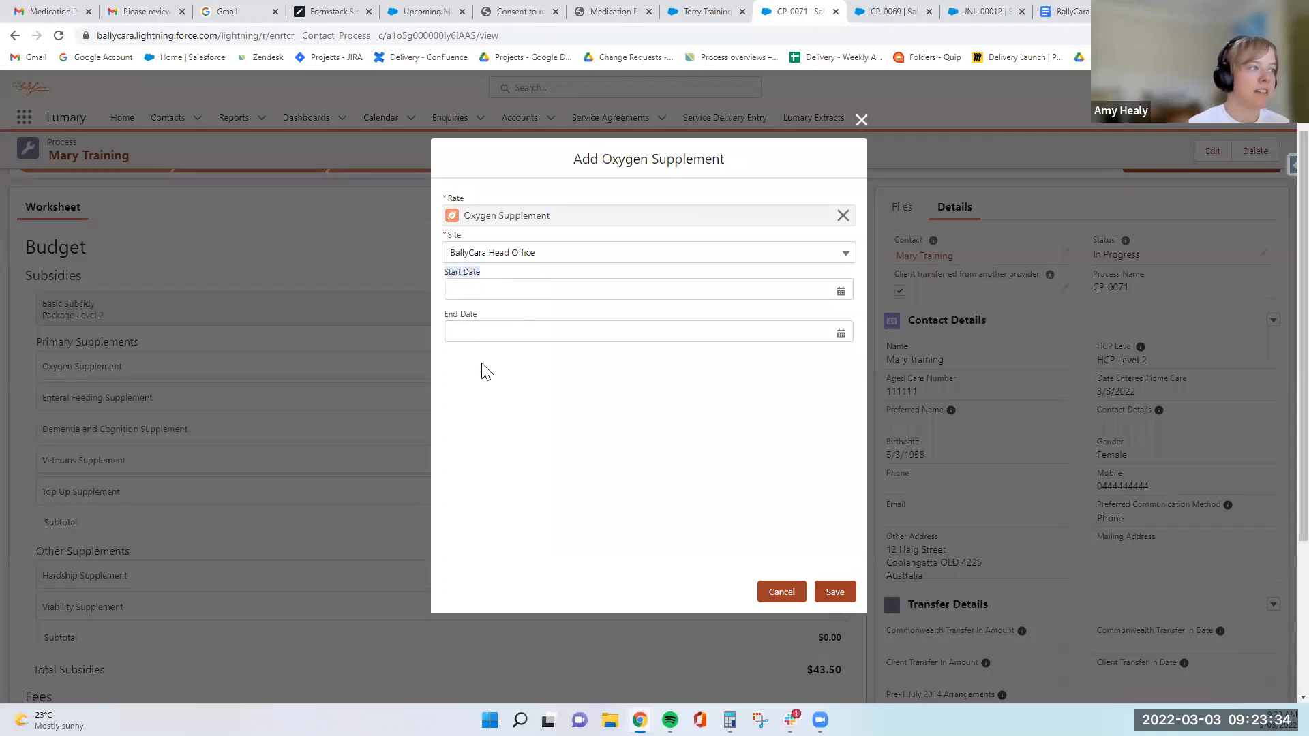
{"action": "left_click", "coordinate": [488, 385]}
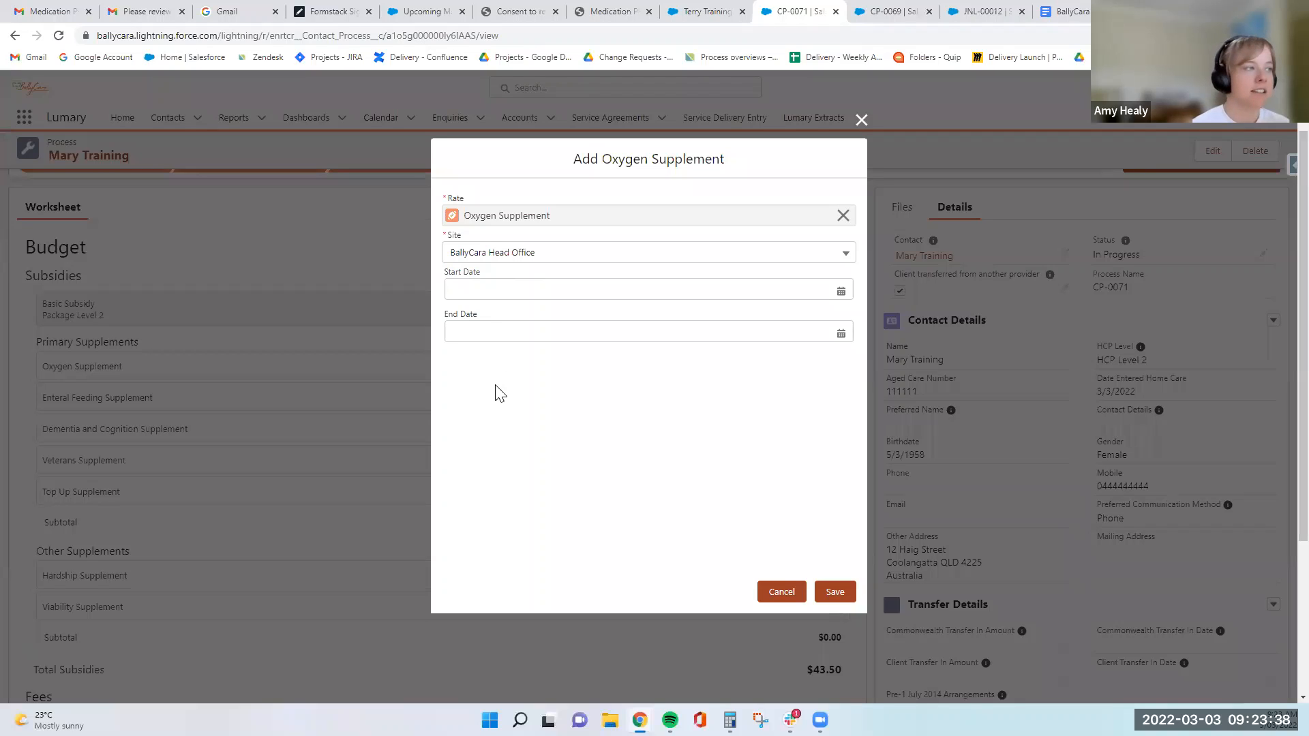
{"action": "left_click", "coordinate": [833, 593]}
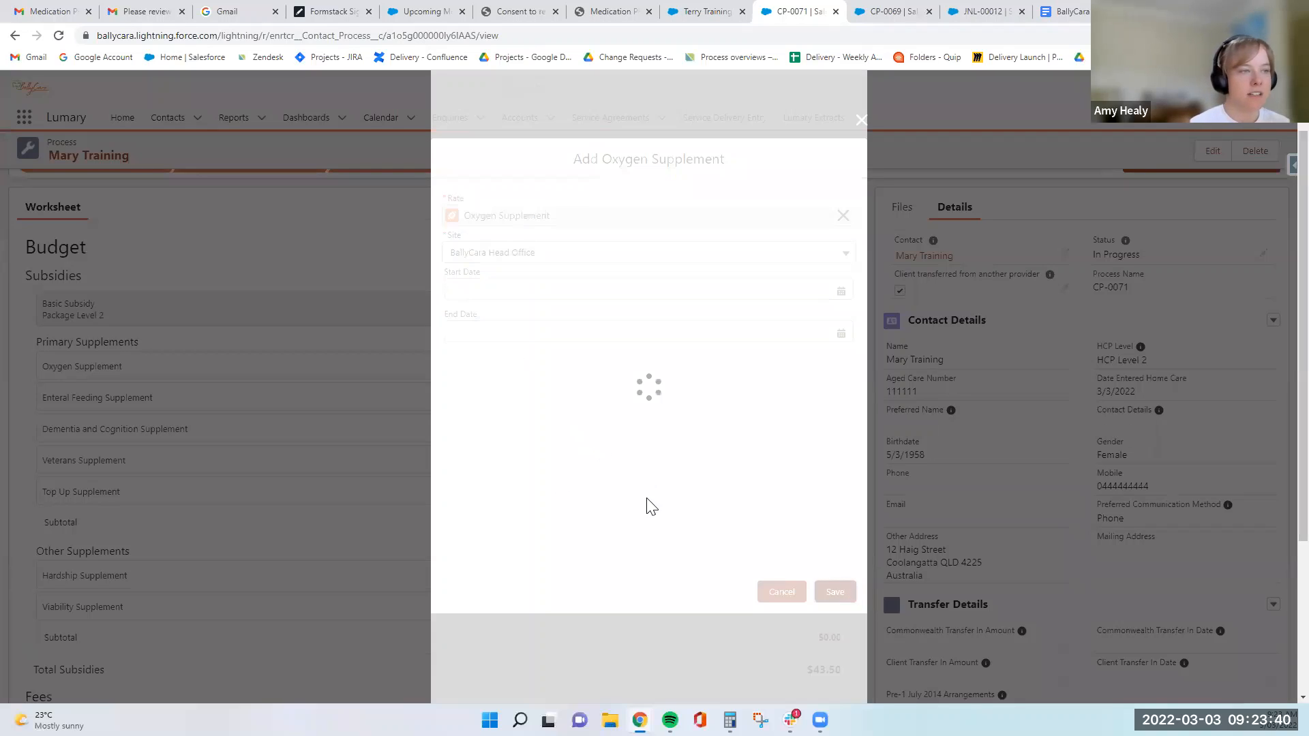
- Add the Dementia and Cognition Supplement to the budget at the Package Level 2 rate for BallyCara Head Office
{"action": "scroll", "coordinate": [623, 488], "scroll_direction": "down", "scroll_amount": 1}
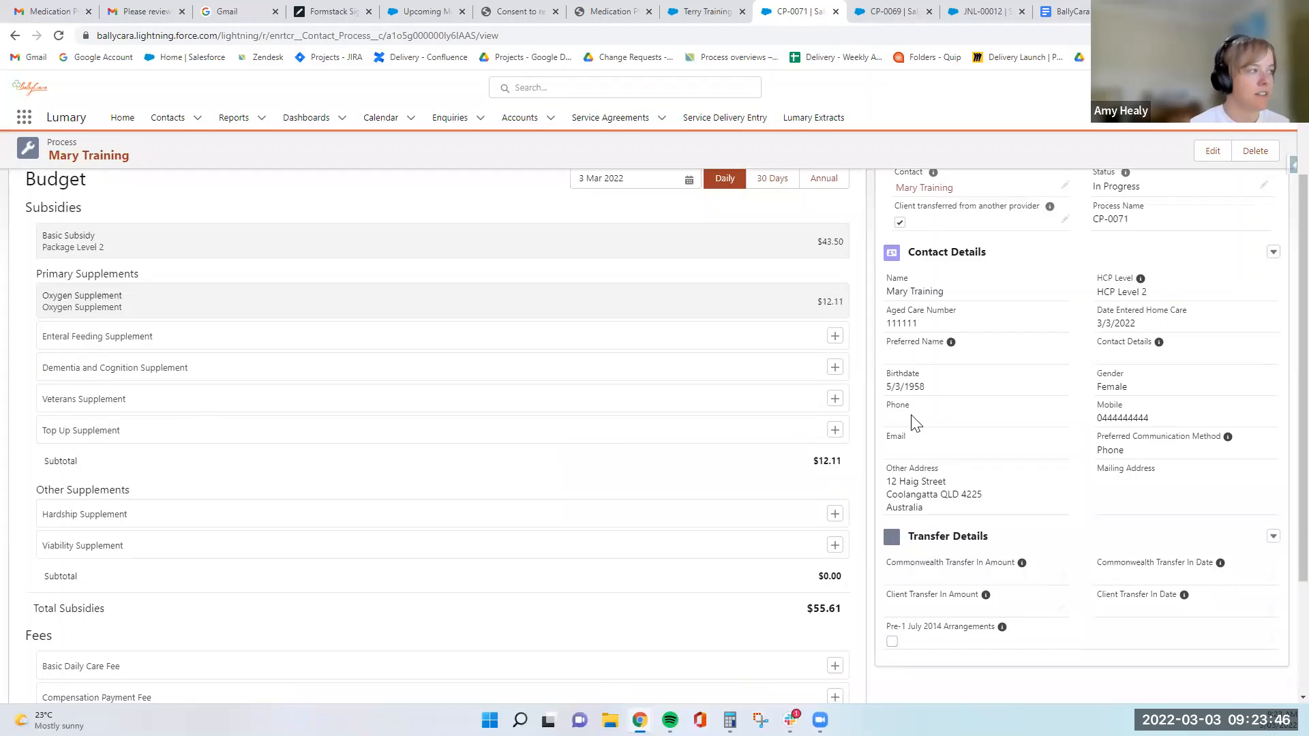
{"action": "left_click", "coordinate": [834, 368]}
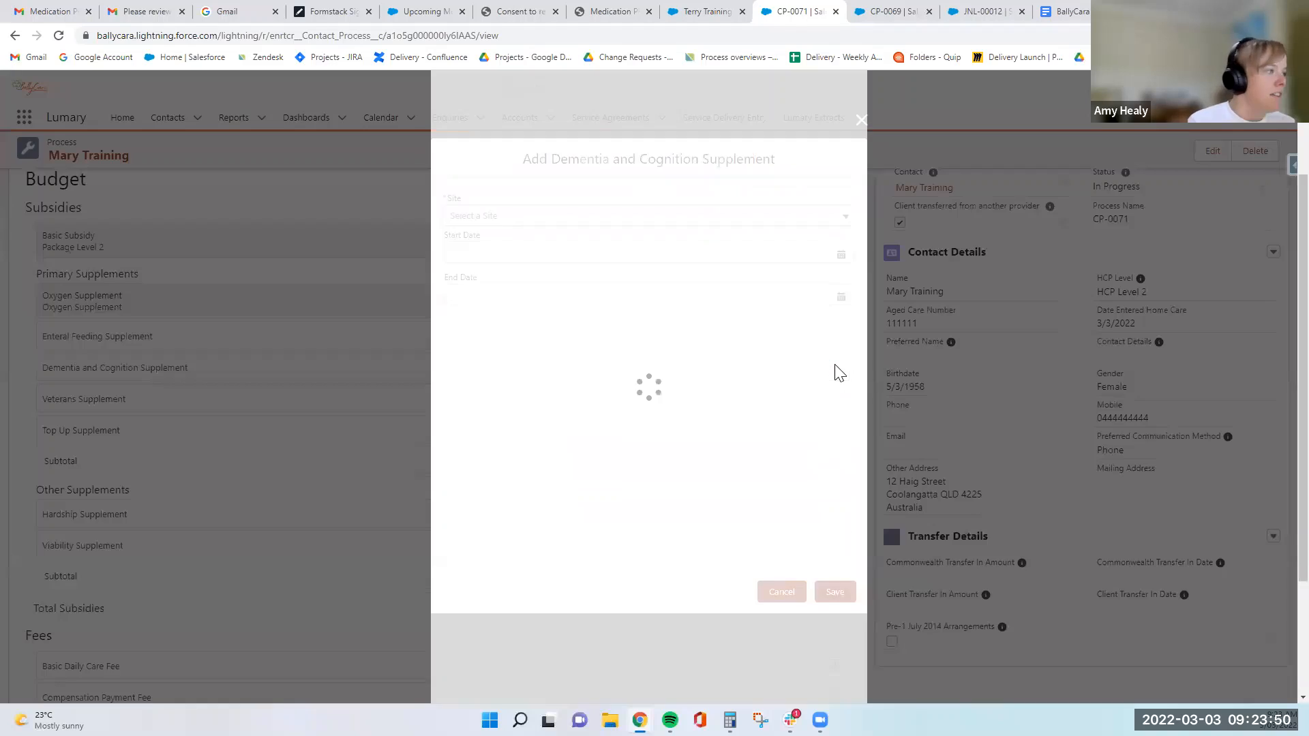
{"action": "left_click", "coordinate": [522, 214]}
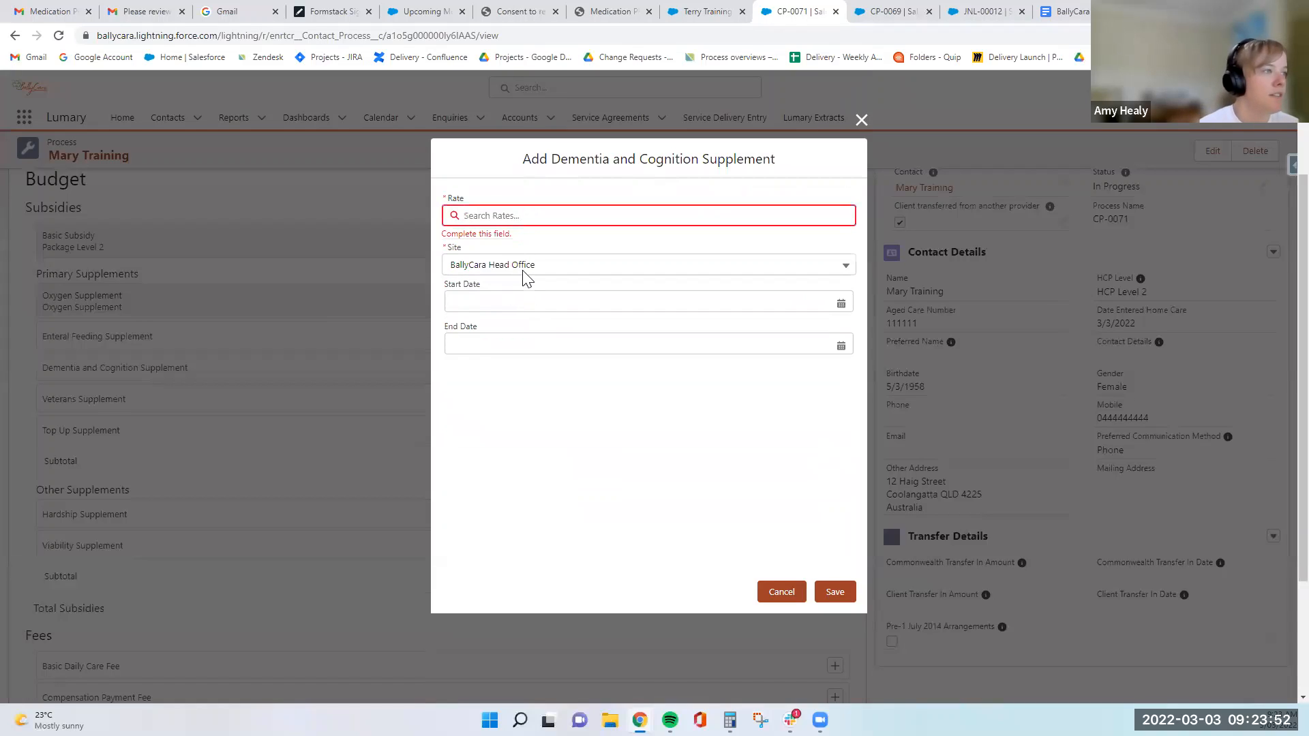
{"action": "left_click", "coordinate": [524, 275]}
{"action": "left_click", "coordinate": [826, 593]}
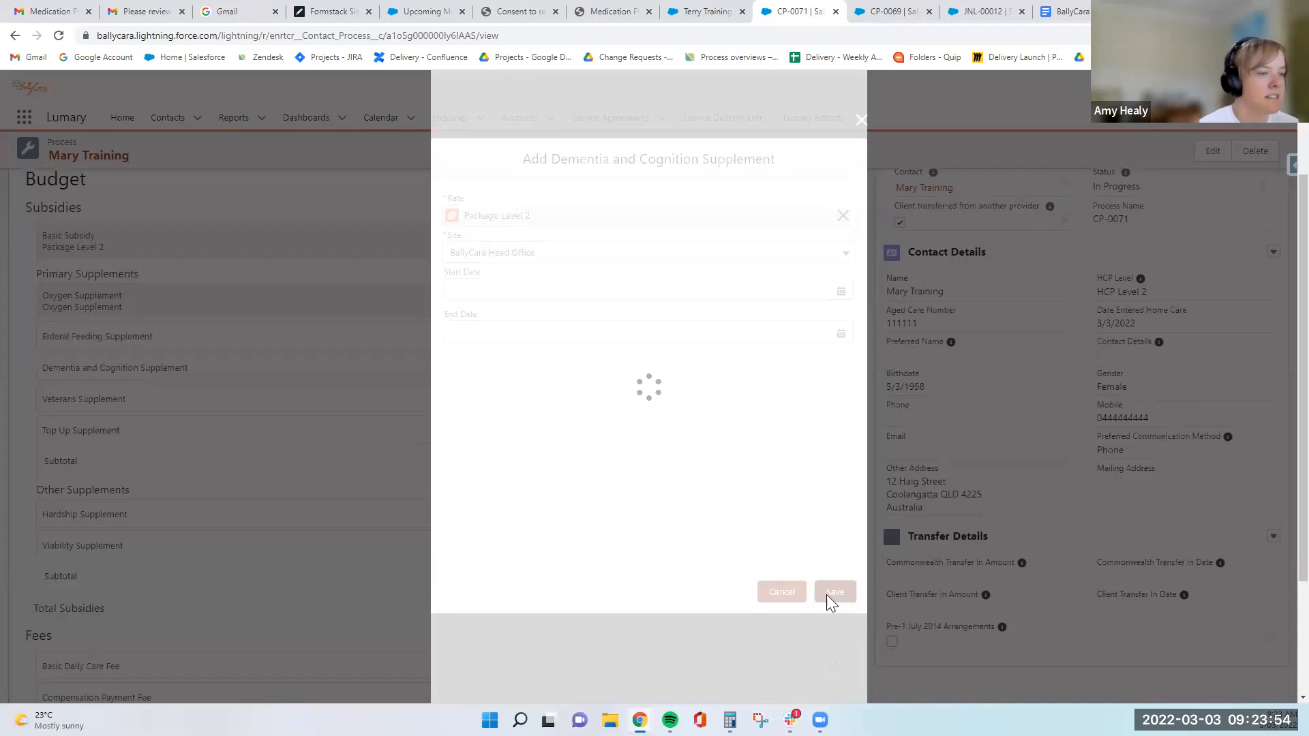
{"action": "scroll", "coordinate": [514, 353], "scroll_direction": "down", "scroll_amount": 1}
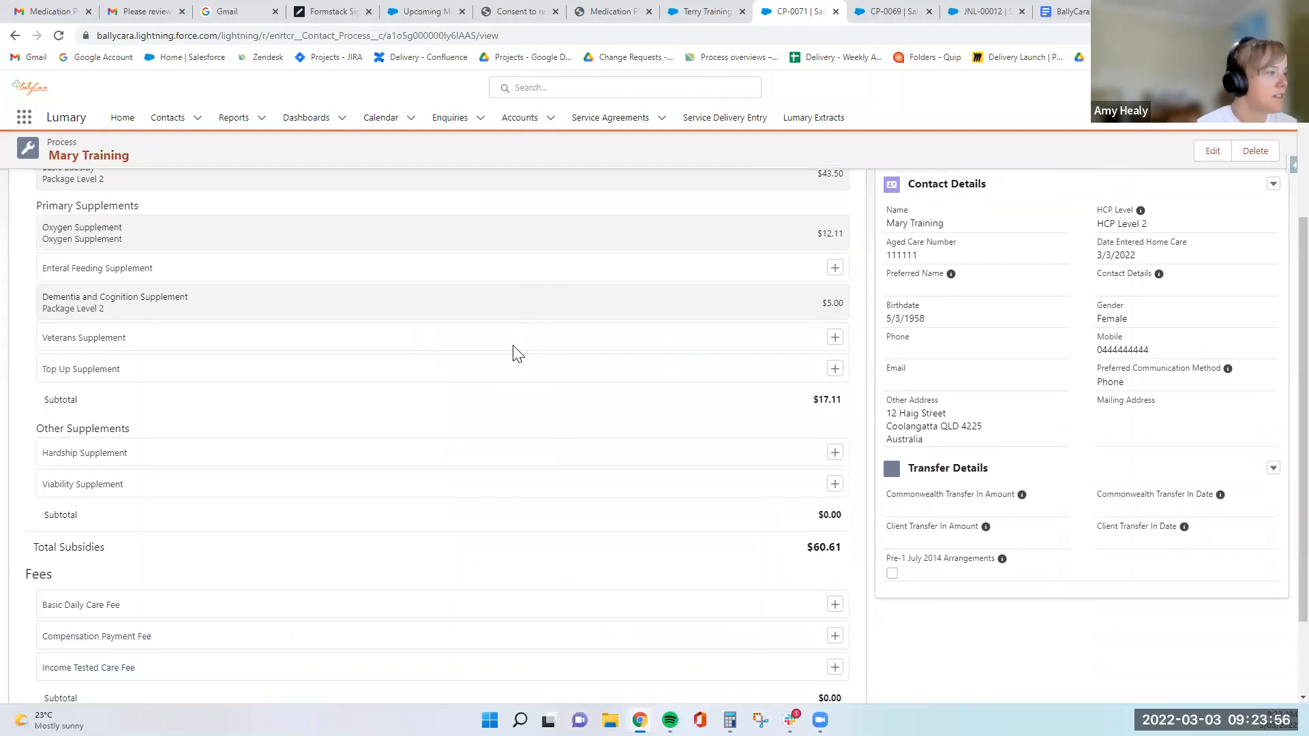
{"action": "left_click", "coordinate": [835, 456]}
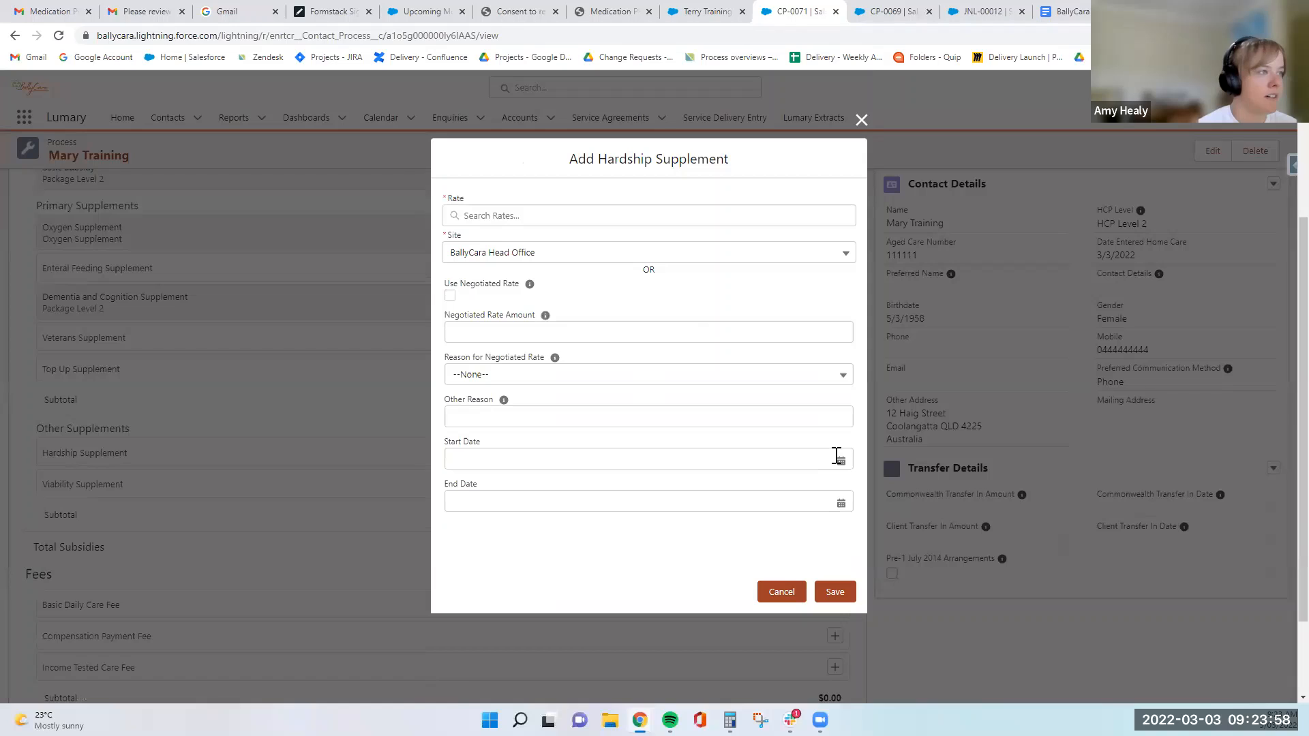
{"action": "left_click", "coordinate": [578, 212]}
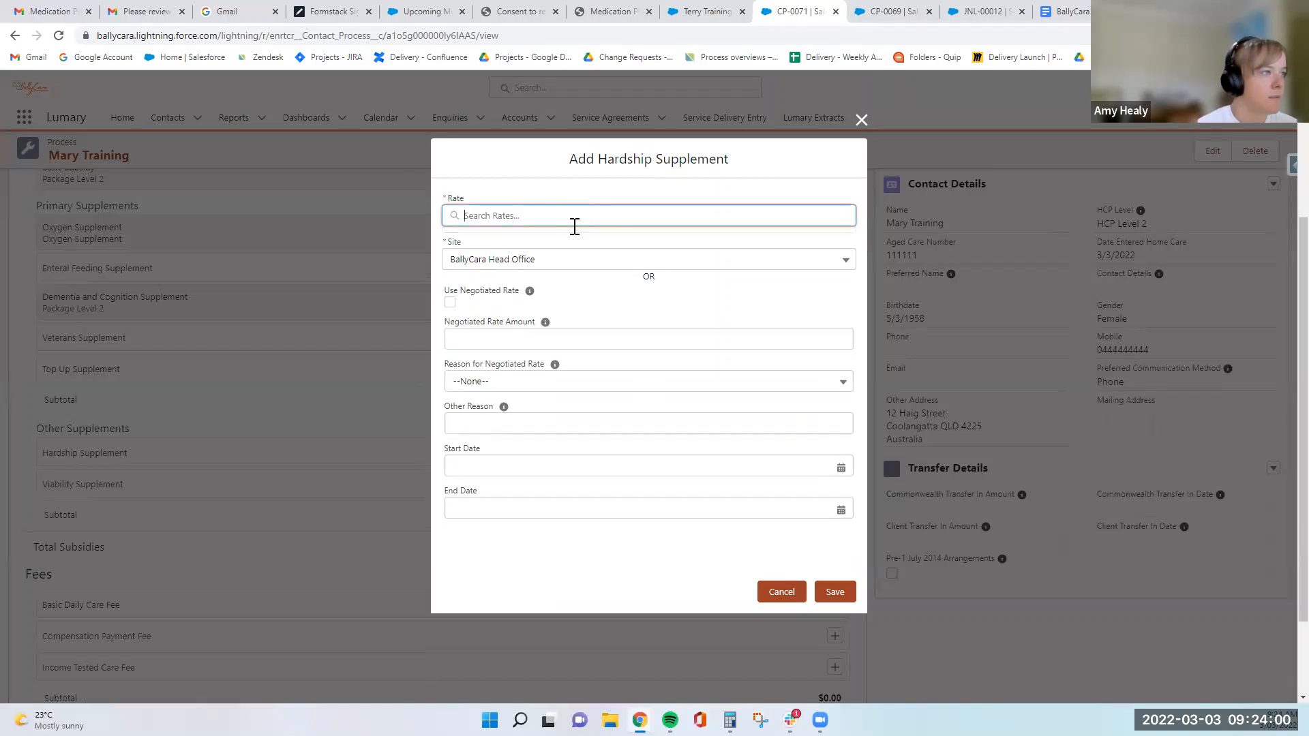
{"action": "left_click", "coordinate": [861, 121]}
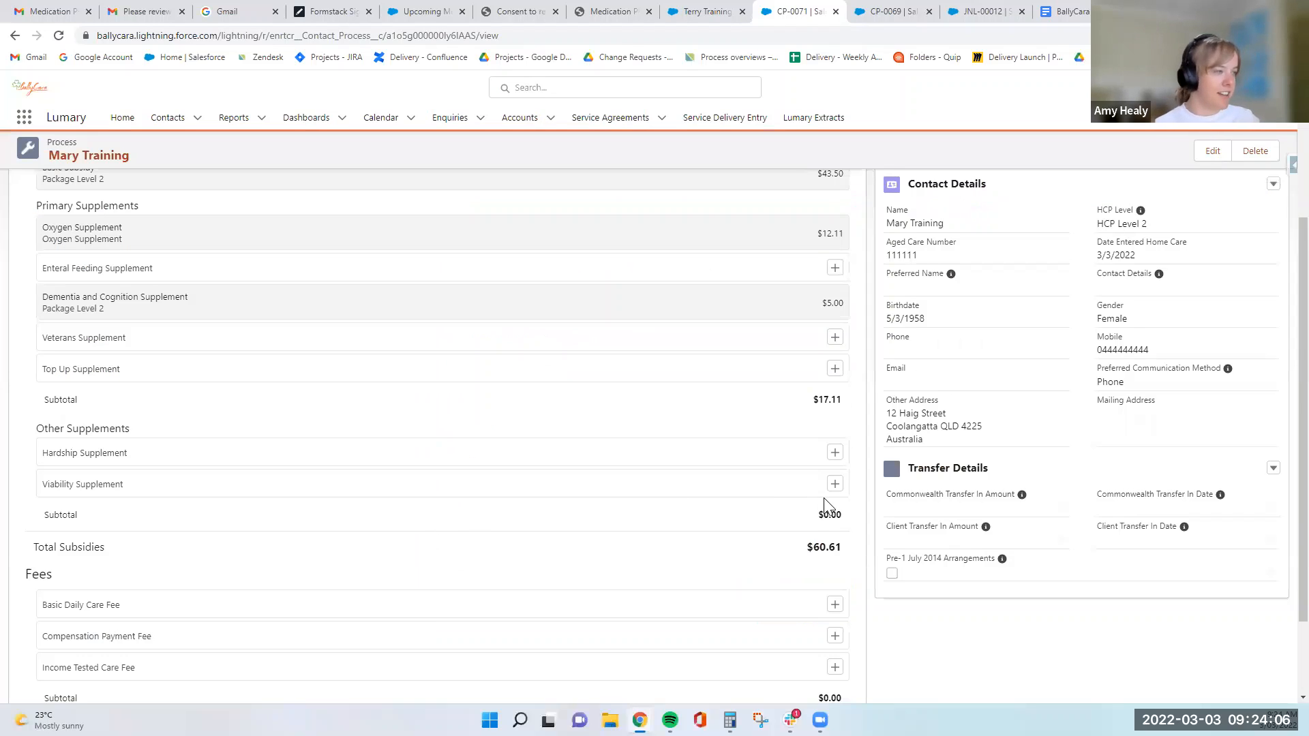
- Add the Viability Supplement to the budget at the ARIA Score 0 to 3.51 rate for BallyCara Head Office
{"action": "scroll", "coordinate": [824, 506], "scroll_direction": "down", "scroll_amount": 2}
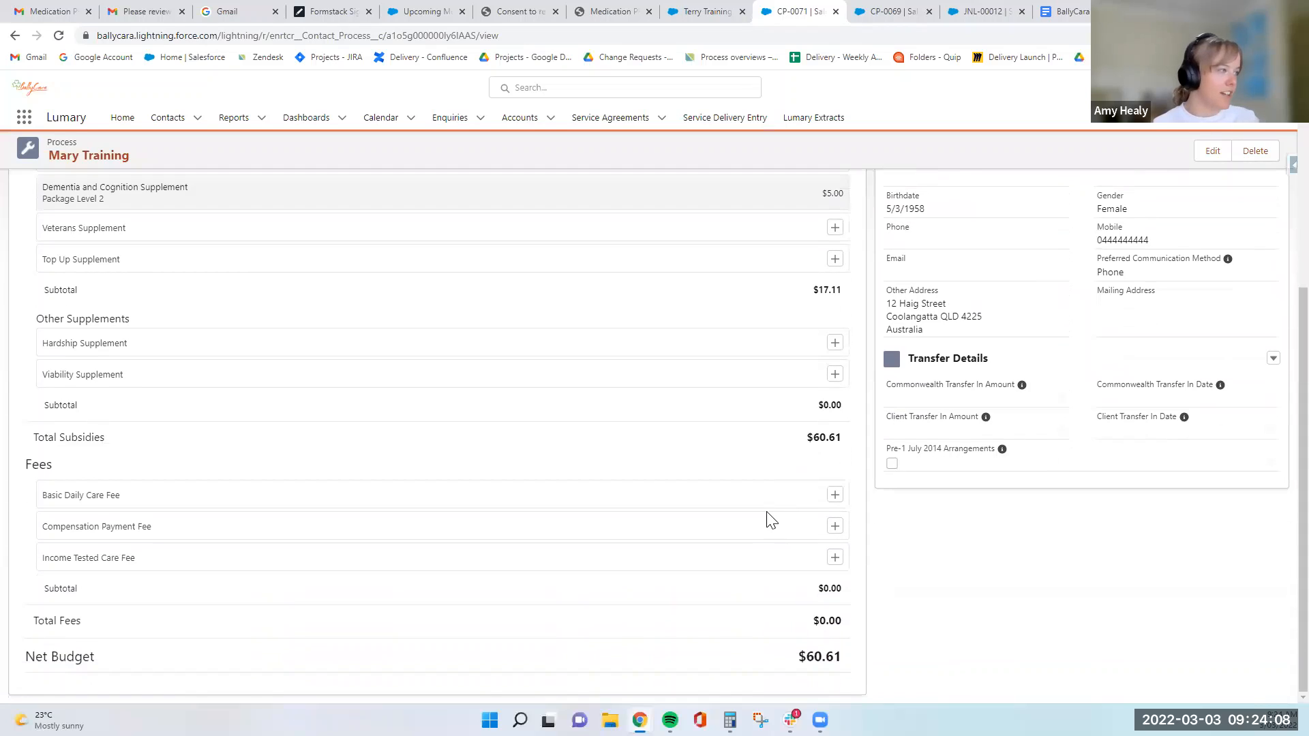
{"action": "left_click", "coordinate": [835, 373]}
{"action": "left_click", "coordinate": [599, 214]}
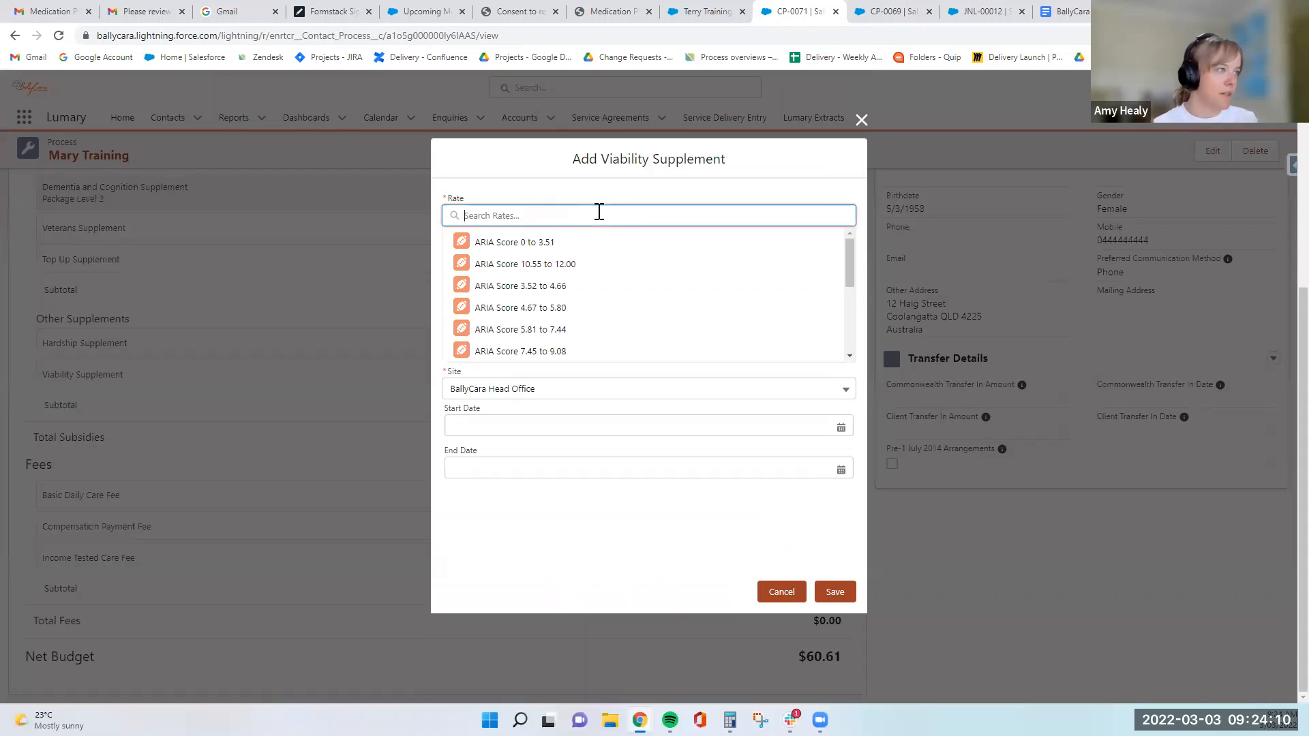
{"action": "left_click", "coordinate": [599, 247]}
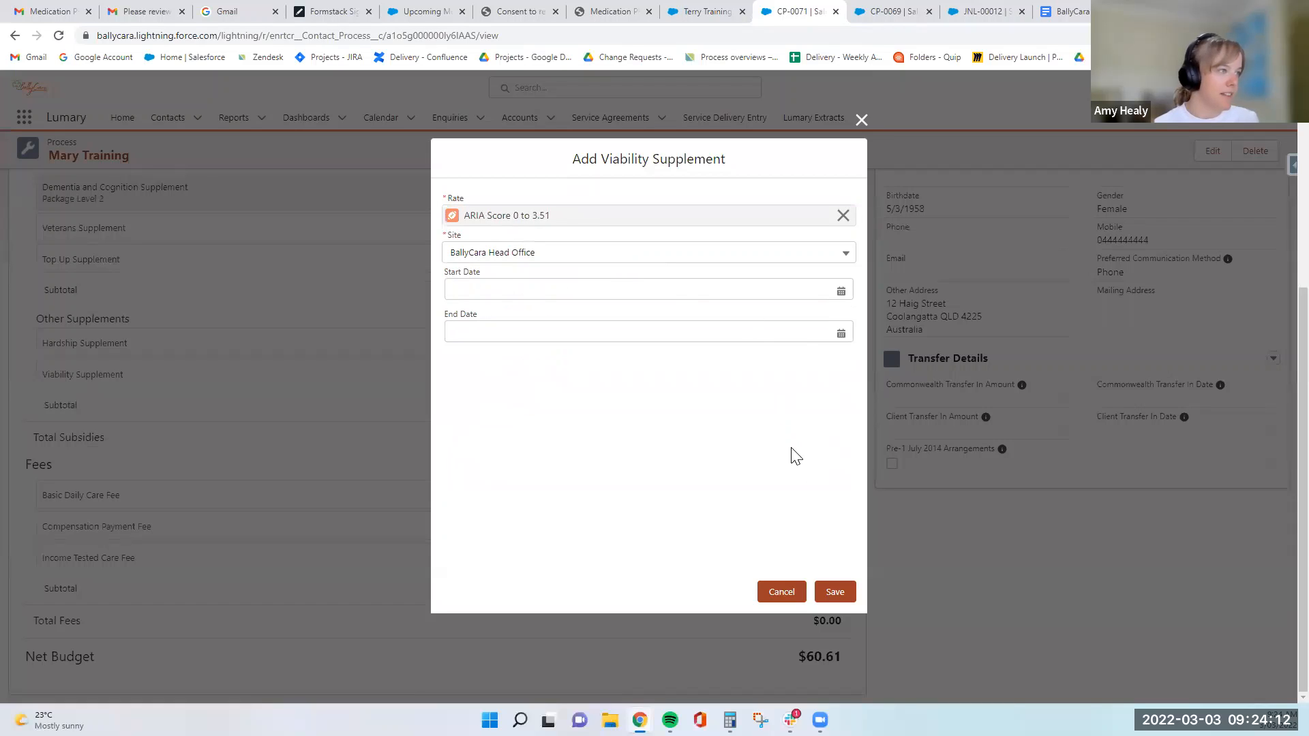
{"action": "left_click", "coordinate": [835, 591]}
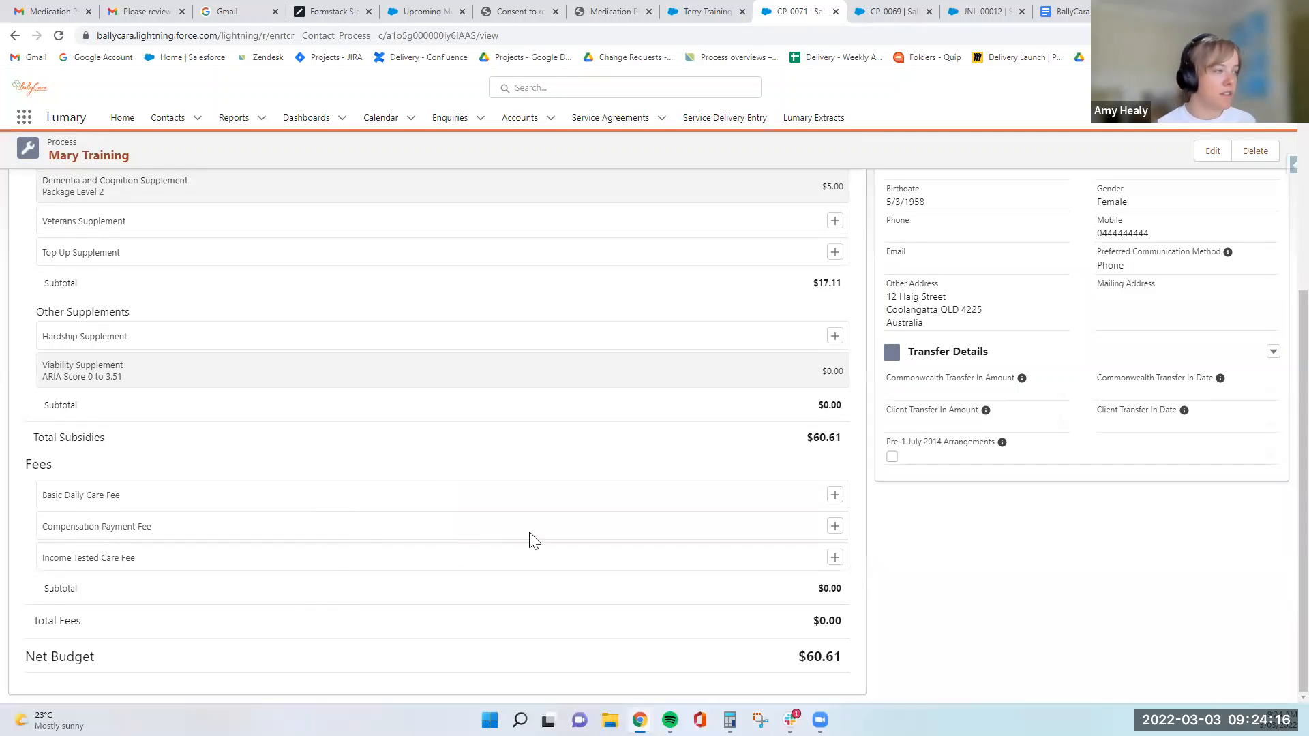
- Add the Income Tested Care Fee to the budget with a negotiated rate amount of $15.00
{"action": "left_click", "coordinate": [834, 558]}
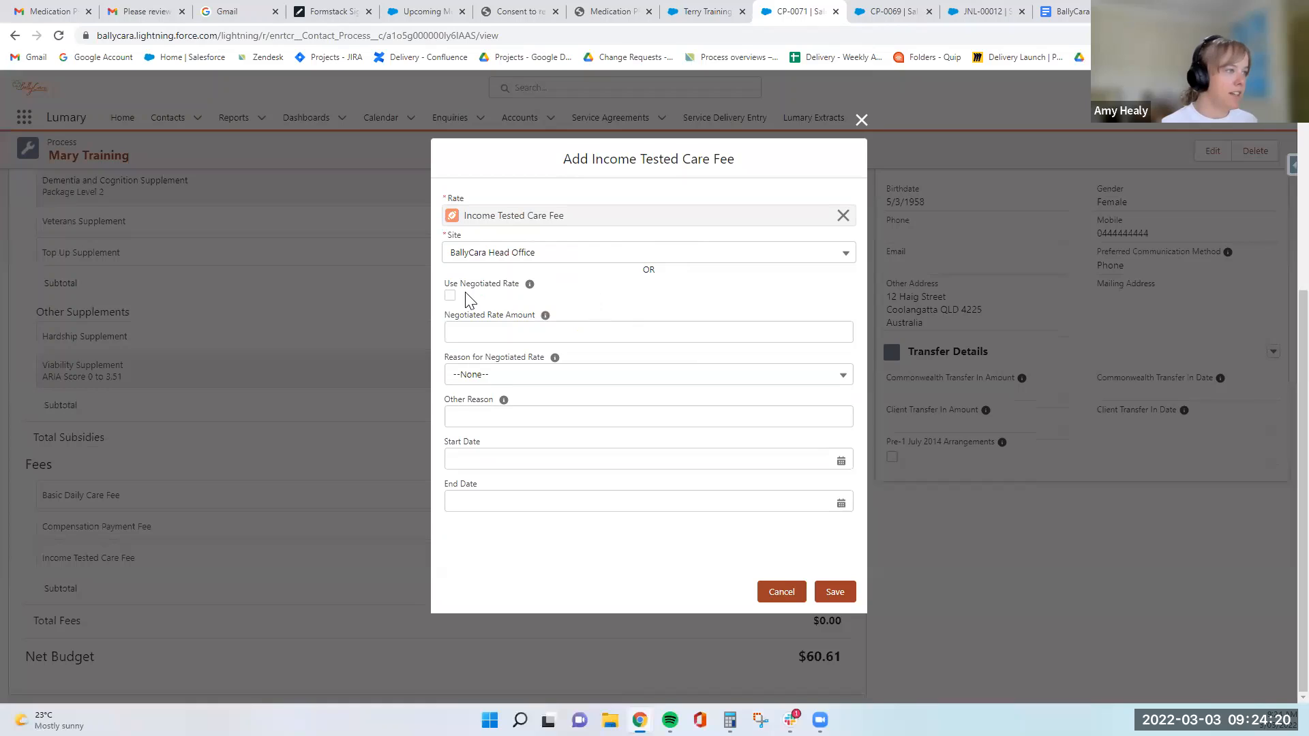
{"action": "left_click", "coordinate": [449, 295]}
{"action": "left_click", "coordinate": [494, 332]}
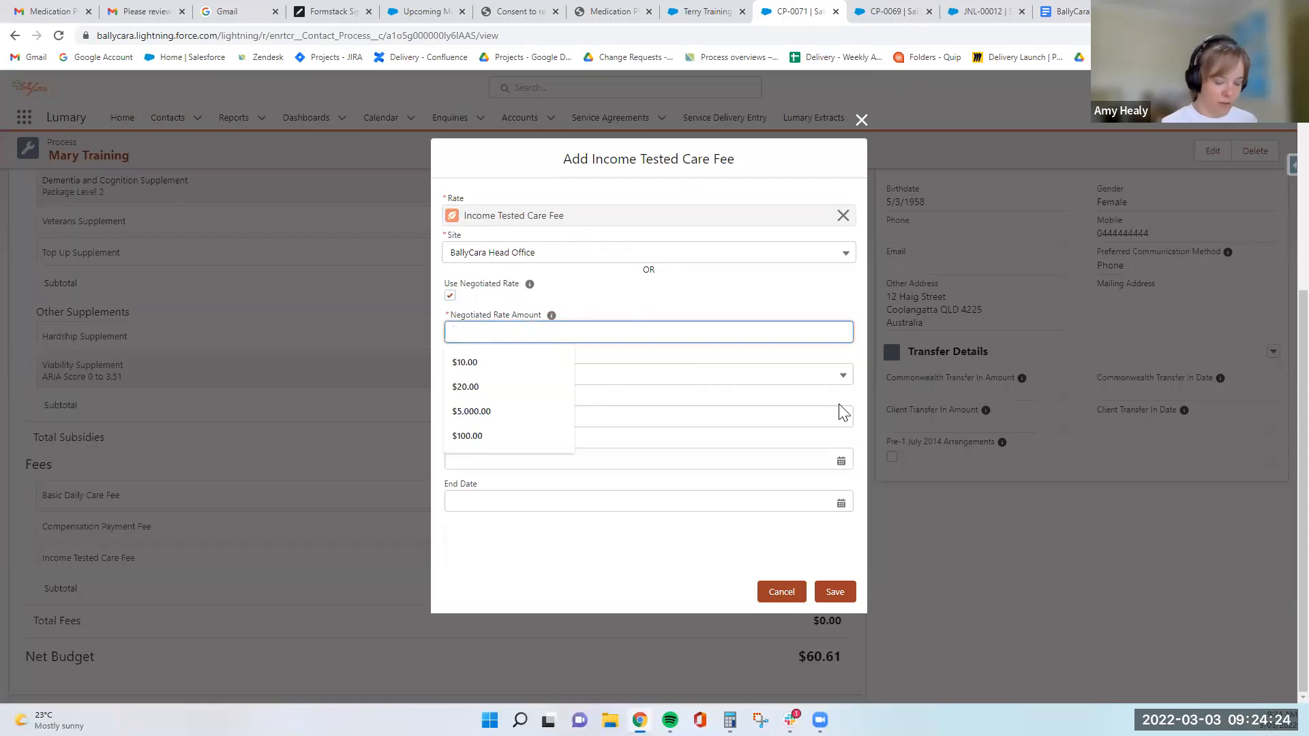
{"action": "type", "text": "15"}
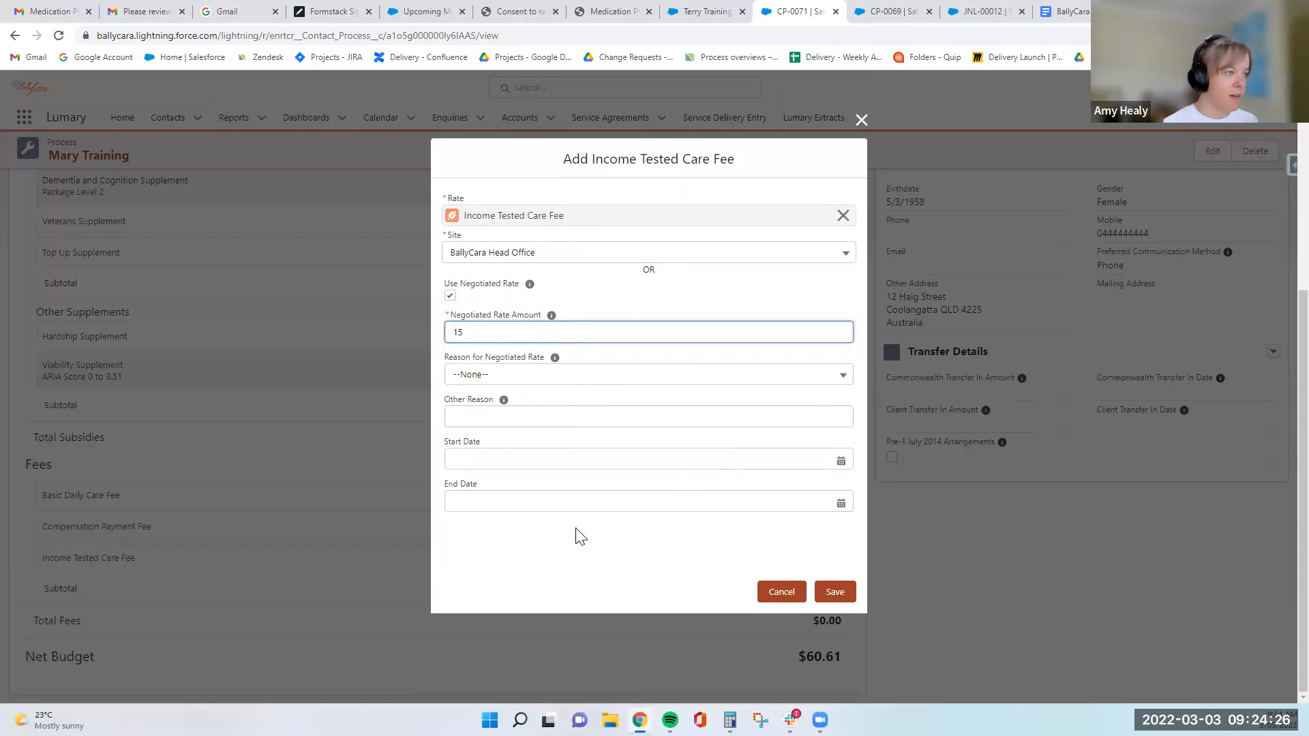
{"action": "left_click", "coordinate": [837, 591]}
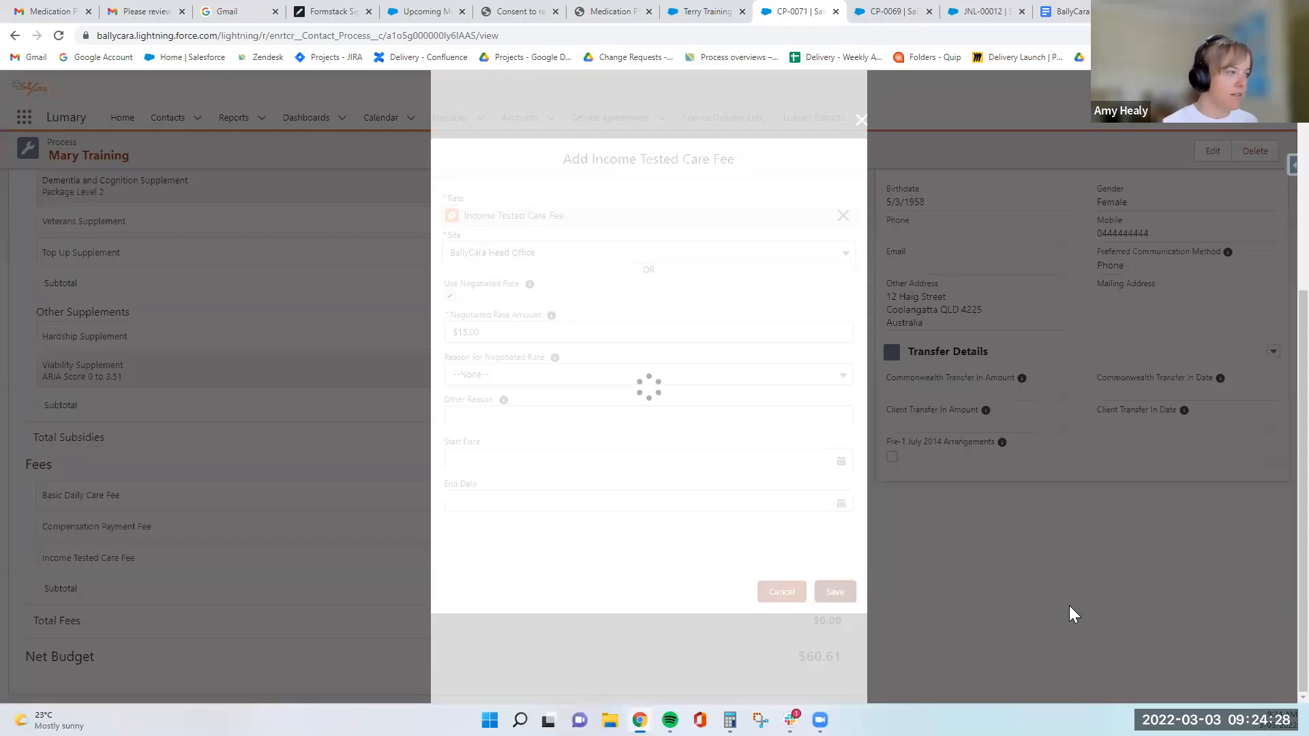
- Add the Basic Daily Care Fee to the budget at the Package Level 2 rate for BallyCara Head Office
{"action": "scroll", "coordinate": [979, 598], "scroll_direction": "down", "scroll_amount": 1}
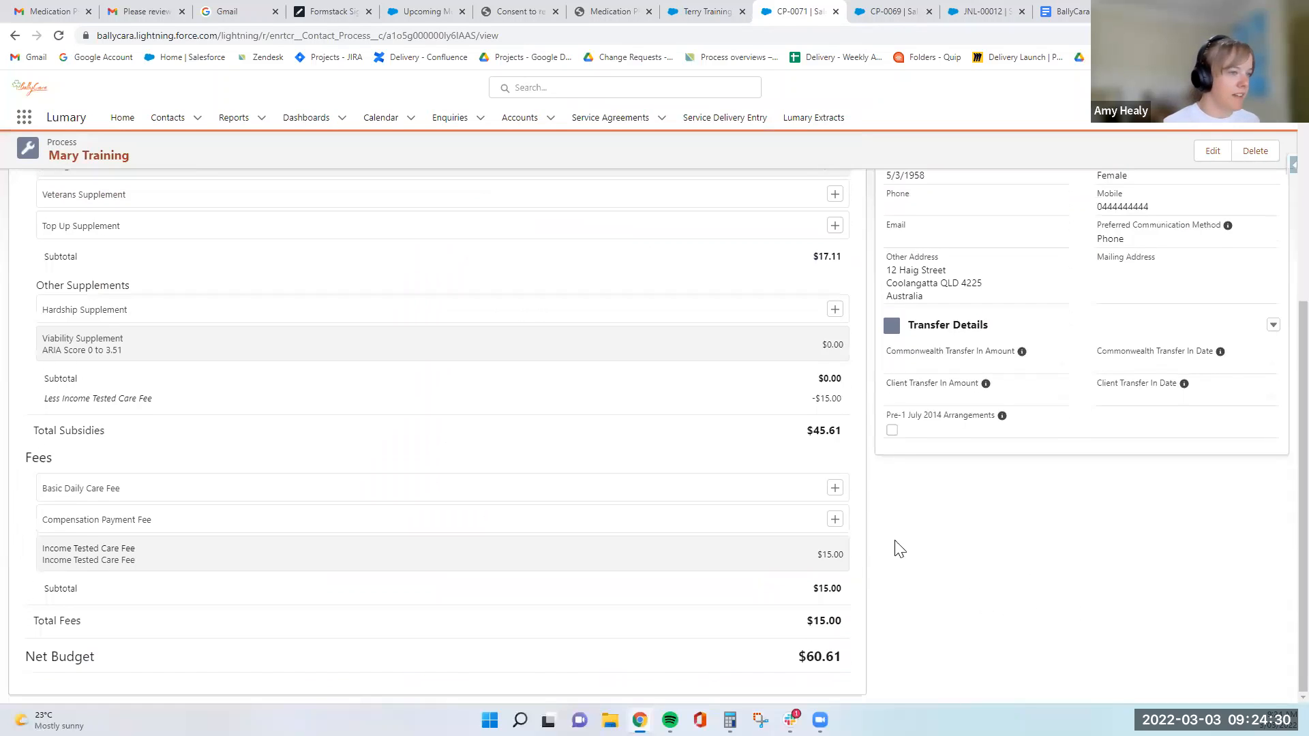
{"action": "left_click", "coordinate": [834, 490]}
{"action": "left_click", "coordinate": [522, 214]}
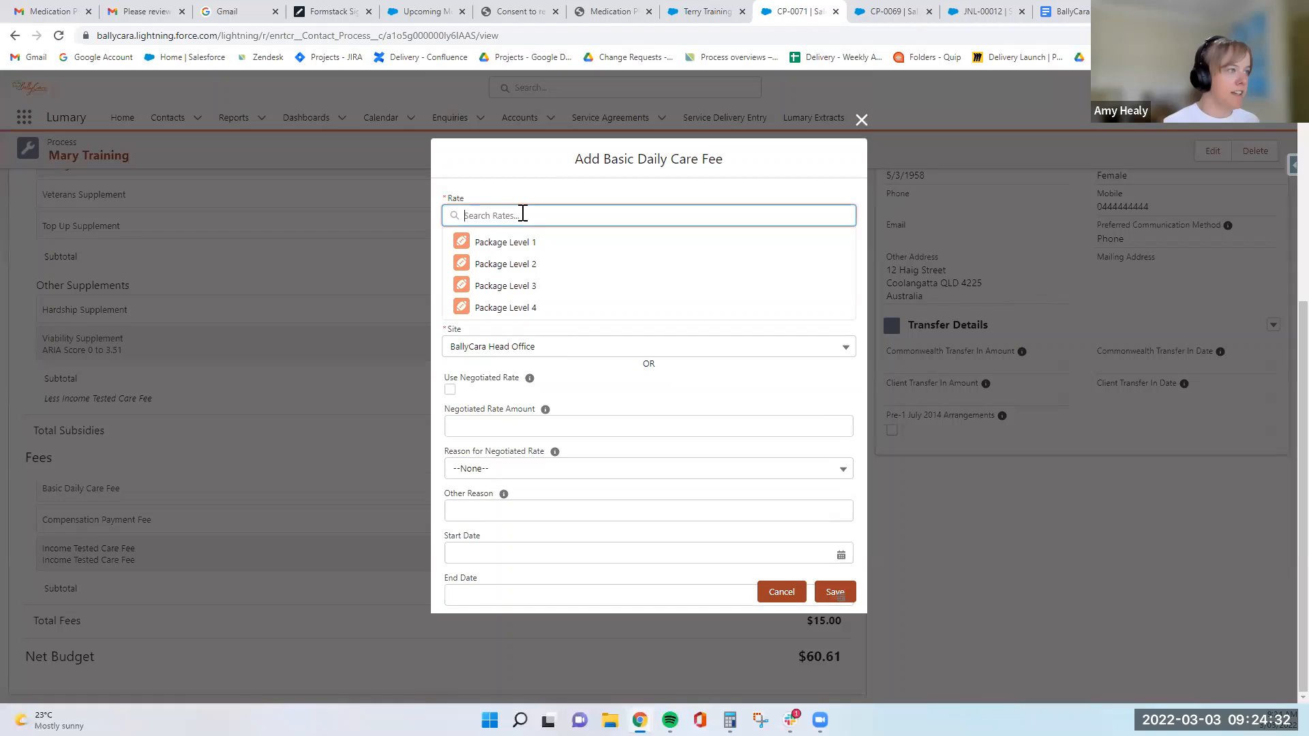
{"action": "left_click", "coordinate": [524, 259]}
{"action": "left_click", "coordinate": [576, 221]}
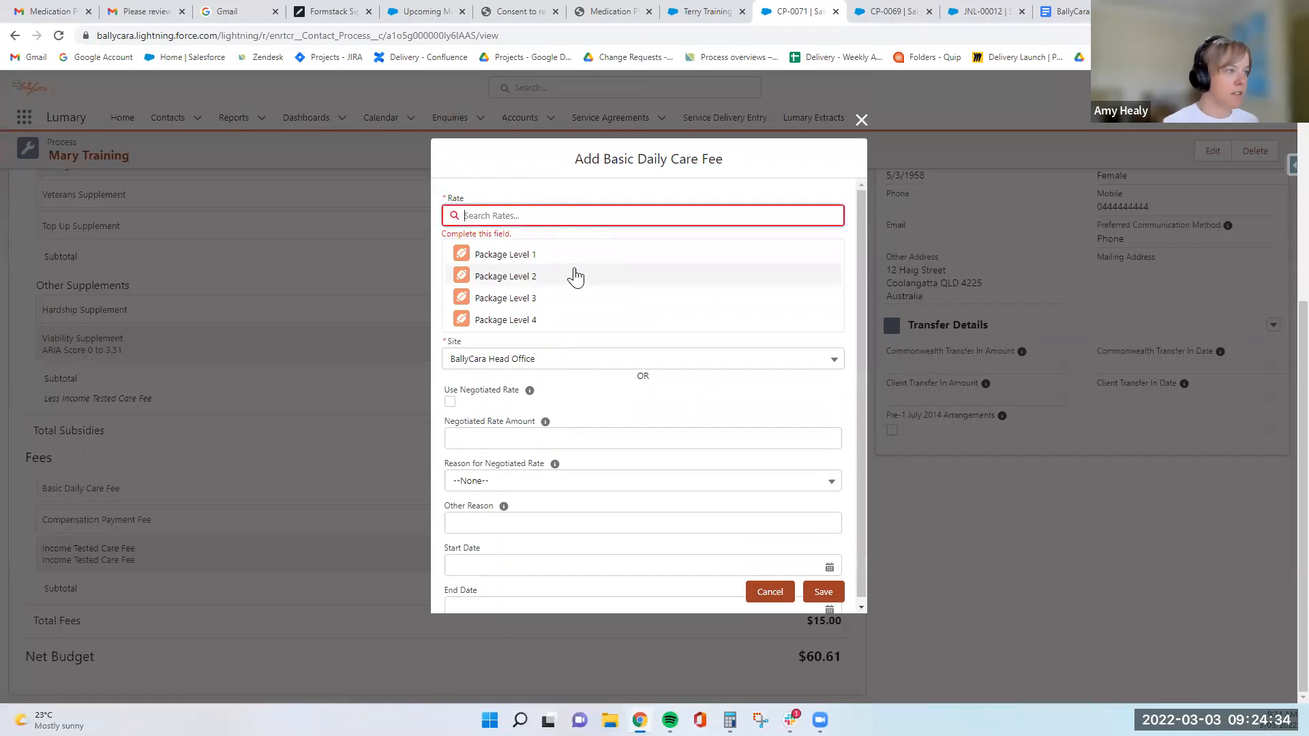
{"action": "left_click", "coordinate": [576, 276]}
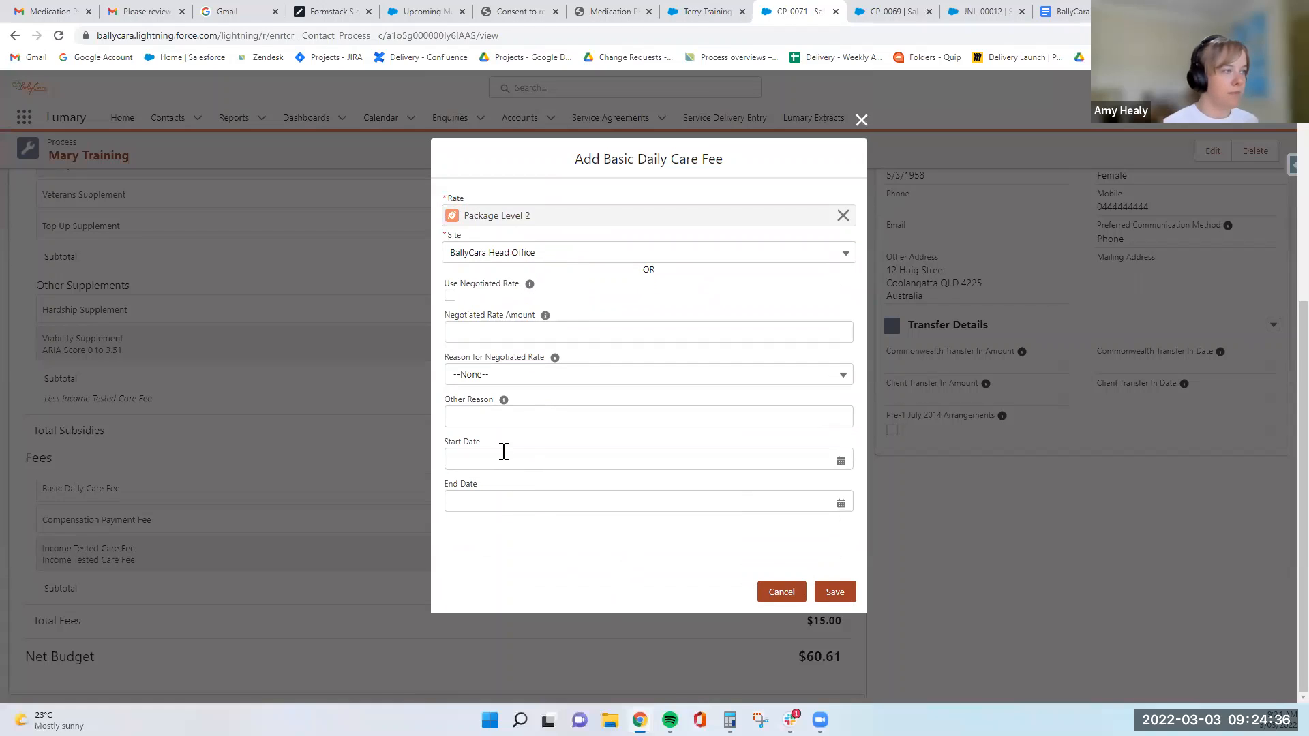
{"action": "left_click", "coordinate": [835, 592]}
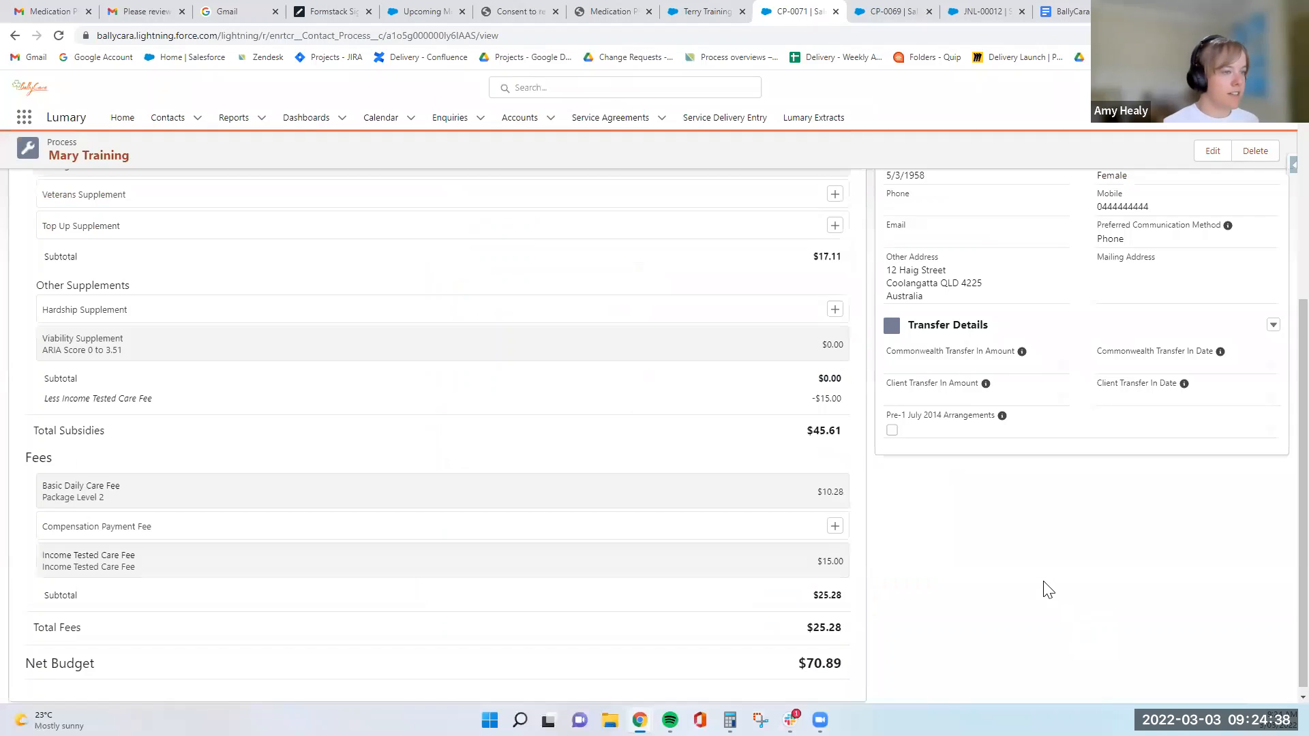
- Review the budget's subsidies, fees and net budget, then the client's transferred-from-another-provider setting and the transfer details
{"action": "scroll", "coordinate": [913, 569], "scroll_direction": "down", "scroll_amount": 1}
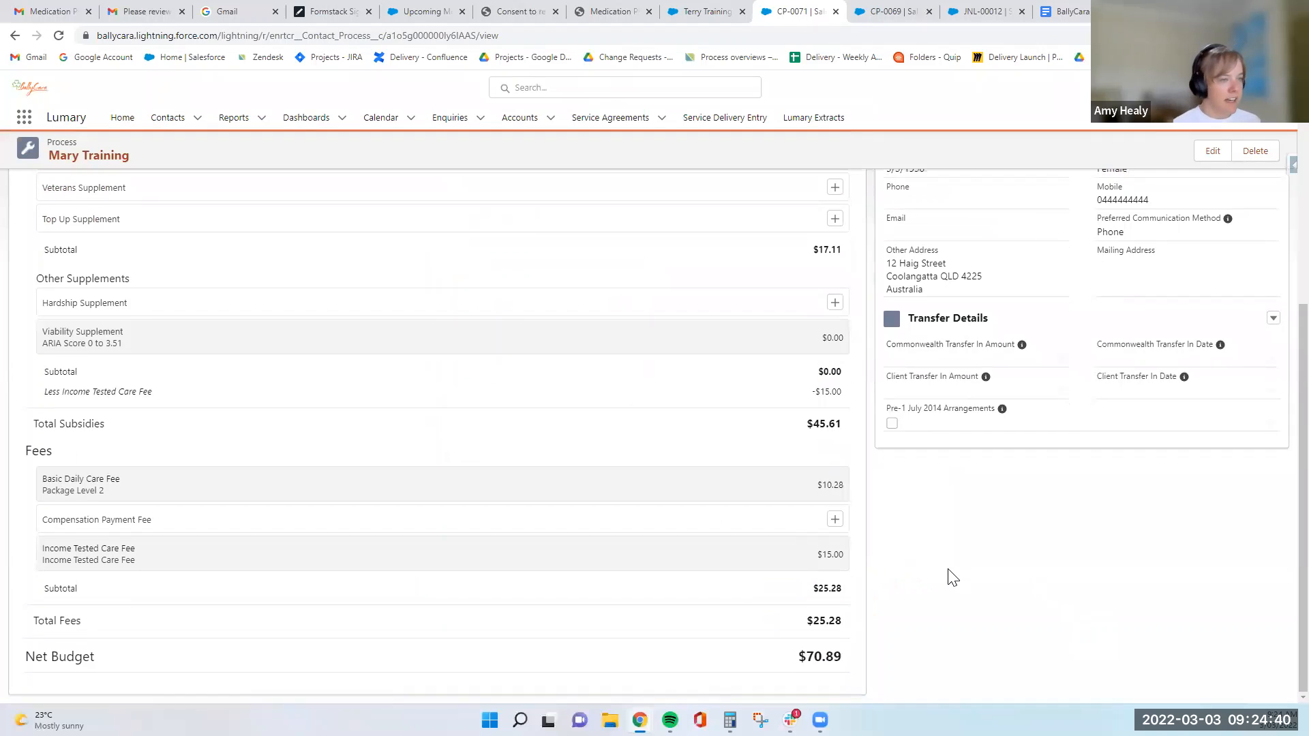
{"action": "scroll", "coordinate": [953, 578], "scroll_direction": "up", "scroll_amount": 5}
{"action": "scroll", "coordinate": [830, 402], "scroll_direction": "down", "scroll_amount": 3}
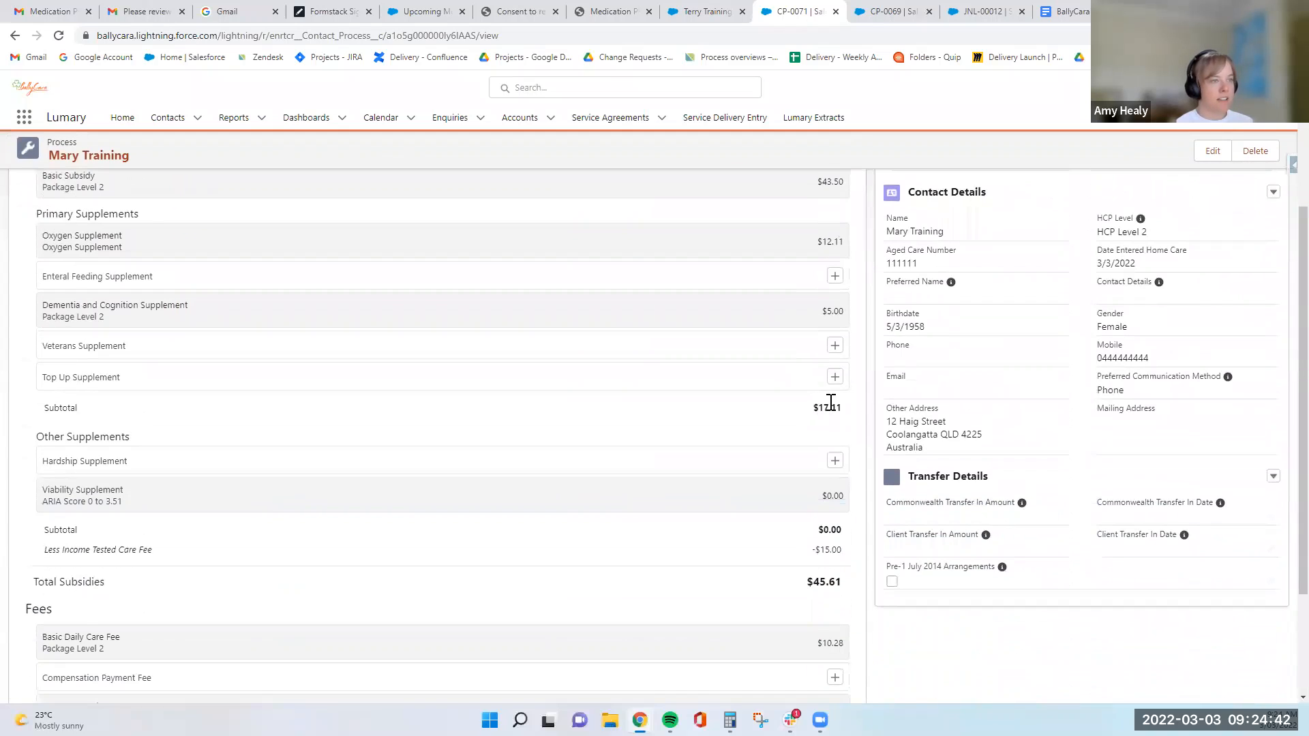
{"action": "scroll", "coordinate": [790, 580], "scroll_direction": "down", "scroll_amount": 3}
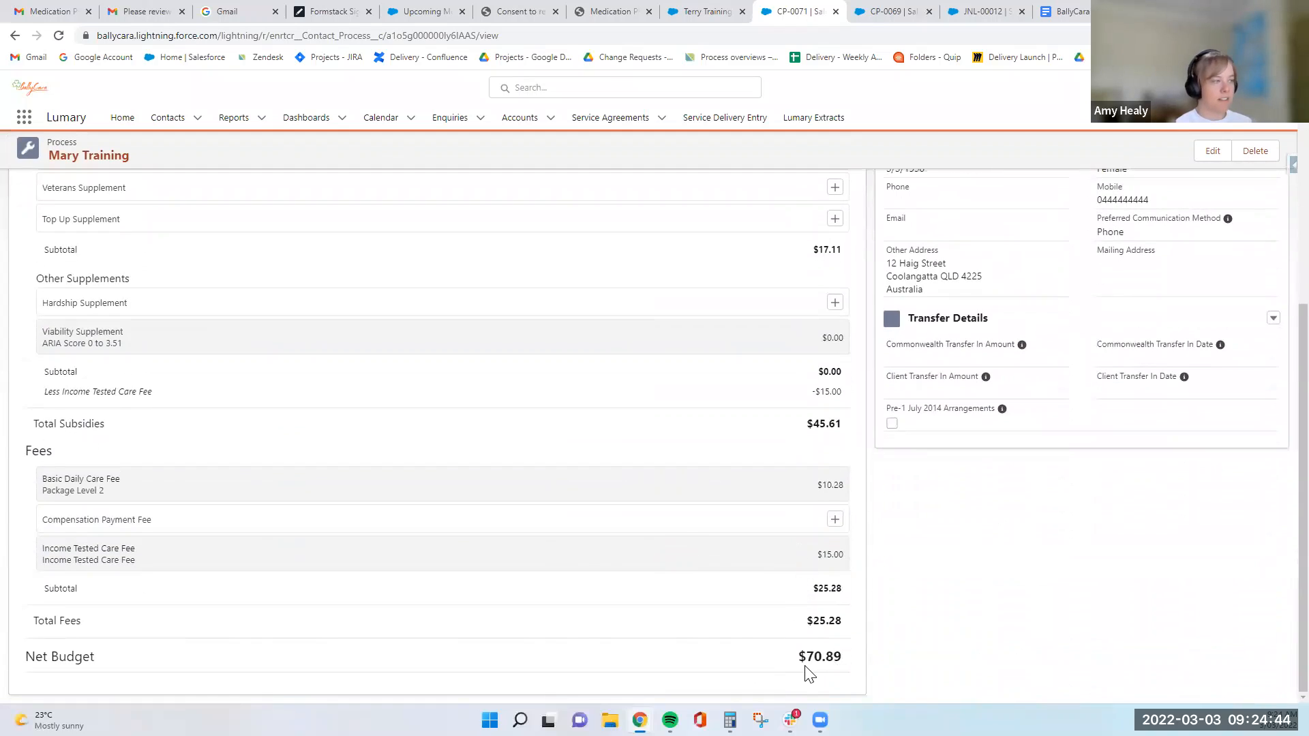
{"action": "scroll", "coordinate": [805, 668], "scroll_direction": "up", "scroll_amount": 4}
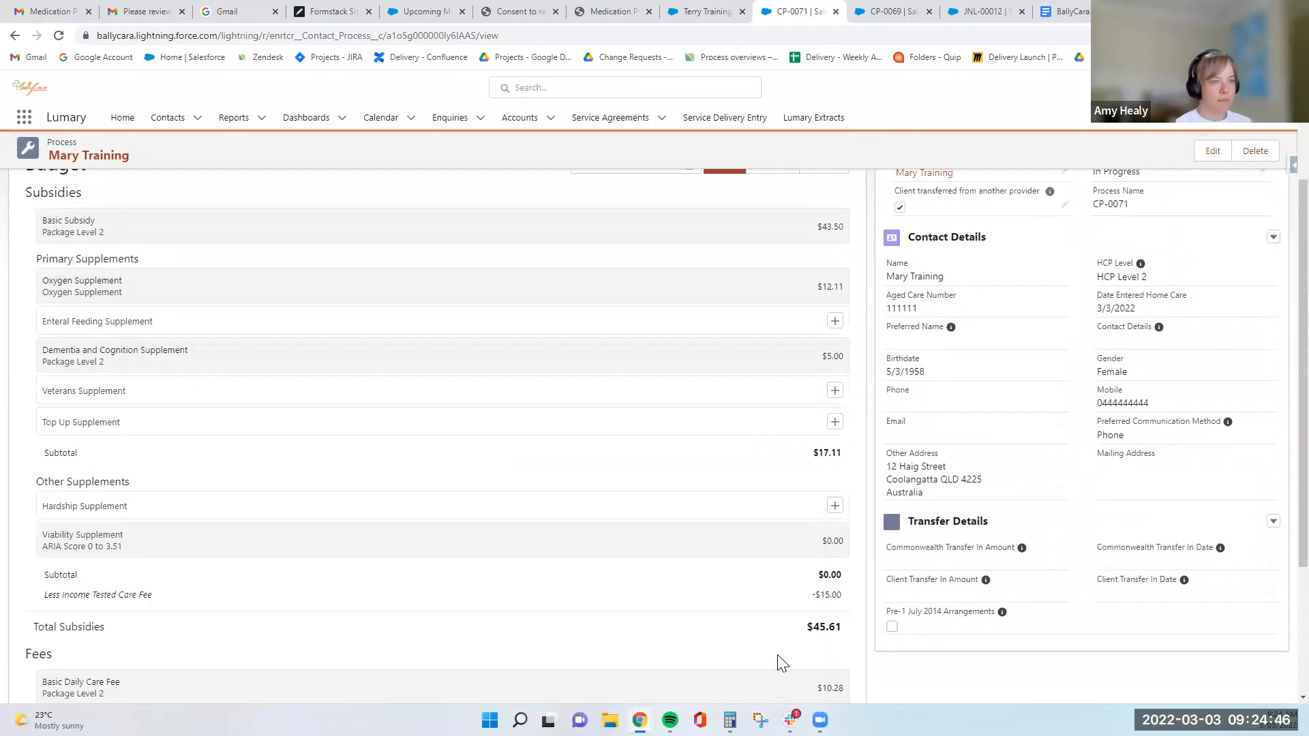
{"action": "scroll", "coordinate": [775, 599], "scroll_direction": "down", "scroll_amount": 4}
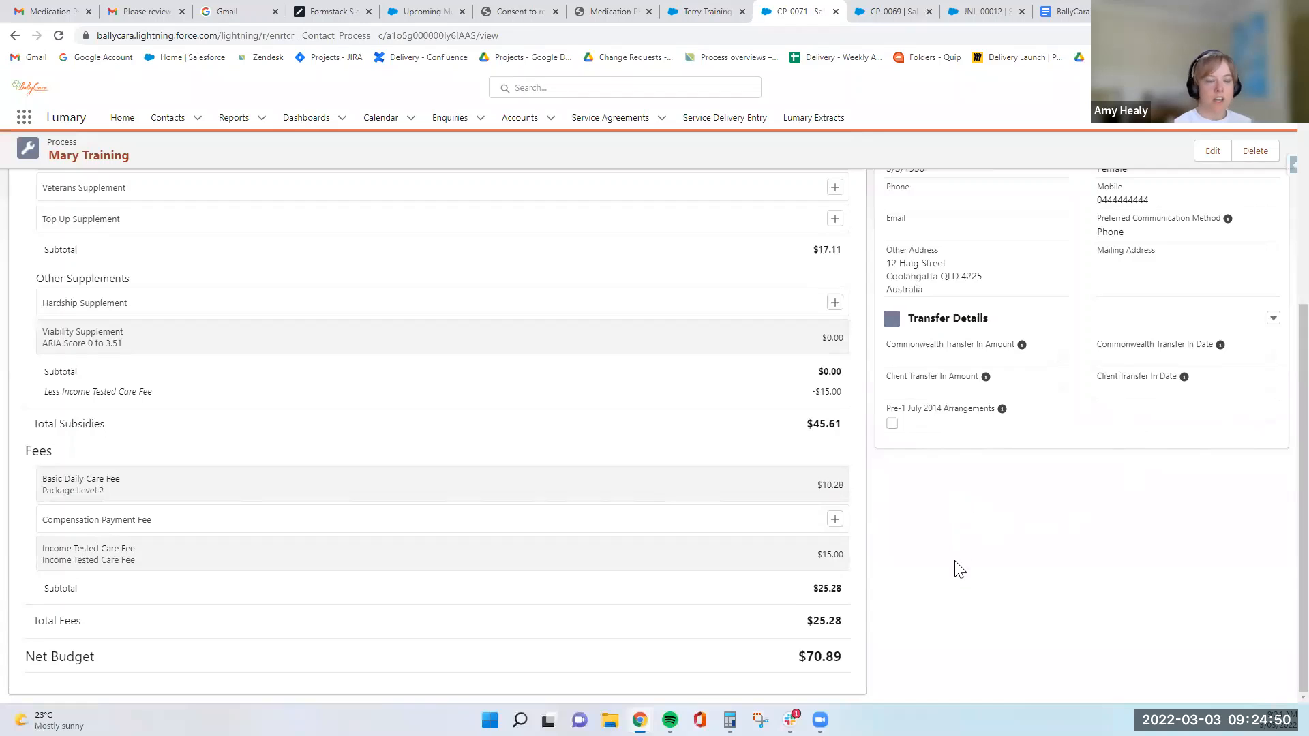
{"action": "scroll", "coordinate": [1029, 601], "scroll_direction": "up", "scroll_amount": 5}
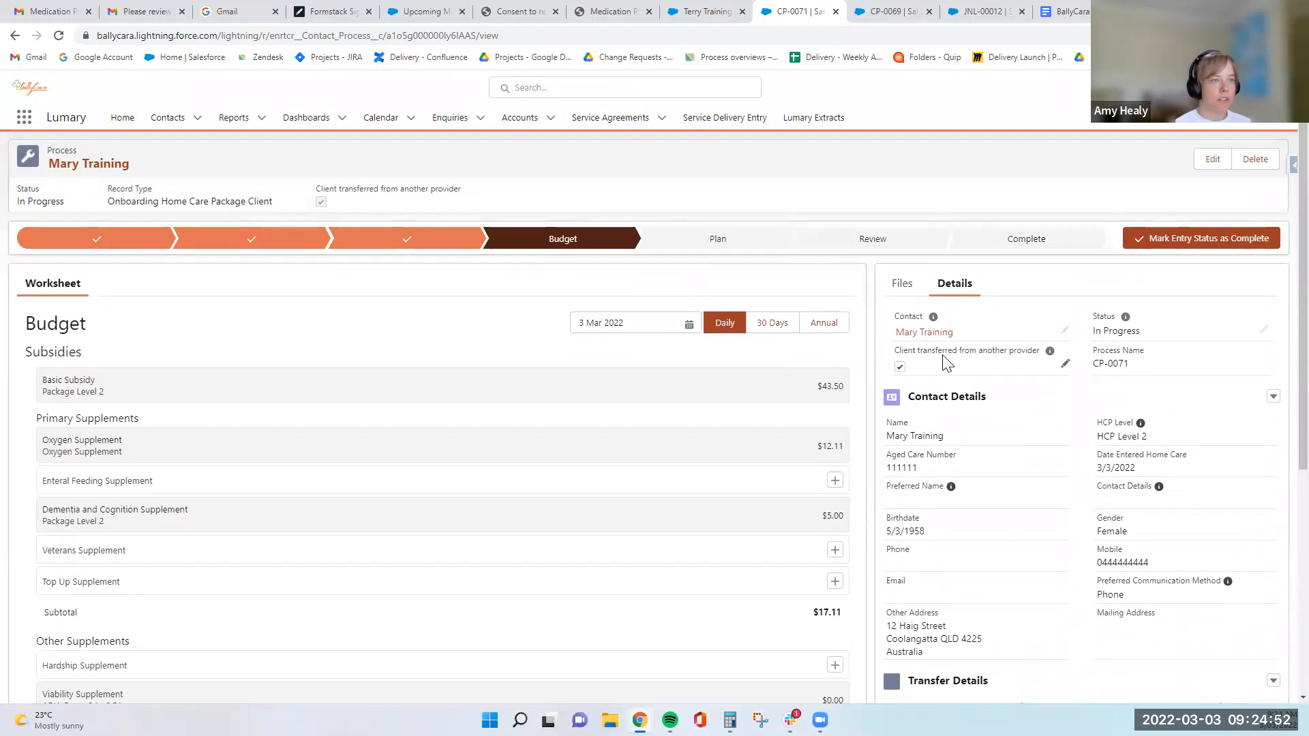
{"action": "left_click_drag", "start_coordinate": [896, 351], "coordinate": [1018, 436]}
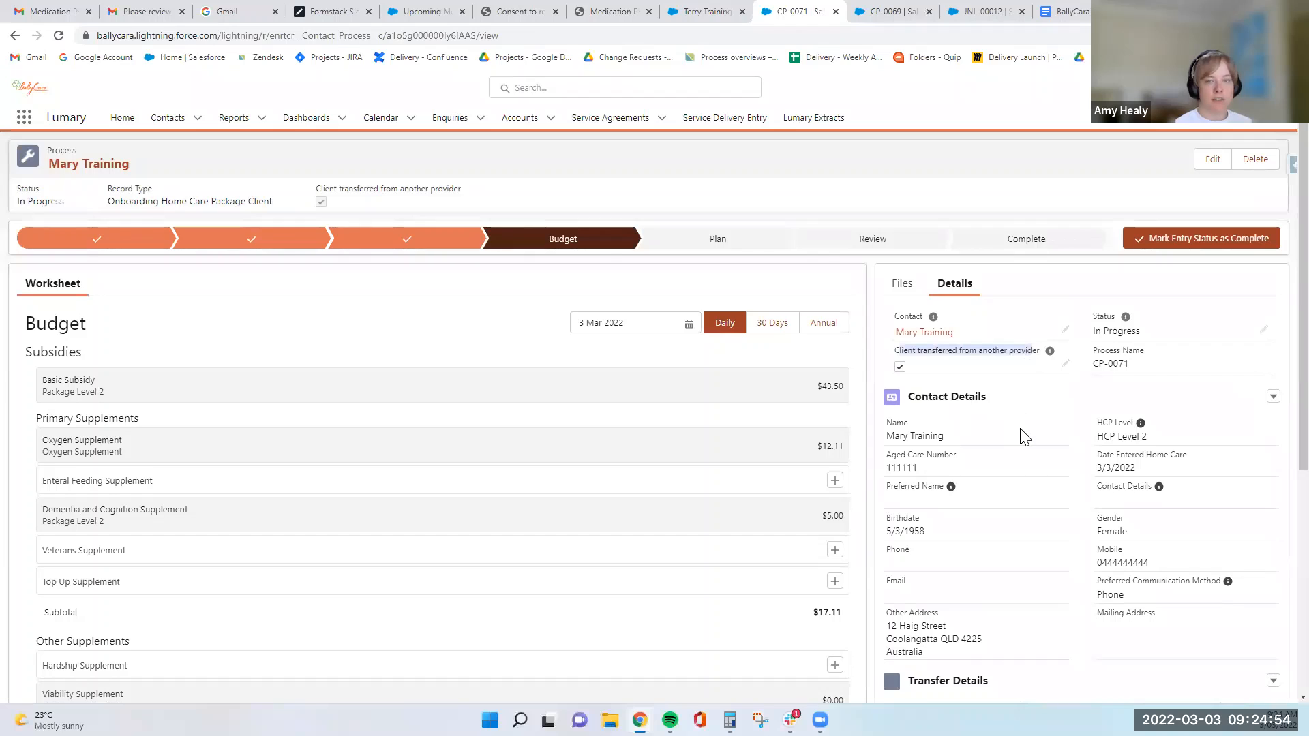
{"action": "scroll", "coordinate": [1020, 436], "scroll_direction": "down", "scroll_amount": 5}
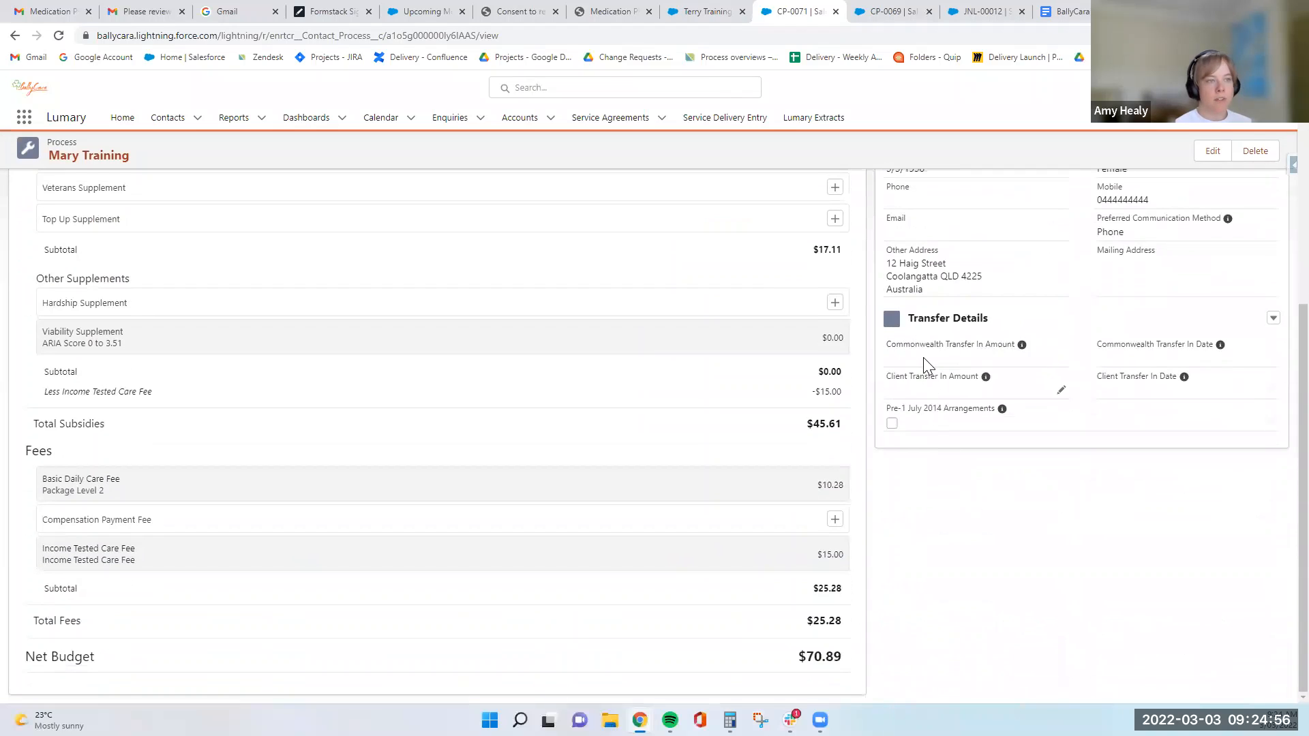
- Save a Commonwealth Transfer In Amount of $250.00 and a Commonwealth Transfer In Date of 3/3/2022 in the client's transfer details
{"action": "double_click", "coordinate": [929, 399]}
{"action": "left_click", "coordinate": [925, 359]}
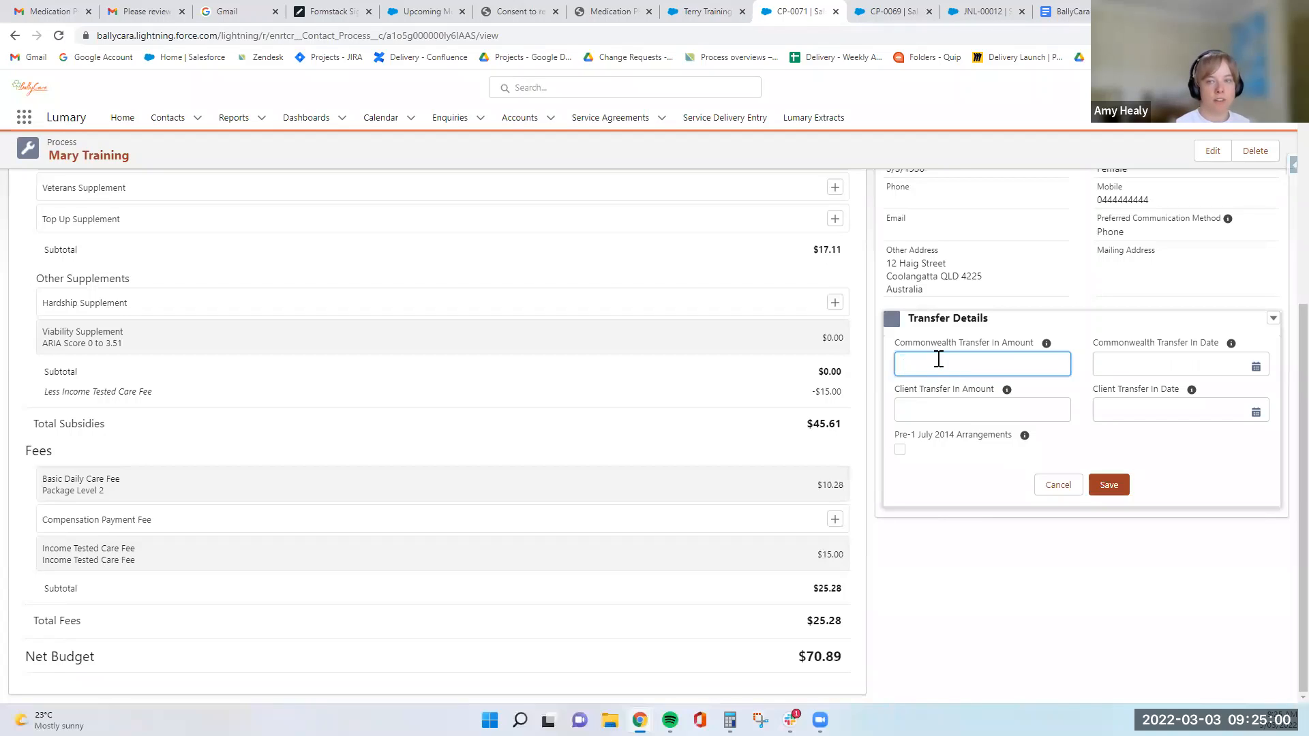
{"action": "type", "text": "250"}
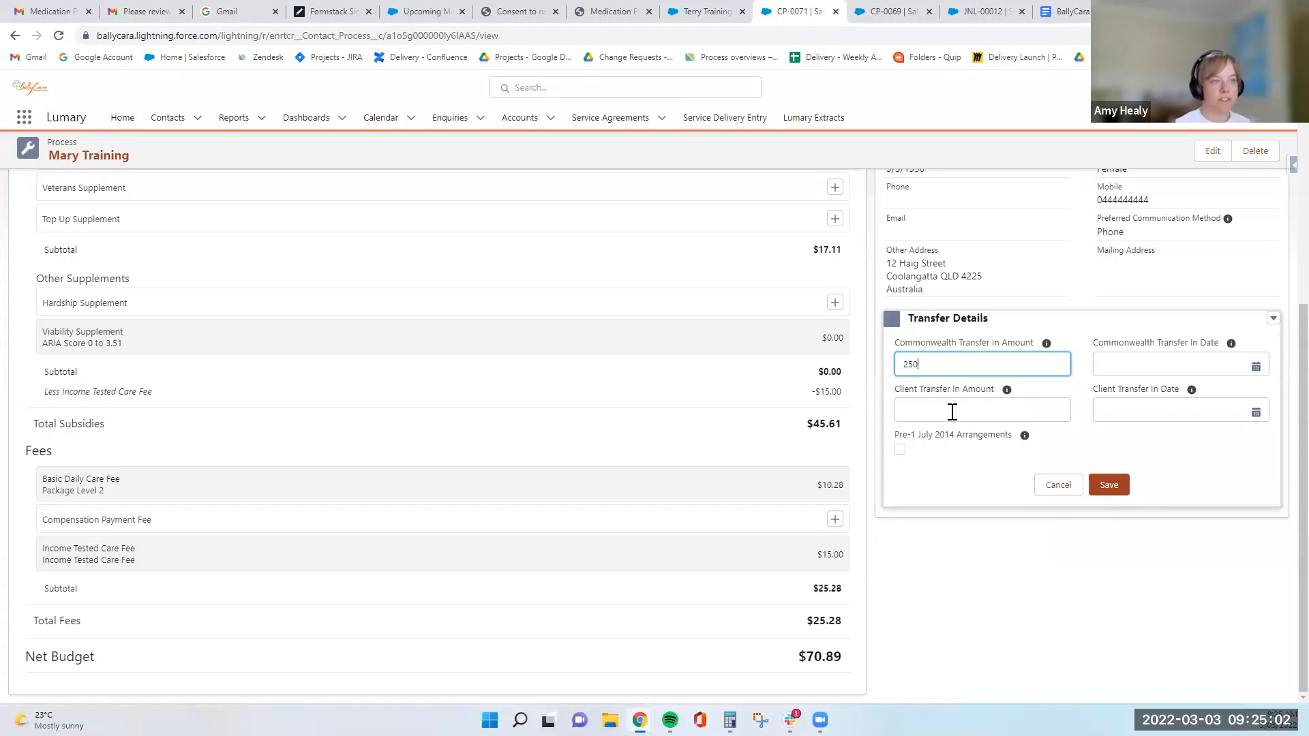
{"action": "left_click", "coordinate": [1163, 368]}
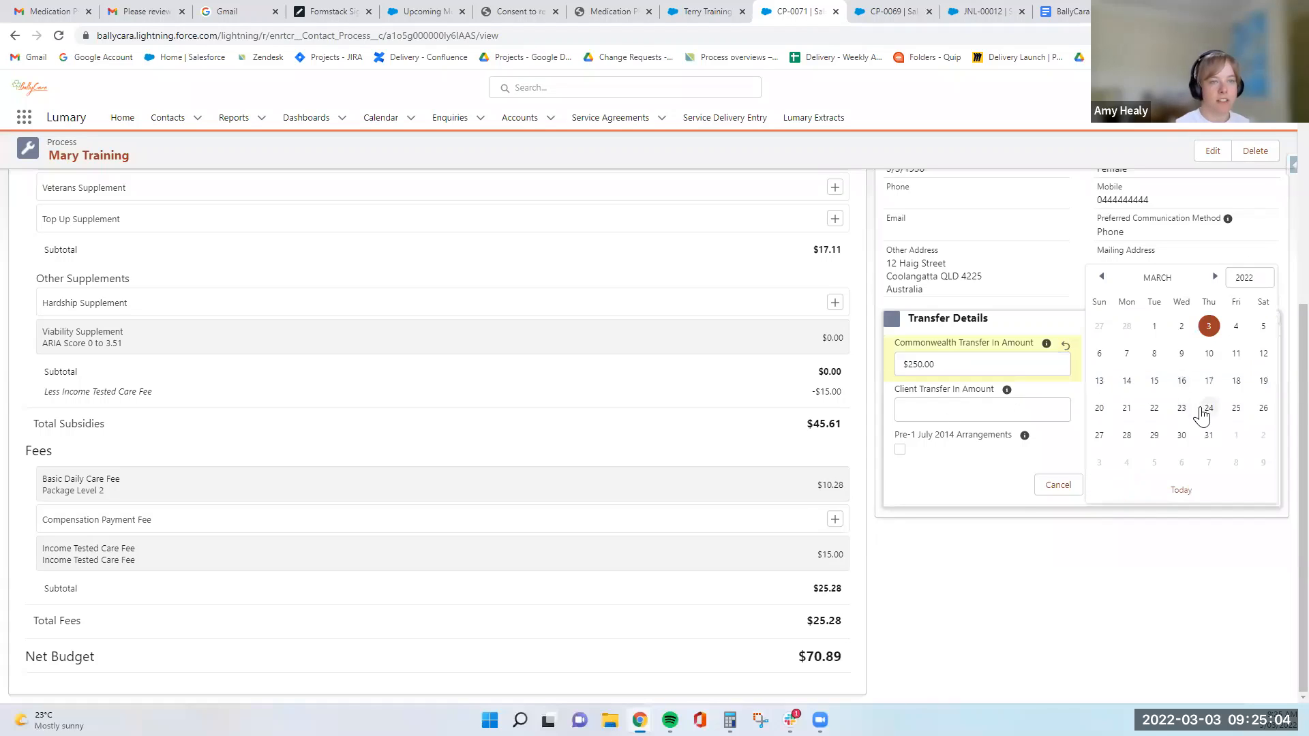
{"action": "left_click", "coordinate": [1209, 327]}
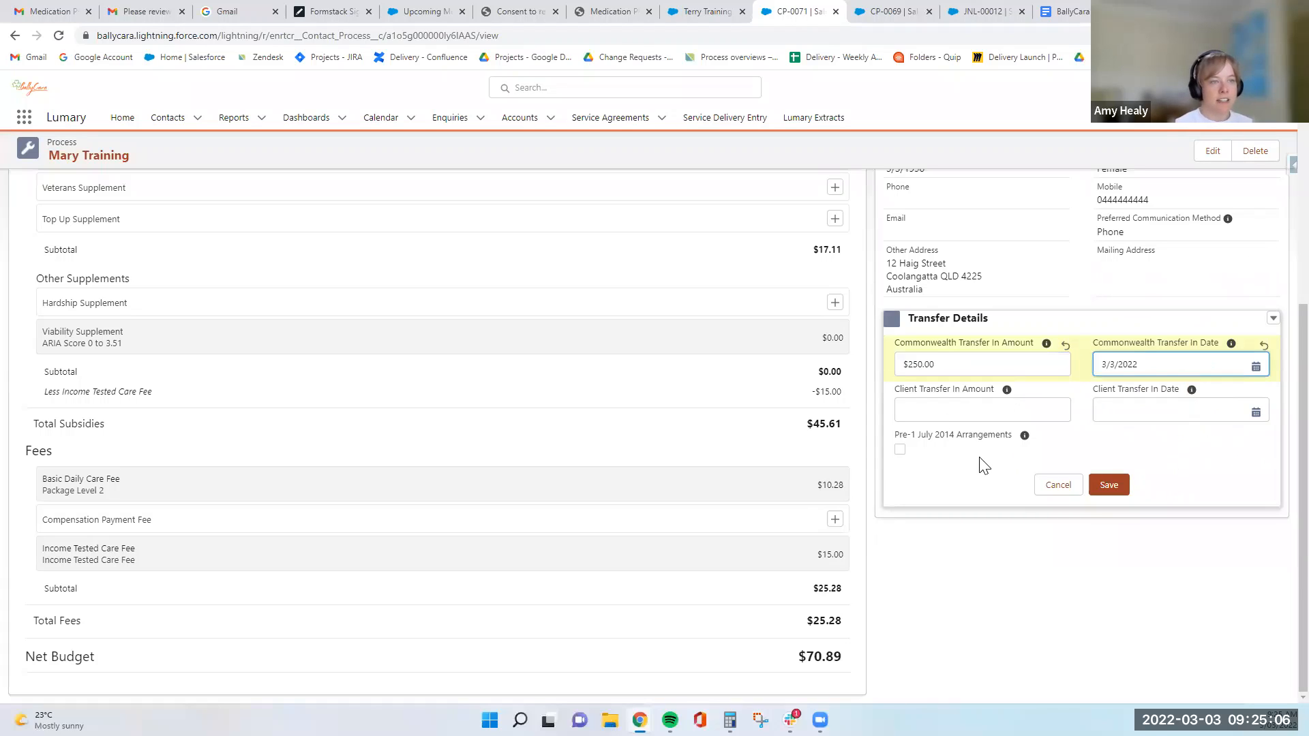
{"action": "left_click_drag", "start_coordinate": [895, 436], "coordinate": [961, 439]}
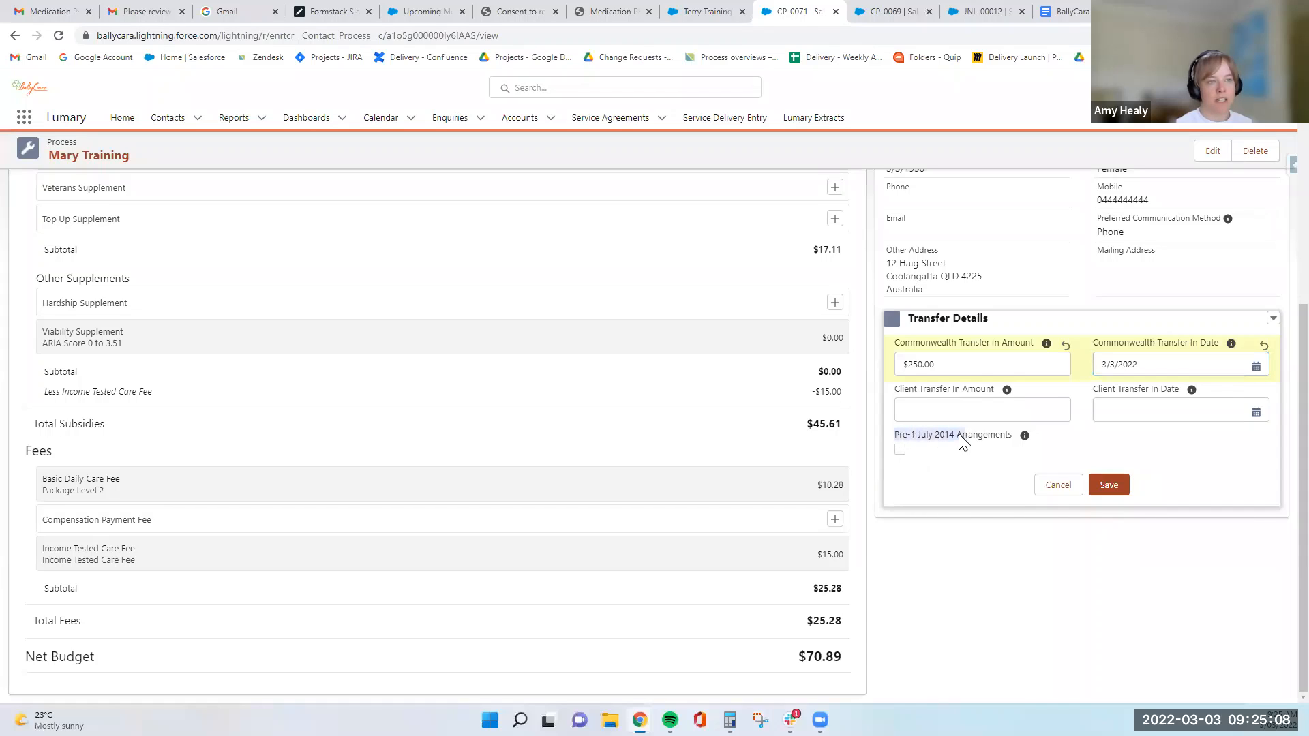
{"action": "left_click", "coordinate": [955, 475]}
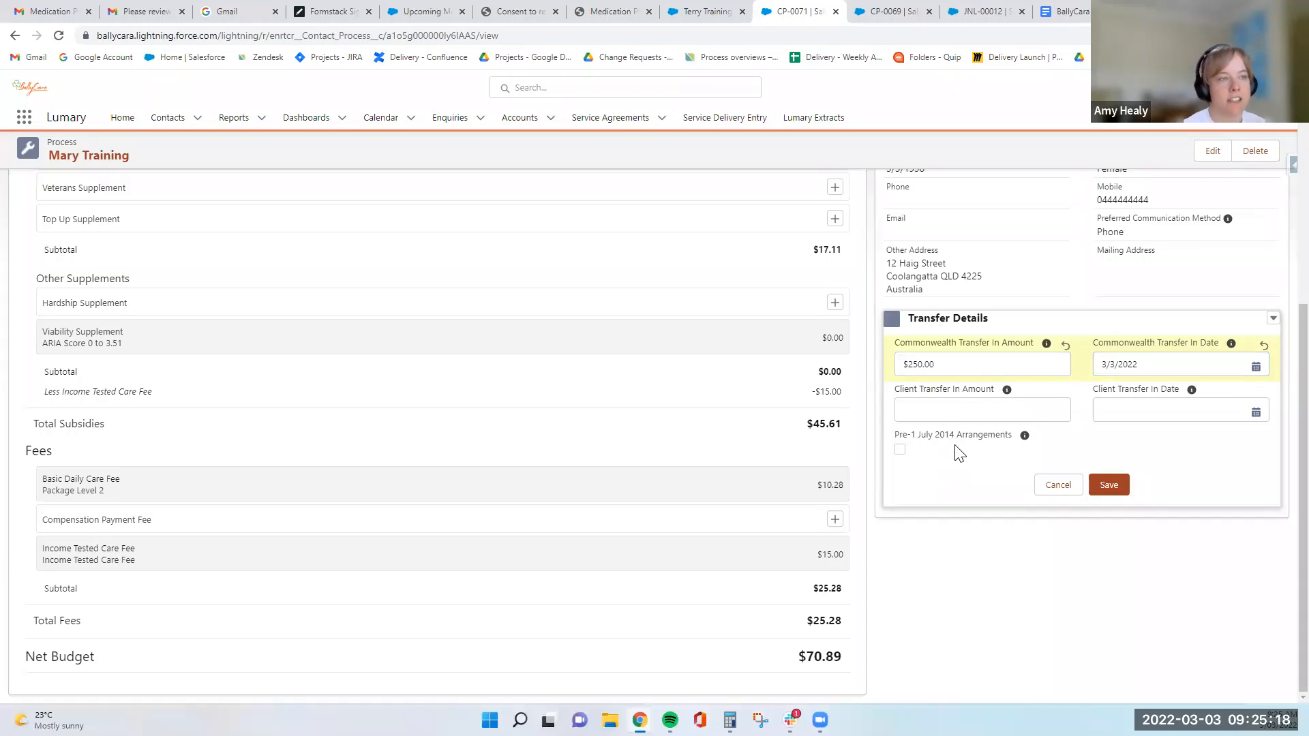
{"action": "left_click", "coordinate": [1106, 487]}
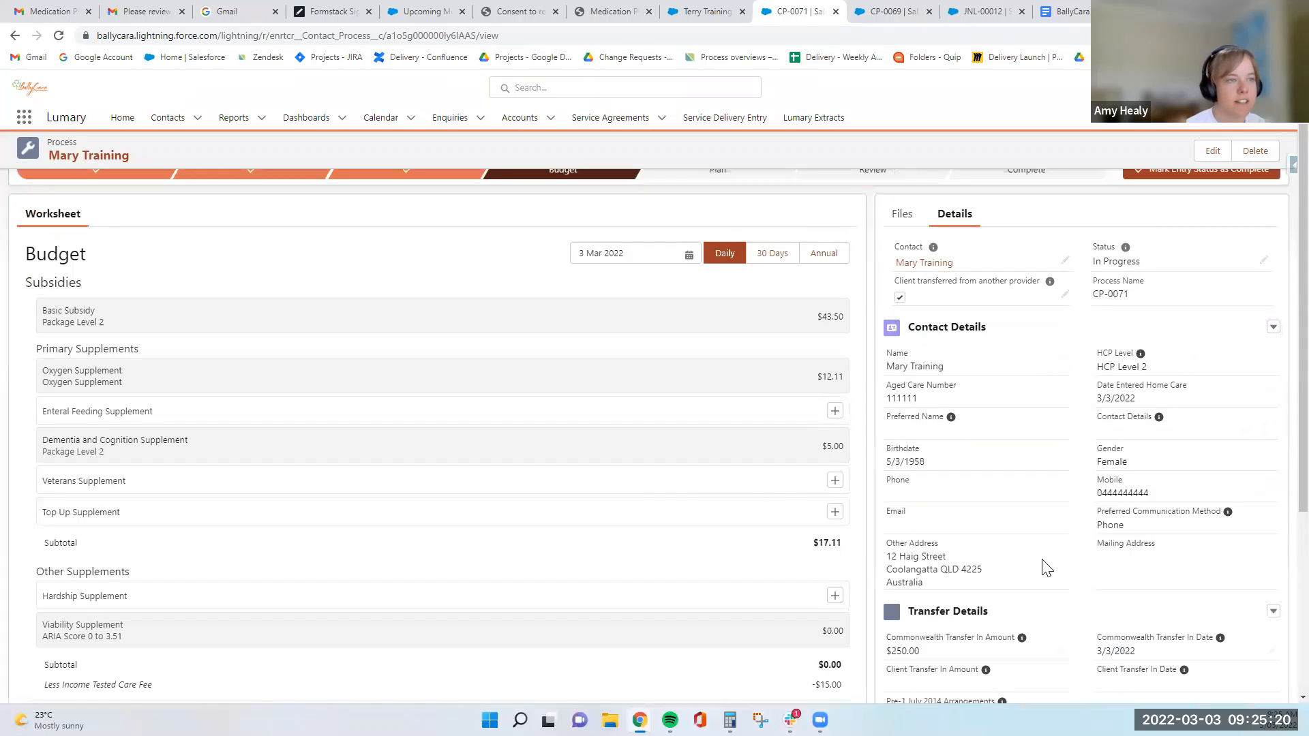
- Review the budget's subsidies, fees and net budget, comparing the daily, 30-day and annual amounts
{"action": "scroll", "coordinate": [1038, 465], "scroll_direction": "down", "scroll_amount": 4}
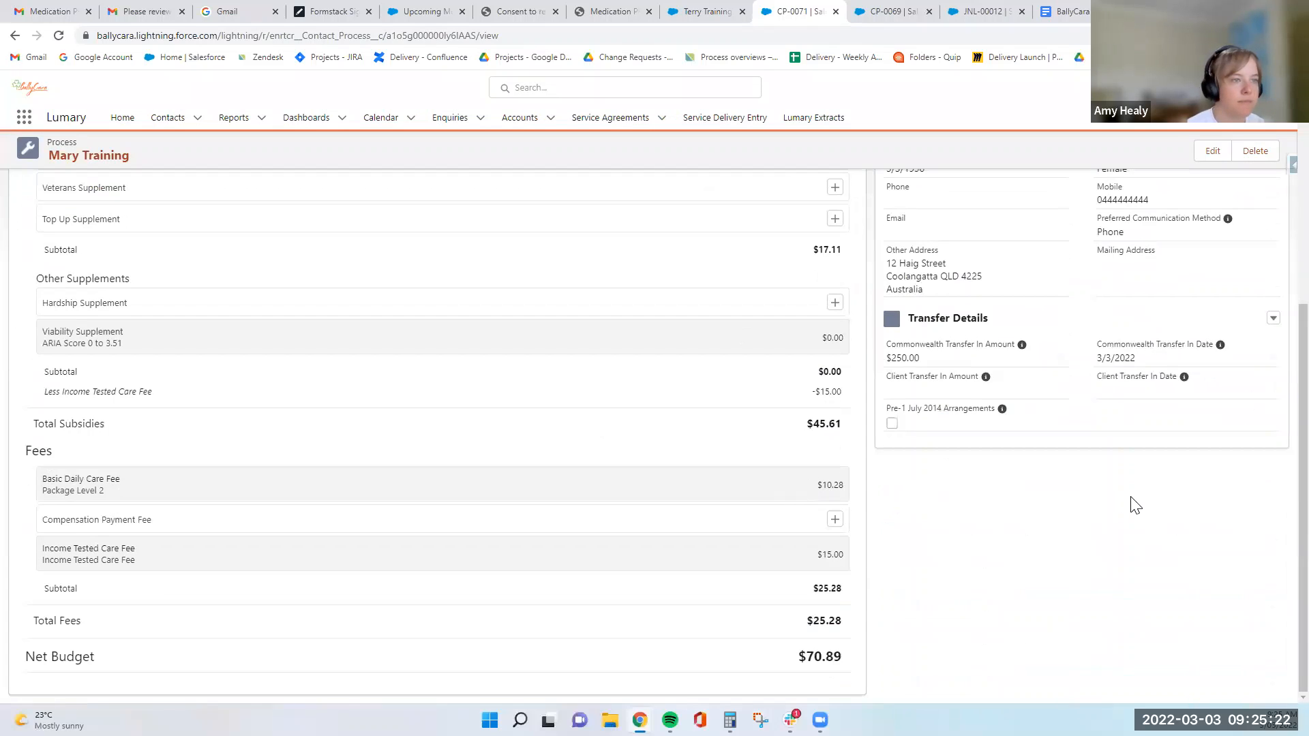
{"action": "scroll", "coordinate": [1131, 503], "scroll_direction": "up", "scroll_amount": 2}
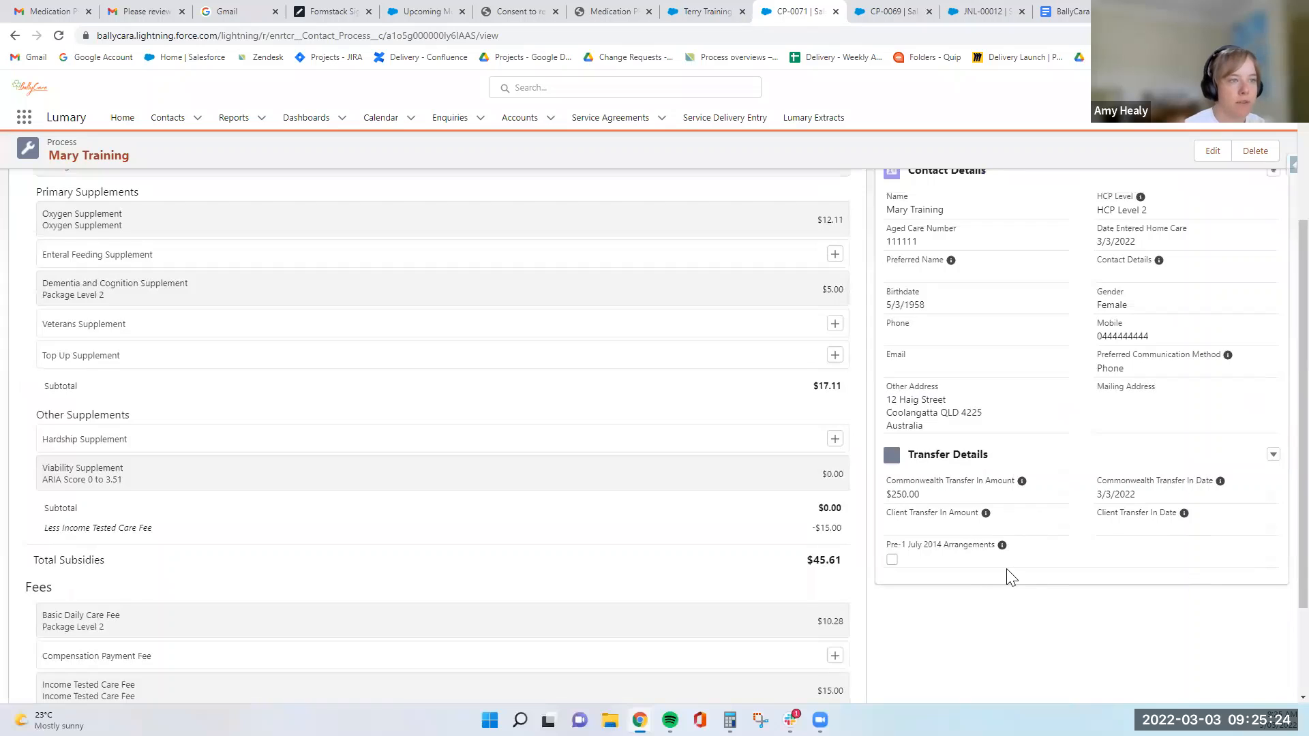
{"action": "scroll", "coordinate": [1009, 578], "scroll_direction": "up", "scroll_amount": 3}
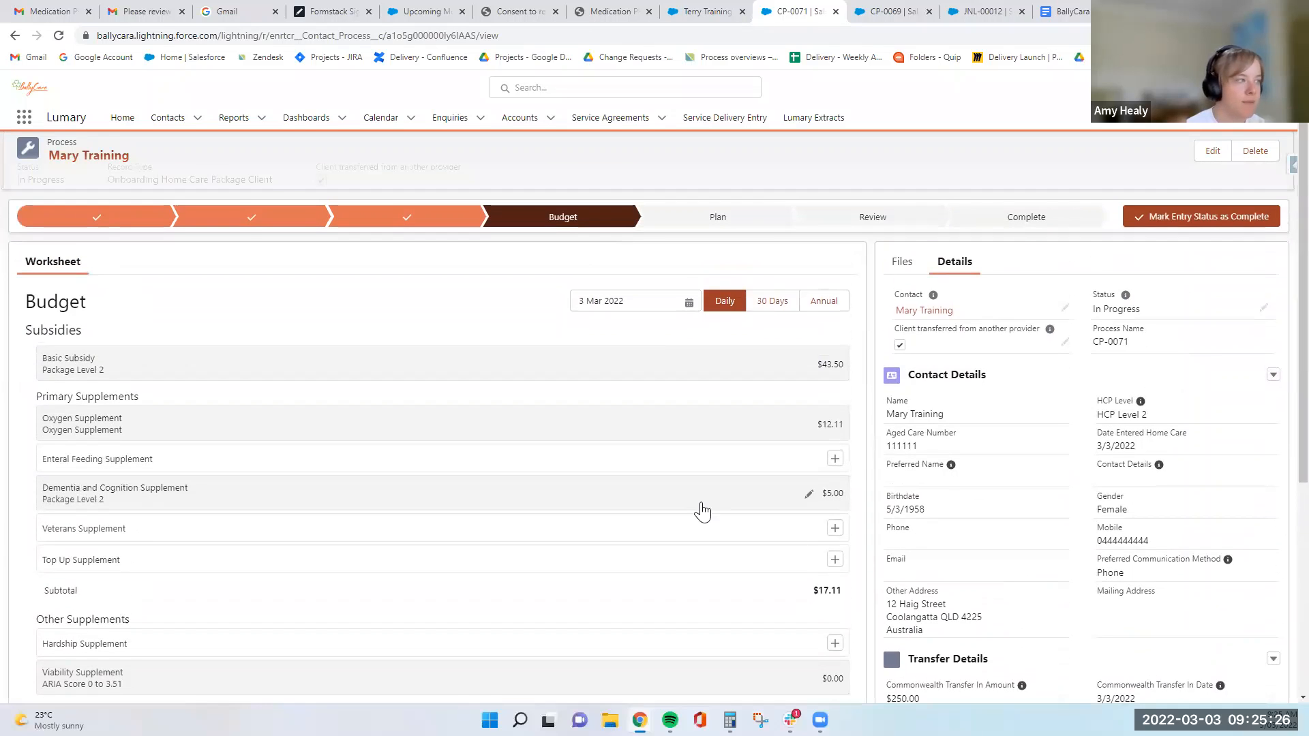
{"action": "scroll", "coordinate": [542, 471], "scroll_direction": "down", "scroll_amount": 4}
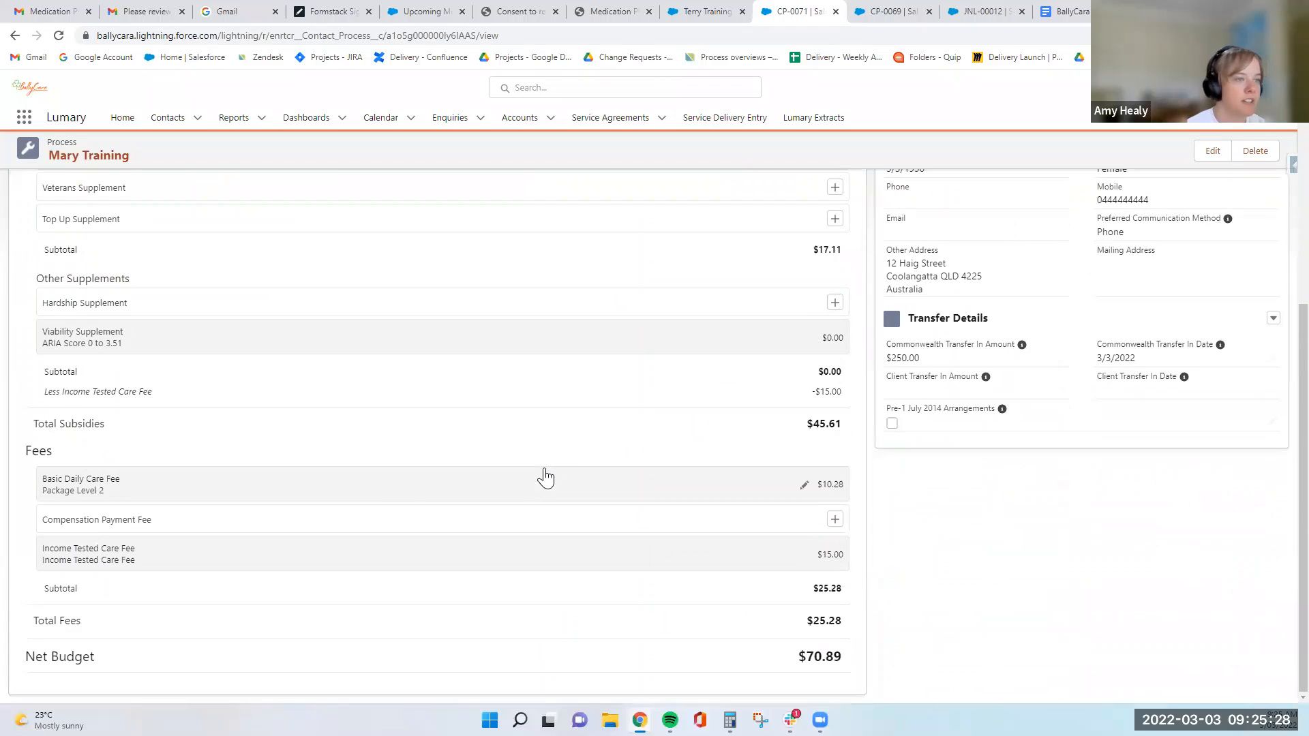
{"action": "scroll", "coordinate": [573, 532], "scroll_direction": "up", "scroll_amount": 5}
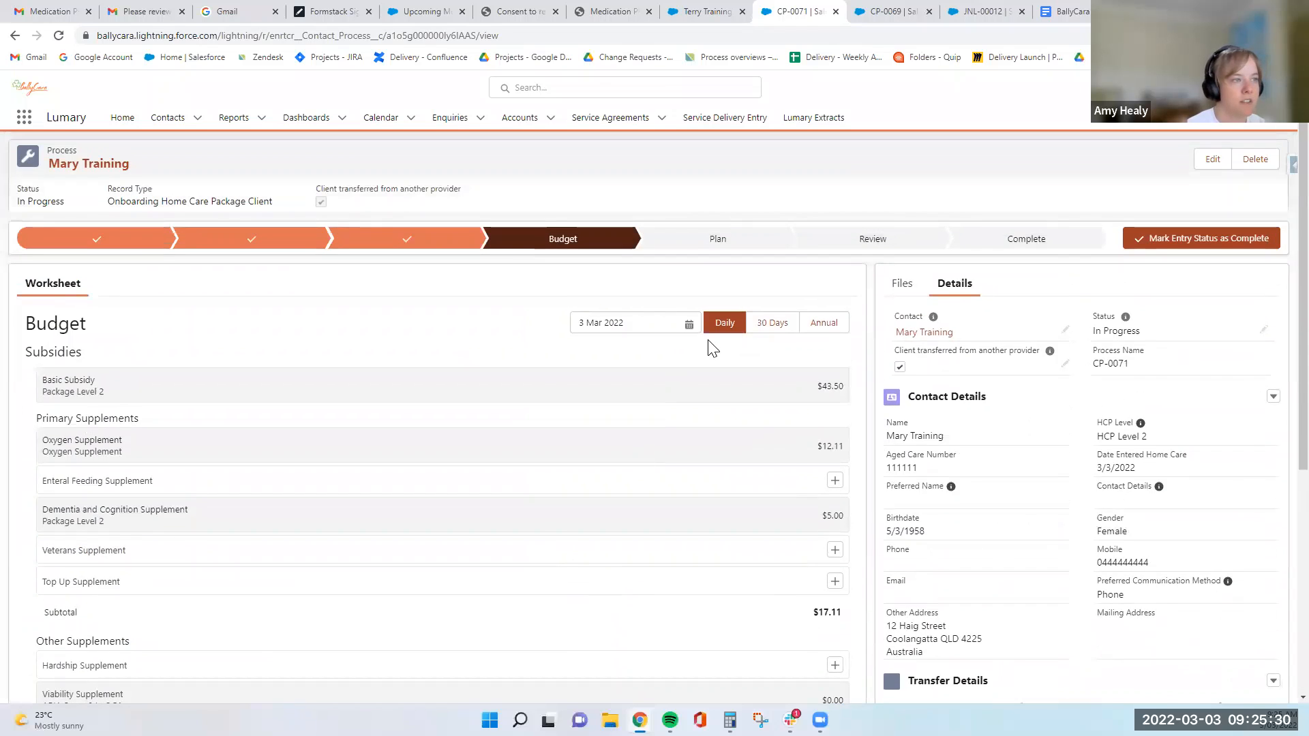
{"action": "left_click", "coordinate": [766, 328]}
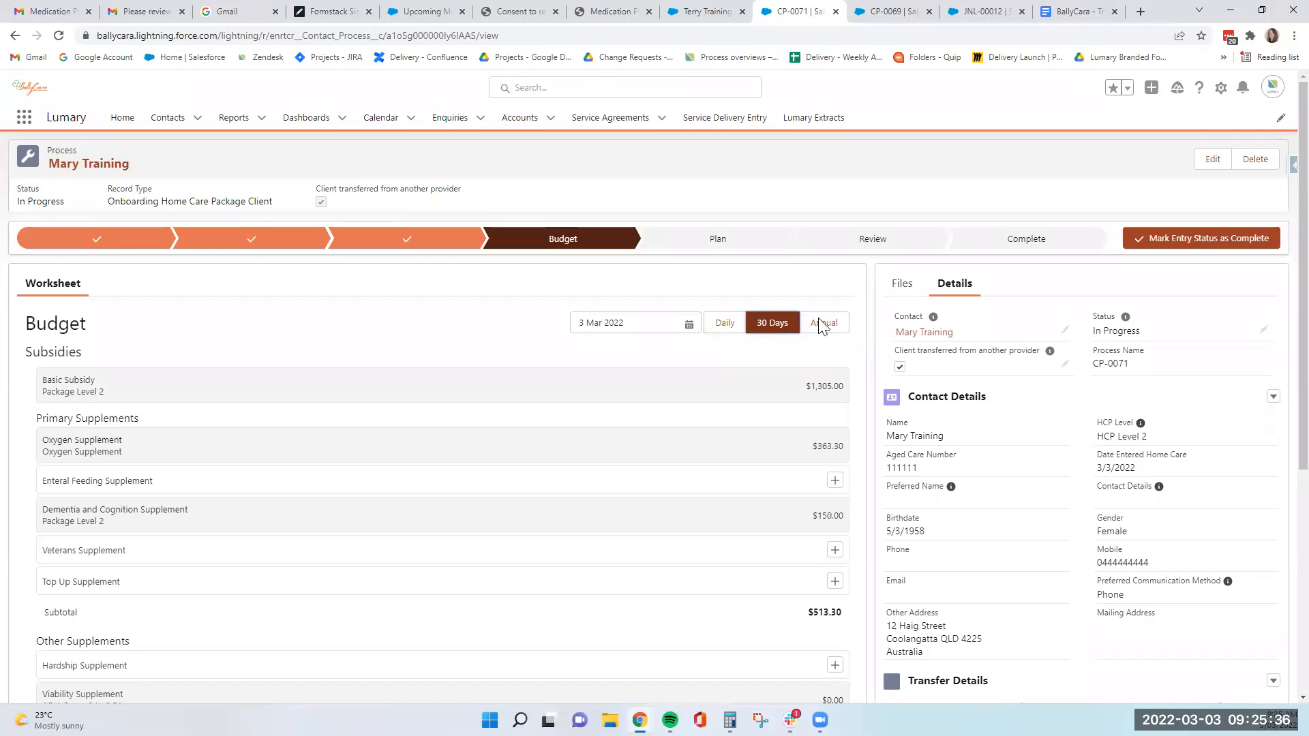
{"action": "left_click", "coordinate": [717, 325]}
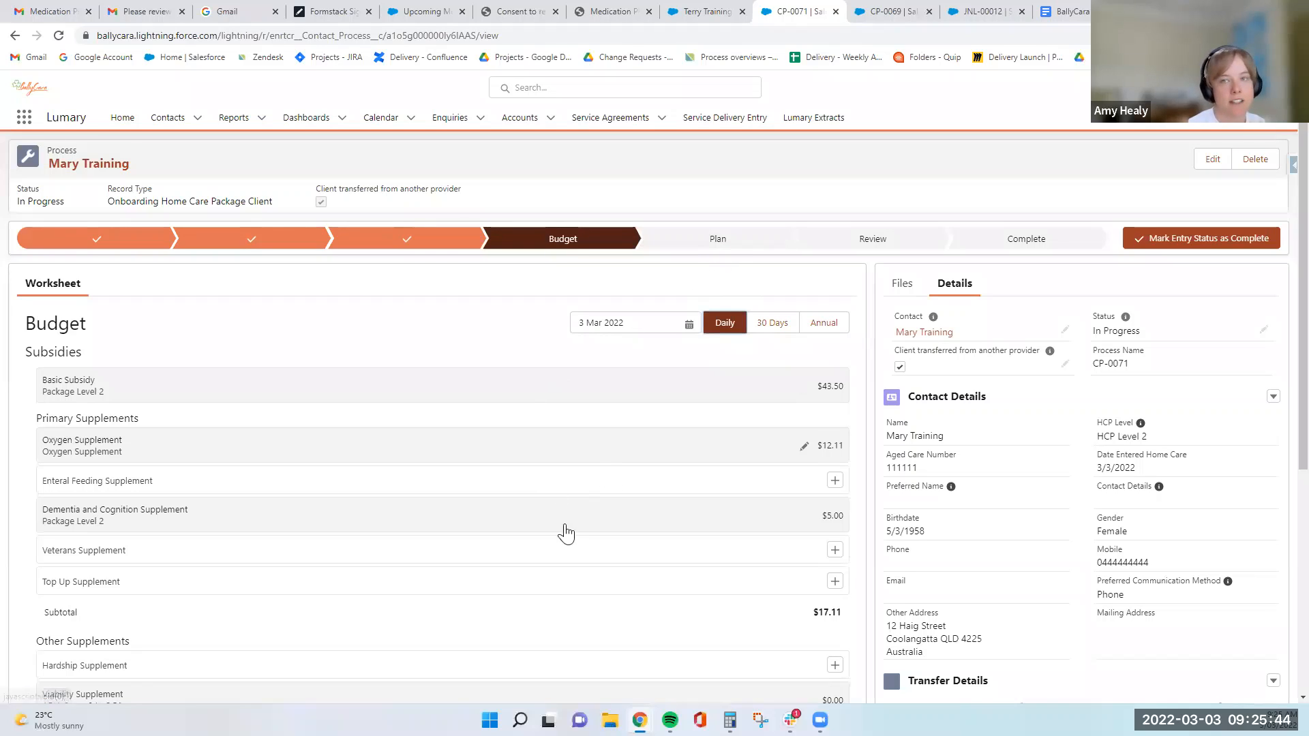
{"action": "scroll", "coordinate": [565, 539], "scroll_direction": "down", "scroll_amount": 6}
{"action": "scroll", "coordinate": [570, 543], "scroll_direction": "up", "scroll_amount": 6}
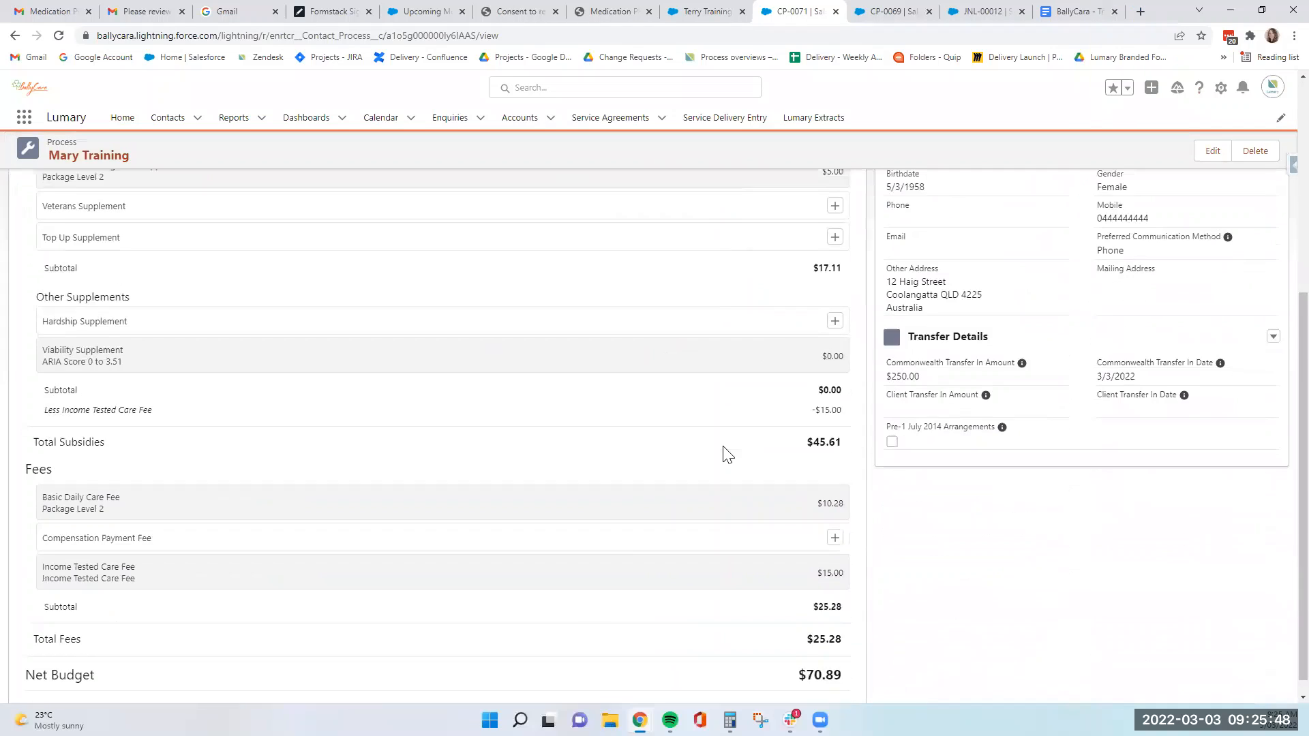
{"action": "scroll", "coordinate": [725, 450], "scroll_direction": "down", "scroll_amount": 5}
{"action": "scroll", "coordinate": [611, 503], "scroll_direction": "up", "scroll_amount": 5}
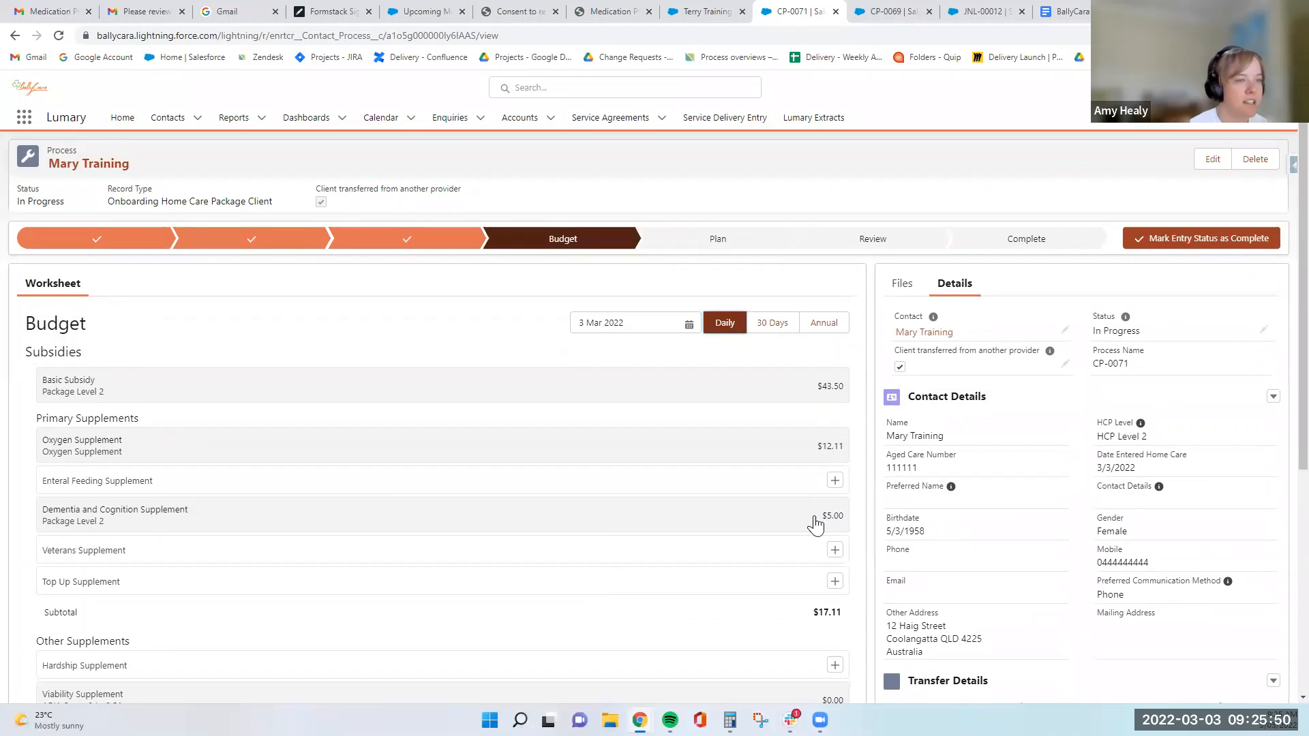
{"action": "left_click", "coordinate": [818, 330]}
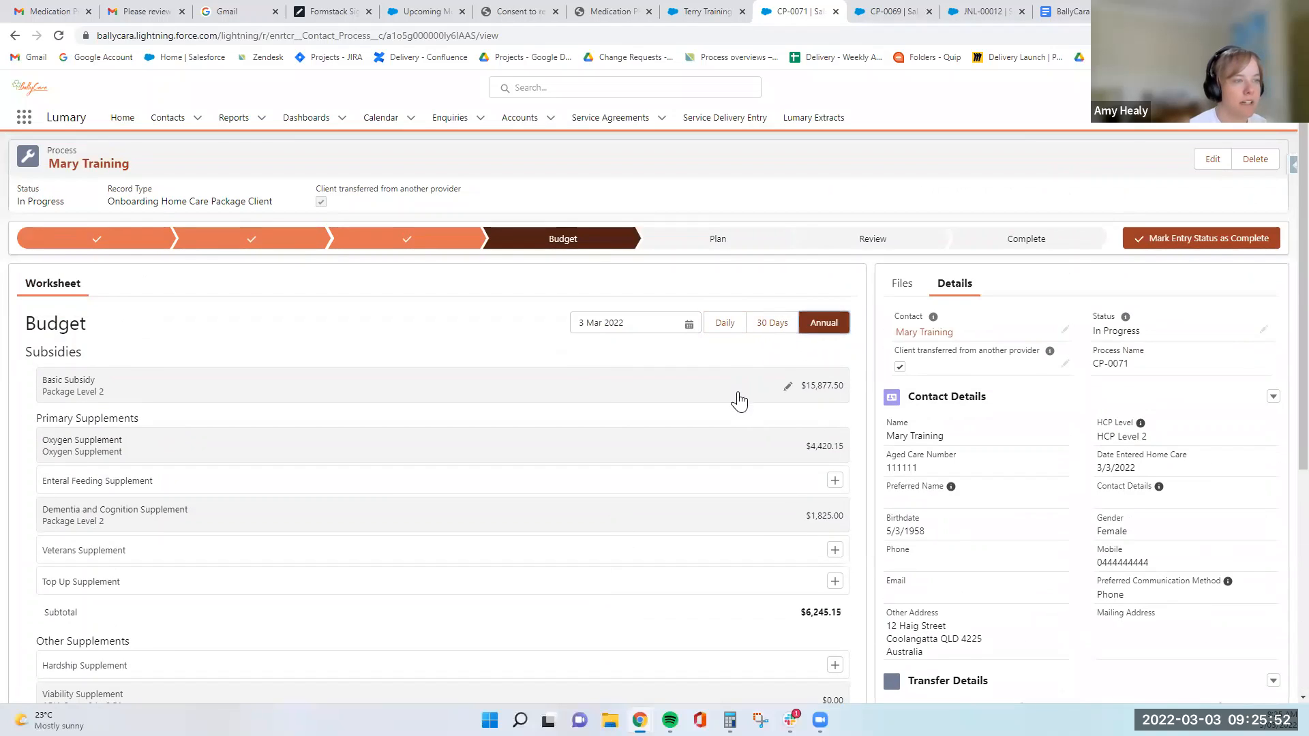
{"action": "left_click", "coordinate": [768, 327]}
{"action": "left_click", "coordinate": [739, 329]}
{"action": "scroll", "coordinate": [813, 407], "scroll_direction": "down", "scroll_amount": 4}
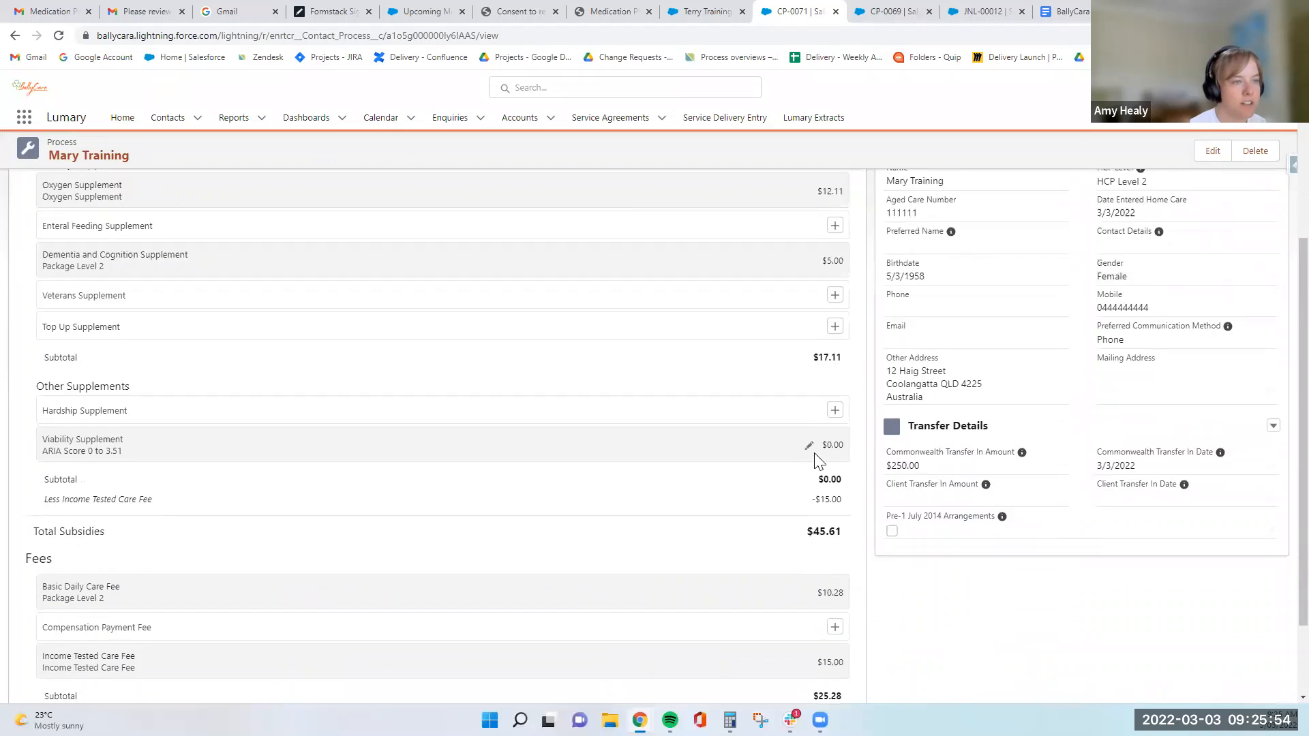
{"action": "scroll", "coordinate": [818, 456], "scroll_direction": "up", "scroll_amount": 4}
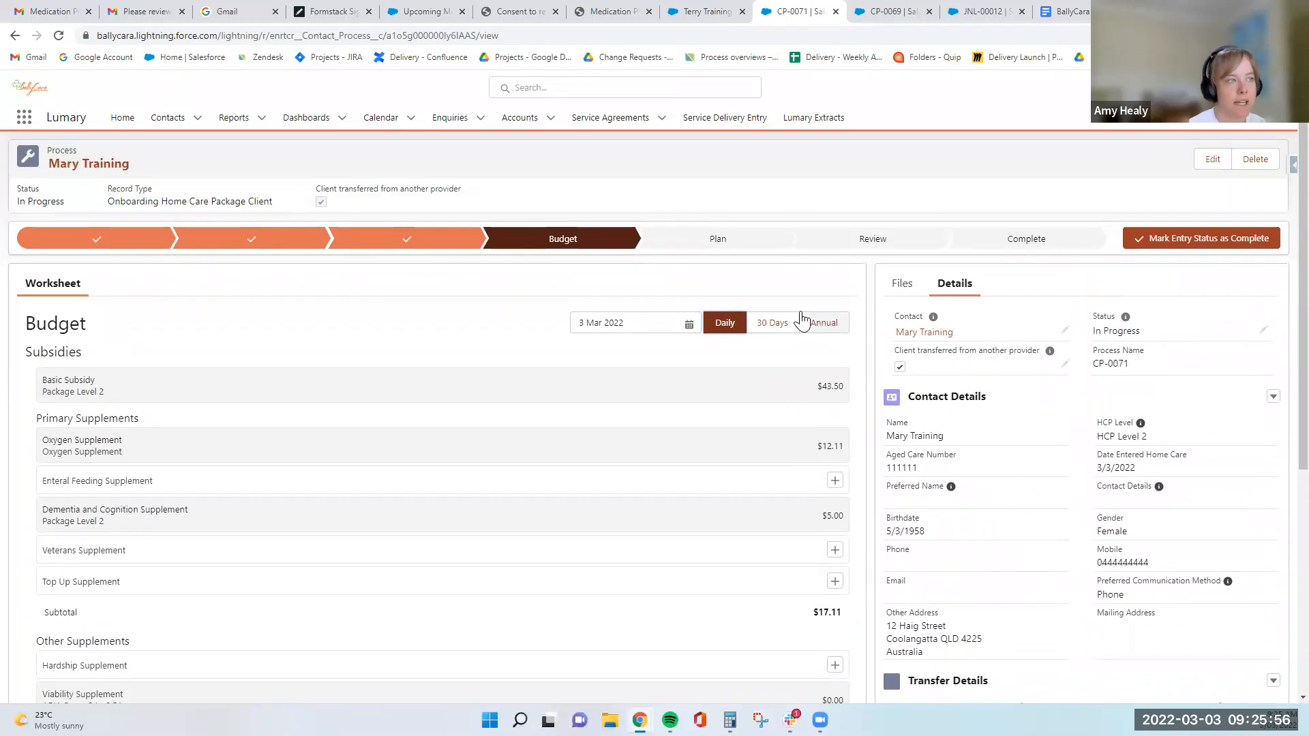
- Mark the Budget stage as complete and add the Care Management fixed cost at the HCP Level 2 rate of $61.00
{"action": "left_click", "coordinate": [1201, 240]}
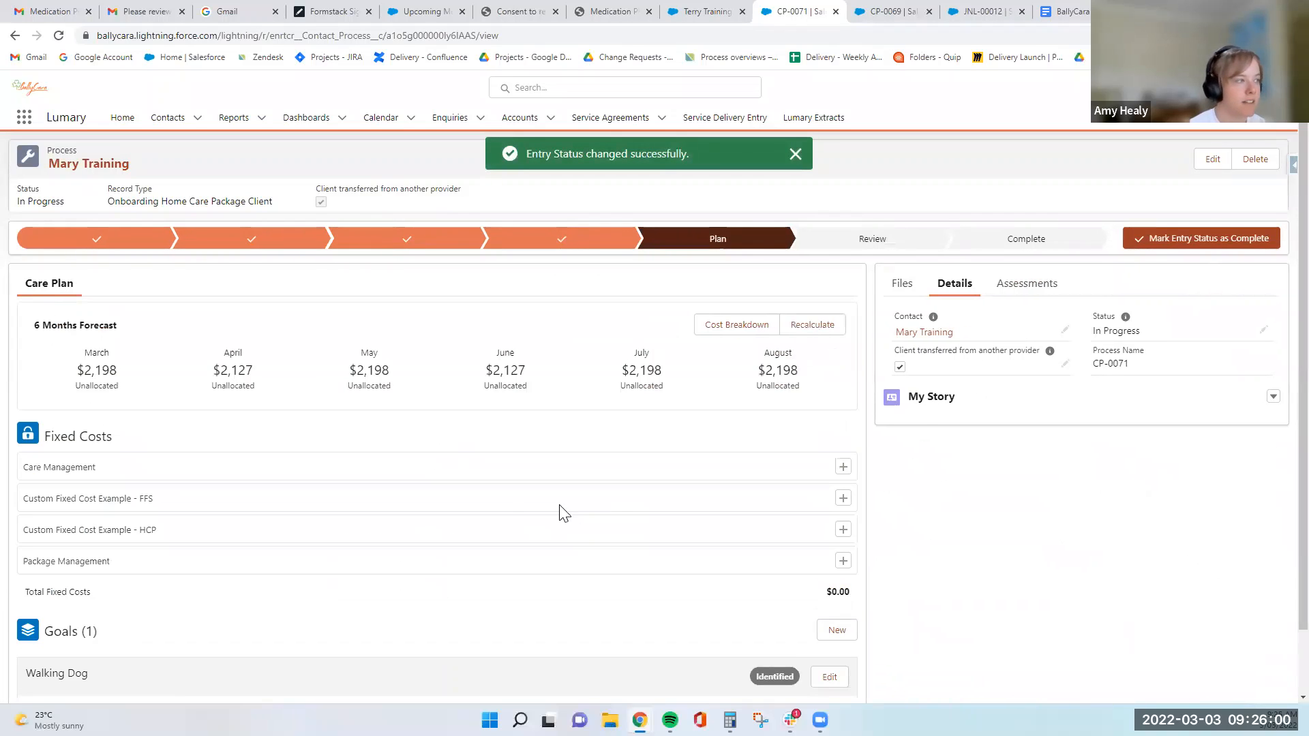
{"action": "scroll", "coordinate": [491, 511], "scroll_direction": "down", "scroll_amount": 1}
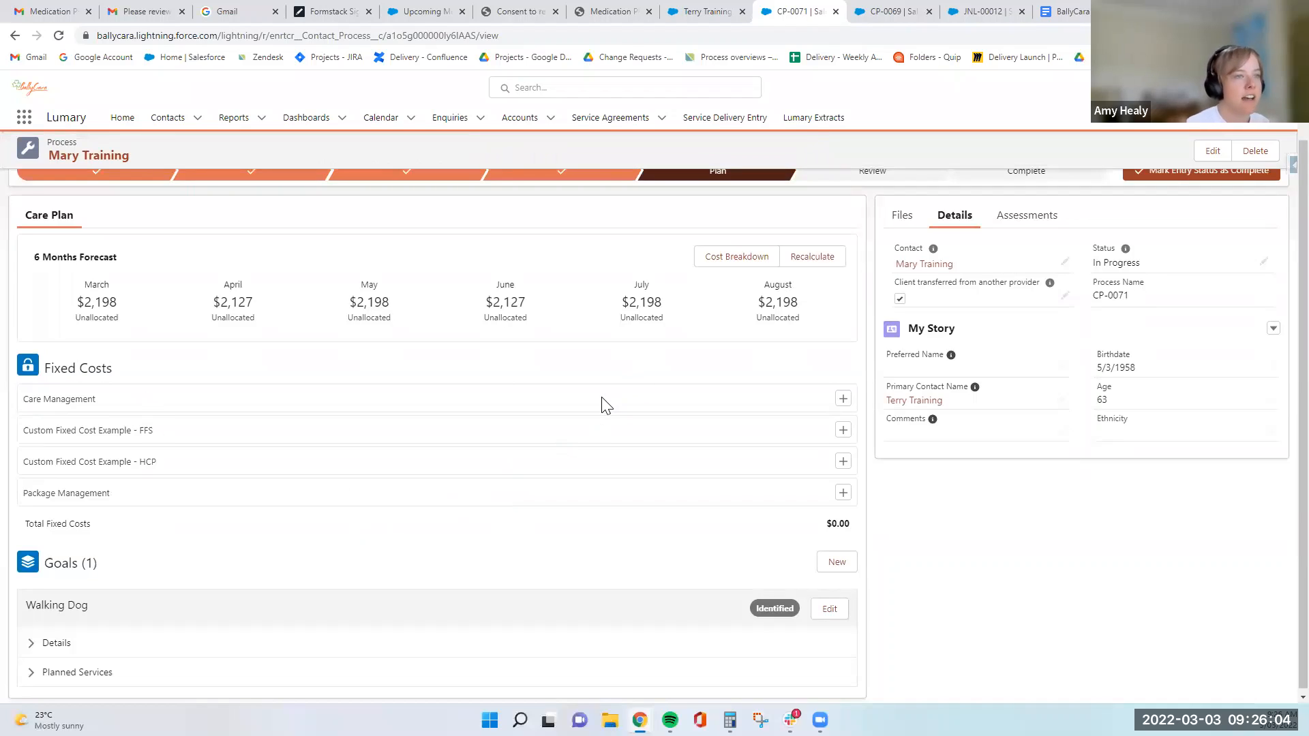
{"action": "left_click", "coordinate": [843, 399]}
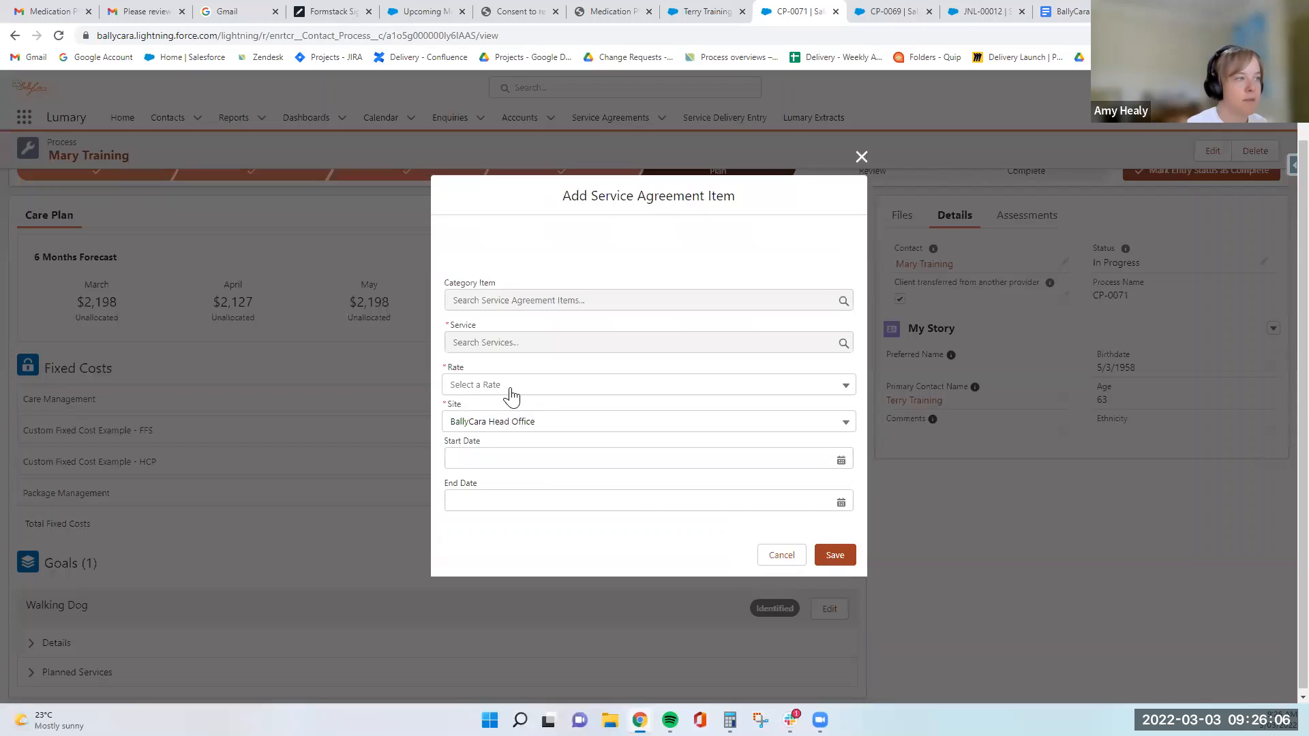
{"action": "left_click", "coordinate": [512, 392]}
{"action": "left_click", "coordinate": [523, 437]}
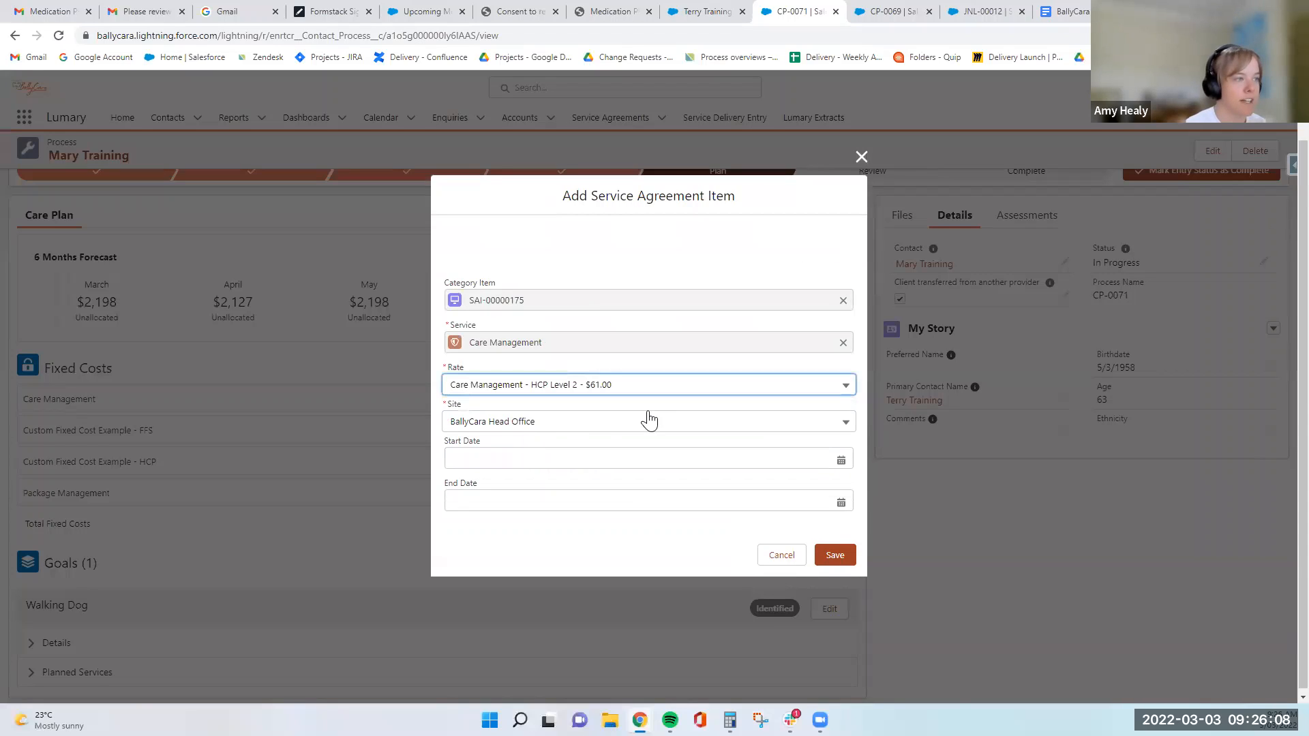
{"action": "left_click", "coordinate": [823, 556]}
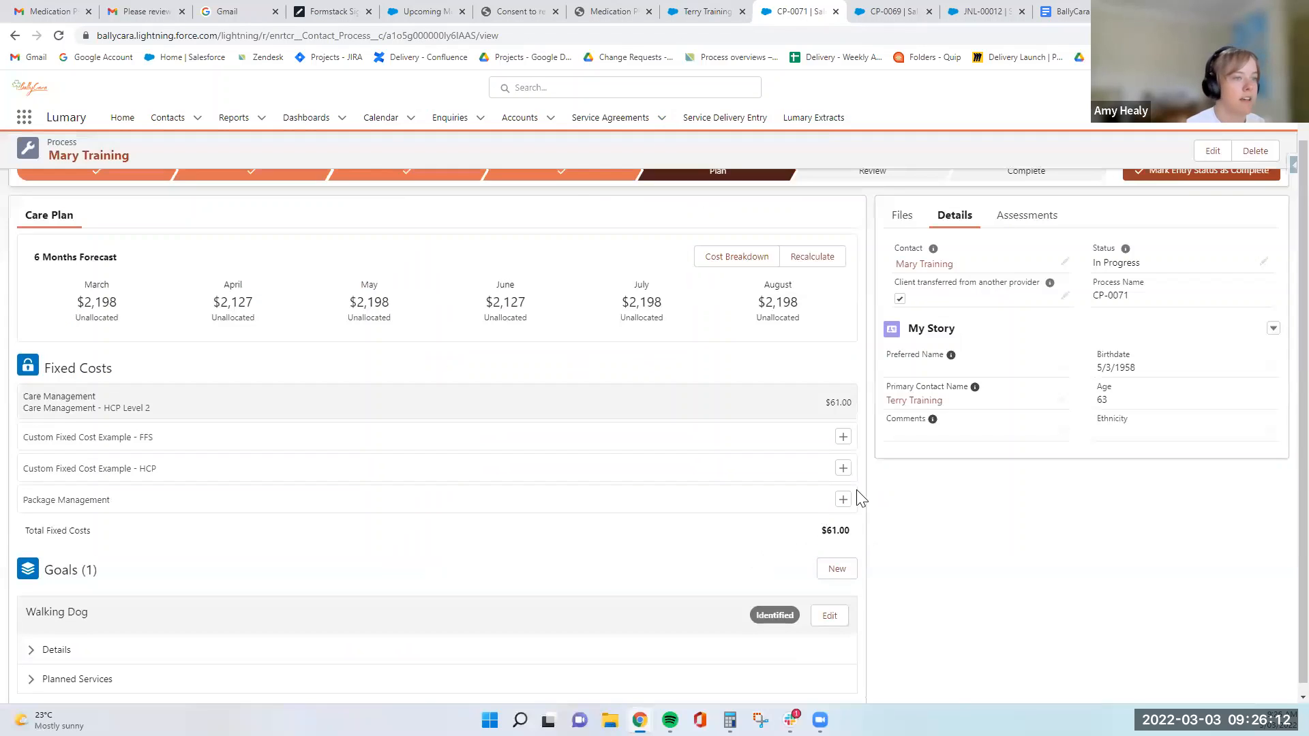
- Add the Package Management fixed cost to the care plan at the HCP Level 2 rate of $61.00 for BallyCara Head Office
{"action": "left_click", "coordinate": [845, 500]}
{"action": "left_click", "coordinate": [670, 397]}
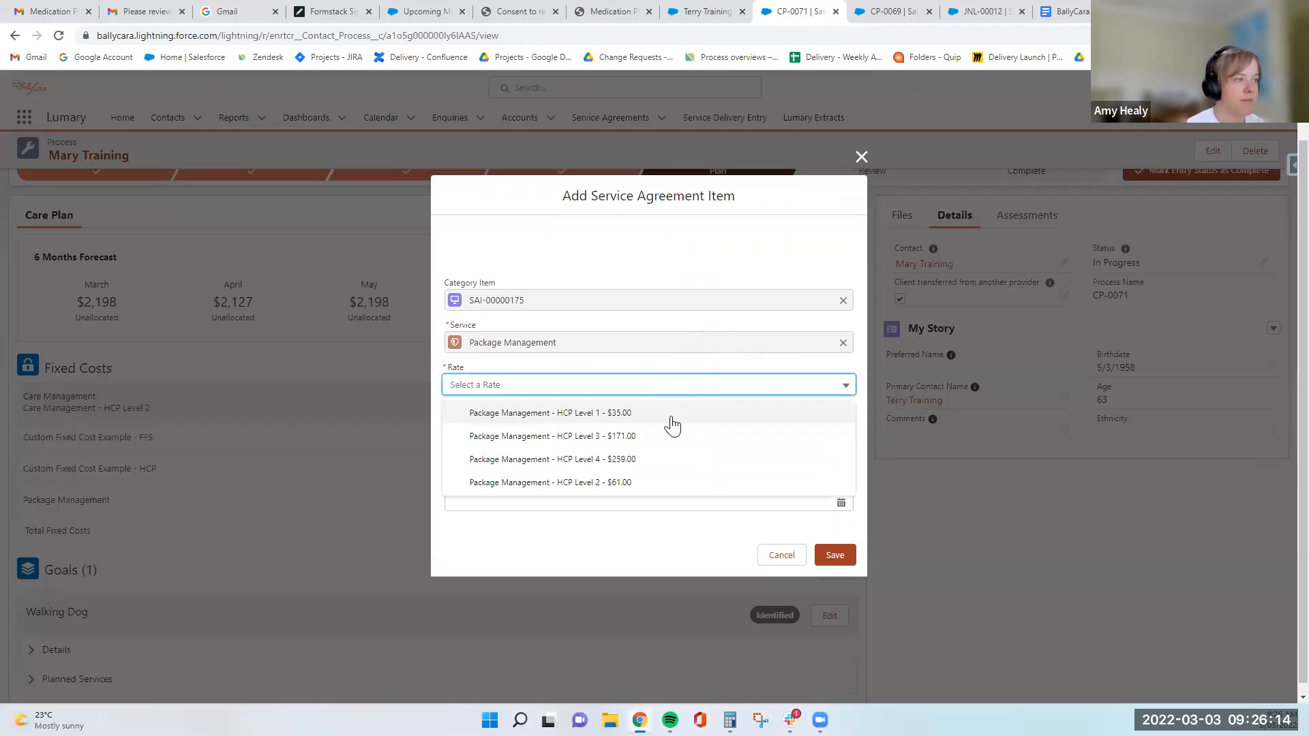
{"action": "left_click", "coordinate": [657, 483]}
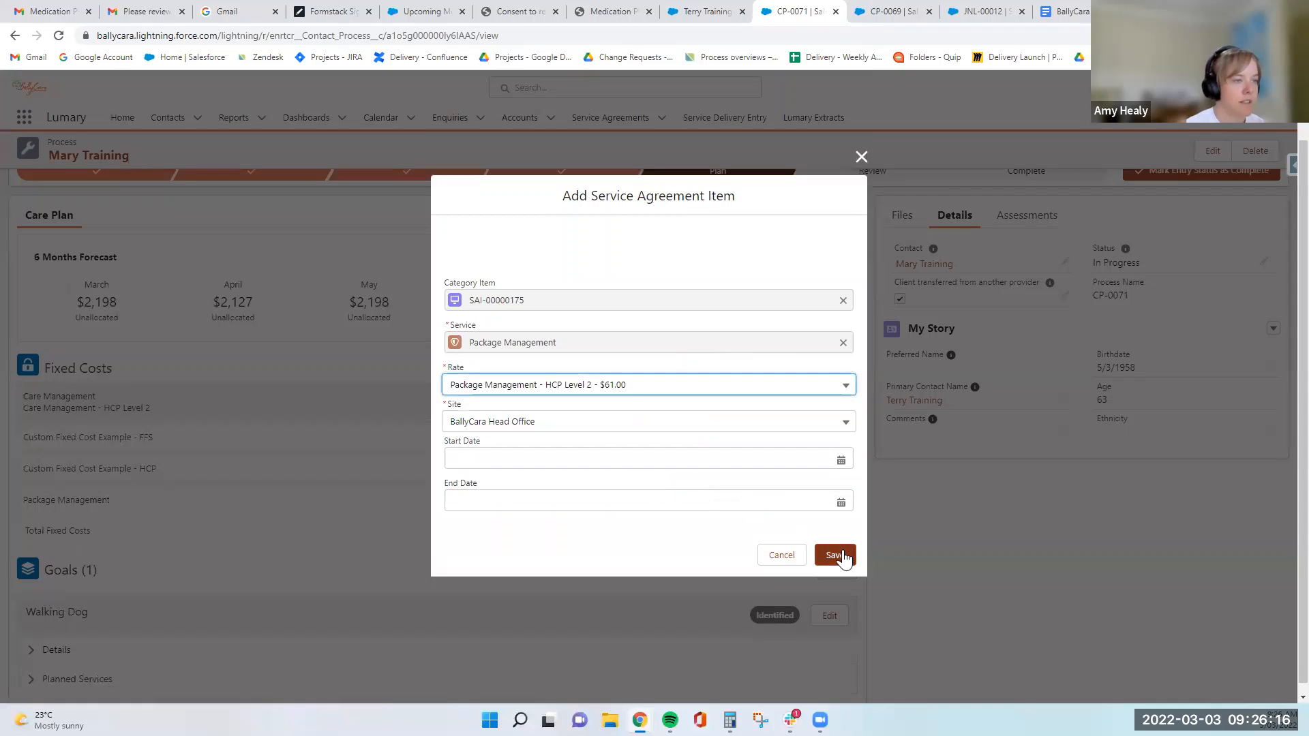
{"action": "left_click", "coordinate": [839, 553]}
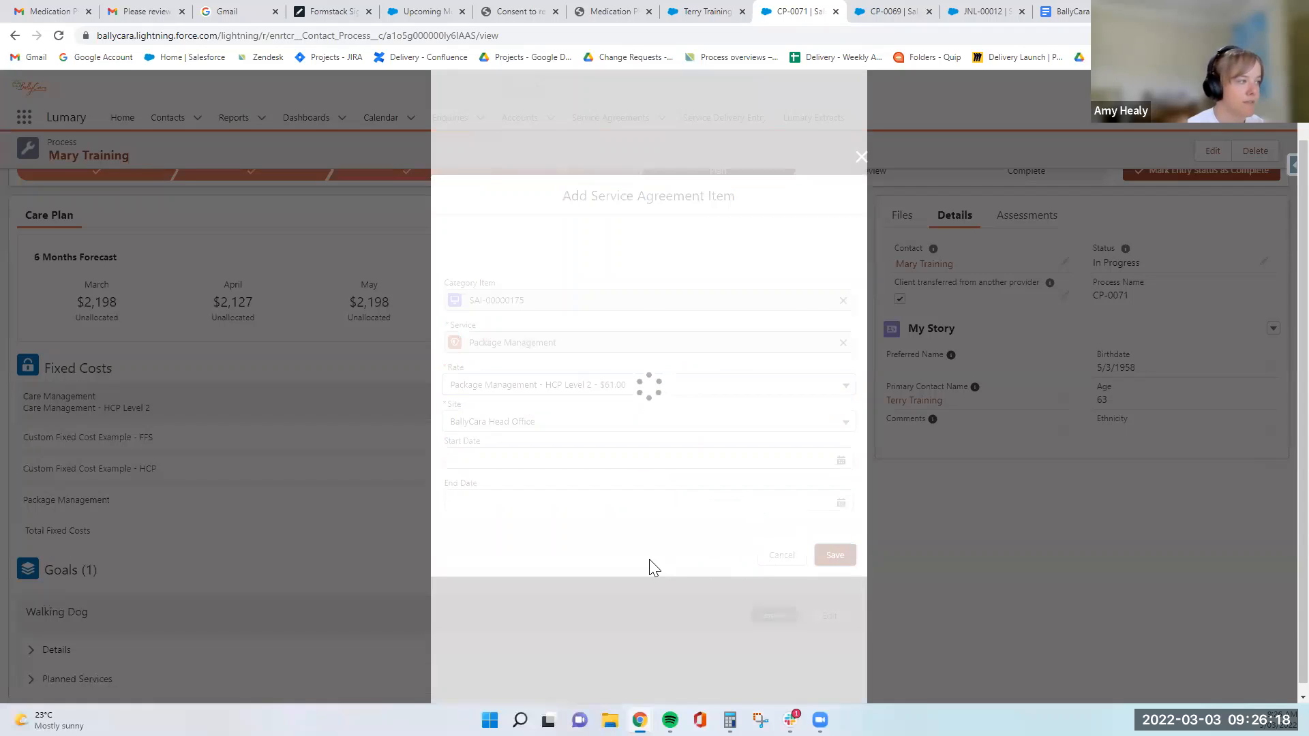
- Add the Custom Fixed Cost Example - HCP to the care plan at the $25.00 rate for BallyCara Head Office
{"action": "scroll", "coordinate": [453, 552], "scroll_direction": "down", "scroll_amount": 1}
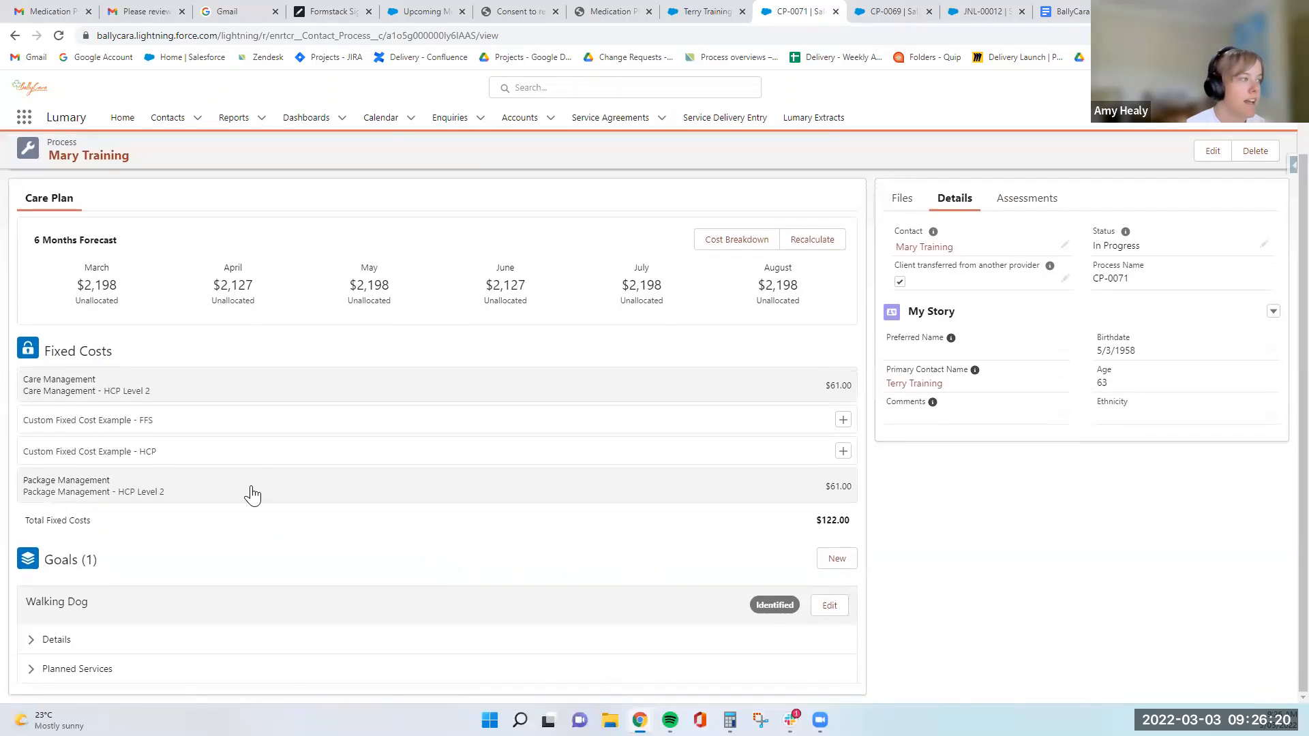
{"action": "left_click", "coordinate": [843, 451]}
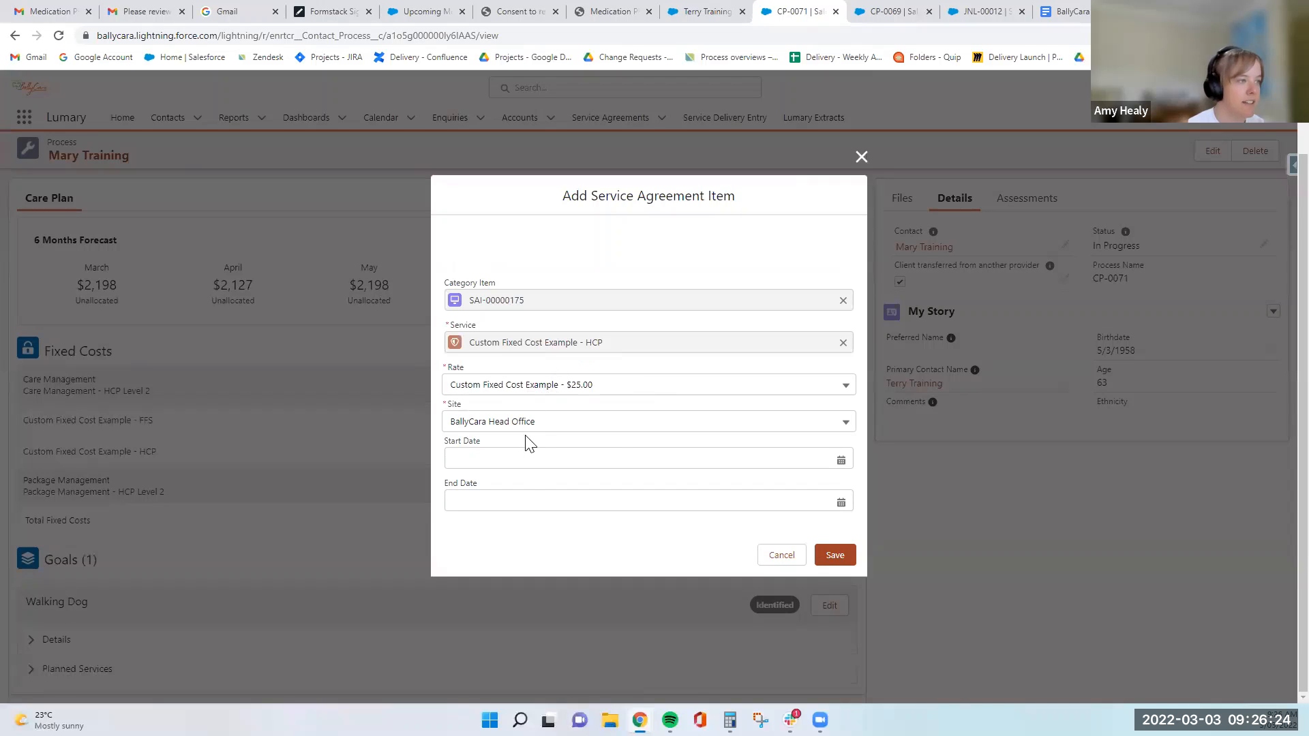
{"action": "left_click", "coordinate": [828, 551]}
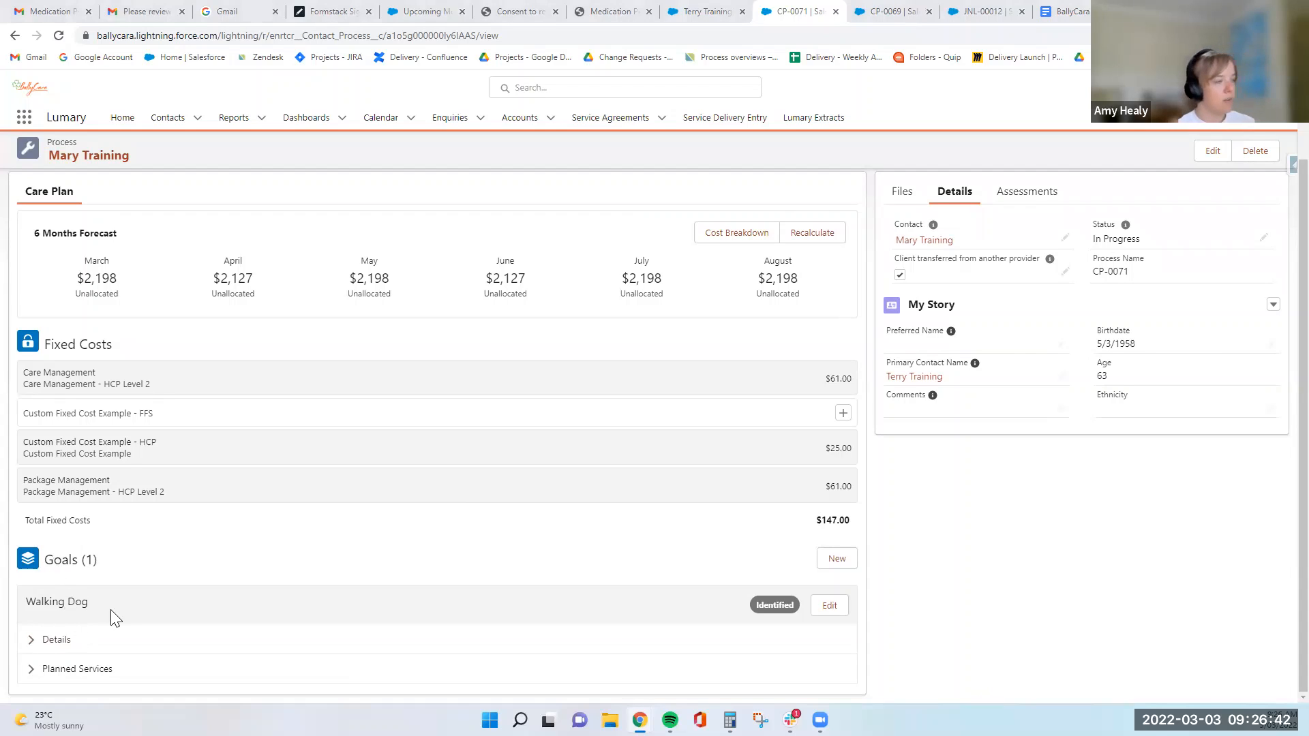
- Start a new planned service for the Walking Dog goal with category Home Care Package and service Exercise Physiologist - Initial and Ongoing
{"action": "left_click", "coordinate": [31, 669]}
{"action": "scroll", "coordinate": [133, 600], "scroll_direction": "down", "scroll_amount": 1}
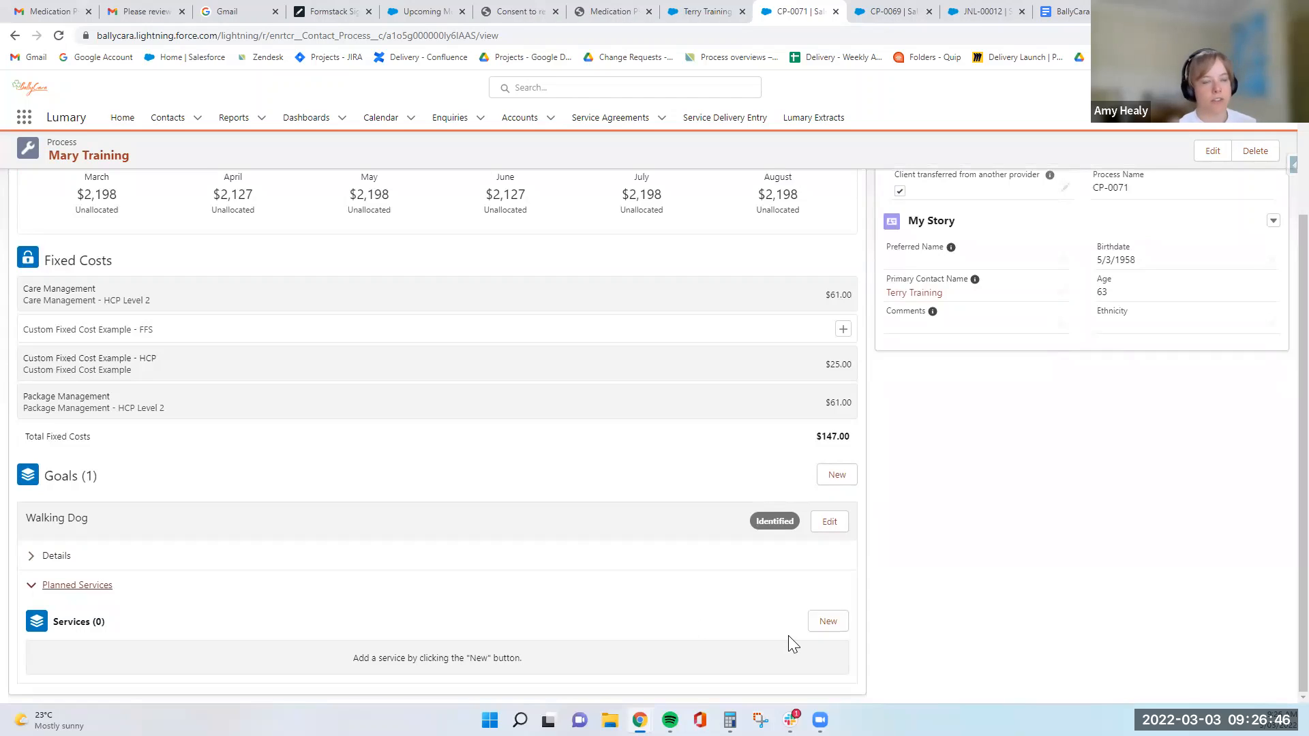
{"action": "left_click", "coordinate": [825, 624]}
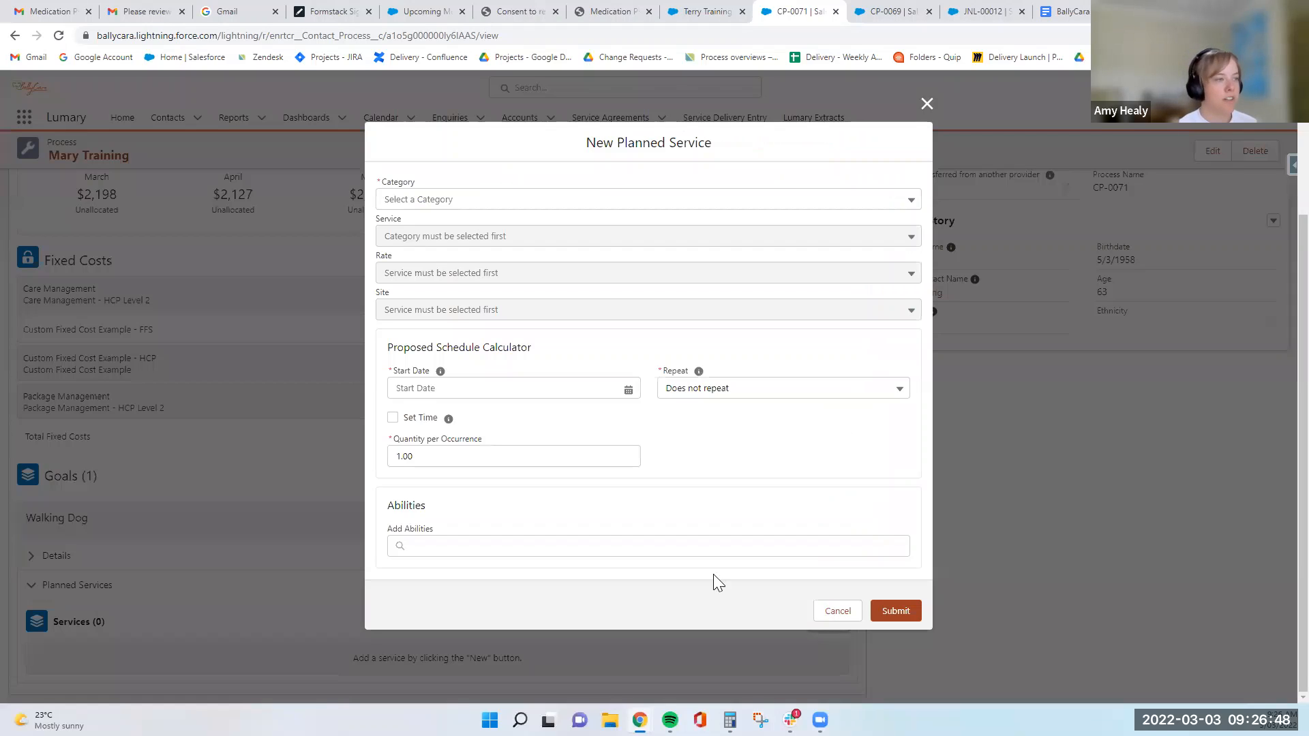
{"action": "left_click", "coordinate": [410, 202]}
{"action": "left_click", "coordinate": [447, 252]}
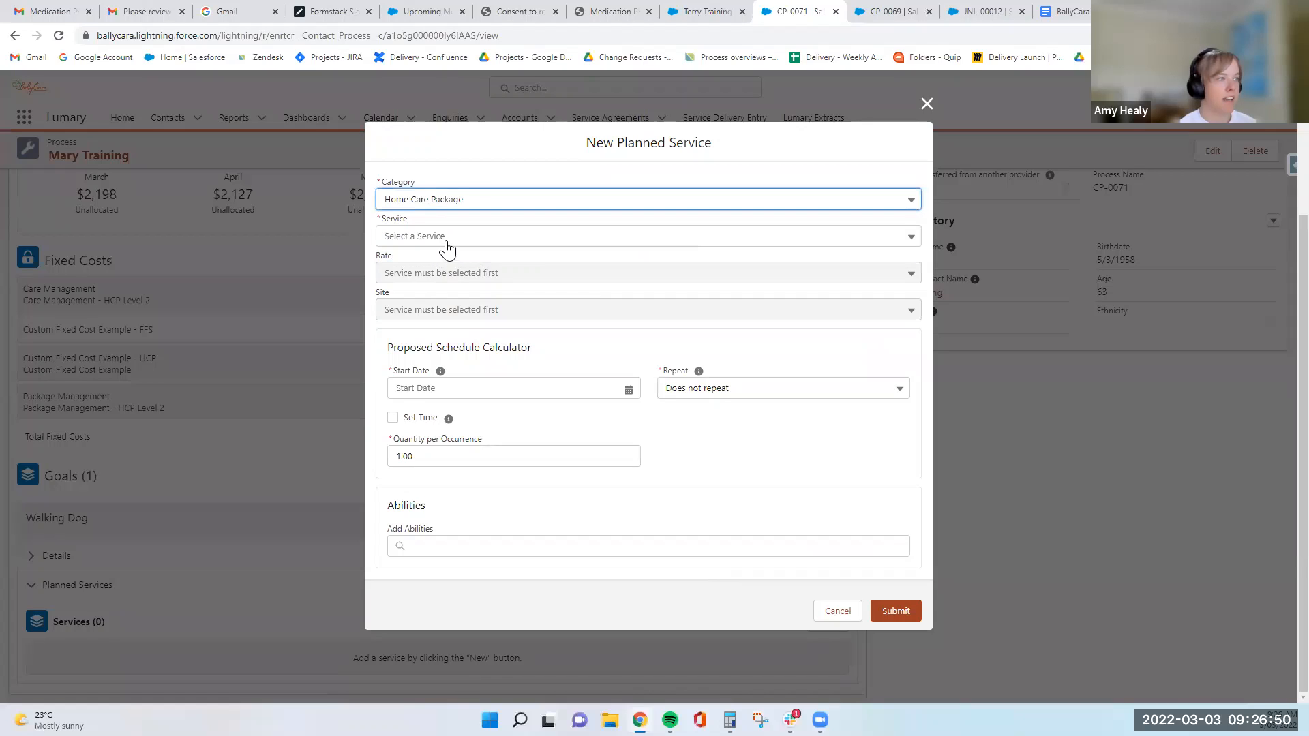
{"action": "left_click", "coordinate": [448, 238]}
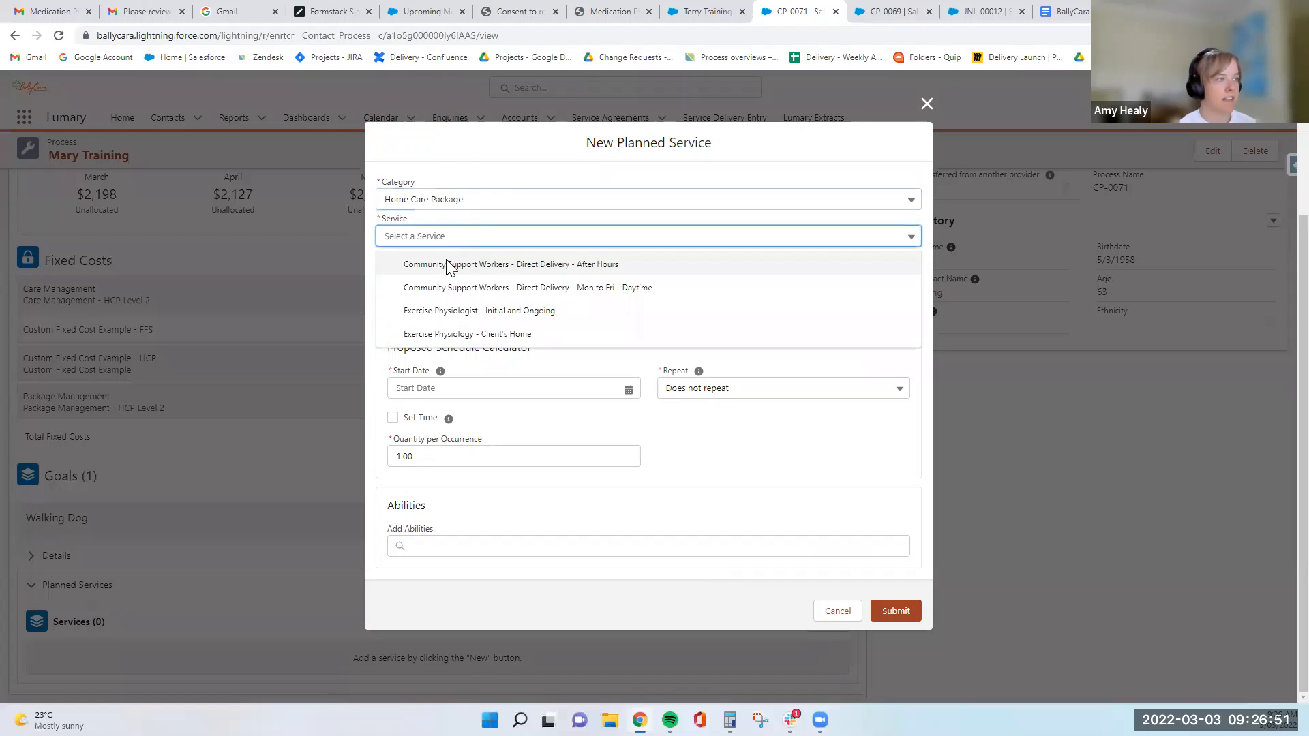
{"action": "left_click", "coordinate": [446, 313]}
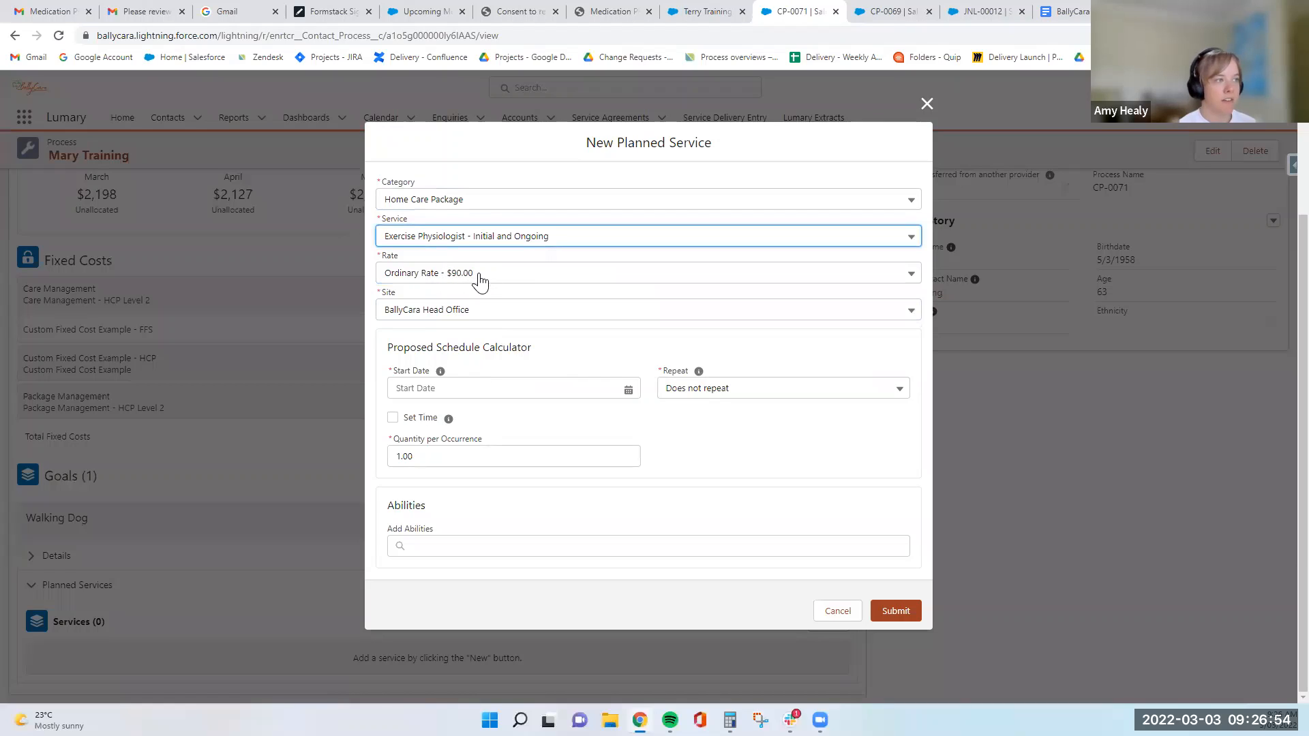
- Schedule the service from 3 Mar 2022, repeating weekly on Thursday and ending after 15 occurrences
{"action": "left_click", "coordinate": [462, 394]}
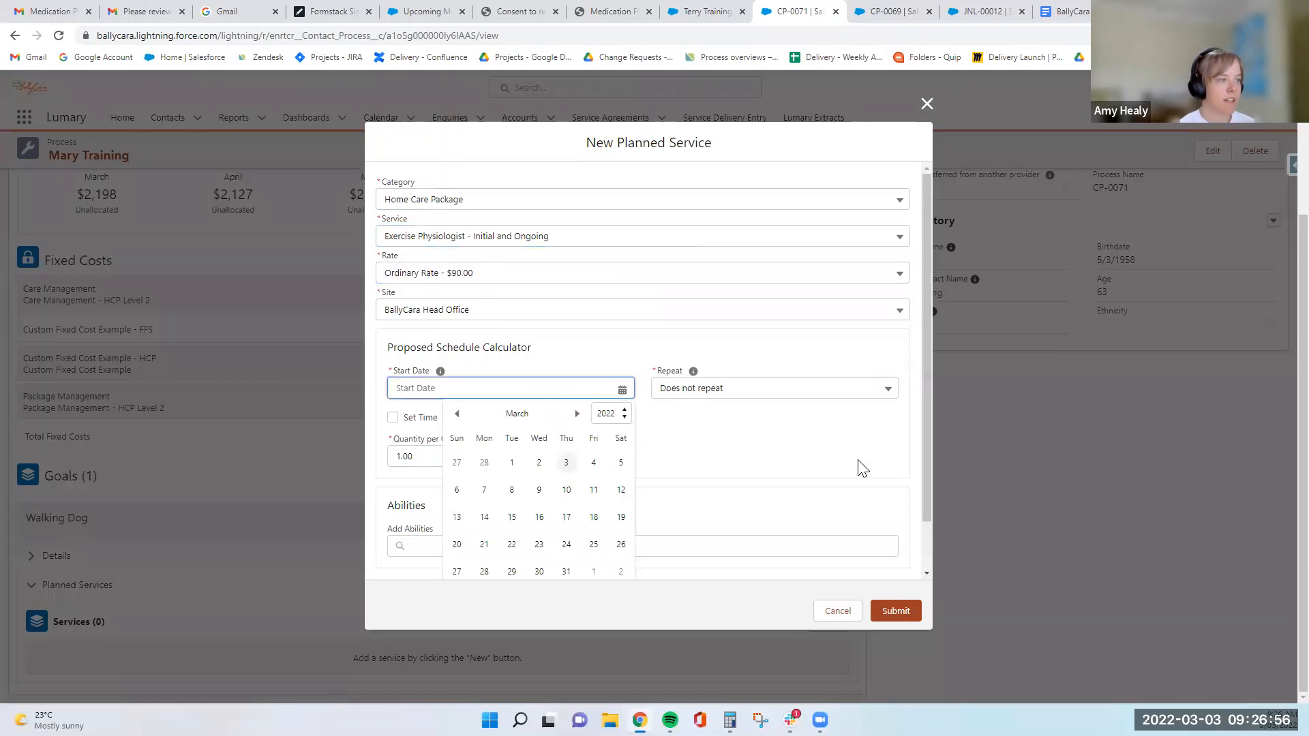
{"action": "left_click", "coordinate": [565, 462]}
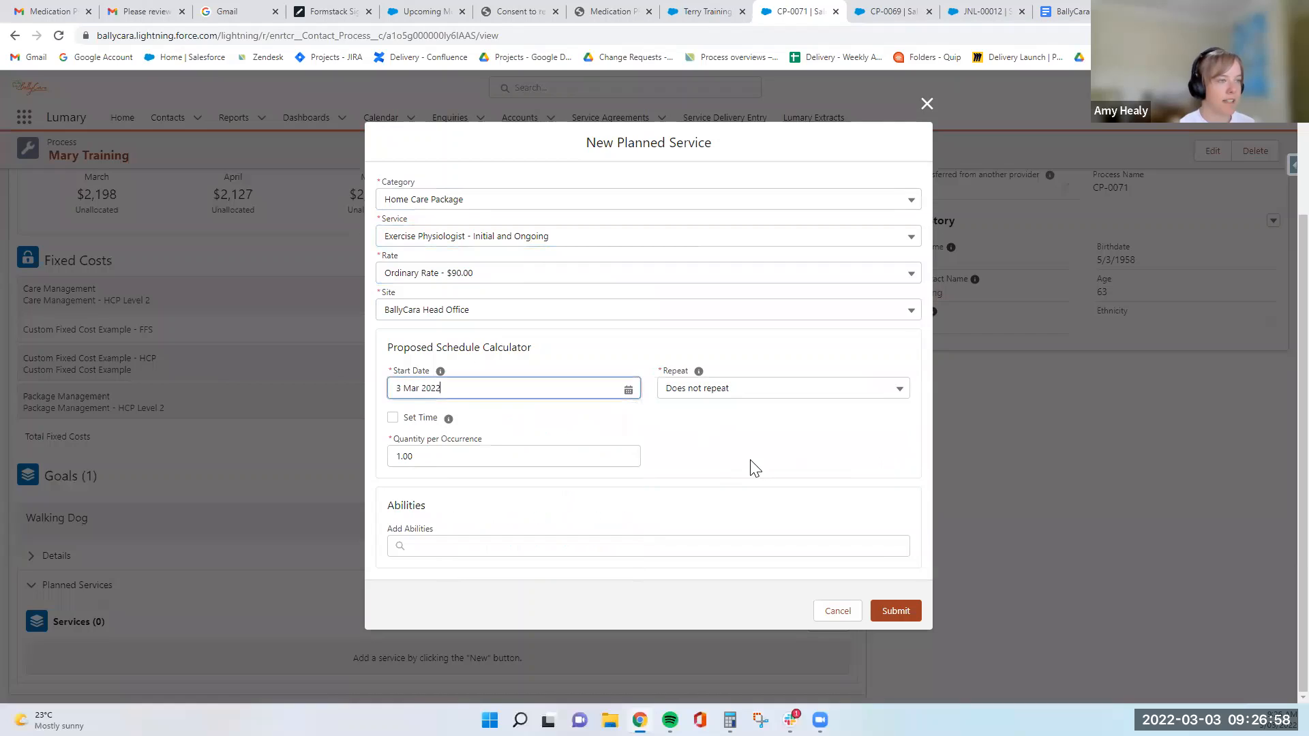
{"action": "left_click", "coordinate": [754, 391]}
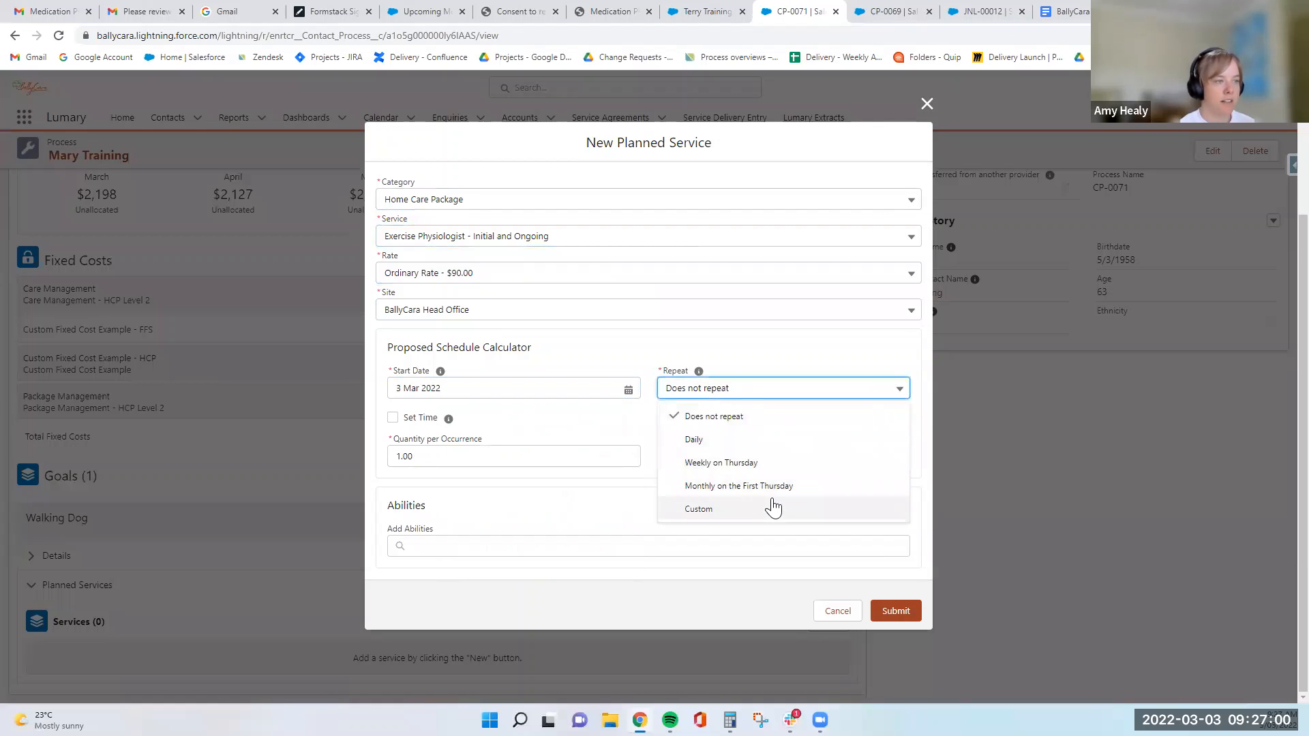
{"action": "left_click", "coordinate": [722, 465]}
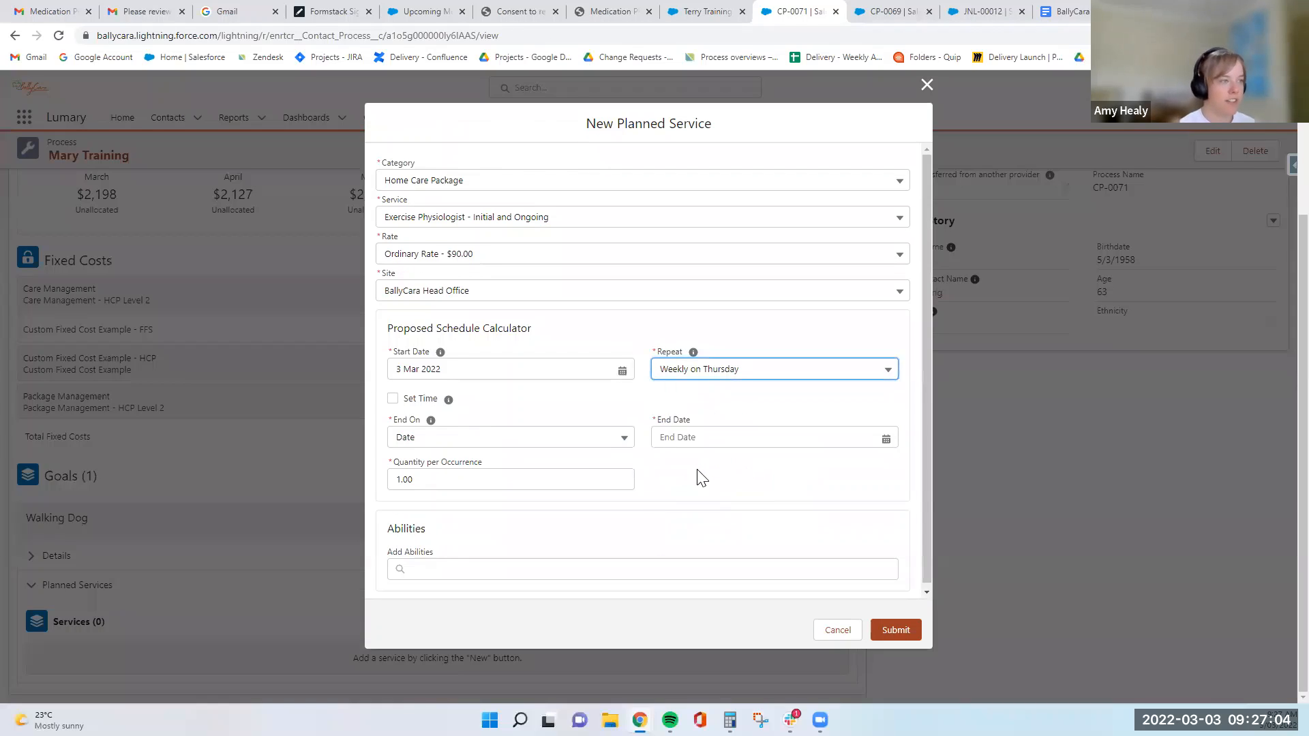
{"action": "left_click", "coordinate": [426, 447]}
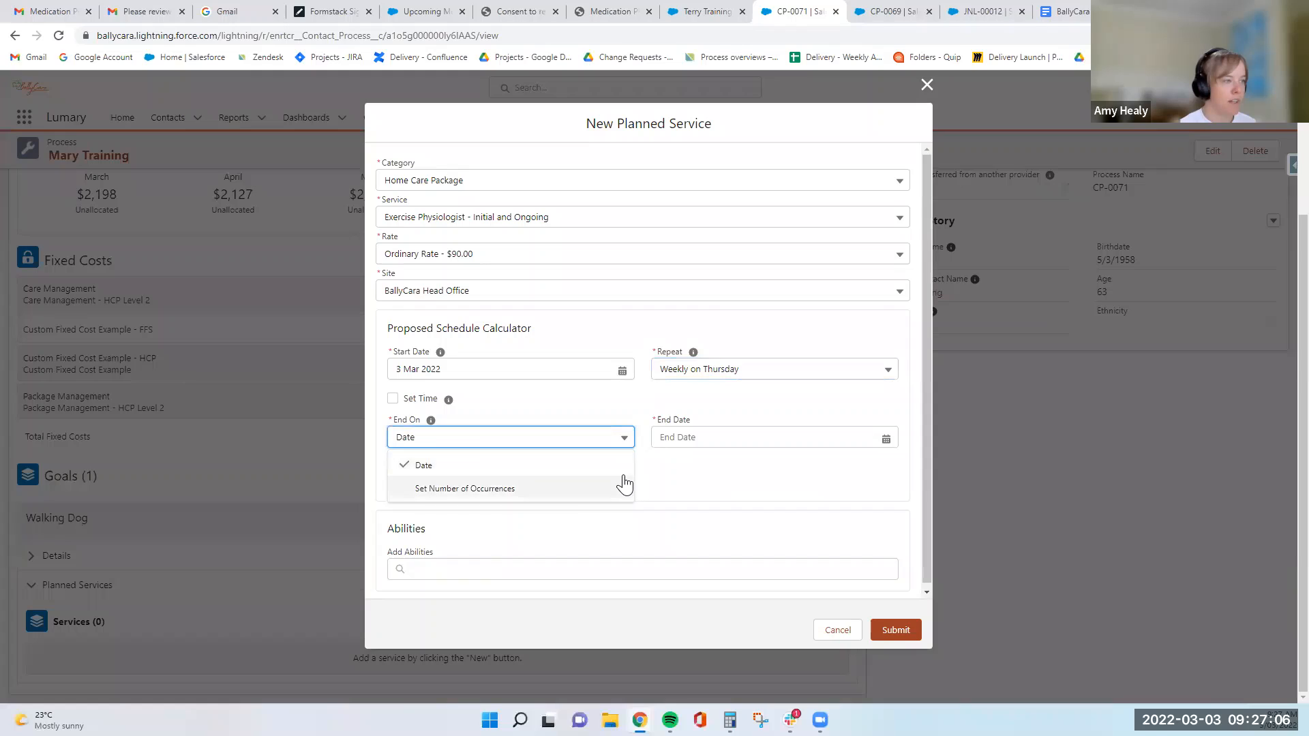
{"action": "left_click", "coordinate": [569, 484]}
{"action": "left_click", "coordinate": [705, 431]}
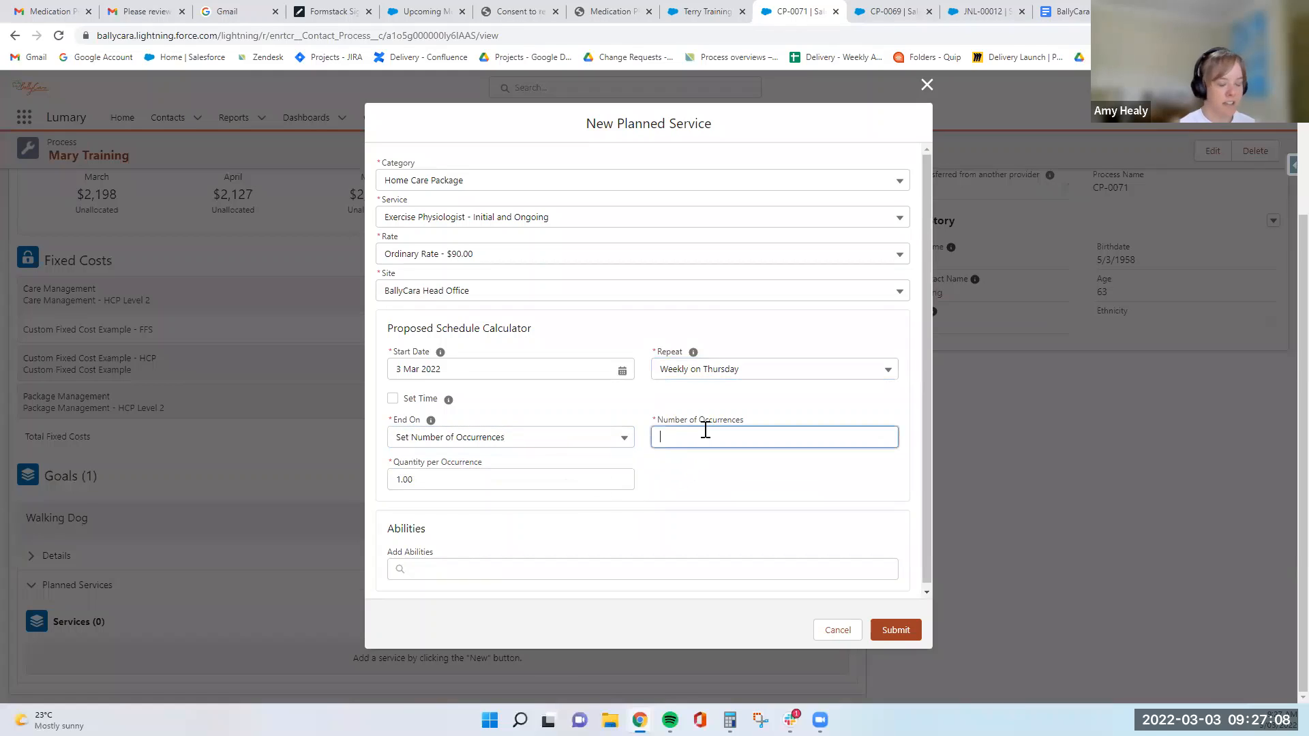
{"action": "left_click", "coordinate": [710, 461]}
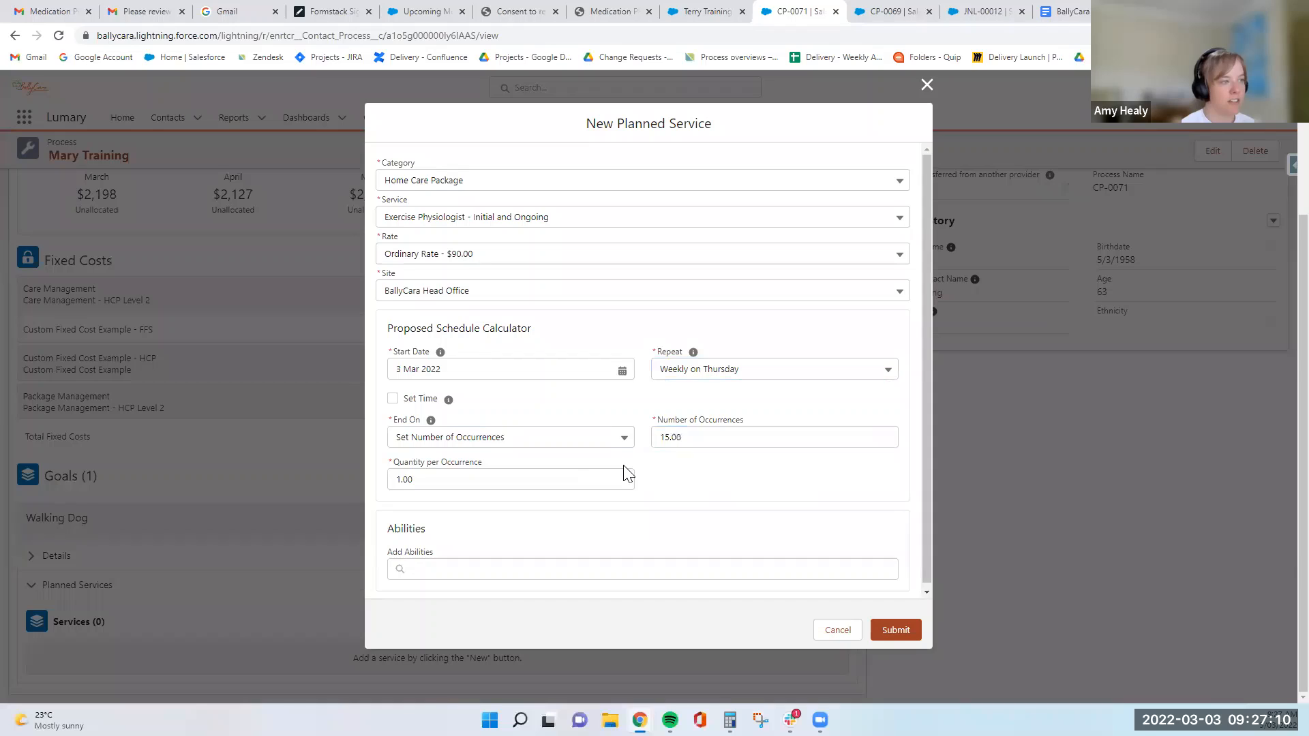
- Check the optional set-time fields, leave the set time and abilities unset, and submit the planned service
{"action": "left_click", "coordinate": [392, 399]}
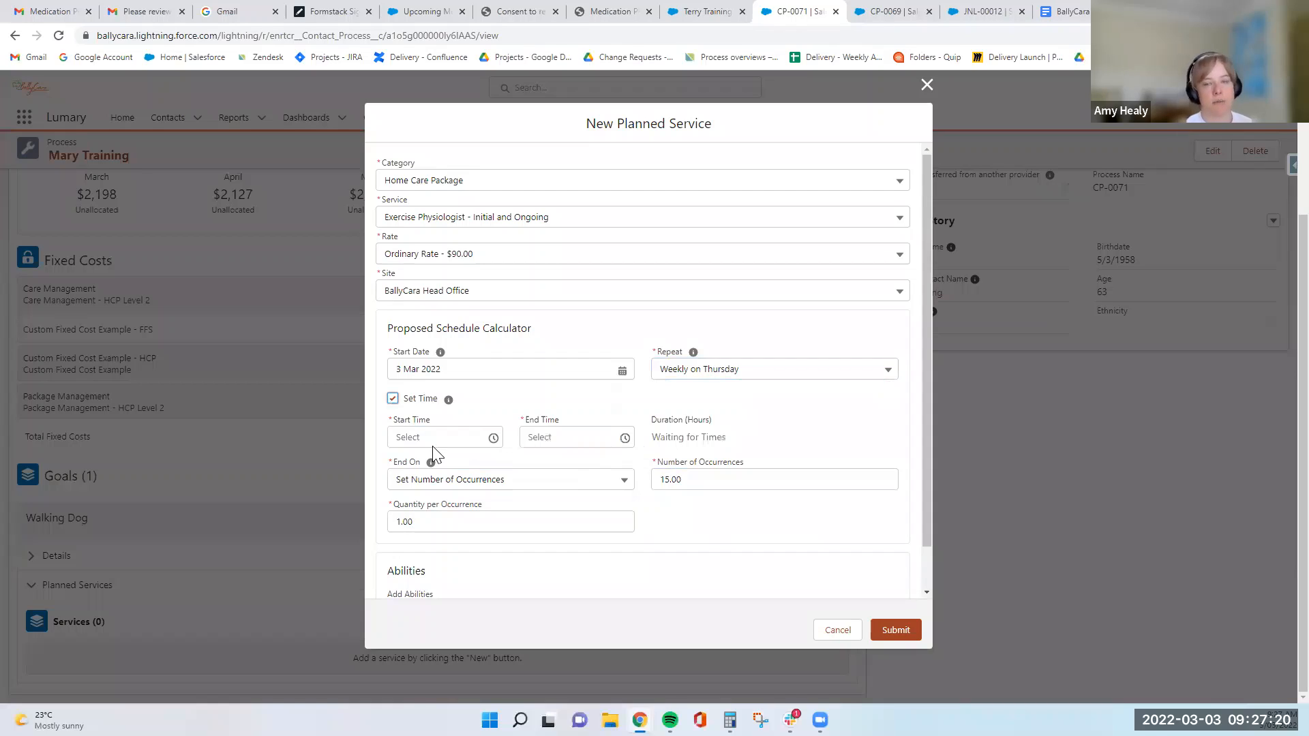
{"action": "left_click", "coordinate": [393, 401]}
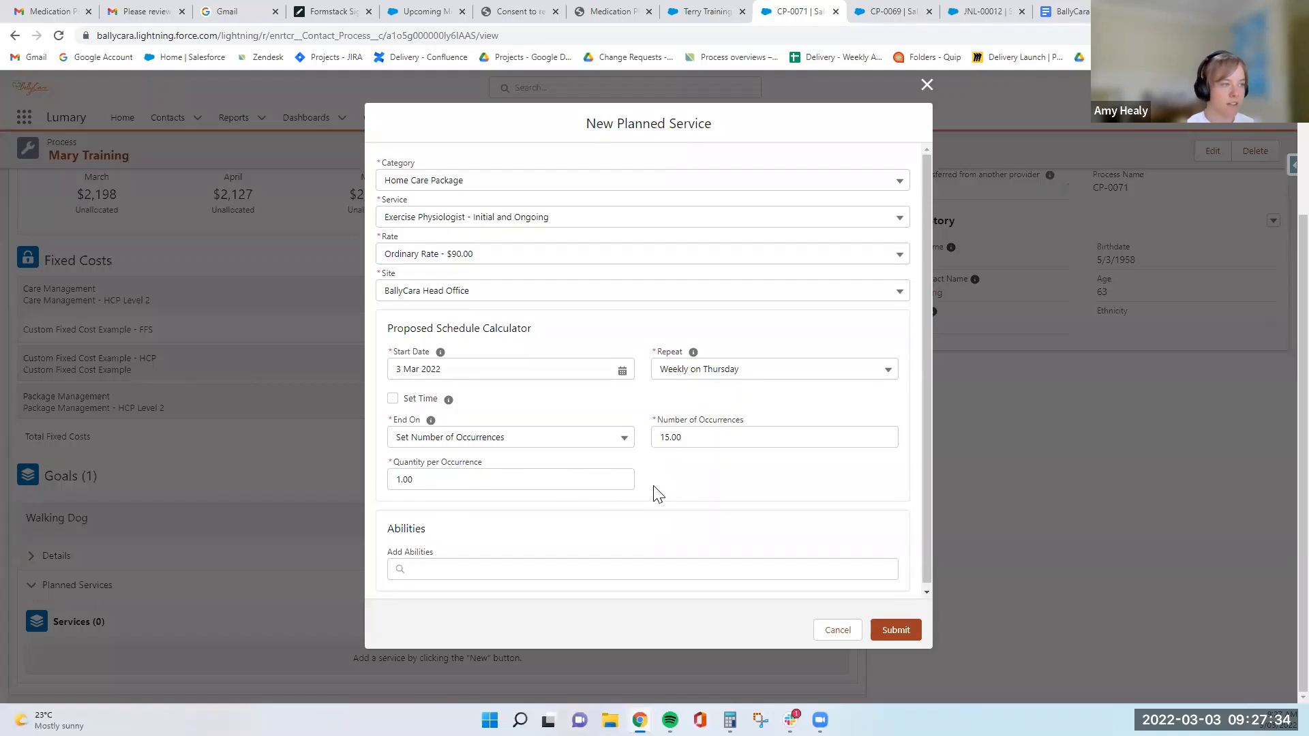
{"action": "scroll", "coordinate": [656, 494], "scroll_direction": "down", "scroll_amount": 1}
{"action": "left_click", "coordinate": [641, 567]}
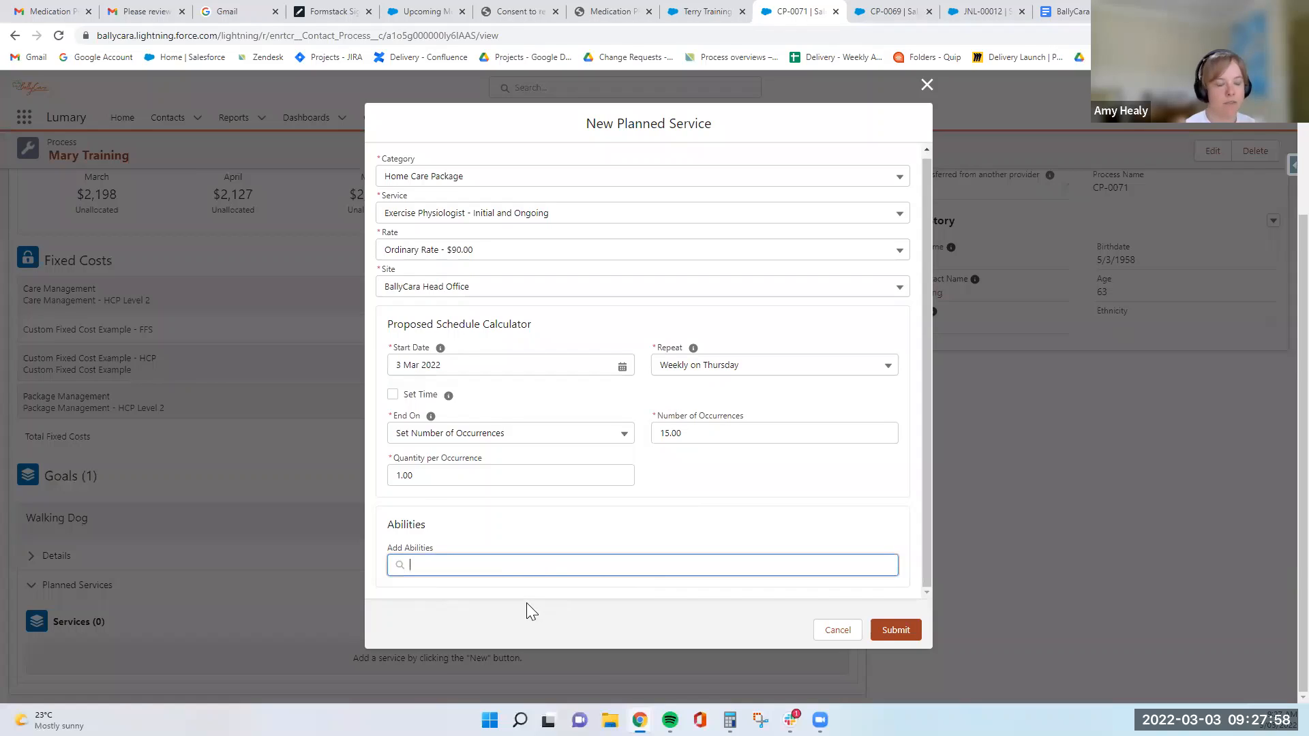
{"action": "left_click", "coordinate": [886, 638]}
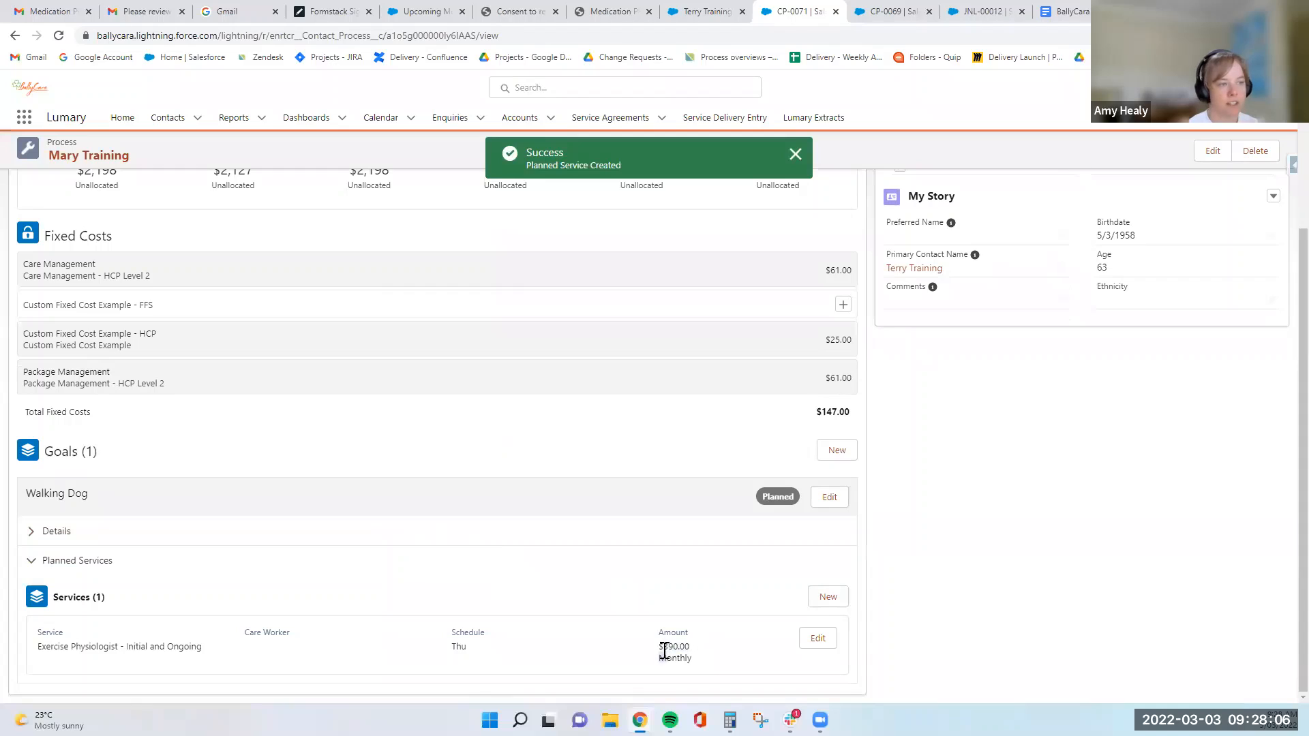
- Show the cost breakdown in the 6 Months Forecast and recalculate the forecast
{"action": "left_click_drag", "start_coordinate": [660, 646], "coordinate": [690, 646]}
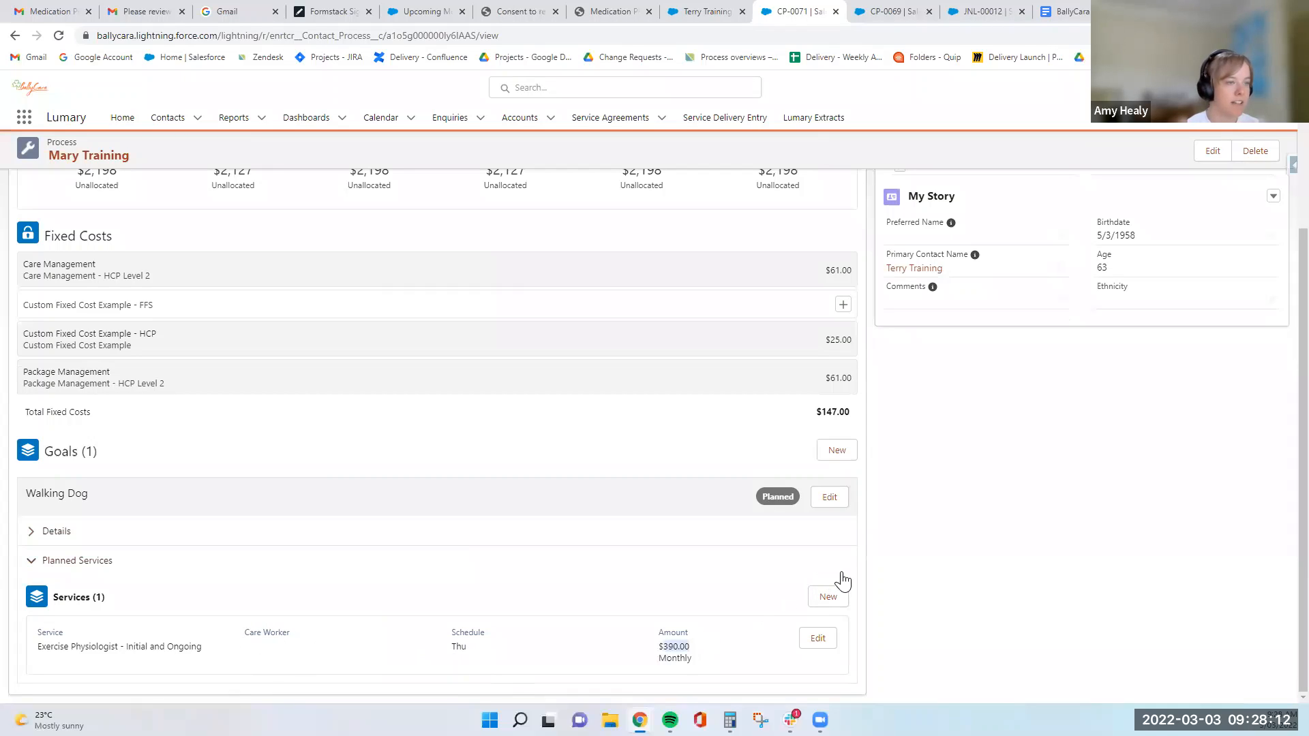
{"action": "scroll", "coordinate": [838, 579], "scroll_direction": "up", "scroll_amount": 3}
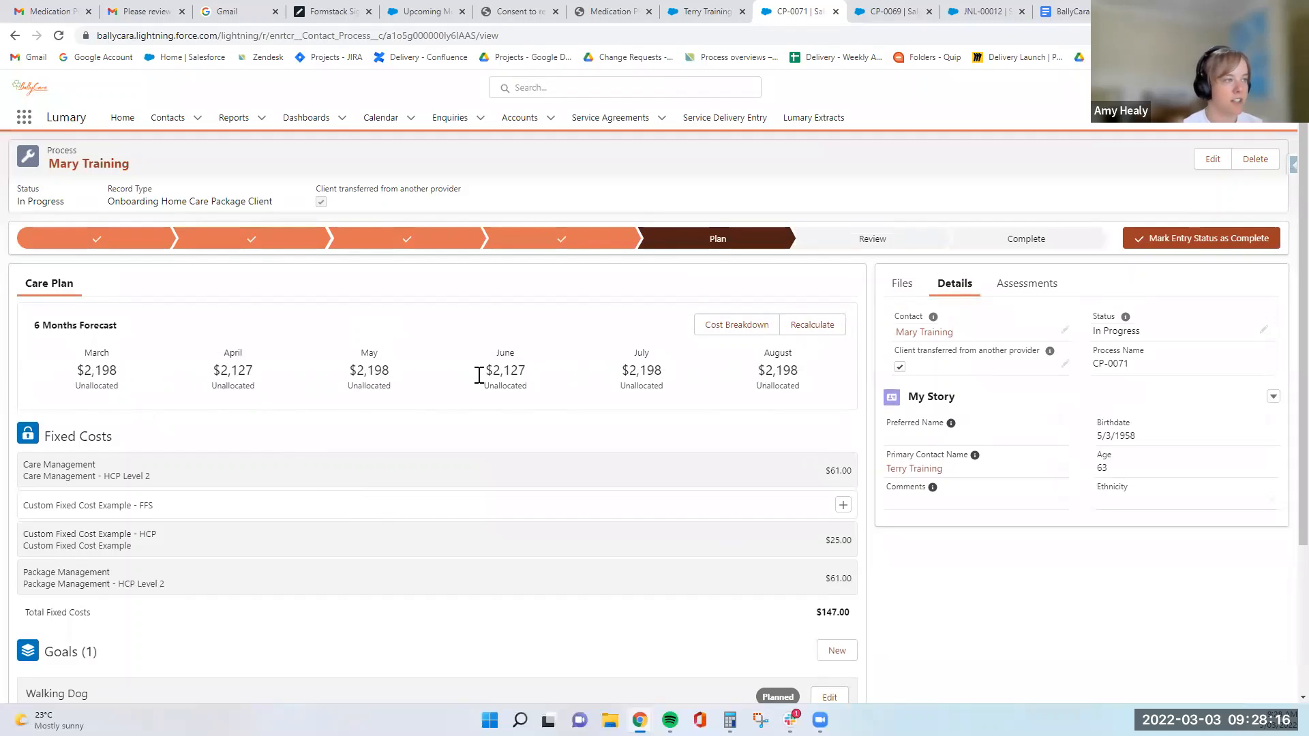
{"action": "left_click", "coordinate": [740, 329]}
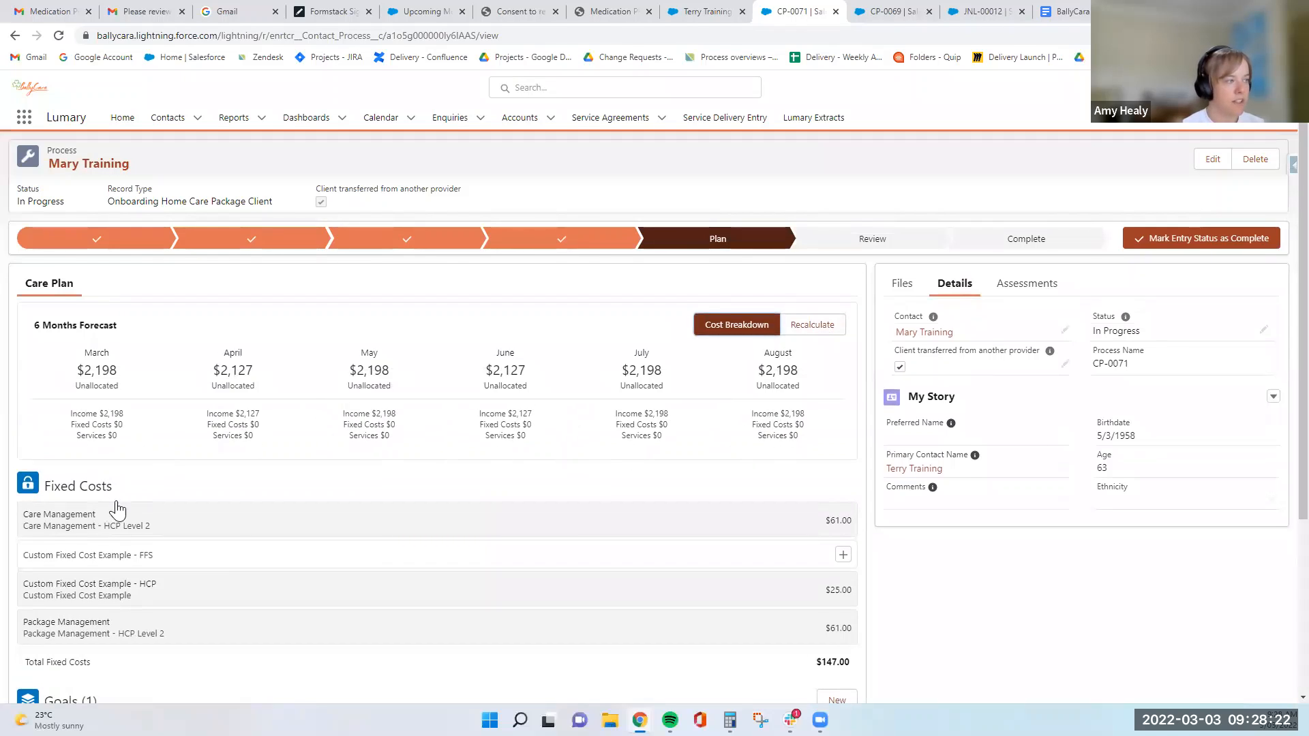
{"action": "scroll", "coordinate": [117, 503], "scroll_direction": "down", "scroll_amount": 1}
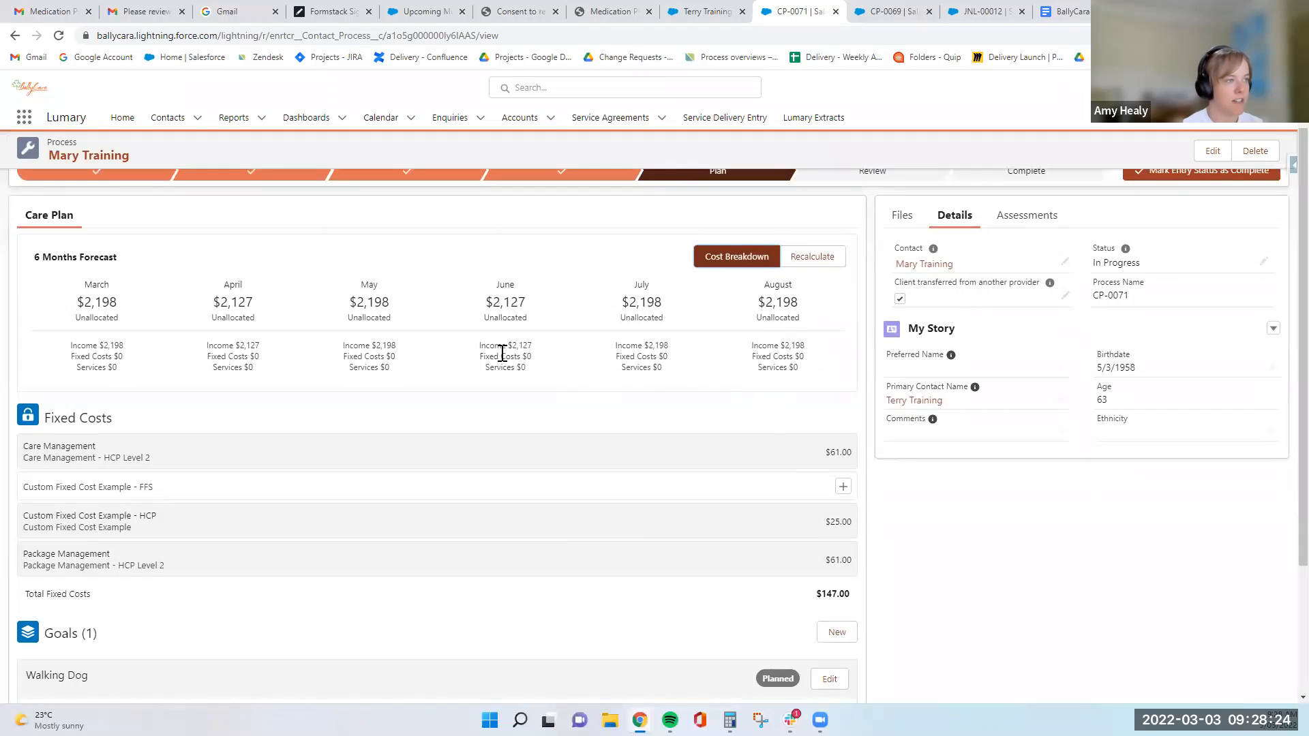
{"action": "left_click", "coordinate": [829, 264]}
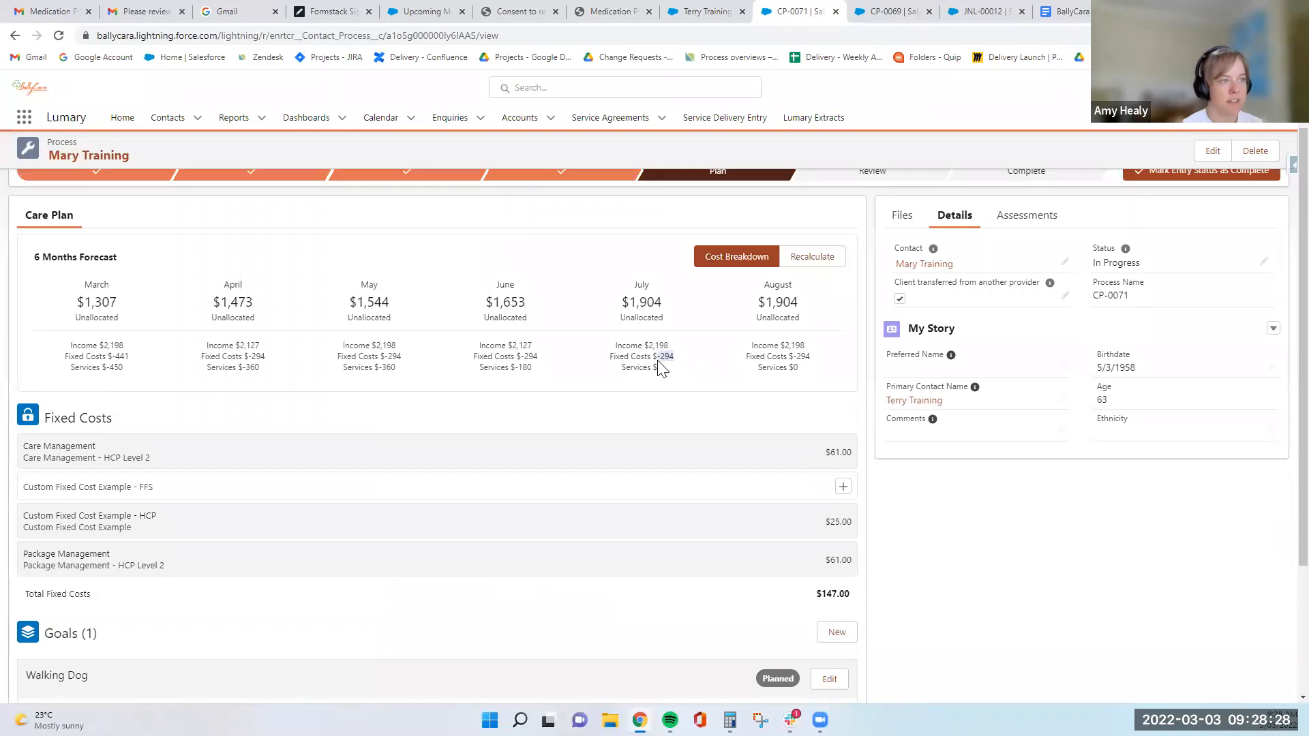
- Examine the monthly fixed costs and service amounts in the forecast against the care plan's costs and goal
{"action": "left_click", "coordinate": [522, 364]}
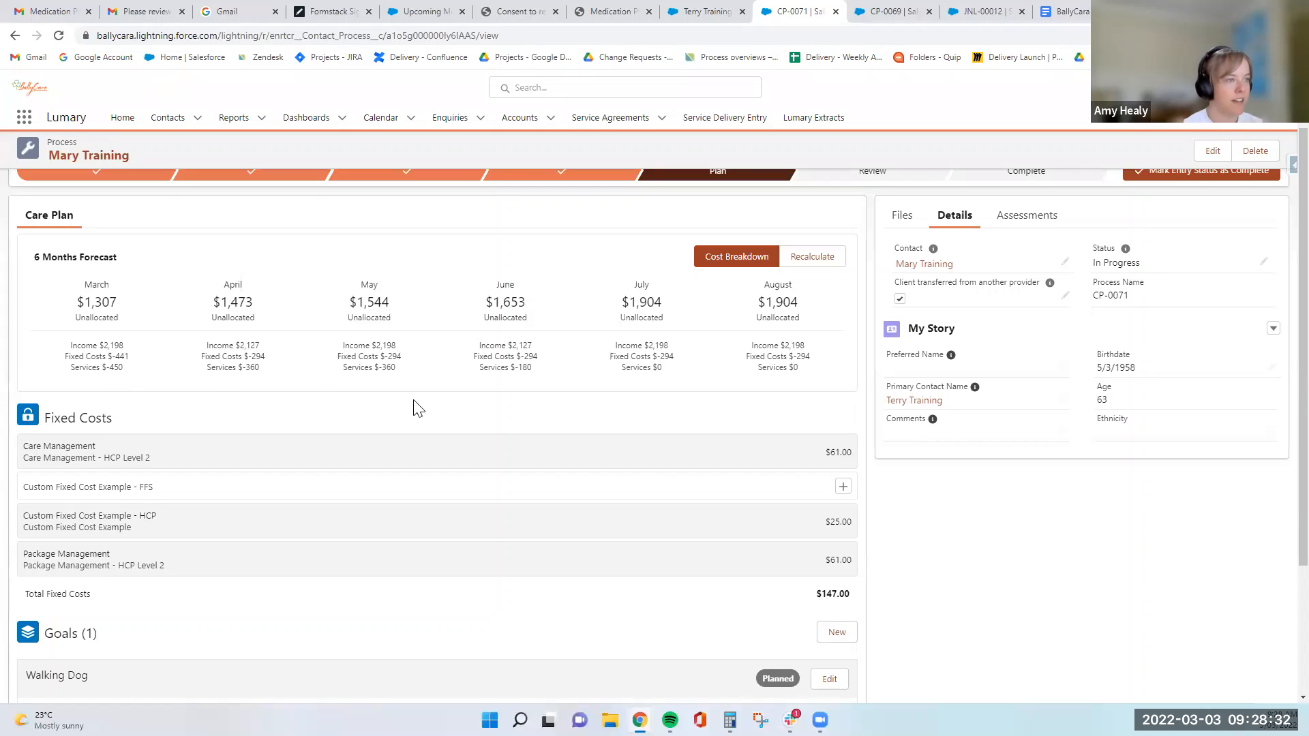
{"action": "left_click_drag", "start_coordinate": [60, 372], "coordinate": [277, 375]}
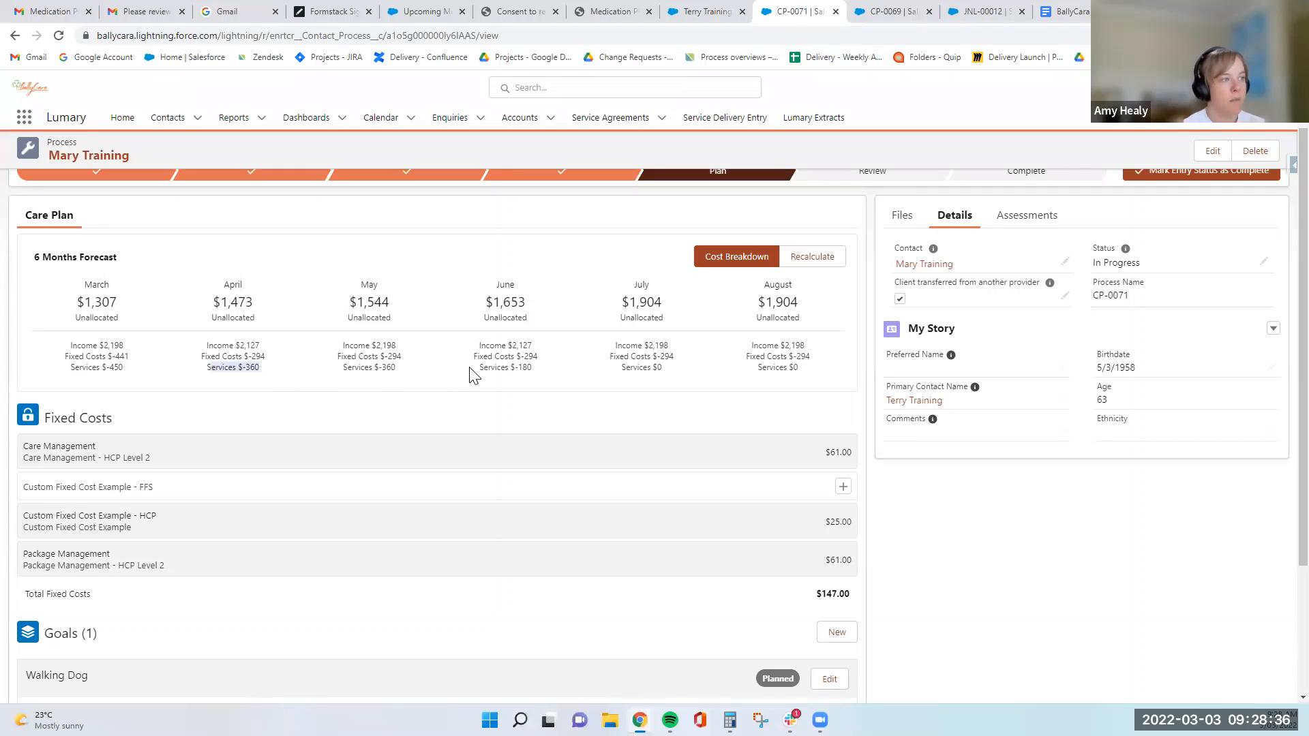
{"action": "left_click_drag", "start_coordinate": [472, 371], "coordinate": [531, 368]}
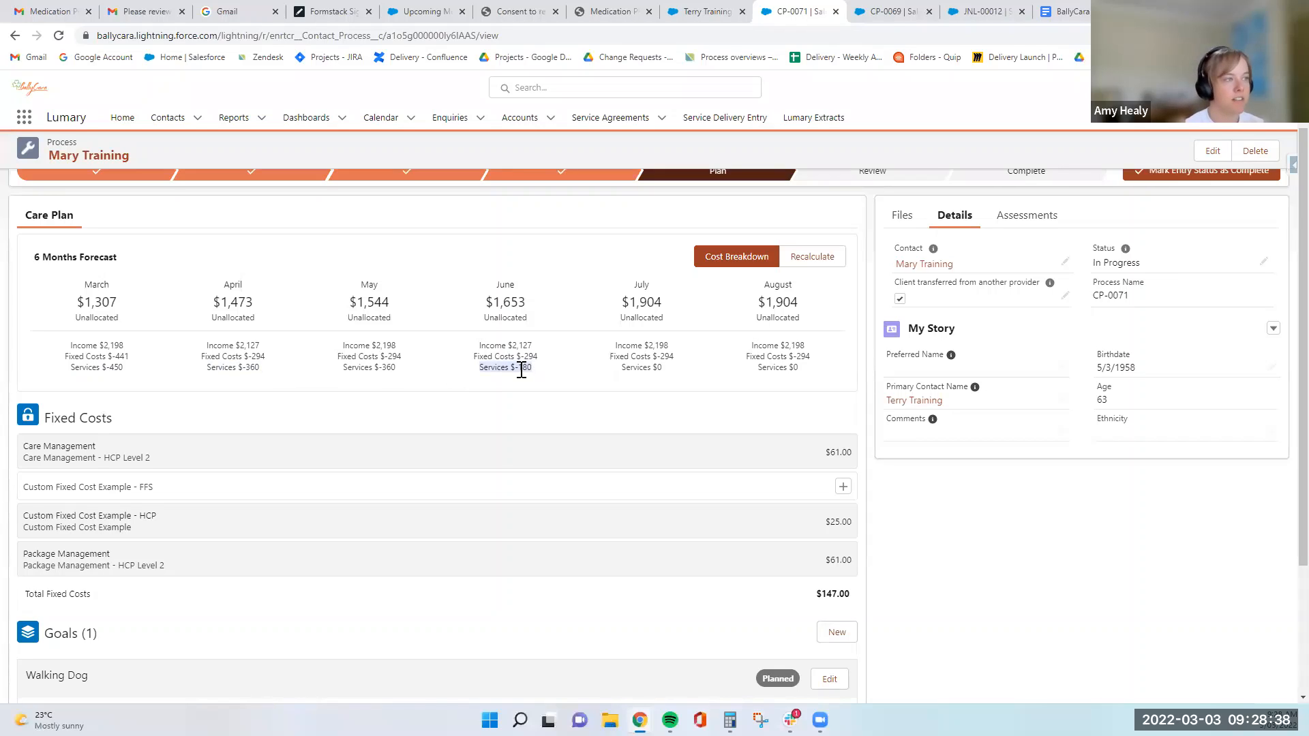
{"action": "left_click", "coordinate": [513, 371]}
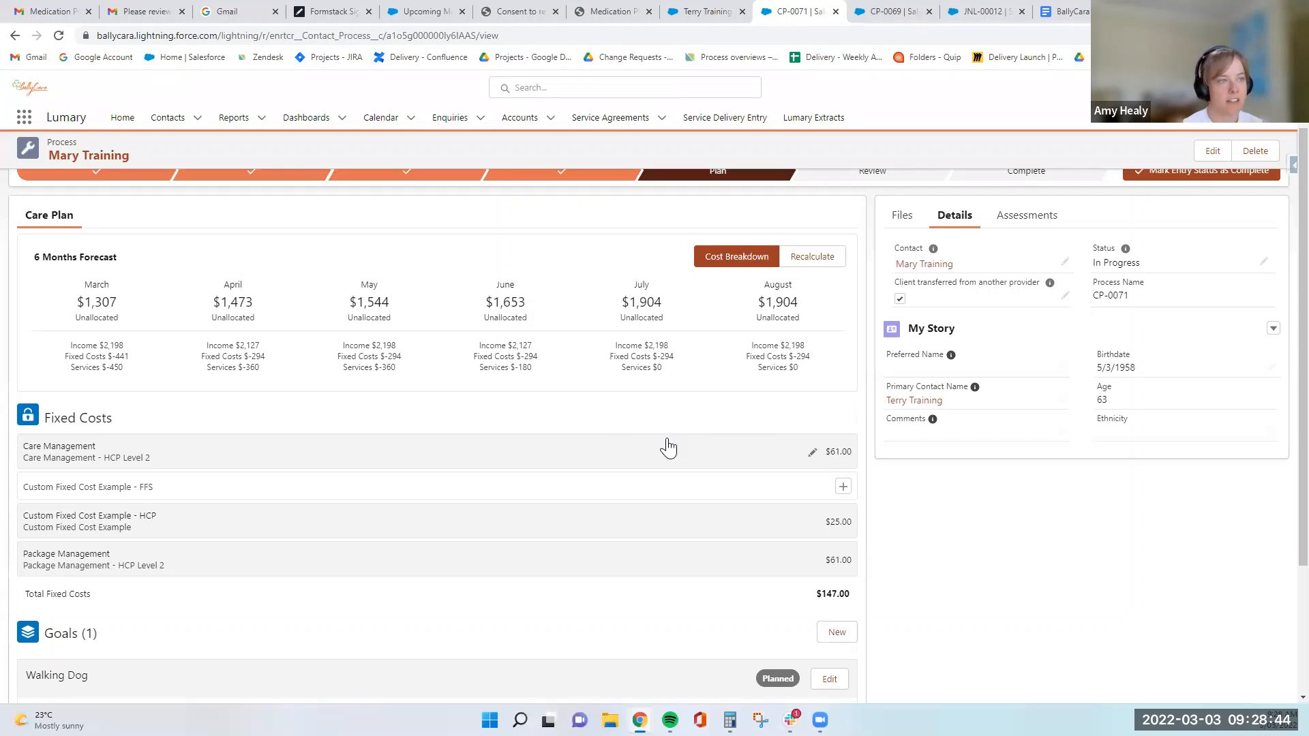
{"action": "scroll", "coordinate": [568, 436], "scroll_direction": "down", "scroll_amount": 3}
{"action": "scroll", "coordinate": [569, 448], "scroll_direction": "up", "scroll_amount": 4}
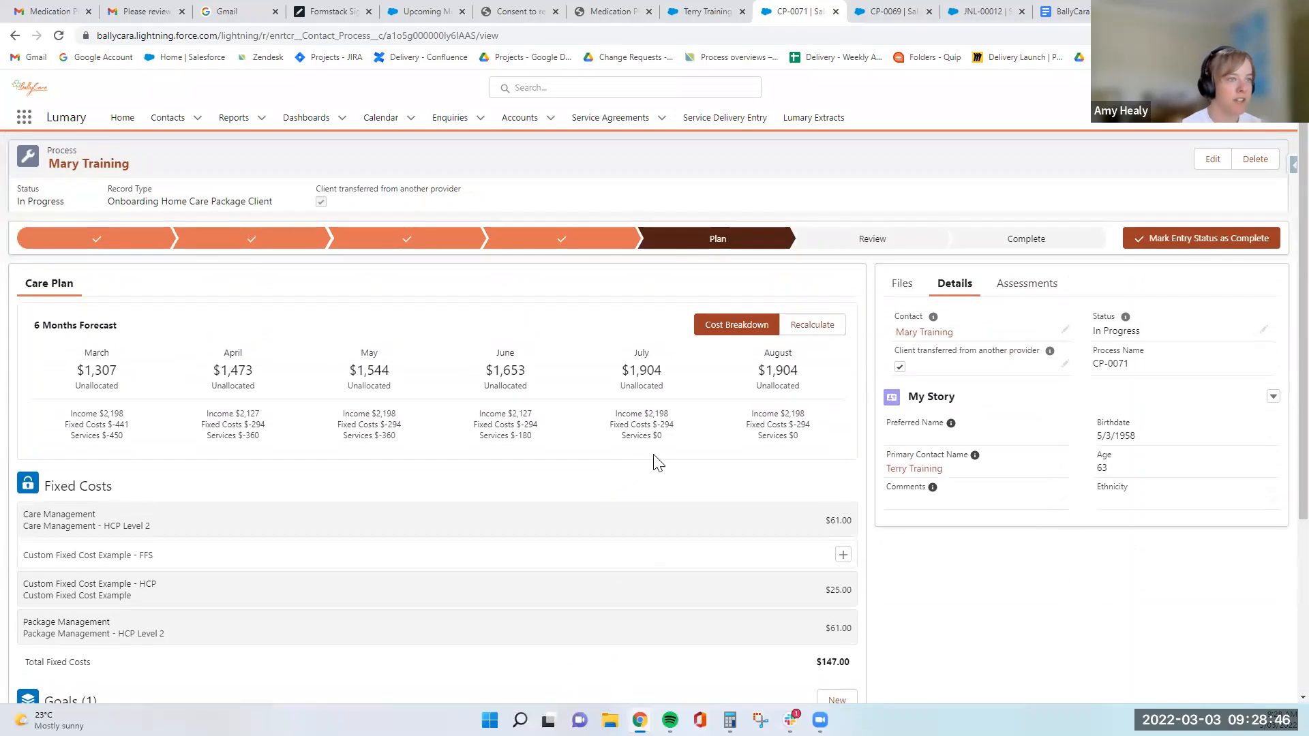
{"action": "scroll", "coordinate": [374, 545], "scroll_direction": "down", "scroll_amount": 4}
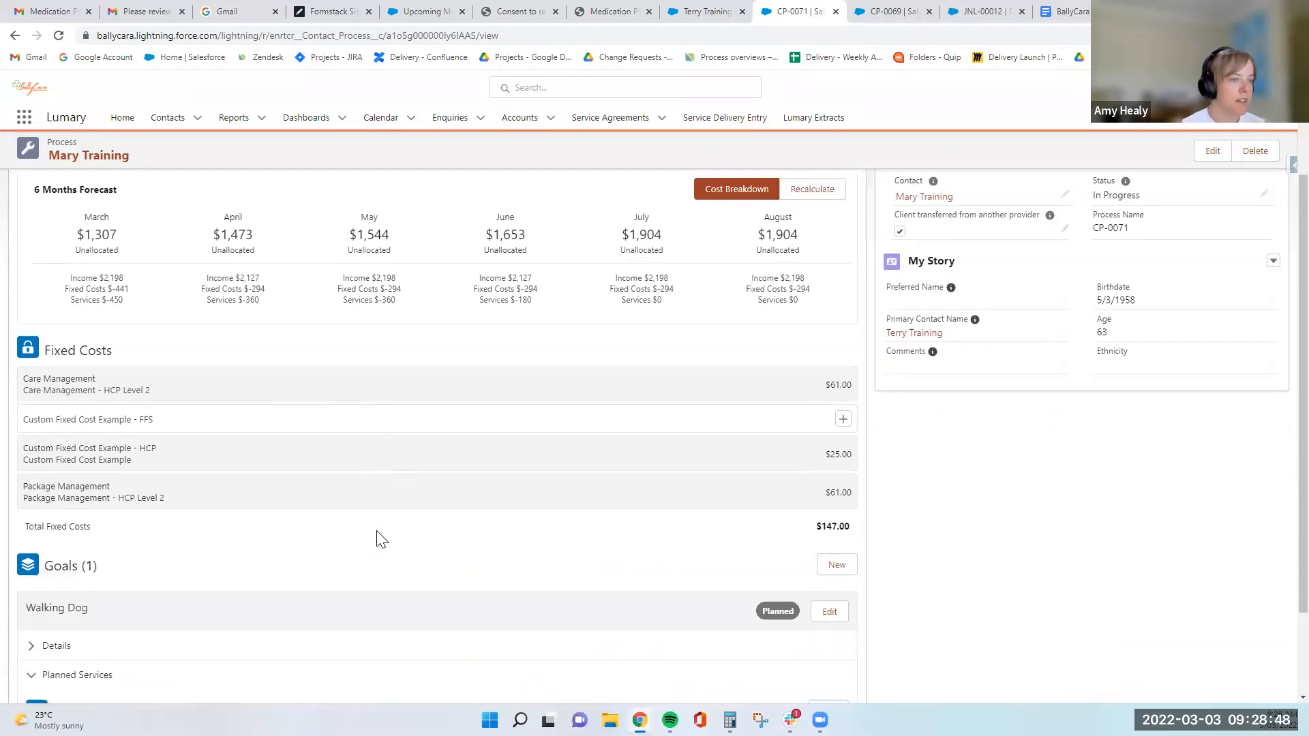
{"action": "scroll", "coordinate": [402, 544], "scroll_direction": "up", "scroll_amount": 4}
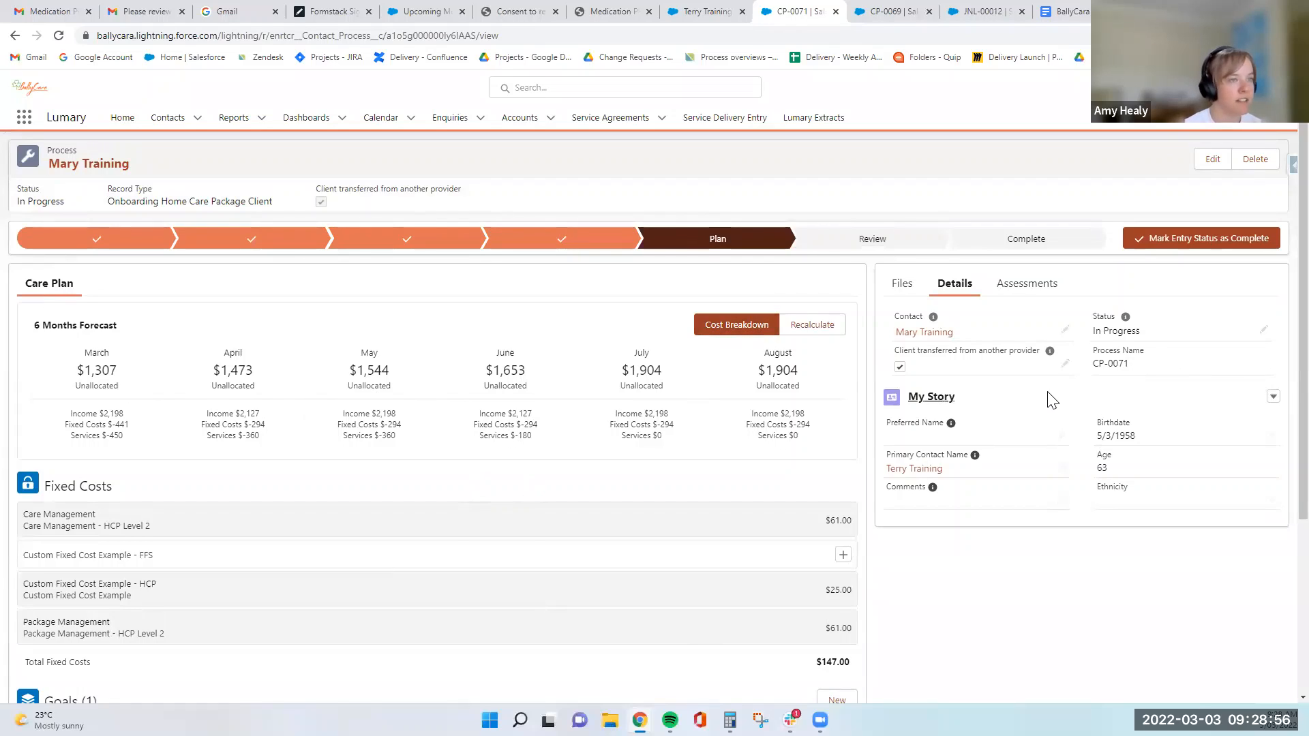
- Mark the Plan stage as complete and check the actions available for the service agreement details
{"action": "left_click", "coordinate": [1189, 249]}
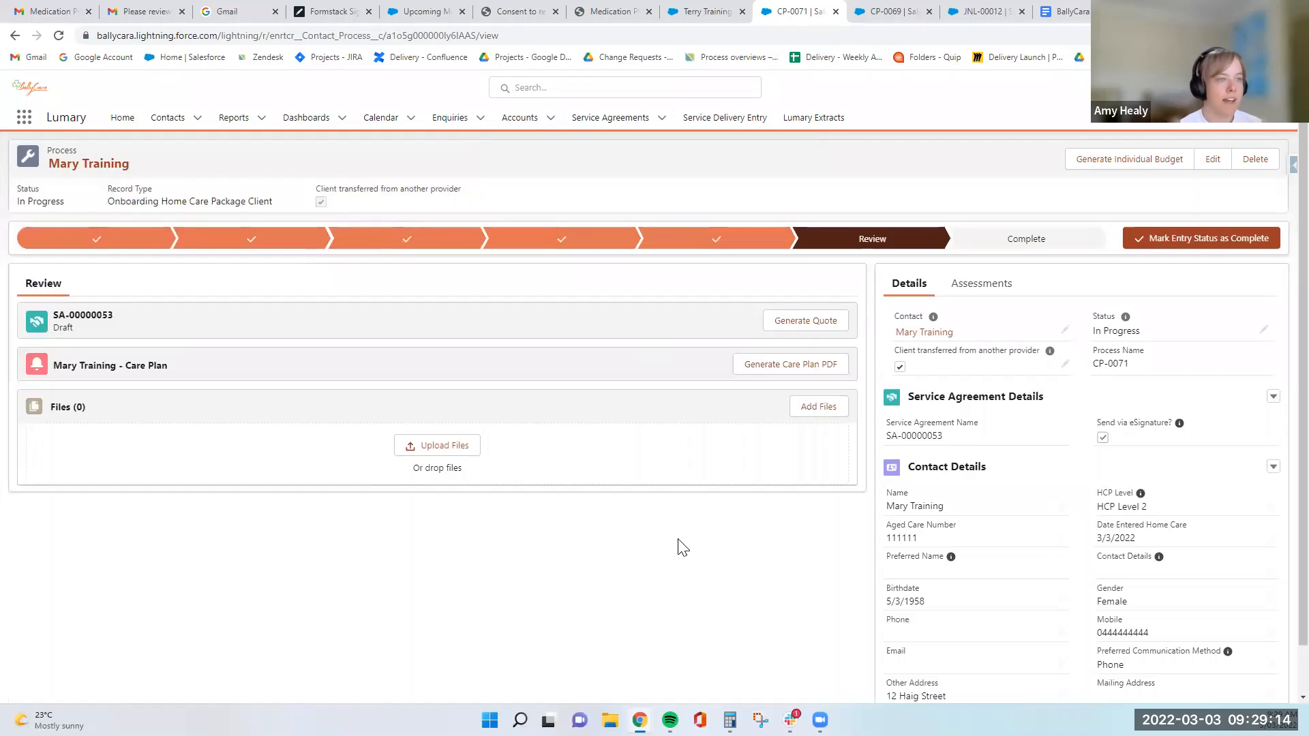
{"action": "left_click", "coordinate": [1272, 396]}
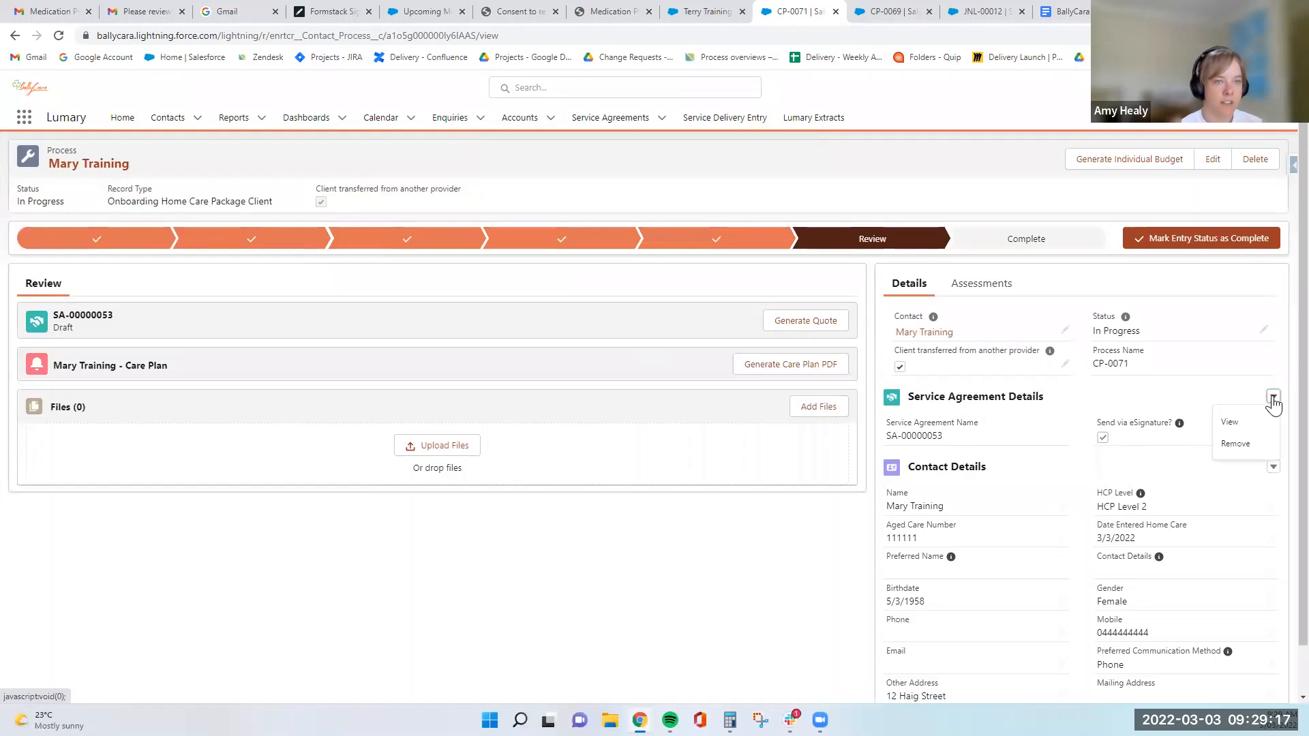
{"action": "left_click", "coordinate": [704, 526]}
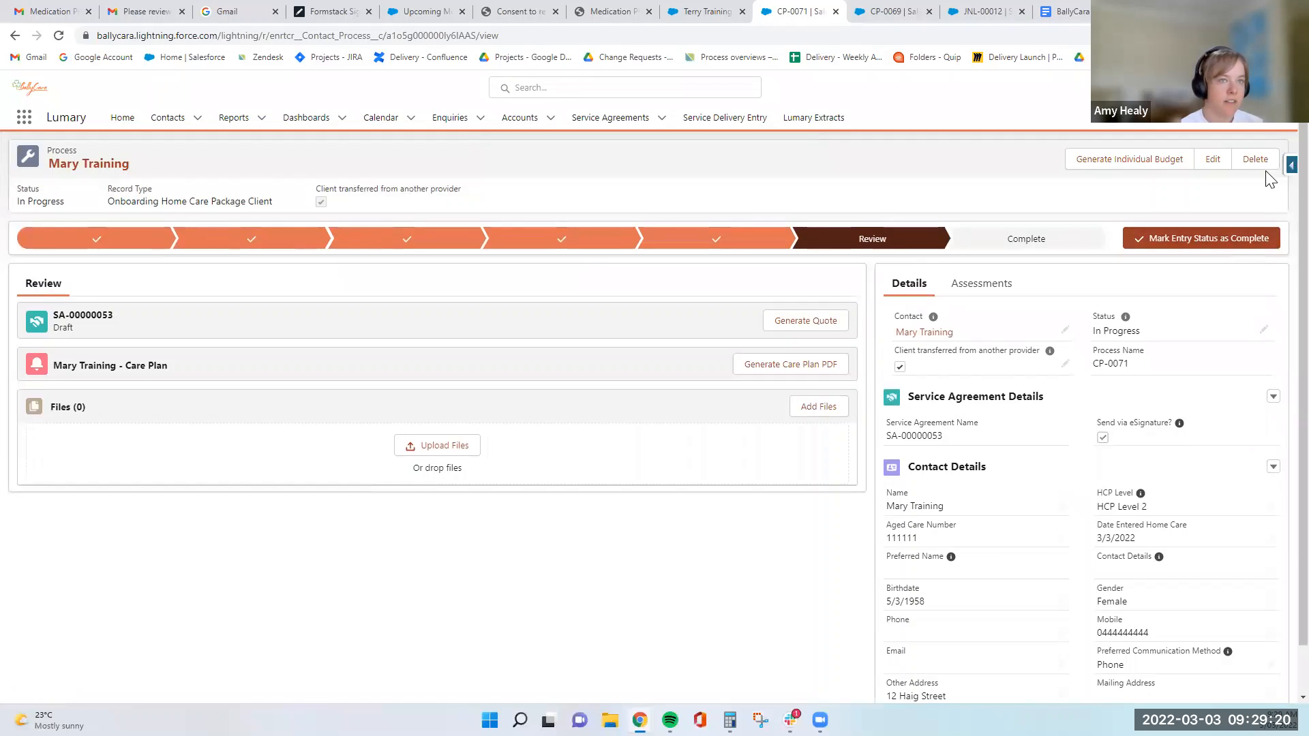
- Check the process record's editable fields without saving and review the service agreement's eSignature setting and the contact details
{"action": "left_click", "coordinate": [1212, 159]}
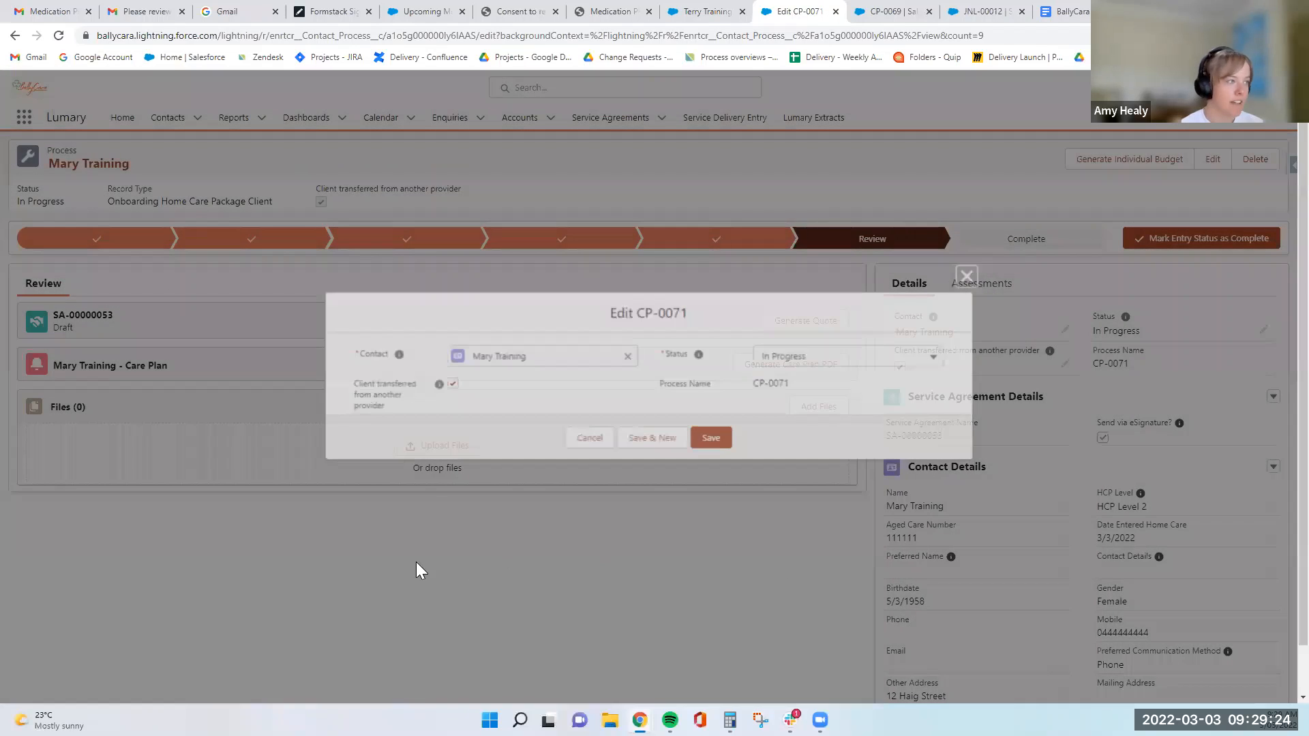
{"action": "key", "text": "Escape"}
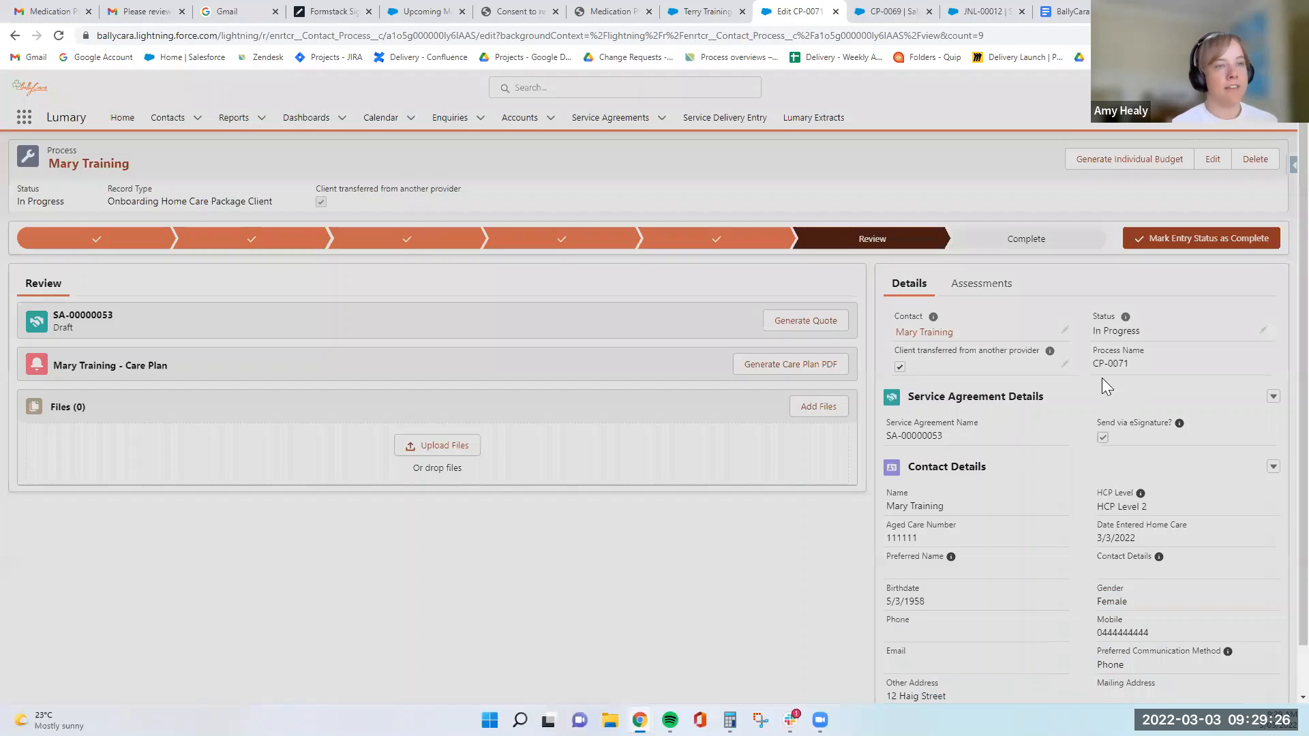
{"action": "scroll", "coordinate": [1101, 377], "scroll_direction": "down", "scroll_amount": 1}
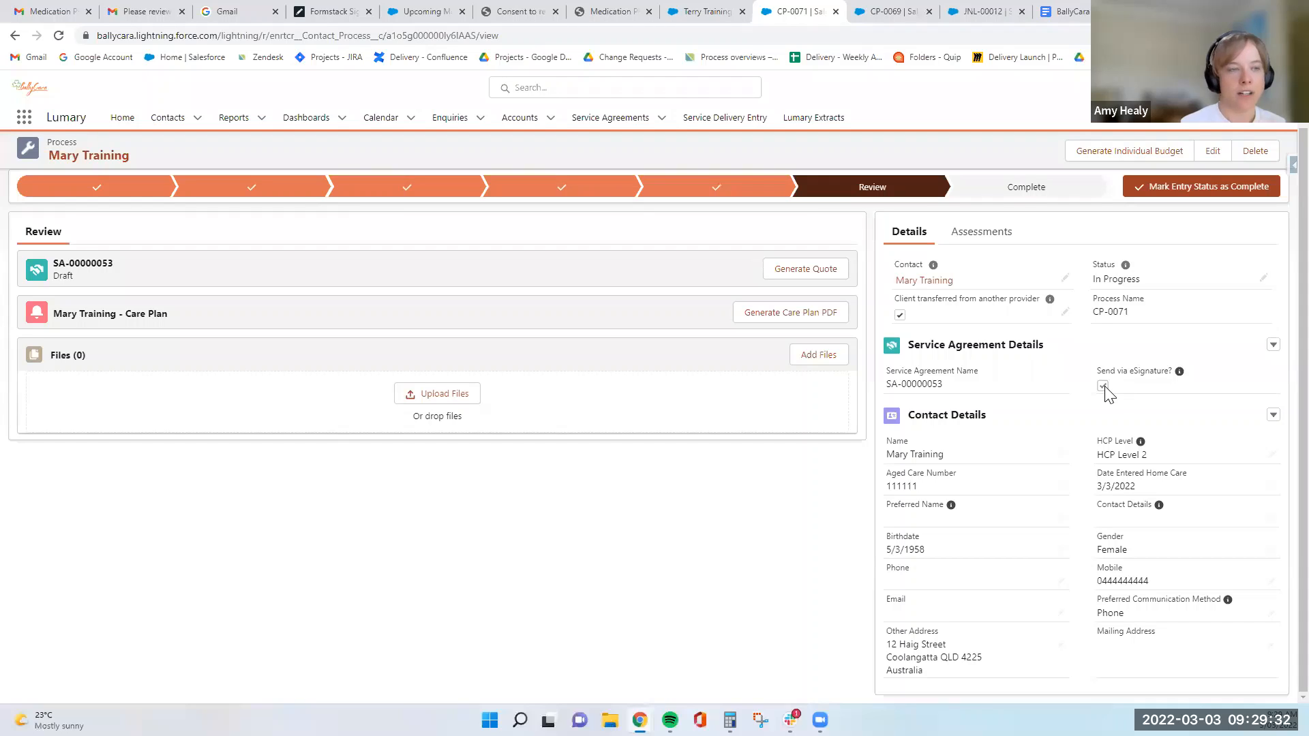
{"action": "scroll", "coordinate": [706, 532], "scroll_direction": "up", "scroll_amount": 1}
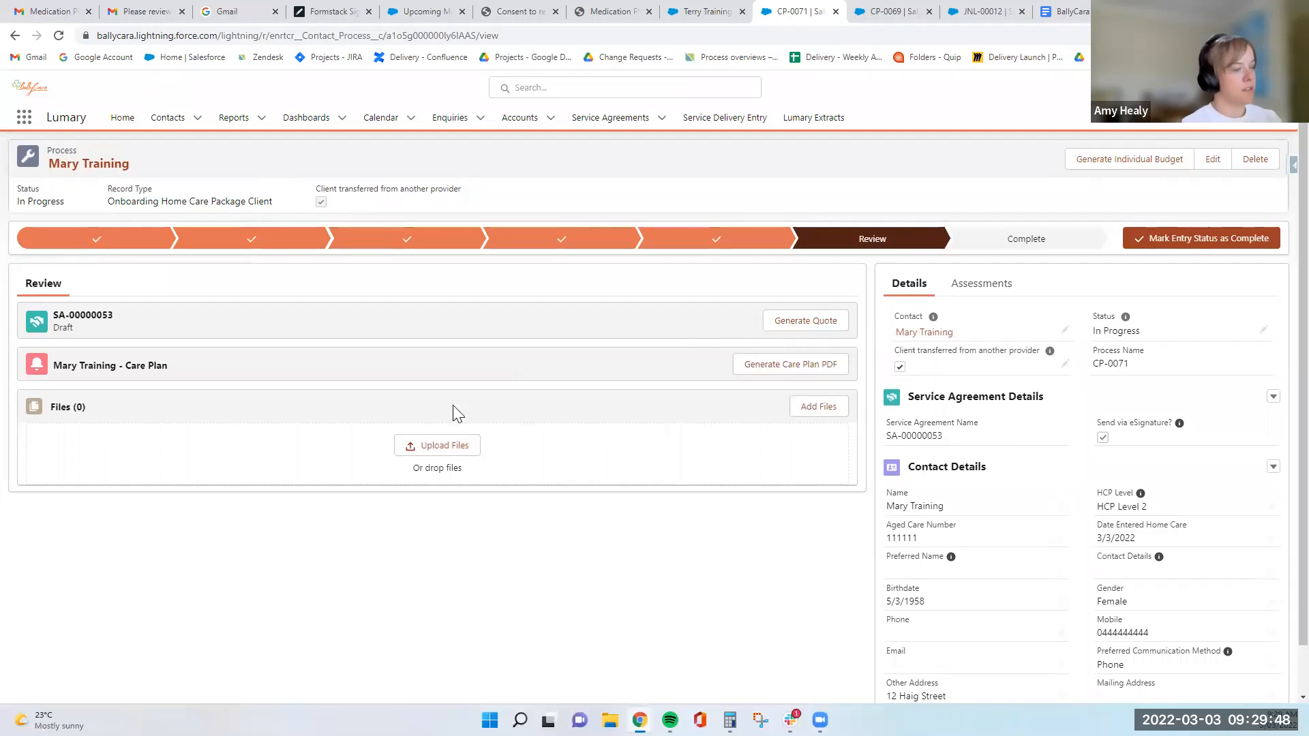
- Review the Home Care Agreement signing request email and the sample agreement awaiting the authorised officer's signature
{"action": "left_click", "coordinate": [235, 12]}
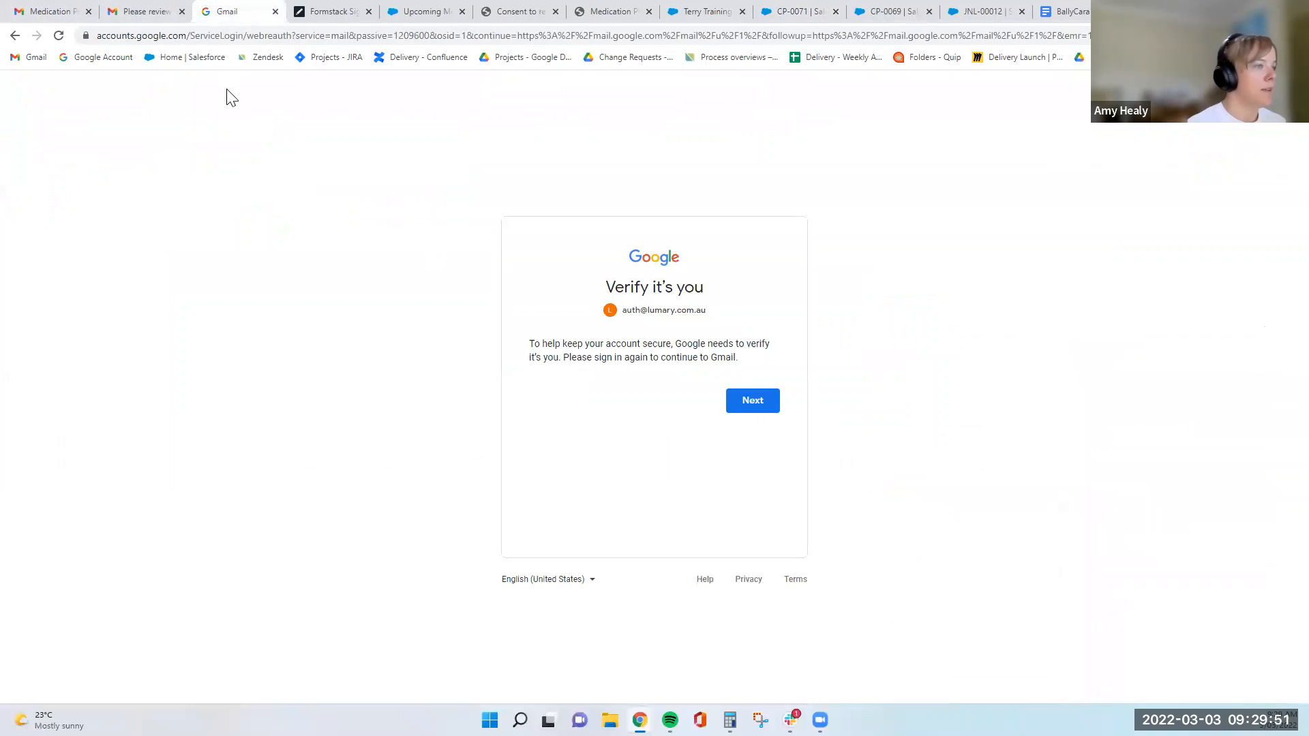
{"action": "left_click", "coordinate": [773, 406]}
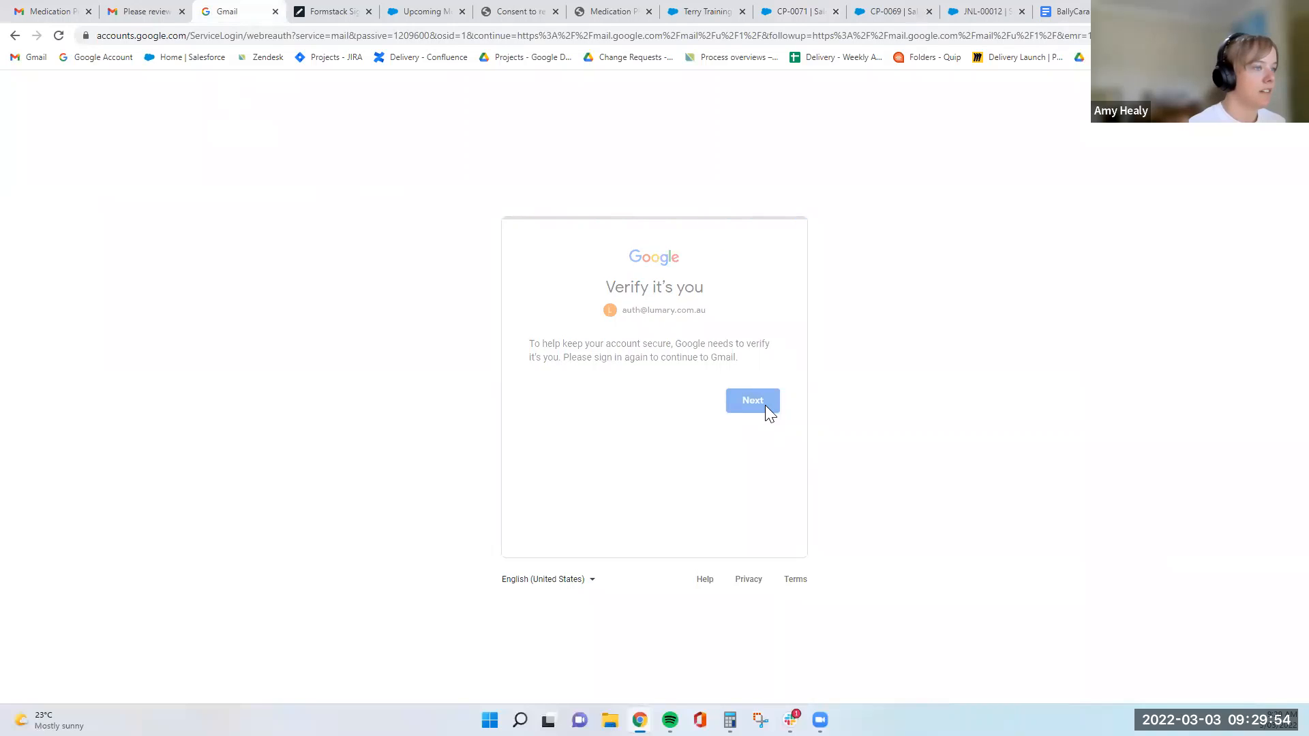
{"action": "left_click", "coordinate": [317, 11]}
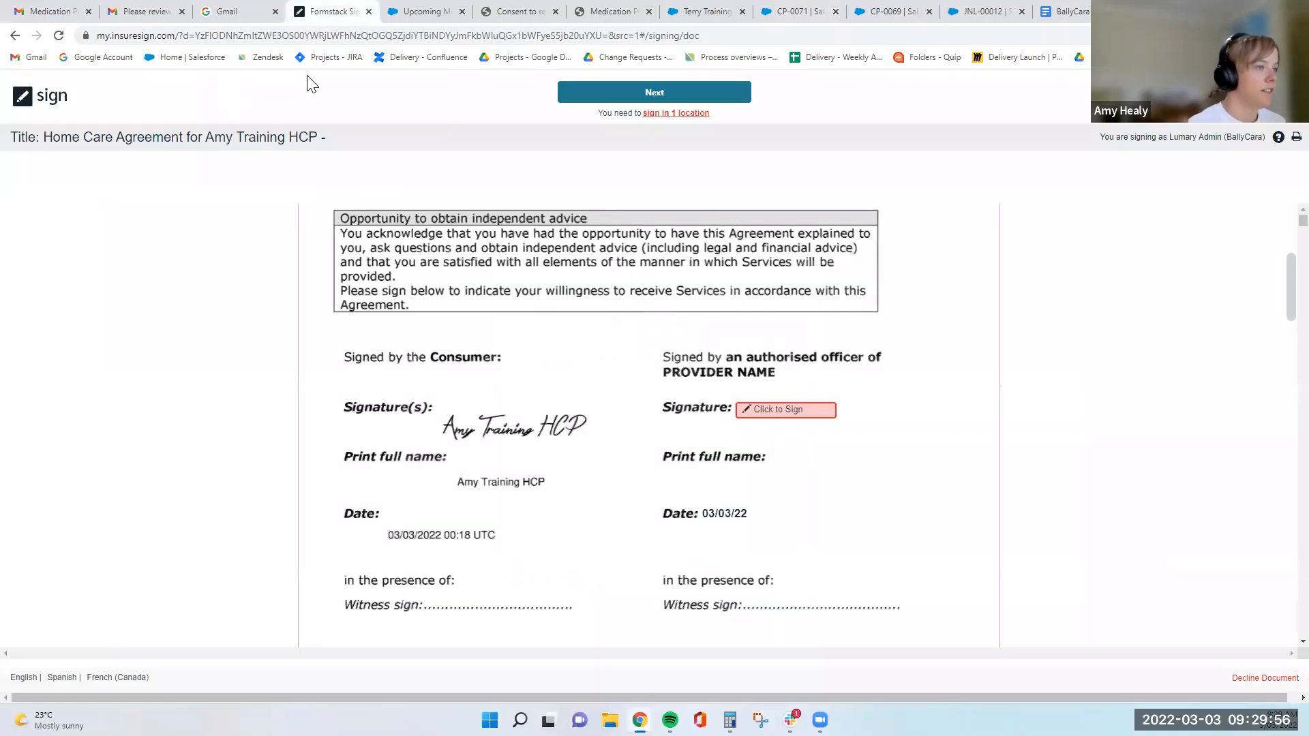
{"action": "left_click", "coordinate": [144, 11]}
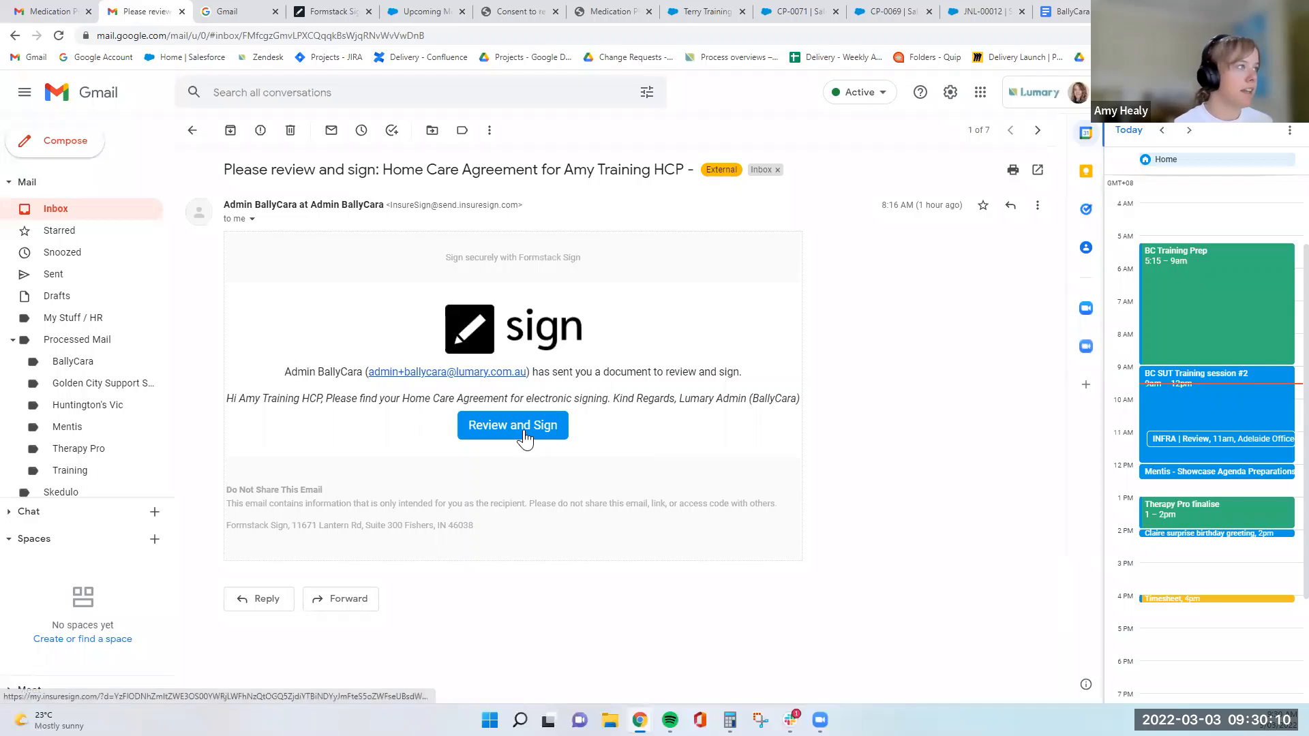
{"action": "left_click", "coordinate": [325, 12]}
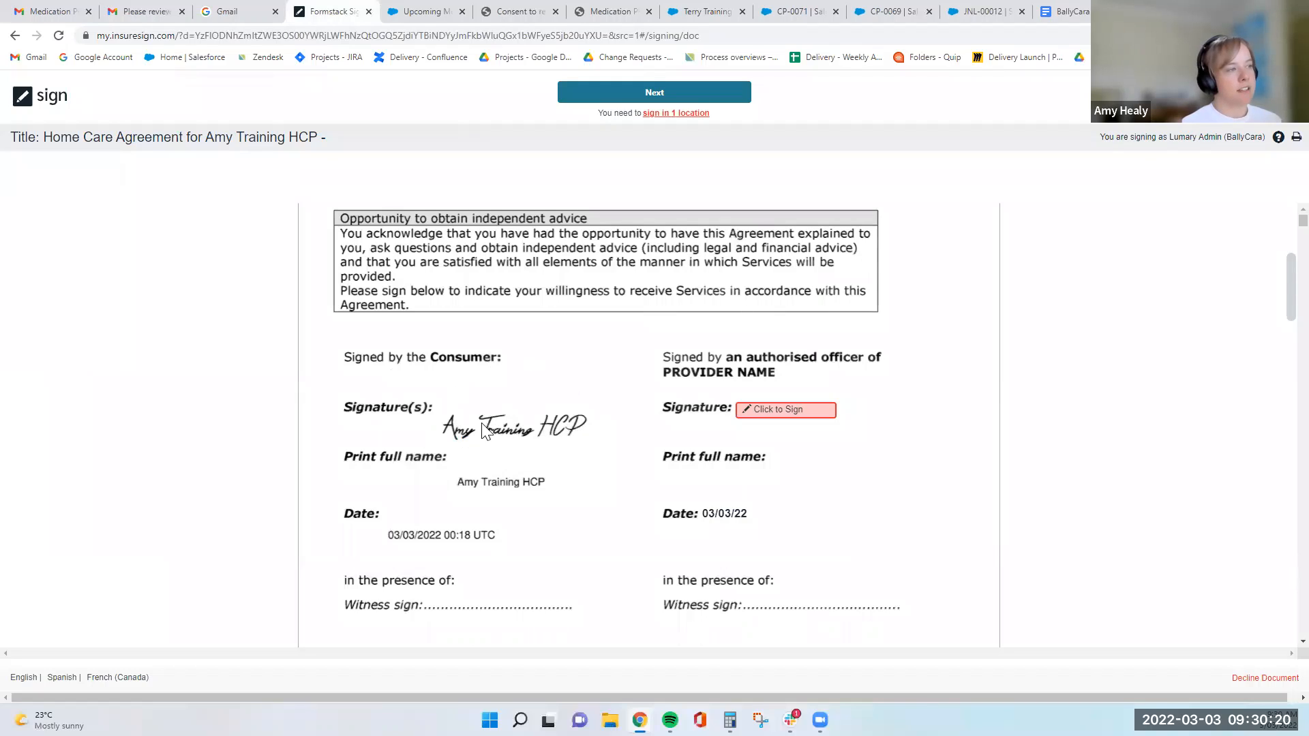
- Check the typed and drawn signature options for the authorised officer without applying a signature
{"action": "left_click", "coordinate": [781, 411]}
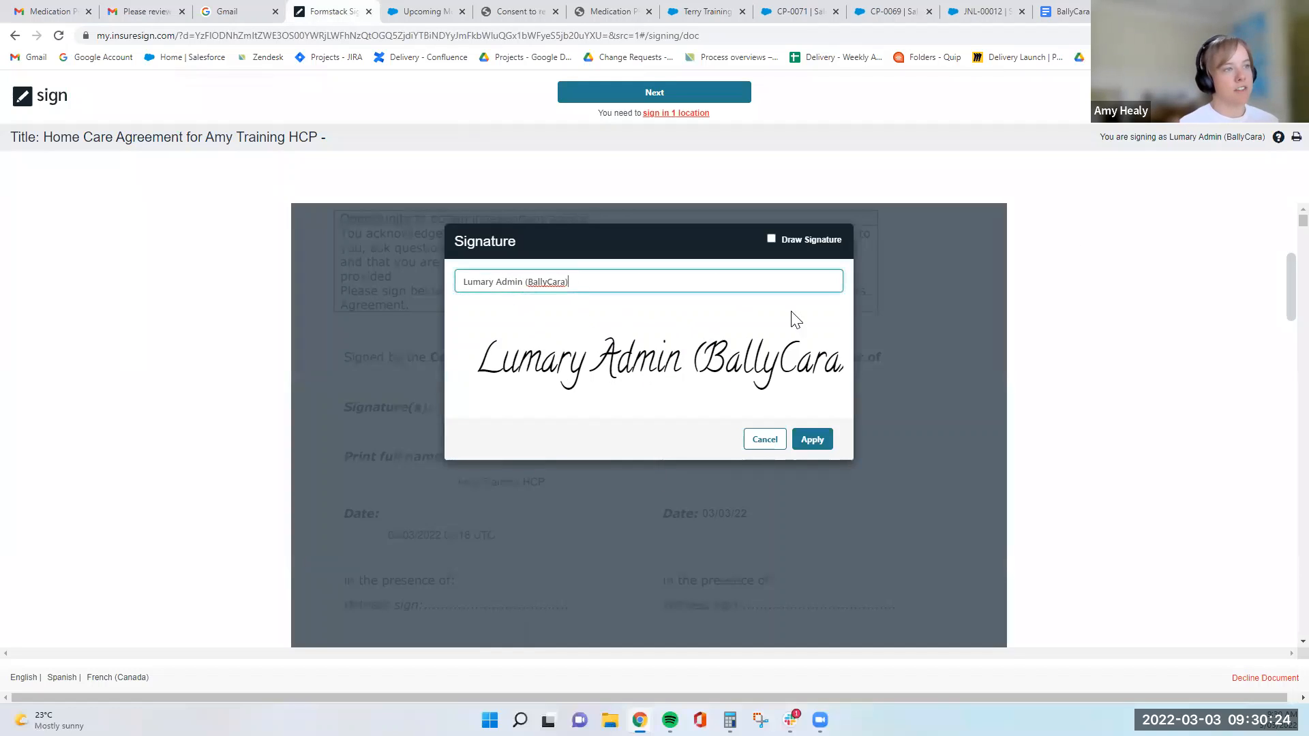
{"action": "left_click", "coordinate": [771, 239]}
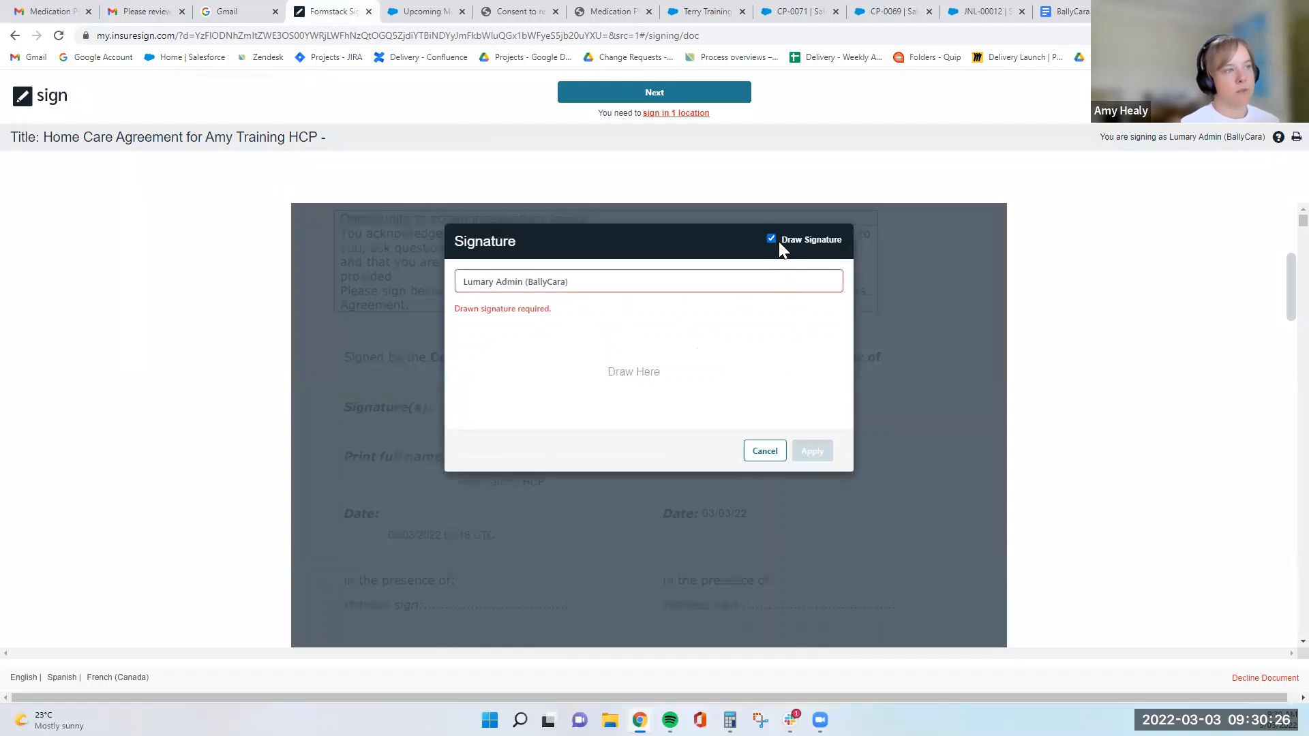
{"action": "left_click", "coordinate": [771, 287]}
{"action": "left_click", "coordinate": [765, 448]}
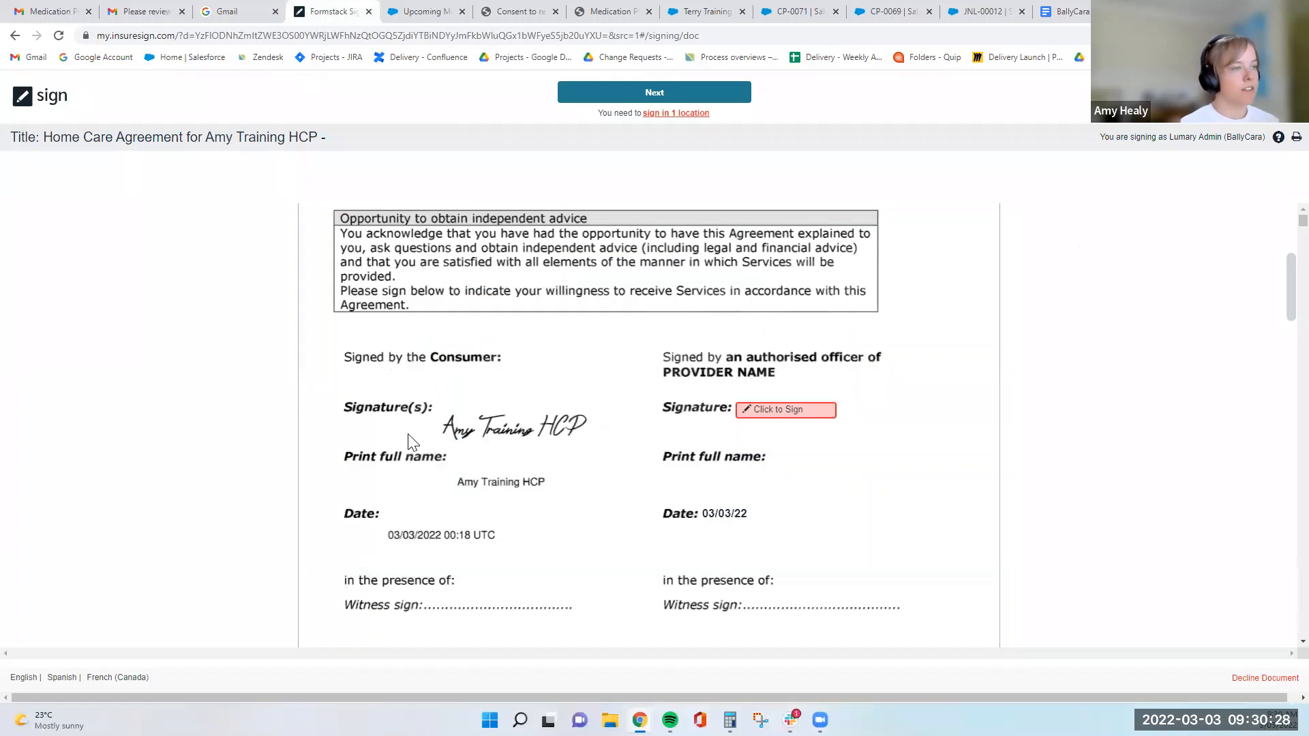
- Close the unused Gmail verification page and apply the typed Lumary Admin (BallyCara) signature as the agreement's authorised officer
{"action": "left_click", "coordinate": [259, 12]}
{"action": "left_click", "coordinate": [274, 13]}
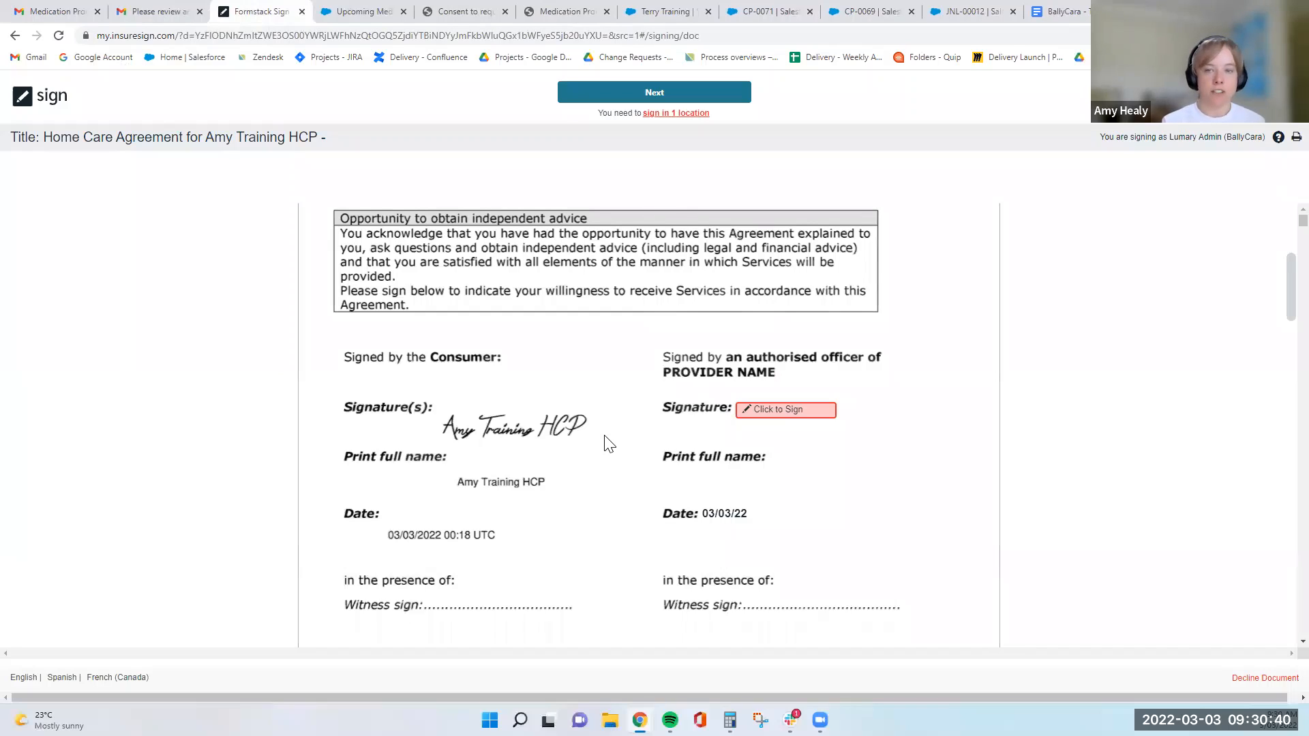
{"action": "scroll", "coordinate": [610, 430], "scroll_direction": "down", "scroll_amount": 1}
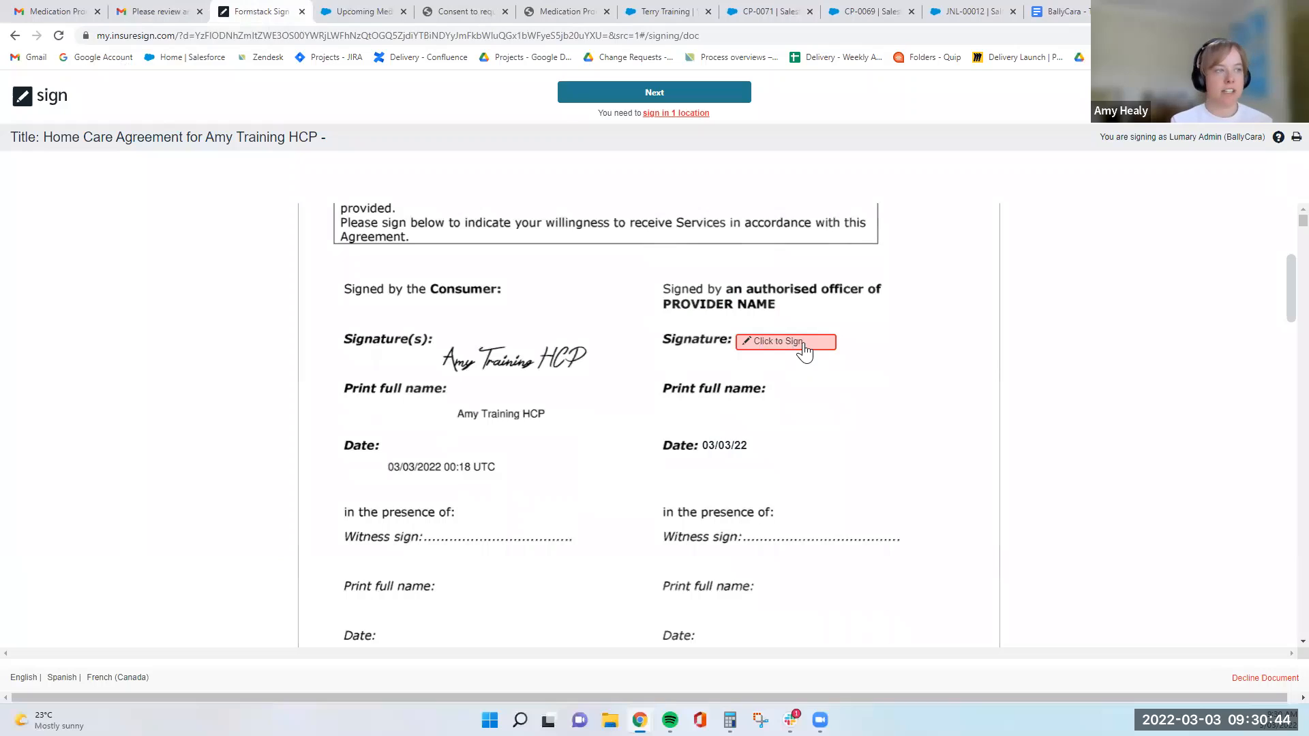
{"action": "left_click", "coordinate": [768, 347]}
{"action": "left_click", "coordinate": [812, 438]}
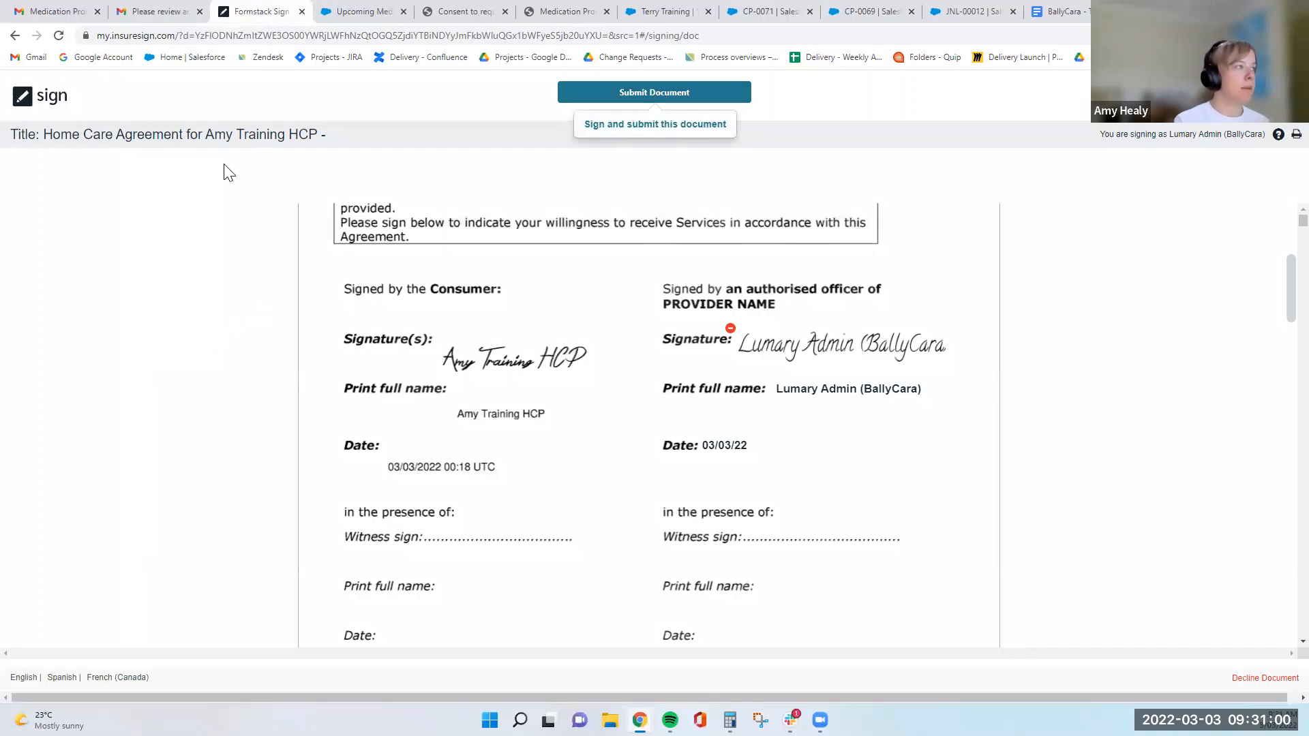
- Look through the Upcoming Medication GP Review Date report, the other client's onboarding process, and the open contact's legal records and plans
{"action": "left_click", "coordinate": [351, 9]}
{"action": "key", "text": "ctrl+shift+Tab"}
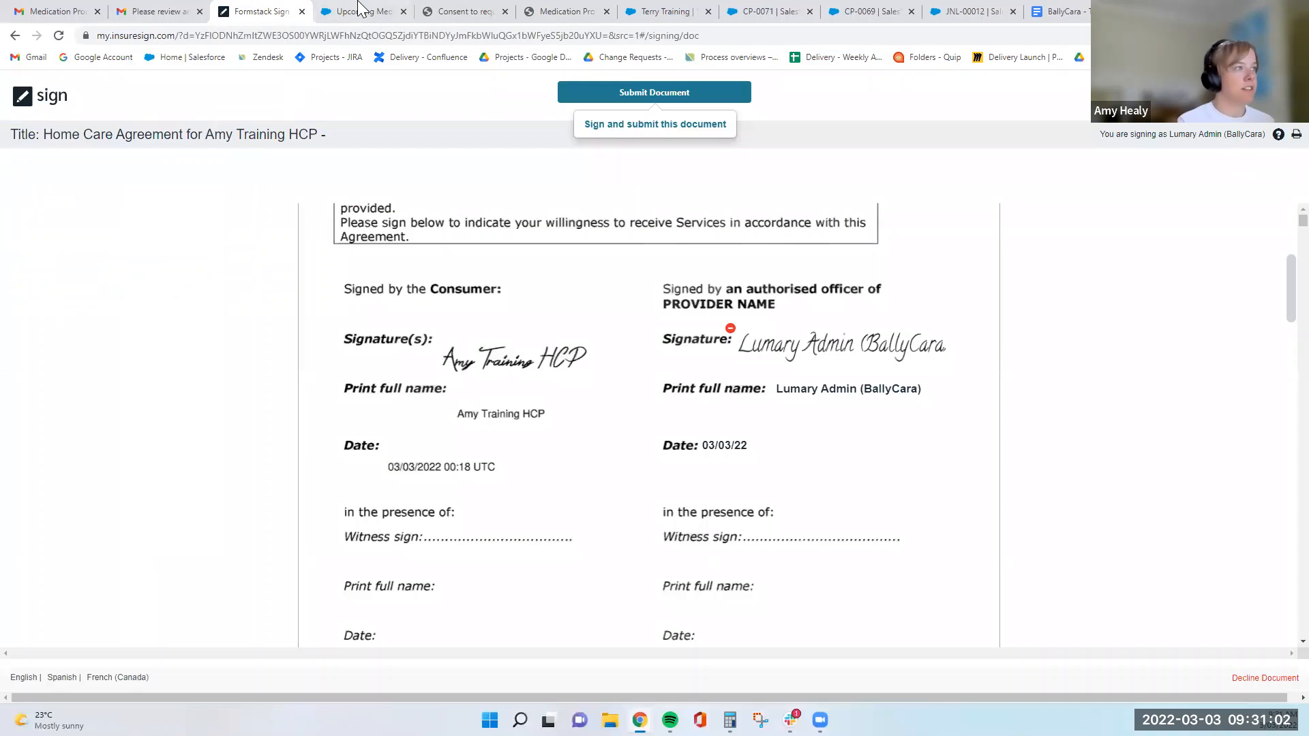
{"action": "left_click", "coordinate": [359, 8]}
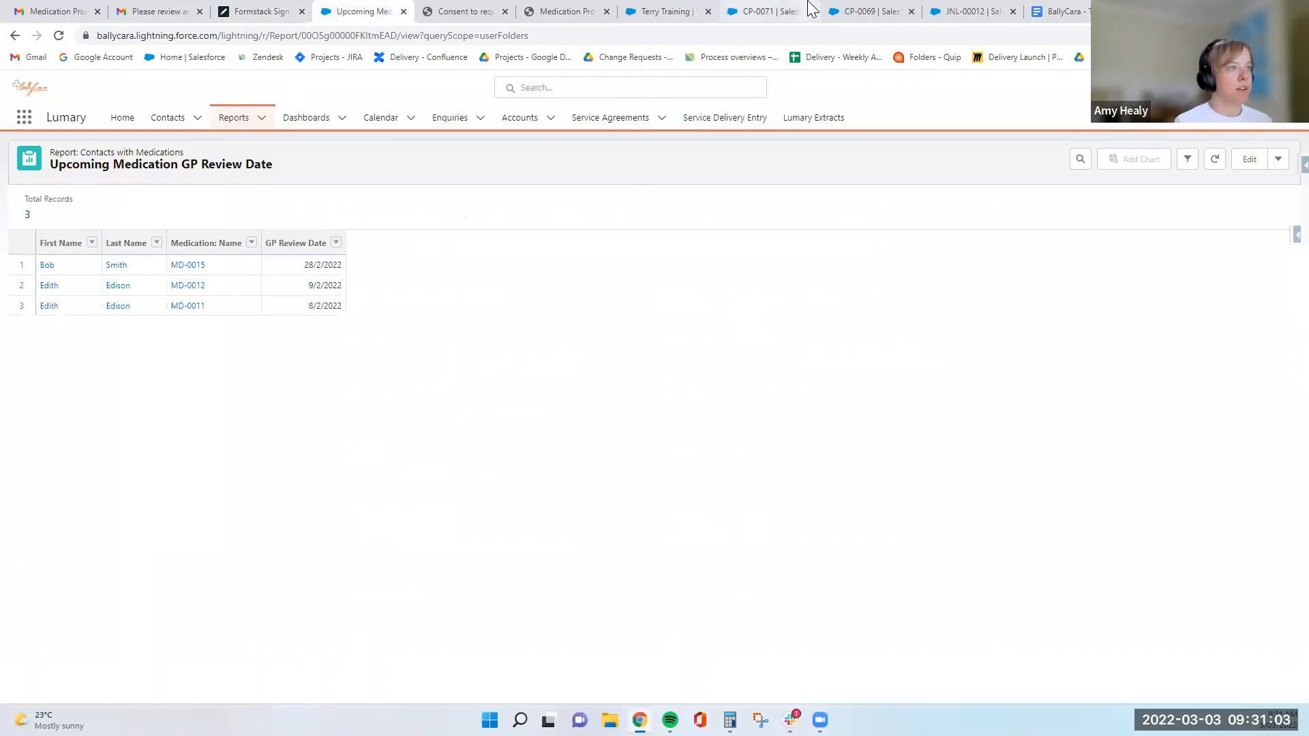
{"action": "left_click", "coordinate": [672, 9]}
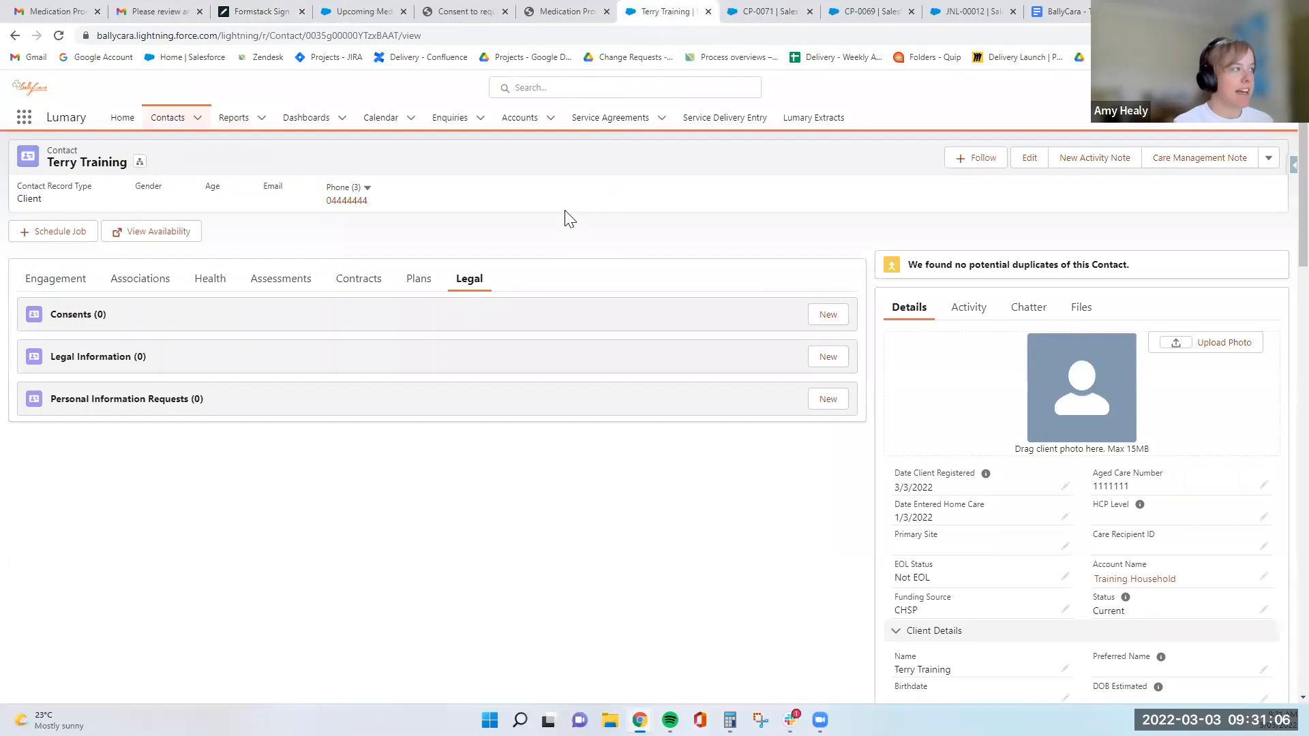
{"action": "left_click", "coordinate": [777, 10]}
{"action": "left_click", "coordinate": [864, 9]}
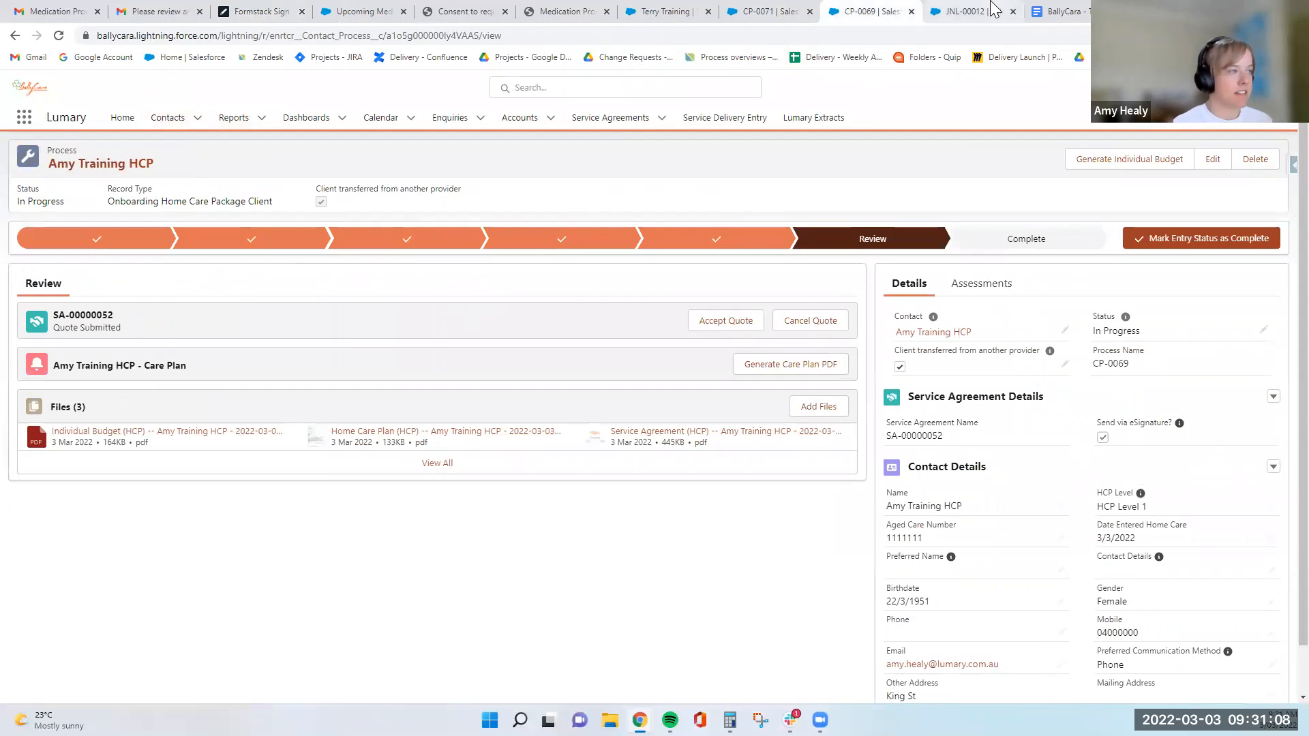
{"action": "left_click", "coordinate": [359, 9]}
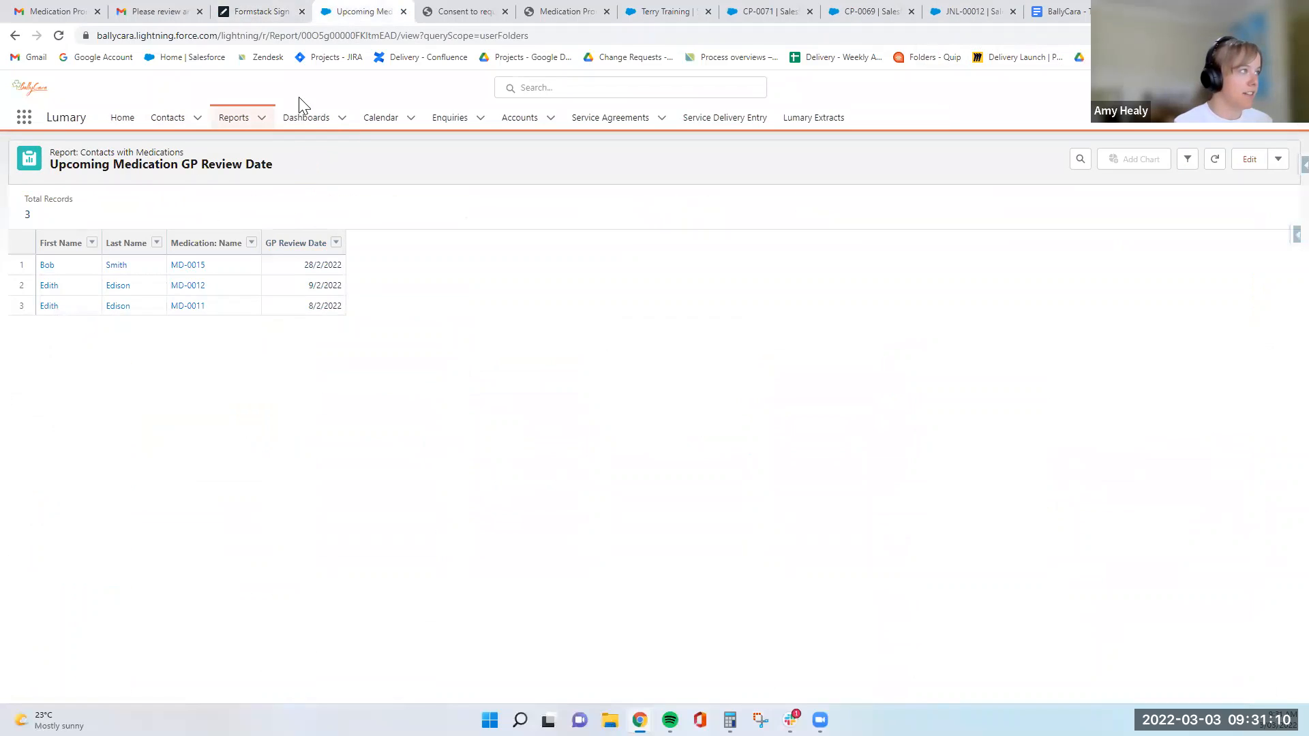
{"action": "left_click", "coordinate": [696, 9]}
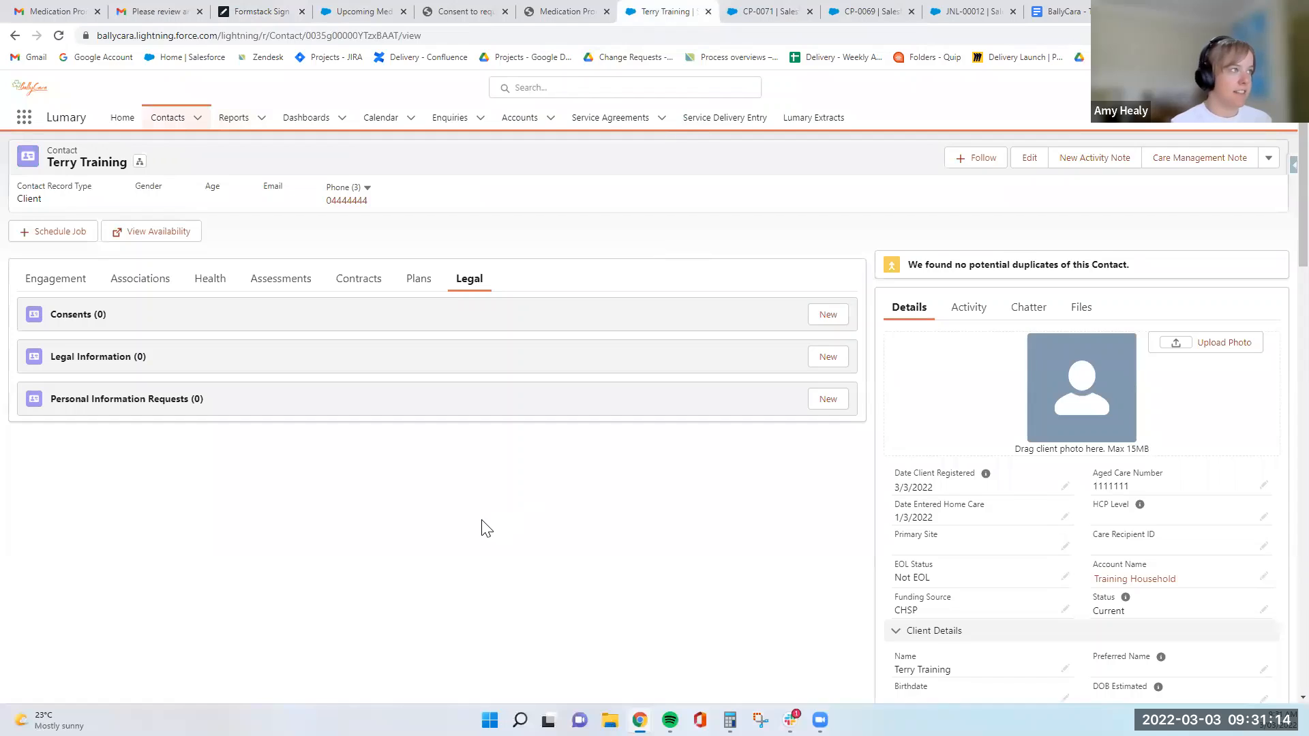
{"action": "left_click", "coordinate": [415, 295]}
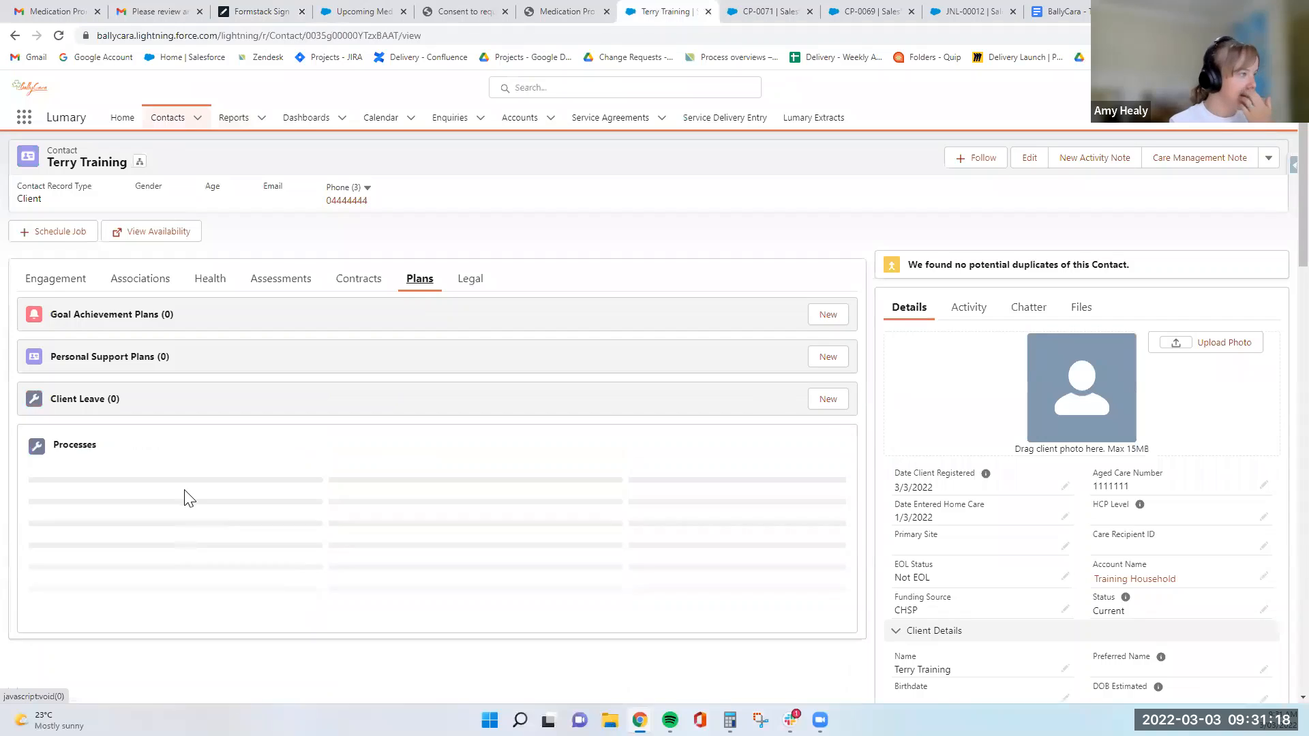
- Return to onboarding process CP-0071 and generate the Home Care Agreement quote for its draft service agreement
{"action": "left_click", "coordinate": [757, 14]}
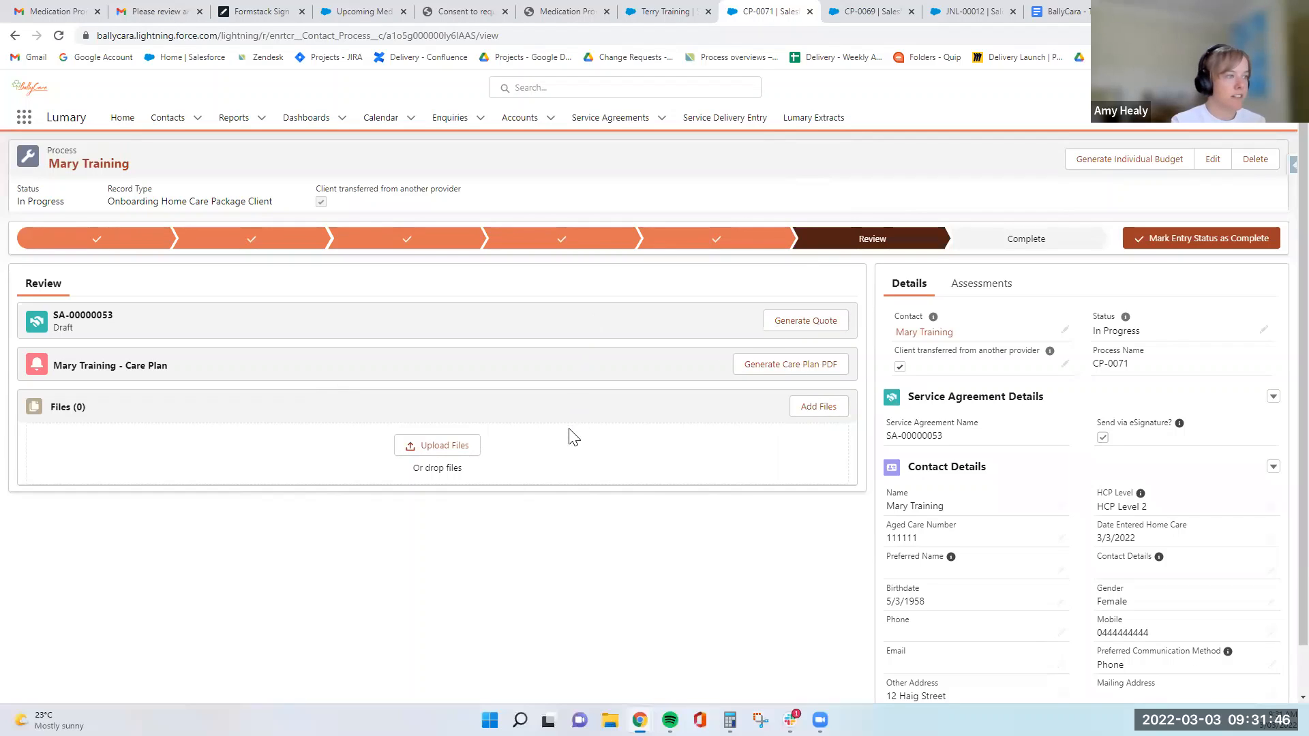
{"action": "left_click", "coordinate": [805, 321]}
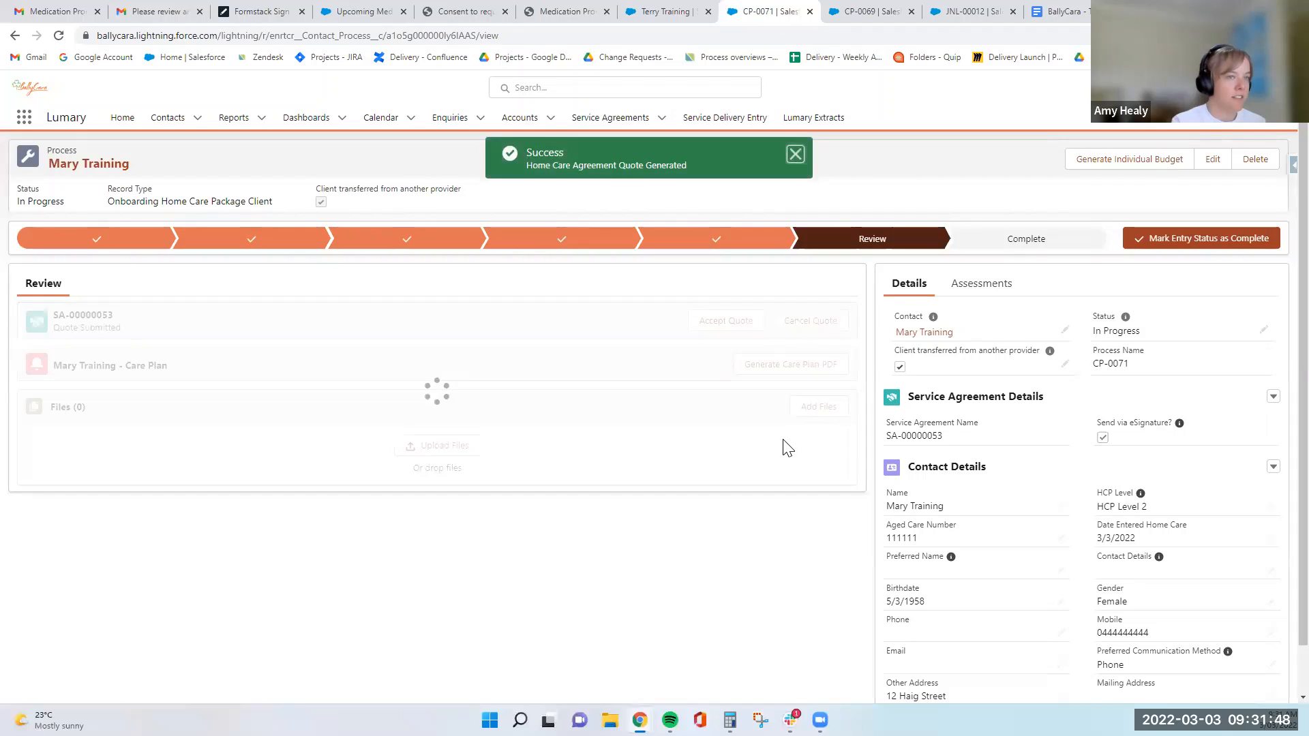
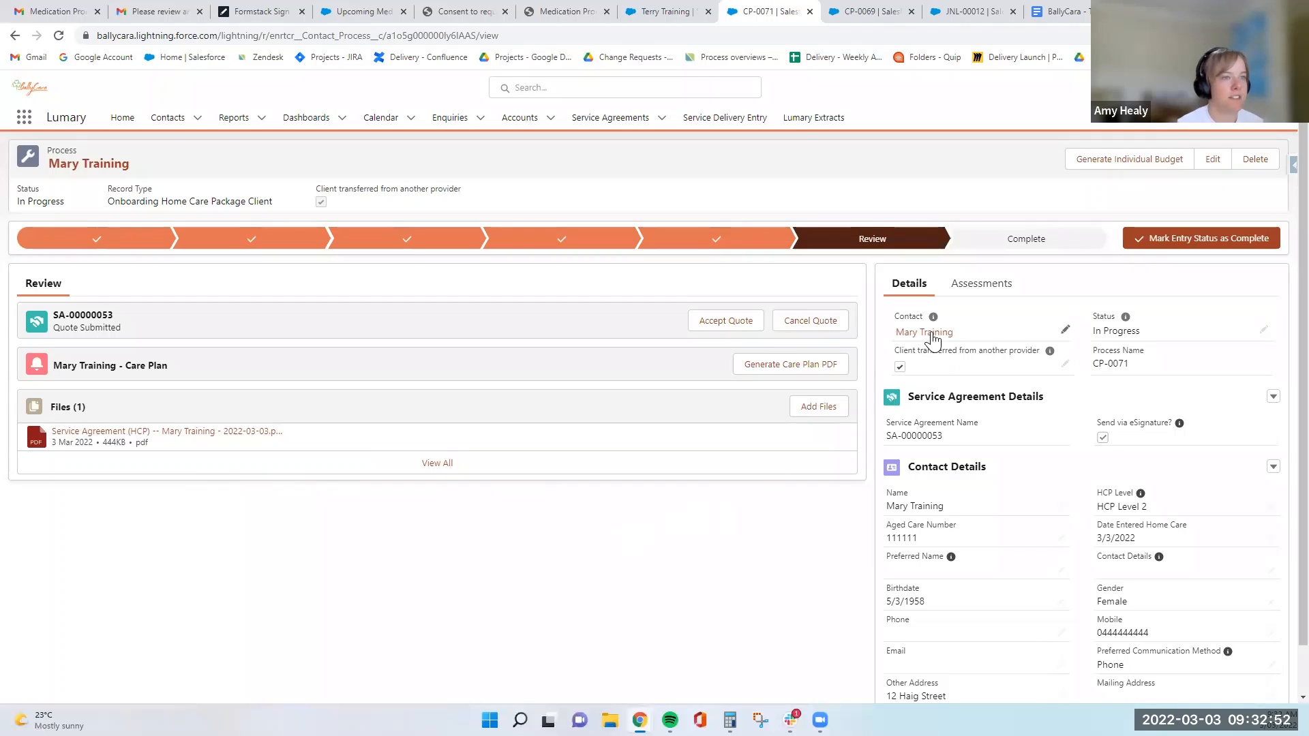
- Accept the quote for service agreement SA-00000053 and return the onboarding process to the Review stage
{"action": "mouse_move", "coordinate": [932, 339]}
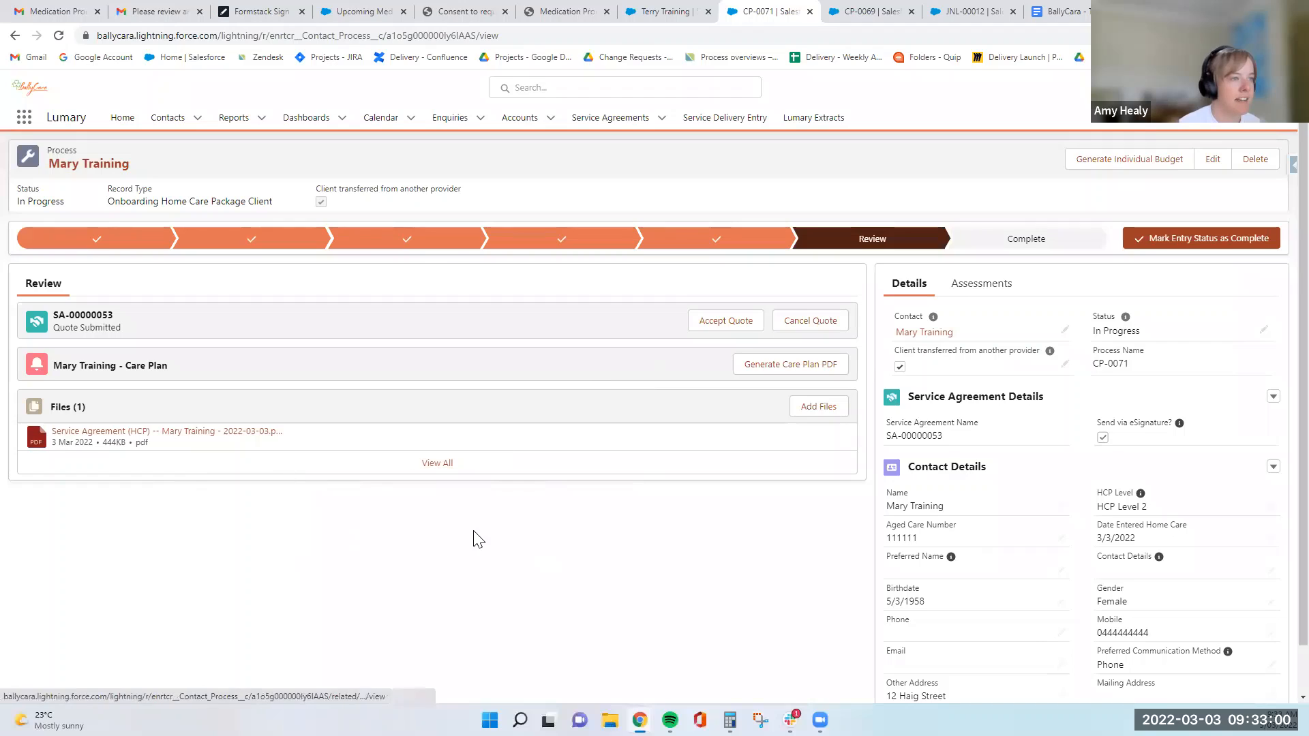
{"action": "left_click", "coordinate": [708, 328]}
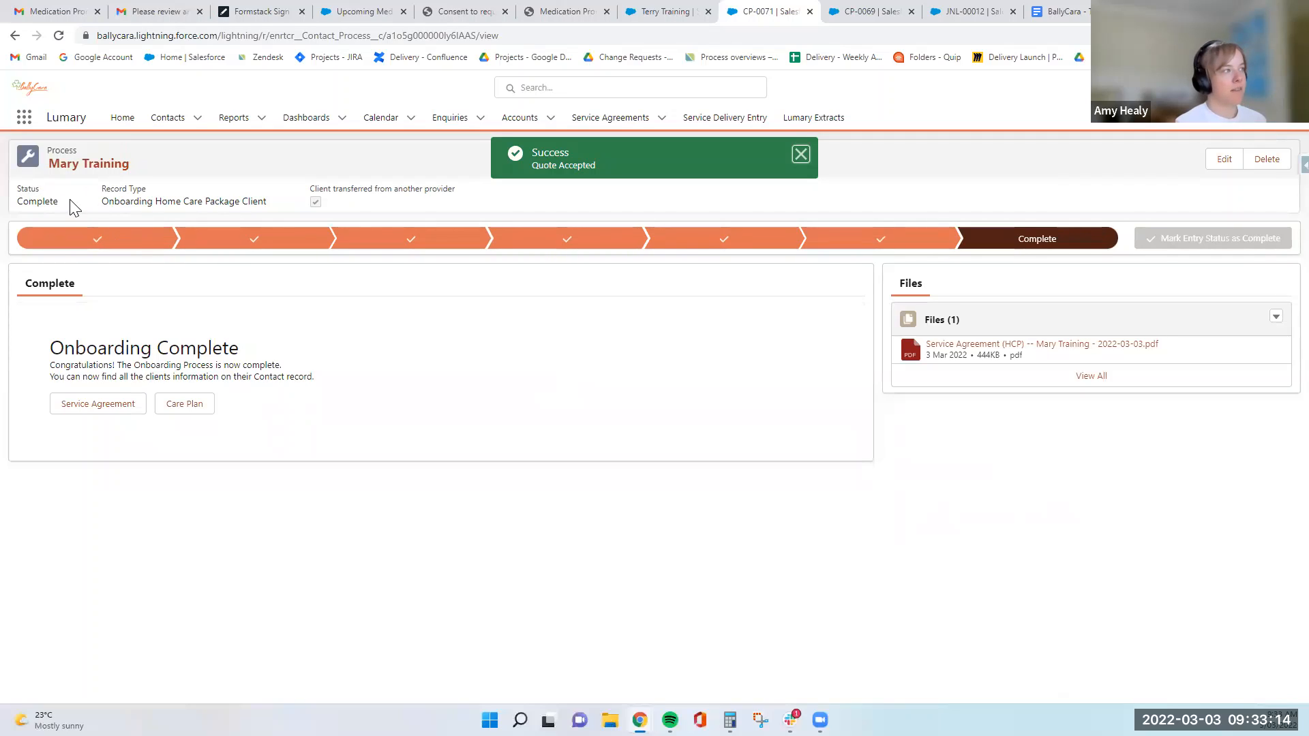
{"action": "left_click_drag", "start_coordinate": [70, 205], "coordinate": [11, 213]}
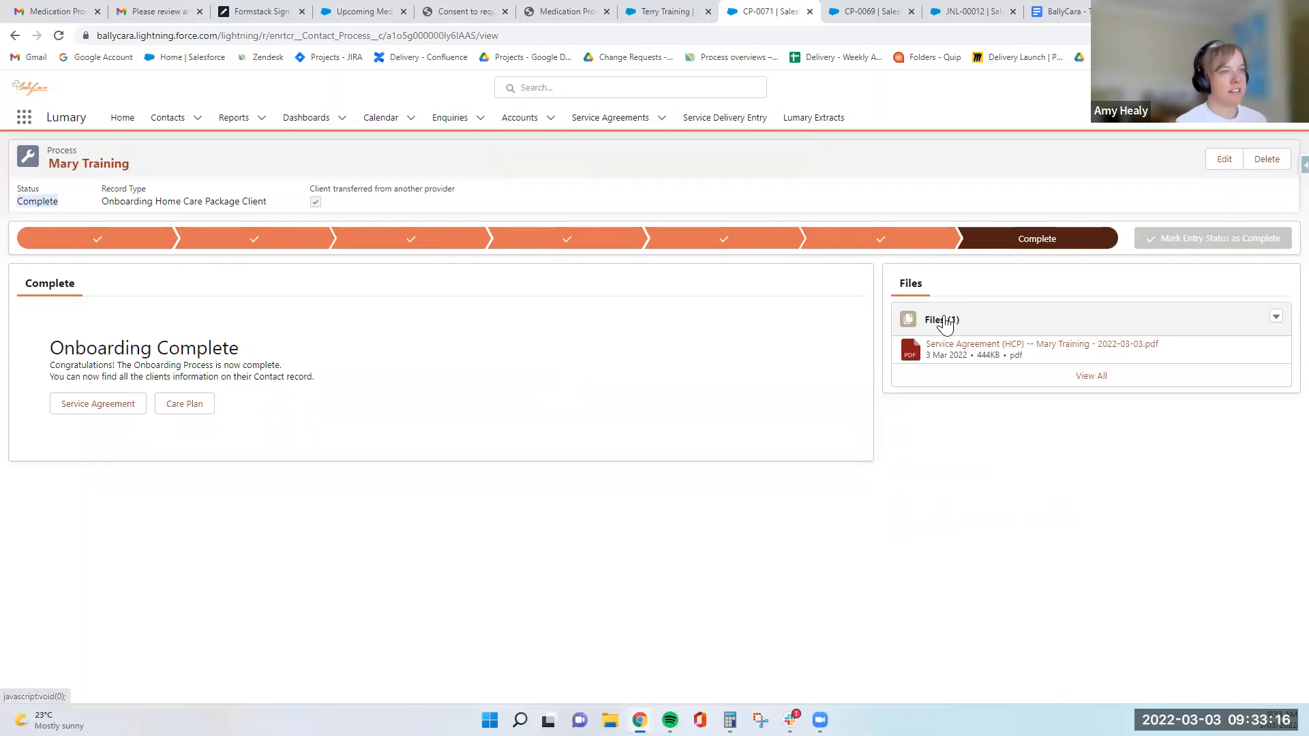
{"action": "left_click", "coordinate": [879, 240]}
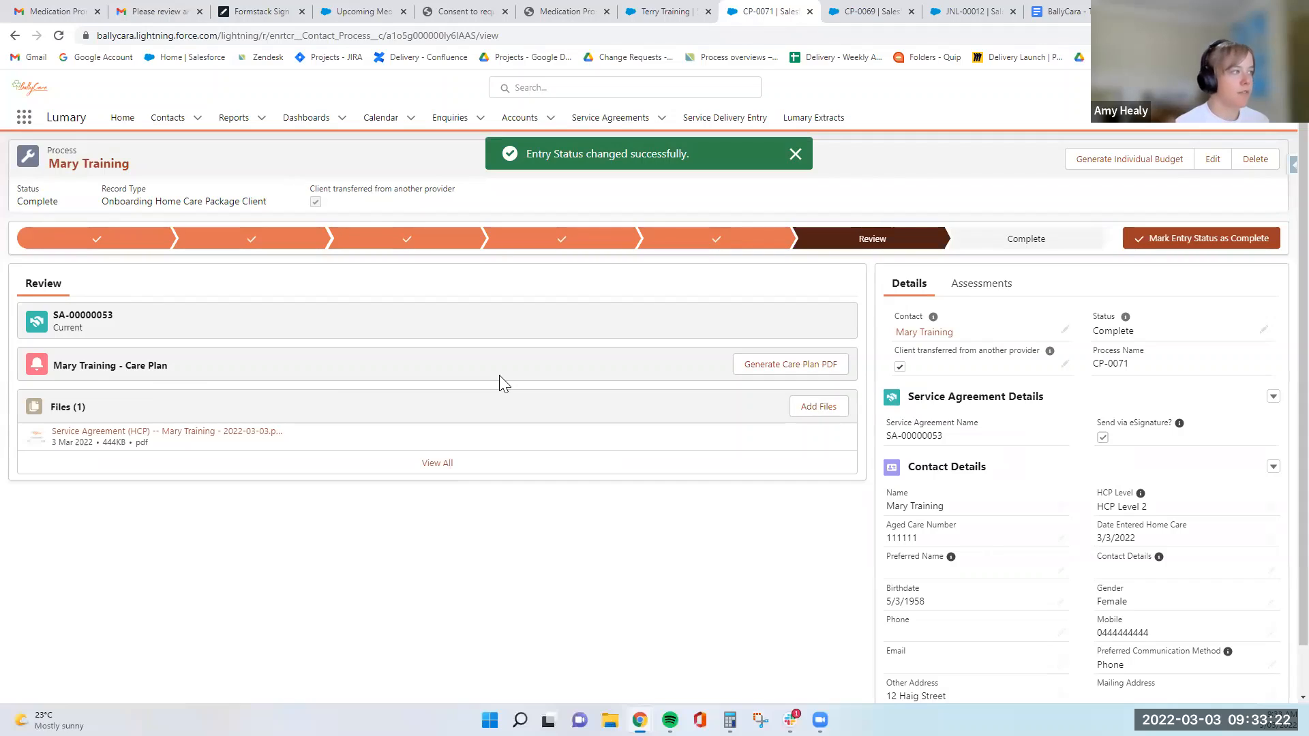
- Generate the client's care plan PDF and close the two unused browser pages for the consent request and medication prompt
{"action": "left_click", "coordinate": [762, 371]}
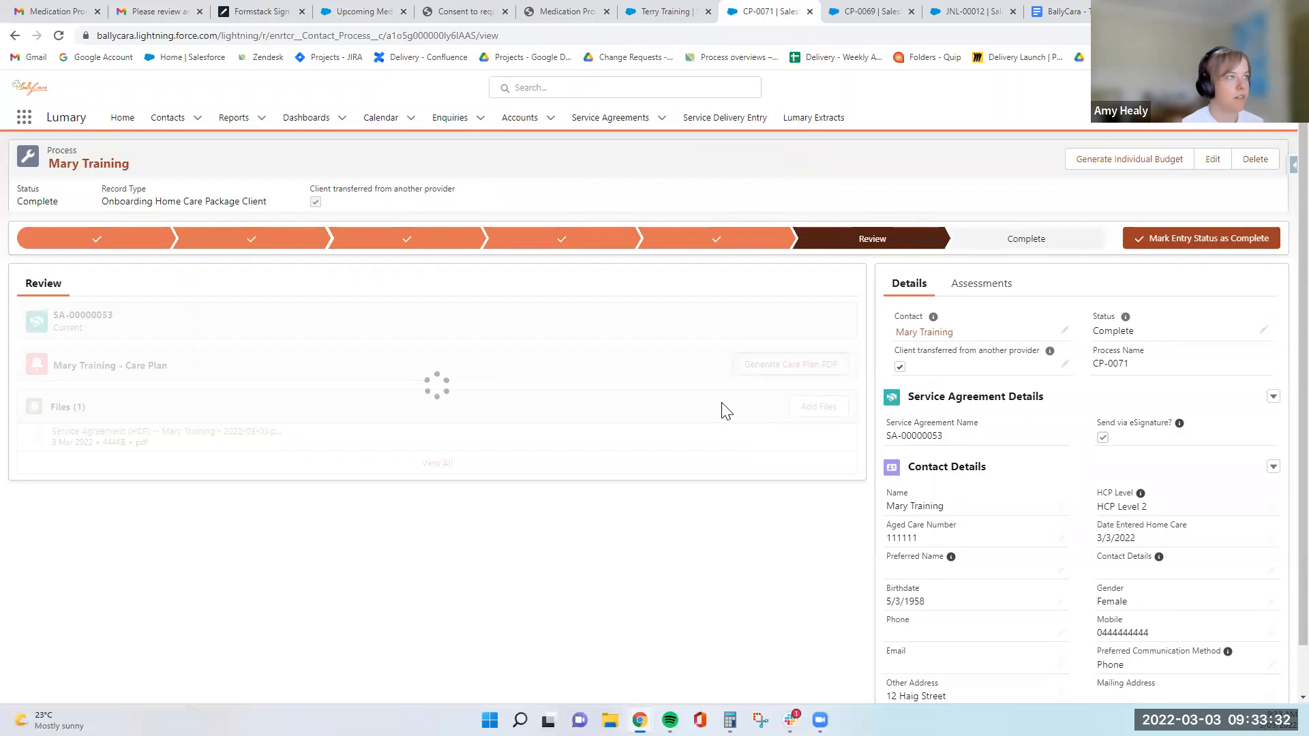
{"action": "left_click", "coordinate": [505, 11]}
{"action": "left_click", "coordinate": [505, 12]}
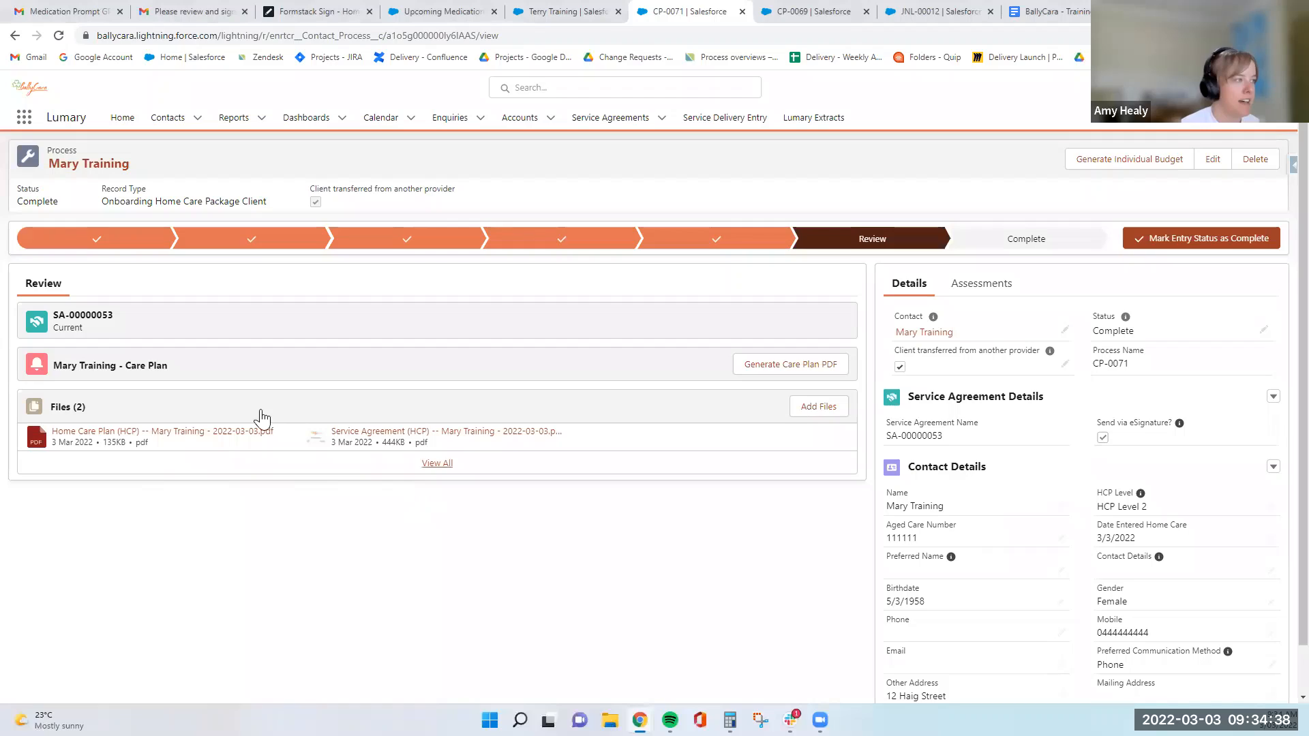
- Open the generated Home Care Plan PDF, check its dates, health information, goals and planned services, and close the preview
{"action": "left_click_drag", "start_coordinate": [167, 368], "coordinate": [54, 374]}
{"action": "left_click", "coordinate": [198, 368]}
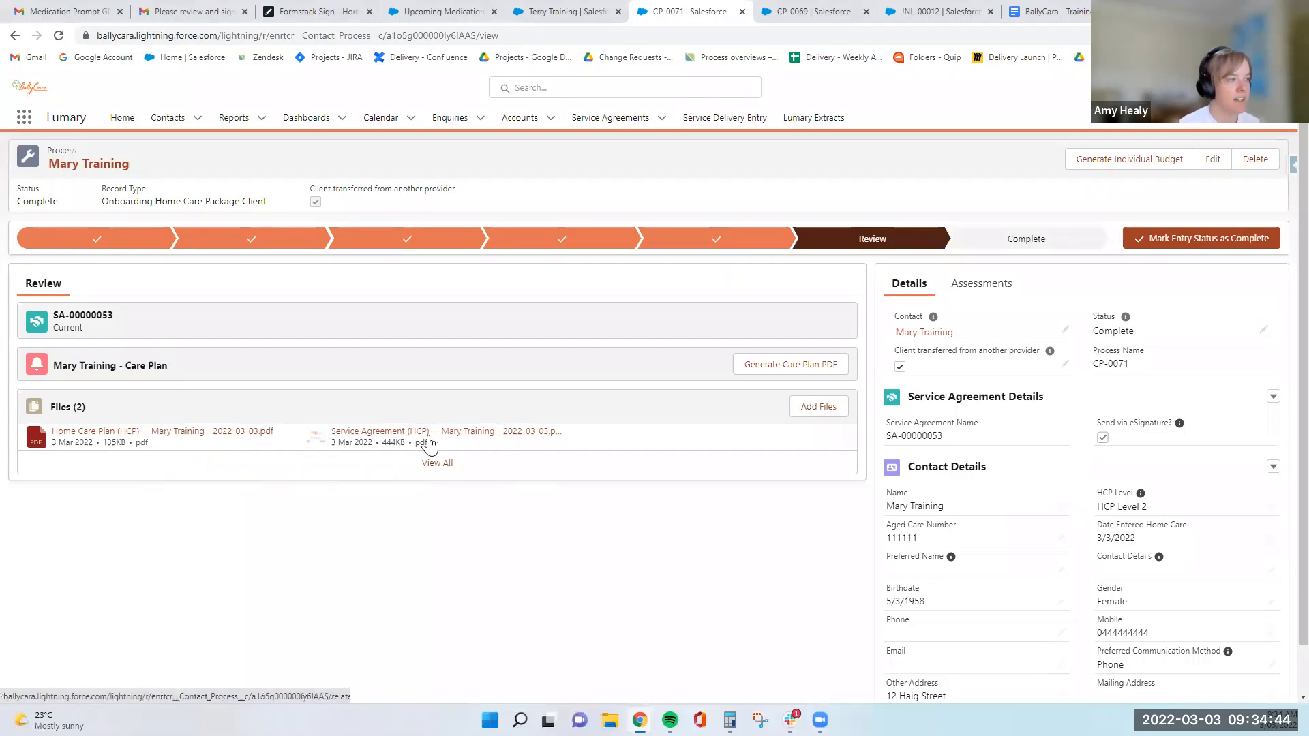
{"action": "left_click", "coordinate": [191, 436]}
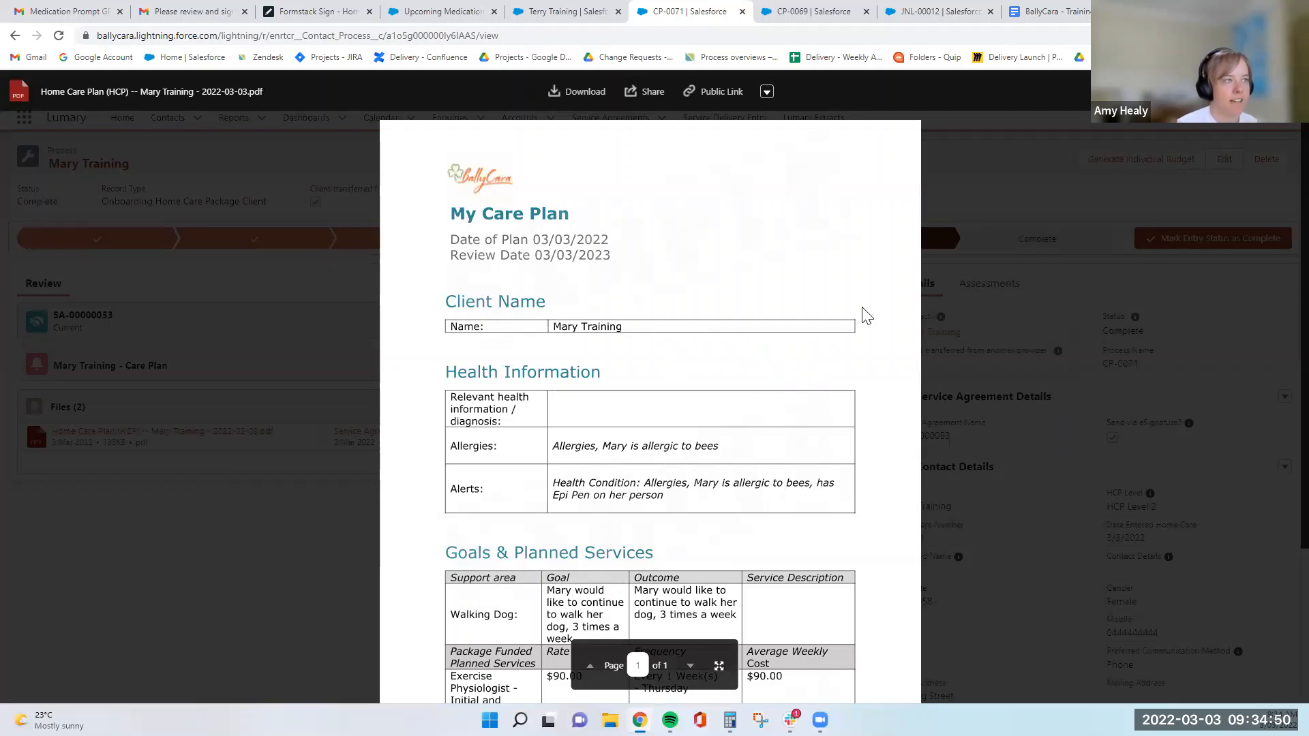
{"action": "scroll", "coordinate": [852, 300], "scroll_direction": "down", "scroll_amount": 1}
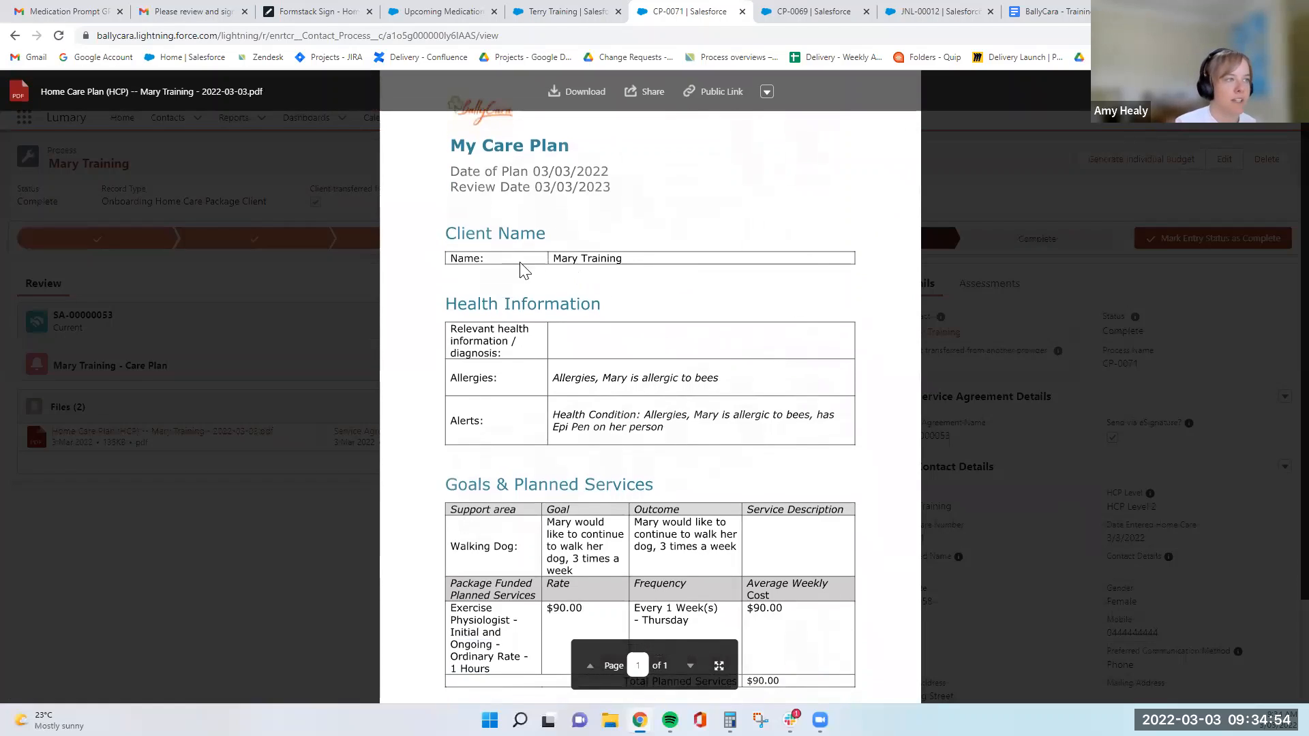
{"action": "scroll", "coordinate": [539, 312], "scroll_direction": "down", "scroll_amount": 1}
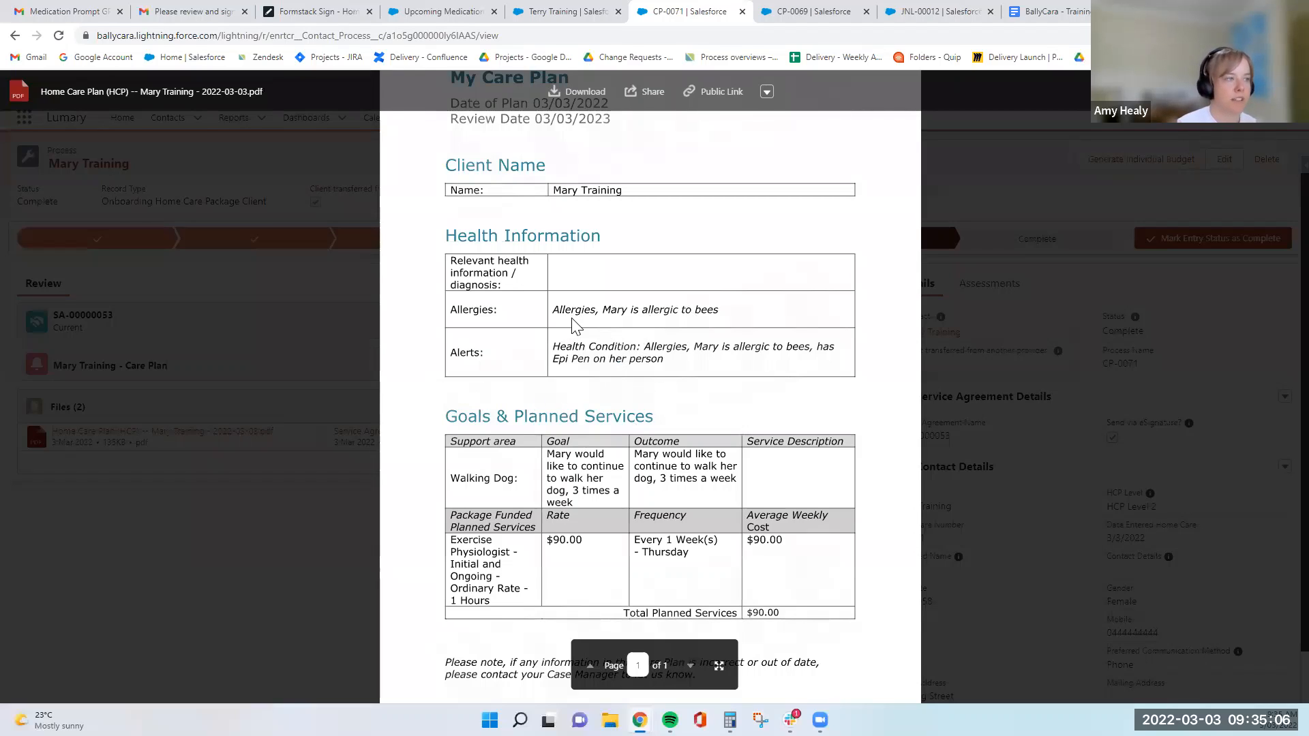
{"action": "scroll", "coordinate": [573, 326], "scroll_direction": "down", "scroll_amount": 1}
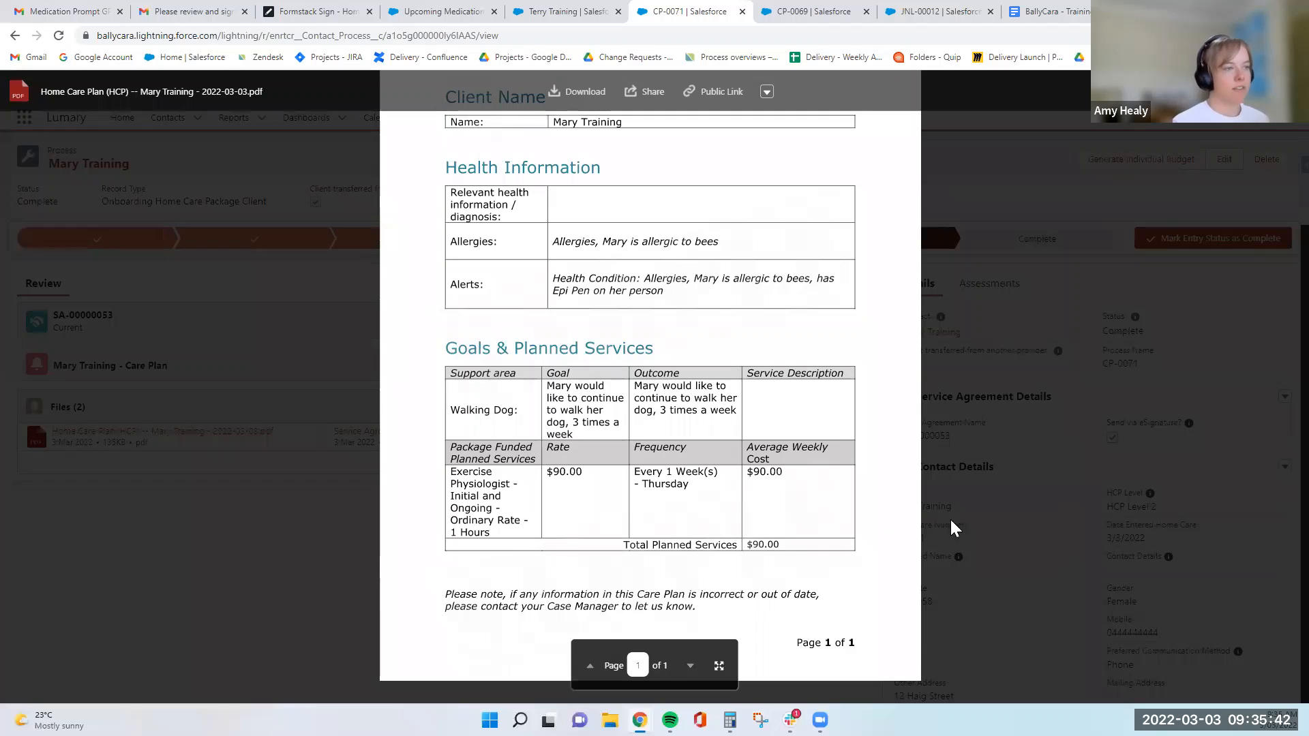
{"action": "scroll", "coordinate": [695, 515], "scroll_direction": "up", "scroll_amount": 3}
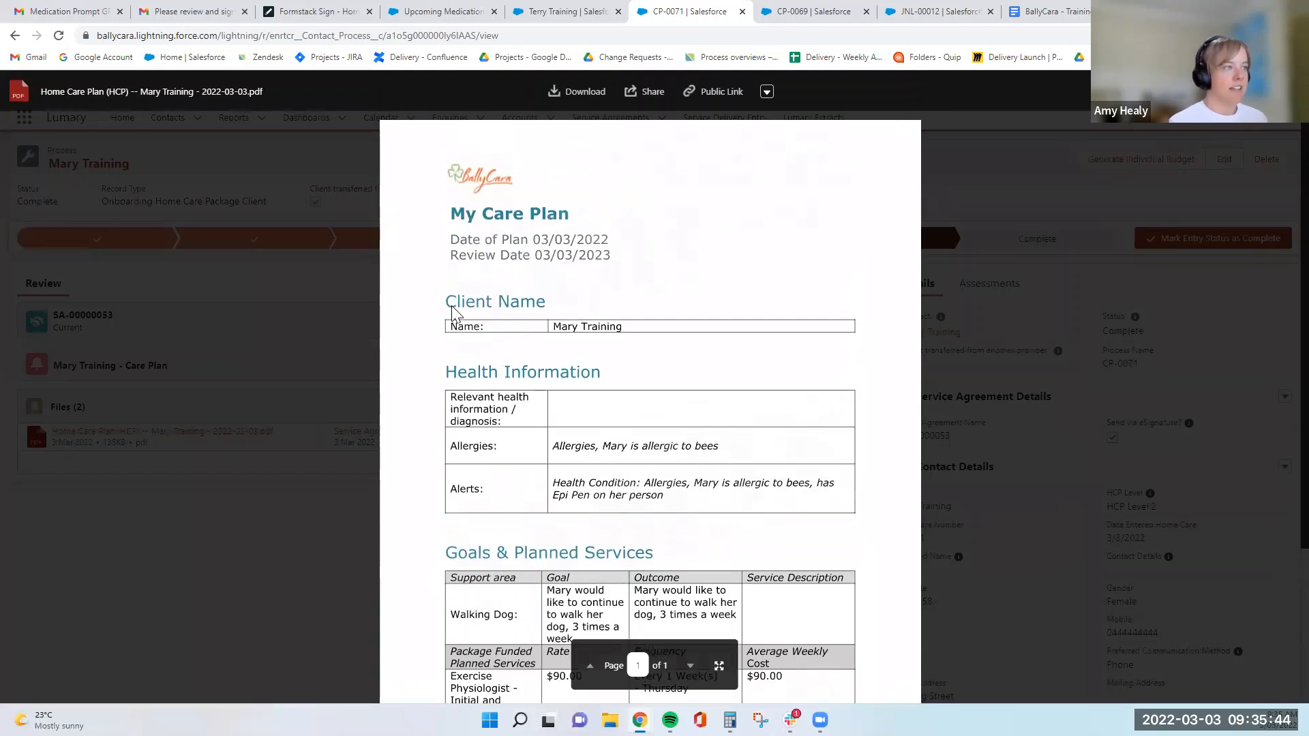
{"action": "left_click", "coordinate": [983, 477]}
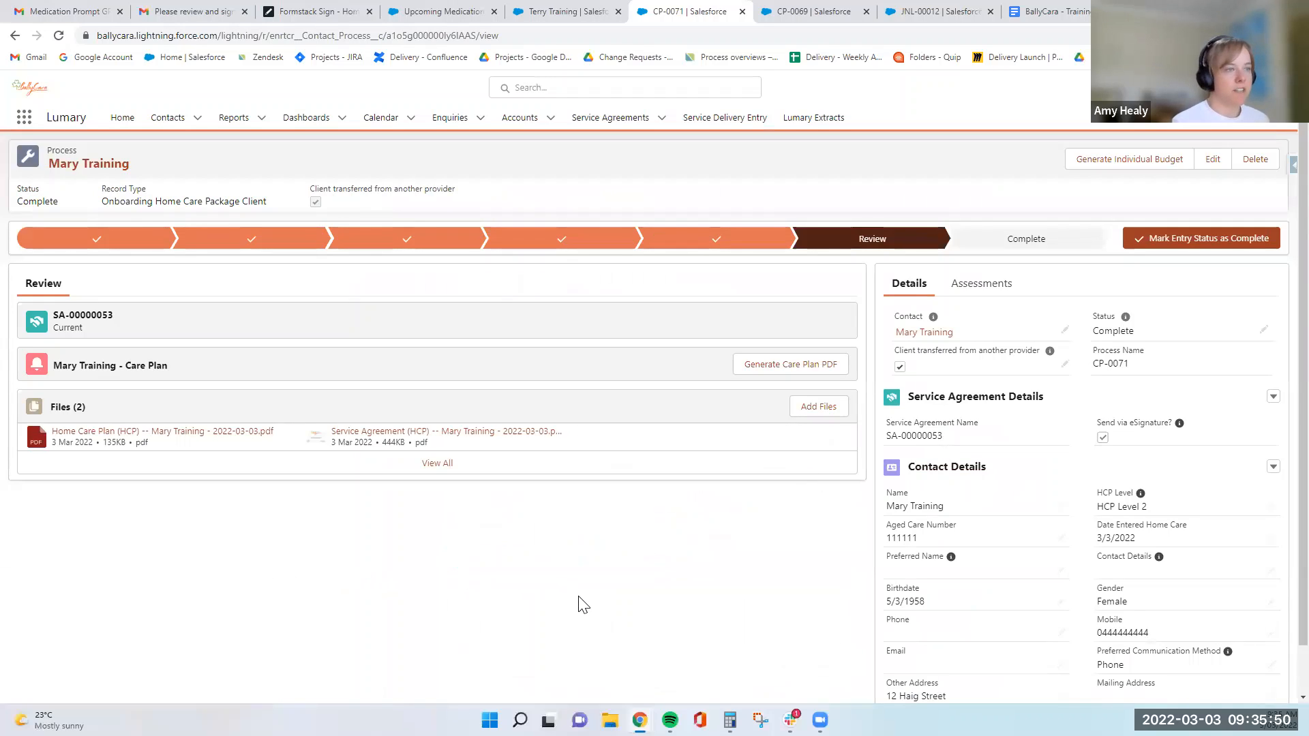
- Generate the client's Individual Budget PDF and read through its subsidies, fees, weekly expenditure and explanatory pages
{"action": "left_click", "coordinate": [1115, 163]}
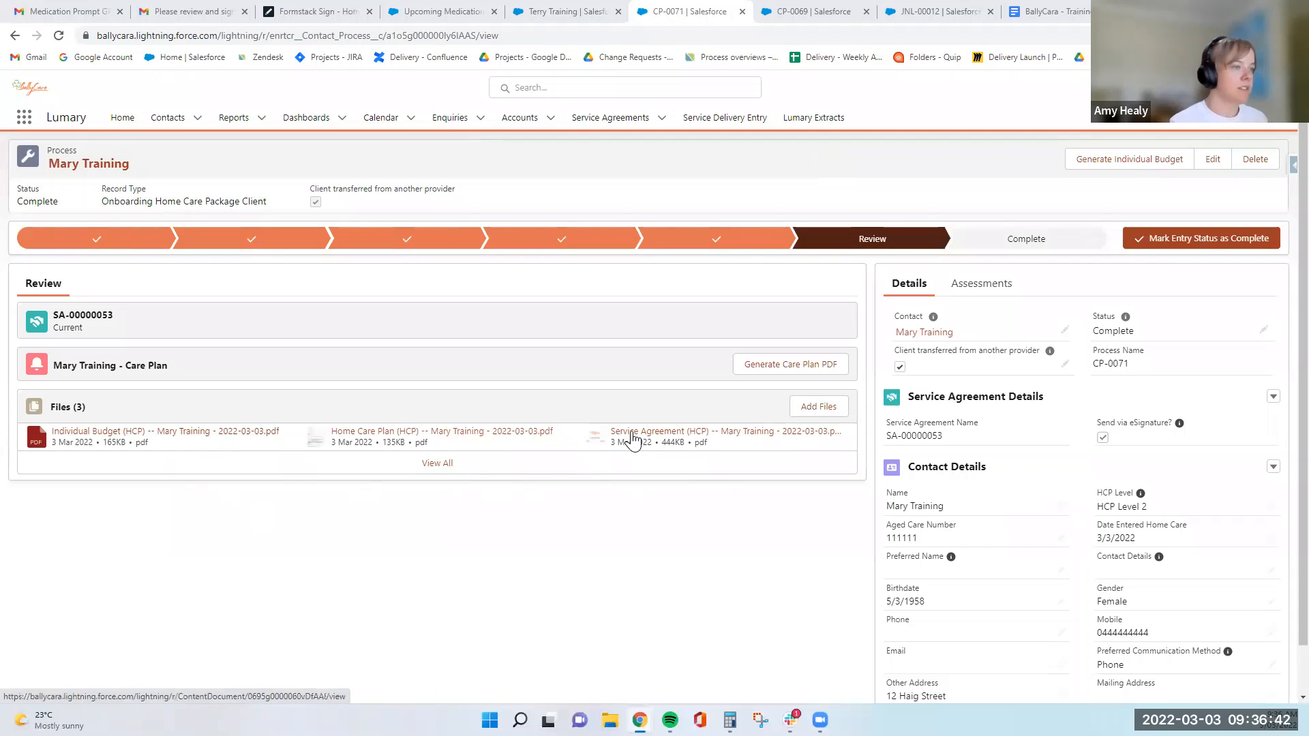
{"action": "left_click", "coordinate": [179, 443]}
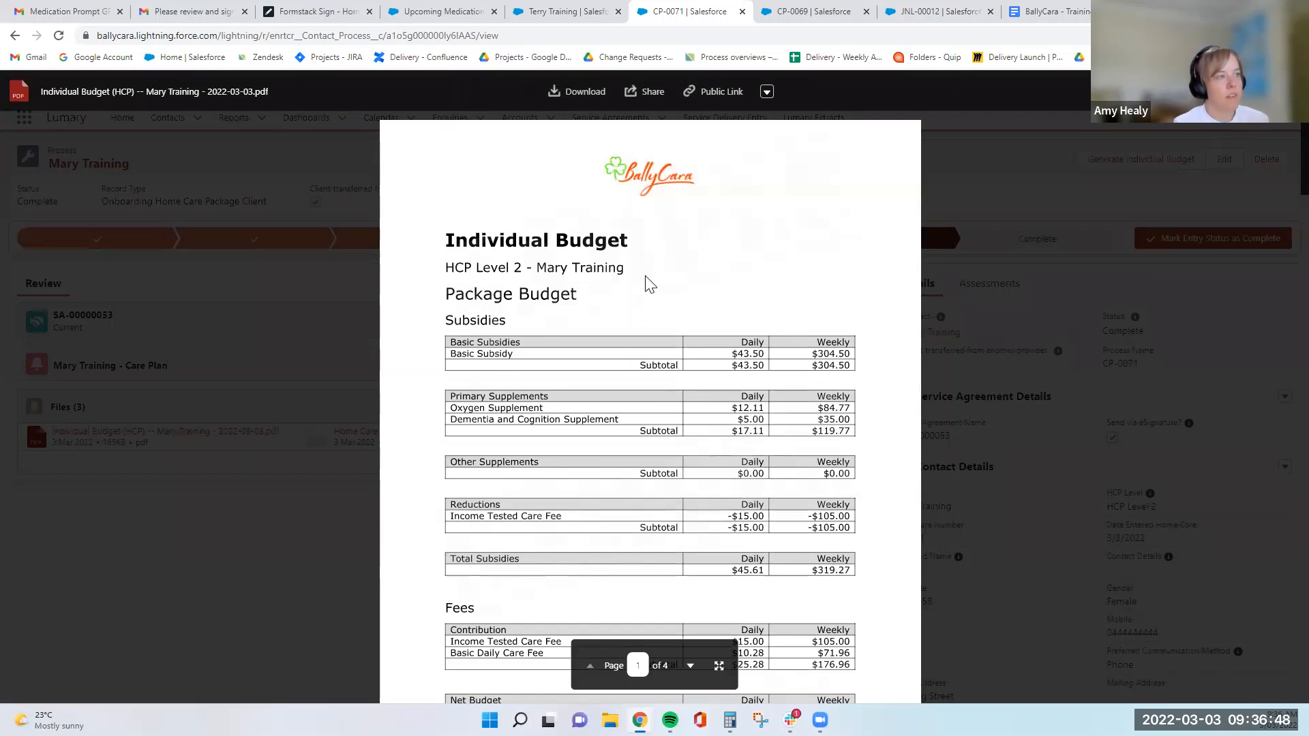
{"action": "scroll", "coordinate": [650, 282], "scroll_direction": "down", "scroll_amount": 1}
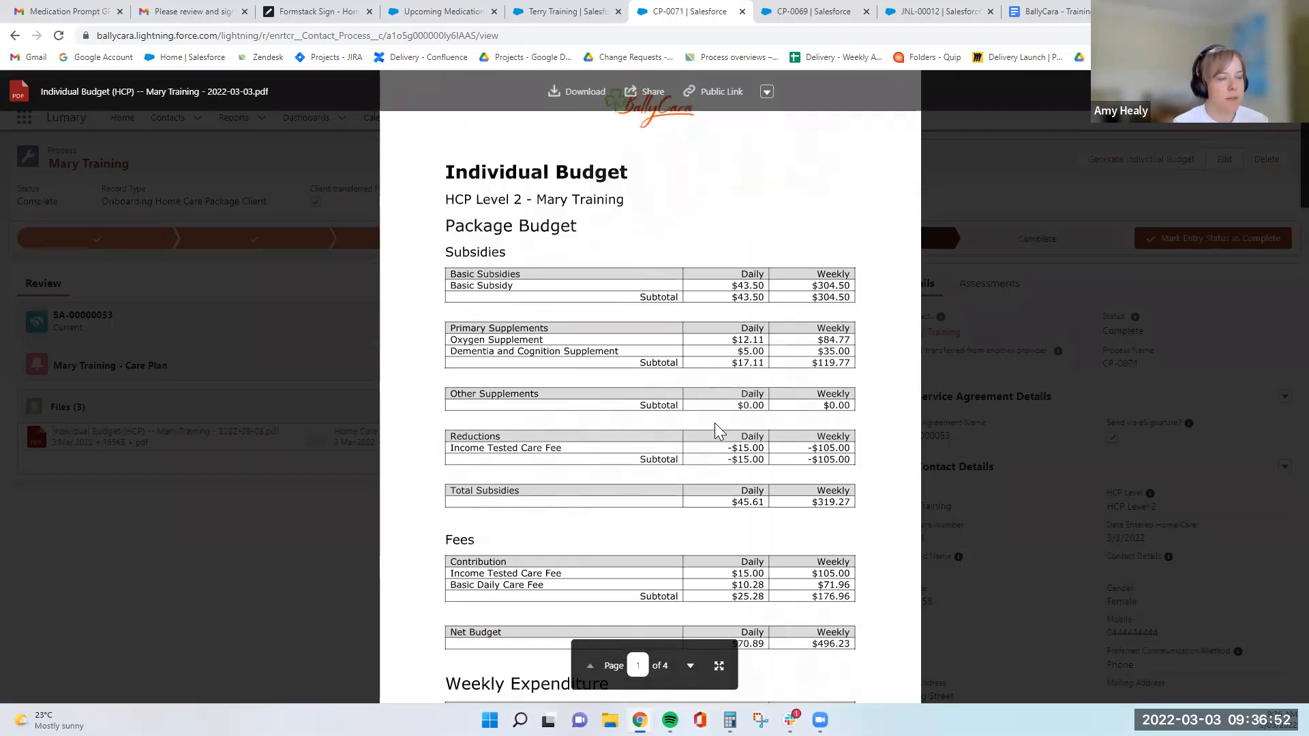
{"action": "scroll", "coordinate": [714, 422], "scroll_direction": "down", "scroll_amount": 1}
{"action": "scroll", "coordinate": [726, 433], "scroll_direction": "down", "scroll_amount": 3}
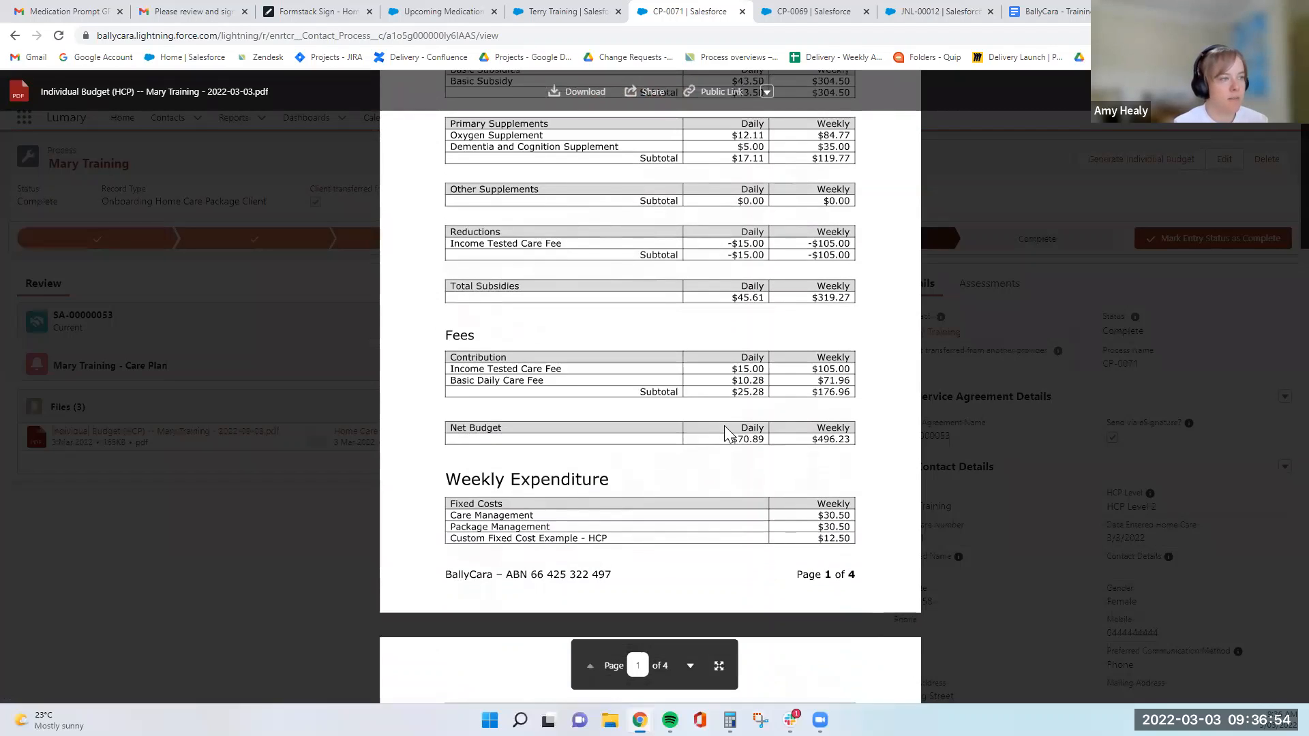
{"action": "scroll", "coordinate": [727, 434], "scroll_direction": "down", "scroll_amount": 3}
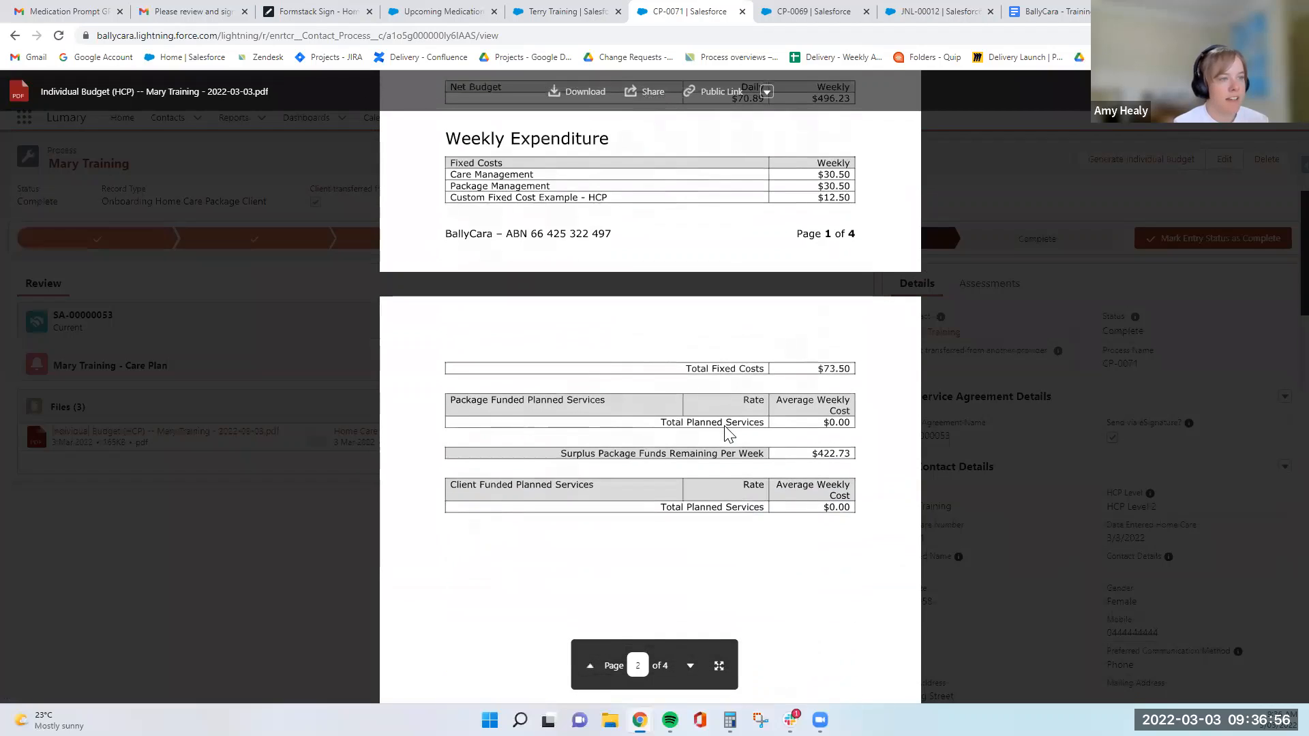
{"action": "scroll", "coordinate": [658, 450], "scroll_direction": "down", "scroll_amount": 10}
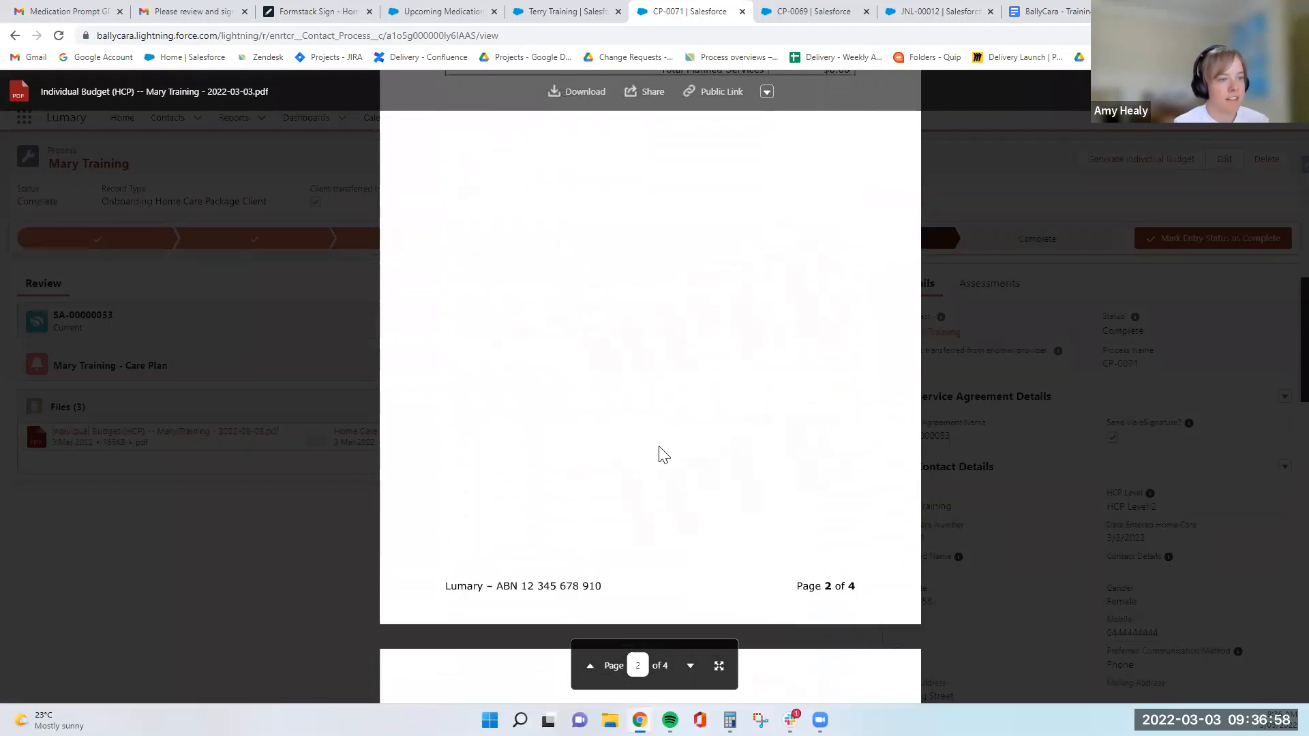
{"action": "scroll", "coordinate": [728, 481], "scroll_direction": "down", "scroll_amount": 7}
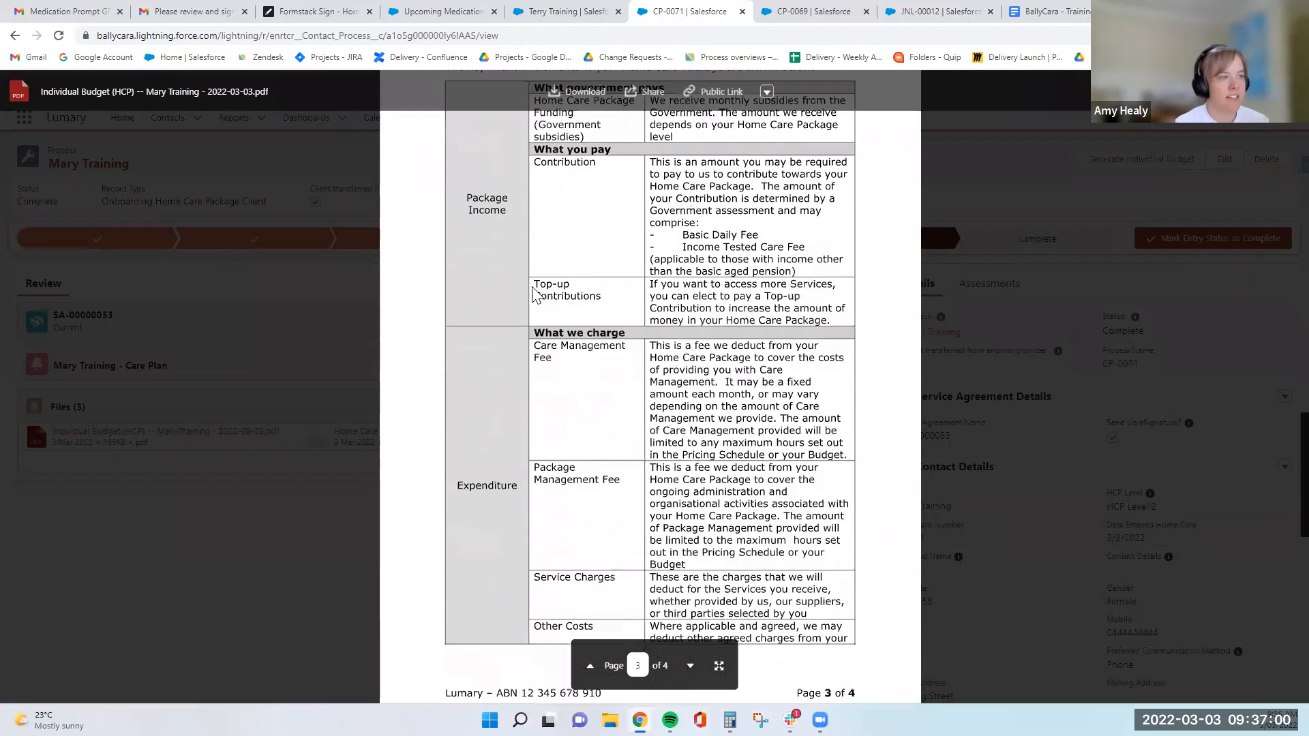
{"action": "scroll", "coordinate": [722, 477], "scroll_direction": "down", "scroll_amount": 1}
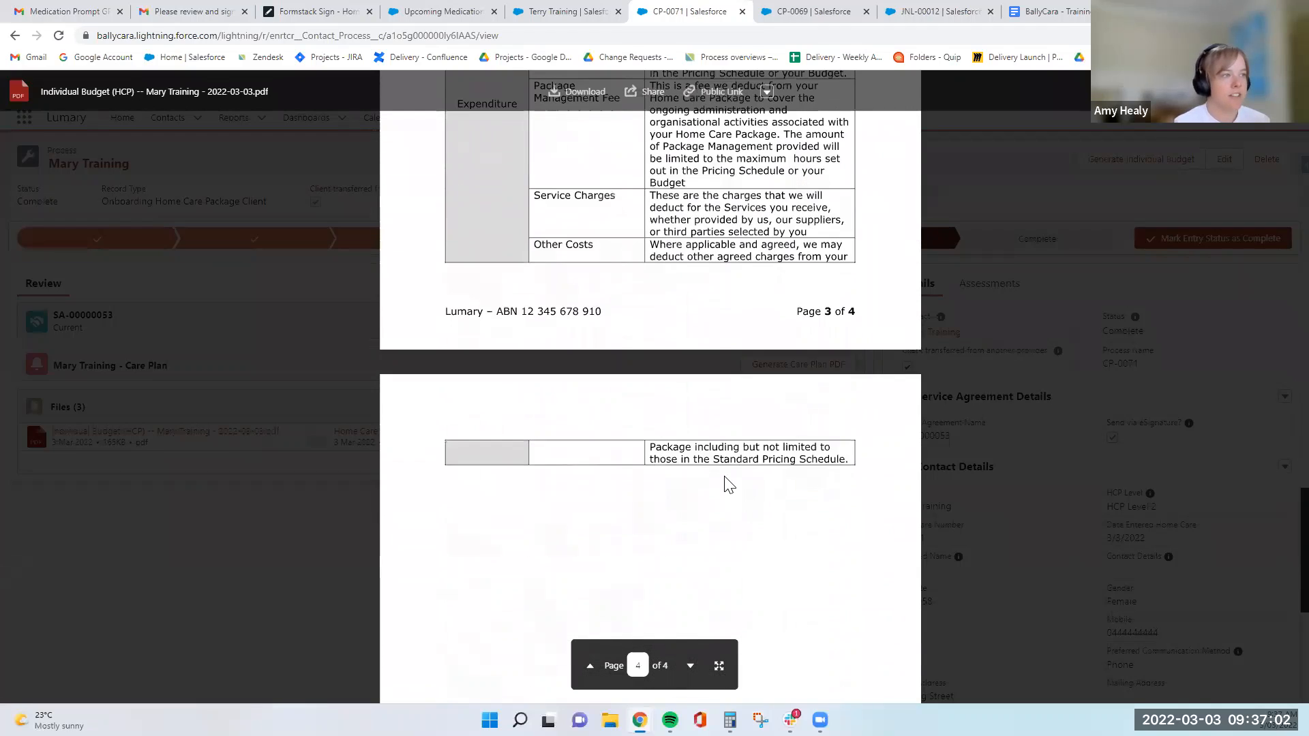
{"action": "scroll", "coordinate": [719, 498], "scroll_direction": "up", "scroll_amount": 2}
{"action": "scroll", "coordinate": [716, 508], "scroll_direction": "up", "scroll_amount": 6}
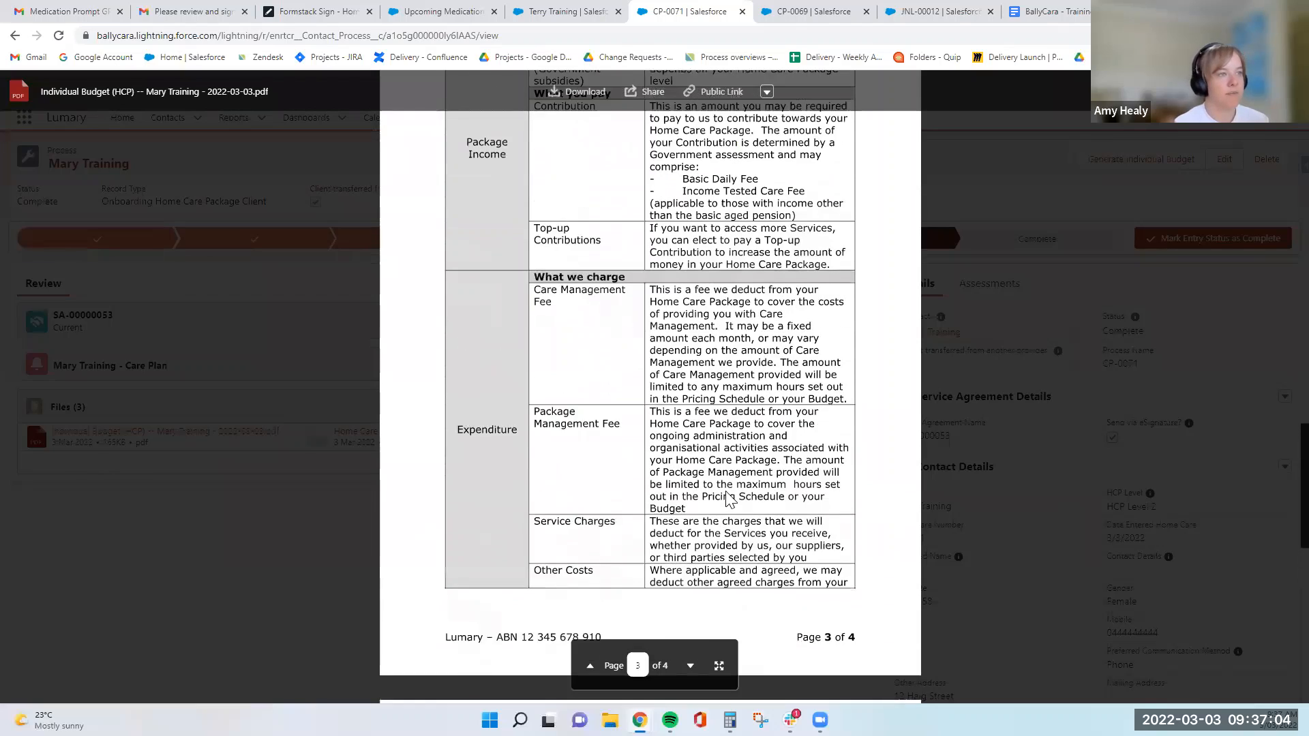
{"action": "scroll", "coordinate": [551, 296], "scroll_direction": "up", "scroll_amount": 14}
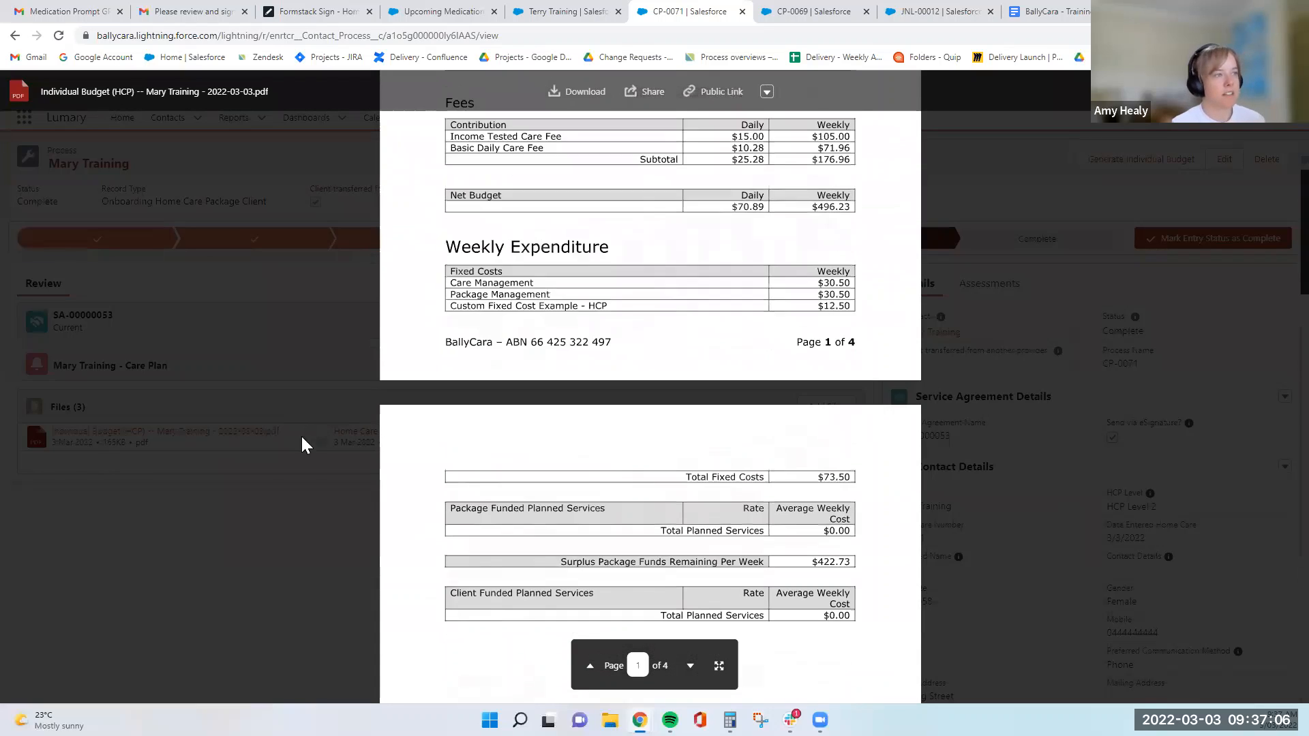
{"action": "scroll", "coordinate": [328, 565], "scroll_direction": "up", "scroll_amount": 3}
{"action": "left_click", "coordinate": [371, 564]}
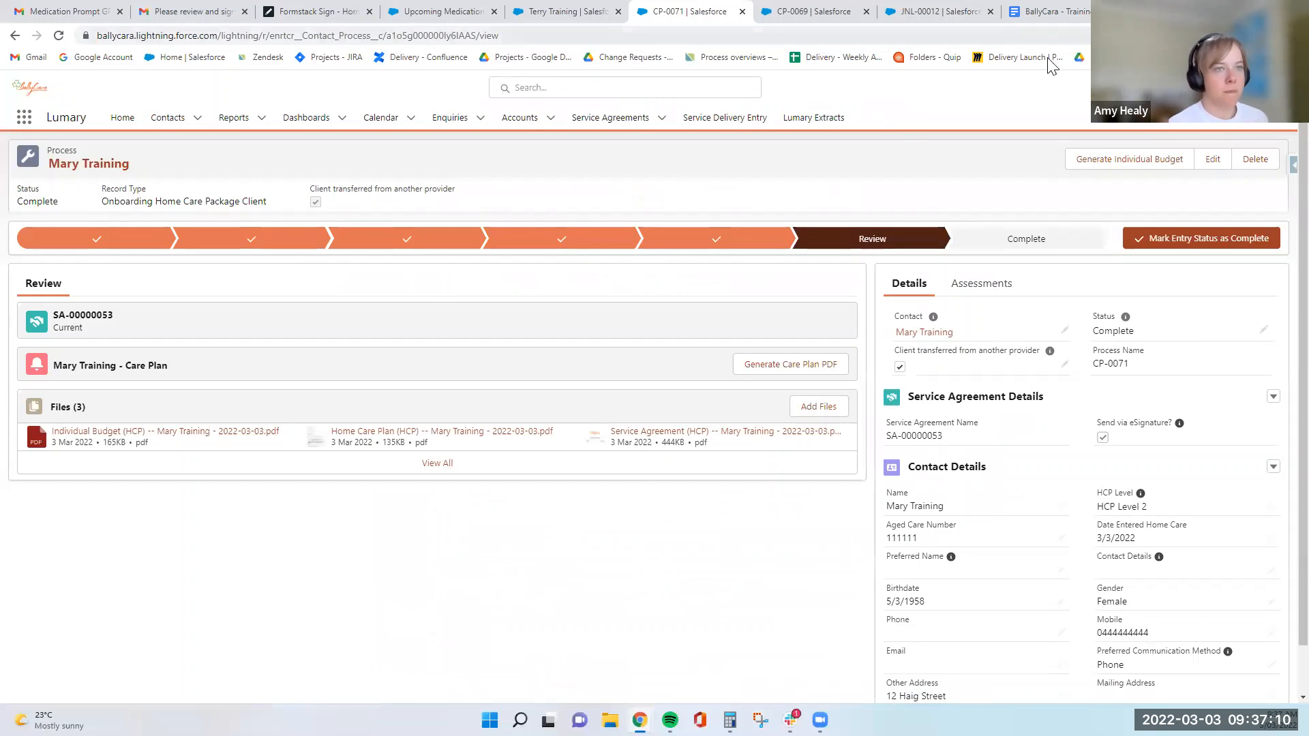
- Set Complete as the current entry status of the onboarding process
{"action": "scroll", "coordinate": [954, 545], "scroll_direction": "down", "scroll_amount": 1}
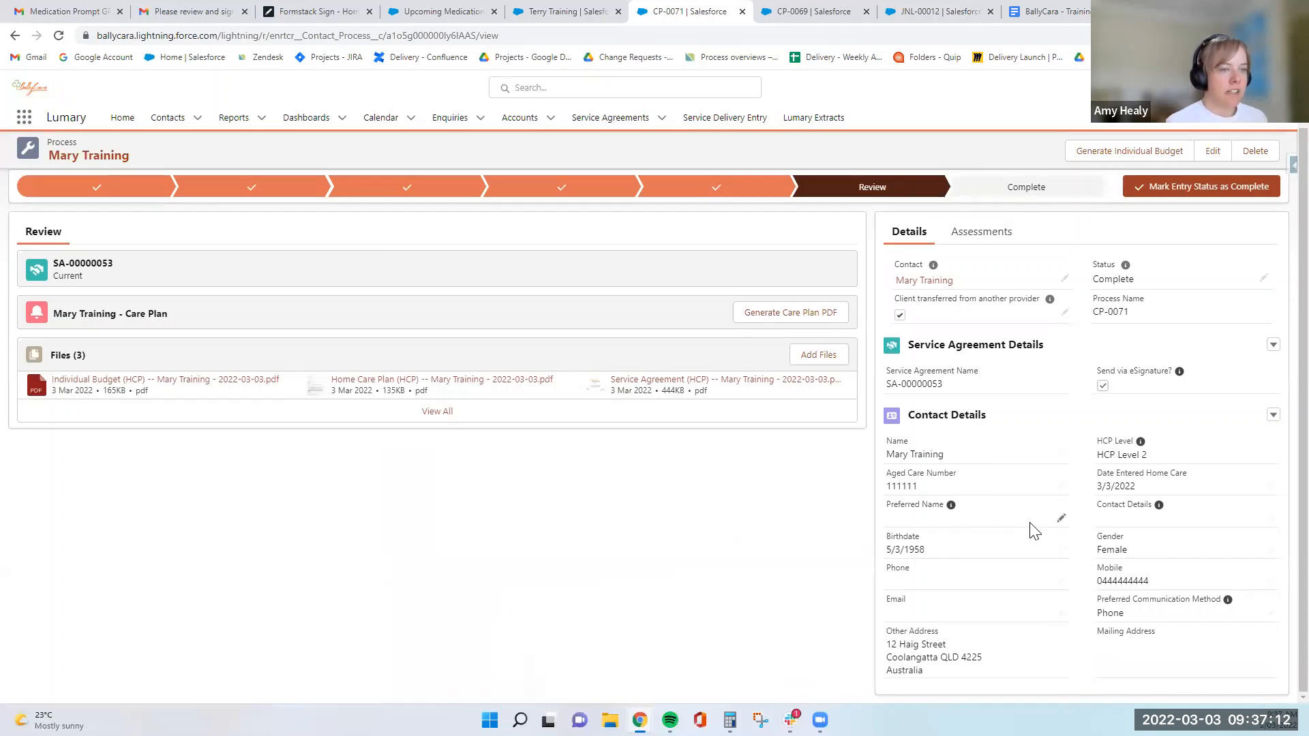
{"action": "scroll", "coordinate": [1034, 531], "scroll_direction": "up", "scroll_amount": 1}
{"action": "left_click", "coordinate": [1108, 242]}
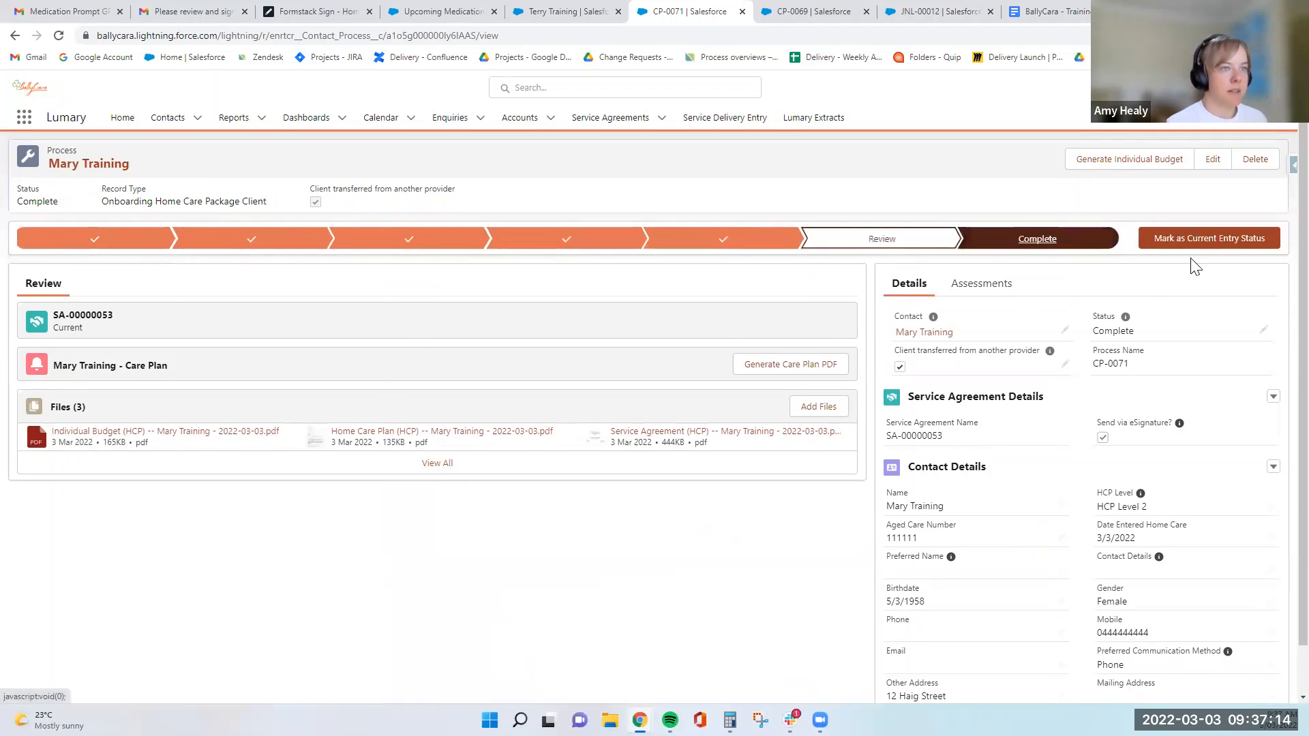
{"action": "left_click", "coordinate": [1195, 239]}
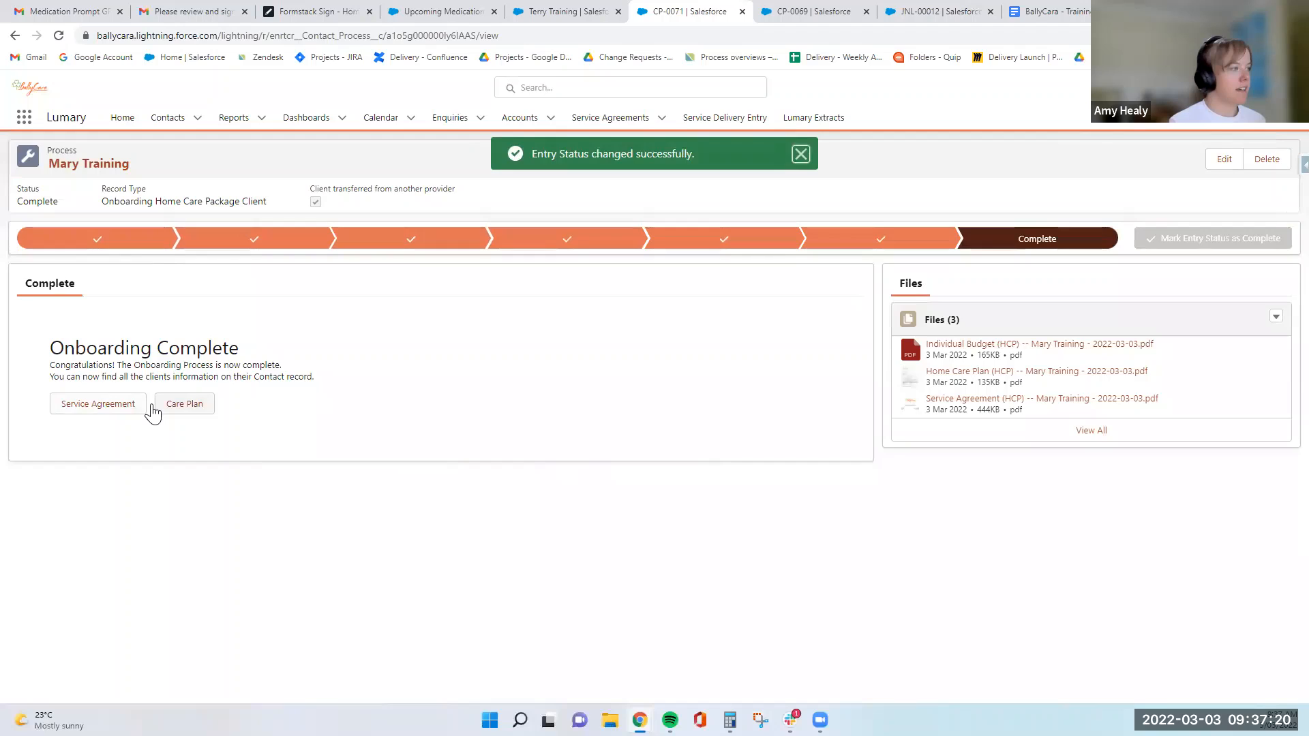
- Open the service agreement from the completed process and show the cost breakdown of its 12 Months Forecast
{"action": "left_click", "coordinate": [133, 416]}
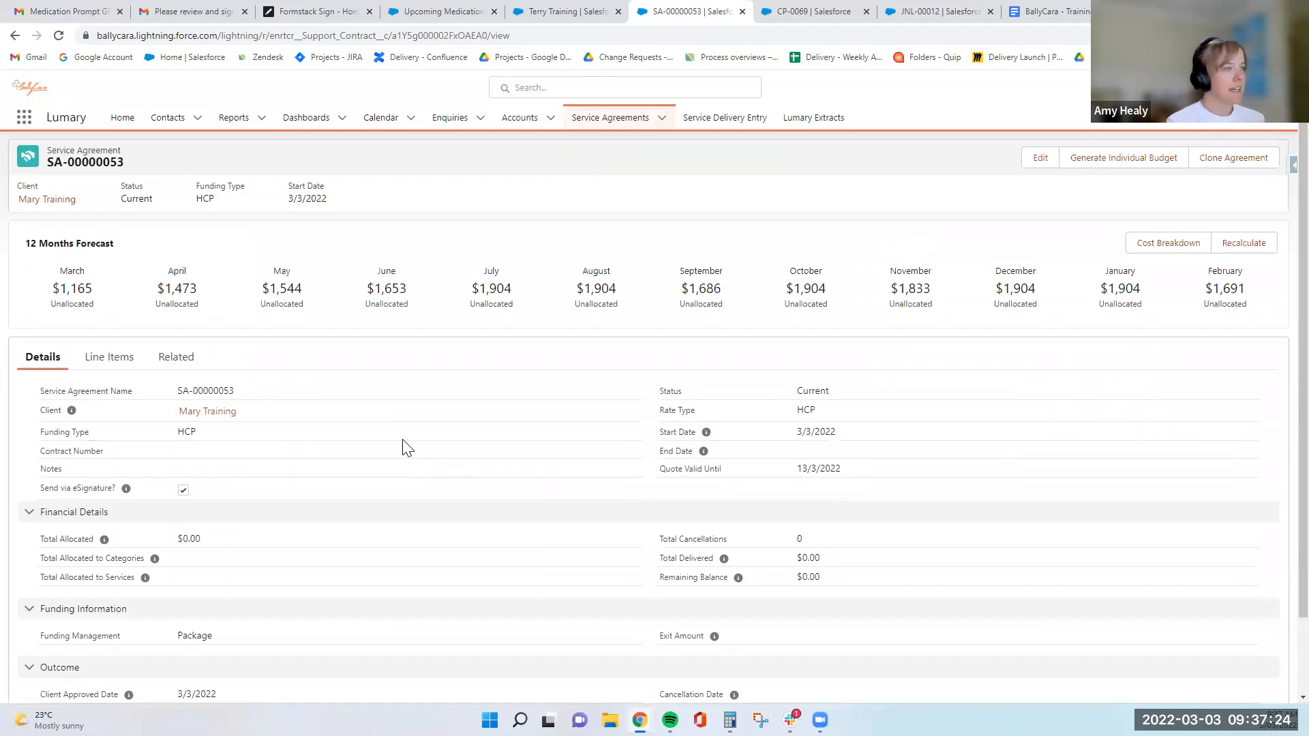
{"action": "left_click", "coordinate": [1182, 246]}
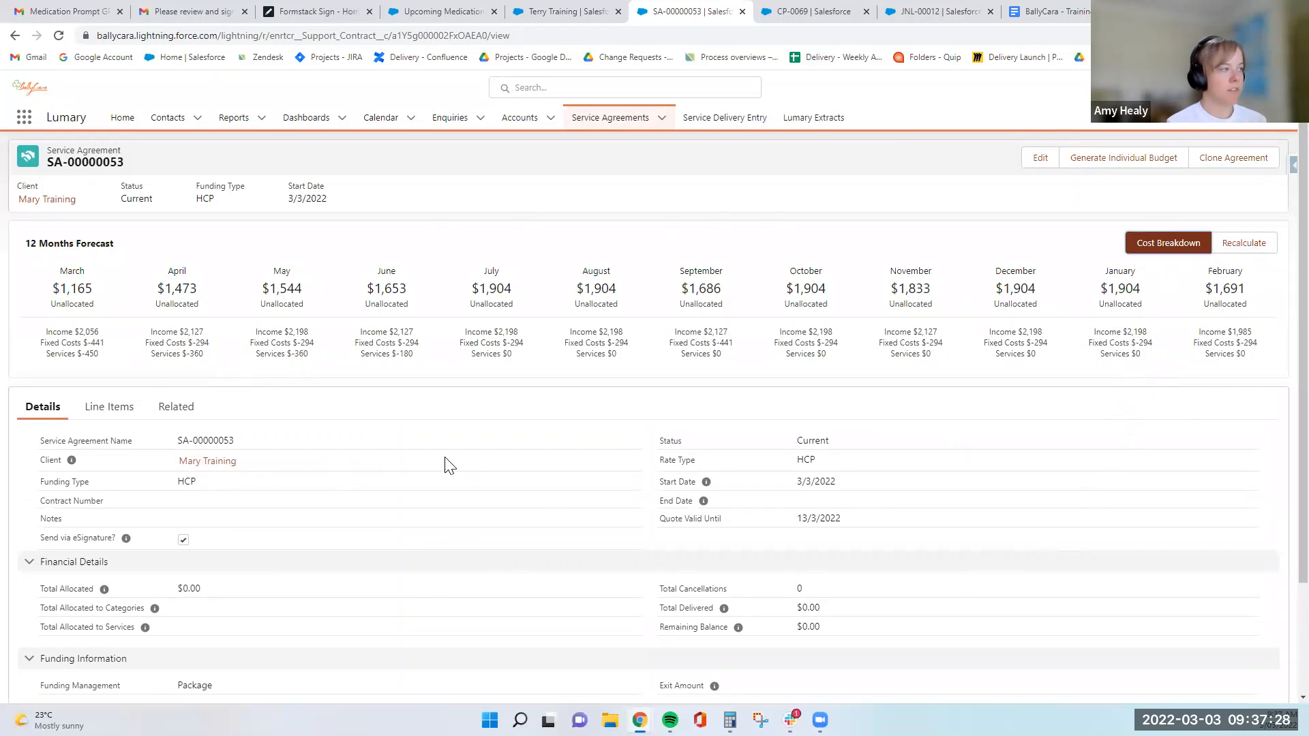
{"action": "scroll", "coordinate": [448, 465], "scroll_direction": "down", "scroll_amount": 2}
{"action": "scroll", "coordinate": [447, 570], "scroll_direction": "up", "scroll_amount": 2}
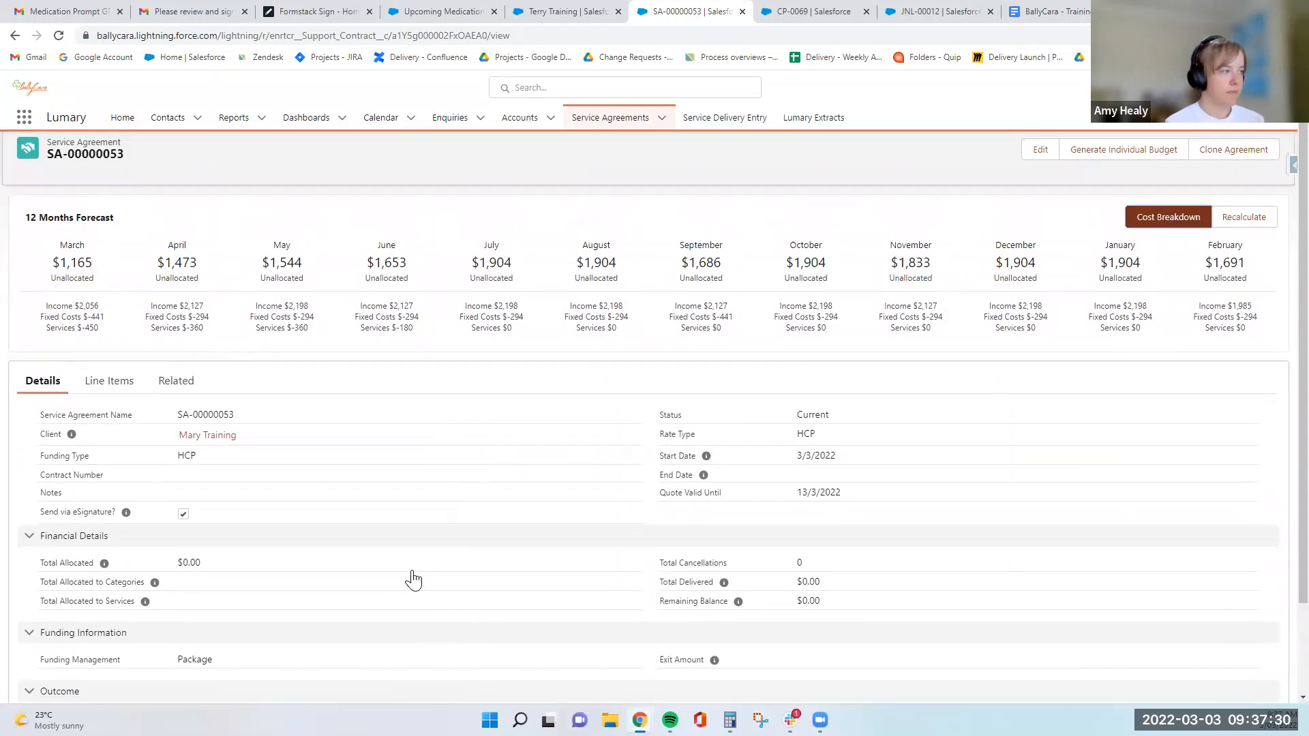
- Look through the service agreement's related files, agreement items, history and goal achievement plans
{"action": "left_click", "coordinate": [184, 411]}
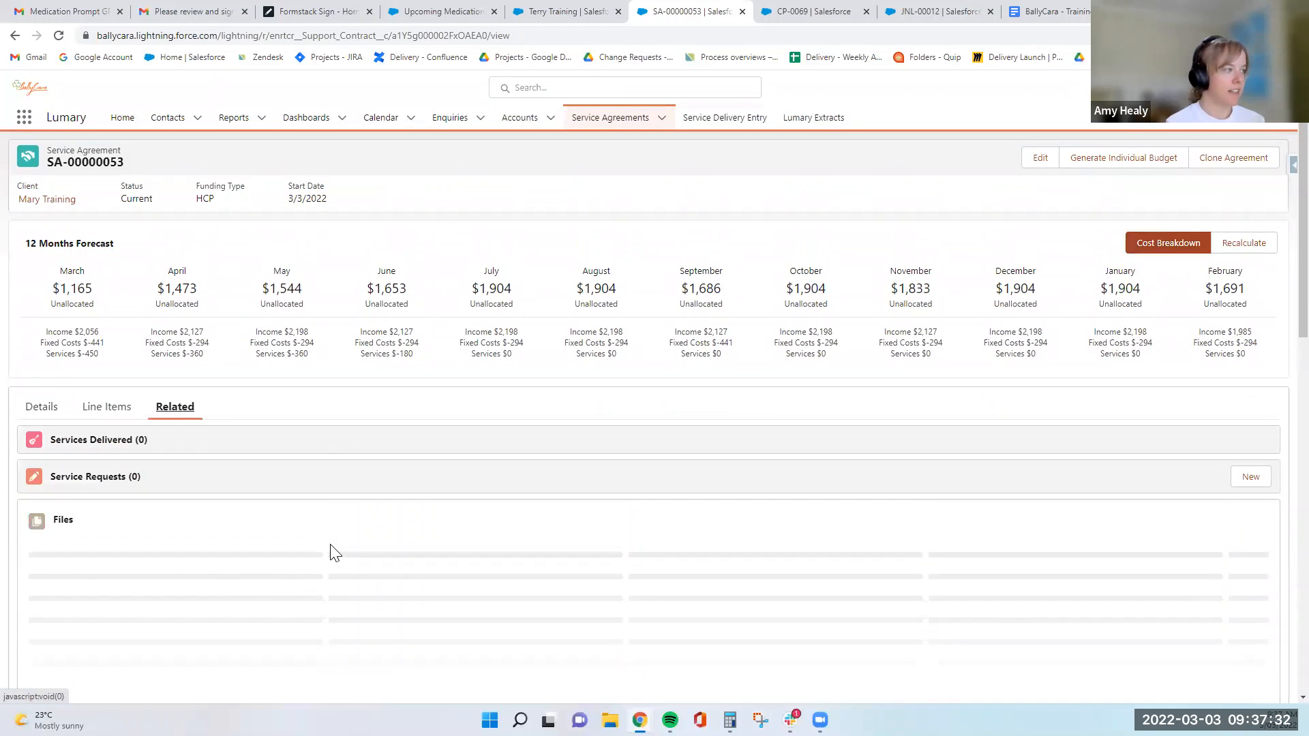
{"action": "scroll", "coordinate": [327, 552], "scroll_direction": "down", "scroll_amount": 1}
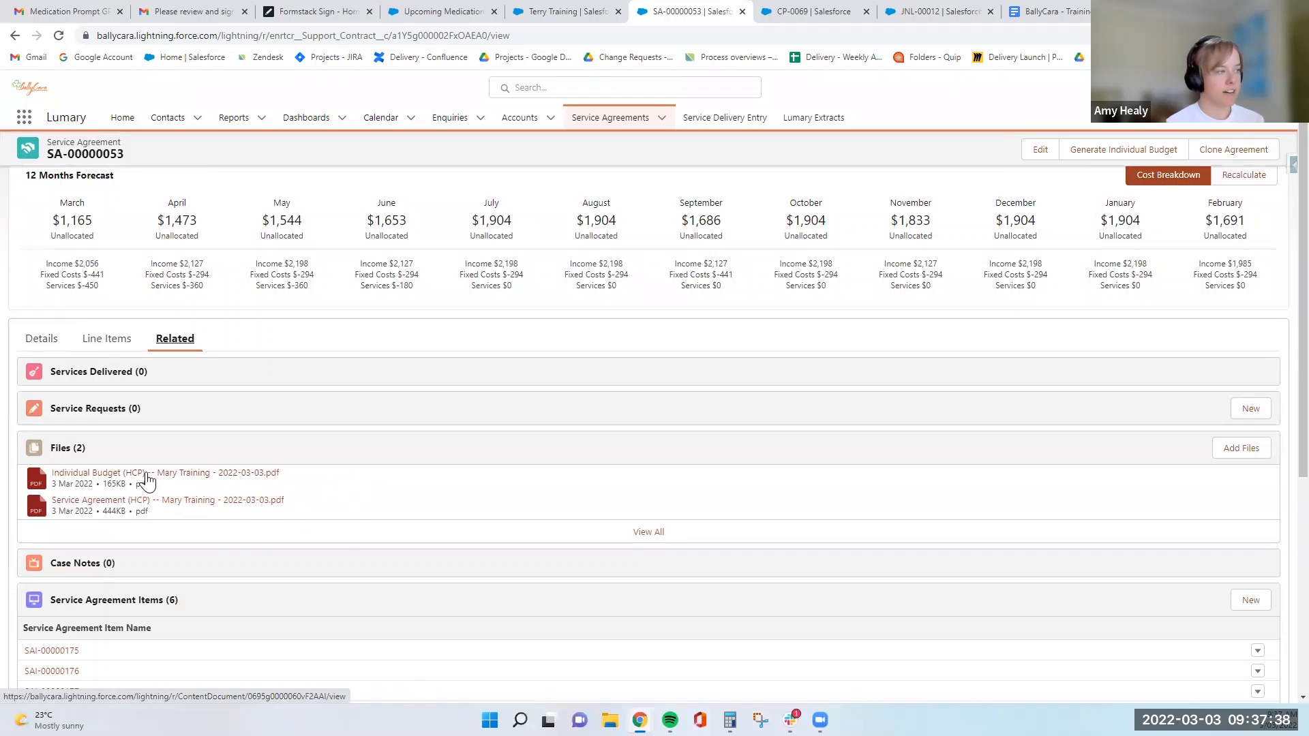
{"action": "scroll", "coordinate": [263, 491], "scroll_direction": "down", "scroll_amount": 3}
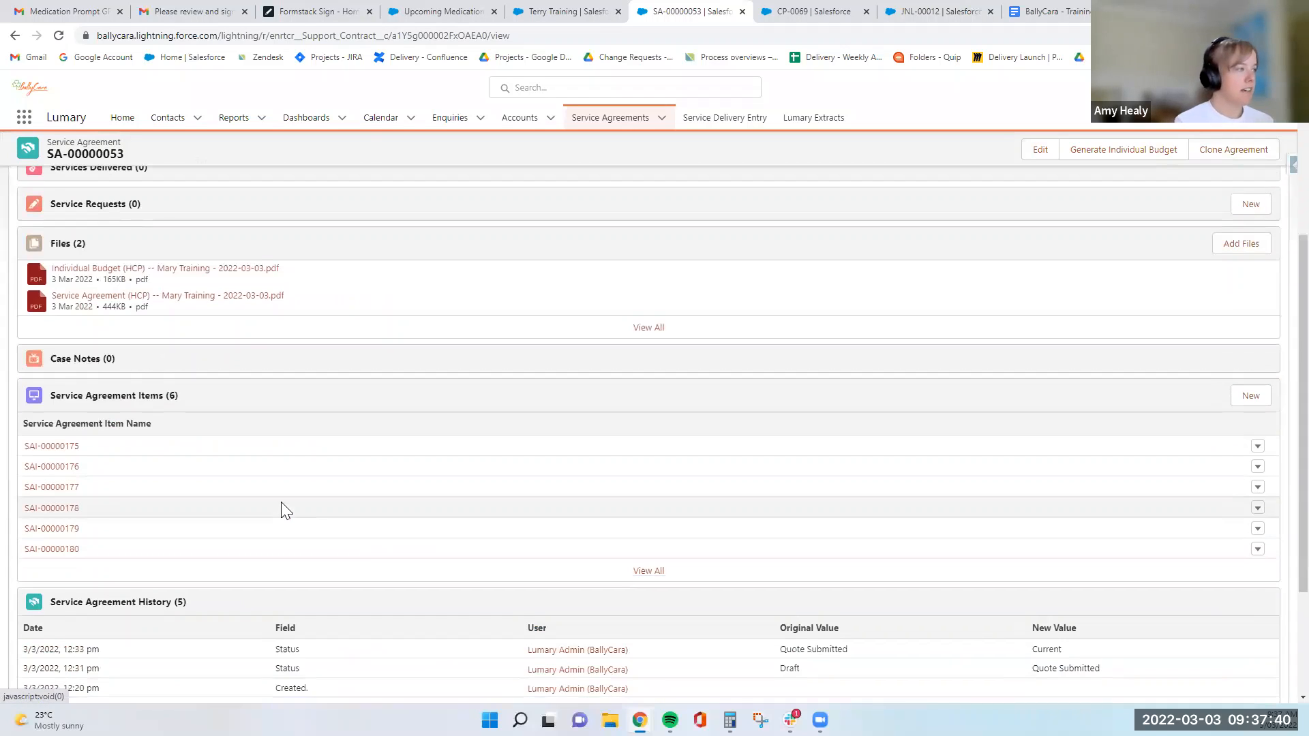
{"action": "scroll", "coordinate": [285, 510], "scroll_direction": "down", "scroll_amount": 1}
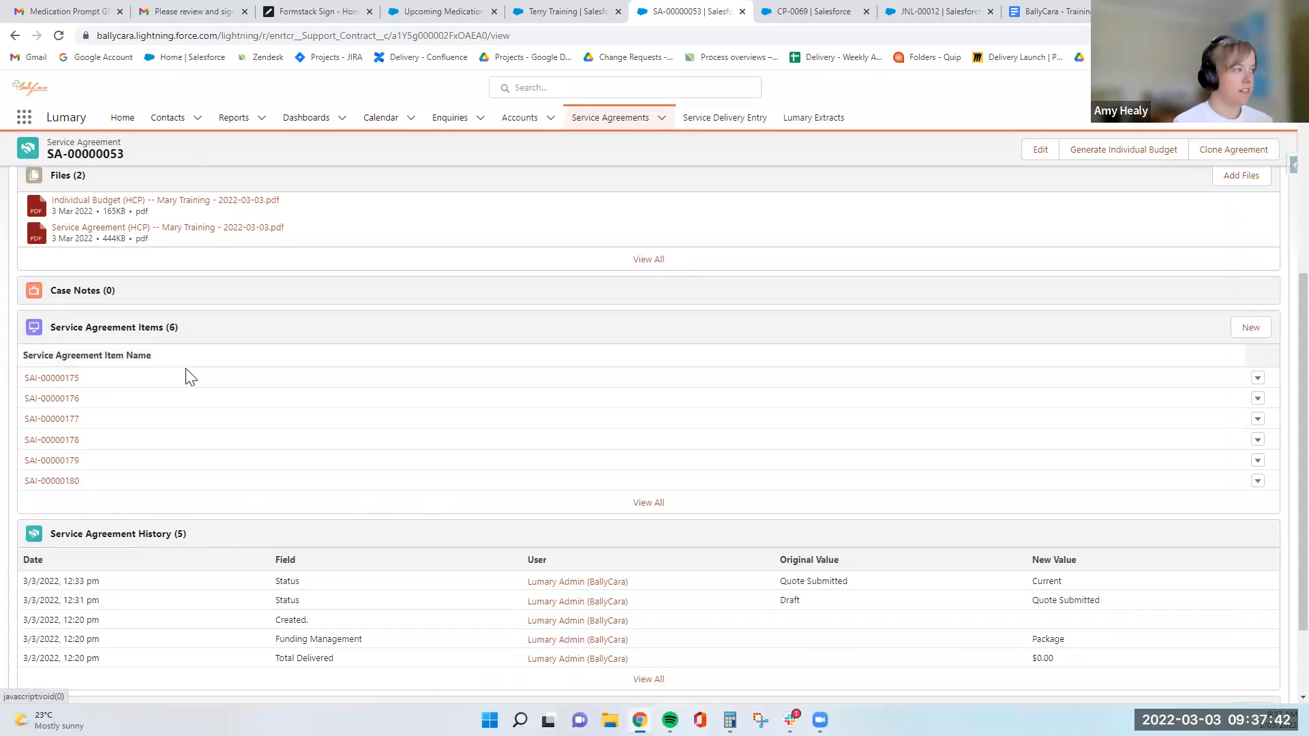
{"action": "scroll", "coordinate": [175, 431], "scroll_direction": "down", "scroll_amount": 2}
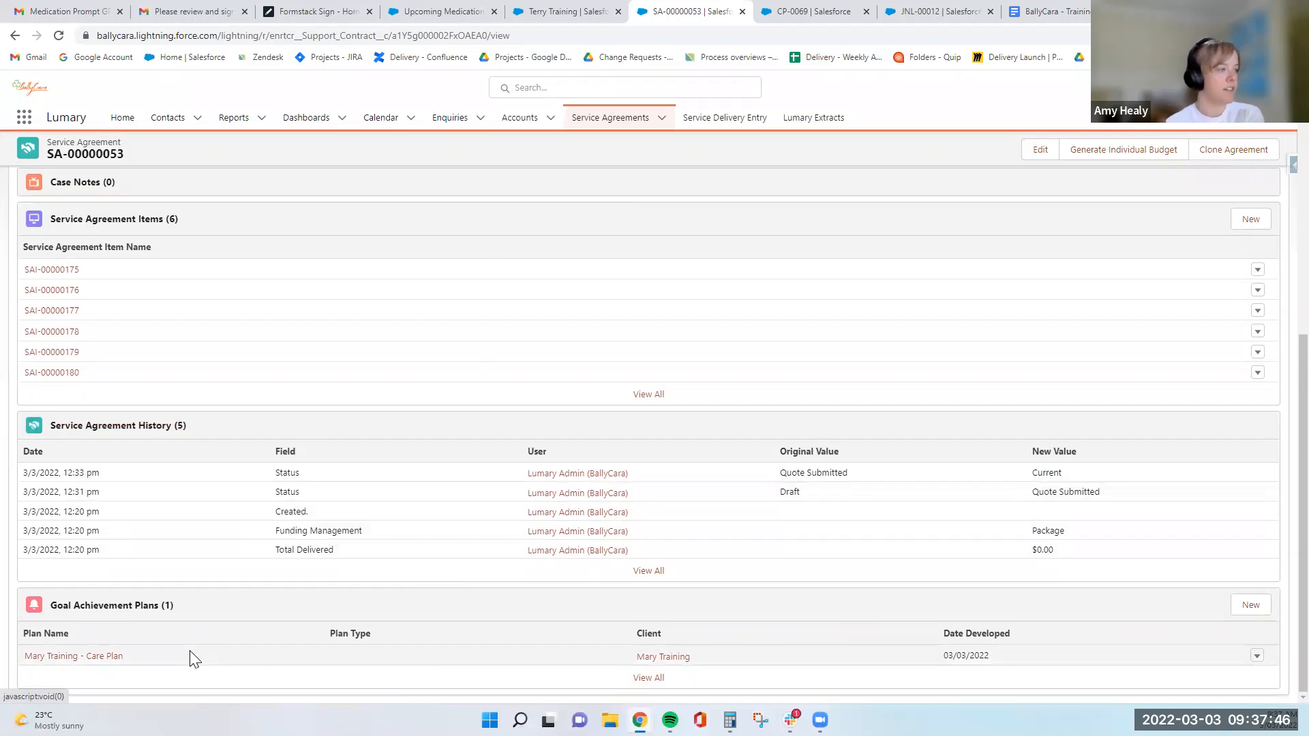
- Review the service agreement's line items and its general, financial and funding details
{"action": "scroll", "coordinate": [321, 623], "scroll_direction": "up", "scroll_amount": 6}
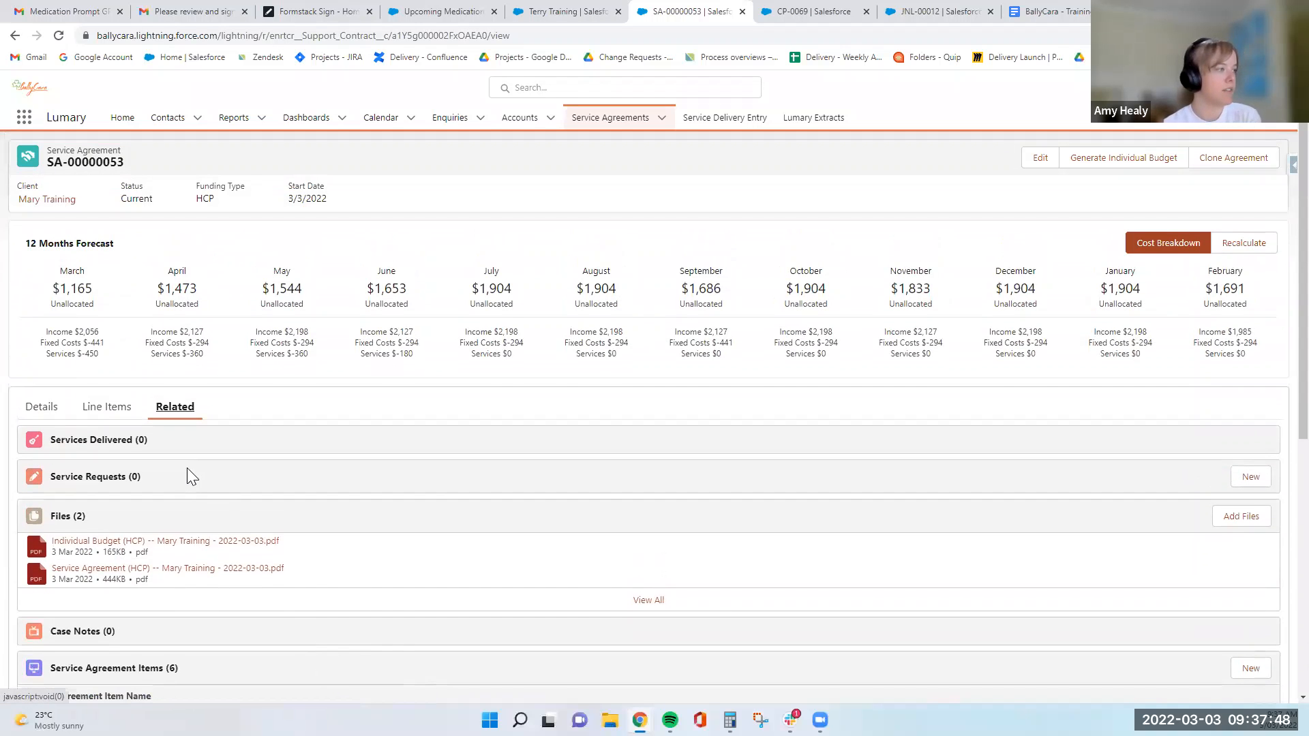
{"action": "left_click", "coordinate": [106, 407]}
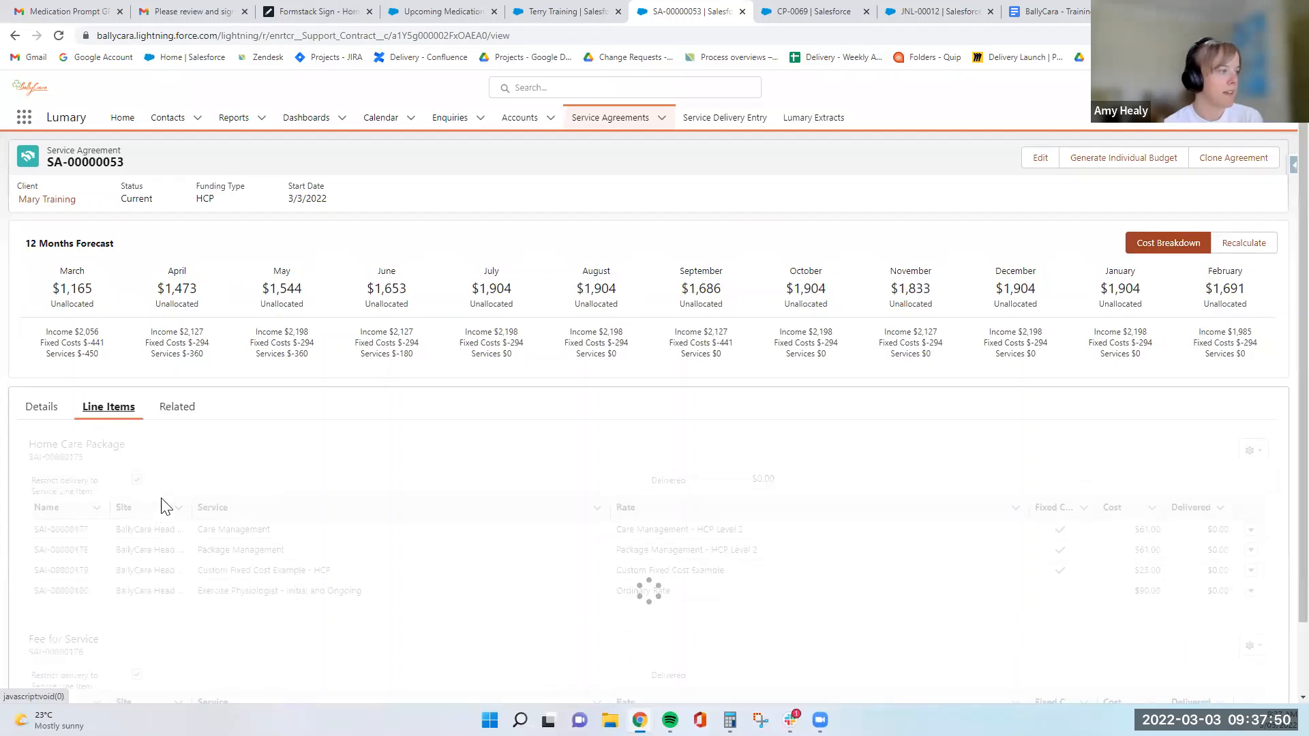
{"action": "scroll", "coordinate": [340, 504], "scroll_direction": "down", "scroll_amount": 1}
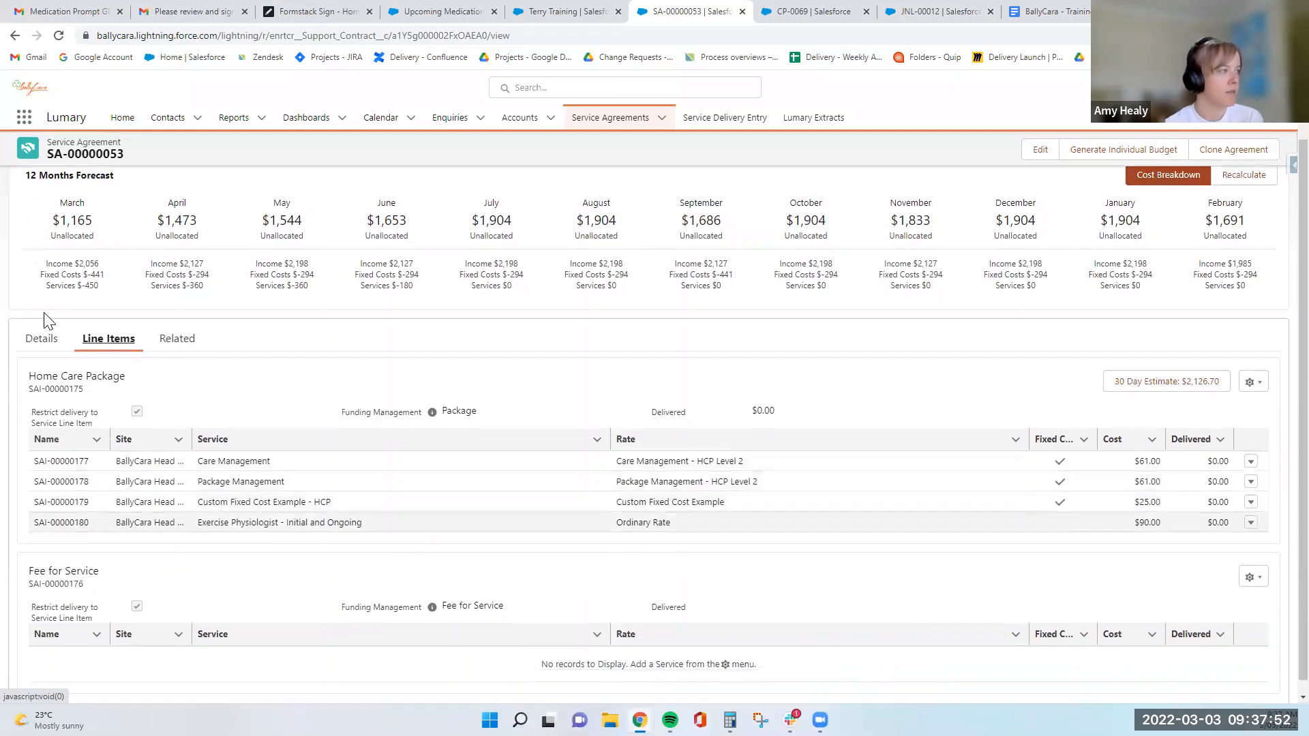
{"action": "left_click", "coordinate": [41, 338]}
{"action": "scroll", "coordinate": [461, 529], "scroll_direction": "down", "scroll_amount": 1}
{"action": "scroll", "coordinate": [461, 529], "scroll_direction": "up", "scroll_amount": 1}
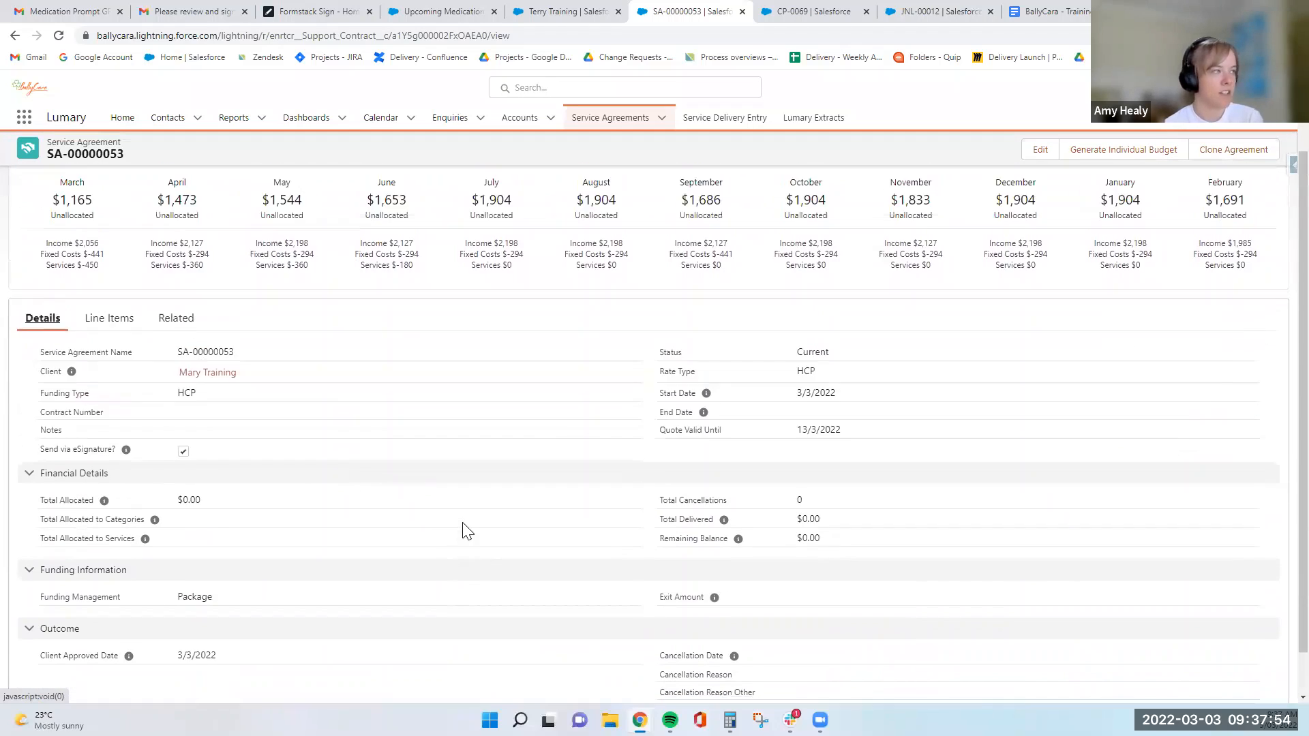
{"action": "scroll", "coordinate": [456, 529], "scroll_direction": "up", "scroll_amount": 1}
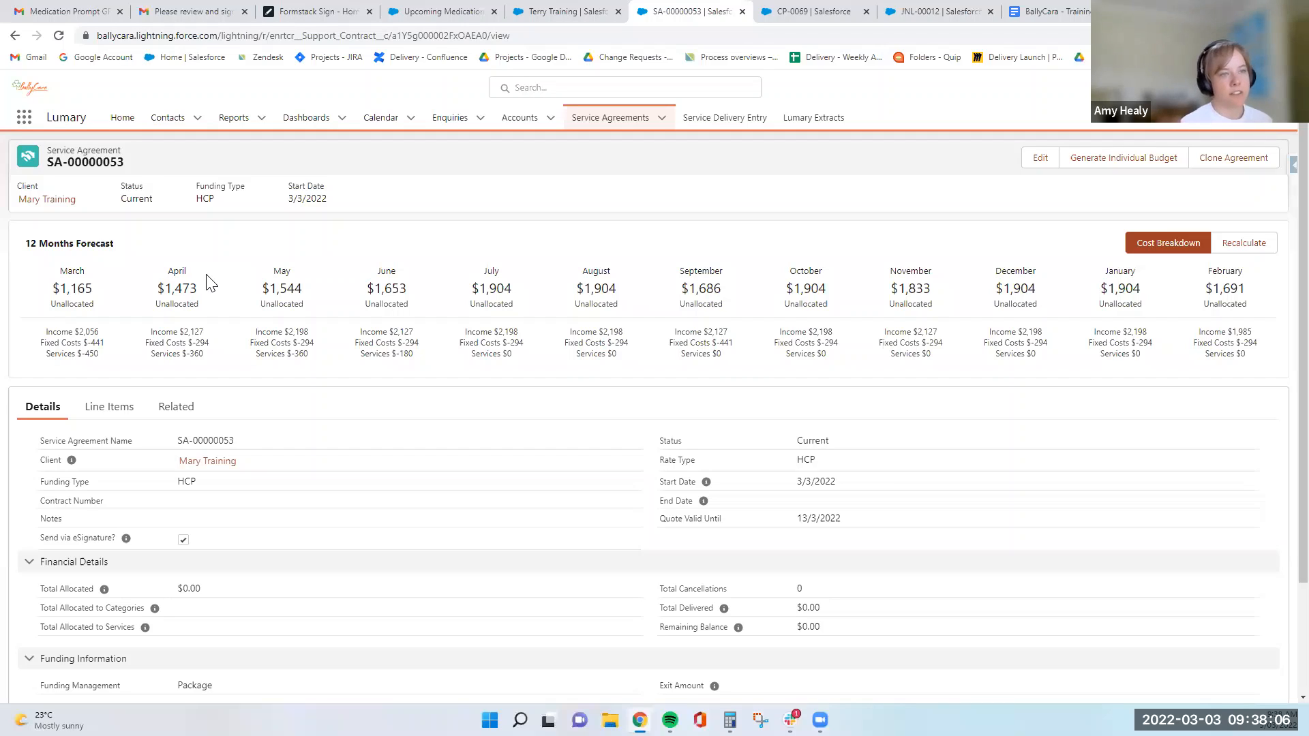
{"action": "double_click", "coordinate": [677, 216]}
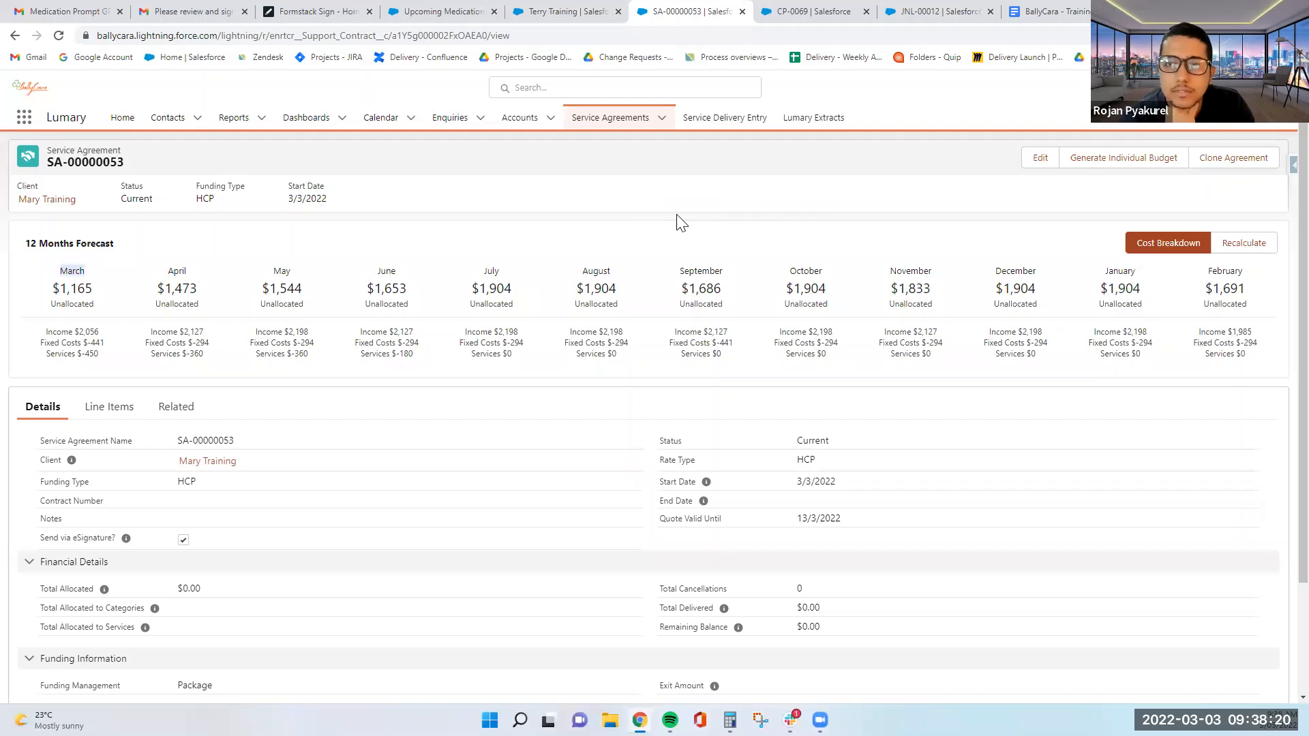
{"action": "left_click", "coordinate": [108, 409]}
{"action": "scroll", "coordinate": [388, 427], "scroll_direction": "down", "scroll_amount": 1}
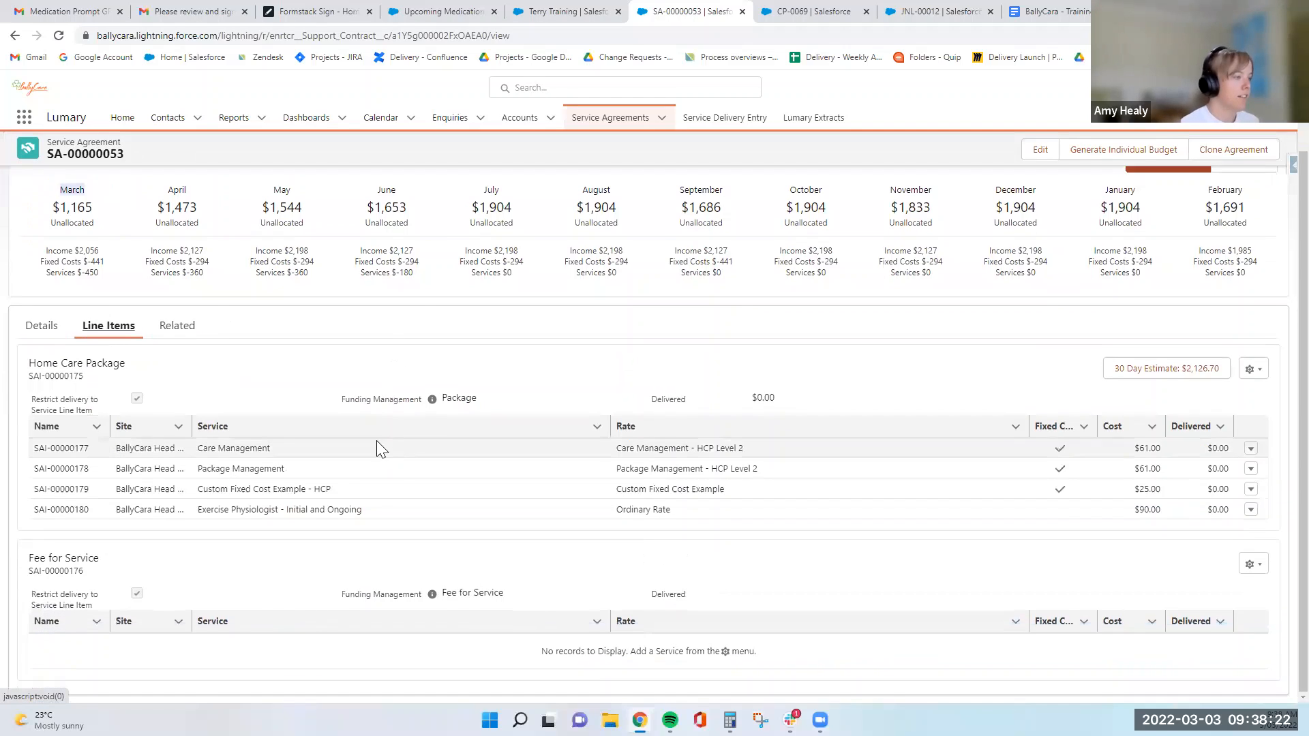
- Open the Service Agreement (HCP) PDF from the related files and read its cover, Agreement Details and Signing Page
{"action": "left_click", "coordinate": [176, 326]}
{"action": "left_click", "coordinate": [175, 487]}
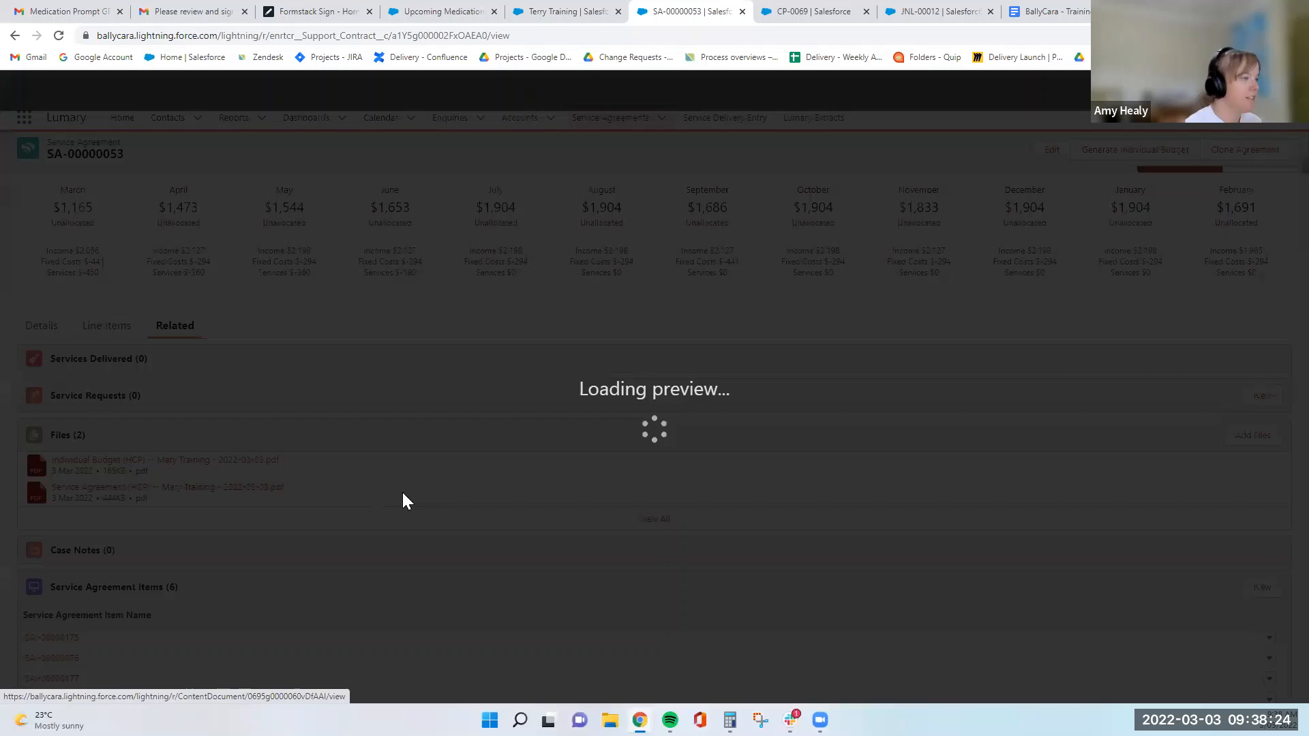
{"action": "scroll", "coordinate": [776, 436], "scroll_direction": "down", "scroll_amount": 5}
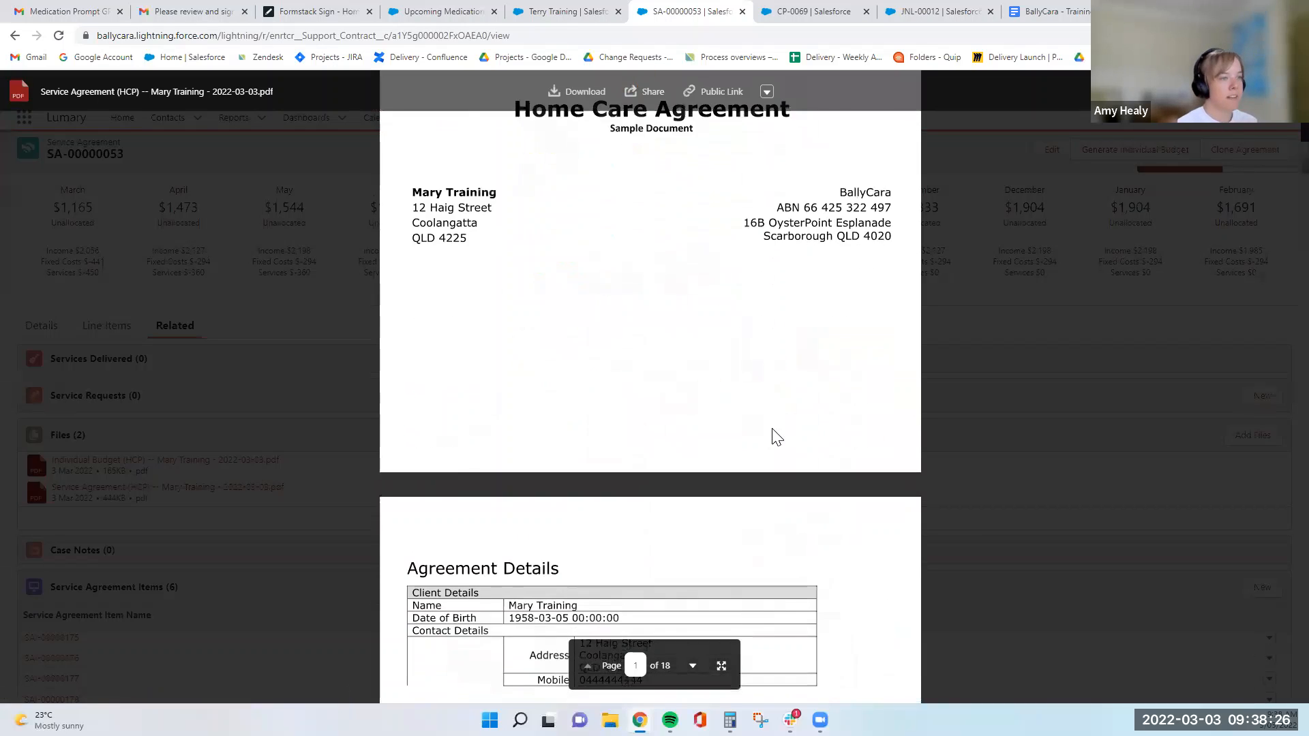
{"action": "scroll", "coordinate": [777, 437], "scroll_direction": "down", "scroll_amount": 4}
{"action": "scroll", "coordinate": [776, 437], "scroll_direction": "down", "scroll_amount": 1}
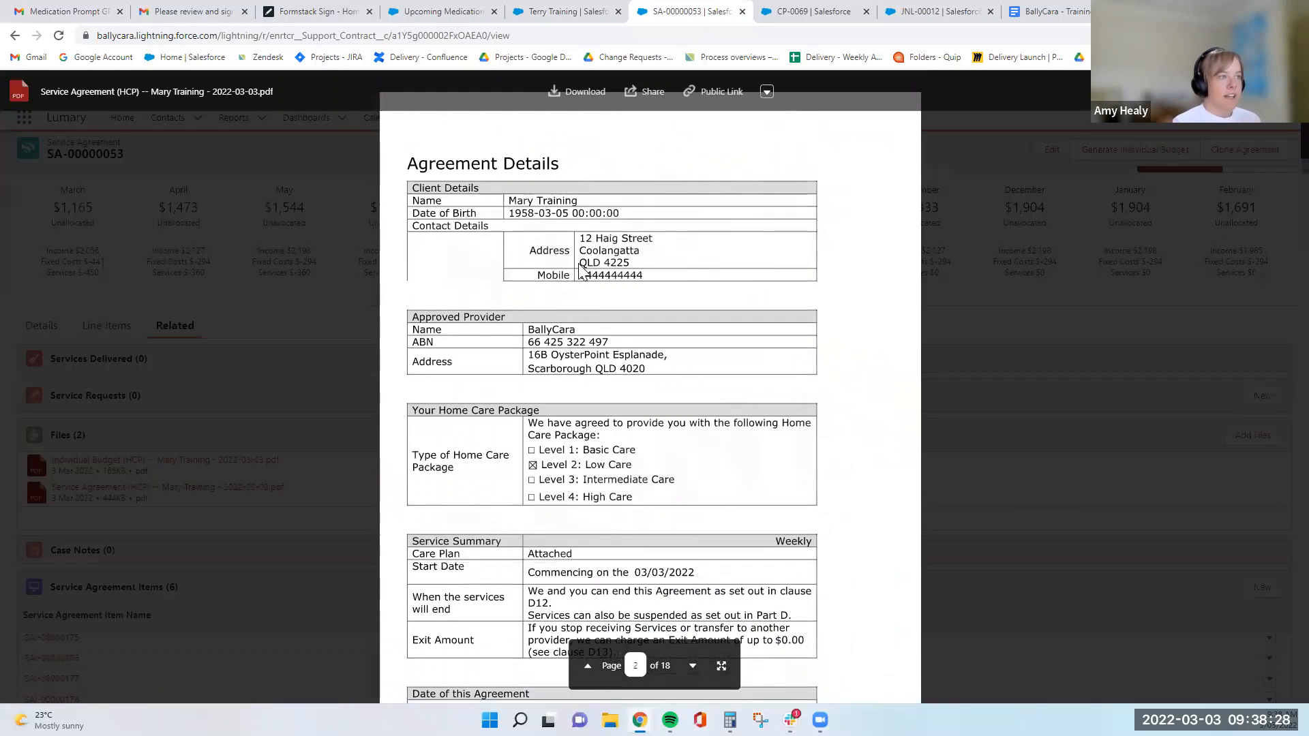
{"action": "scroll", "coordinate": [595, 392], "scroll_direction": "down", "scroll_amount": 1}
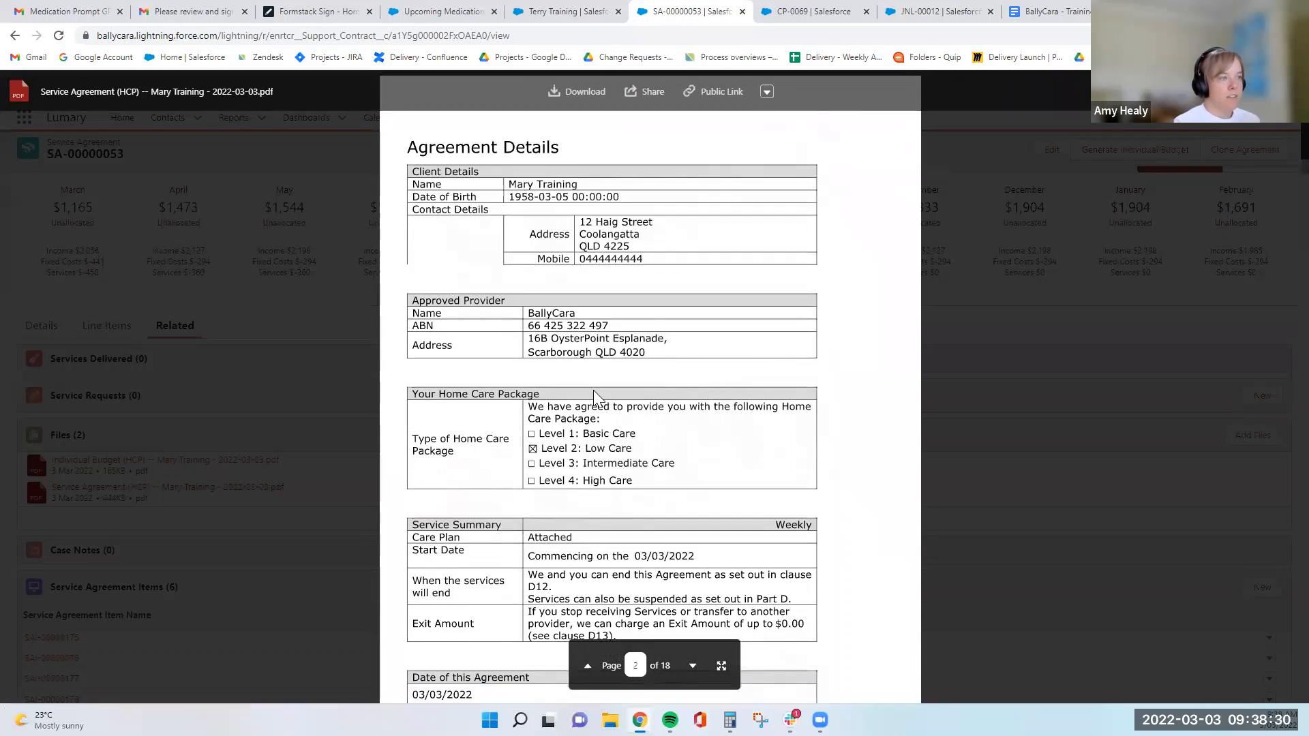
{"action": "scroll", "coordinate": [594, 394], "scroll_direction": "down", "scroll_amount": 1}
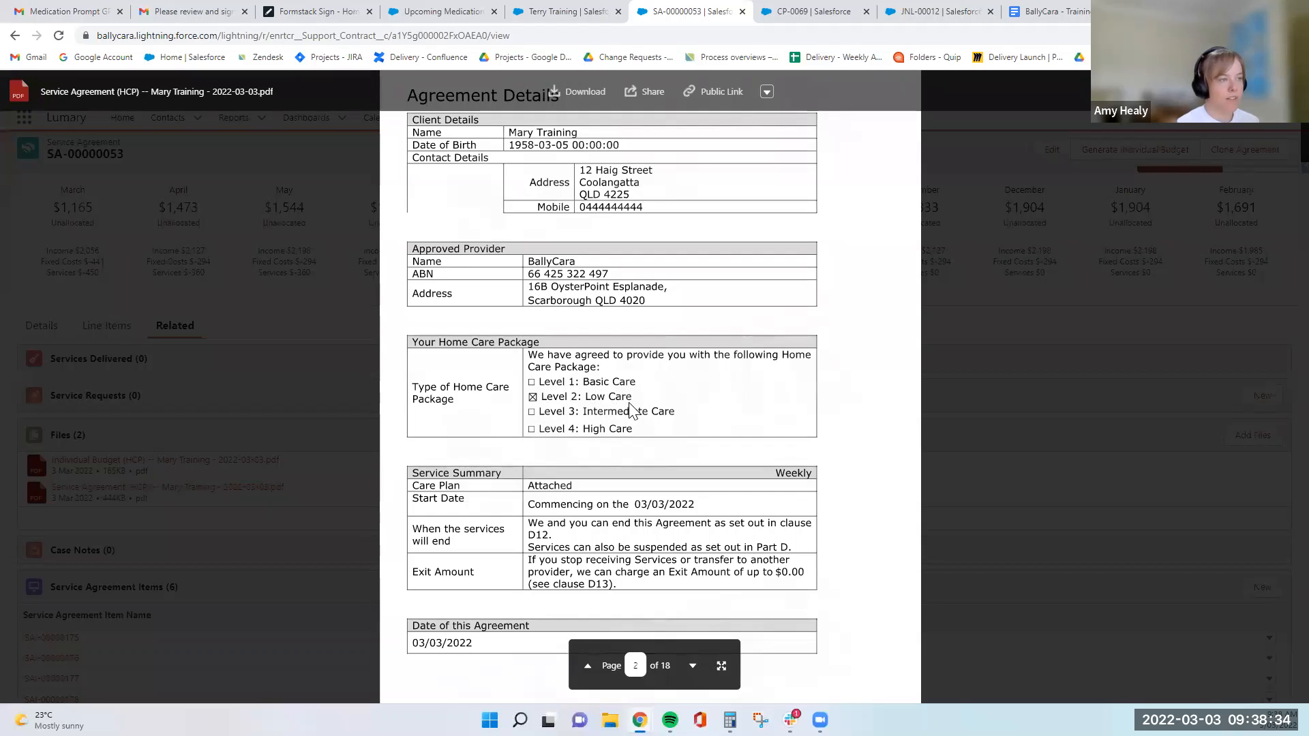
{"action": "scroll", "coordinate": [630, 409], "scroll_direction": "down", "scroll_amount": 2}
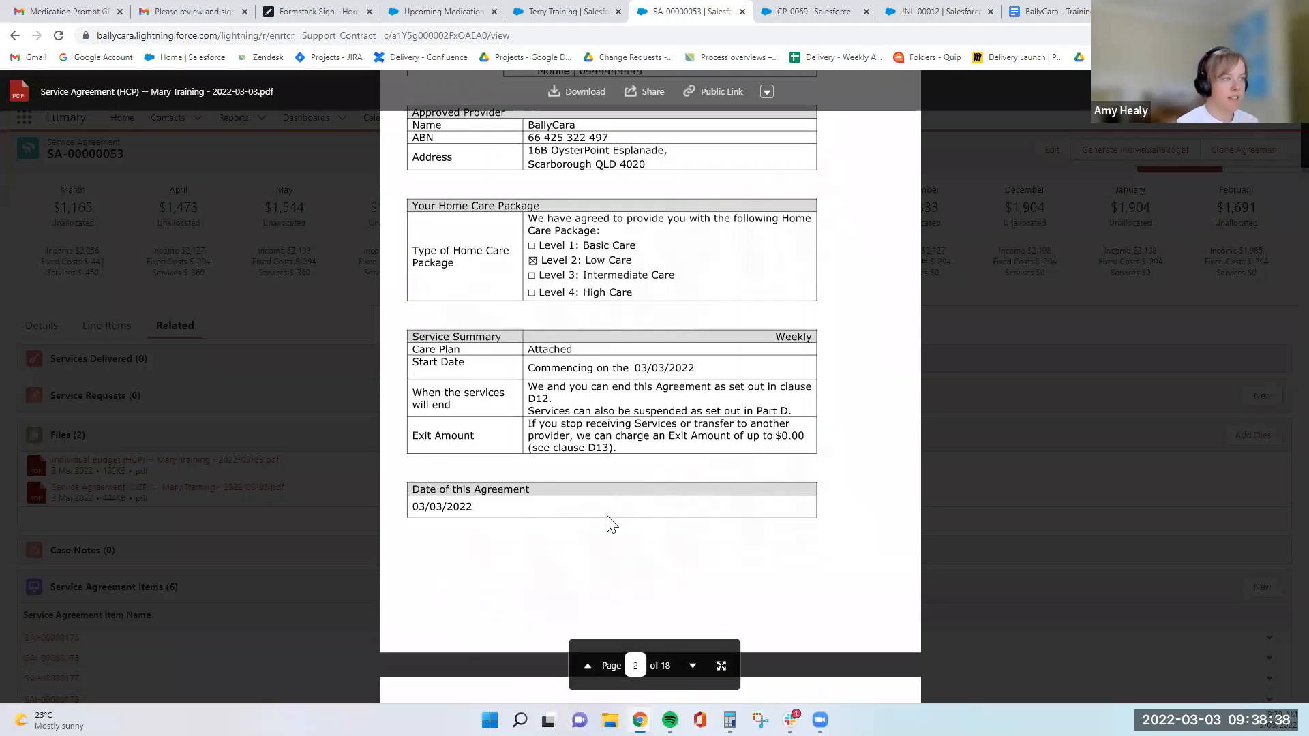
{"action": "scroll", "coordinate": [608, 524], "scroll_direction": "down", "scroll_amount": 5}
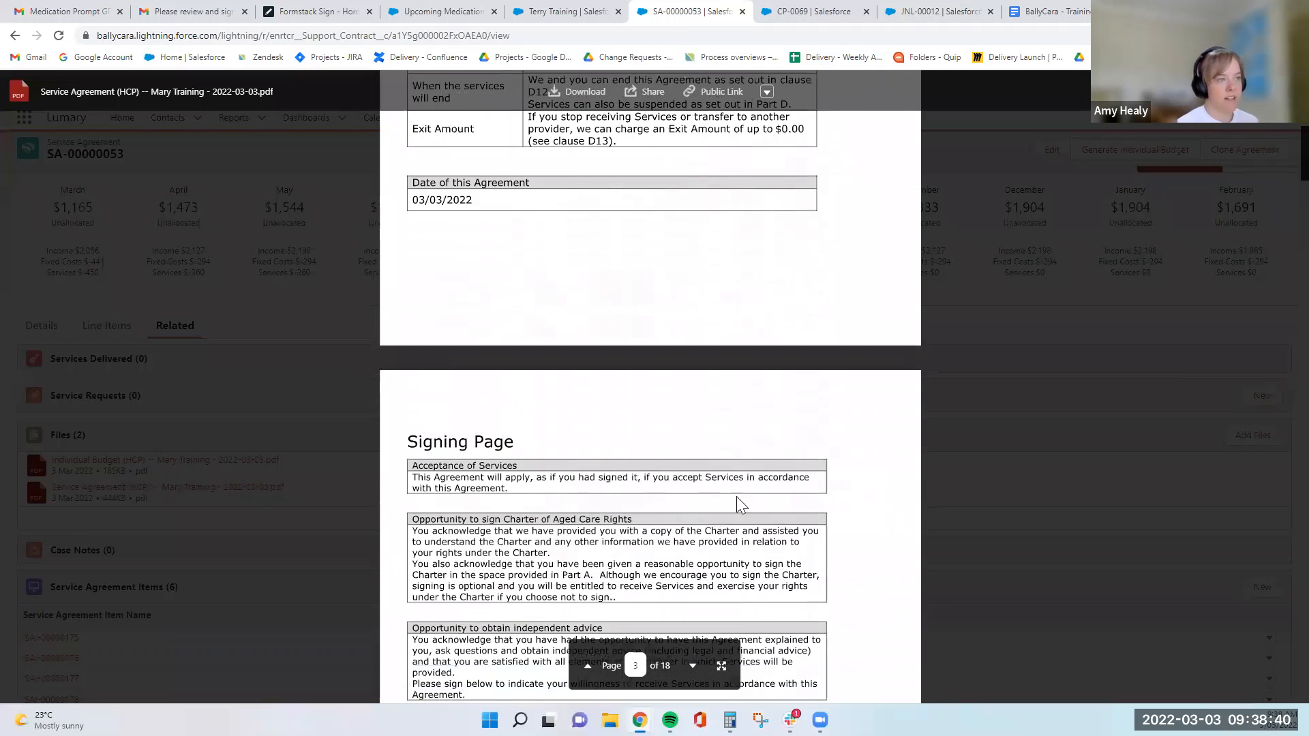
{"action": "scroll", "coordinate": [737, 498], "scroll_direction": "down", "scroll_amount": 2}
{"action": "scroll", "coordinate": [700, 310], "scroll_direction": "down", "scroll_amount": 3}
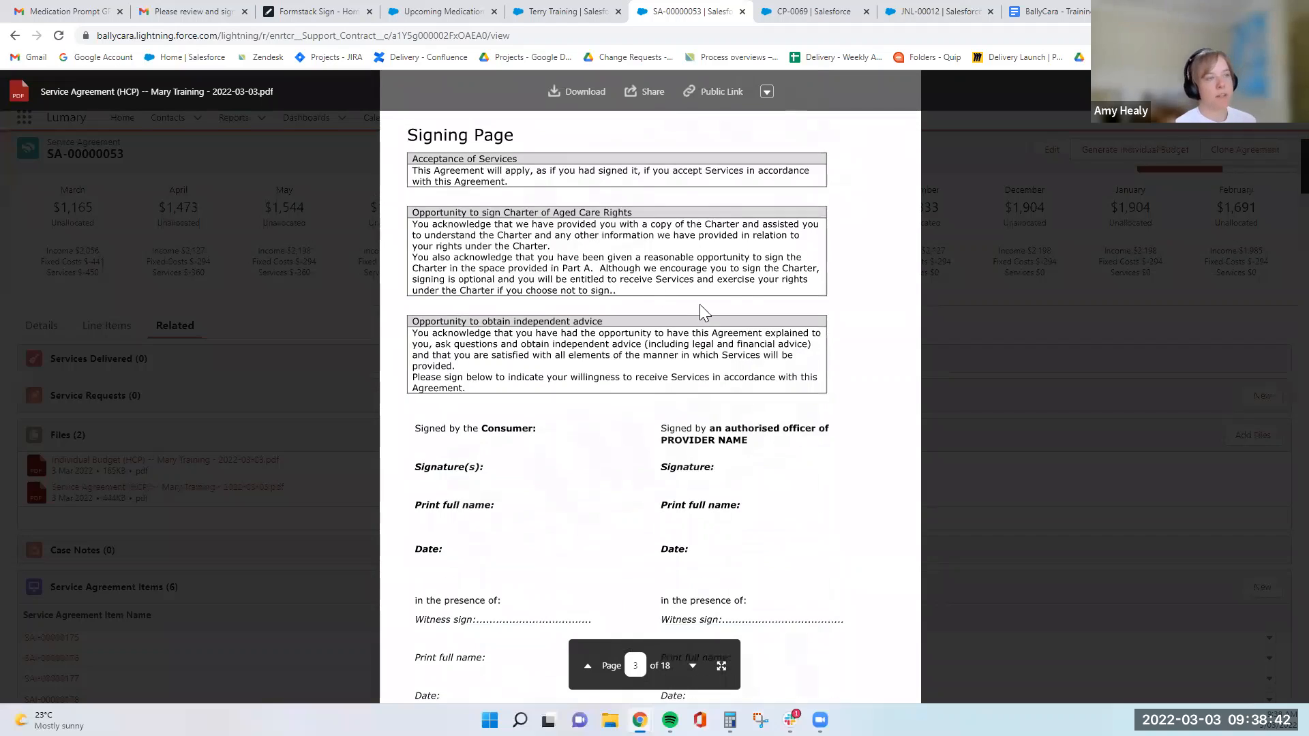
{"action": "scroll", "coordinate": [682, 440], "scroll_direction": "down", "scroll_amount": 2}
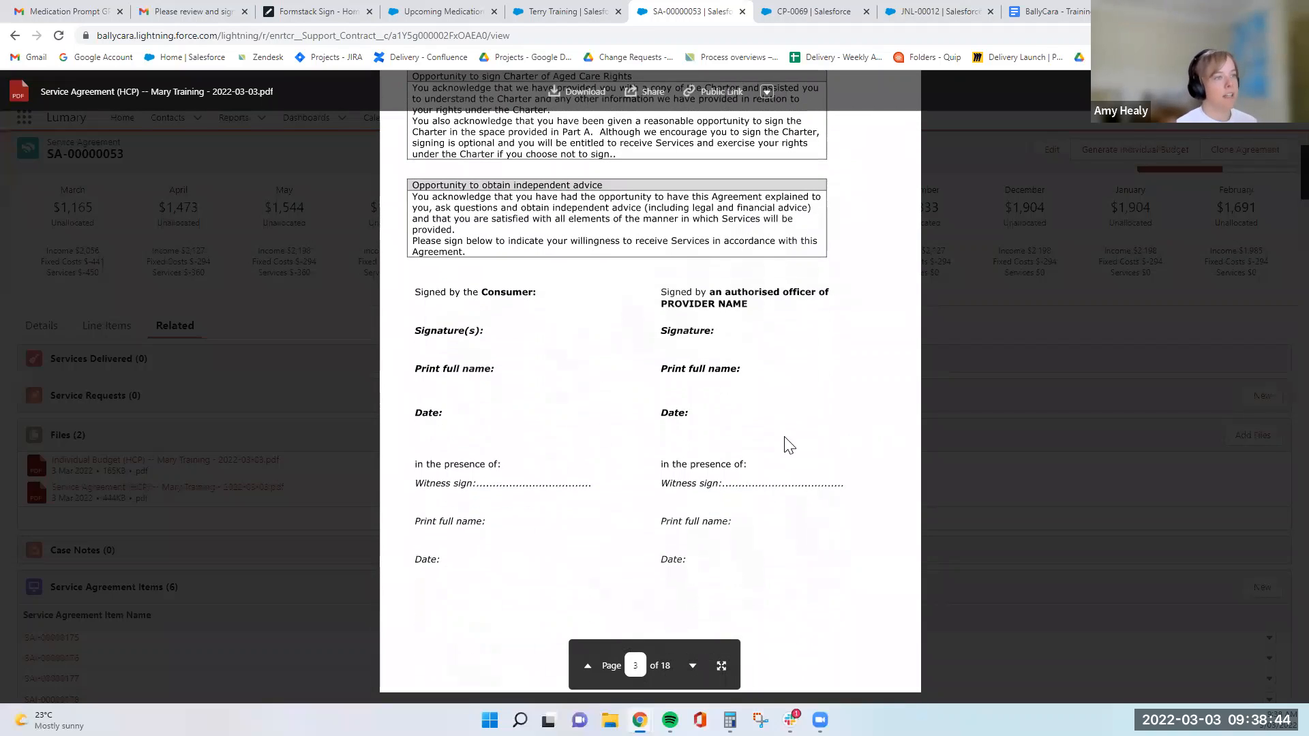
- Skim the Terms of Agreement in the PDF, go back to its cover page, and close the preview
{"action": "scroll", "coordinate": [789, 444], "scroll_direction": "down", "scroll_amount": 8}
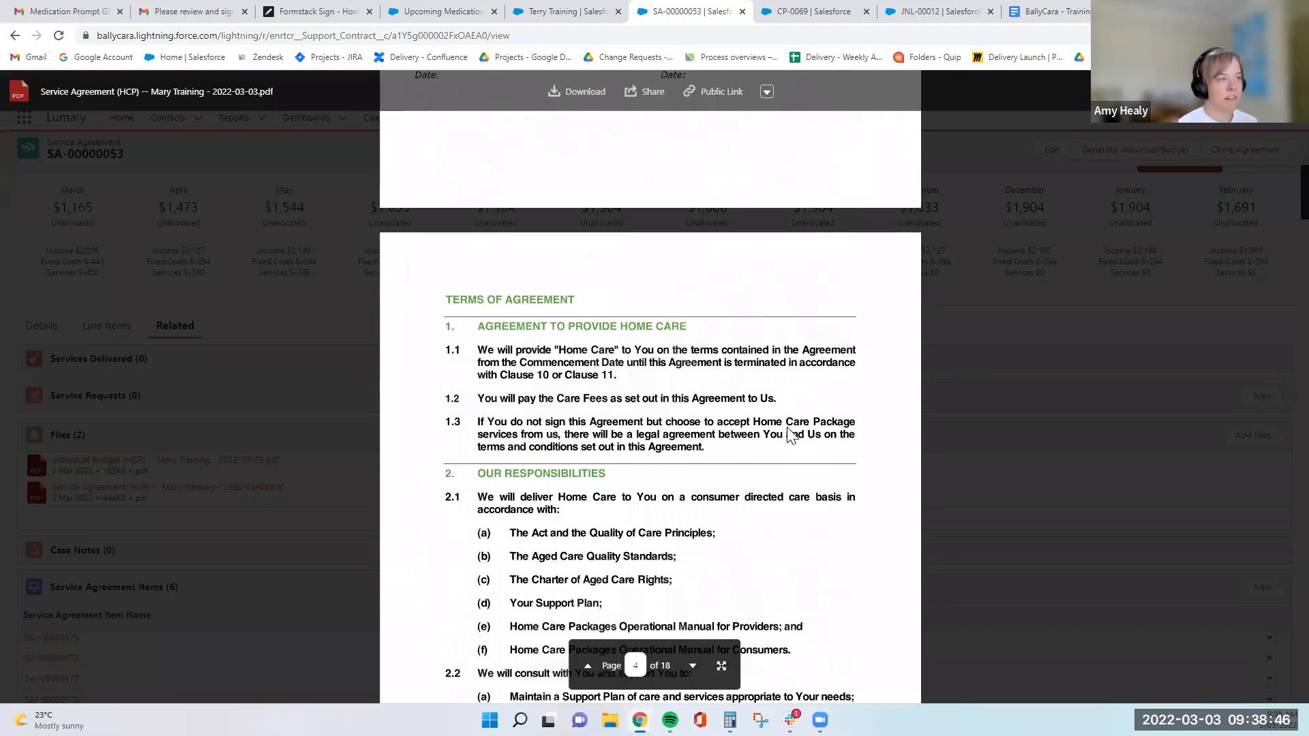
{"action": "scroll", "coordinate": [788, 434], "scroll_direction": "down", "scroll_amount": 6}
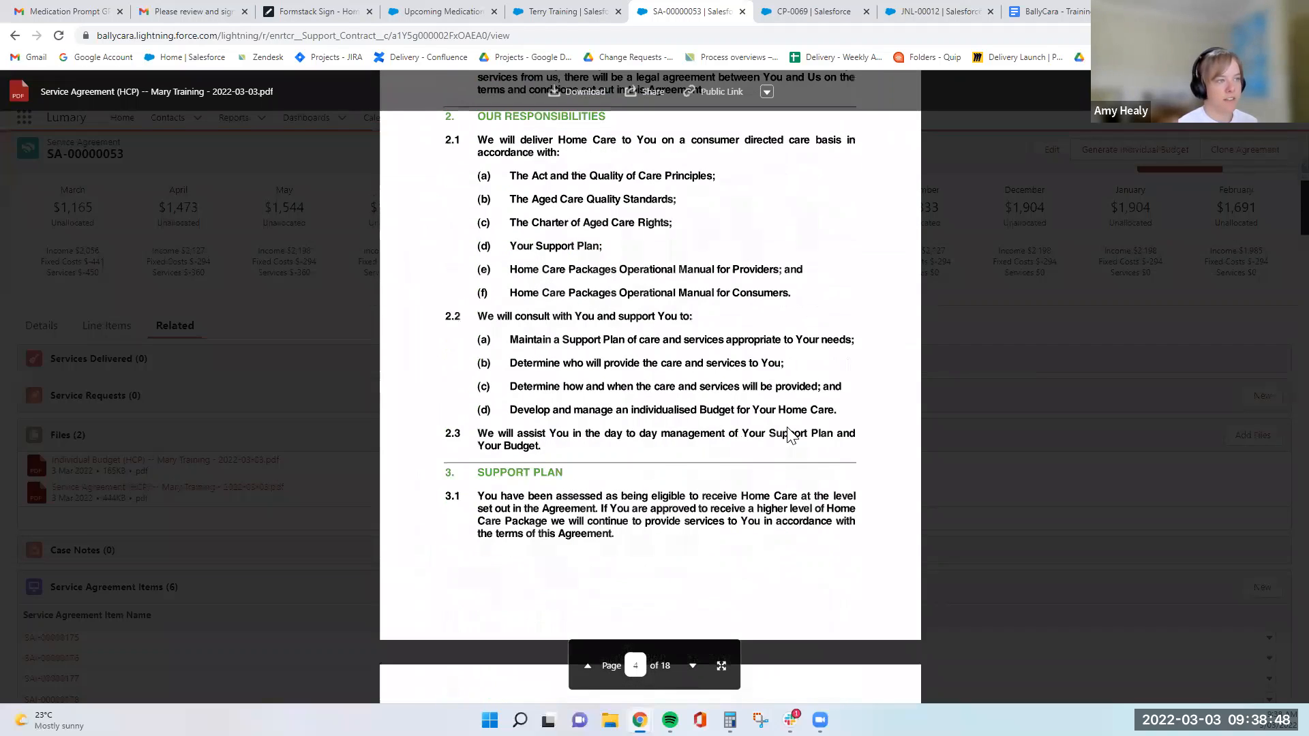
{"action": "scroll", "coordinate": [789, 435], "scroll_direction": "down", "scroll_amount": 7}
{"action": "scroll", "coordinate": [788, 435], "scroll_direction": "down", "scroll_amount": 9}
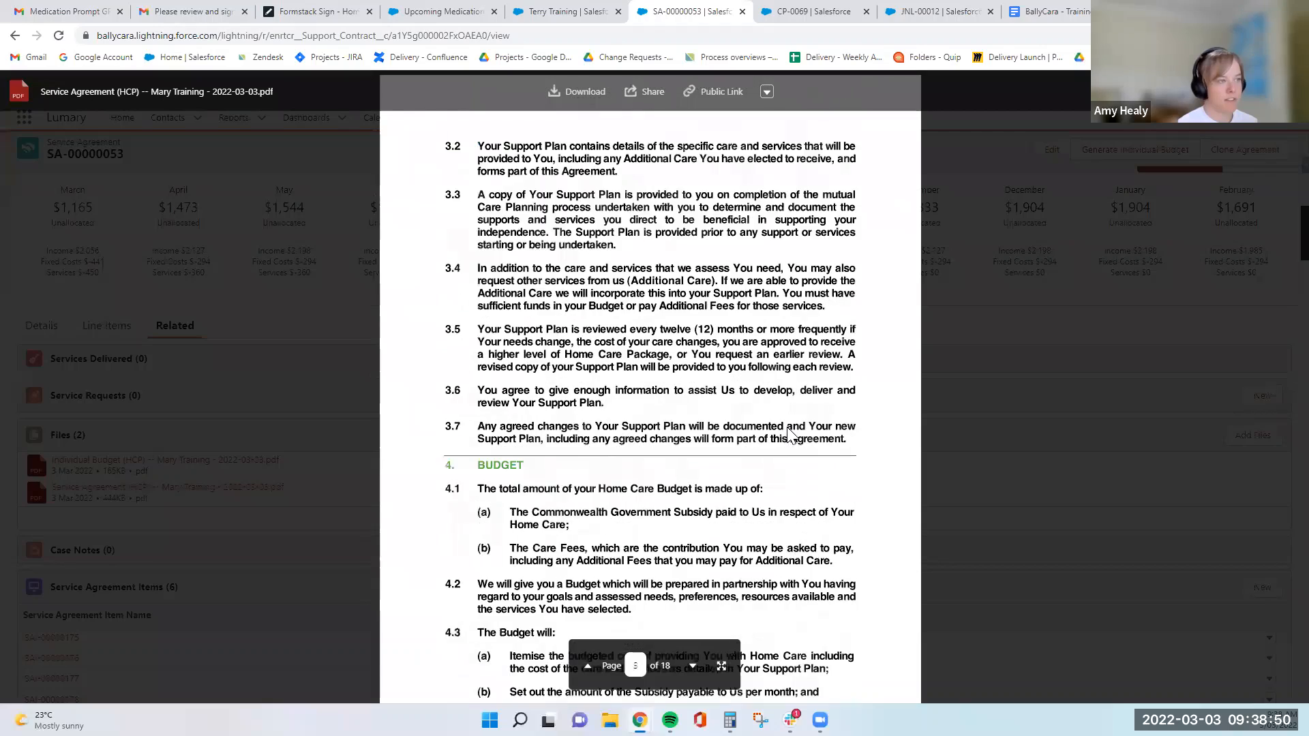
{"action": "scroll", "coordinate": [784, 428], "scroll_direction": "down", "scroll_amount": 20}
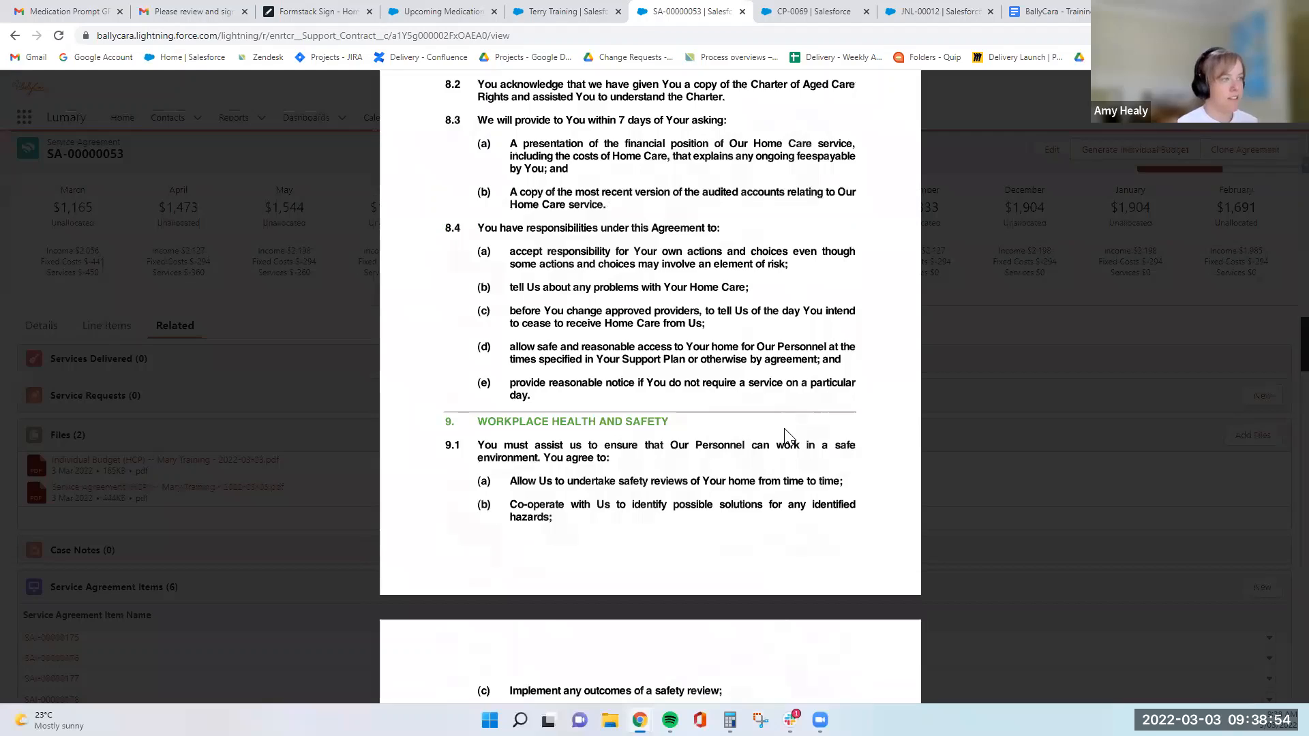
{"action": "scroll", "coordinate": [788, 437], "scroll_direction": "up", "scroll_amount": 20}
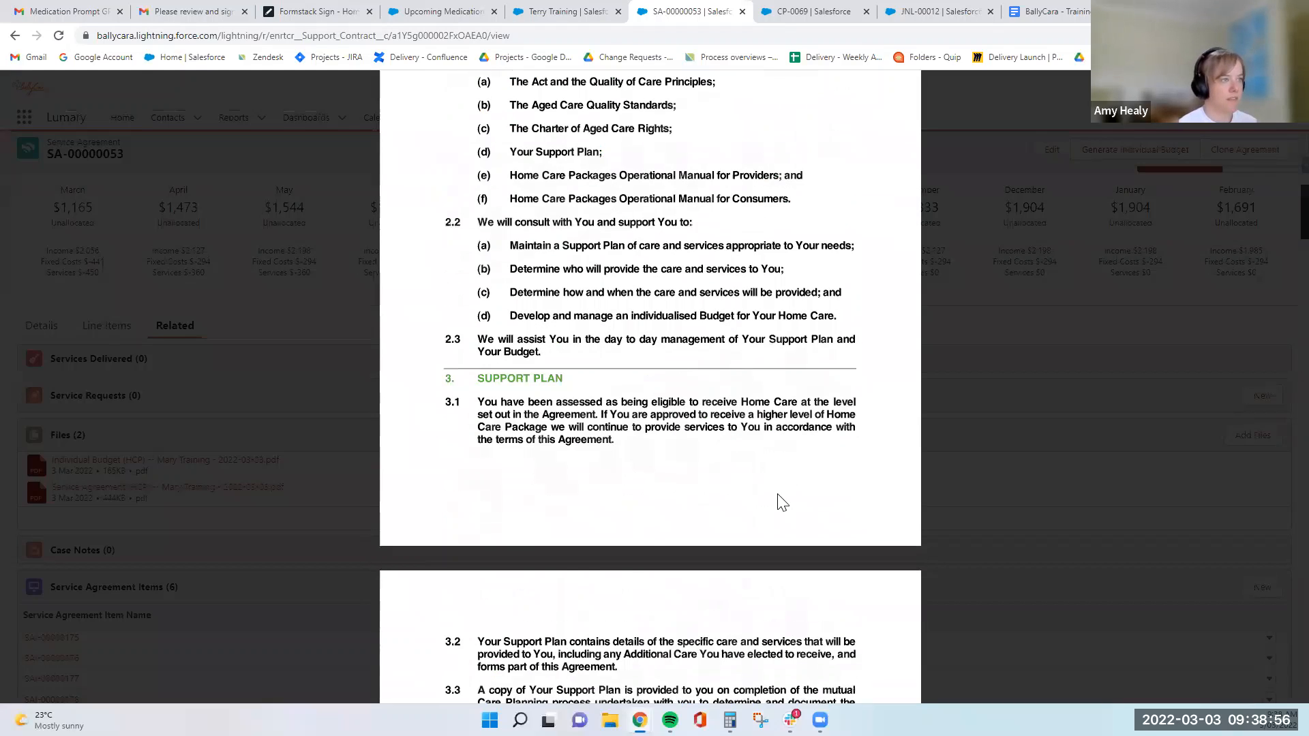
{"action": "scroll", "coordinate": [782, 502], "scroll_direction": "up", "scroll_amount": 15}
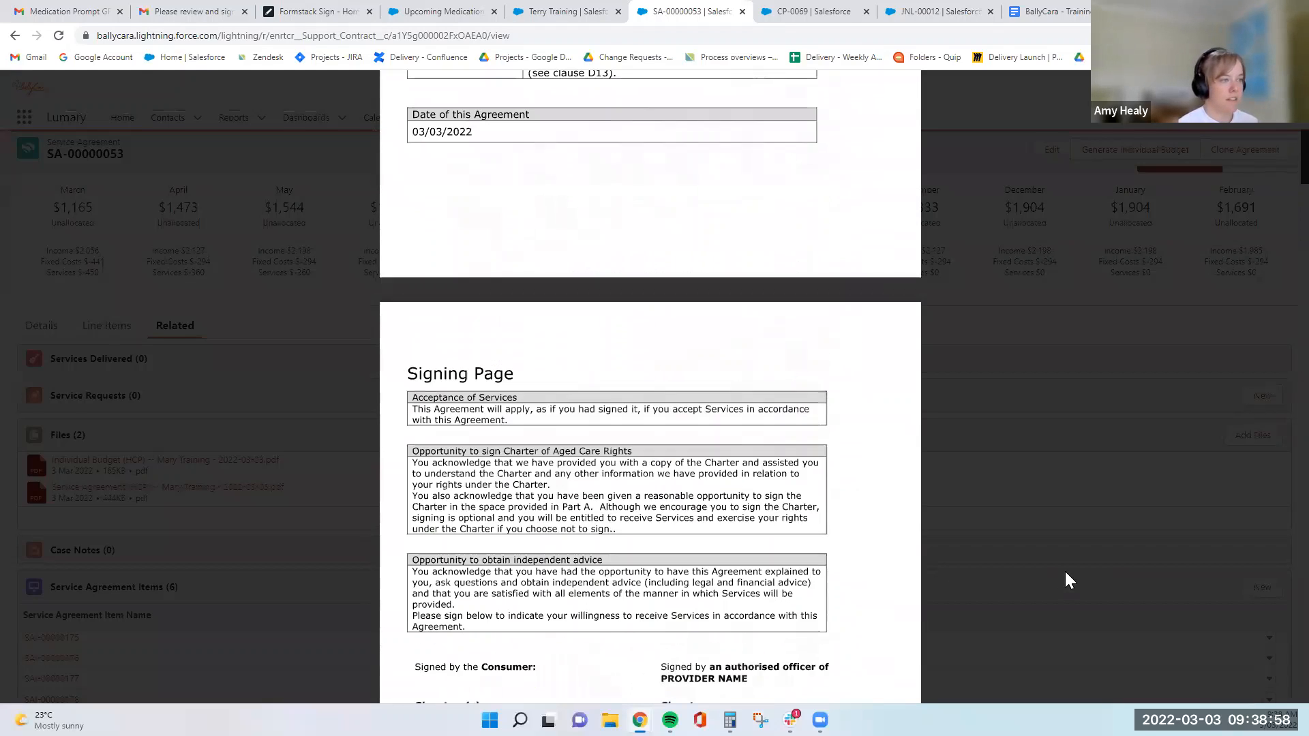
{"action": "scroll", "coordinate": [1066, 572], "scroll_direction": "up", "scroll_amount": 15}
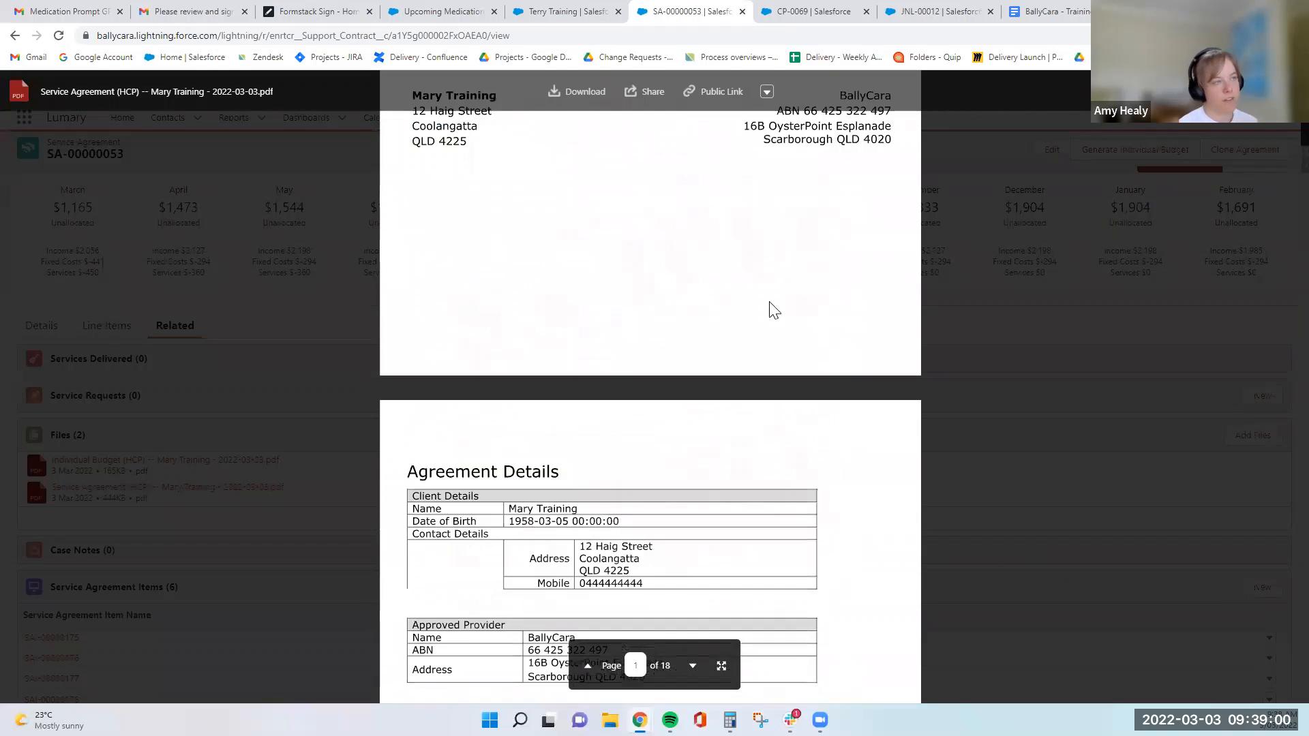
{"action": "scroll", "coordinate": [674, 213], "scroll_direction": "up", "scroll_amount": 6}
{"action": "scroll", "coordinate": [511, 333], "scroll_direction": "down", "scroll_amount": 1}
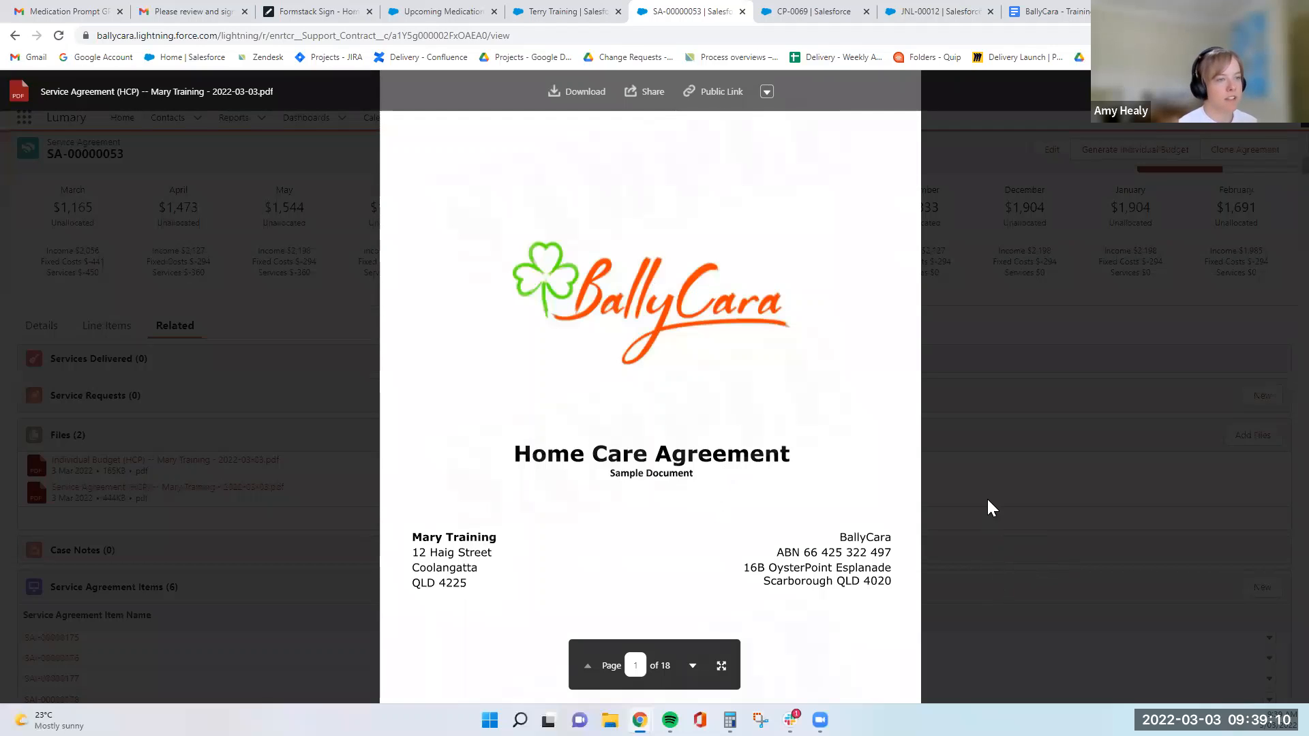
{"action": "left_click", "coordinate": [960, 518]}
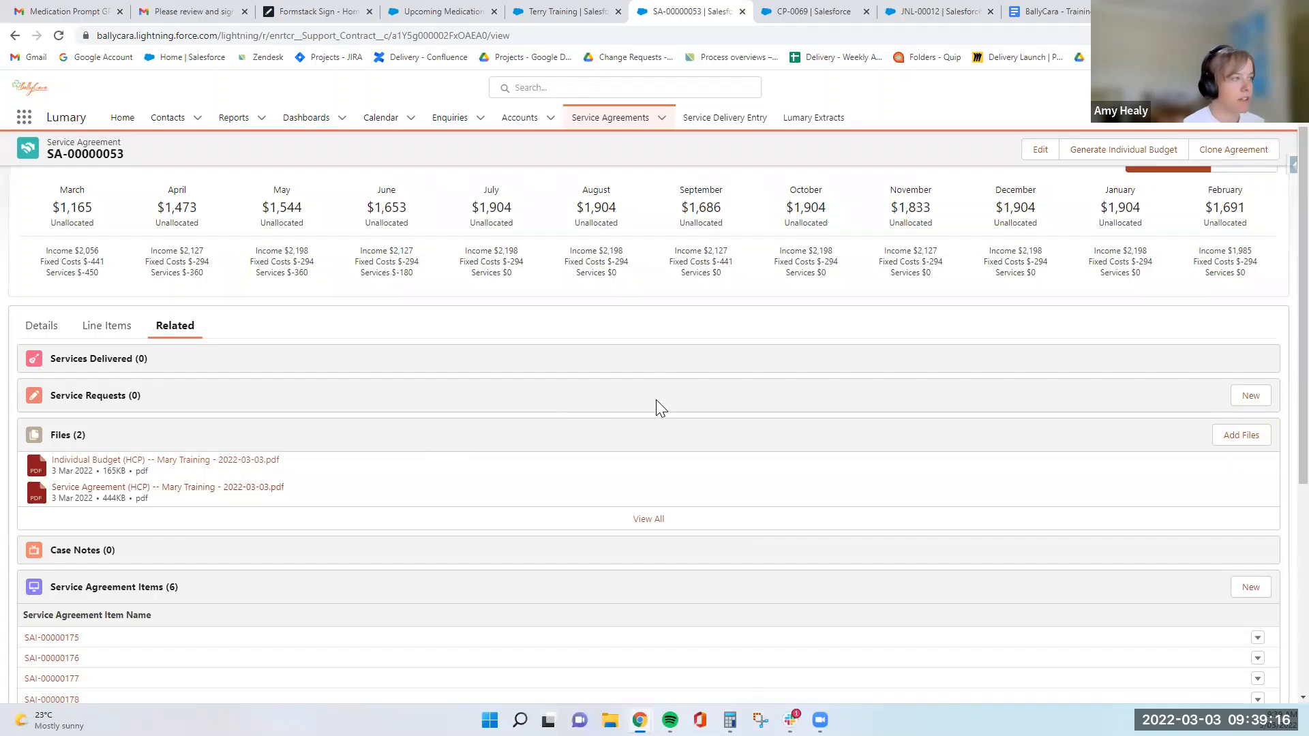
{"action": "scroll", "coordinate": [656, 399], "scroll_direction": "up", "scroll_amount": 2}
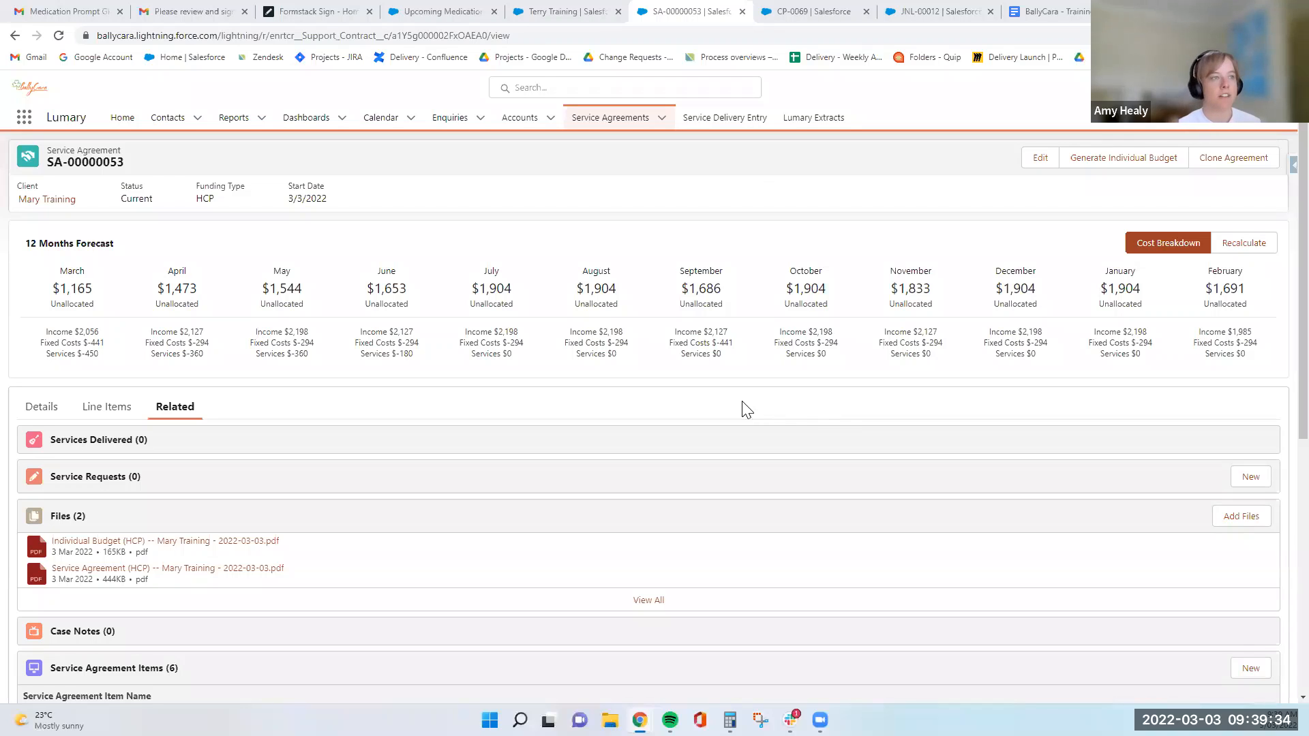
- Switch to the already open client journal and review its balance, credits, debits and journal entries
{"action": "left_click", "coordinate": [951, 12]}
{"action": "scroll", "coordinate": [864, 330], "scroll_direction": "down", "scroll_amount": 1}
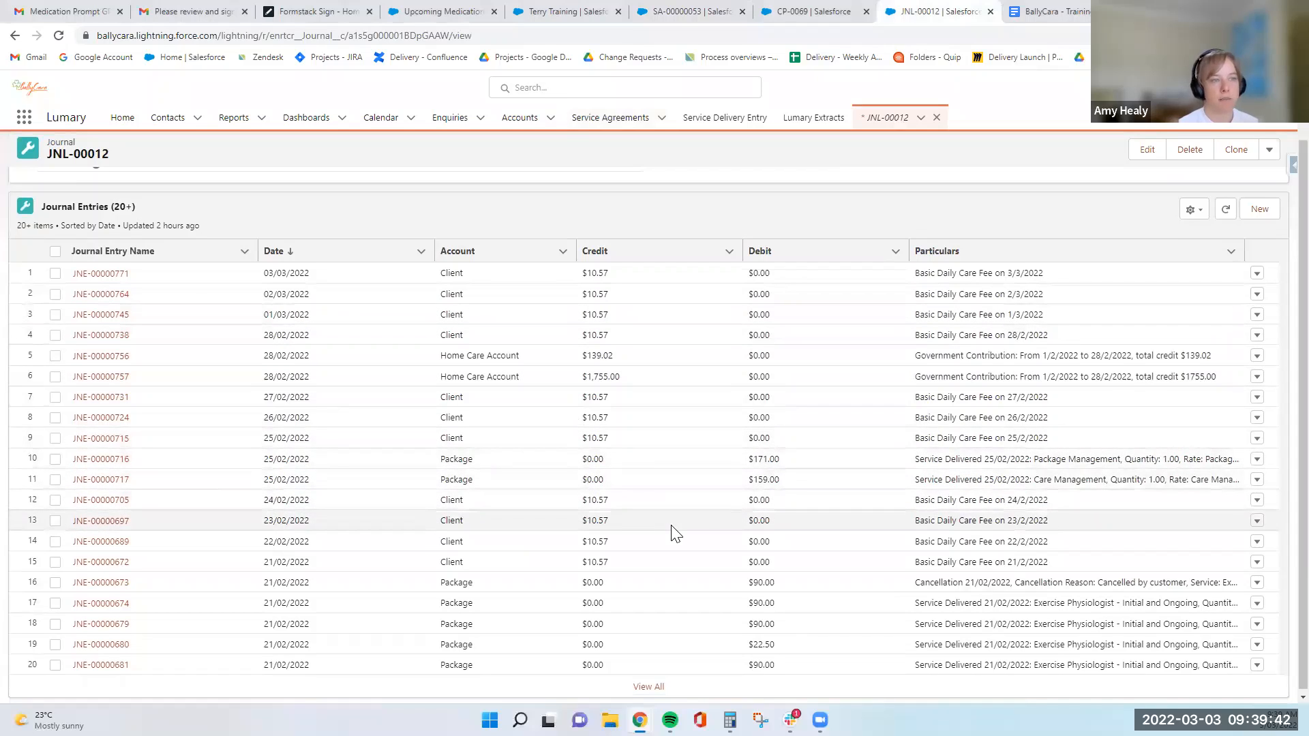
{"action": "scroll", "coordinate": [702, 517], "scroll_direction": "down", "scroll_amount": 1}
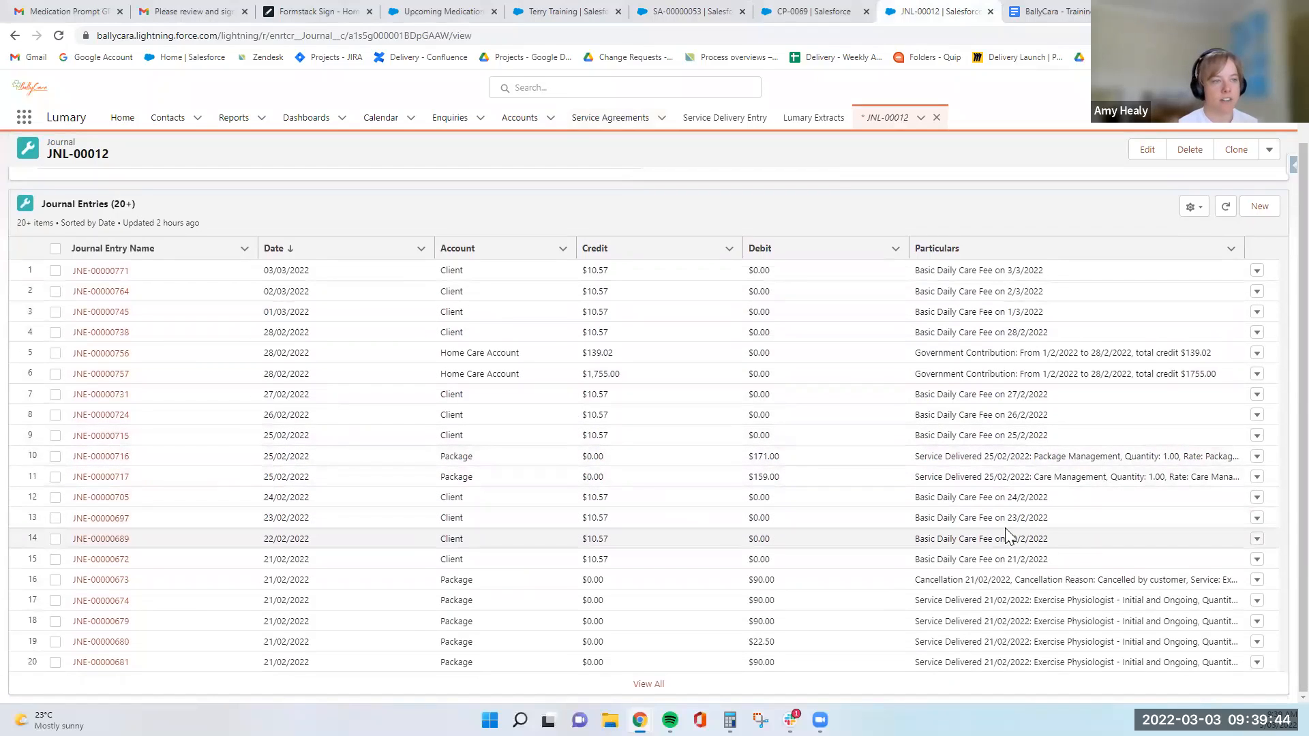
{"action": "scroll", "coordinate": [584, 520], "scroll_direction": "up", "scroll_amount": 2}
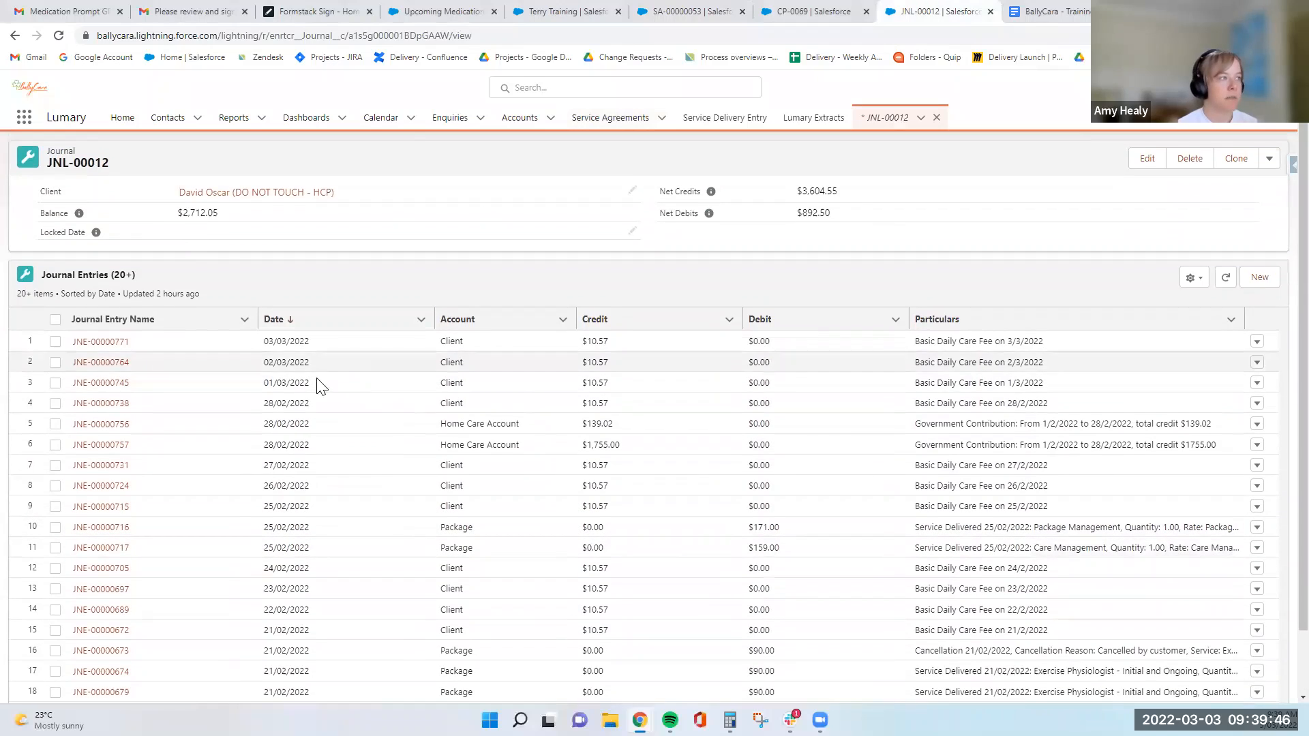
{"action": "scroll", "coordinate": [556, 453], "scroll_direction": "down", "scroll_amount": 2}
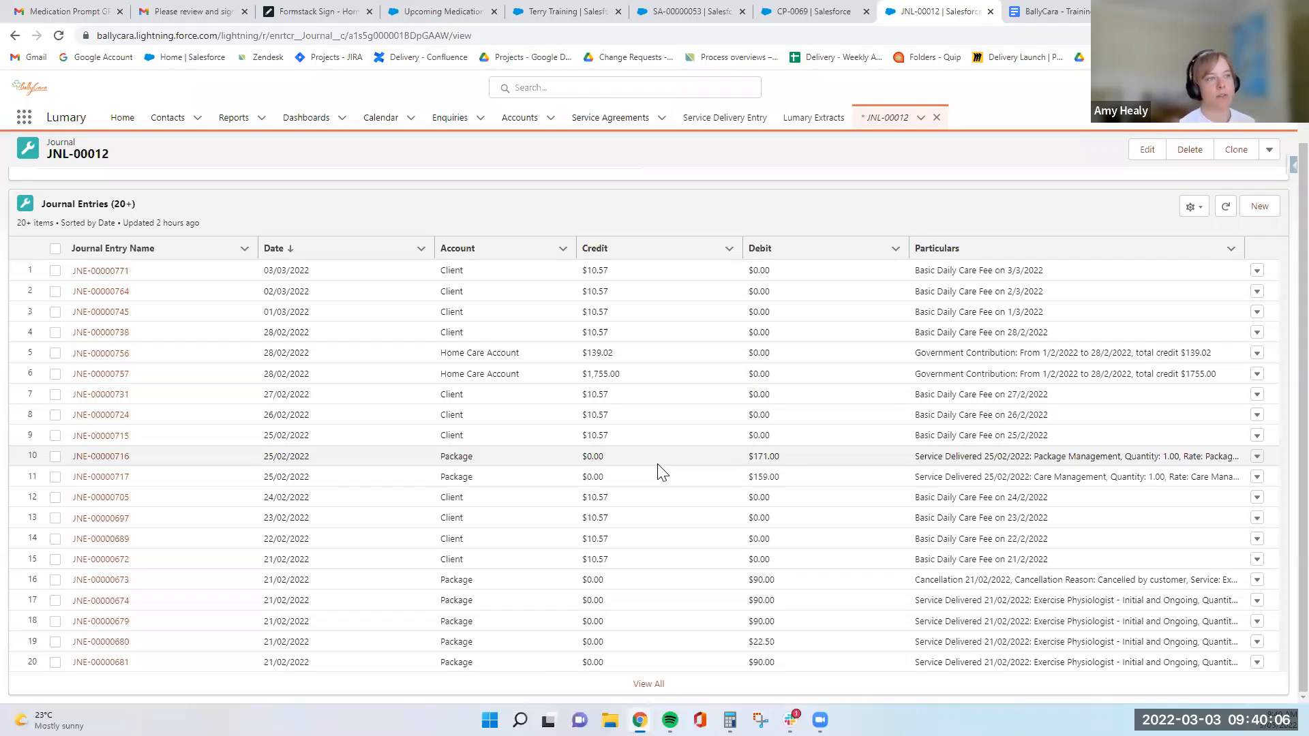
{"action": "scroll", "coordinate": [665, 470], "scroll_direction": "up", "scroll_amount": 1}
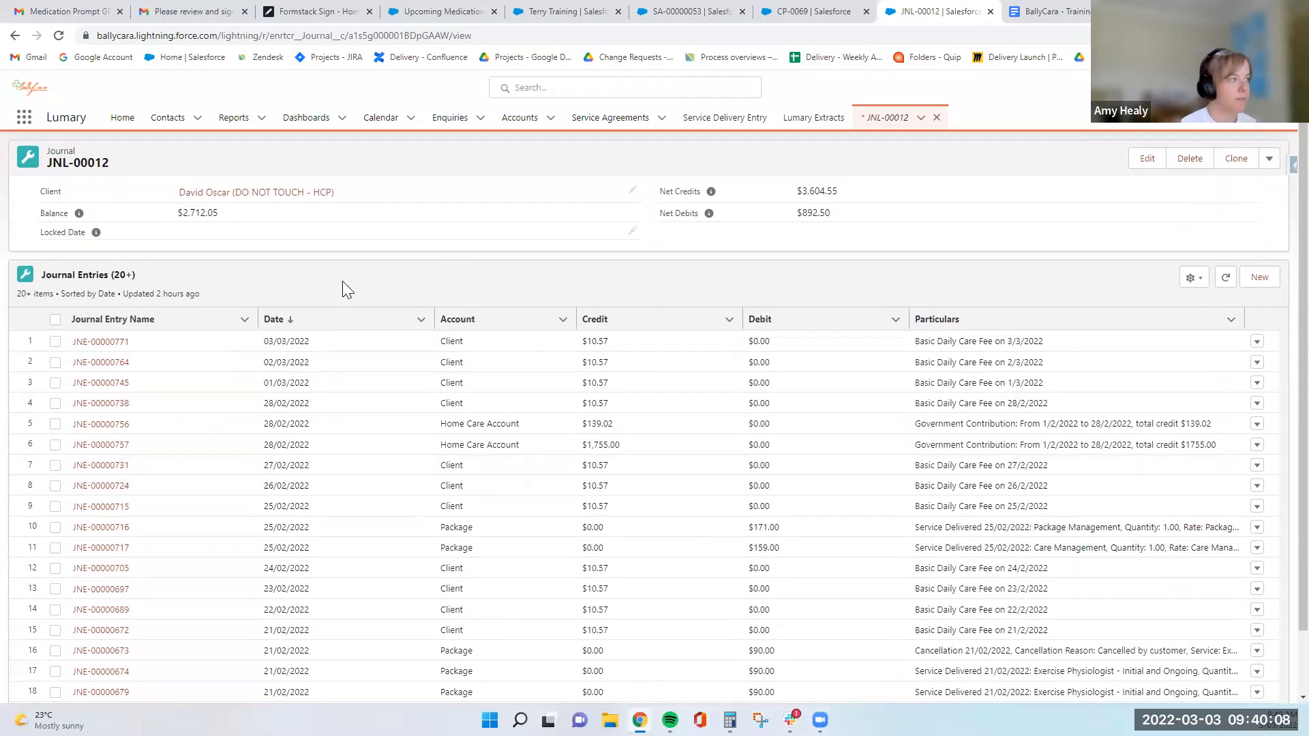
- Close the journal and return to the service agreement to view its details
{"action": "left_click", "coordinate": [991, 12]}
{"action": "left_click", "coordinate": [821, 17]}
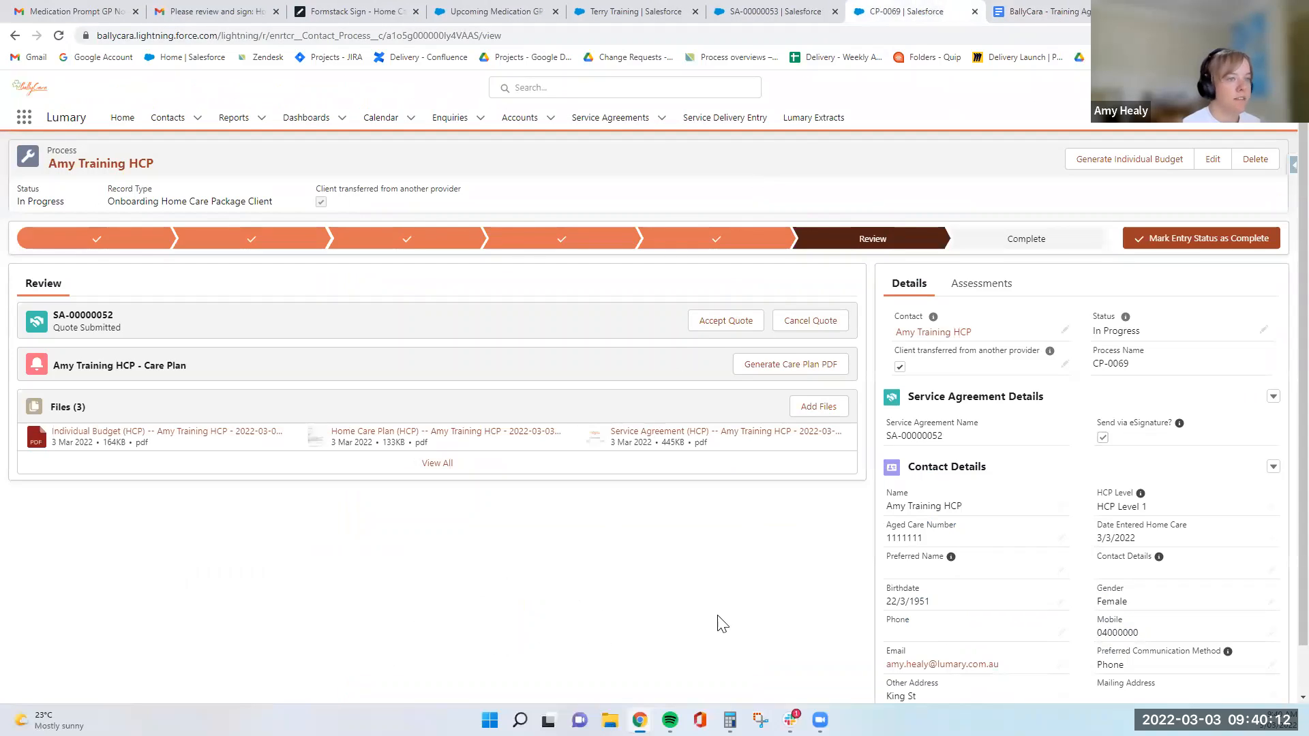
{"action": "left_click", "coordinate": [753, 14]}
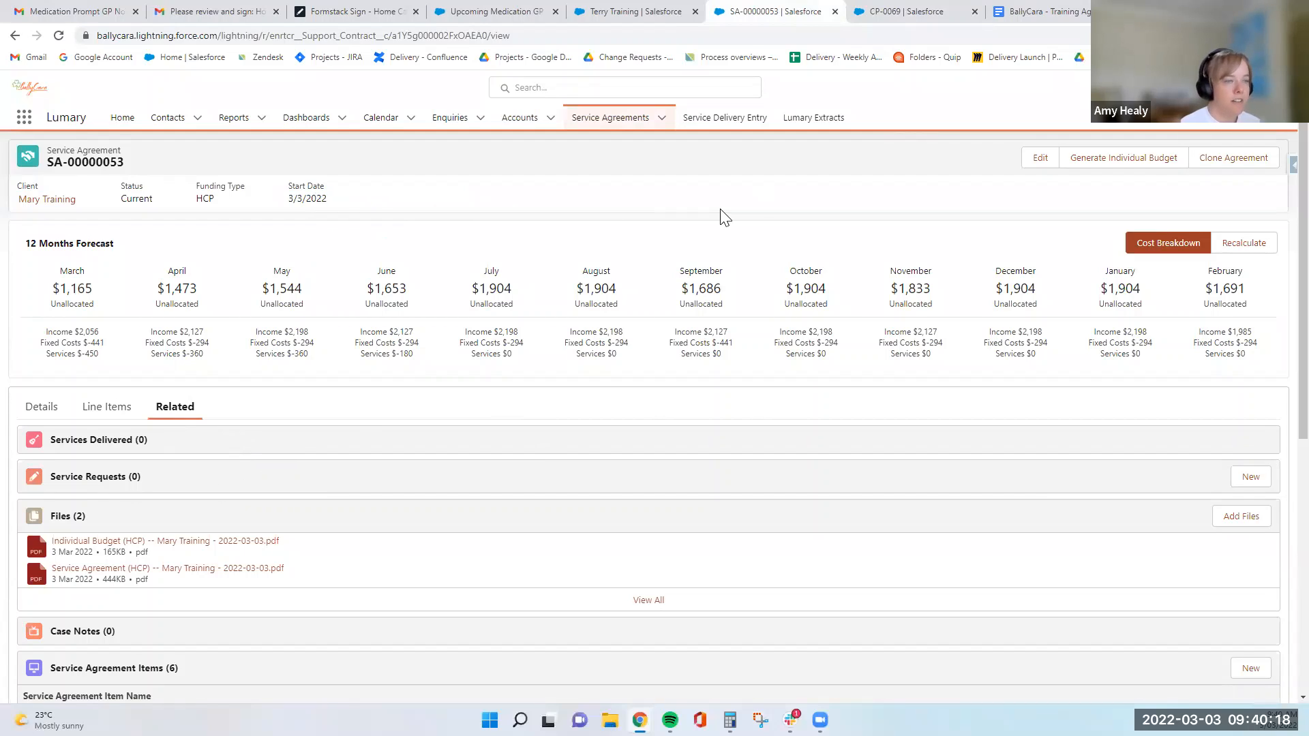
{"action": "left_click", "coordinate": [41, 406]}
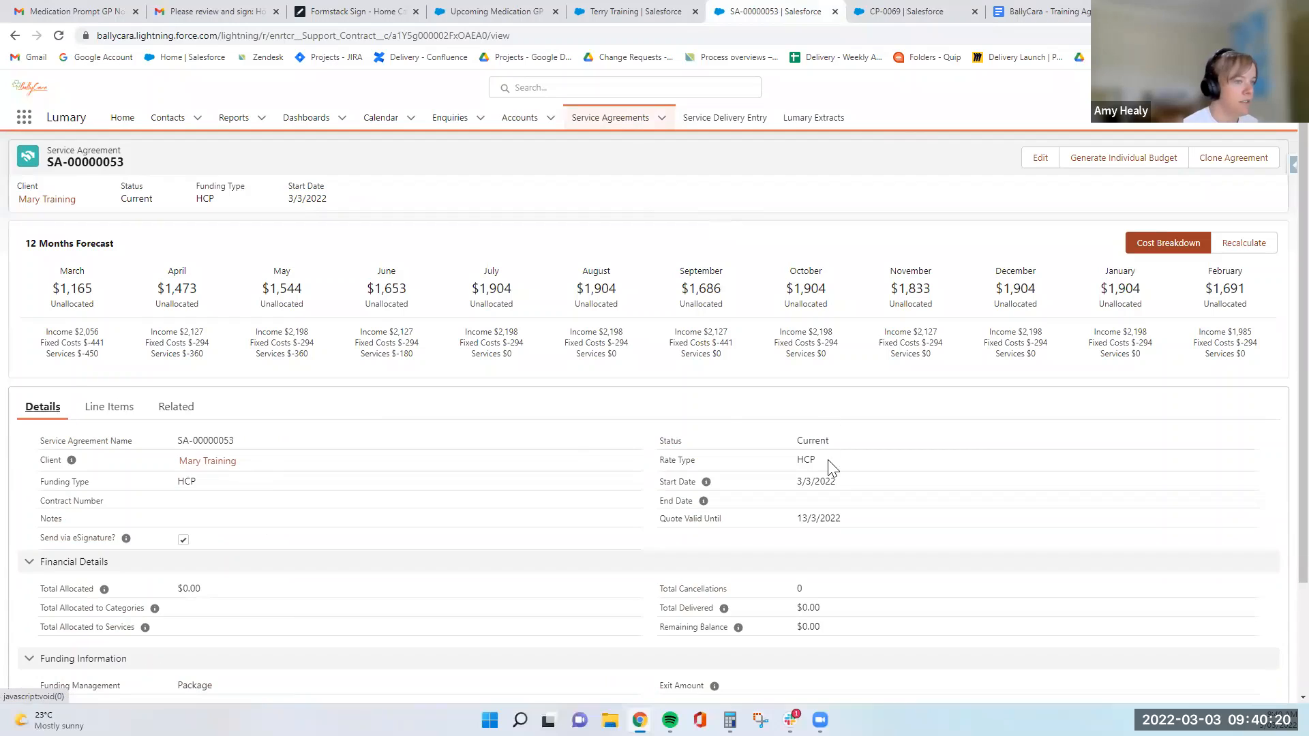
{"action": "left_click", "coordinate": [838, 548]}
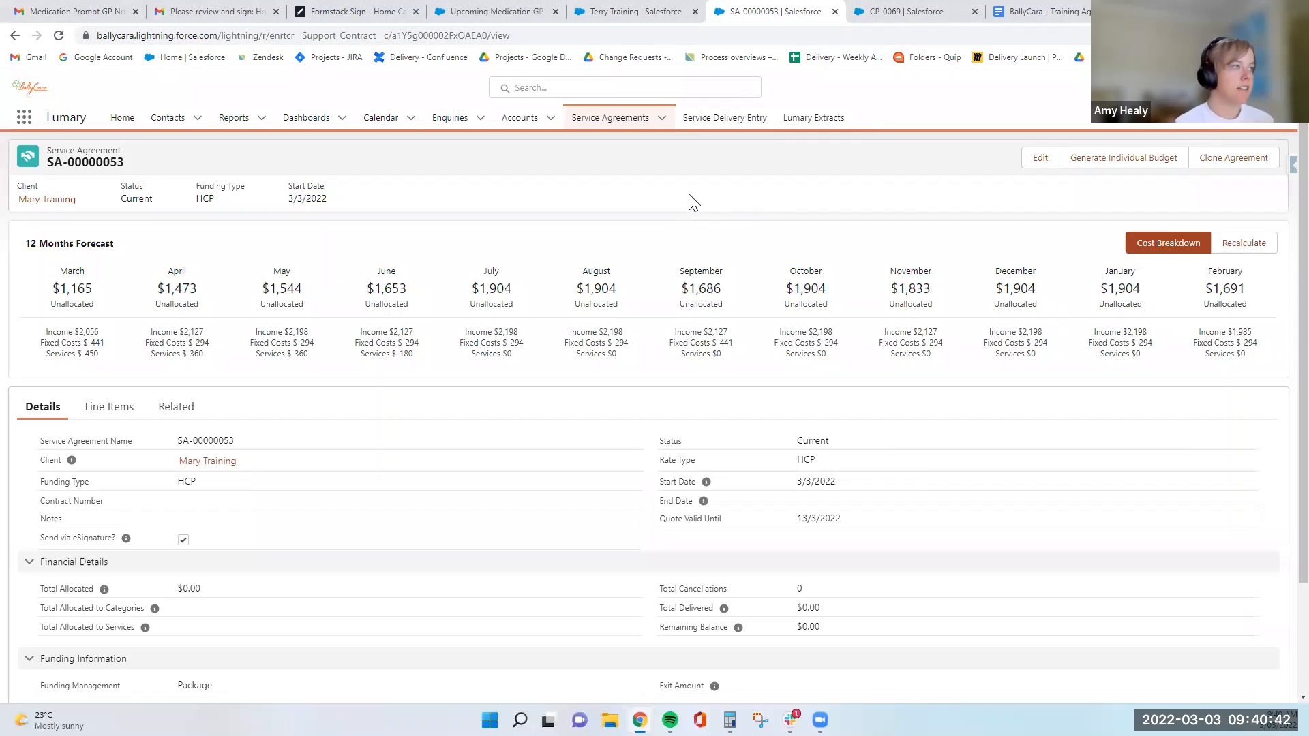
- Clone the service agreement with a cloned start date of 21 Mar 2022
{"action": "left_click", "coordinate": [1232, 158]}
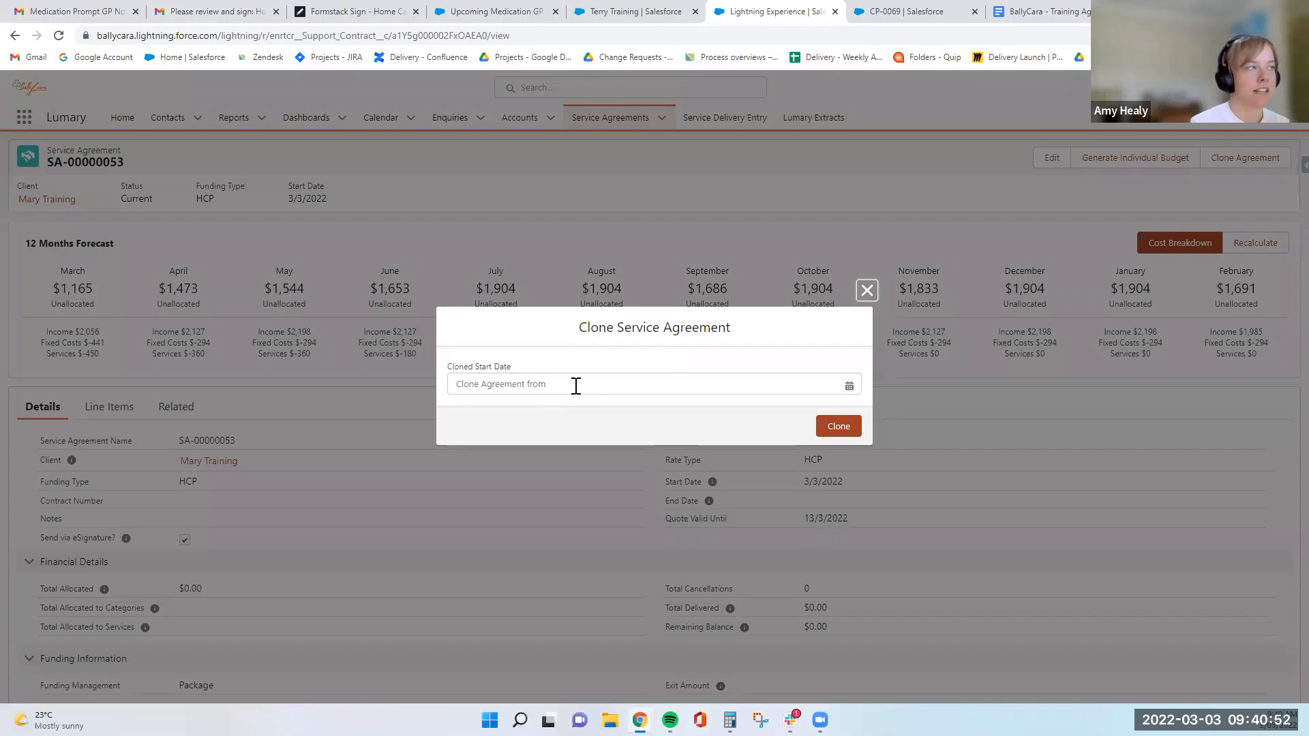
{"action": "left_click", "coordinate": [575, 386]}
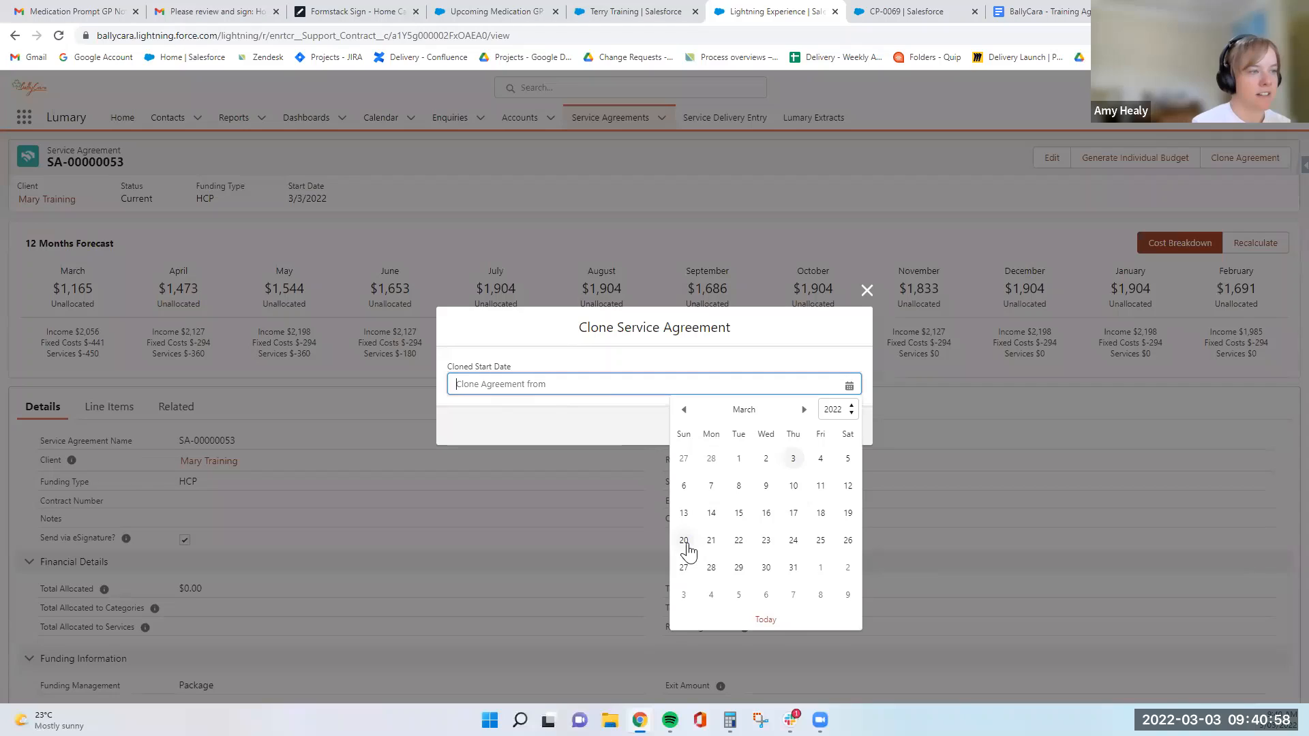
{"action": "left_click", "coordinate": [709, 540]}
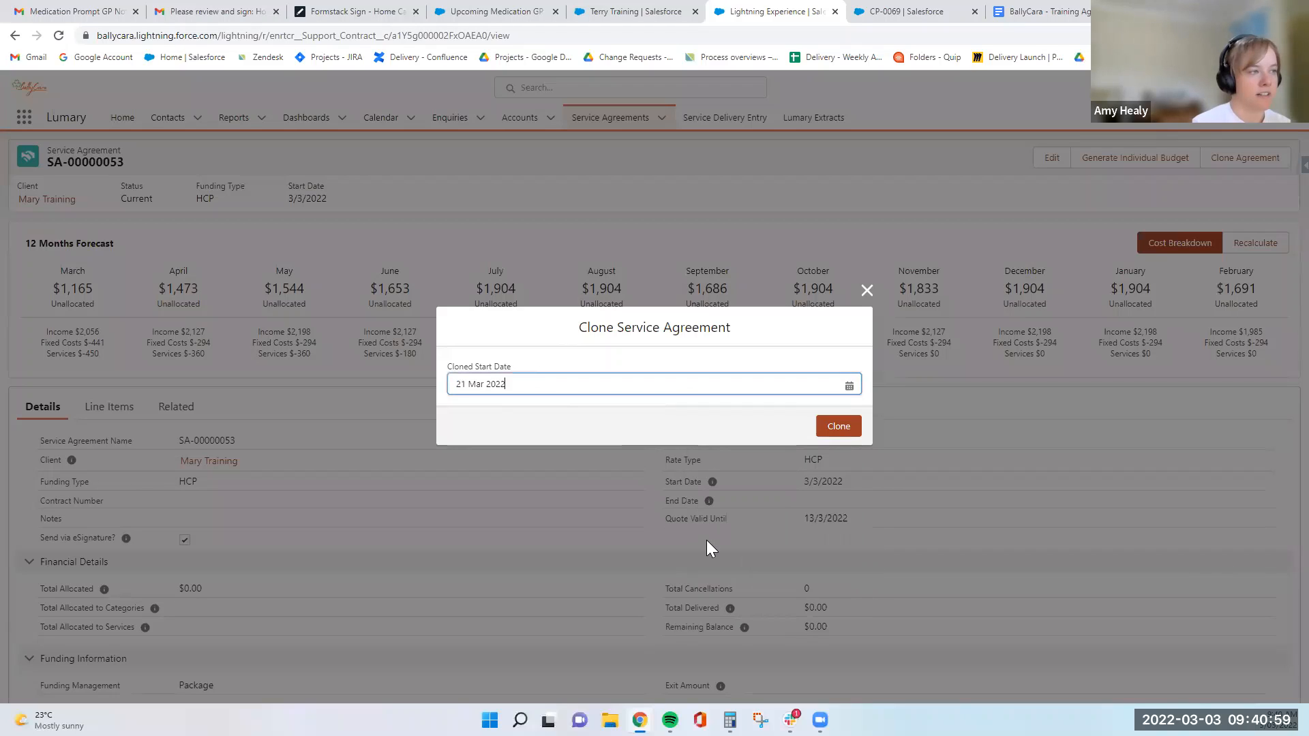
{"action": "left_click", "coordinate": [843, 429]}
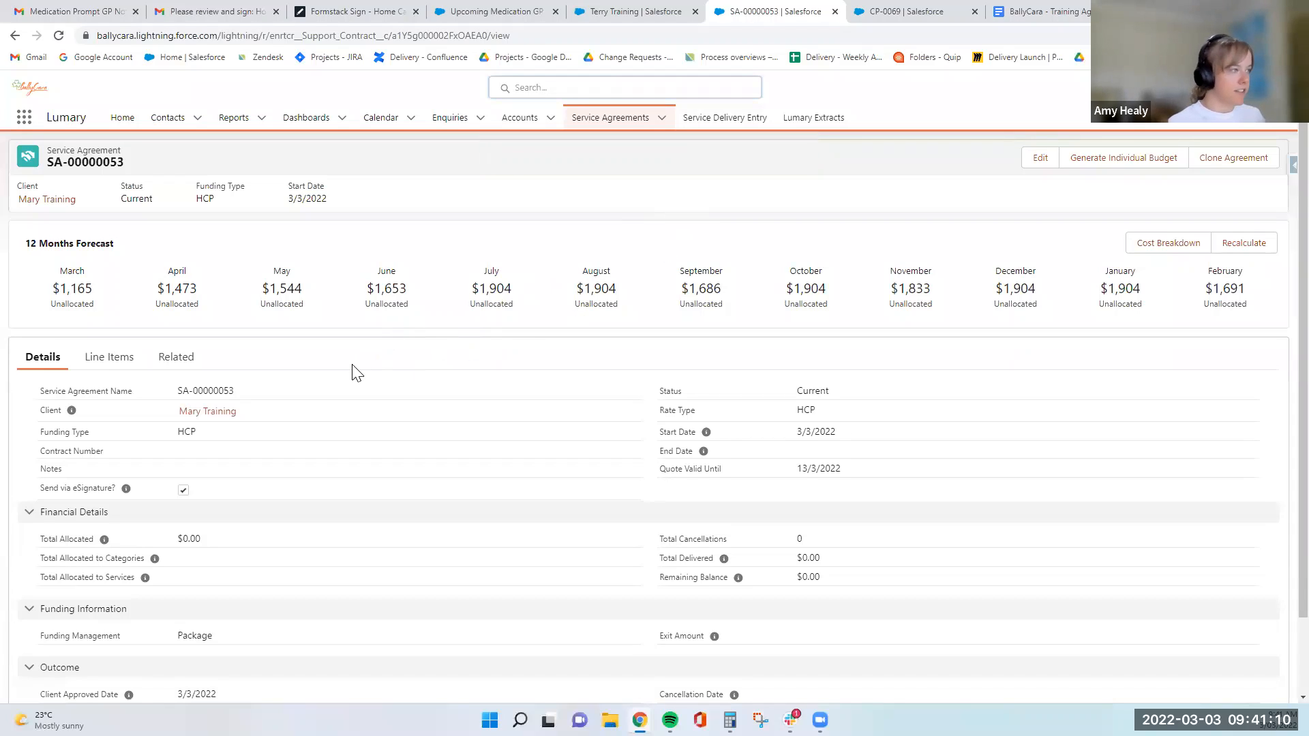
- Open the client's contact record from the agreement and compare the statuses of the individual service agreements under its contracts
{"action": "scroll", "coordinate": [411, 409], "scroll_direction": "down", "scroll_amount": 1}
{"action": "scroll", "coordinate": [411, 417], "scroll_direction": "up", "scroll_amount": 1}
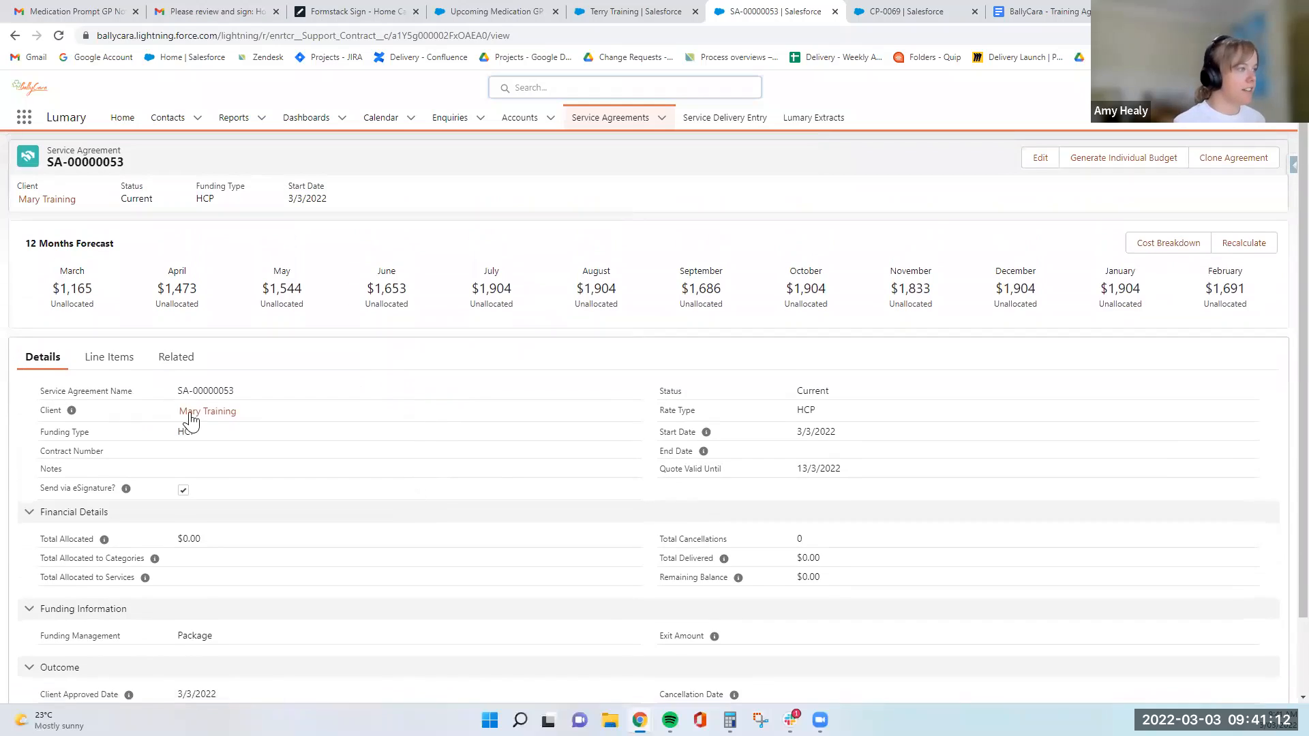
{"action": "left_click", "coordinate": [191, 411]}
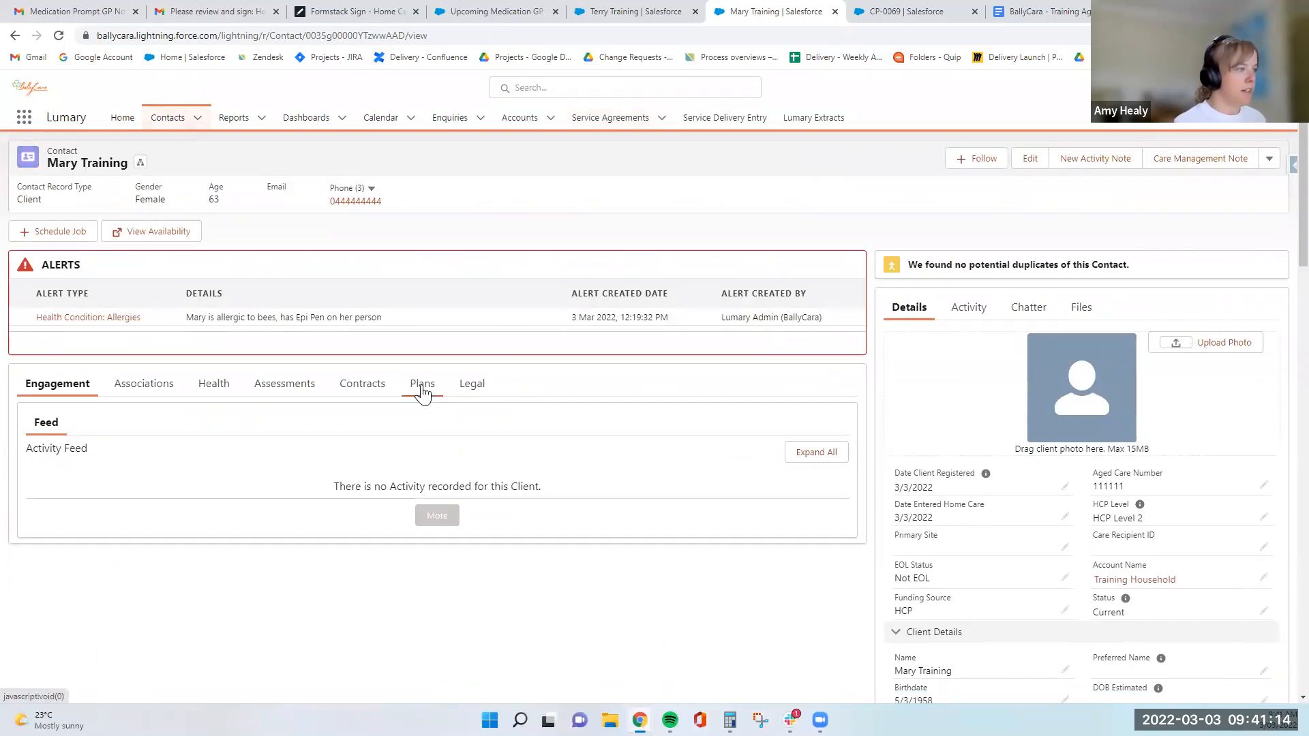
{"action": "left_click", "coordinate": [368, 385]}
{"action": "scroll", "coordinate": [308, 452], "scroll_direction": "down", "scroll_amount": 2}
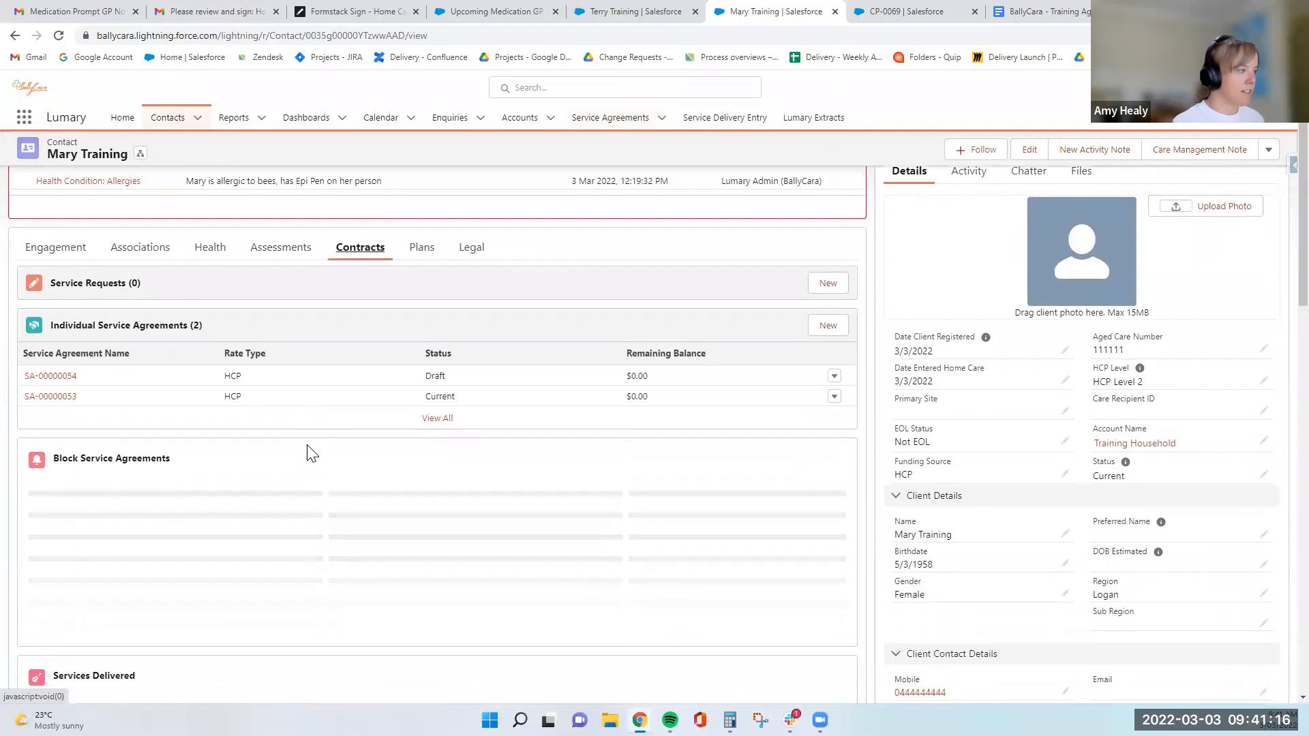
{"action": "mouse_move", "coordinate": [52, 383]}
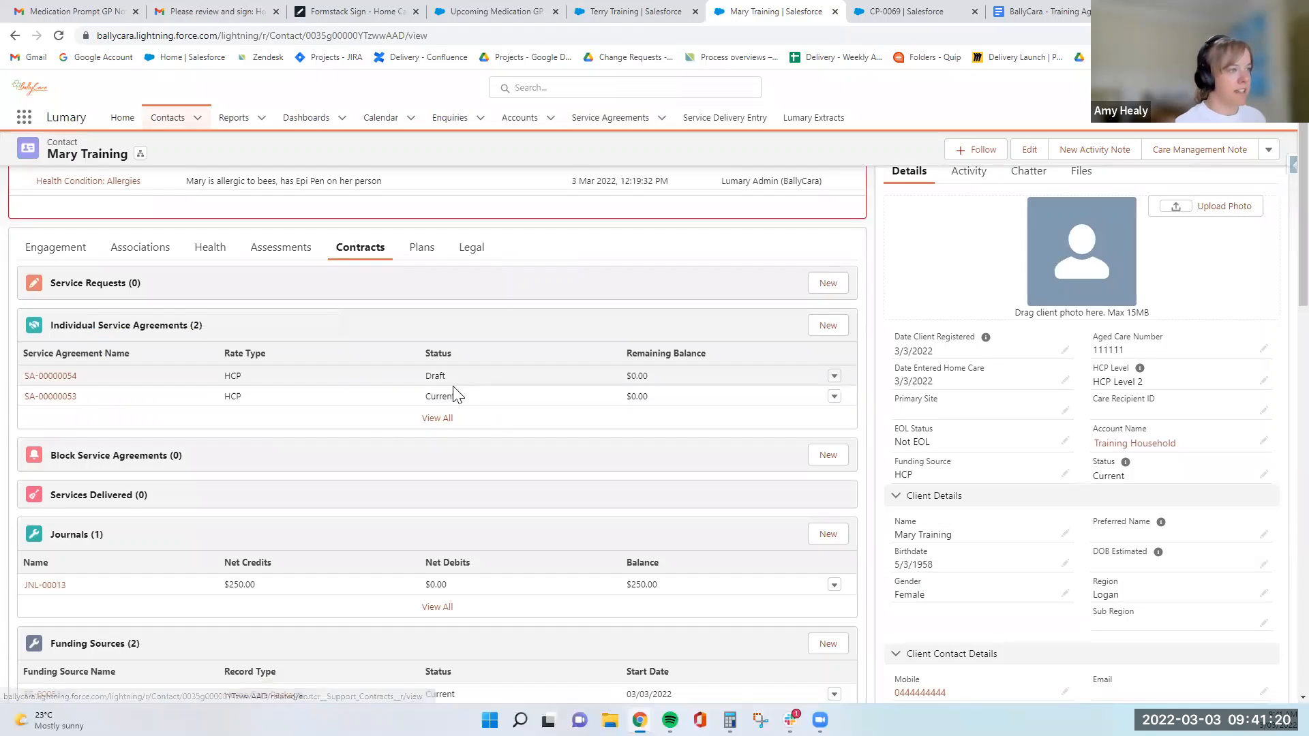
{"action": "left_click", "coordinate": [440, 398]}
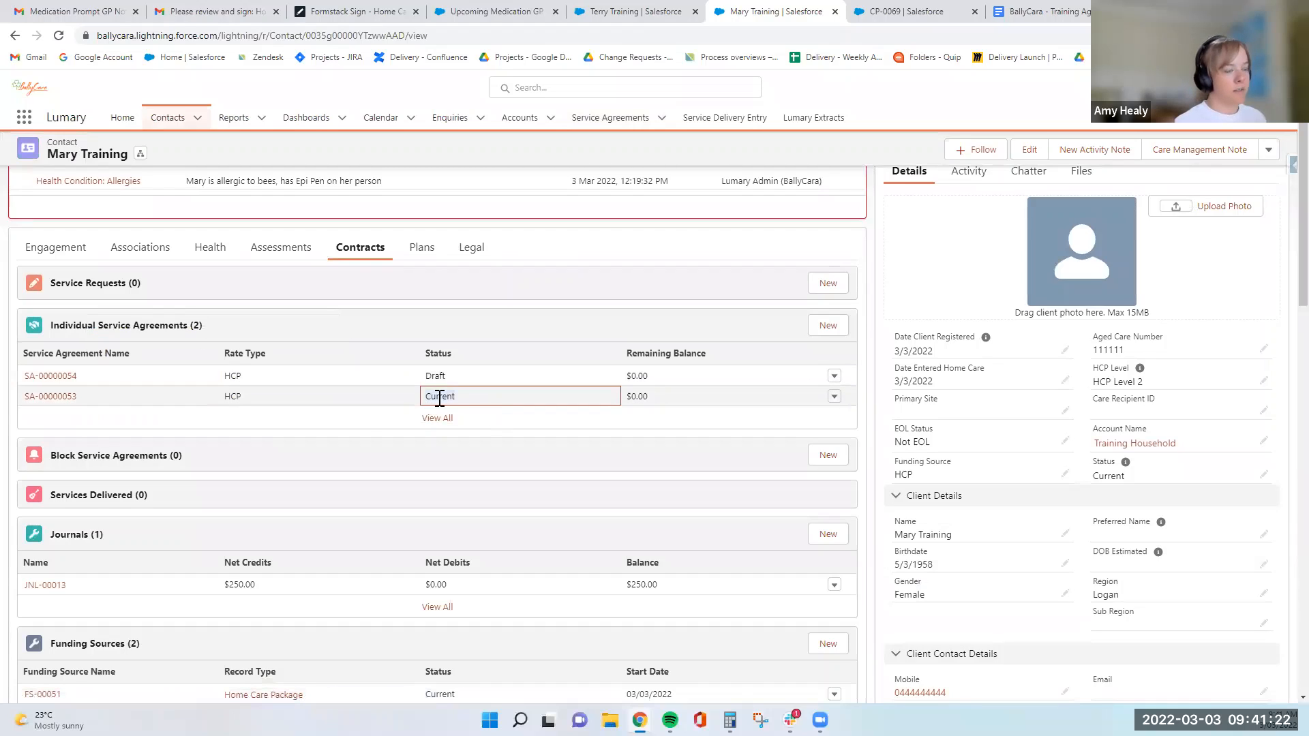
{"action": "left_click", "coordinate": [437, 376]}
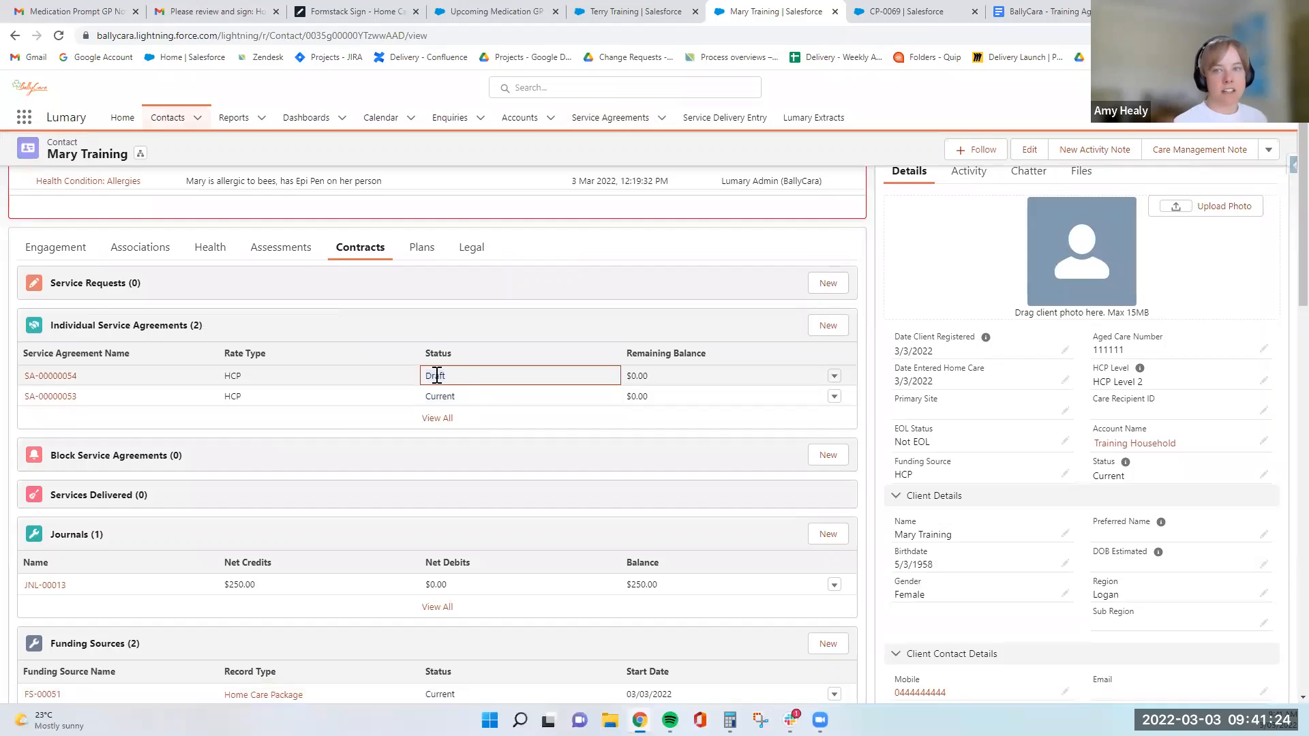
- Open the draft service agreement and review its start date, funding and outcome details
{"action": "left_click", "coordinate": [28, 377]}
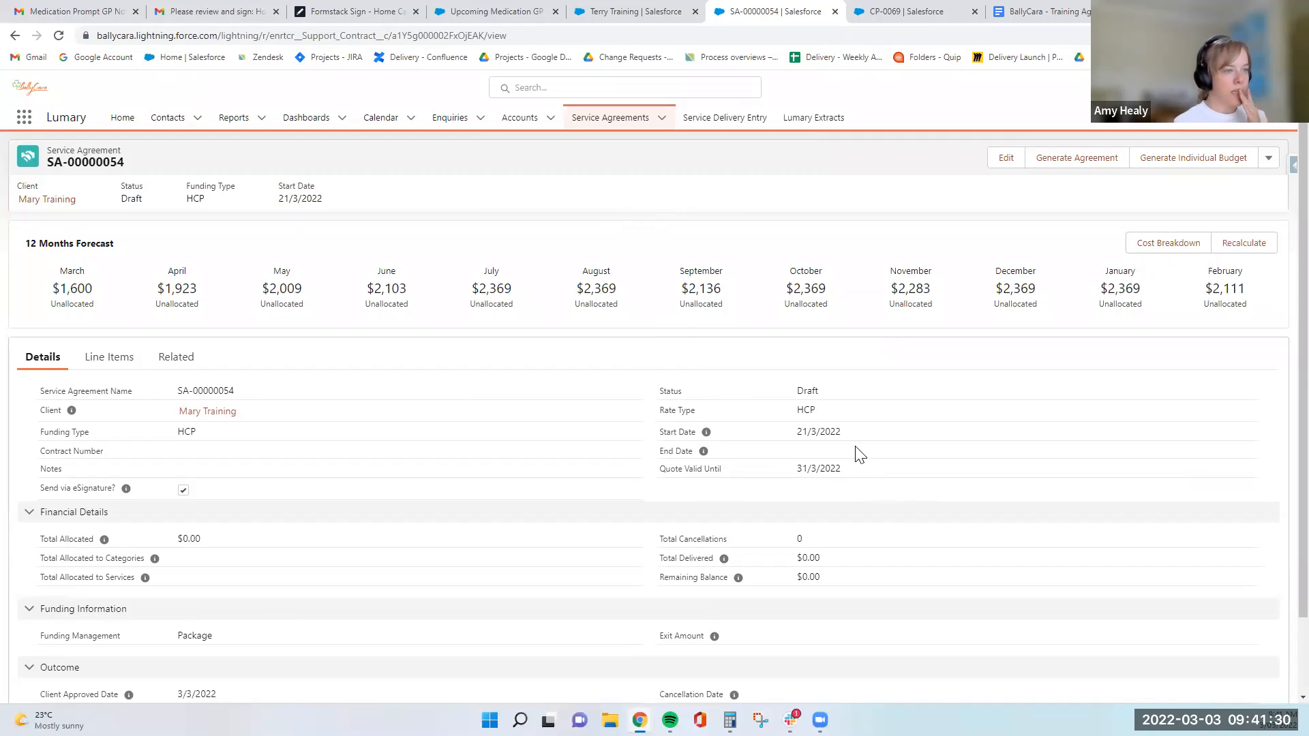
{"action": "left_click_drag", "start_coordinate": [844, 431], "coordinate": [802, 432]}
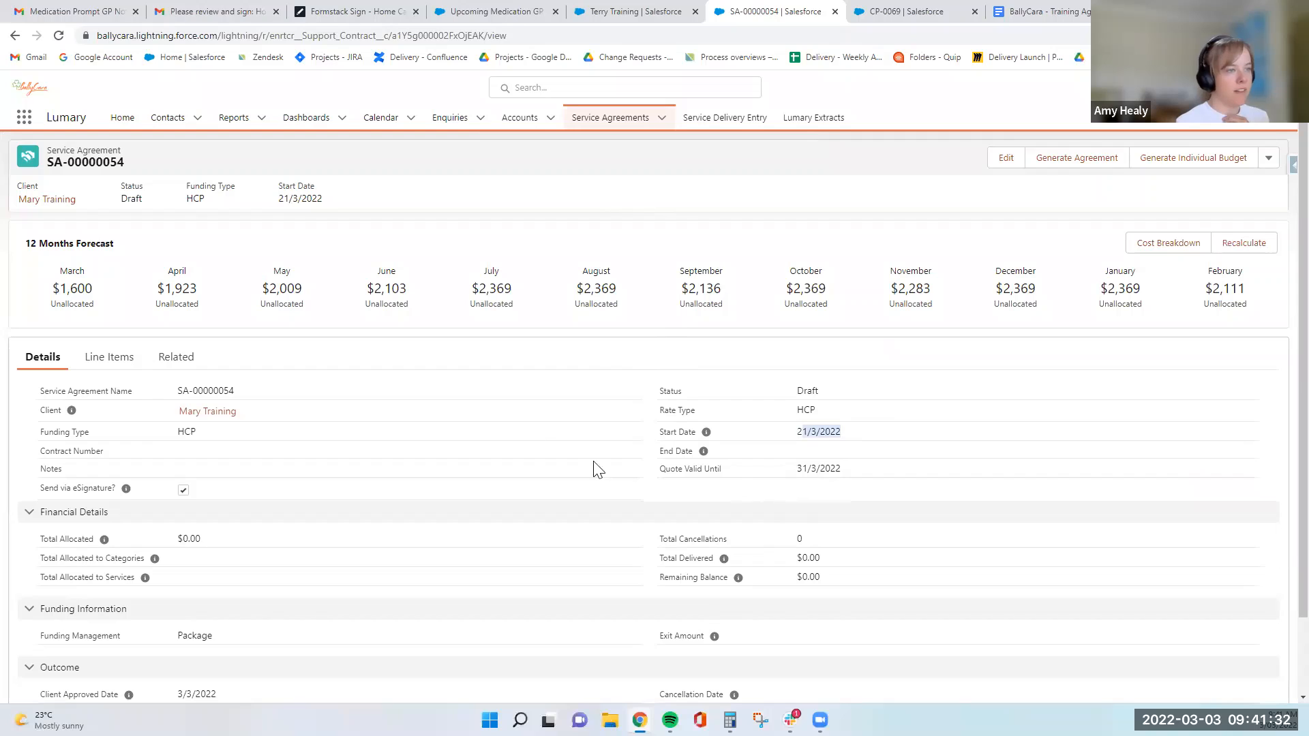
{"action": "left_click", "coordinate": [640, 223]}
{"action": "scroll", "coordinate": [575, 458], "scroll_direction": "down", "scroll_amount": 2}
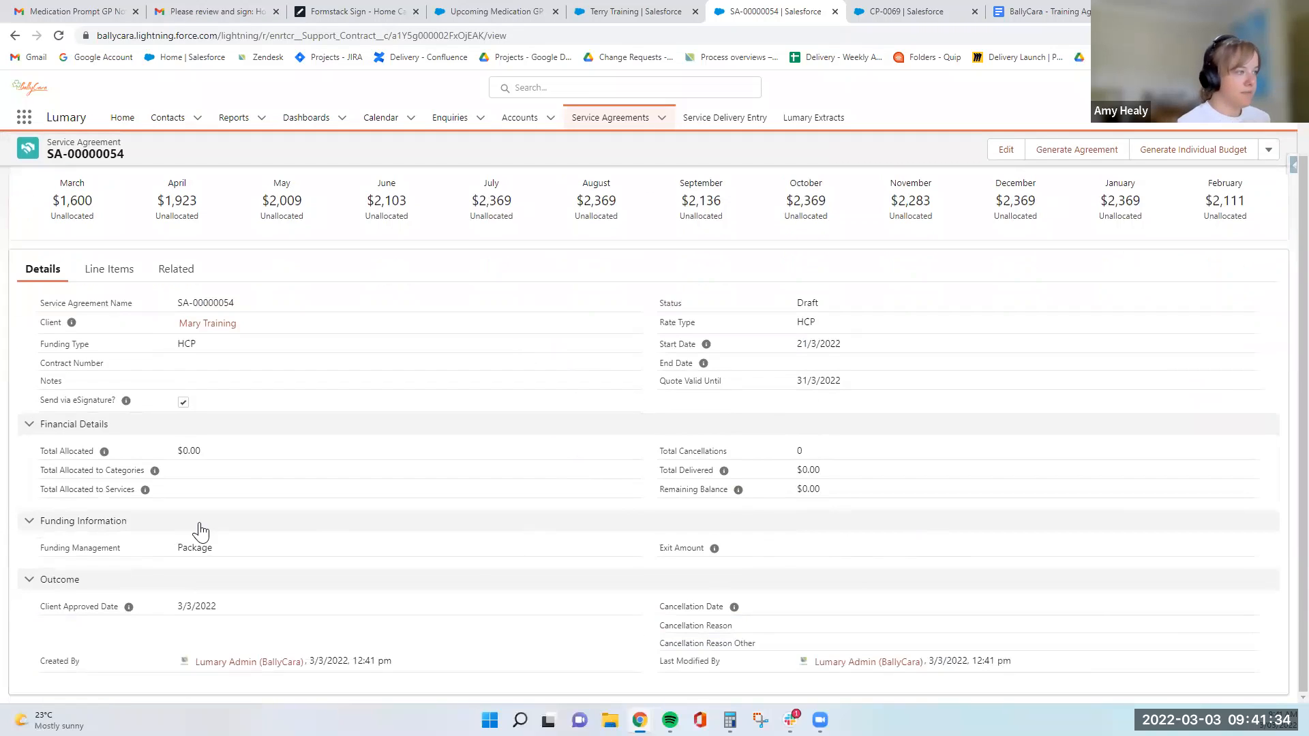
{"action": "scroll", "coordinate": [468, 563], "scroll_direction": "up", "scroll_amount": 2}
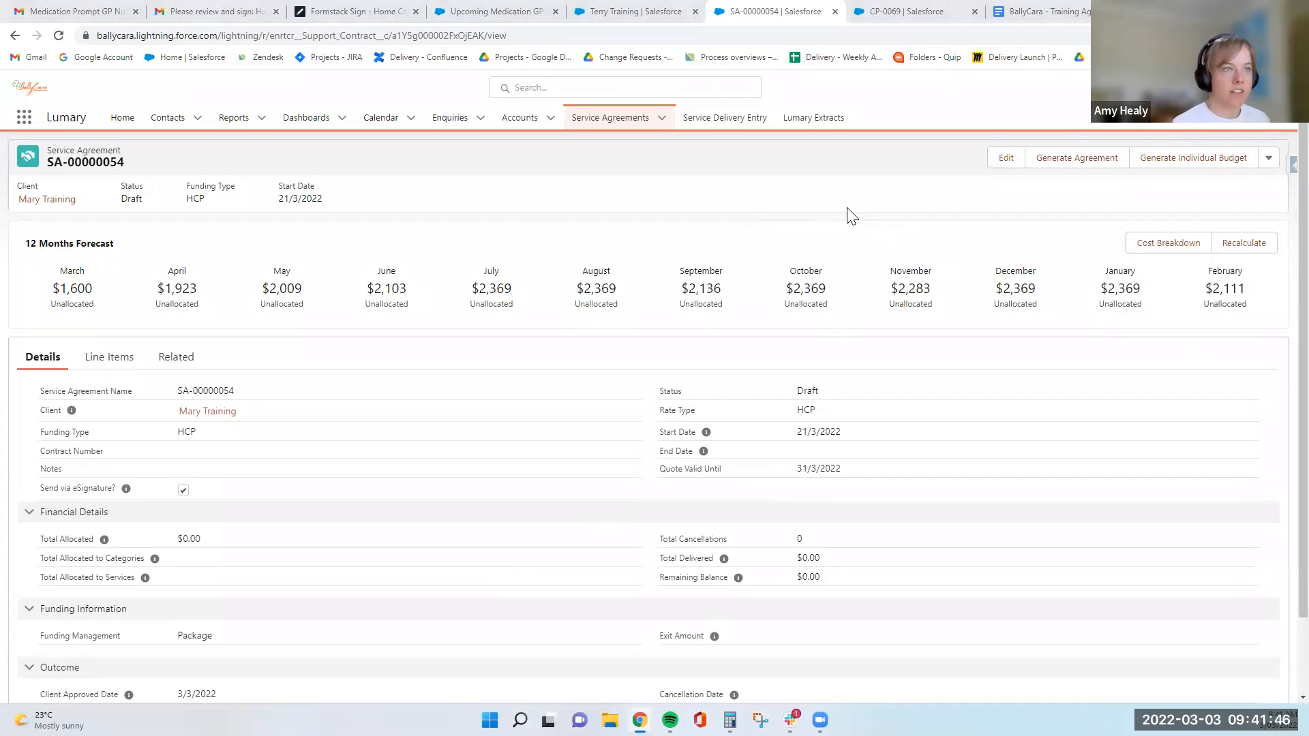
- Change the draft agreement's package level to HCP Level 3
{"action": "left_click", "coordinate": [1267, 162]}
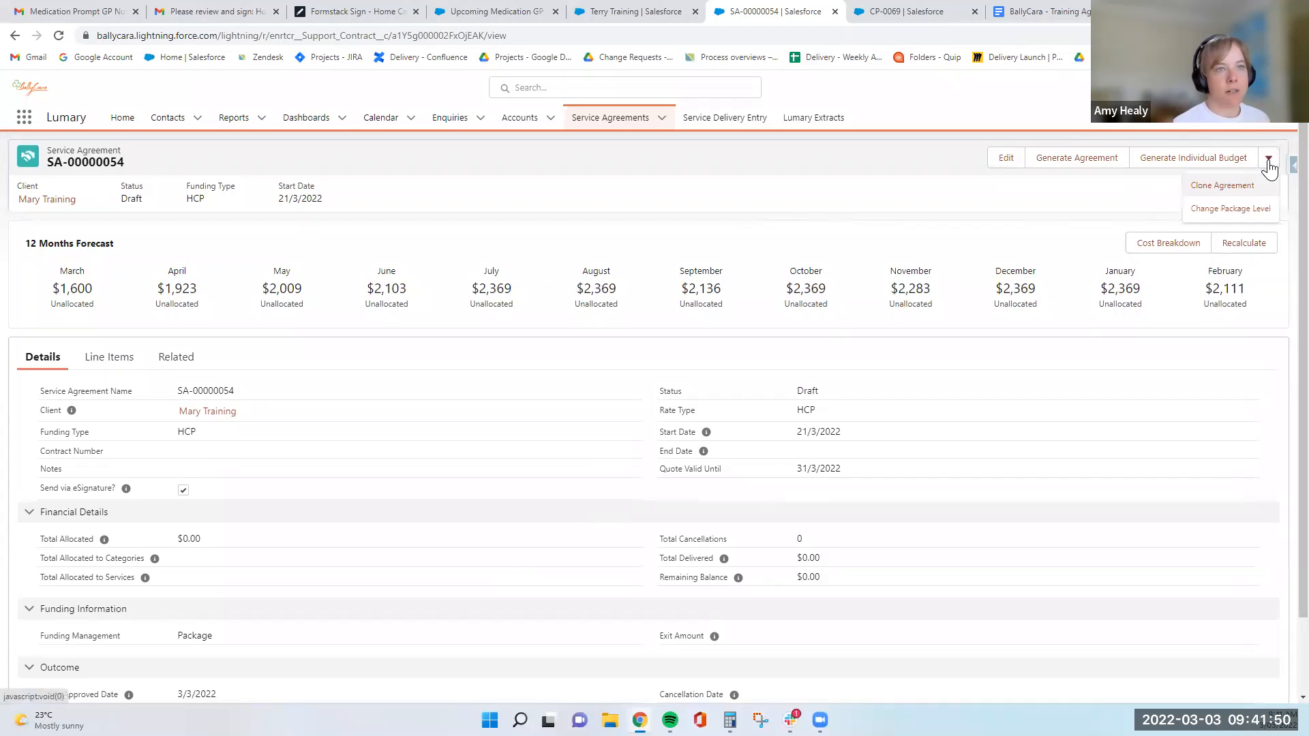
{"action": "left_click", "coordinate": [1228, 210]}
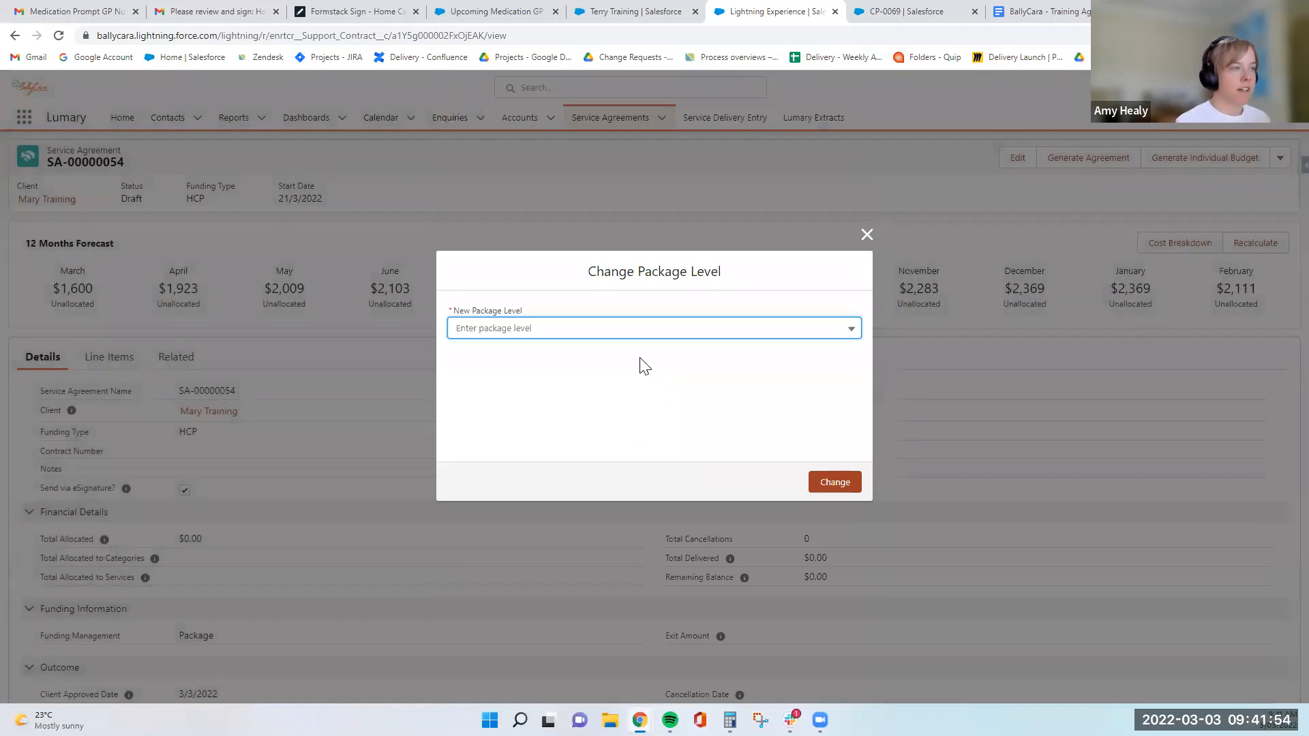
{"action": "left_click", "coordinate": [625, 331]}
{"action": "left_click", "coordinate": [620, 402]}
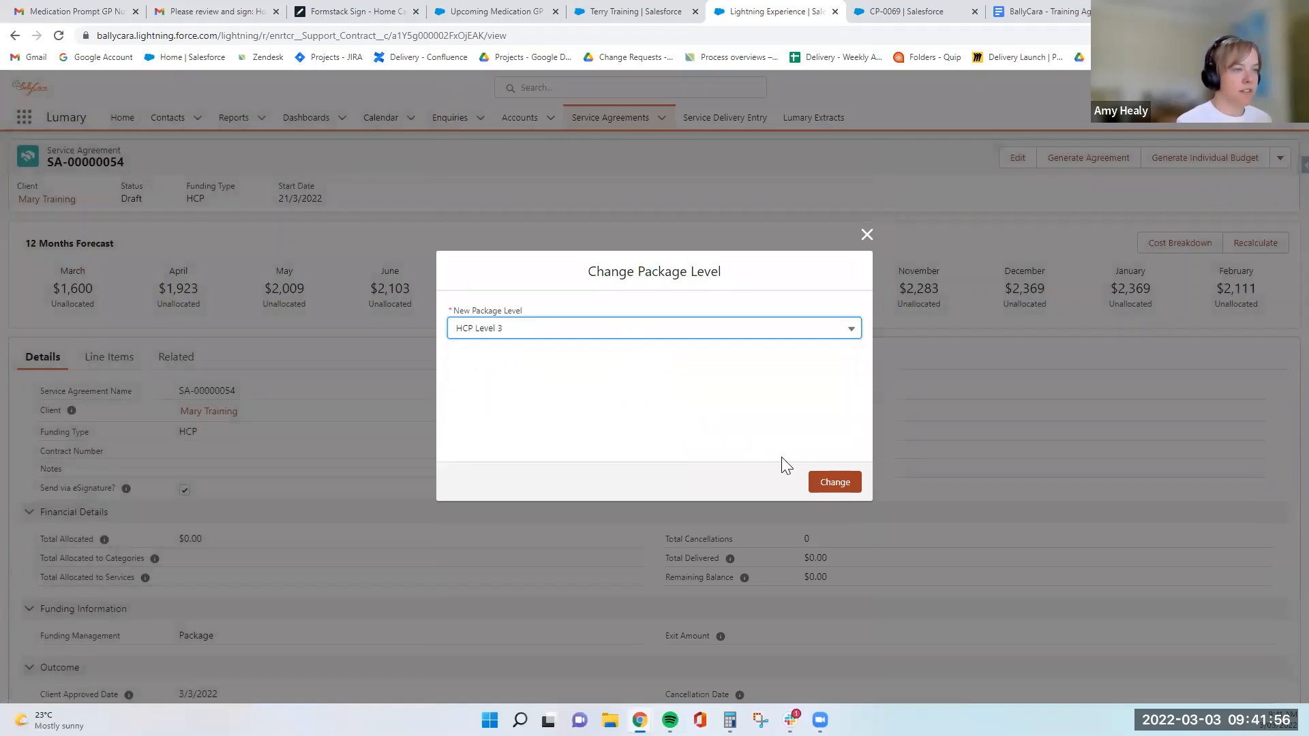
{"action": "left_click", "coordinate": [833, 484]}
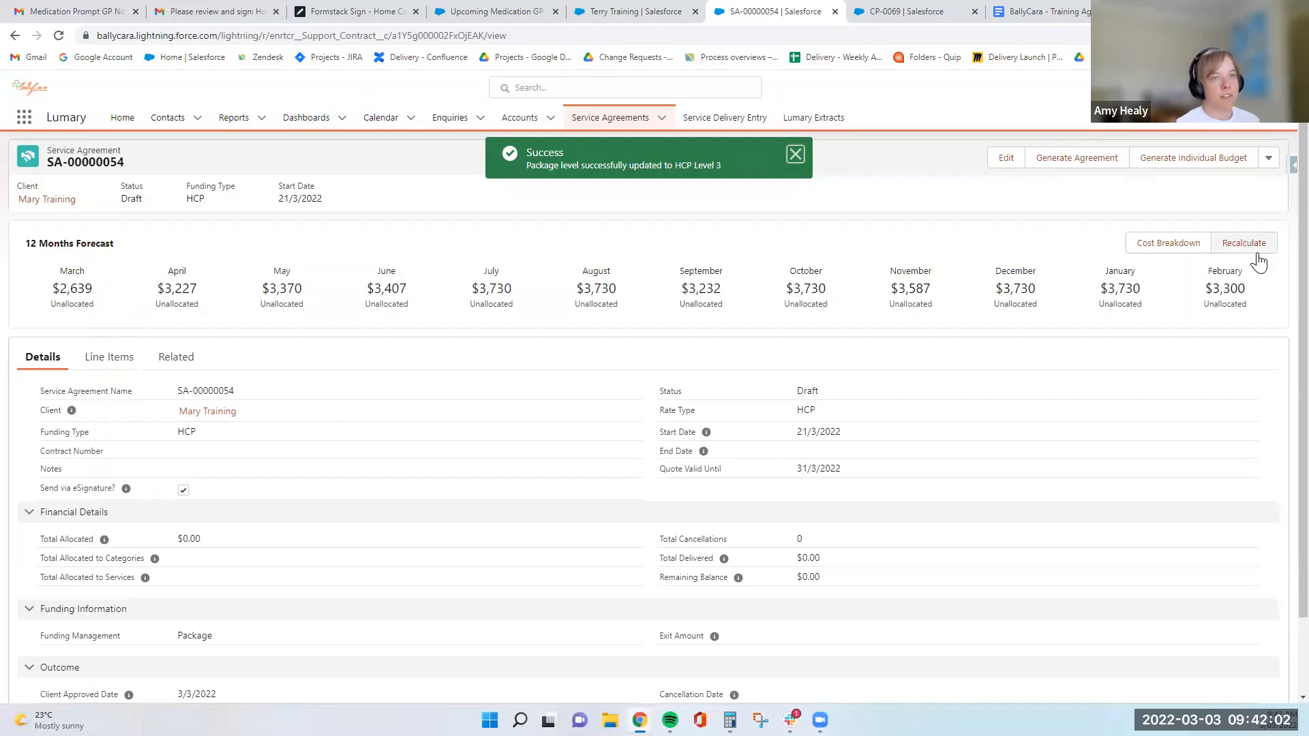
- Show the 12-month forecast's cost breakdown and review the draft agreement's line items and related records
{"action": "left_click", "coordinate": [1168, 245]}
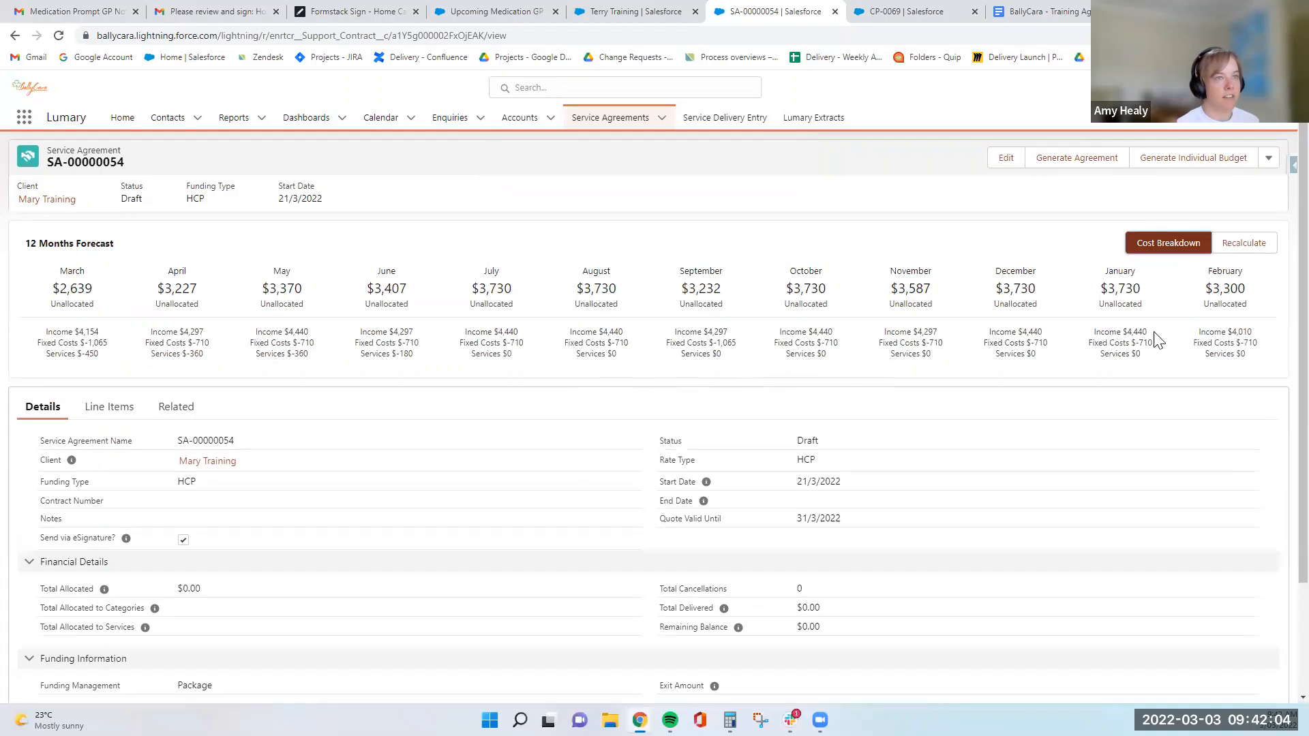
{"action": "left_click", "coordinate": [109, 409]}
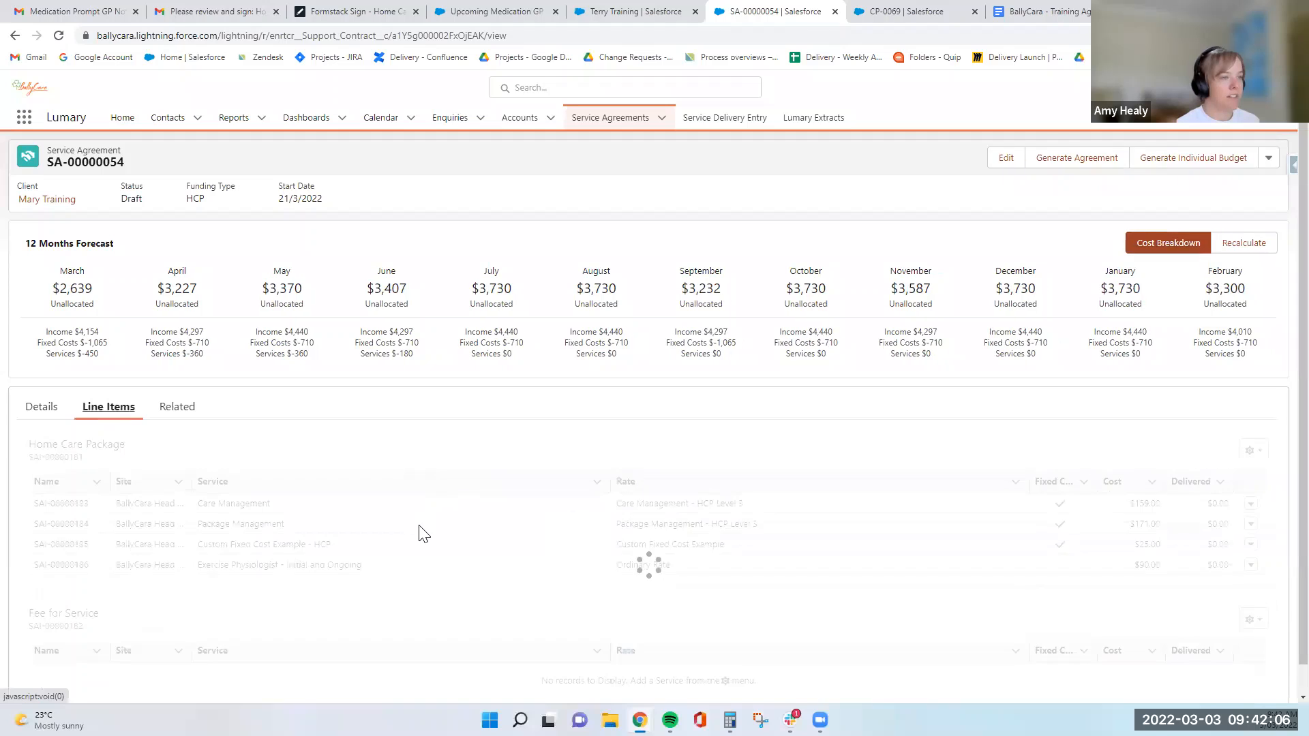
{"action": "left_click", "coordinate": [176, 407]}
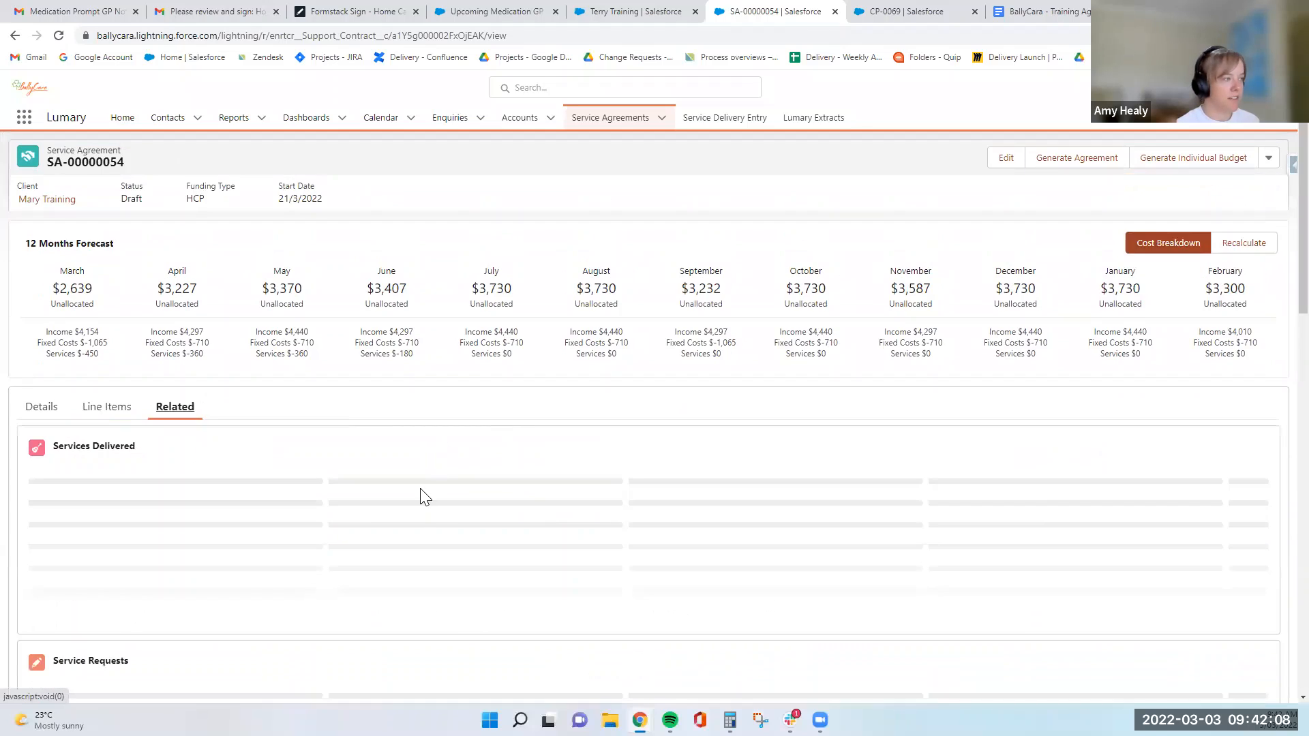
{"action": "scroll", "coordinate": [420, 489], "scroll_direction": "down", "scroll_amount": 2}
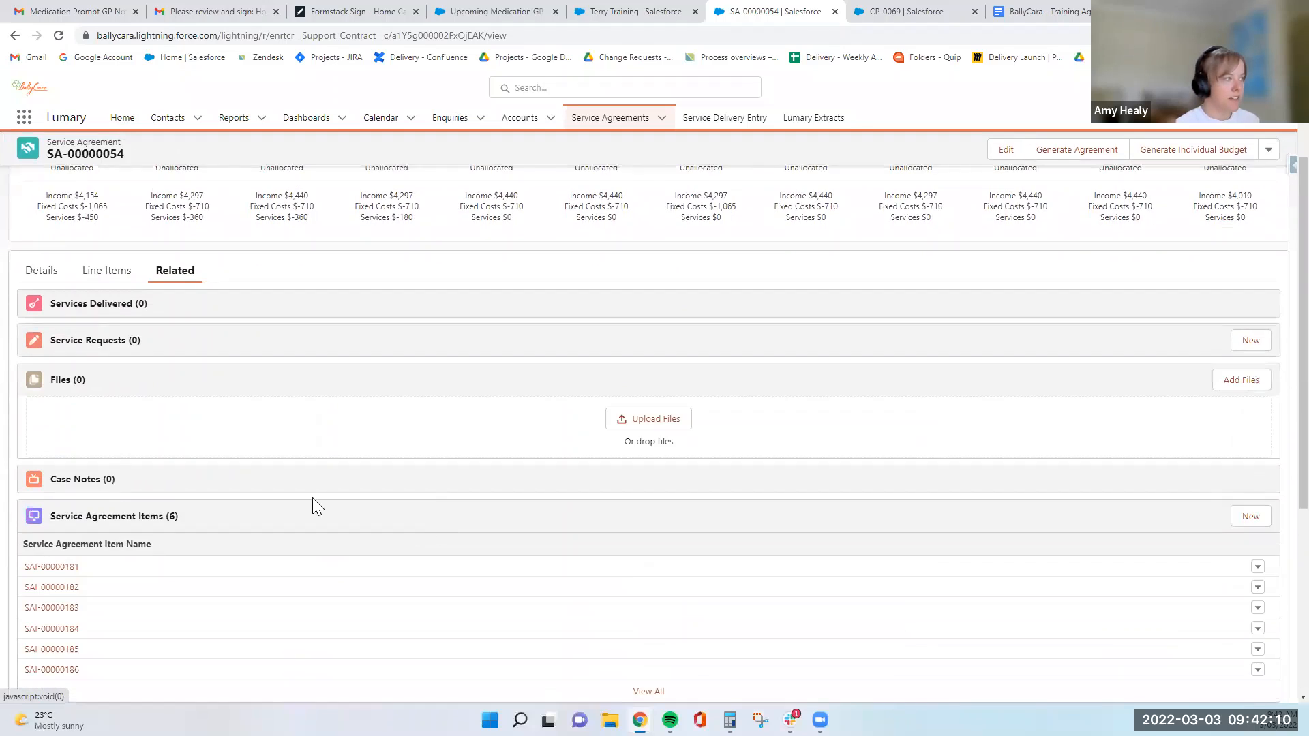
{"action": "scroll", "coordinate": [312, 498], "scroll_direction": "down", "scroll_amount": 3}
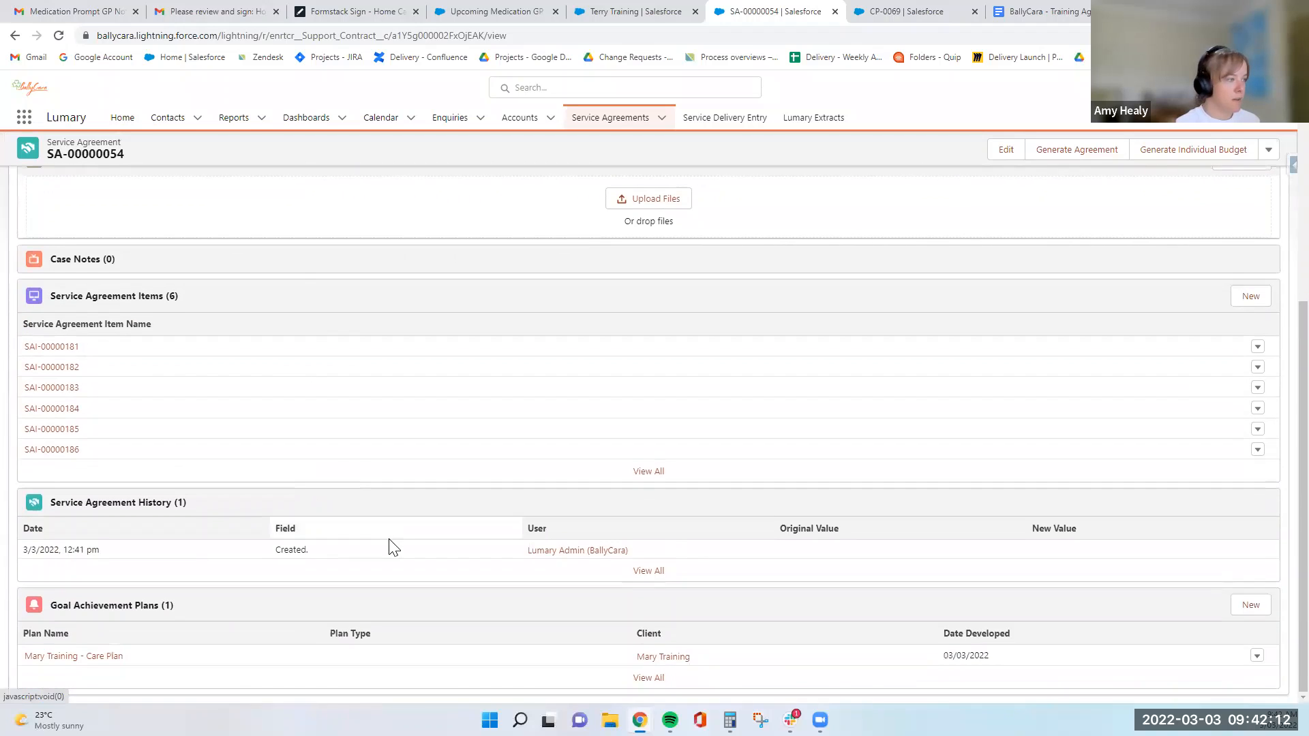
{"action": "scroll", "coordinate": [391, 542], "scroll_direction": "up", "scroll_amount": 5}
{"action": "left_click", "coordinate": [111, 393]}
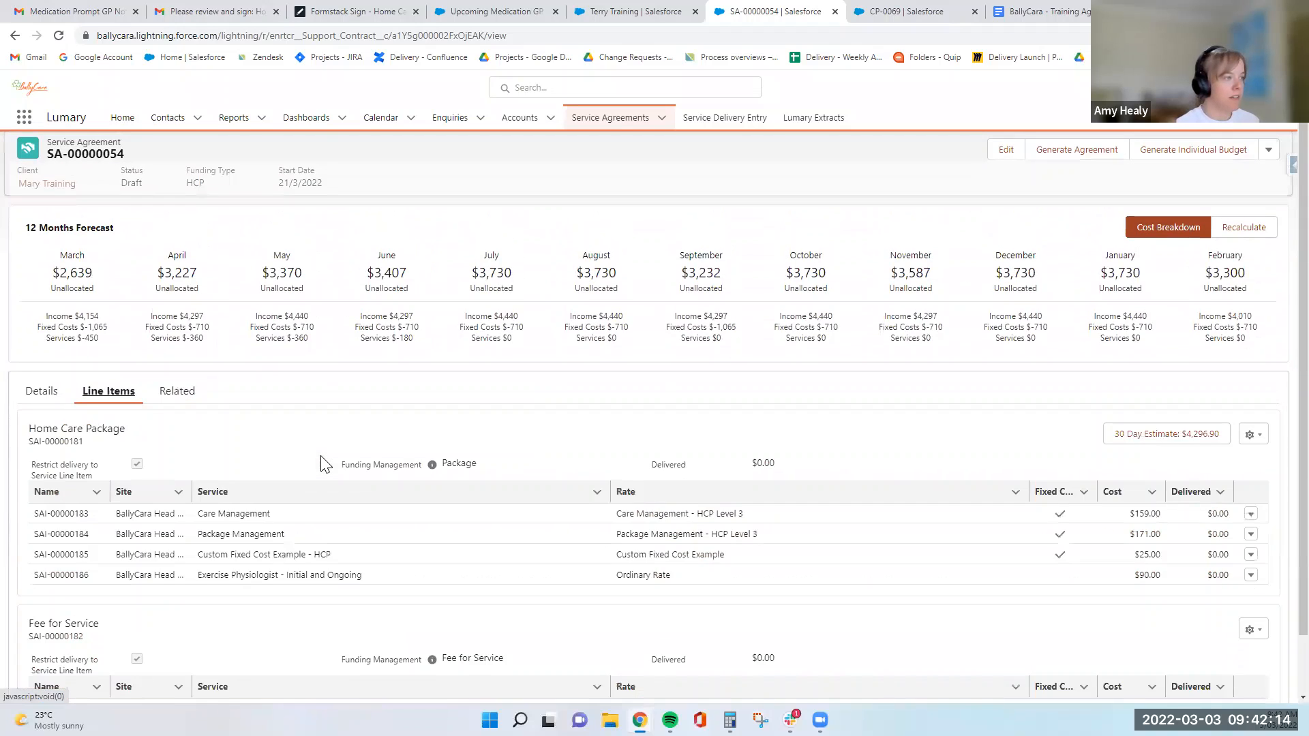
{"action": "scroll", "coordinate": [326, 465], "scroll_direction": "down", "scroll_amount": 1}
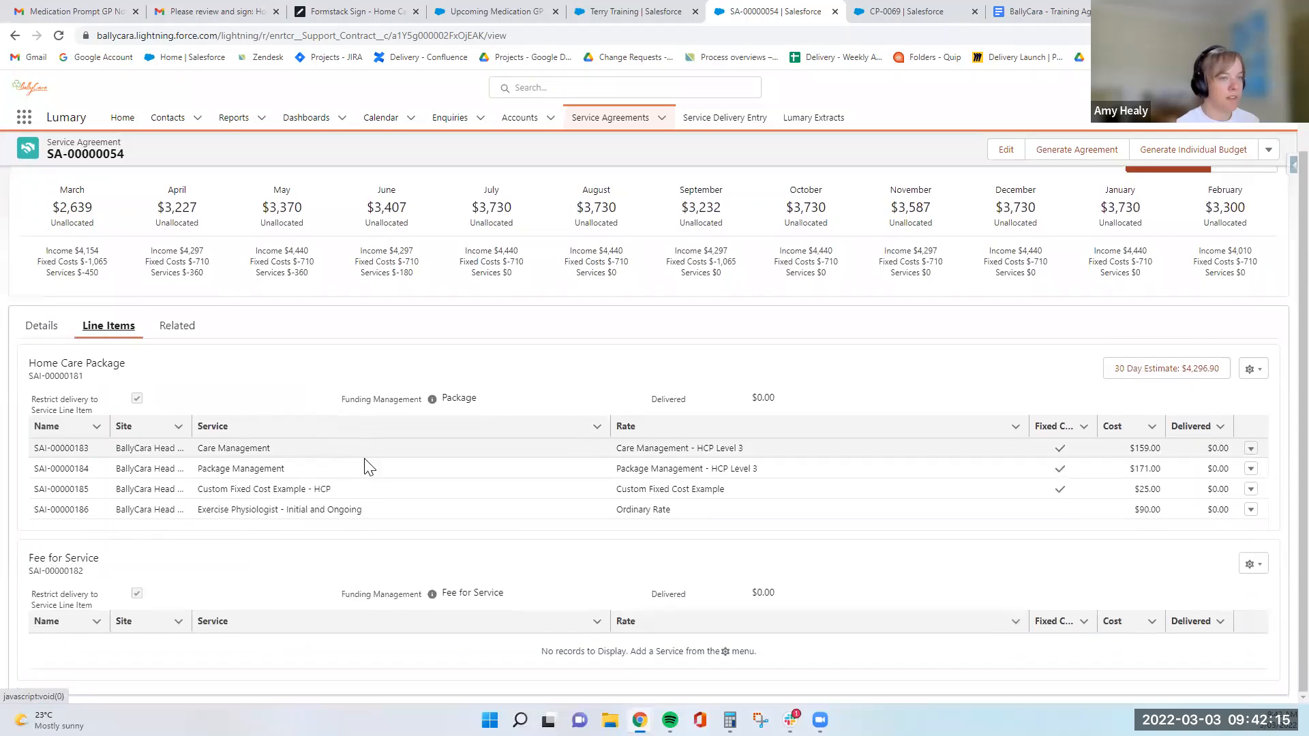
- Recheck the draft agreement's details and its related files, agreement items, history and goal achievement plans
{"action": "left_click", "coordinate": [32, 334]}
{"action": "scroll", "coordinate": [204, 436], "scroll_direction": "down", "scroll_amount": 1}
{"action": "left_click", "coordinate": [170, 273]}
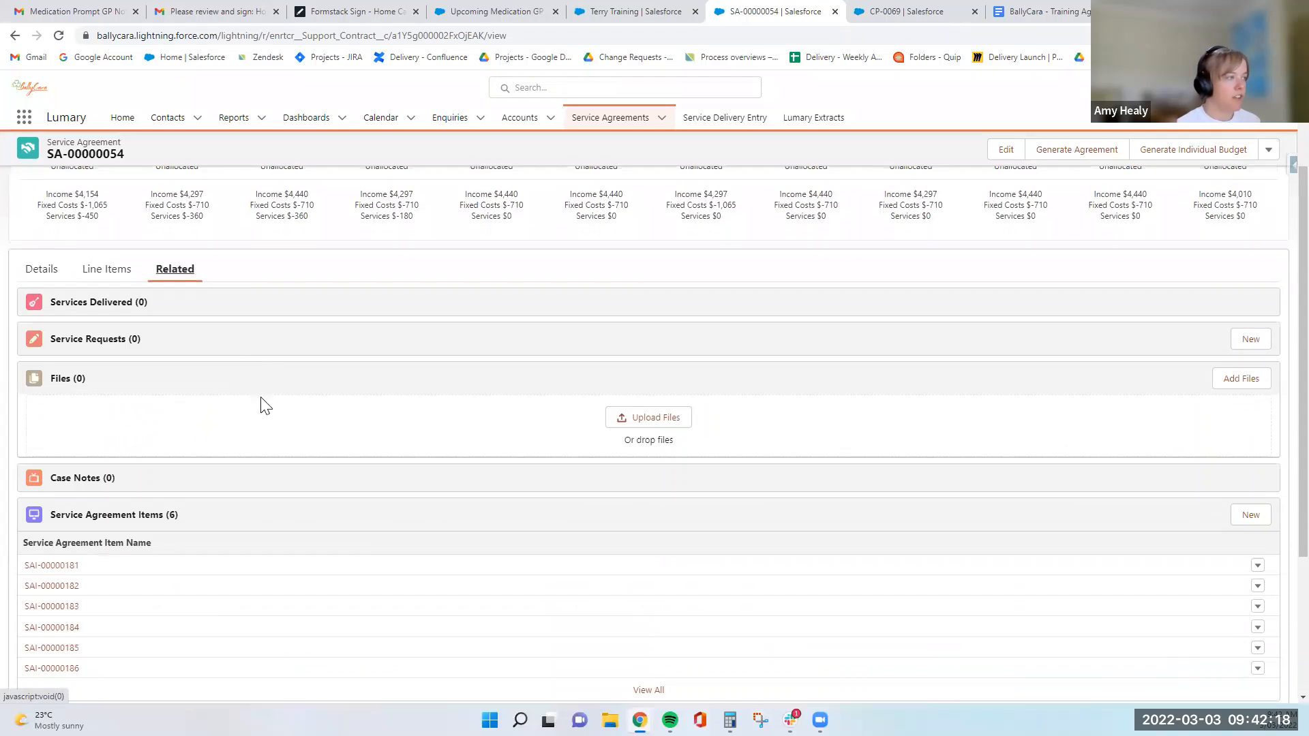
{"action": "scroll", "coordinate": [273, 423], "scroll_direction": "down", "scroll_amount": 3}
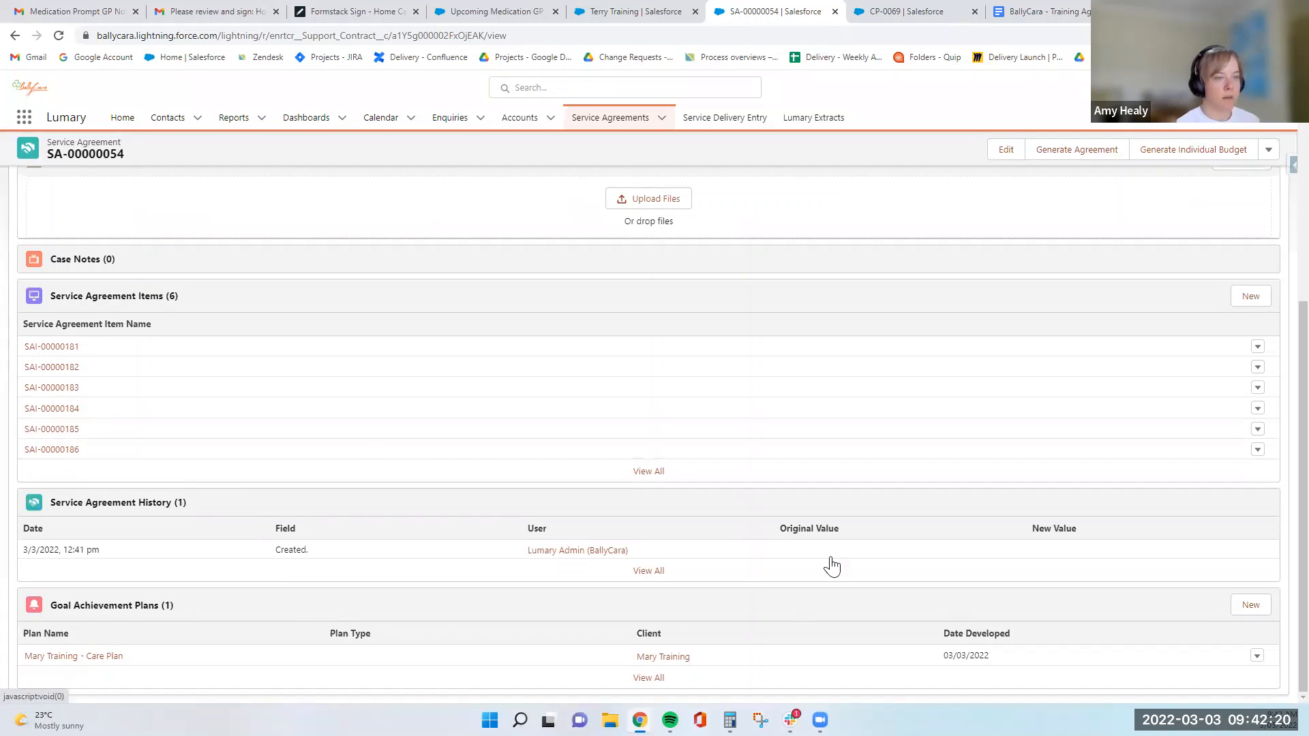
{"action": "scroll", "coordinate": [196, 333], "scroll_direction": "up", "scroll_amount": 10}
{"action": "scroll", "coordinate": [450, 450], "scroll_direction": "down", "scroll_amount": 10}
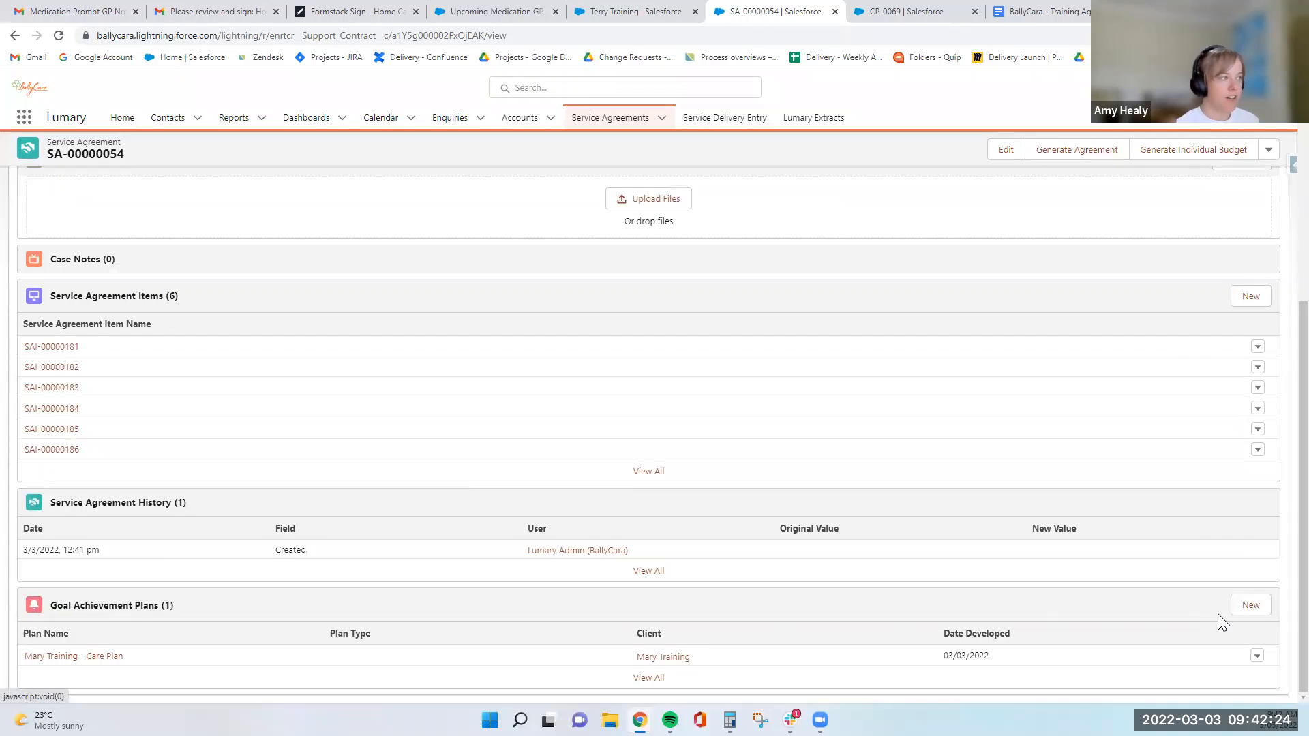
{"action": "scroll", "coordinate": [927, 548], "scroll_direction": "up", "scroll_amount": 5}
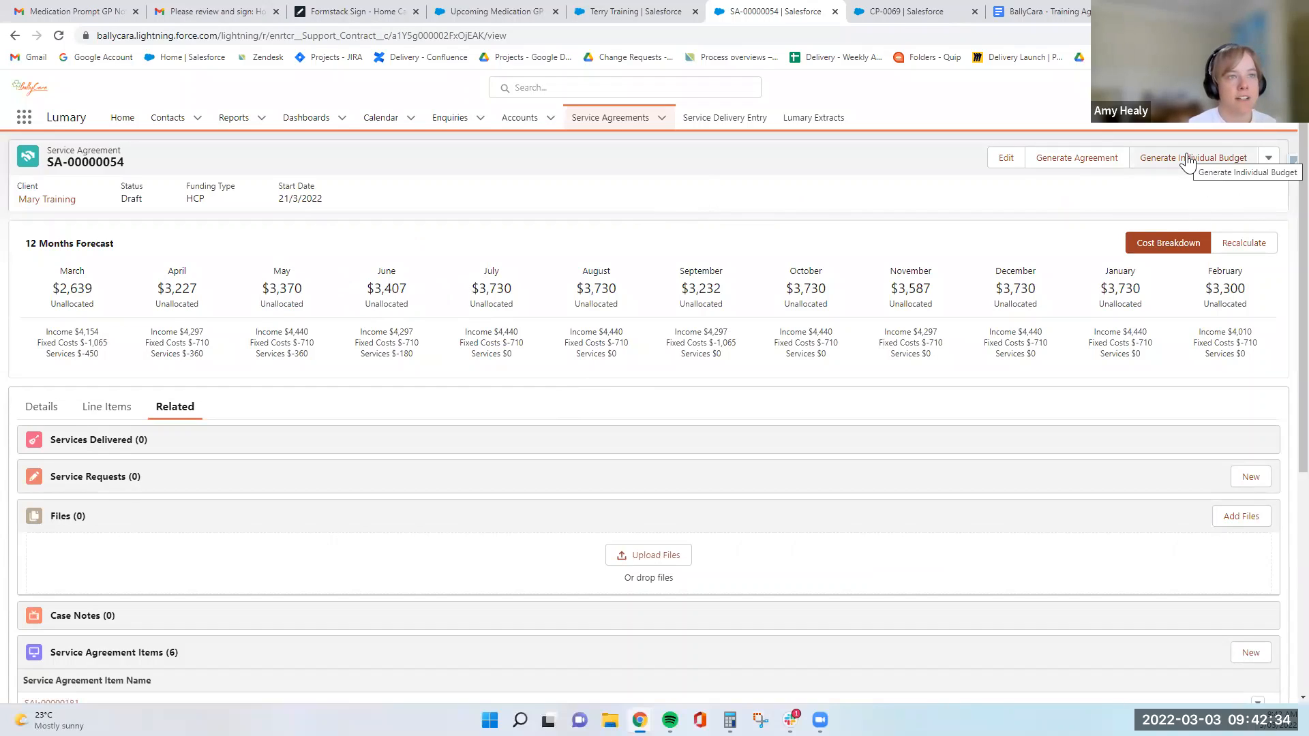
- Generate a preview of the Service Agreement (HCP) document, open the downloaded PDF and read its Agreement Details
{"action": "left_click", "coordinate": [1100, 160]}
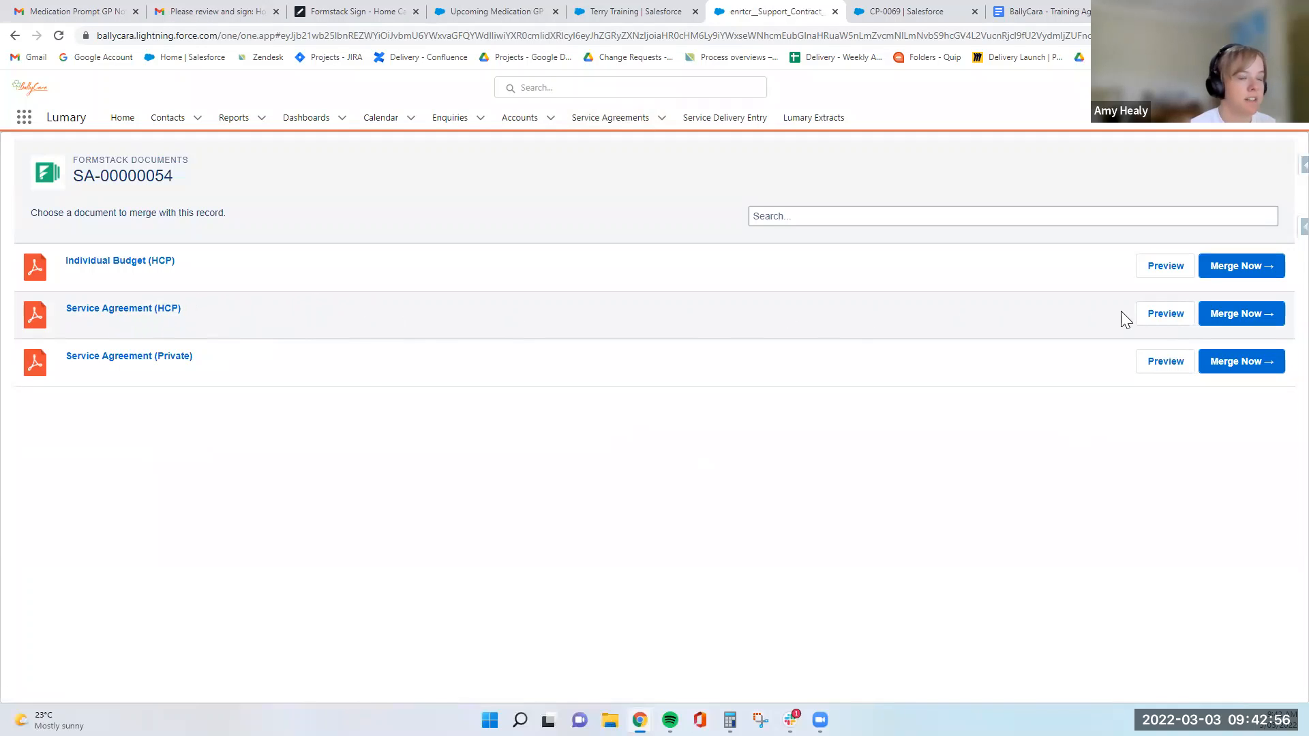
{"action": "left_click", "coordinate": [1150, 316]}
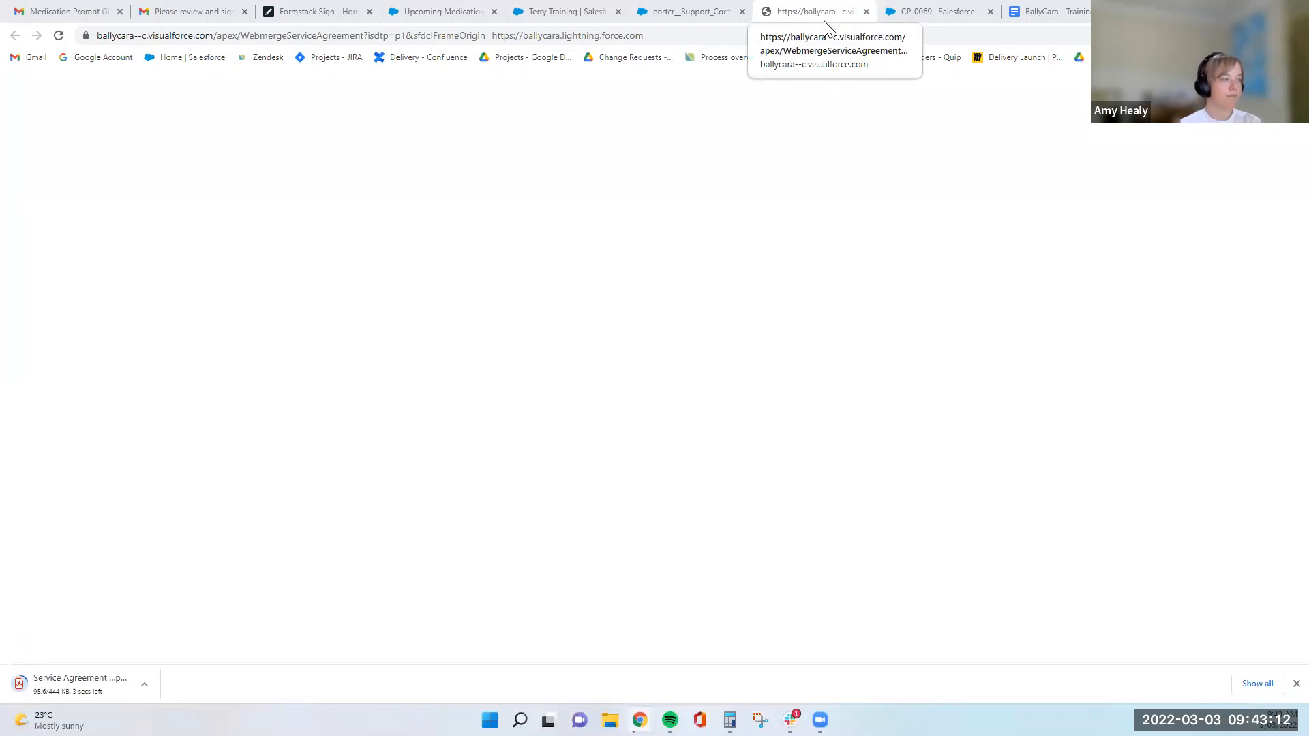
{"action": "left_click", "coordinate": [143, 676]}
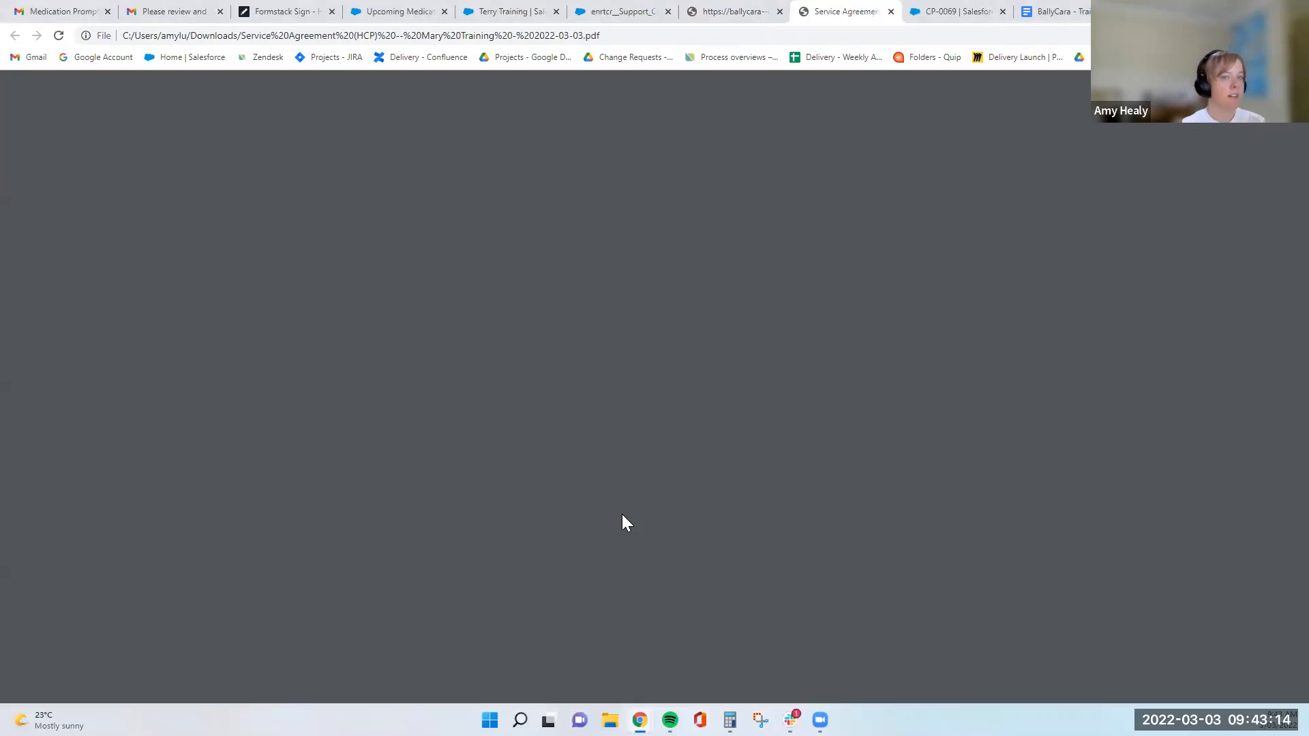
{"action": "scroll", "coordinate": [793, 413], "scroll_direction": "down", "scroll_amount": 6}
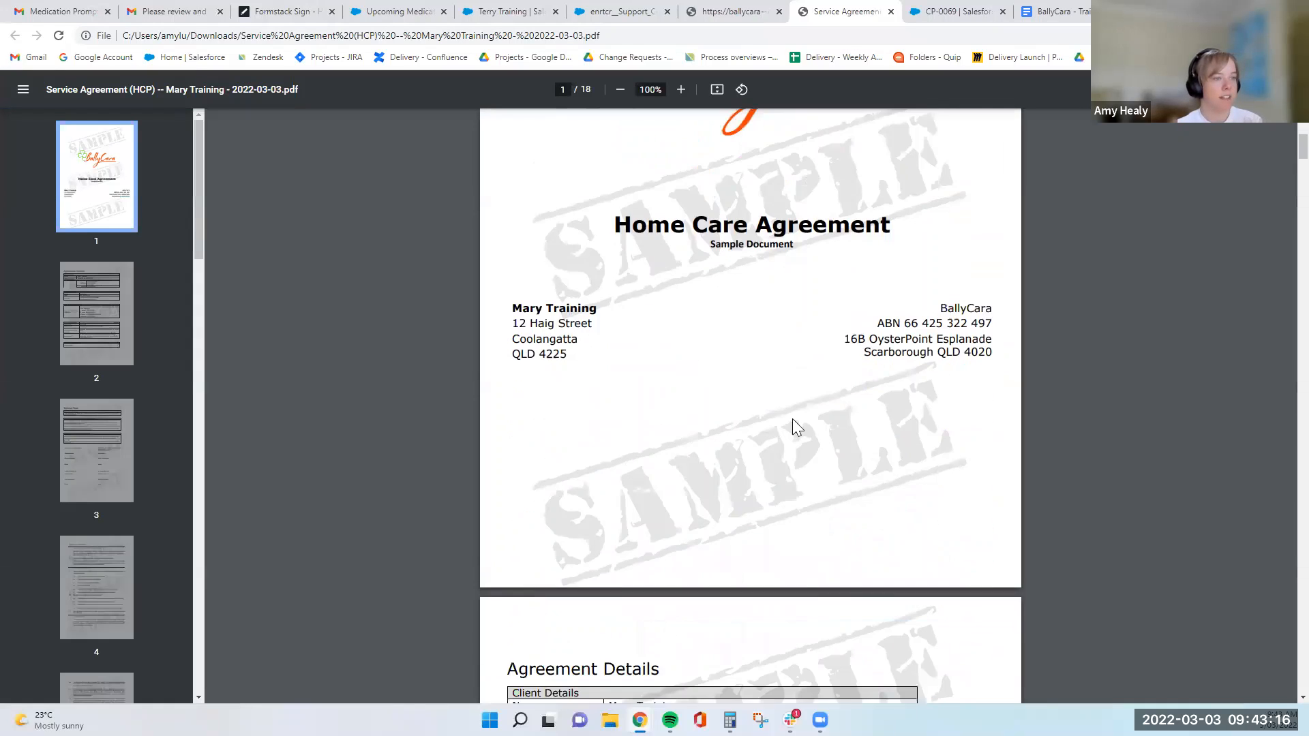
{"action": "scroll", "coordinate": [747, 434], "scroll_direction": "down", "scroll_amount": 3}
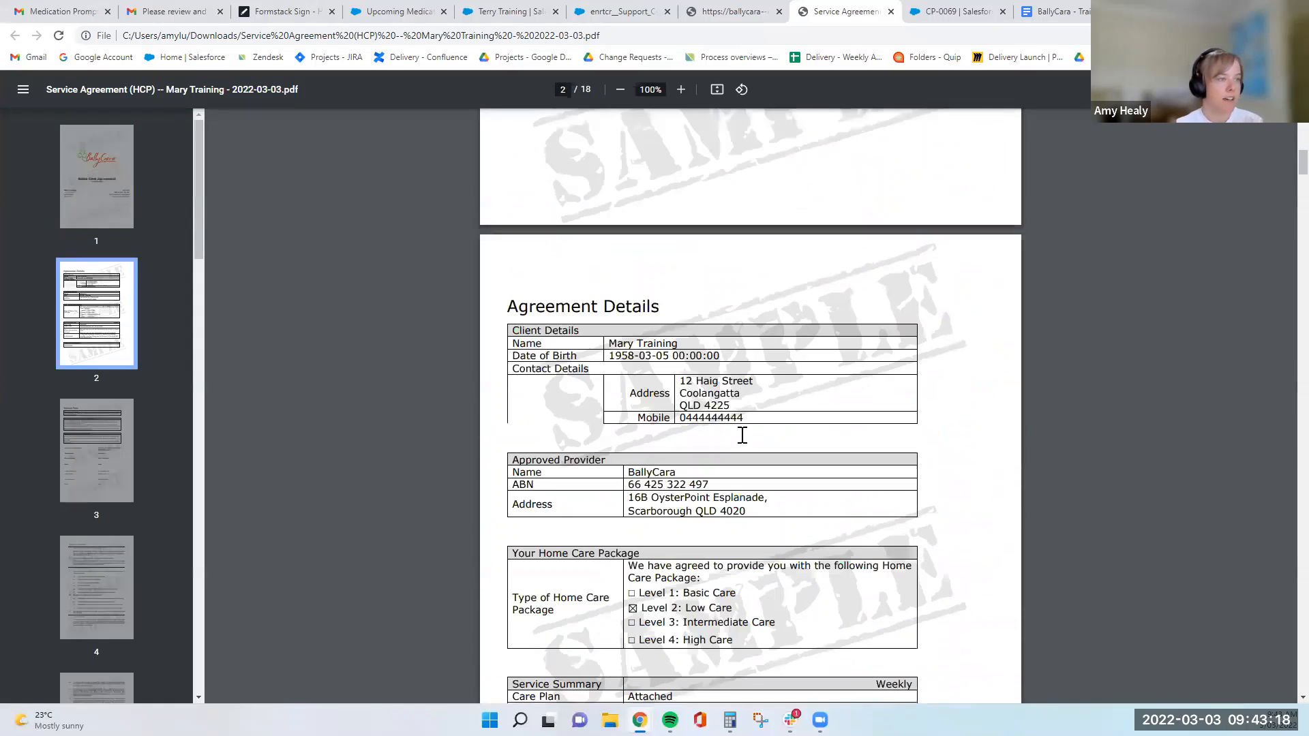
{"action": "scroll", "coordinate": [742, 434], "scroll_direction": "down", "scroll_amount": 2}
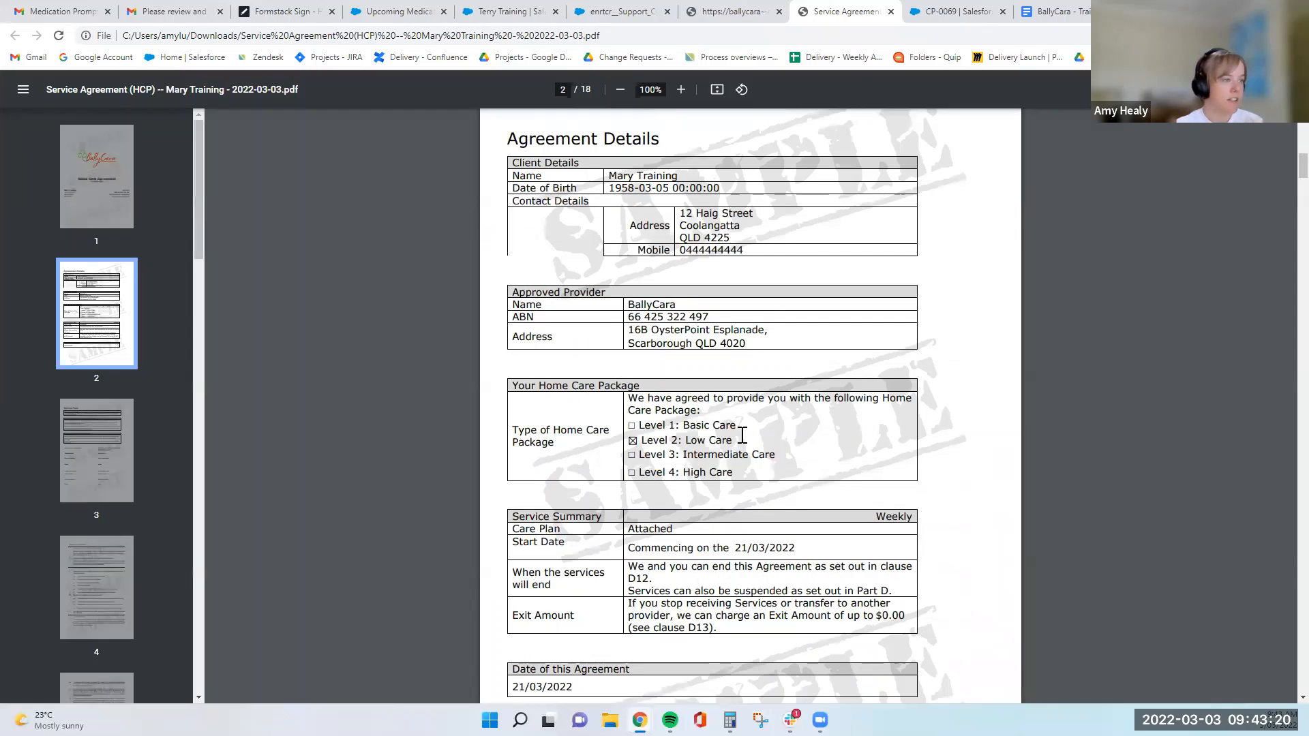
- Read the rest of the agreement PDF's Agreement Details and its Signing Page, including the package type and service summary
{"action": "scroll", "coordinate": [742, 435], "scroll_direction": "down", "scroll_amount": 5}
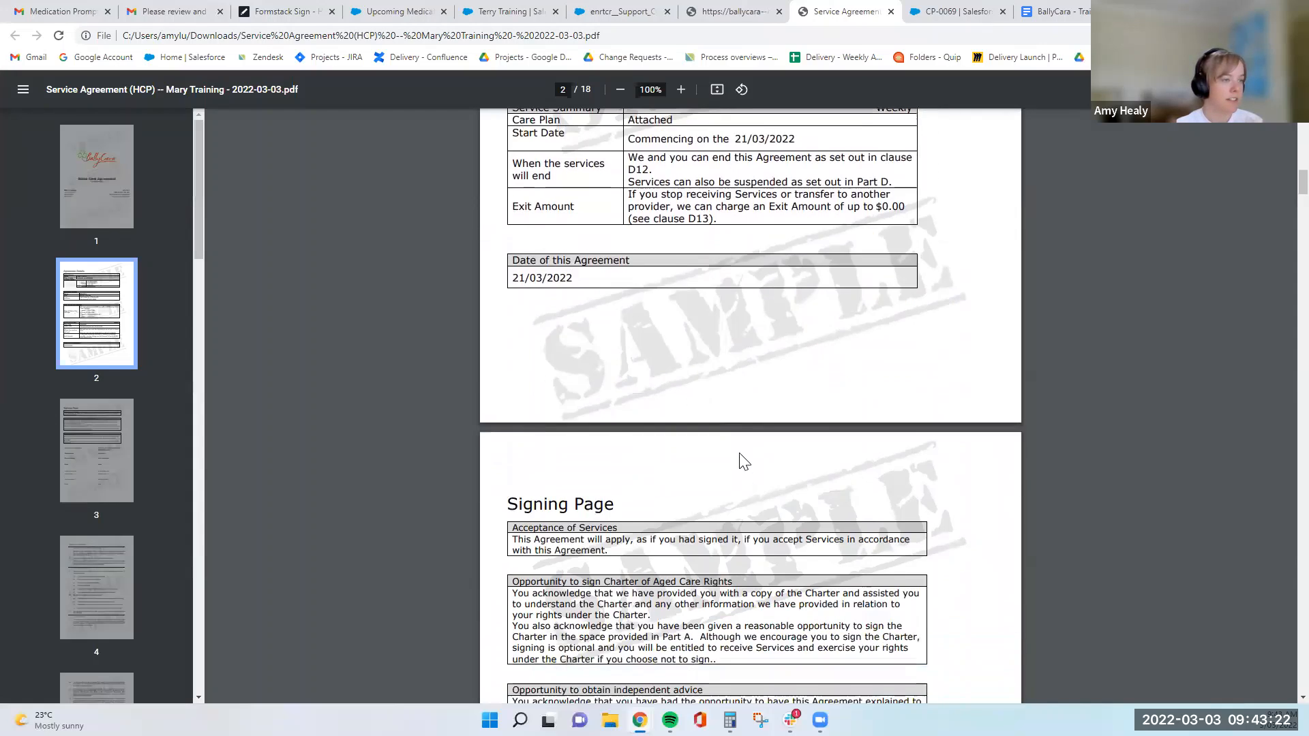
{"action": "scroll", "coordinate": [741, 455], "scroll_direction": "down", "scroll_amount": 5}
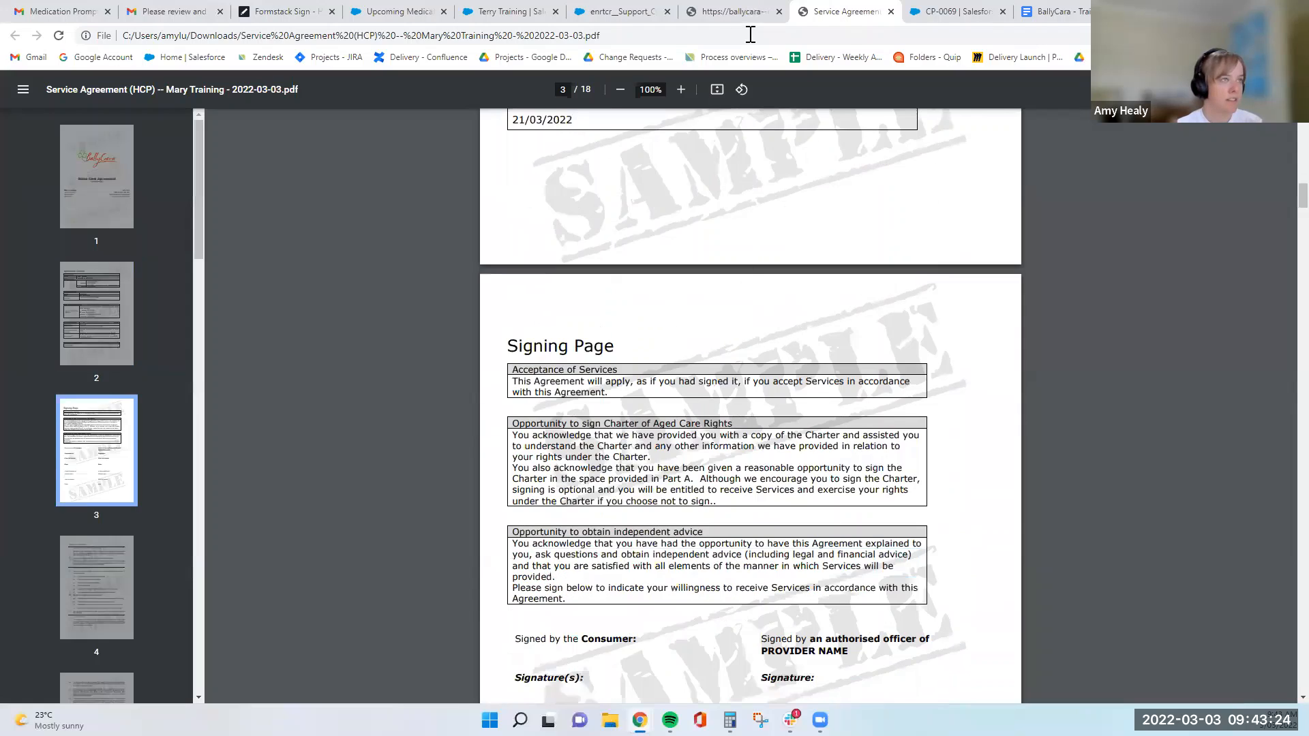
{"action": "scroll", "coordinate": [729, 254], "scroll_direction": "down", "scroll_amount": 1}
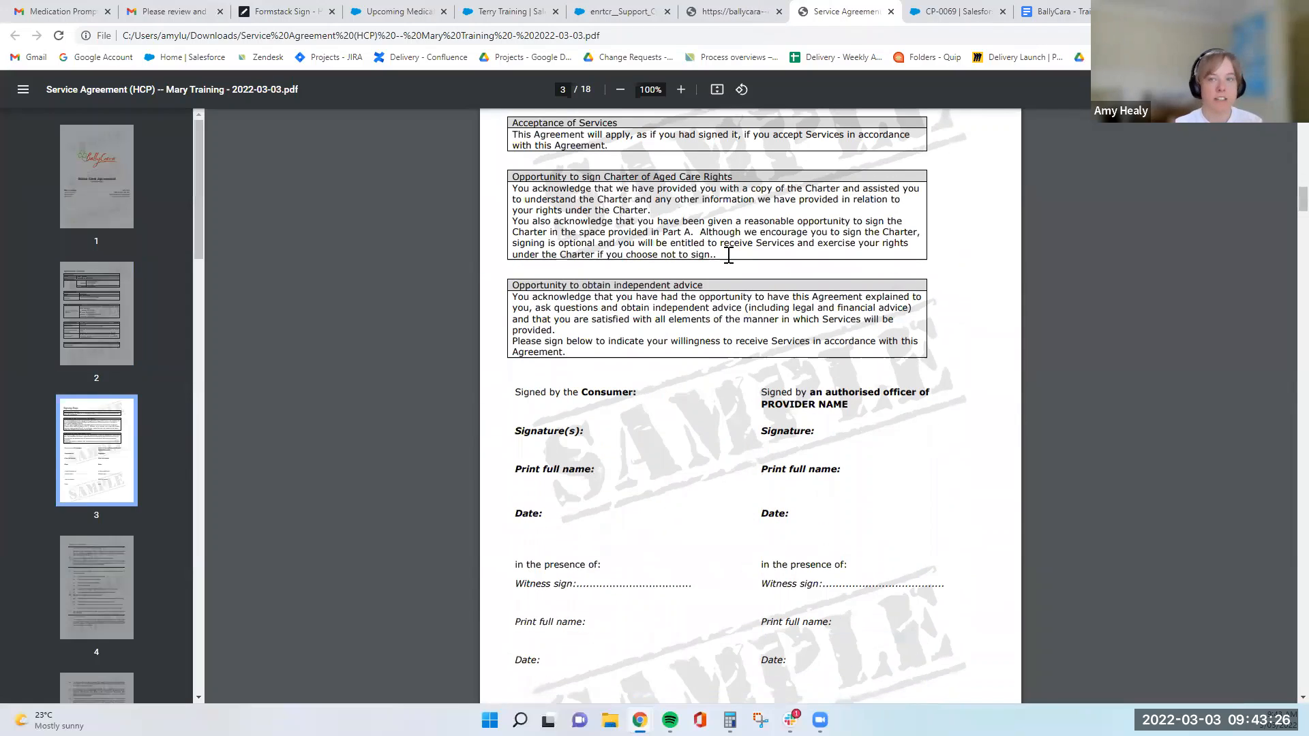
{"action": "scroll", "coordinate": [703, 242], "scroll_direction": "up", "scroll_amount": 1}
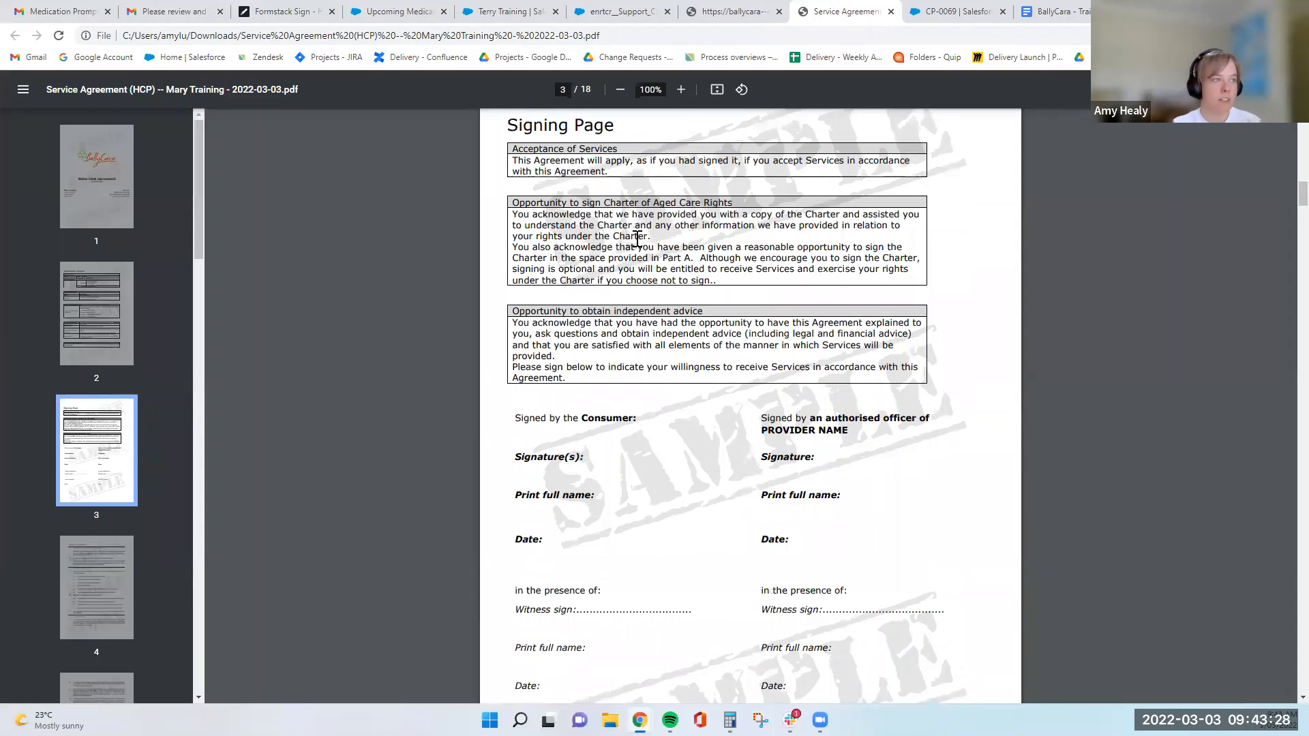
{"action": "scroll", "coordinate": [637, 239], "scroll_direction": "up", "scroll_amount": 5}
{"action": "scroll", "coordinate": [713, 240], "scroll_direction": "up", "scroll_amount": 3}
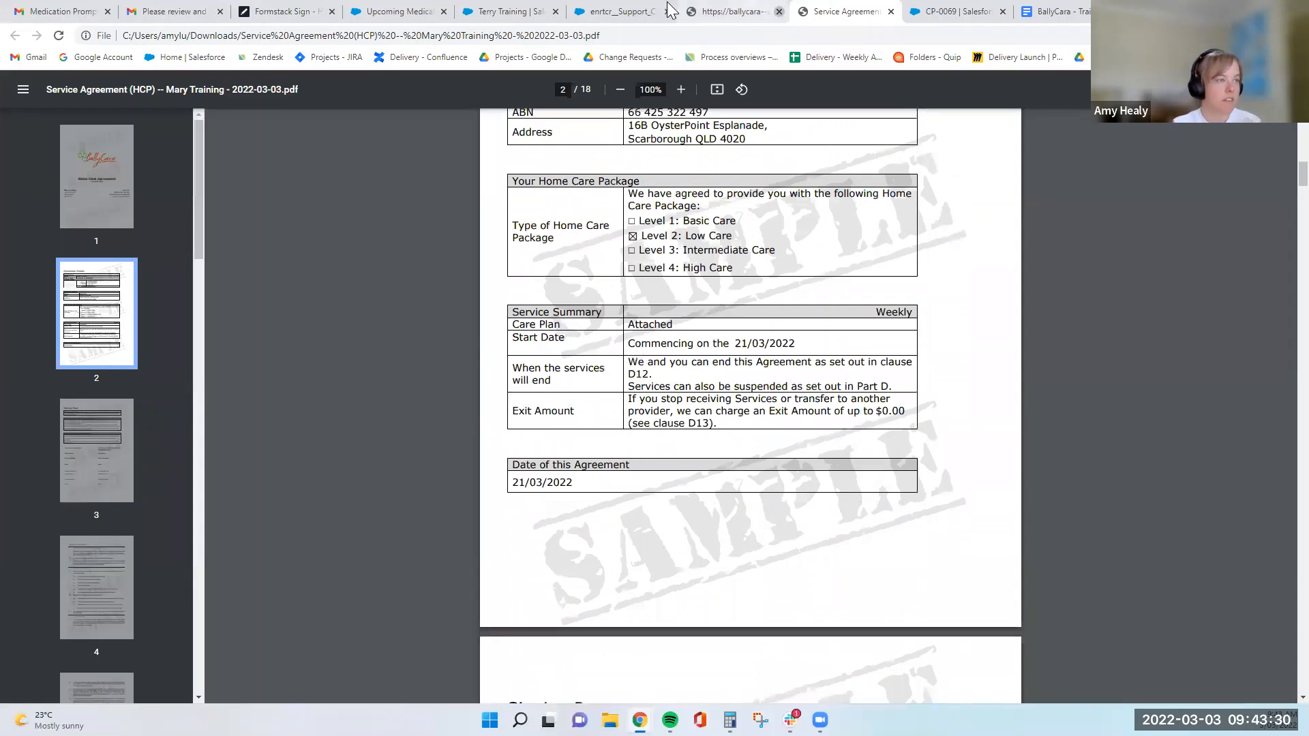
- Return from the document list to the cloned service agreement and check its line items and details
{"action": "left_click", "coordinate": [583, 11]}
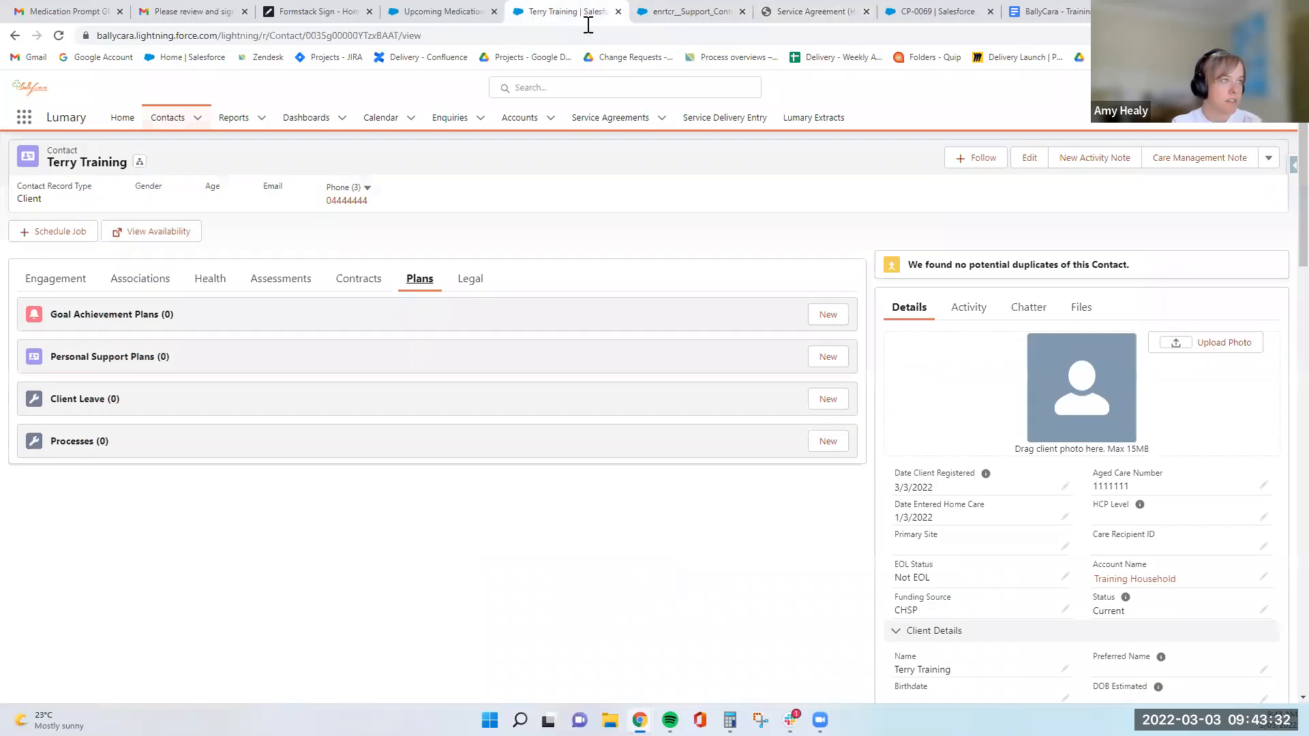
{"action": "left_click", "coordinate": [685, 12]}
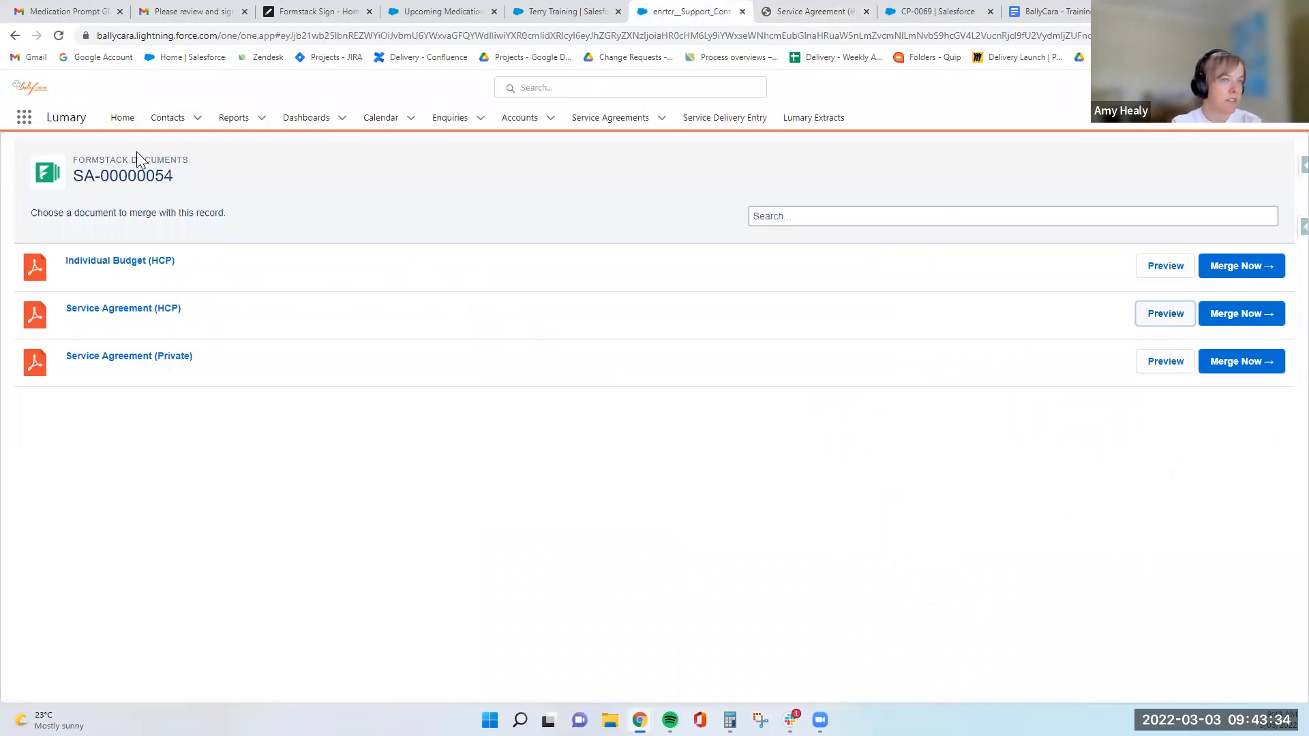
{"action": "left_click", "coordinate": [15, 36]}
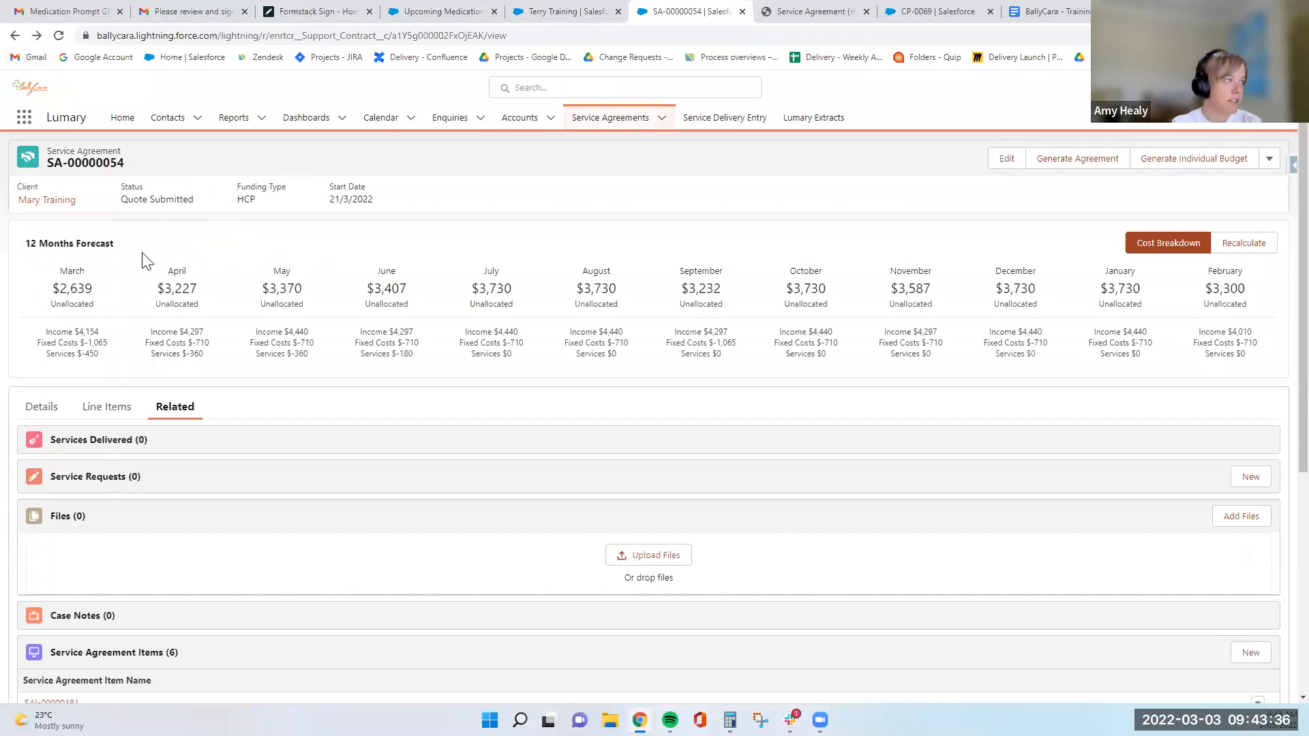
{"action": "left_click", "coordinate": [105, 408]}
{"action": "scroll", "coordinate": [247, 438], "scroll_direction": "down", "scroll_amount": 1}
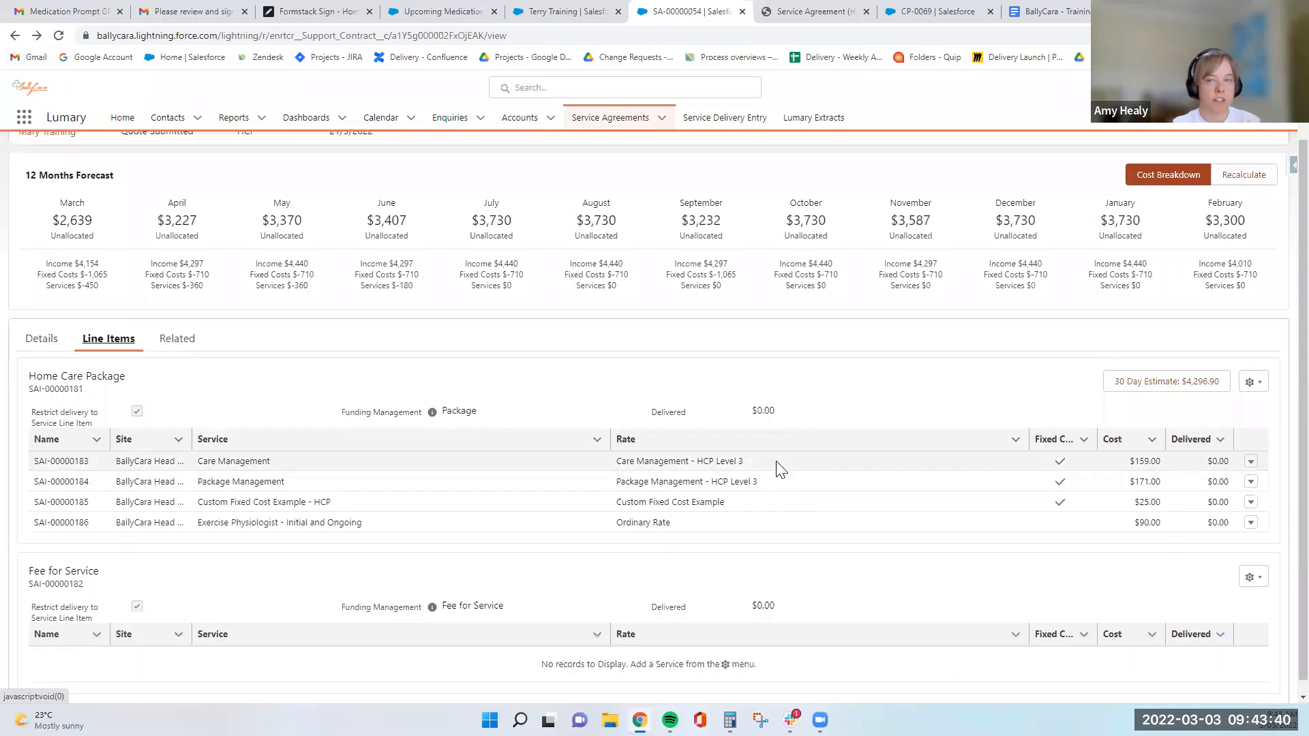
{"action": "left_click", "coordinate": [43, 340]}
{"action": "scroll", "coordinate": [266, 426], "scroll_direction": "down", "scroll_amount": 1}
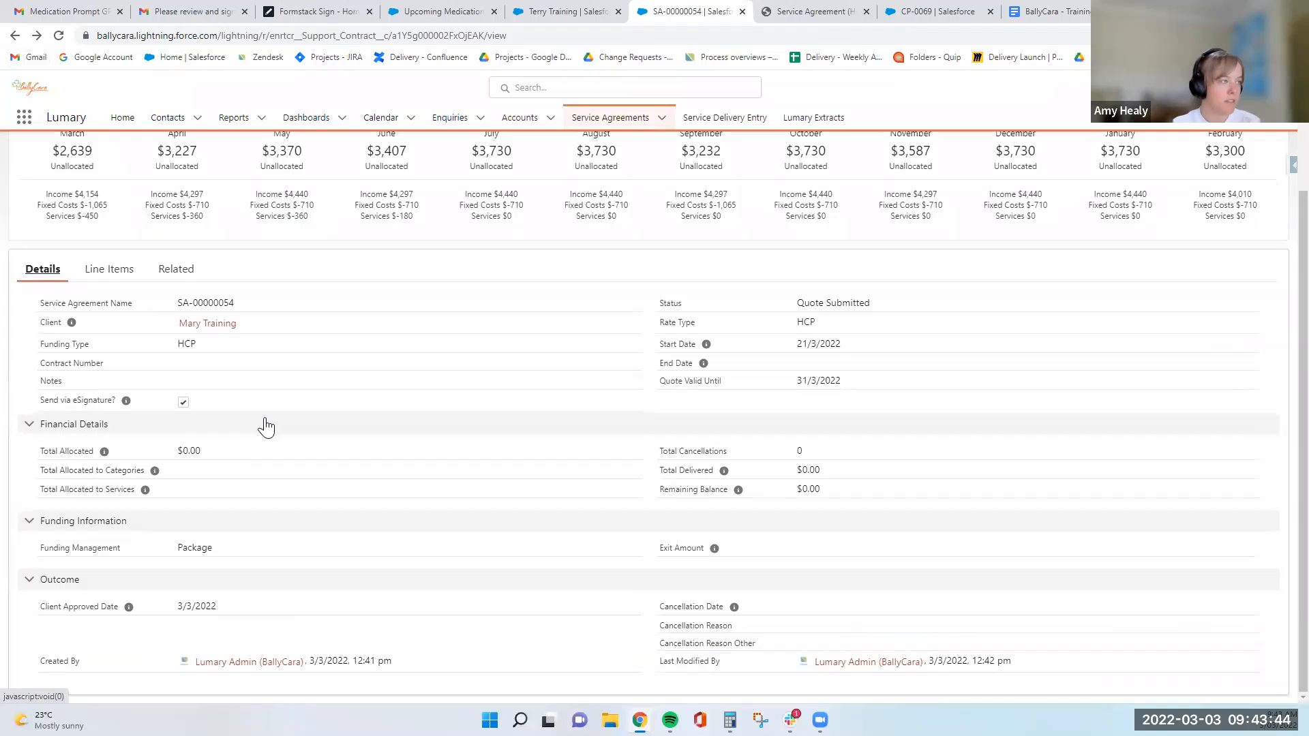
{"action": "scroll", "coordinate": [435, 458], "scroll_direction": "up", "scroll_amount": 2}
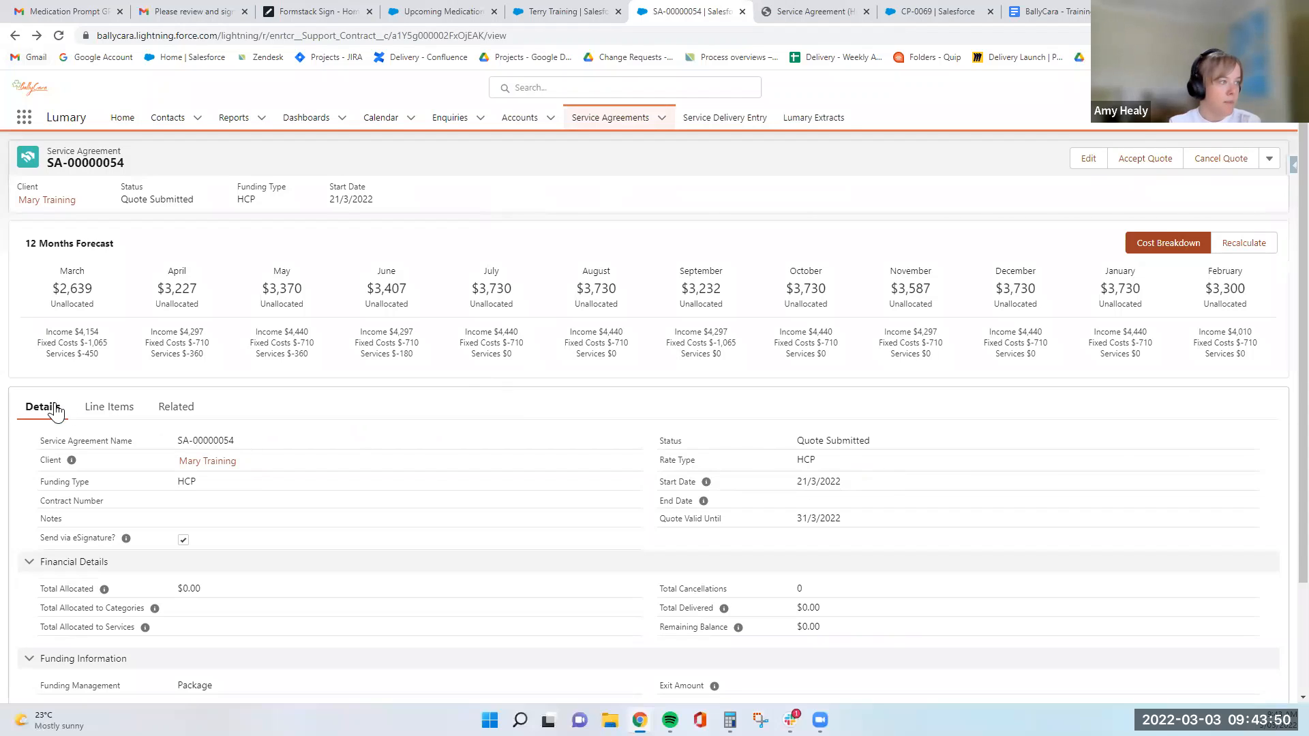
- Show the cloned service agreement's line items and accept its quote
{"action": "left_click", "coordinate": [123, 410]}
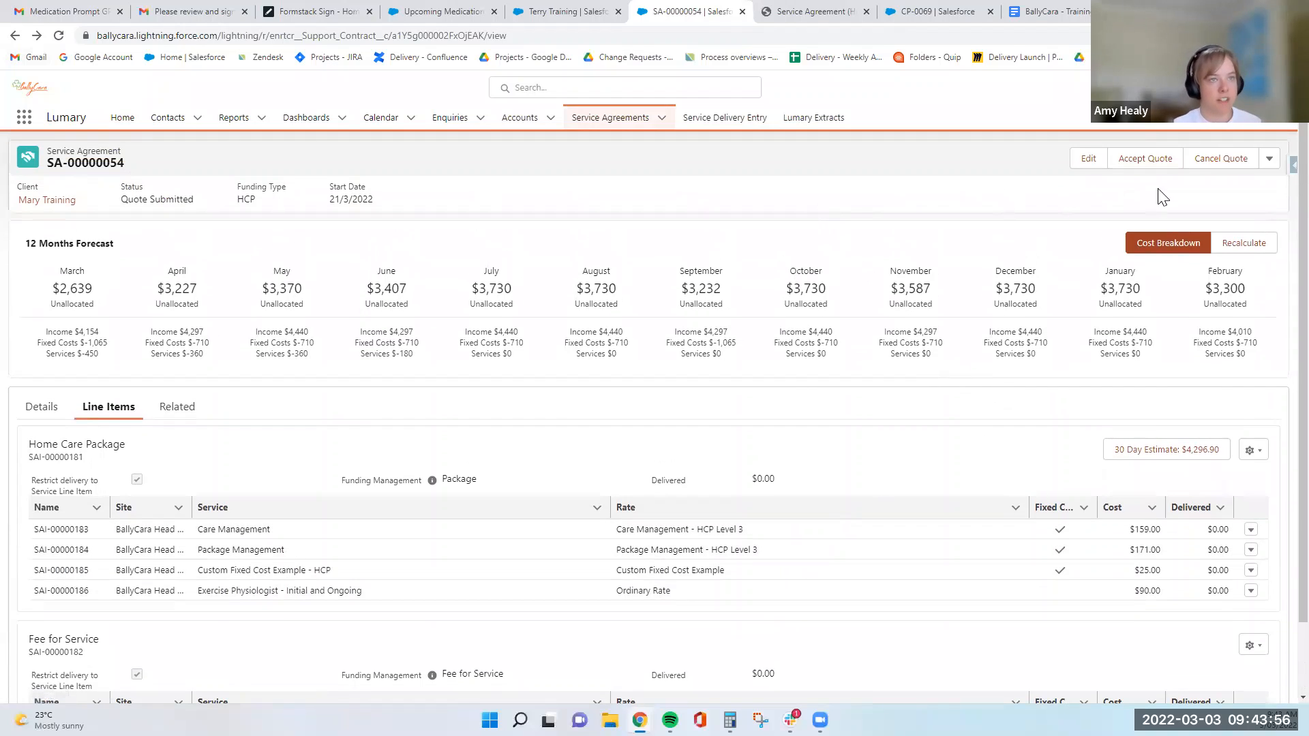
{"action": "left_click", "coordinate": [1149, 159]}
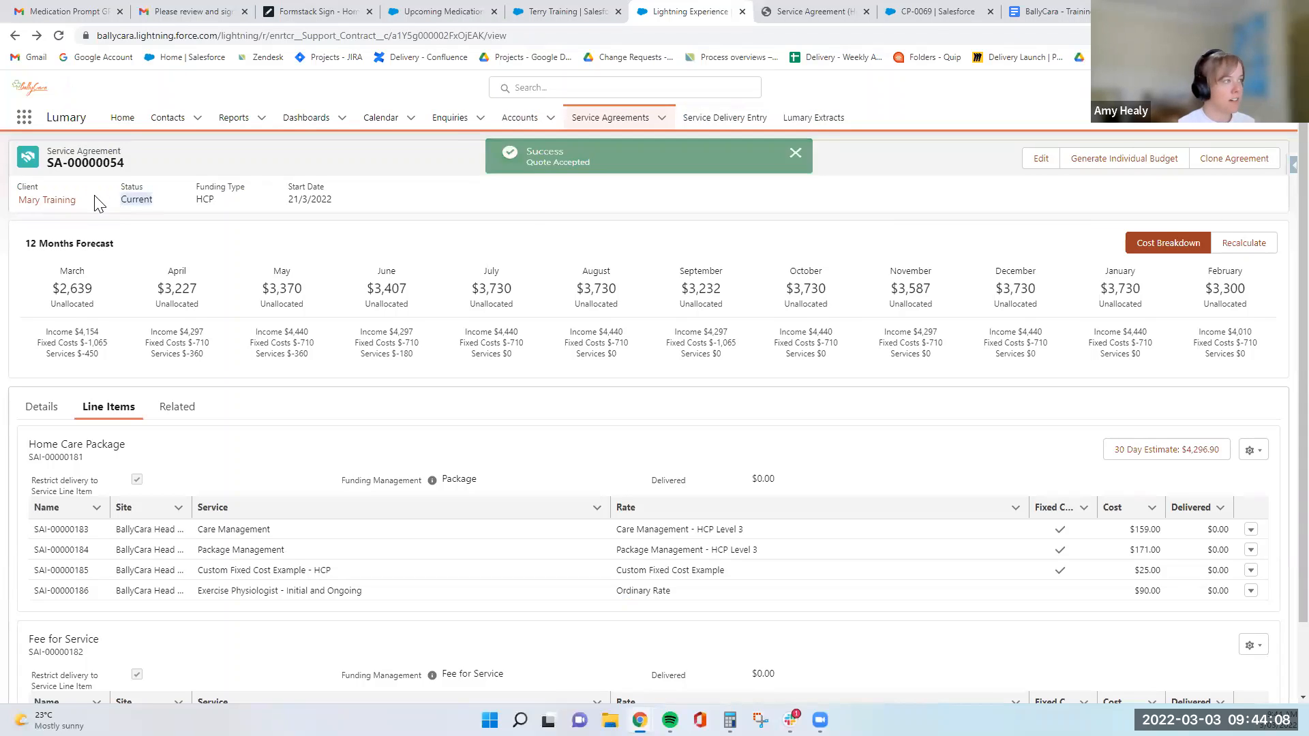
- Open the client's contracts and check the details and outcome fields of the newly accepted service agreement
{"action": "left_click", "coordinate": [70, 205]}
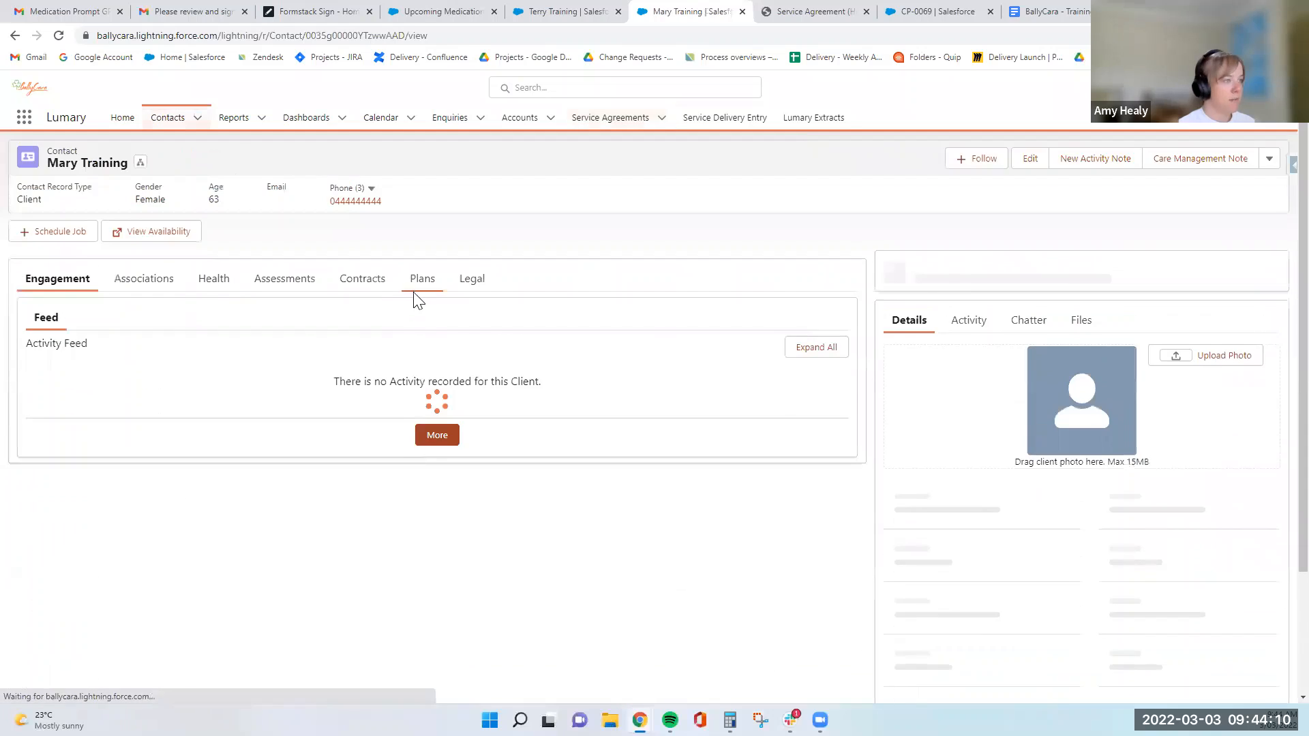
{"action": "left_click", "coordinate": [368, 385]}
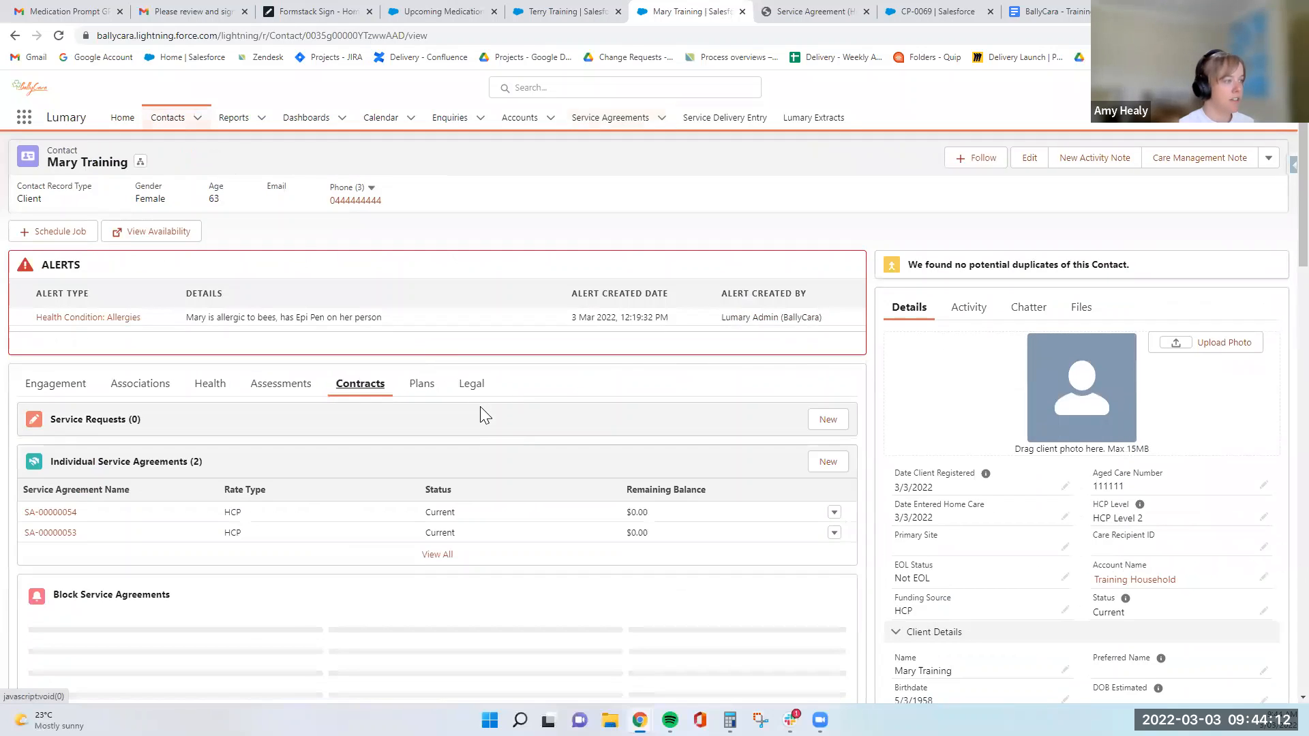
{"action": "scroll", "coordinate": [480, 407], "scroll_direction": "down", "scroll_amount": 2}
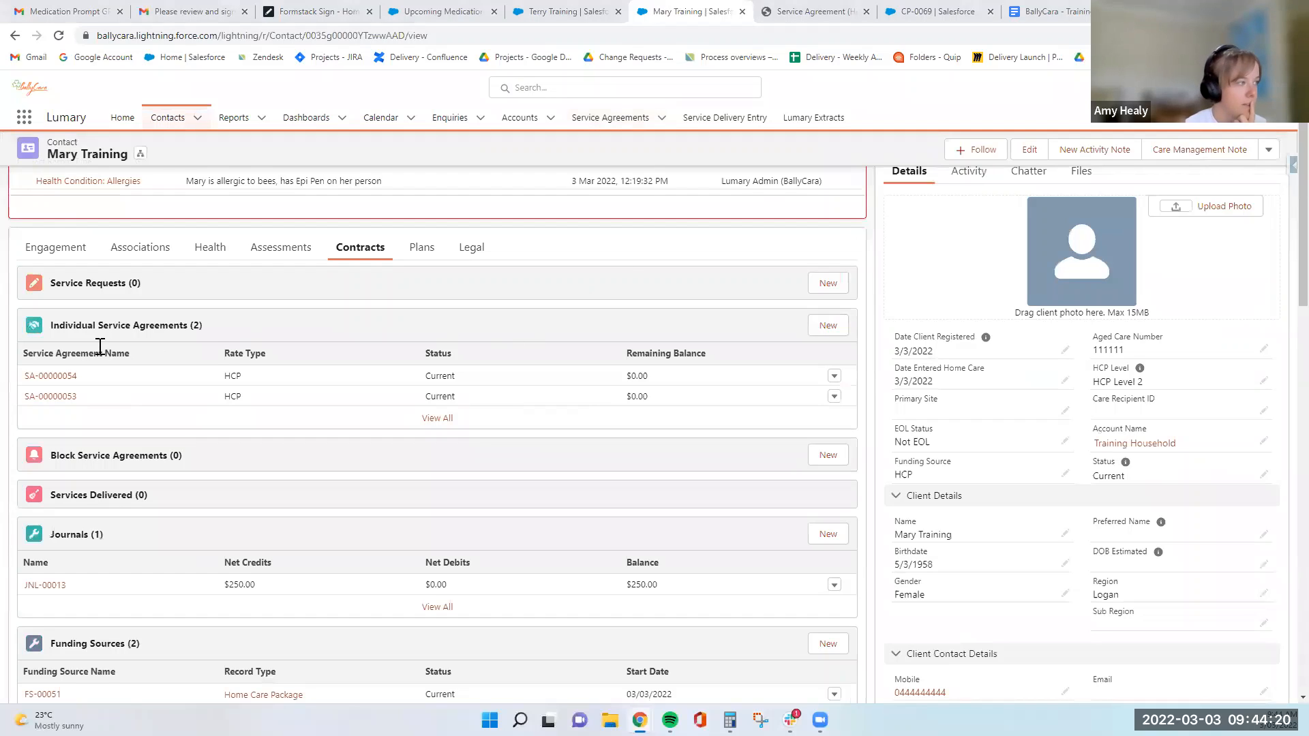
{"action": "left_click", "coordinate": [51, 377]}
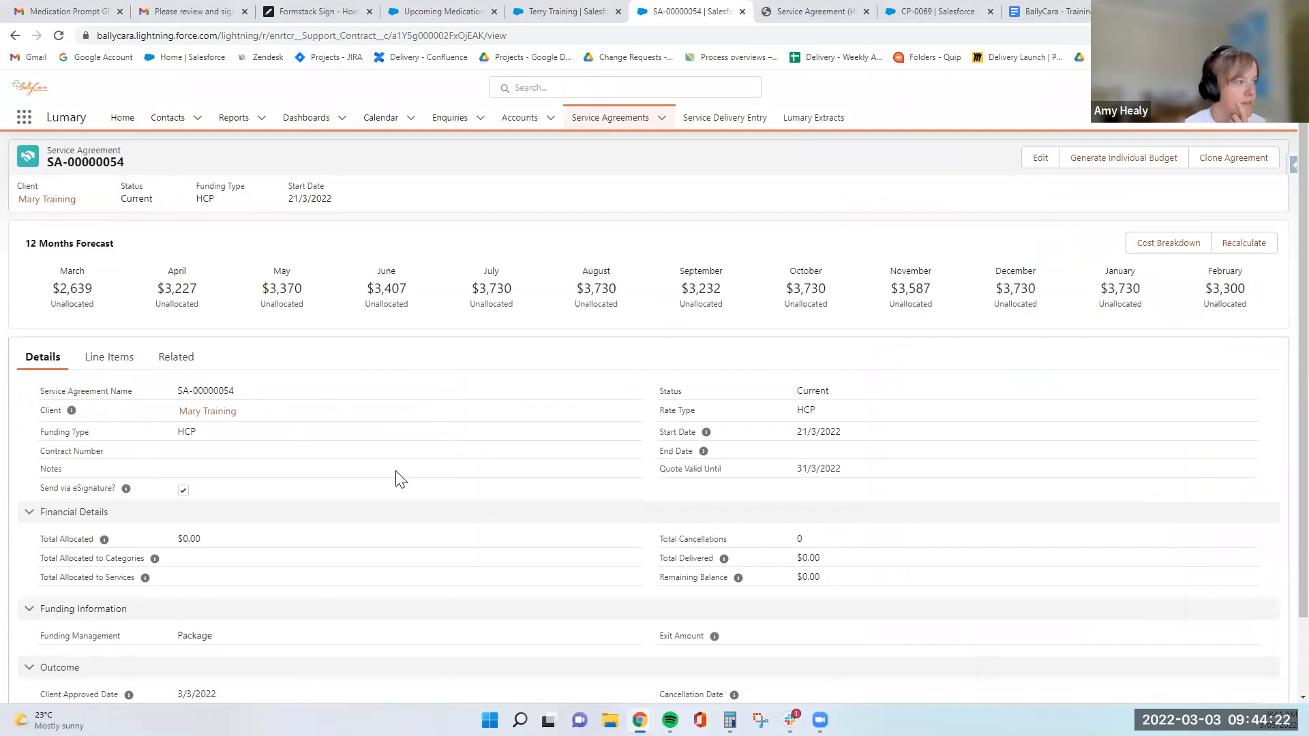
{"action": "scroll", "coordinate": [429, 491], "scroll_direction": "down", "scroll_amount": 1}
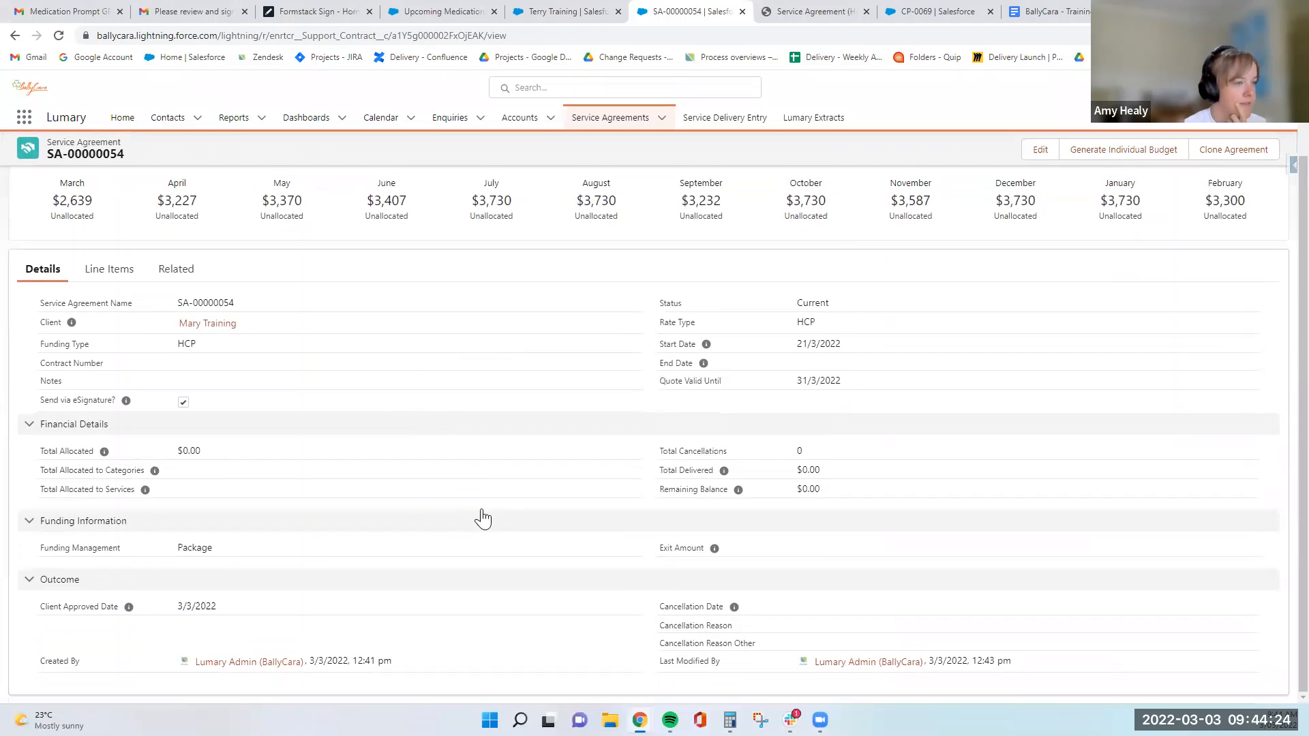
{"action": "scroll", "coordinate": [483, 519], "scroll_direction": "up", "scroll_amount": 1}
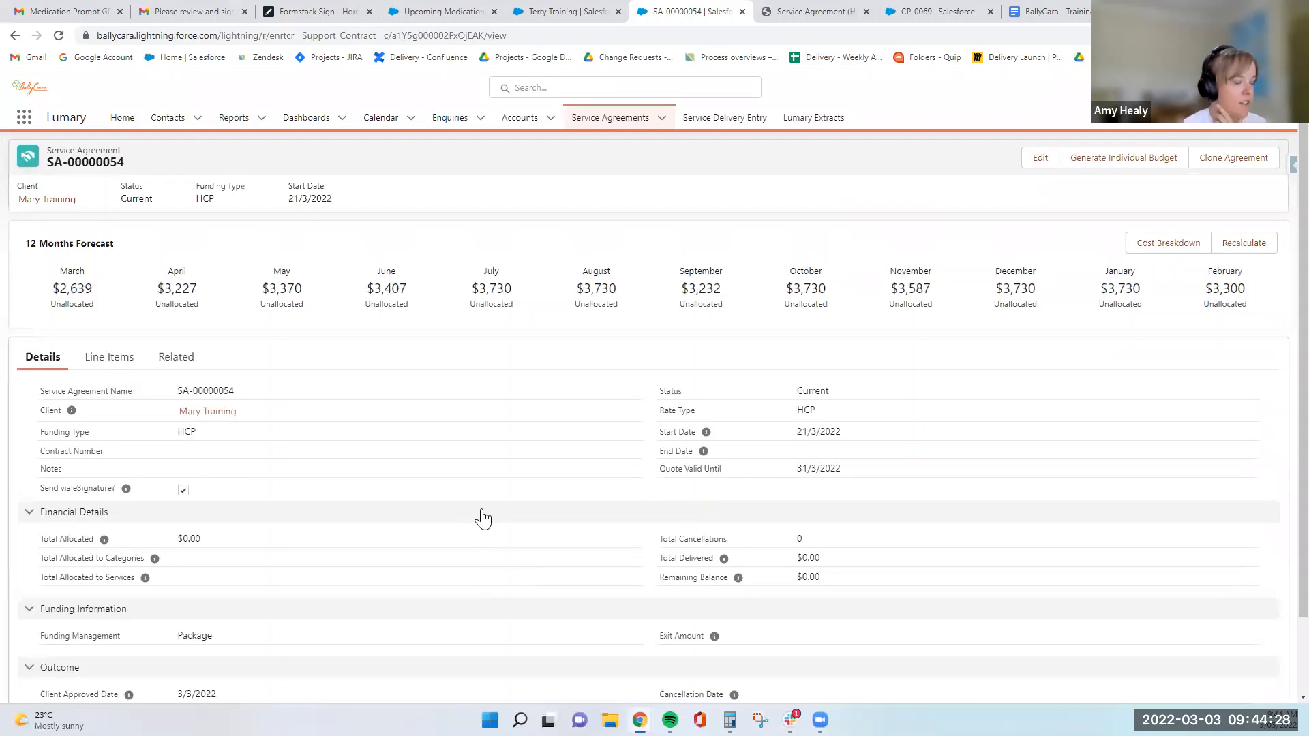
{"action": "scroll", "coordinate": [482, 520], "scroll_direction": "down", "scroll_amount": 1}
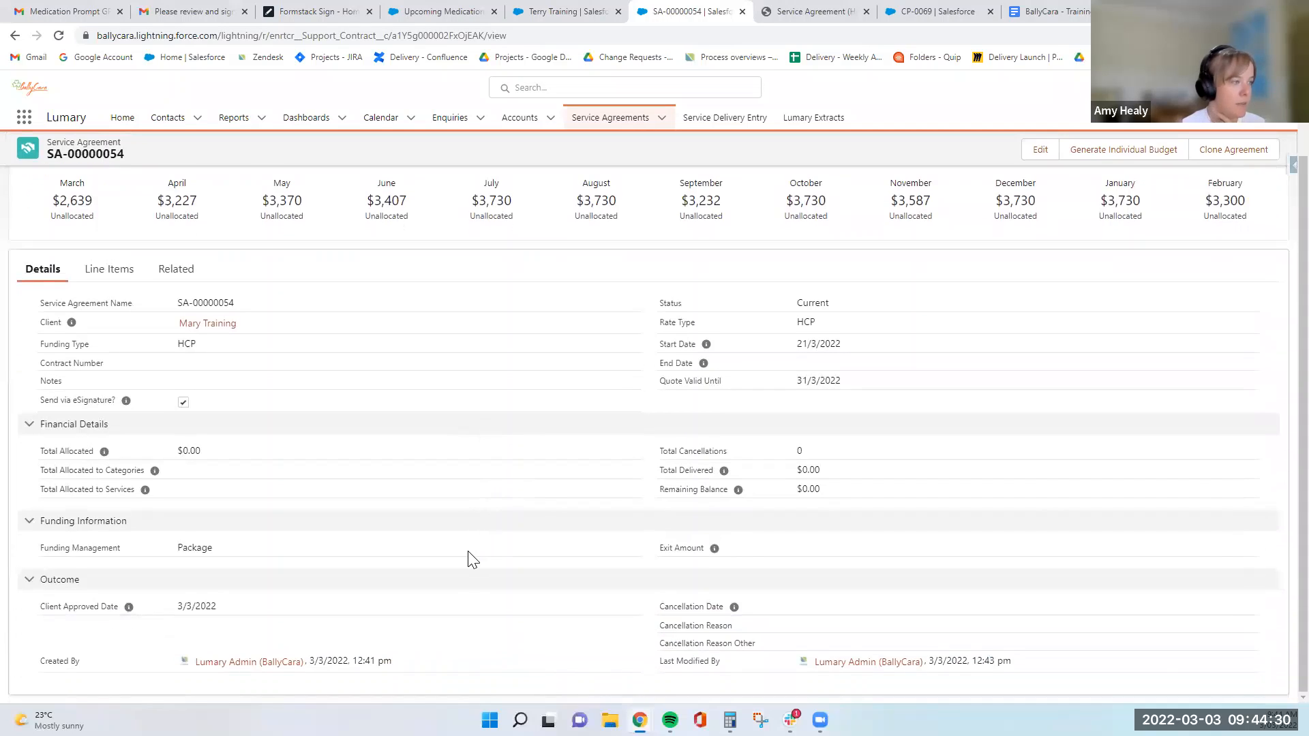
{"action": "scroll", "coordinate": [470, 557], "scroll_direction": "up", "scroll_amount": 1}
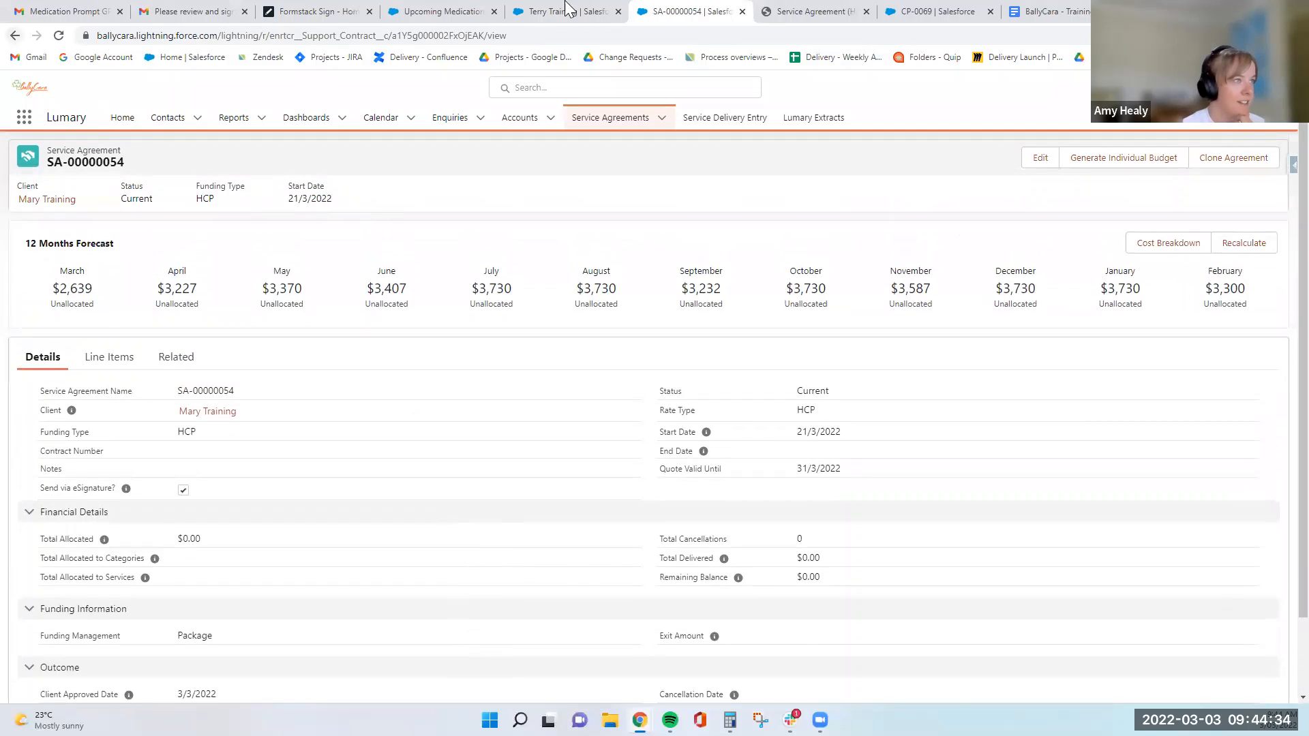
- Return to the client's contracts and compare the summaries of both individual service agreements
{"action": "left_click", "coordinate": [15, 35]}
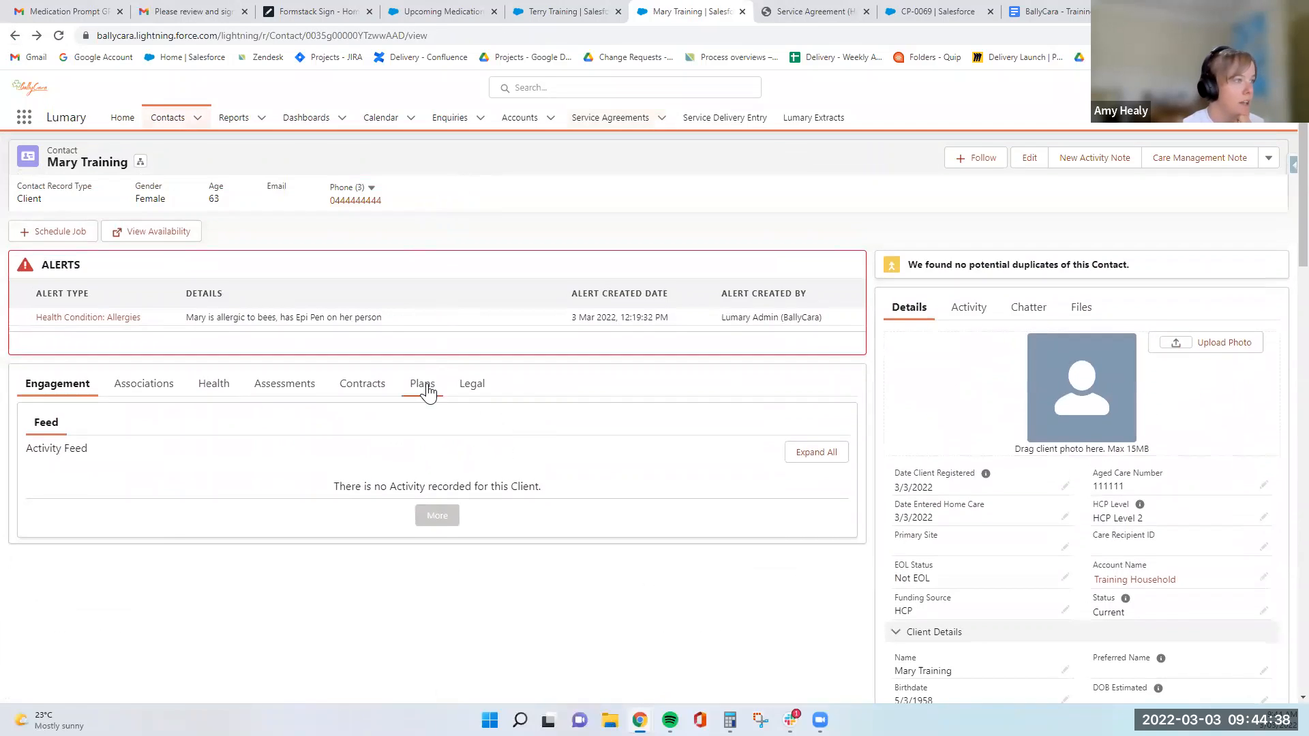
{"action": "left_click", "coordinate": [361, 385]}
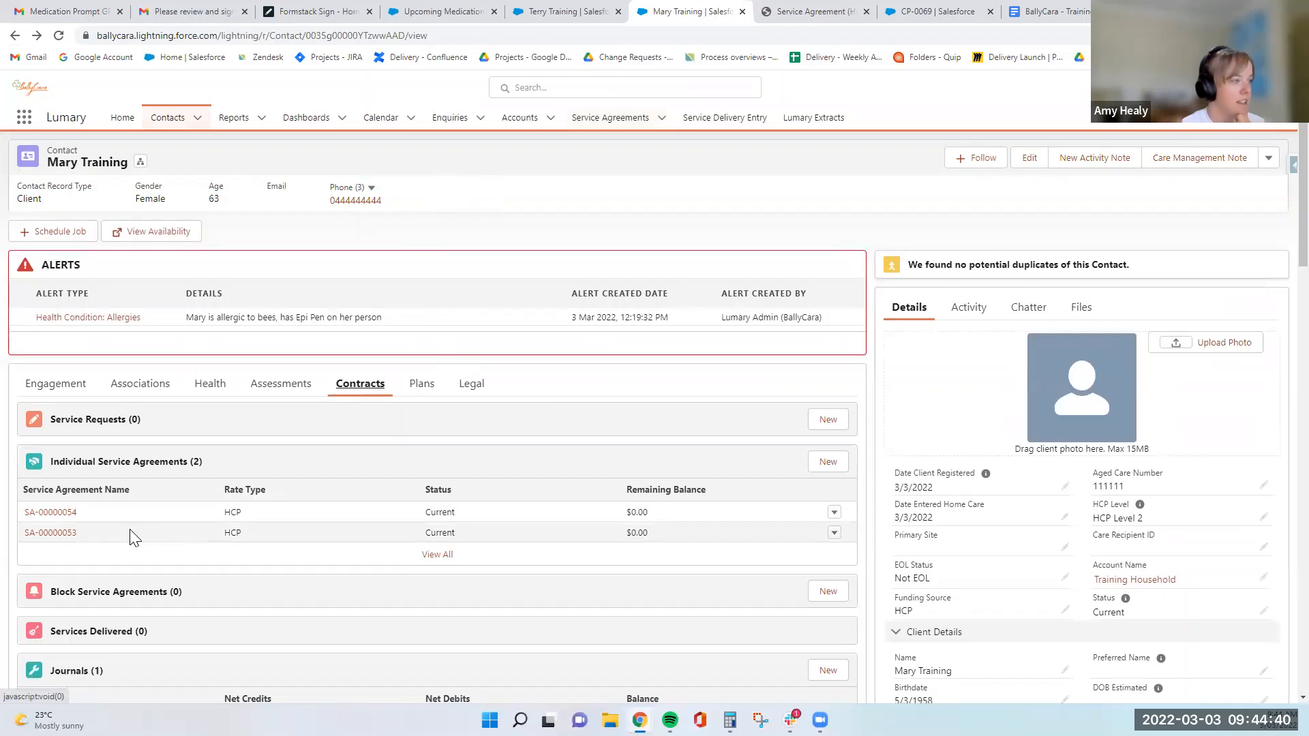
{"action": "mouse_move", "coordinate": [66, 541]}
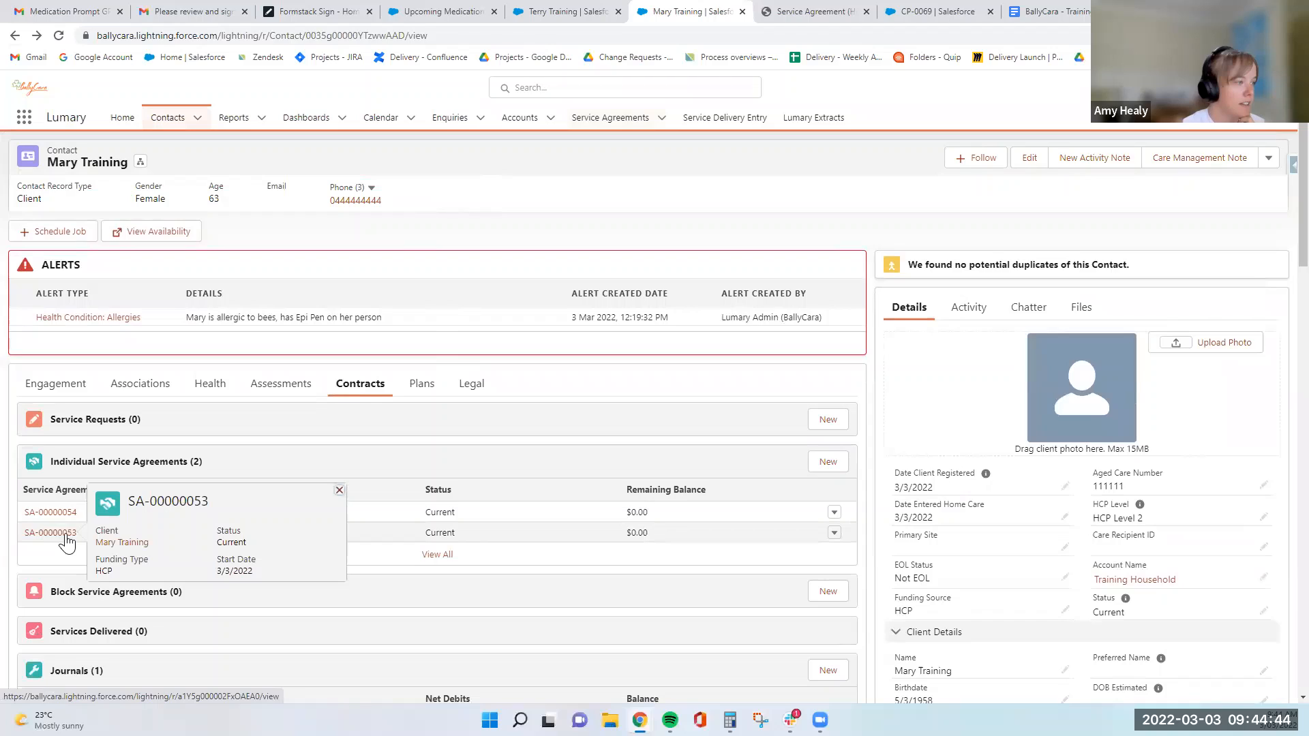
{"action": "mouse_move", "coordinate": [64, 517]}
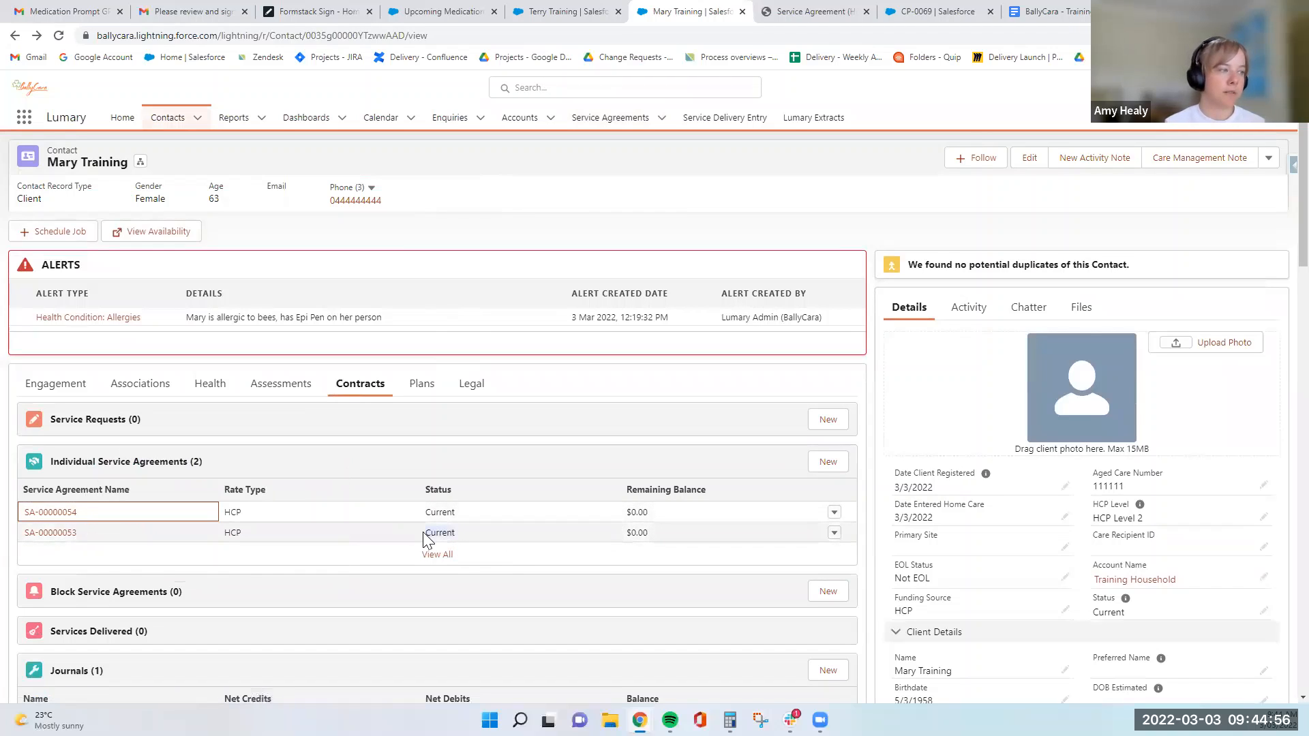
- Open the client's earlier service agreement and examine its end date and status
{"action": "left_click", "coordinate": [440, 537]}
{"action": "left_click", "coordinate": [50, 532]}
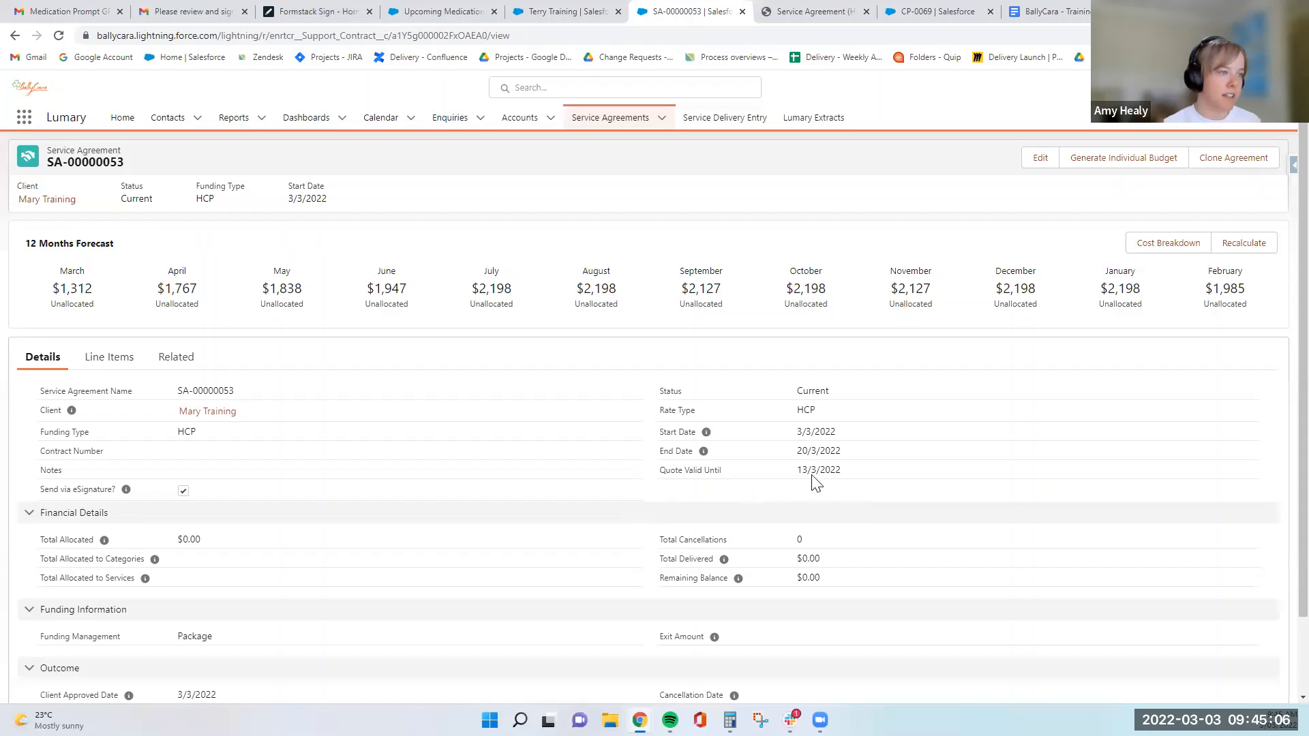
{"action": "left_click_drag", "start_coordinate": [796, 451], "coordinate": [845, 455]}
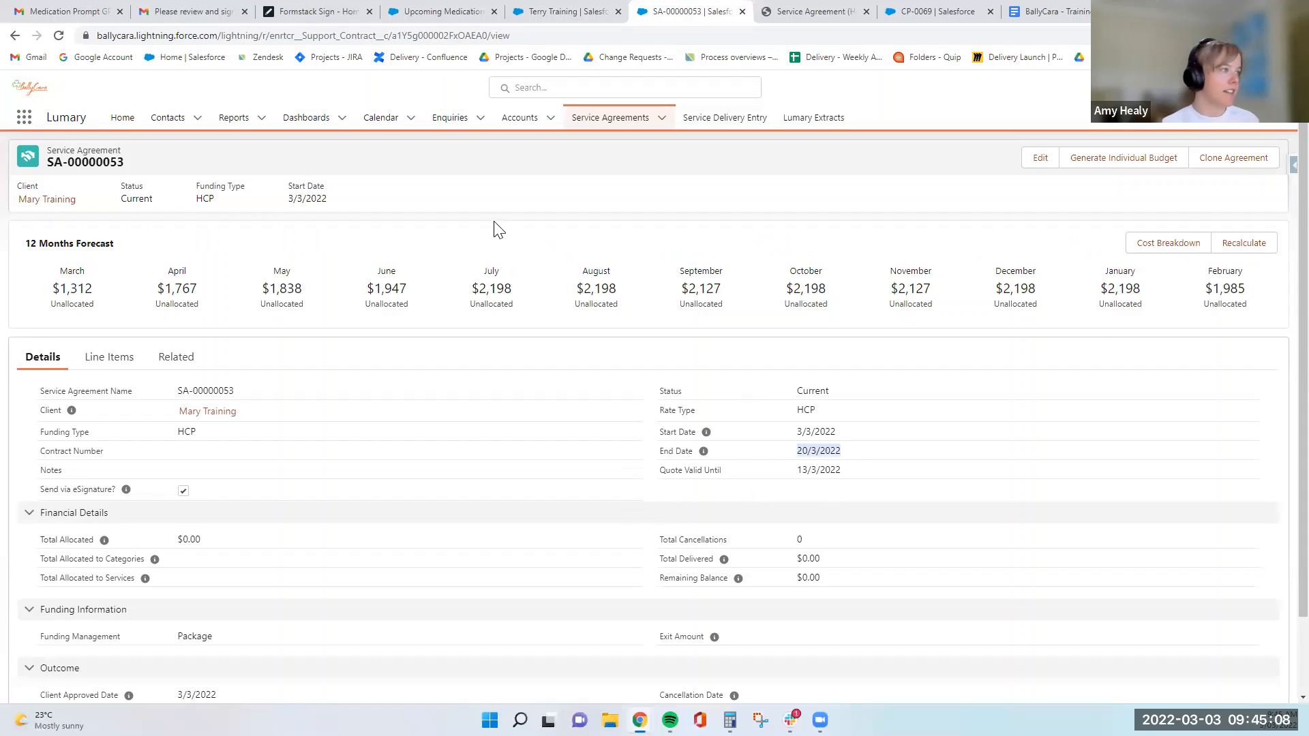
{"action": "left_click", "coordinate": [395, 382]}
{"action": "scroll", "coordinate": [398, 385], "scroll_direction": "down", "scroll_amount": 1}
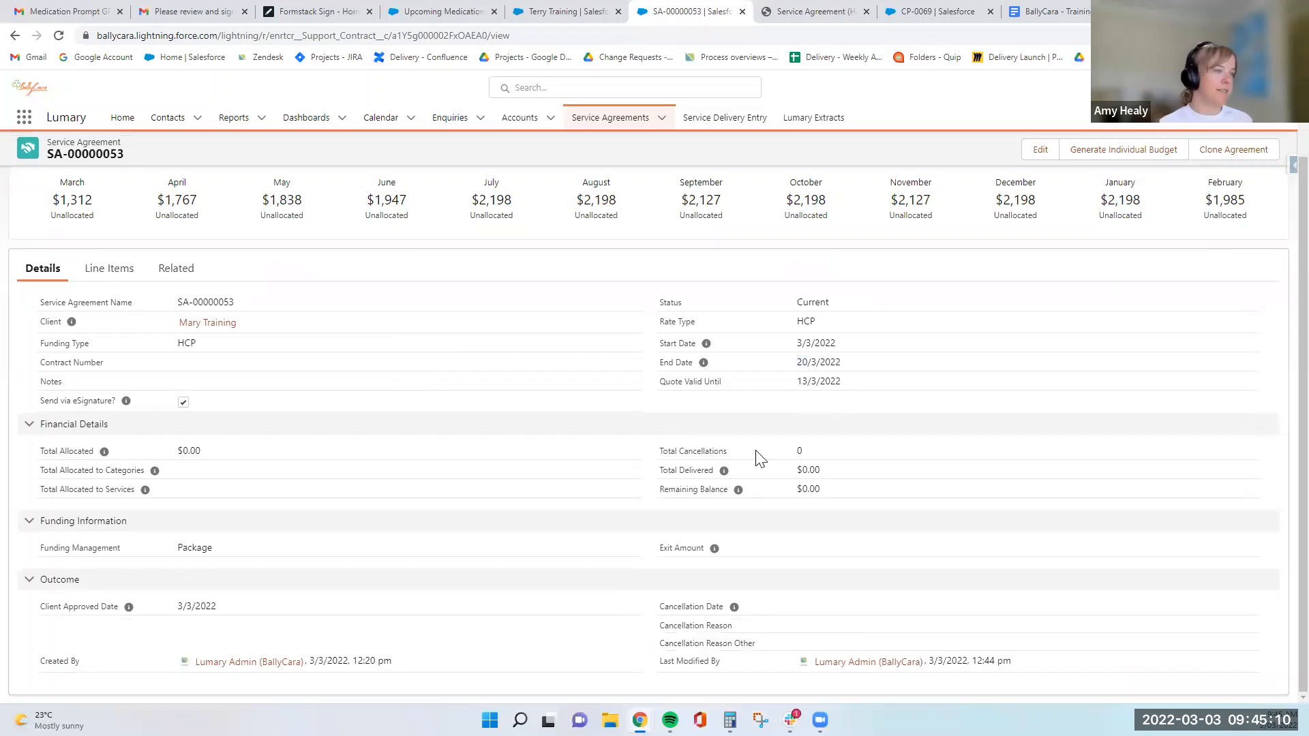
{"action": "left_click_drag", "start_coordinate": [849, 362], "coordinate": [804, 367]}
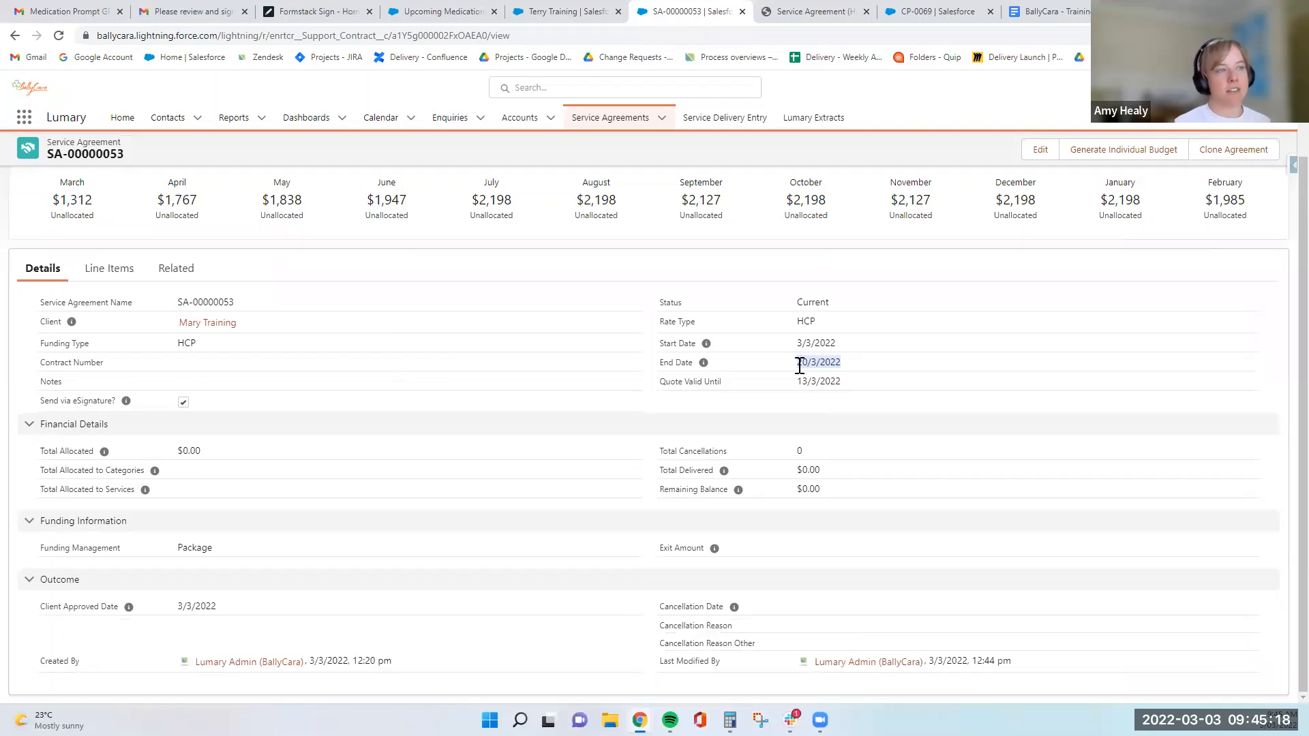
{"action": "left_click", "coordinate": [137, 204]}
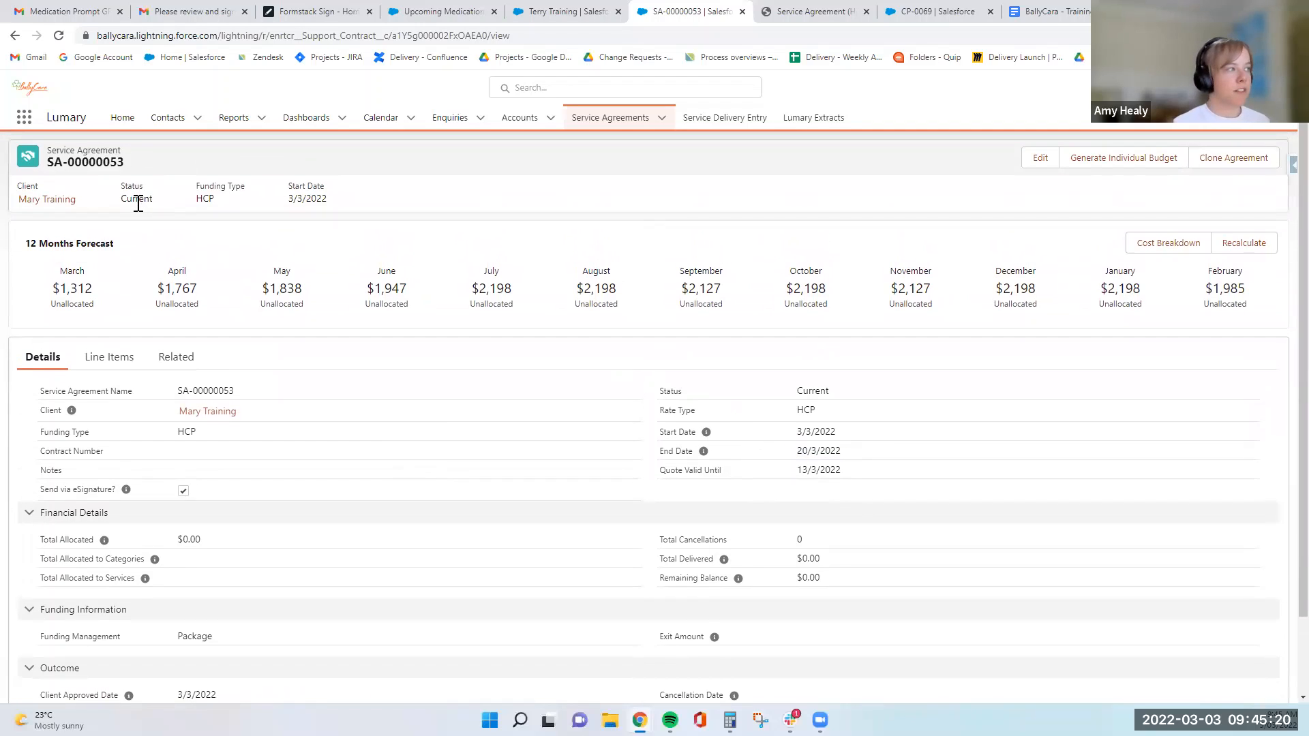
{"action": "double_click", "coordinate": [138, 203]}
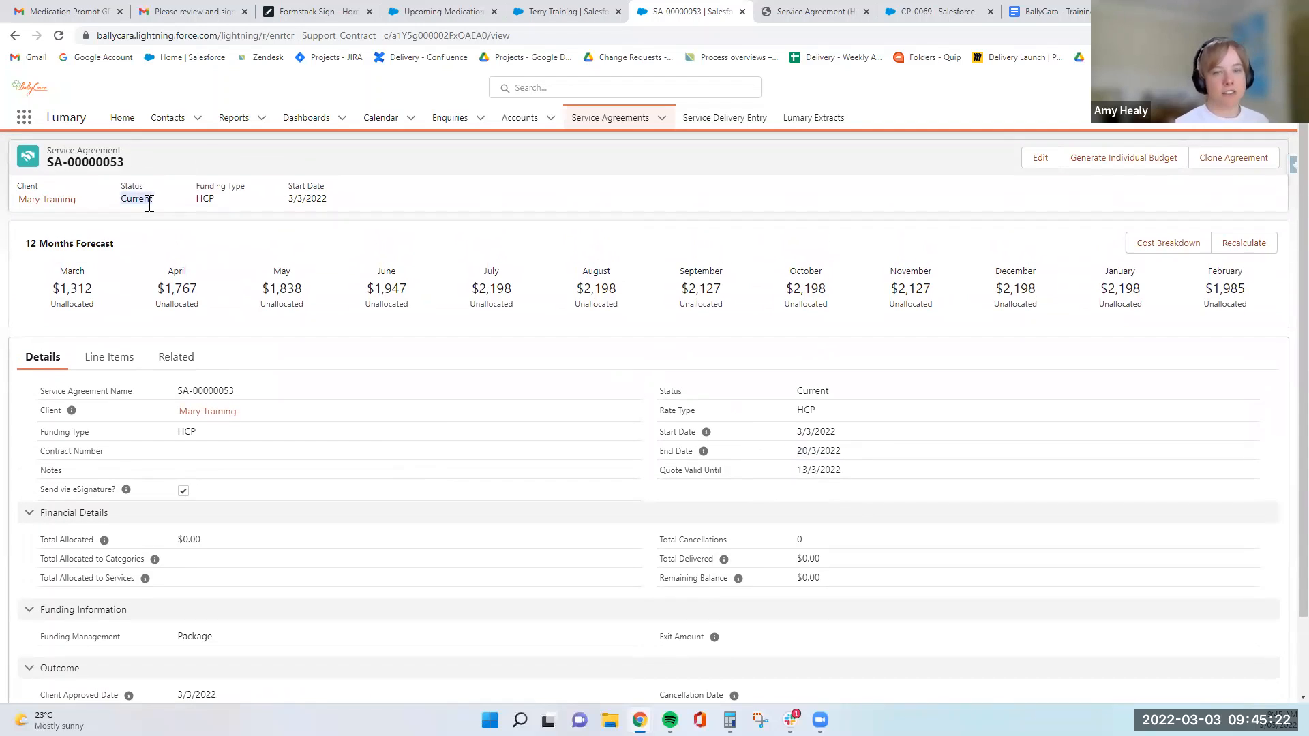
{"action": "left_click", "coordinate": [628, 191]}
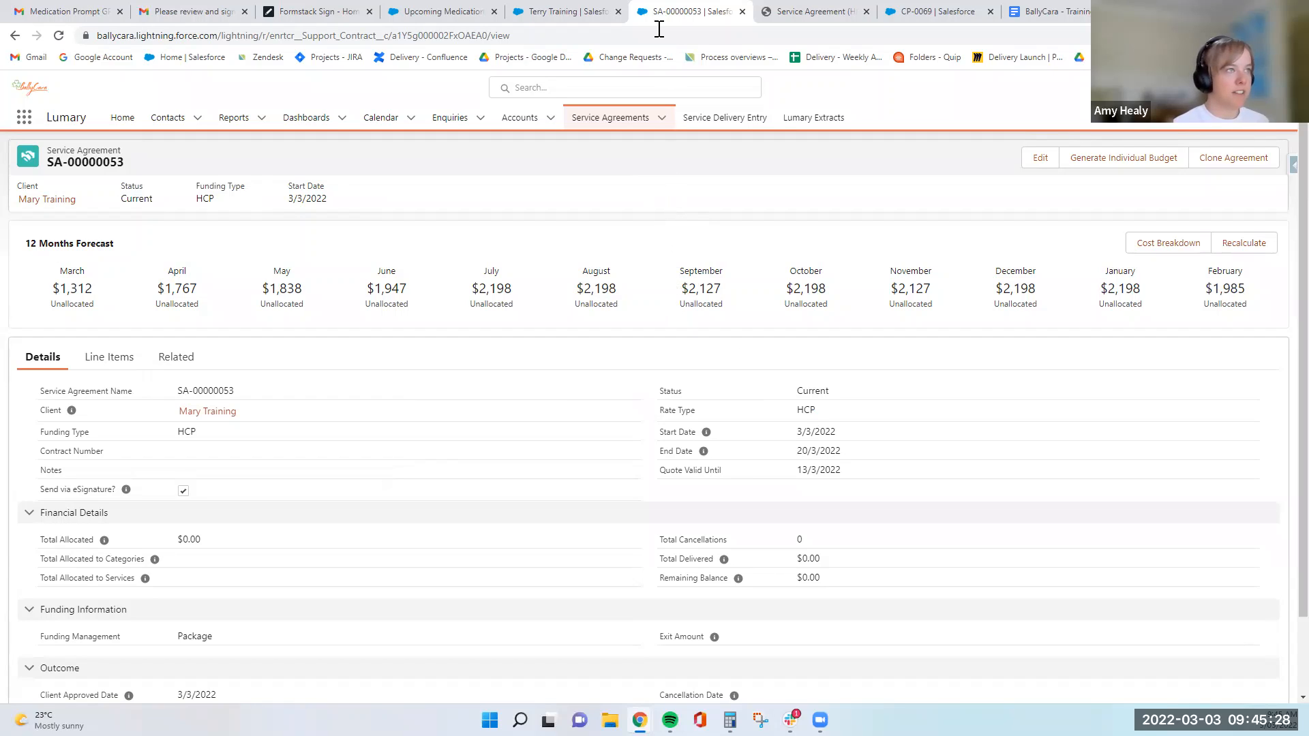
- Switch to the CHSP-funded client's contact record
{"action": "left_click", "coordinate": [566, 12]}
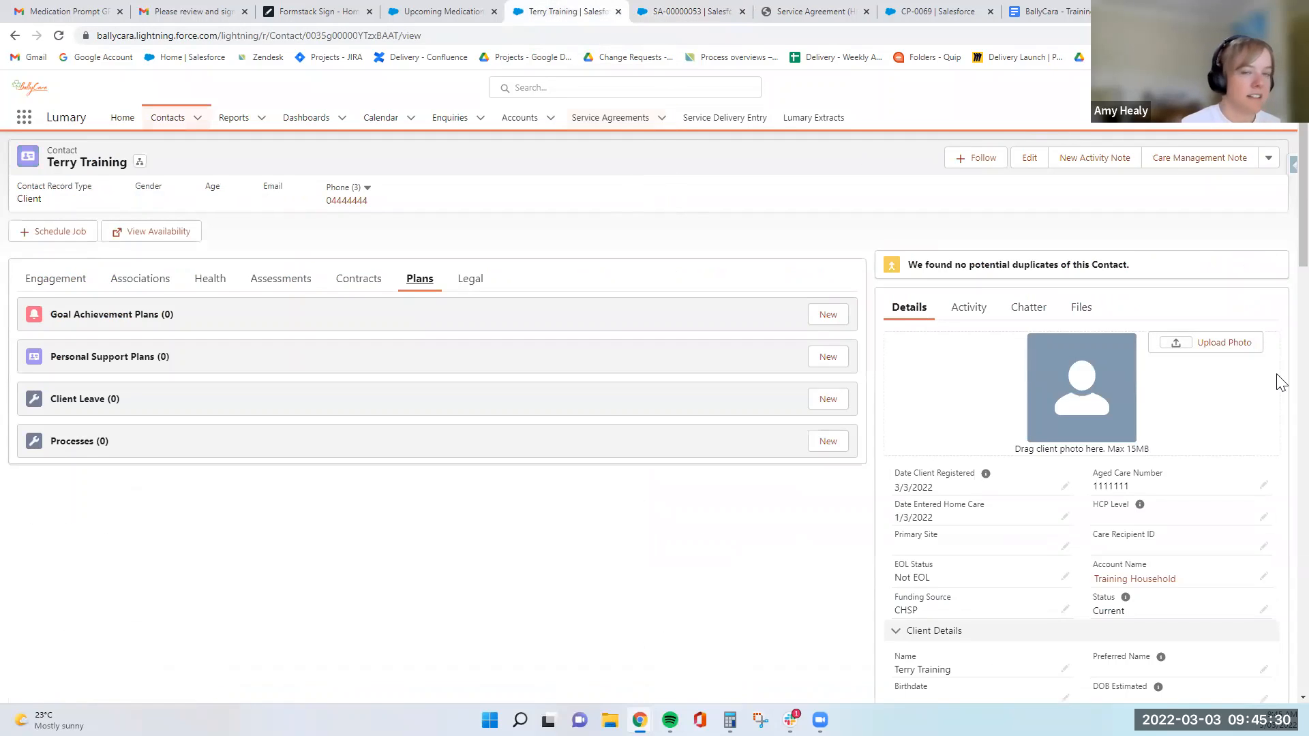